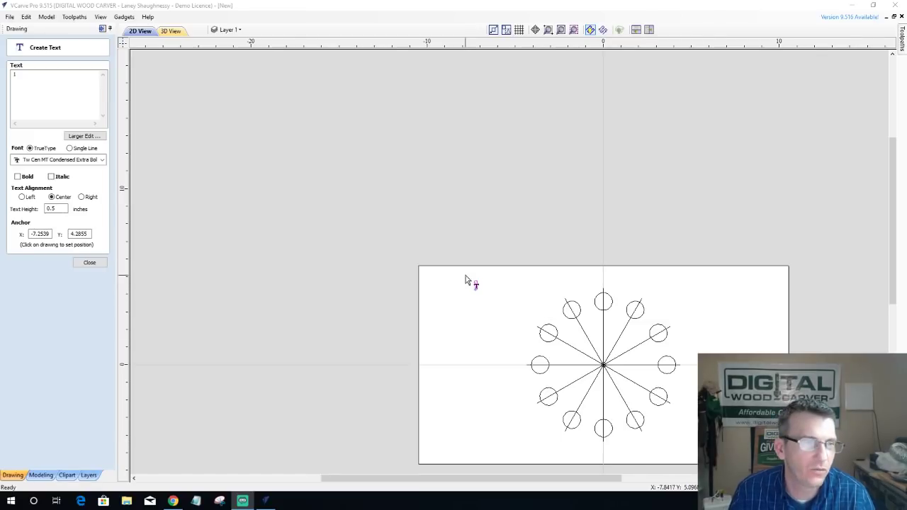
Step: Move the text anchor to a new position lower on the page
{"action": "scroll", "coordinate": [465, 280], "scroll_direction": "down", "scroll_amount": 2}
{"action": "left_click", "coordinate": [607, 370]}
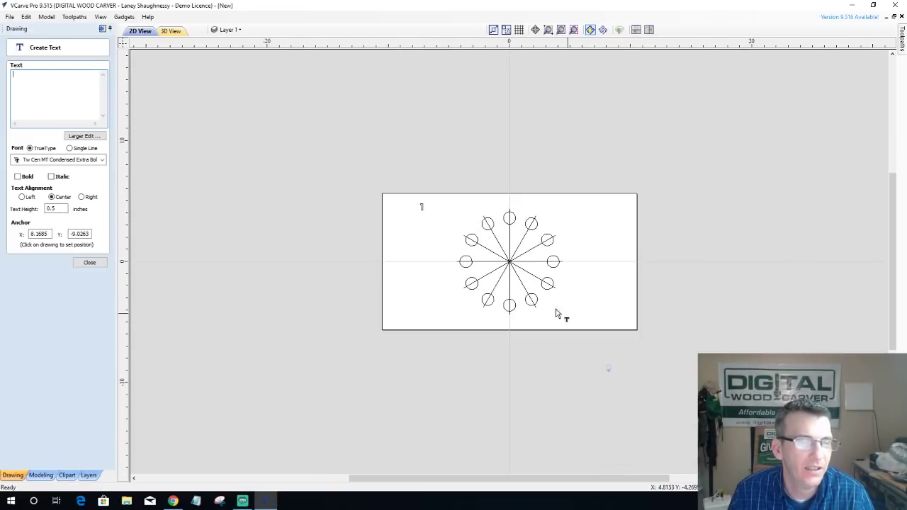
{"action": "left_click", "coordinate": [652, 391]}
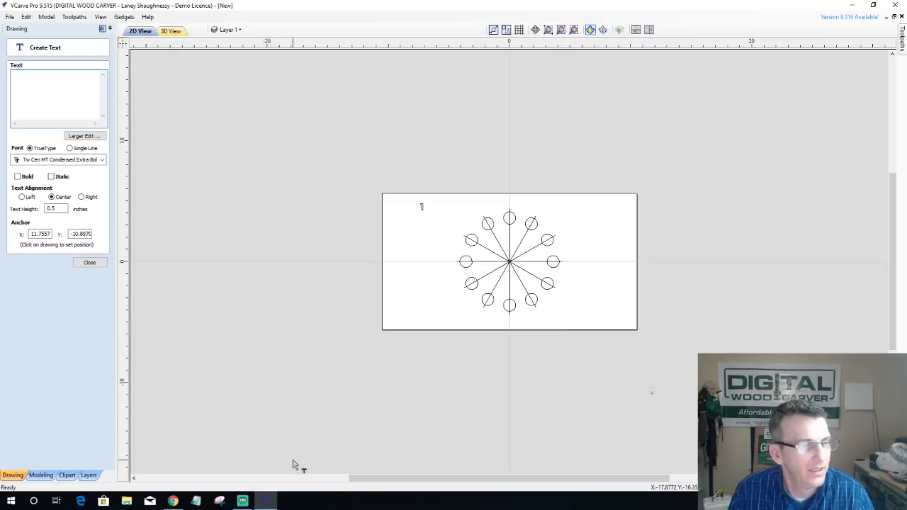
Step: Close the Create Text form and select every vector in the job
{"action": "key", "text": "alt+Tab"}
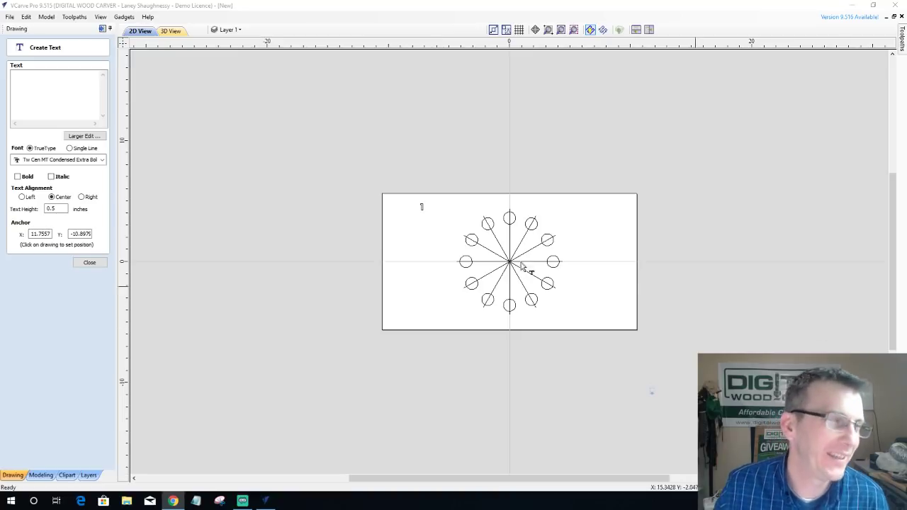
{"action": "left_click", "coordinate": [89, 262]}
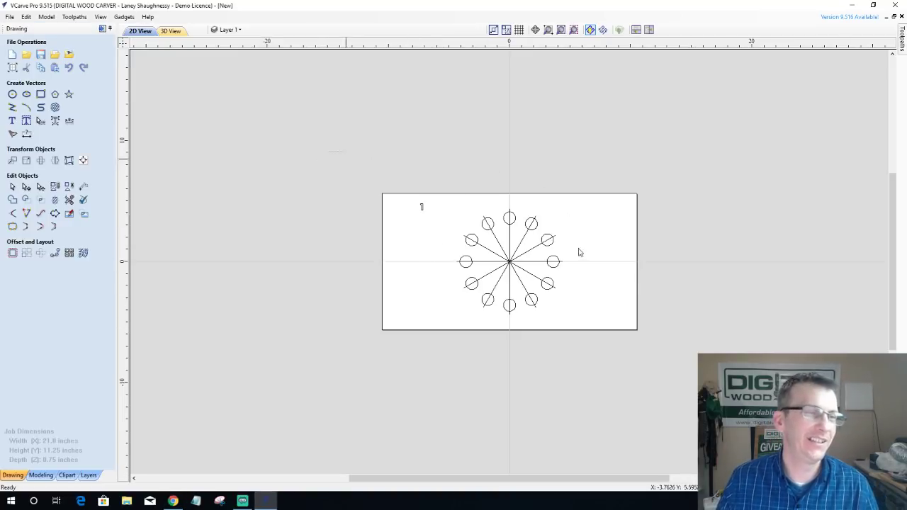
{"action": "key", "text": "ctrl+a"}
Step: Delete all the selected vectors to clear the old pattern
{"action": "key", "text": "Delete"}
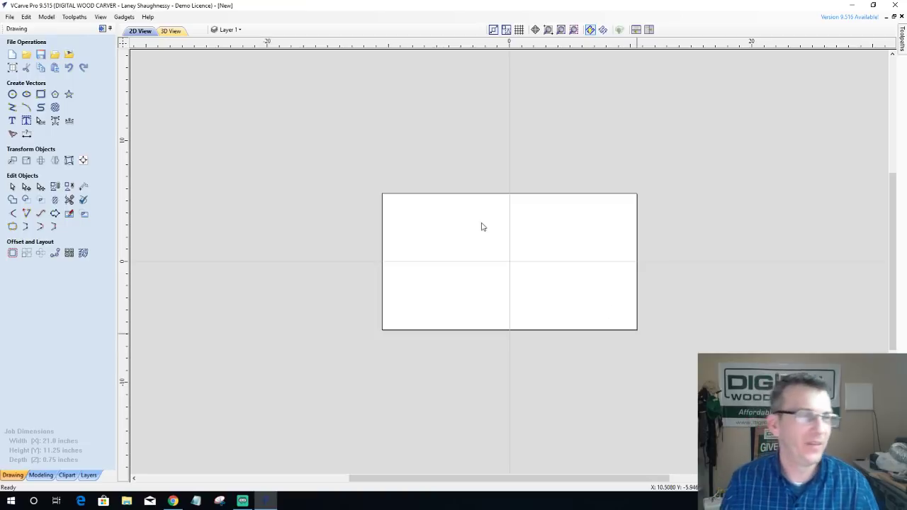
{"action": "scroll", "coordinate": [539, 251], "scroll_direction": "up", "scroll_amount": 3}
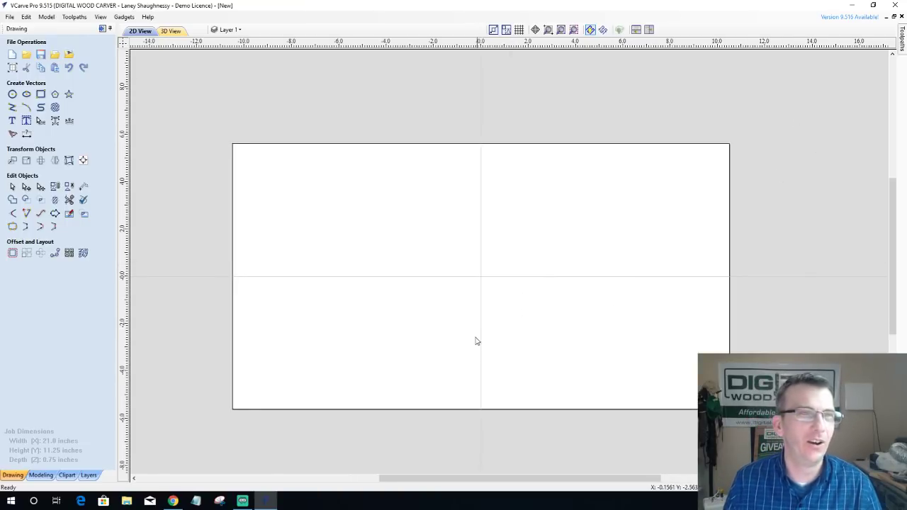
{"action": "scroll", "coordinate": [475, 340], "scroll_direction": "up", "scroll_amount": 1}
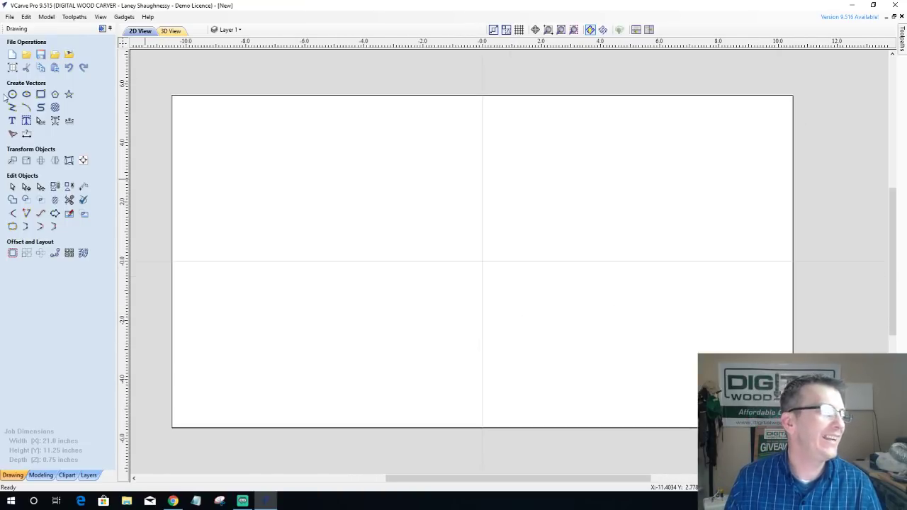
Step: Draw a circle centred at the origin and set its diameter to 0.25 inch
{"action": "left_click", "coordinate": [12, 94]}
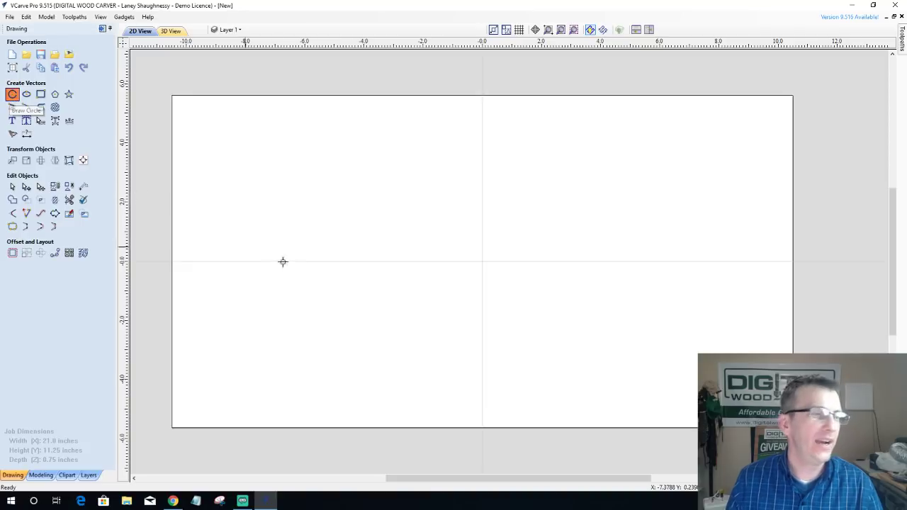
{"action": "left_click", "coordinate": [481, 260]}
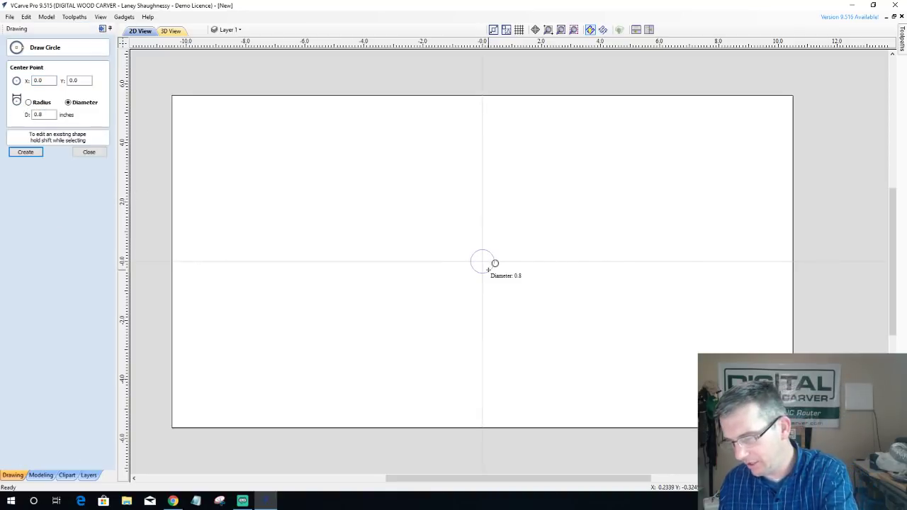
{"action": "left_click", "coordinate": [494, 263]}
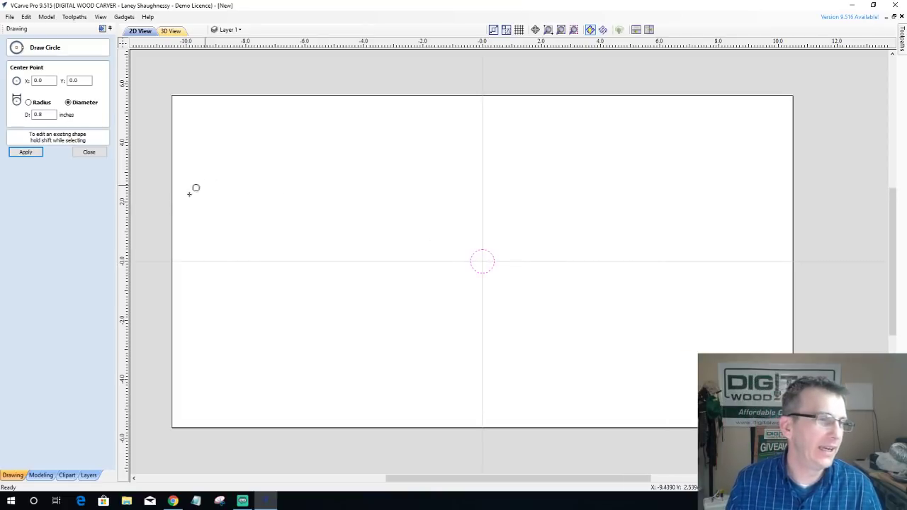
{"action": "left_click_drag", "start_coordinate": [45, 114], "coordinate": [15, 119]}
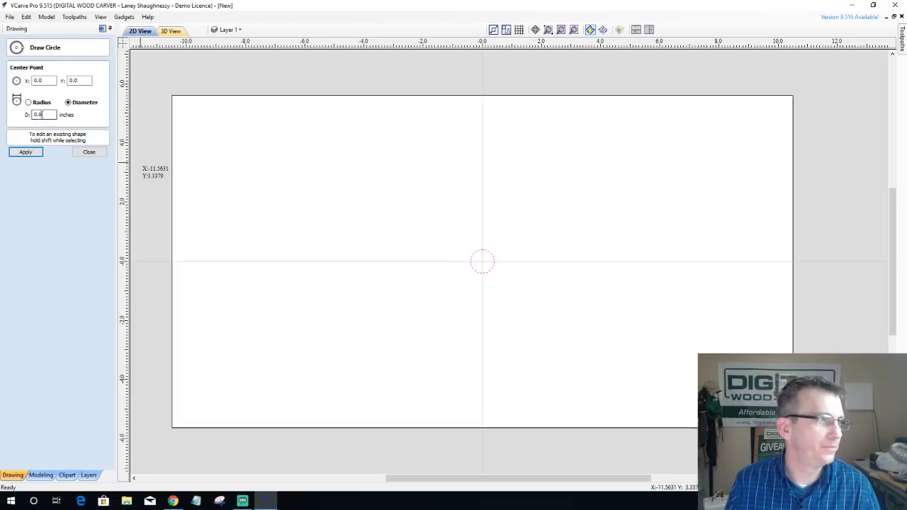
{"action": "type", "text": ".25"}
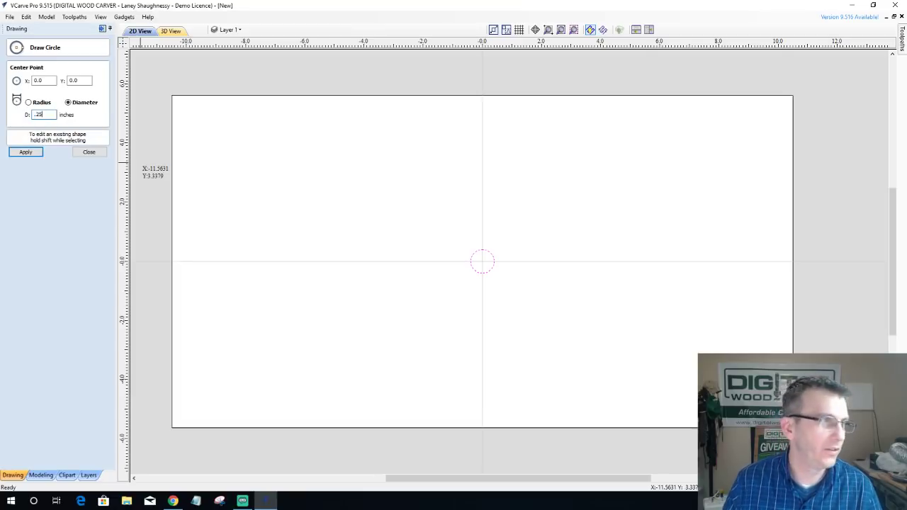
{"action": "left_click", "coordinate": [26, 151]}
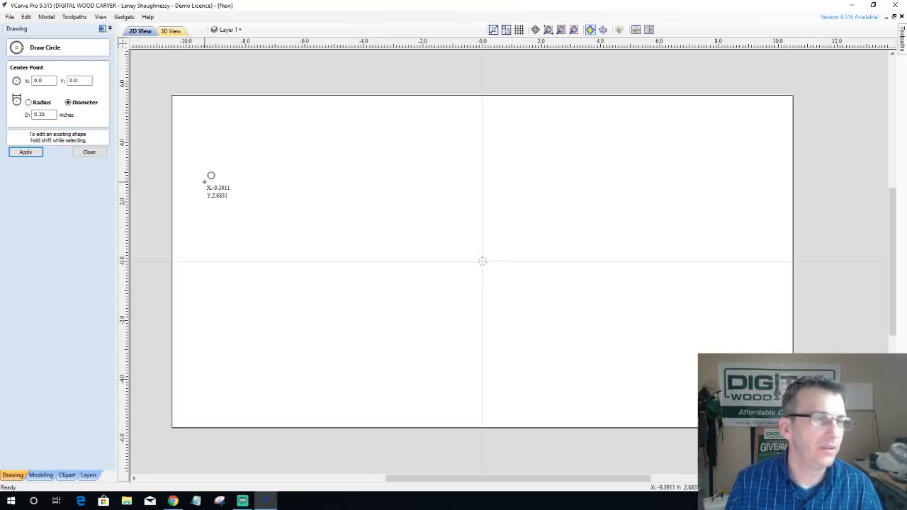
{"action": "scroll", "coordinate": [435, 272], "scroll_direction": "up", "scroll_amount": 2}
{"action": "scroll", "coordinate": [415, 260], "scroll_direction": "down", "scroll_amount": 3}
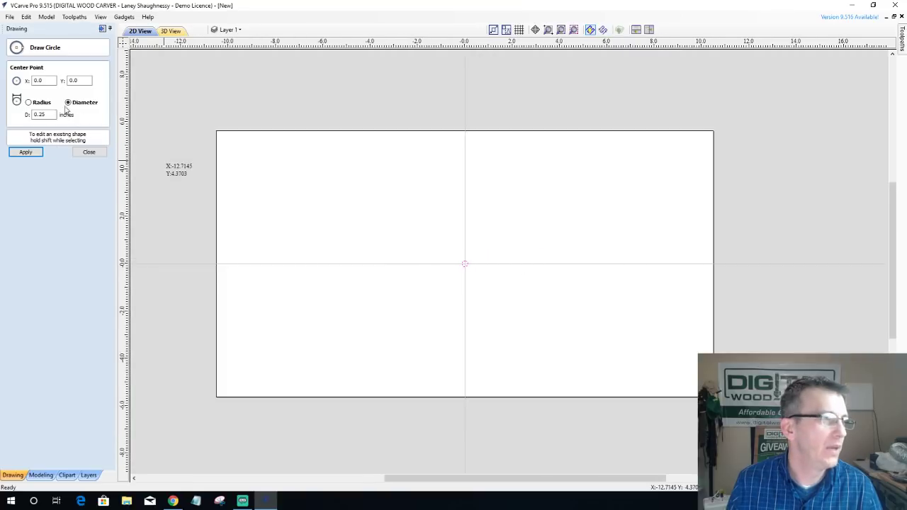
{"action": "left_click", "coordinate": [85, 152]}
Step: Draw a vertical line running from above to below the centre circle
{"action": "left_click", "coordinate": [11, 107]}
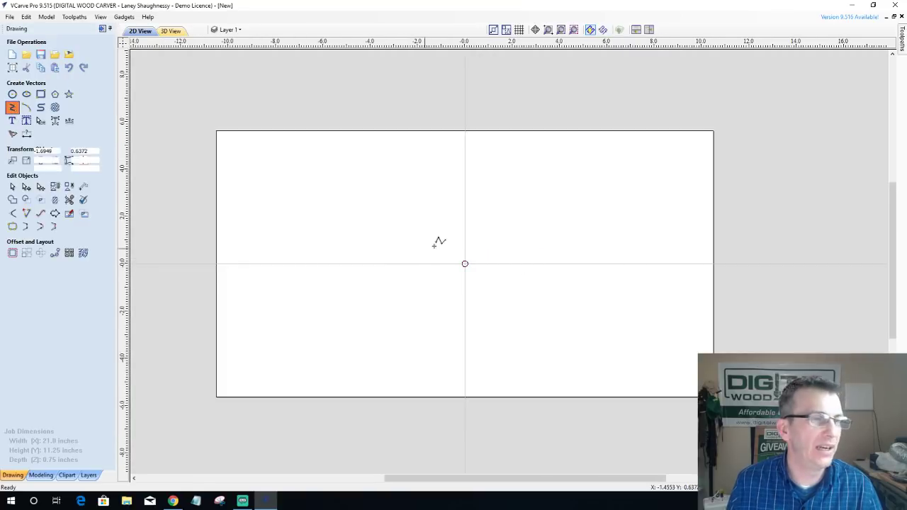
{"action": "left_click", "coordinate": [464, 177]}
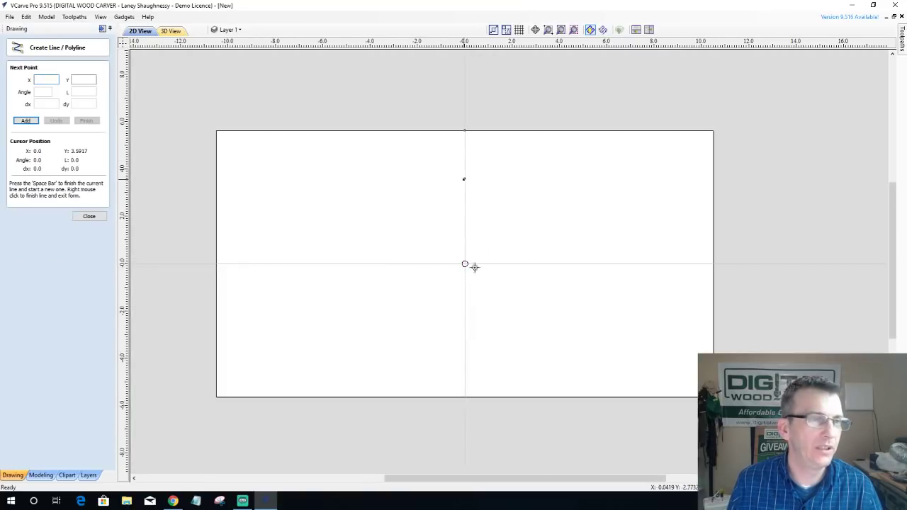
{"action": "left_click", "coordinate": [464, 353]}
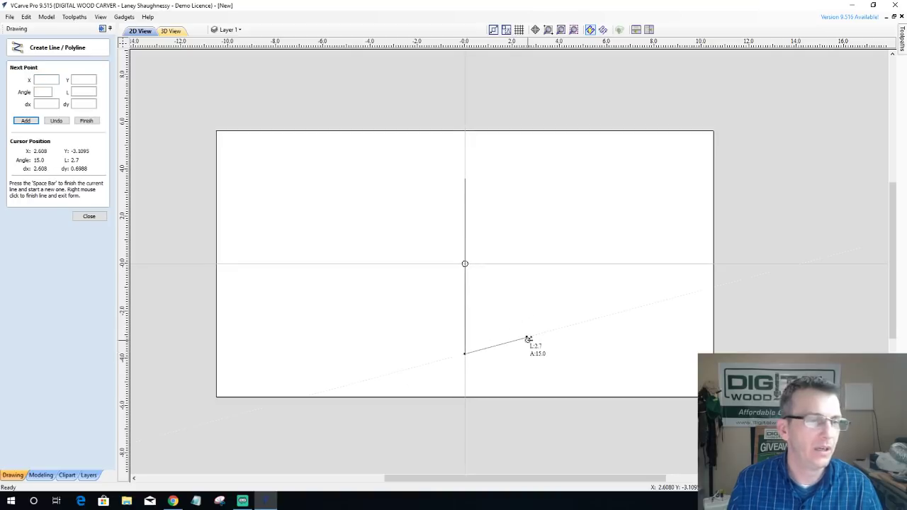
{"action": "key", "text": "space"}
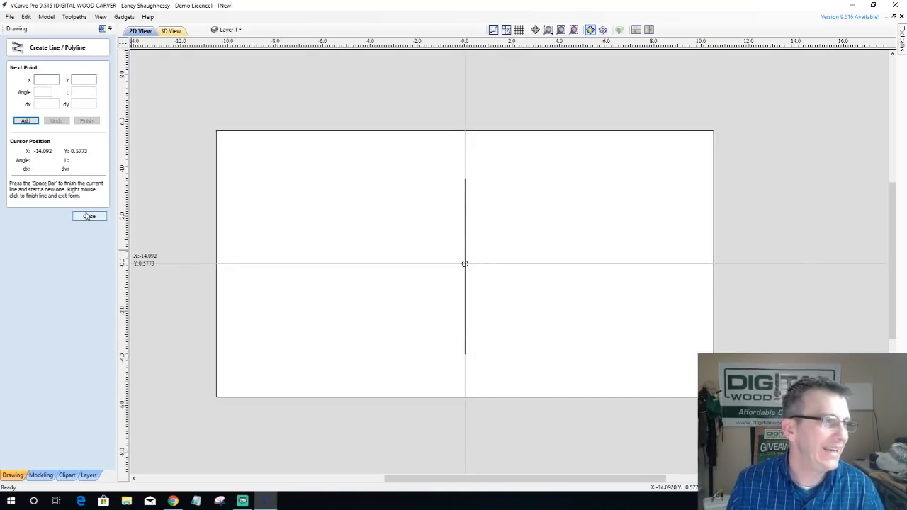
{"action": "left_click", "coordinate": [89, 217]}
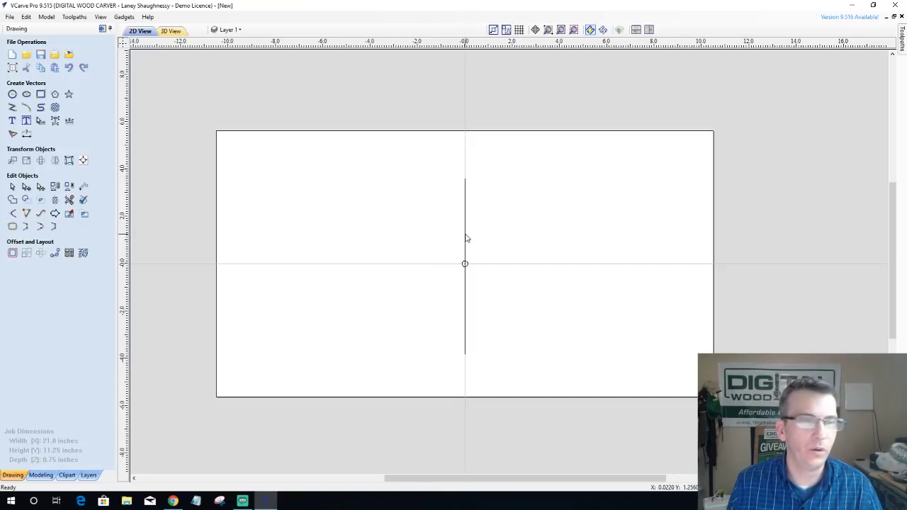
Step: Centre the vertical line on the material with Alignment Tools
{"action": "left_click", "coordinate": [465, 235]}
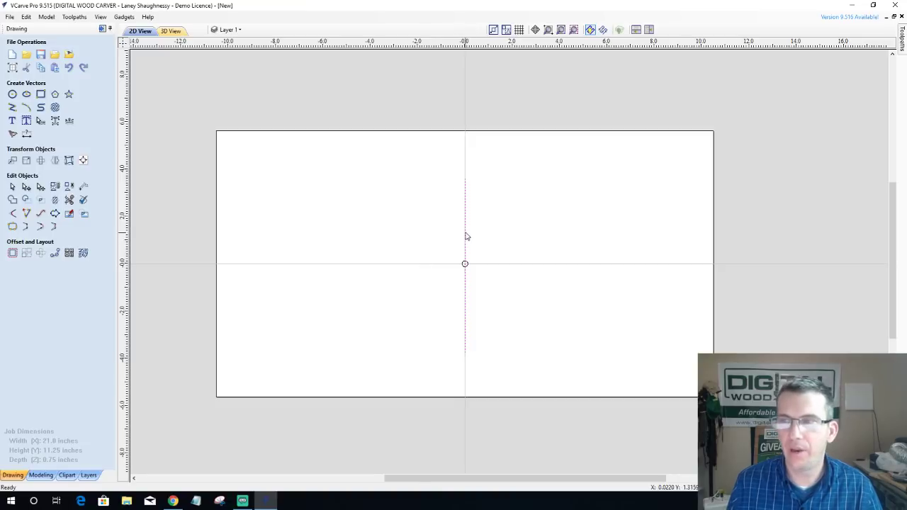
{"action": "left_click", "coordinate": [84, 162]}
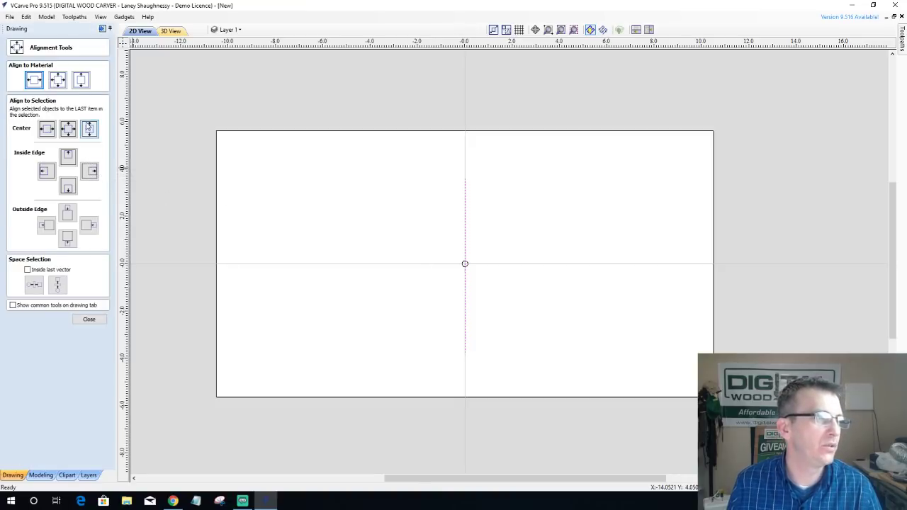
{"action": "left_click", "coordinate": [80, 80]}
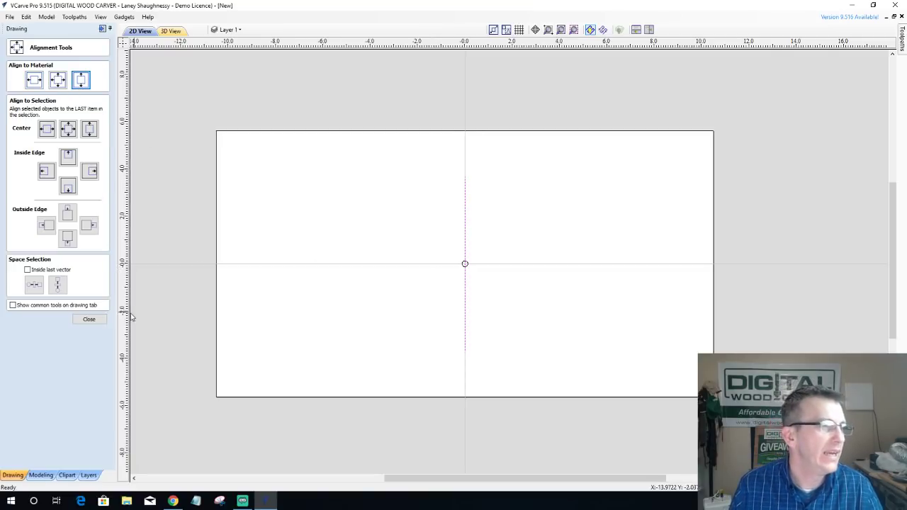
{"action": "left_click", "coordinate": [88, 319]}
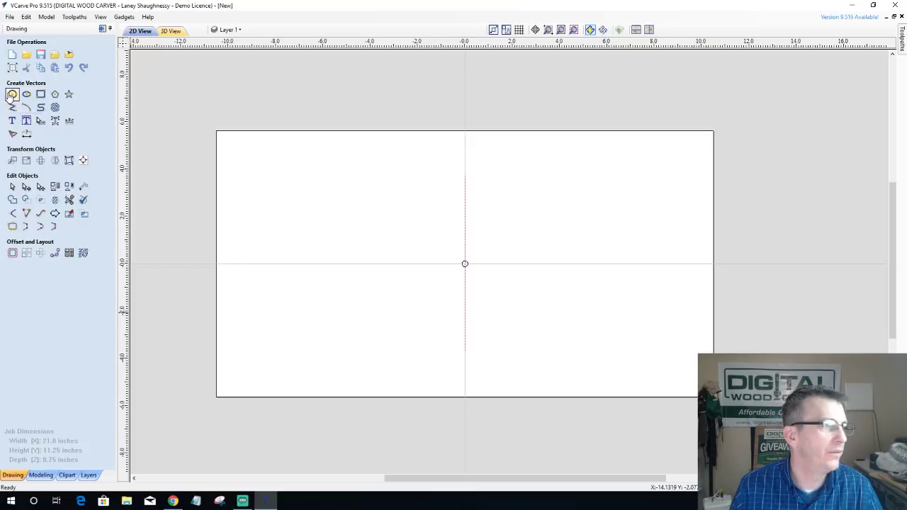
Step: Draw a 1-inch circle centred at X 0, Y 3.7 on the centreline's top end
{"action": "left_click", "coordinate": [12, 94]}
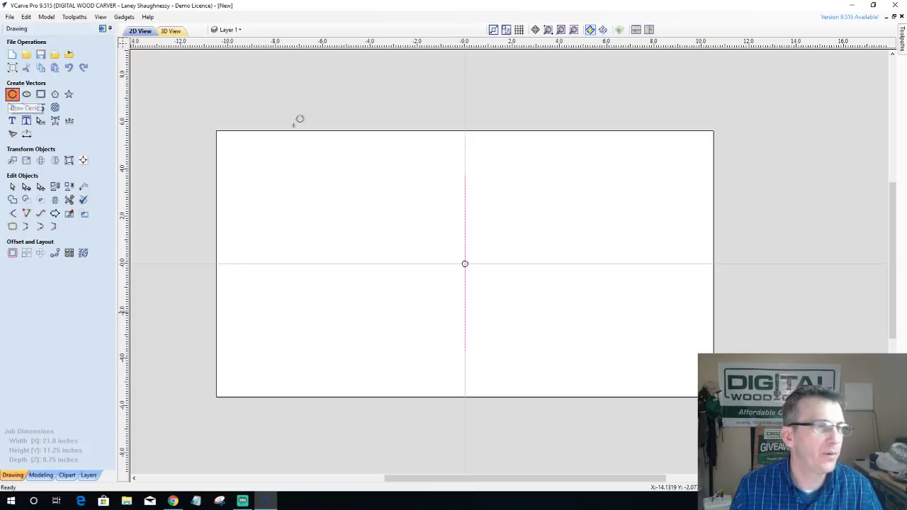
{"action": "left_click", "coordinate": [464, 176]}
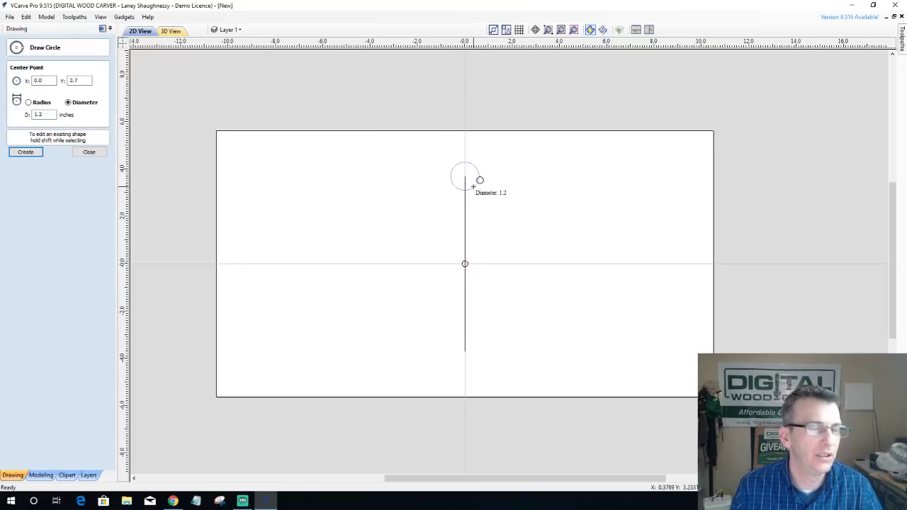
{"action": "left_click", "coordinate": [476, 179]}
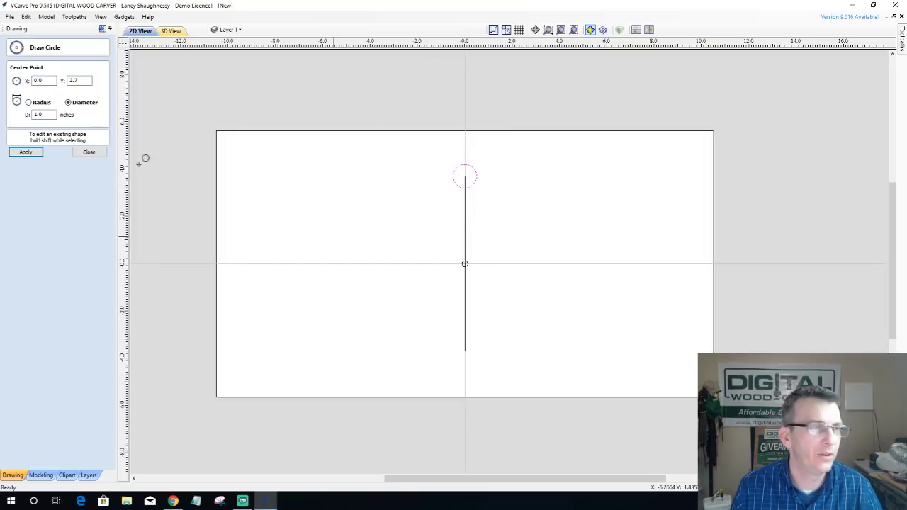
{"action": "left_click", "coordinate": [89, 152]}
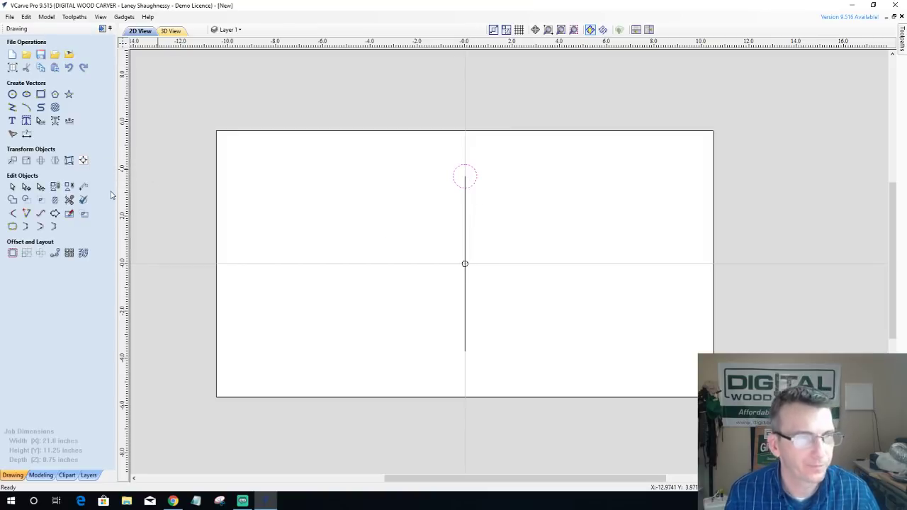
{"action": "left_click", "coordinate": [464, 241]}
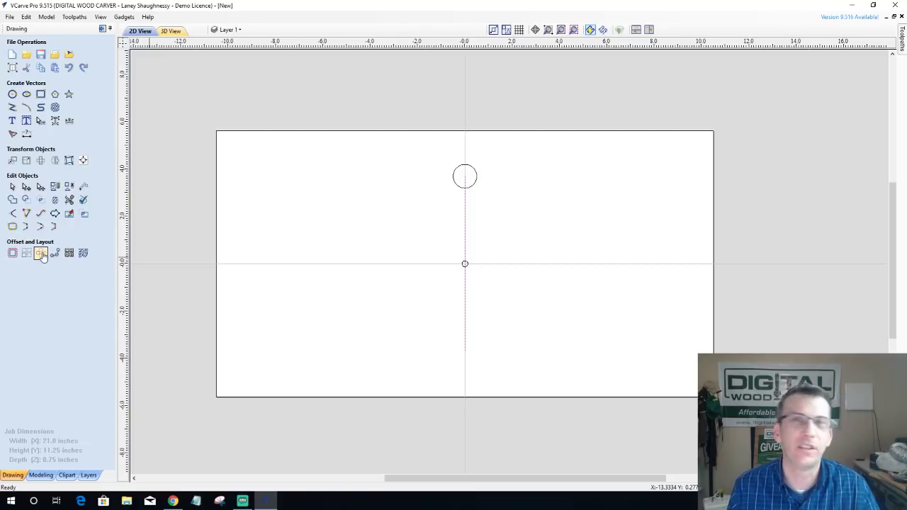
Step: Circularly copy the vertical line around the centre and inspect a diagonal spoke
{"action": "left_click", "coordinate": [41, 254]}
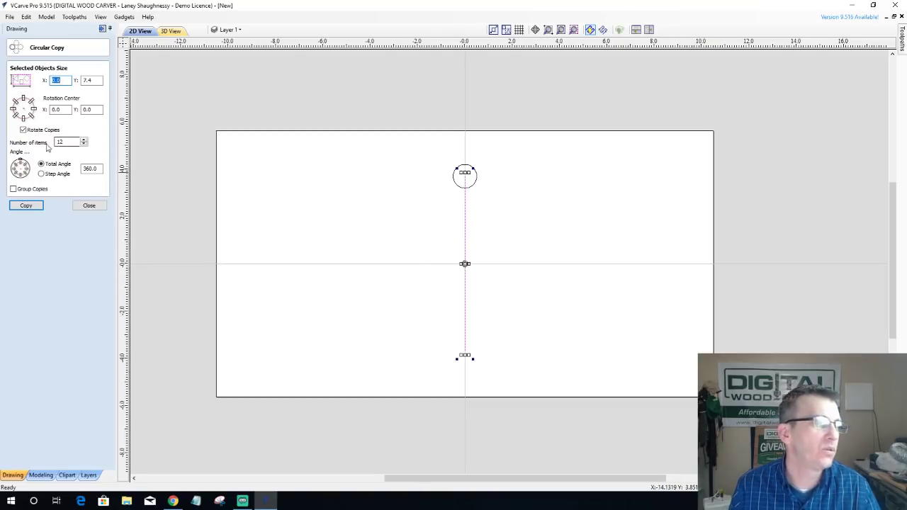
{"action": "left_click", "coordinate": [27, 205]}
{"action": "left_click", "coordinate": [97, 208]}
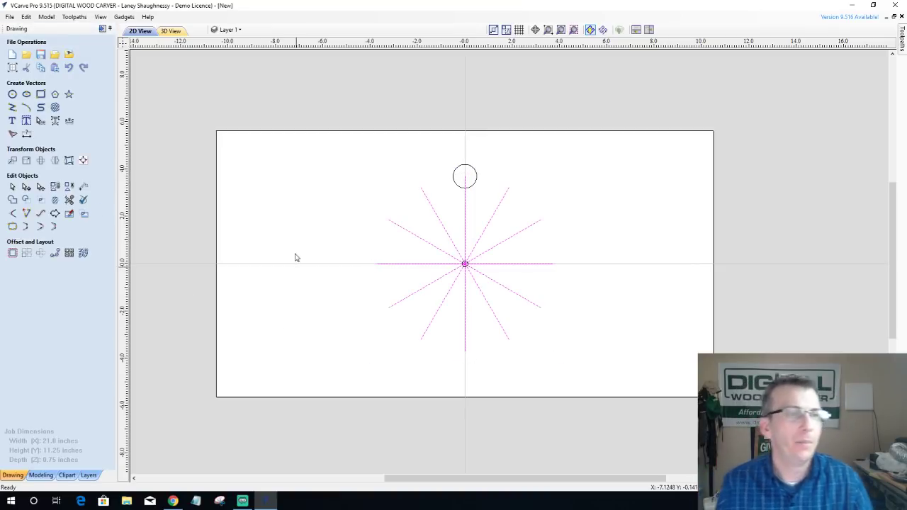
{"action": "left_click", "coordinate": [347, 257]}
{"action": "scroll", "coordinate": [445, 268], "scroll_direction": "up", "scroll_amount": 4}
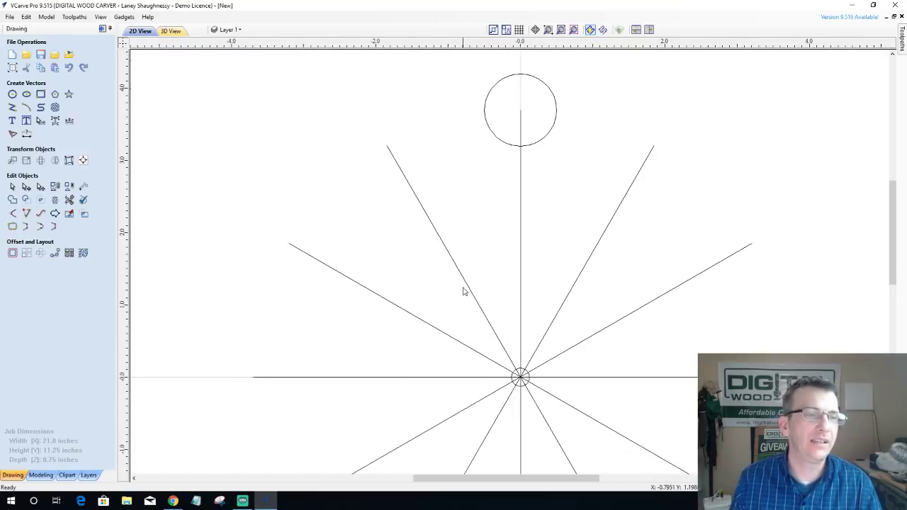
{"action": "left_click", "coordinate": [462, 281]}
{"action": "scroll", "coordinate": [460, 278], "scroll_direction": "down", "scroll_amount": 2}
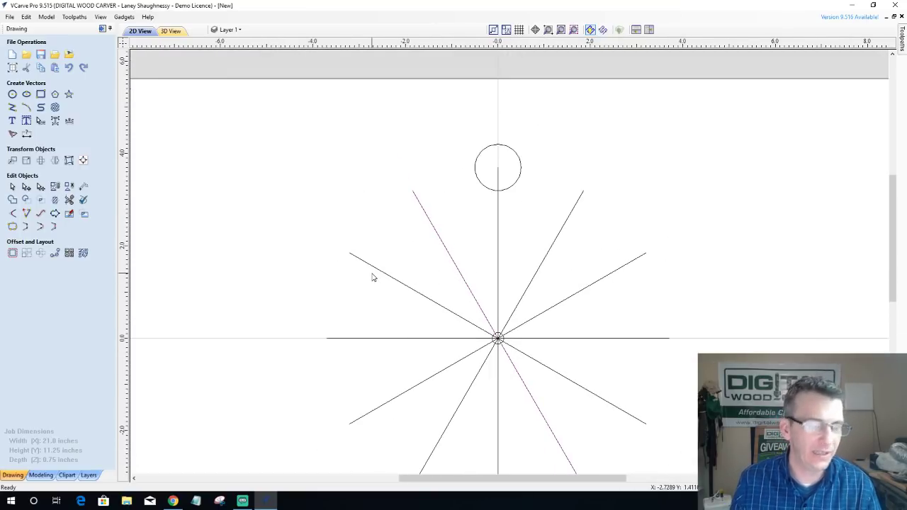
Step: Undo those copies and circularly copy the vertical line into 6 items
{"action": "key", "text": "ctrl+z"}
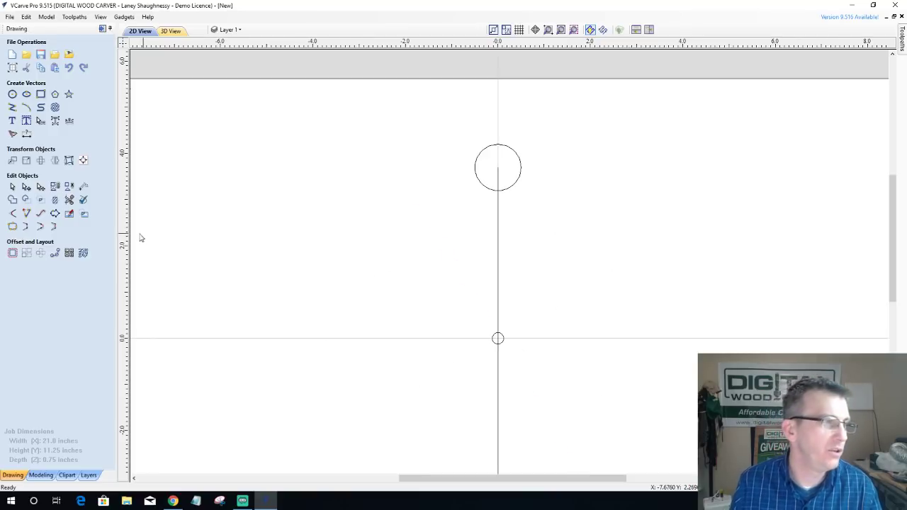
{"action": "left_click", "coordinate": [498, 243]}
{"action": "left_click", "coordinate": [40, 253]}
{"action": "double_click", "coordinate": [62, 142]}
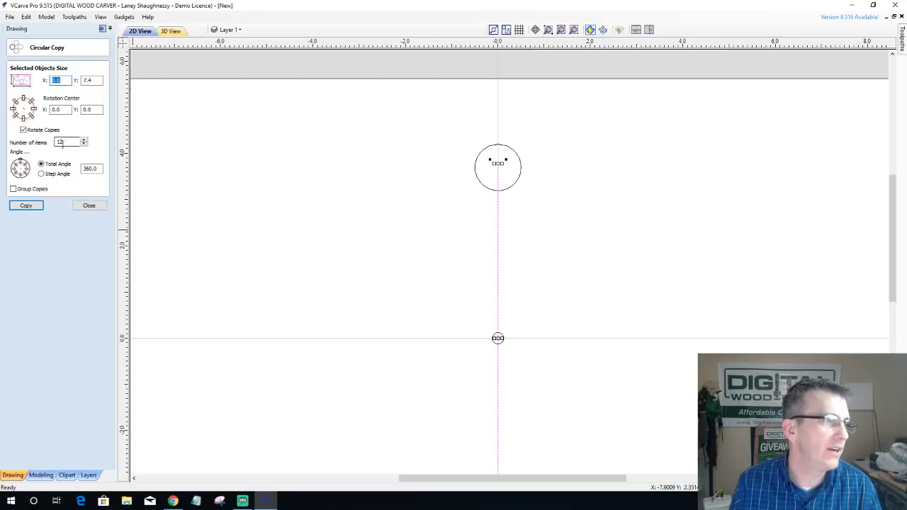
{"action": "type", "text": "6"}
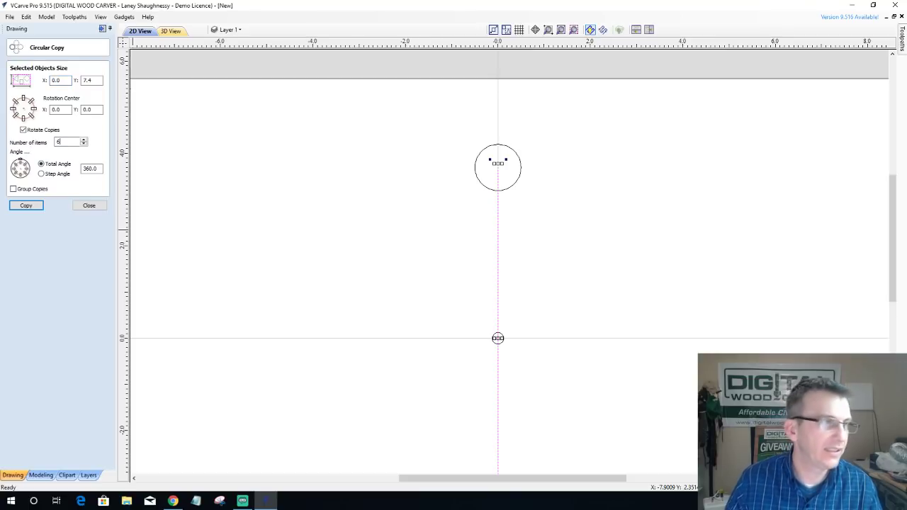
{"action": "left_click", "coordinate": [26, 205]}
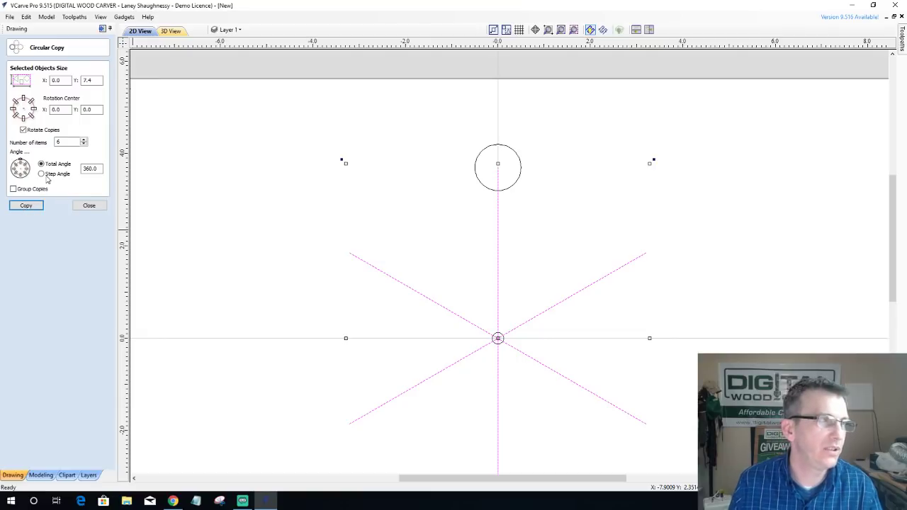
Step: Undo the six-line star and recopy the line as 12 evenly rotated spokes
{"action": "key", "text": "ctrl+z"}
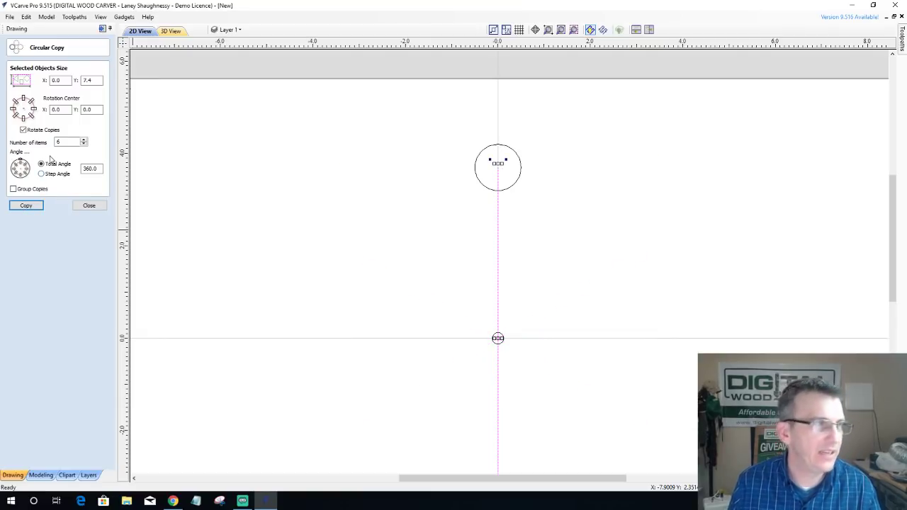
{"action": "double_click", "coordinate": [63, 142]}
{"action": "type", "text": "12"}
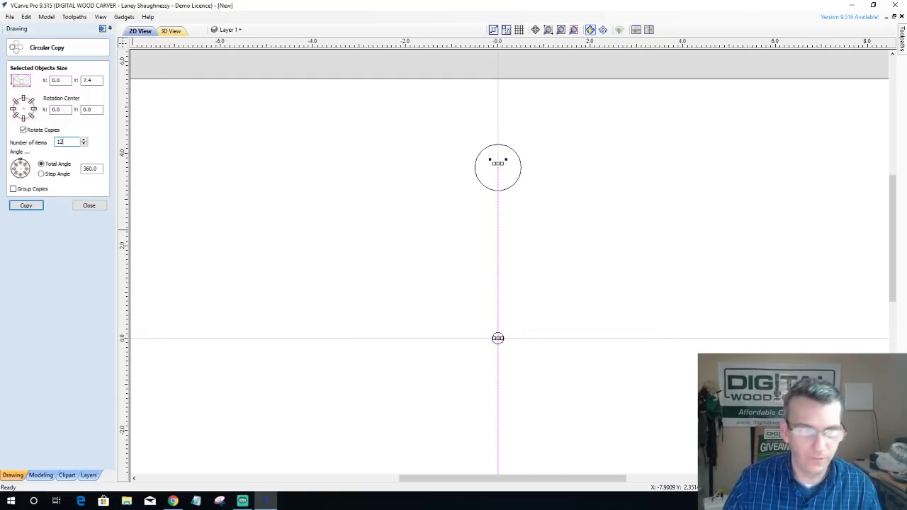
{"action": "left_click", "coordinate": [19, 206]}
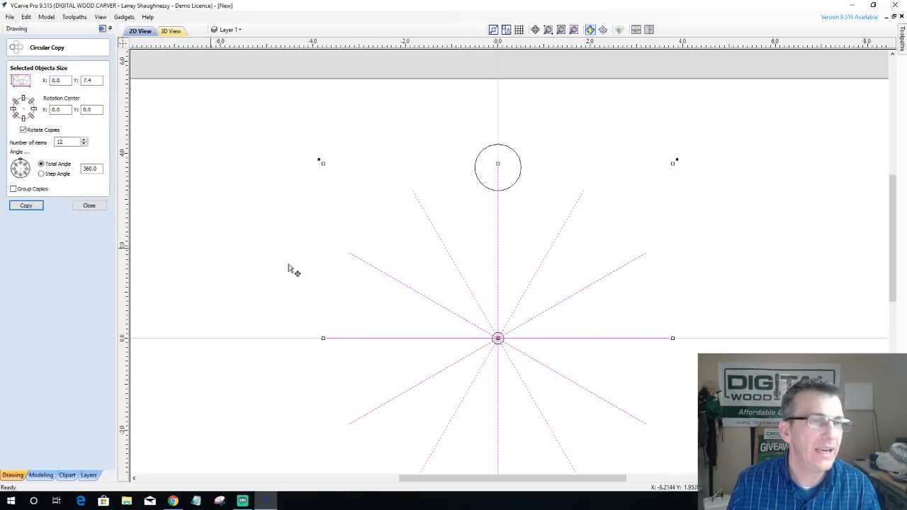
{"action": "left_click", "coordinate": [88, 205]}
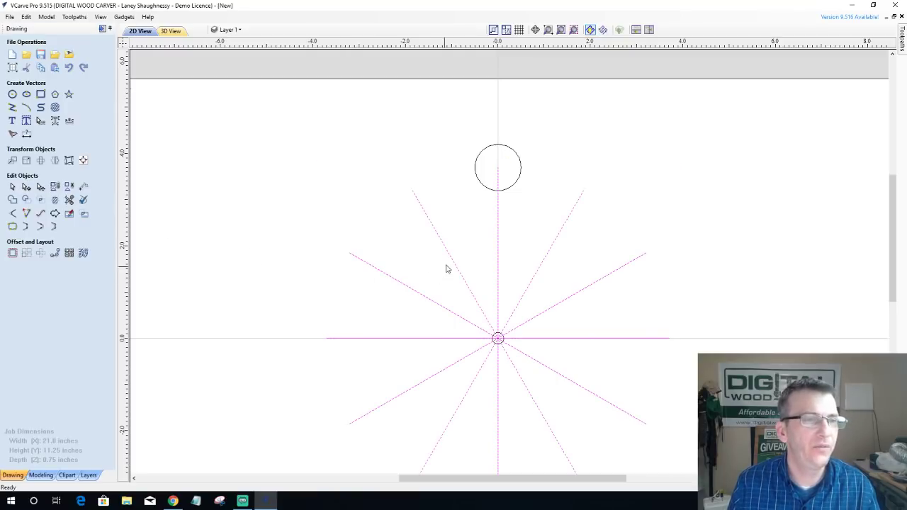
{"action": "left_click", "coordinate": [497, 248]}
{"action": "left_click", "coordinate": [470, 253]}
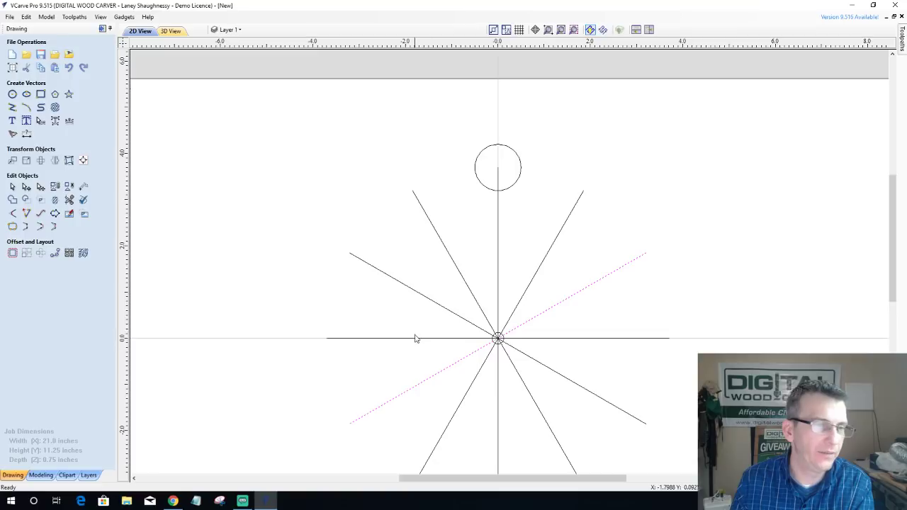
{"action": "left_click", "coordinate": [416, 293]}
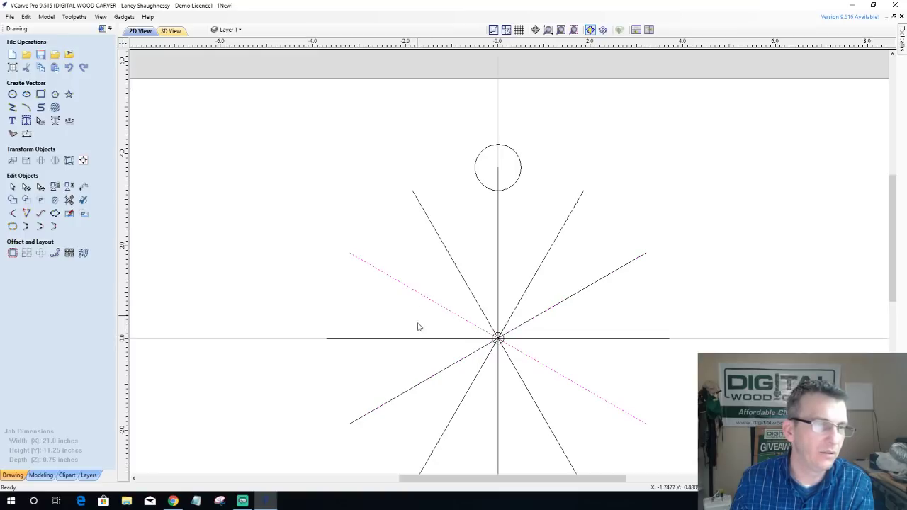
{"action": "left_click", "coordinate": [417, 338]}
{"action": "left_click", "coordinate": [498, 258]}
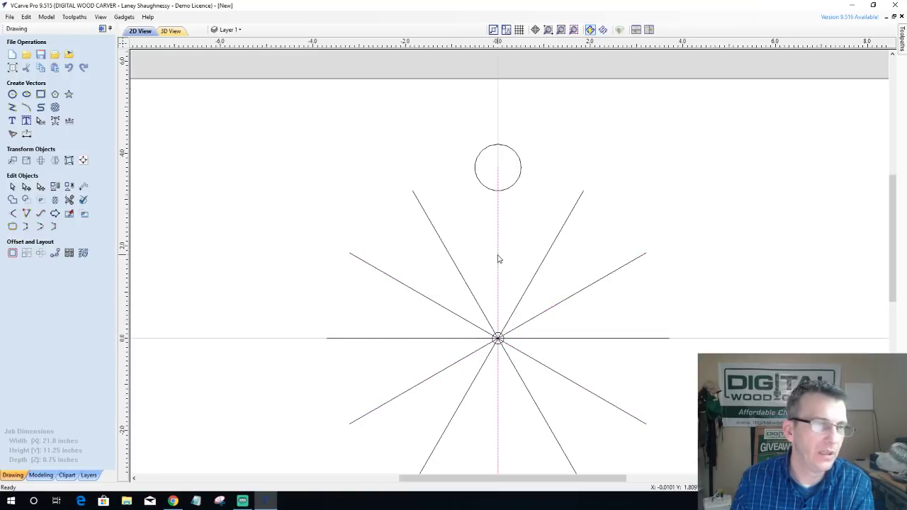
{"action": "scroll", "coordinate": [495, 203], "scroll_direction": "down", "scroll_amount": 2}
{"action": "scroll", "coordinate": [495, 203], "scroll_direction": "down", "scroll_amount": 2}
{"action": "scroll", "coordinate": [477, 260], "scroll_direction": "up", "scroll_amount": 4}
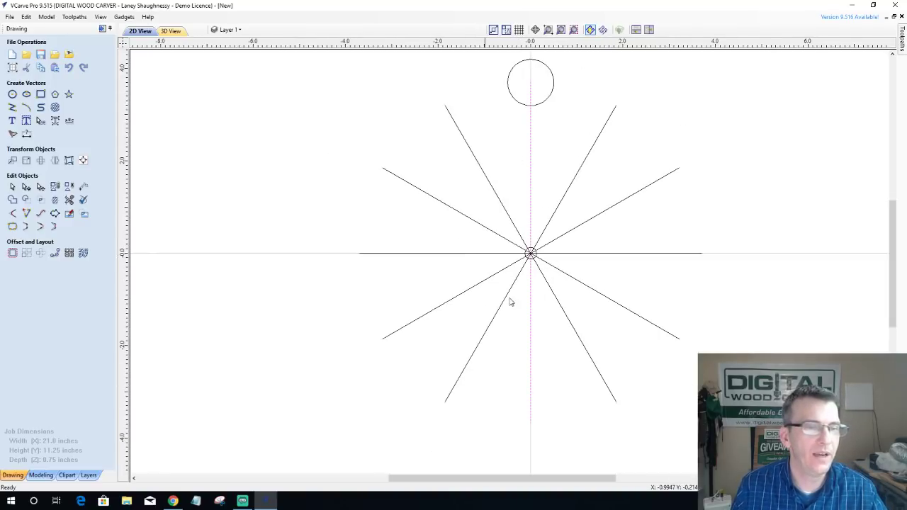
{"action": "left_click", "coordinate": [514, 103]}
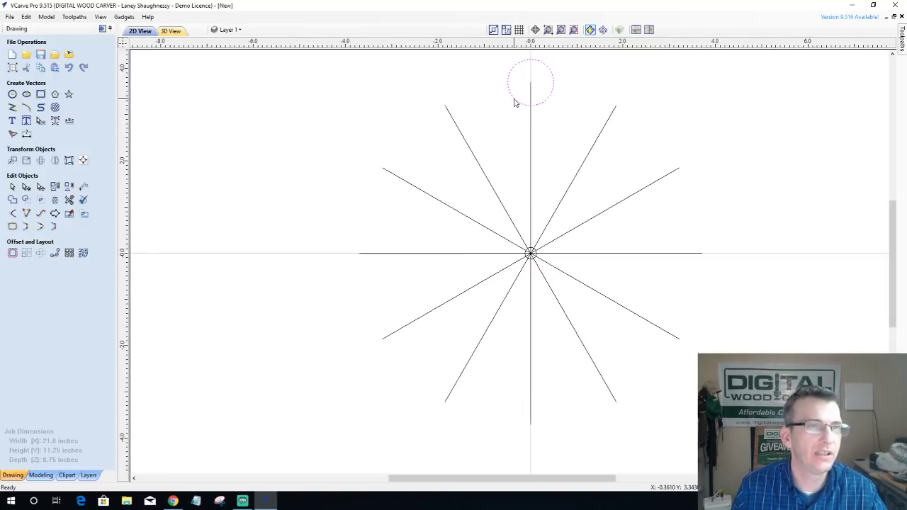
Step: Circularly copy the 1-inch circle into 12 items around rotation centre Y 0
{"action": "left_click", "coordinate": [40, 253]}
{"action": "left_click", "coordinate": [89, 109]}
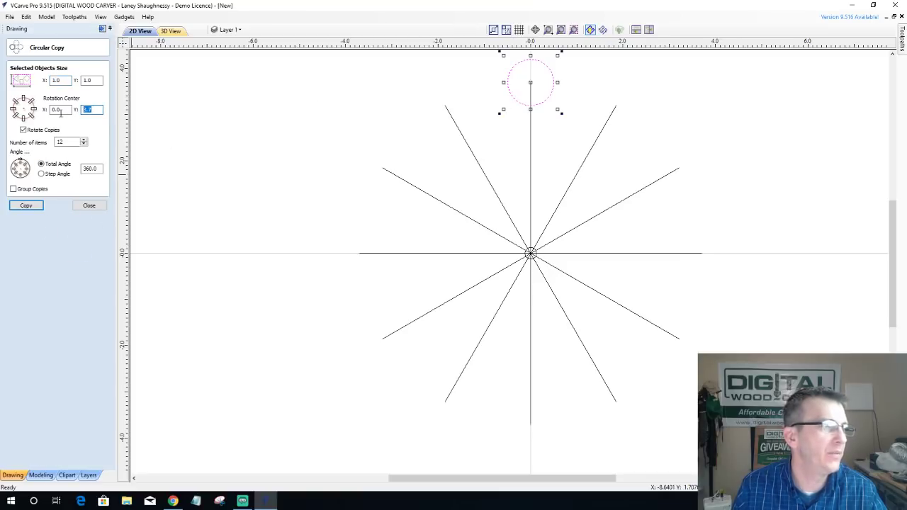
{"action": "type", "text": "0"}
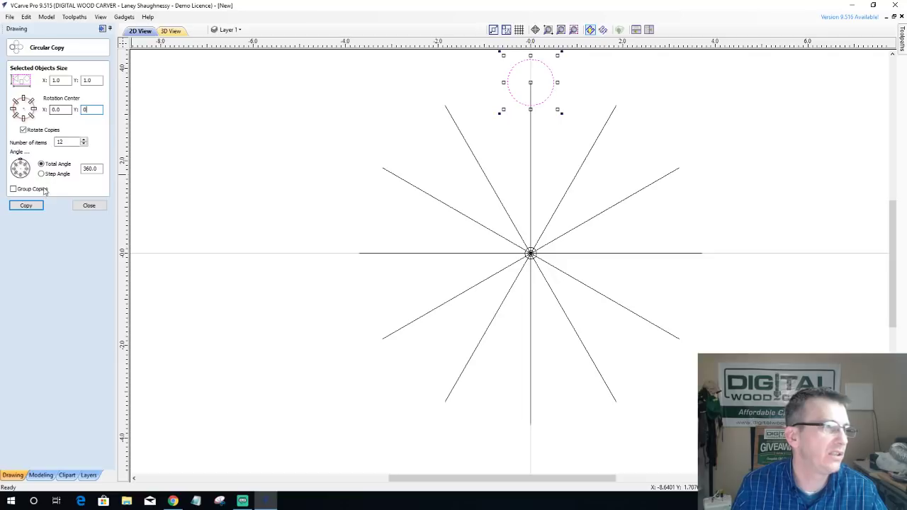
{"action": "left_click", "coordinate": [26, 206]}
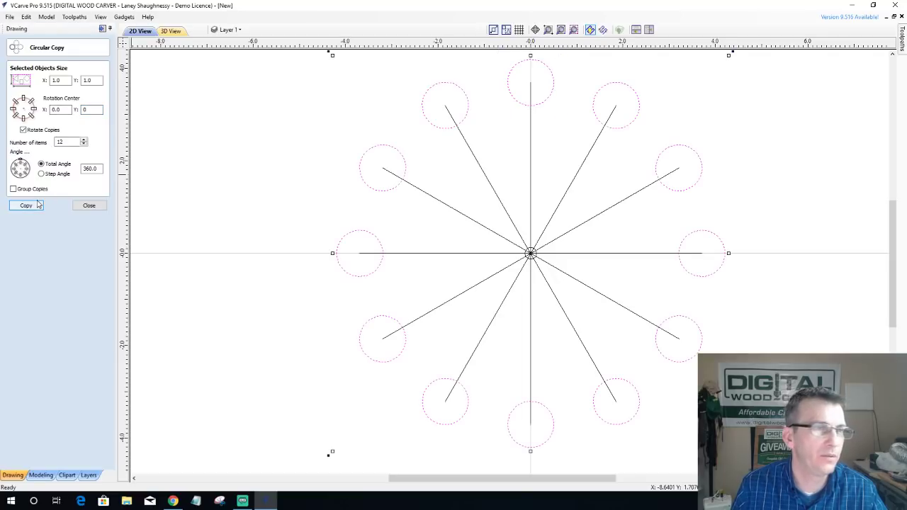
{"action": "left_click", "coordinate": [89, 206]}
{"action": "scroll", "coordinate": [382, 287], "scroll_direction": "down", "scroll_amount": 3}
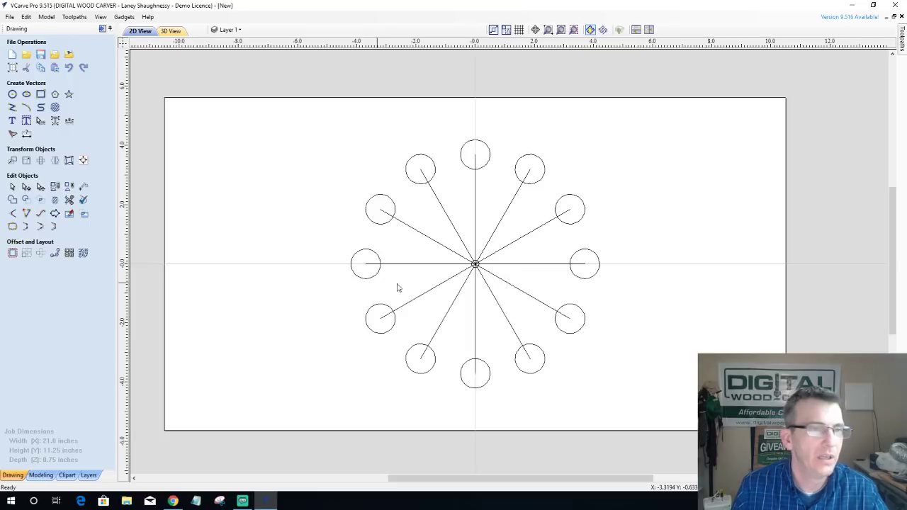
{"action": "scroll", "coordinate": [435, 135], "scroll_direction": "up", "scroll_amount": 3}
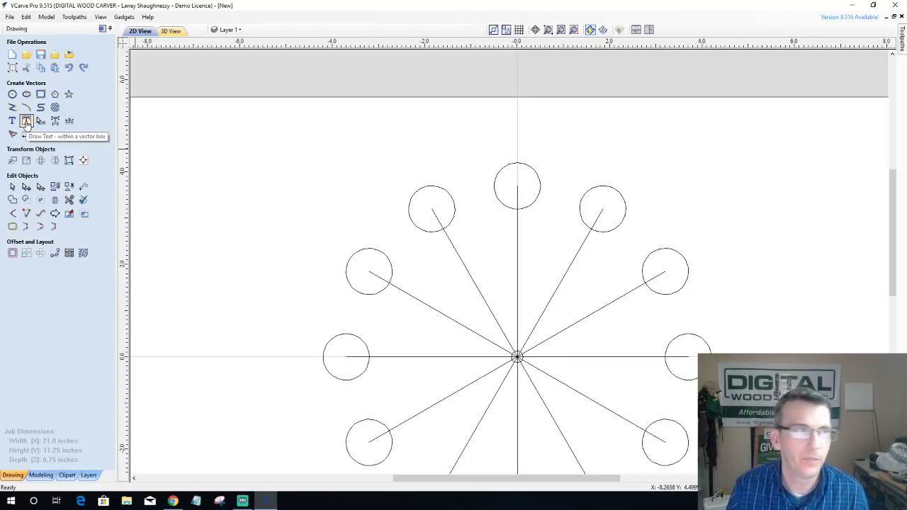
Step: Start a plain Tahoma text item anchored at -6.5895, 4.1013, left of the circles
{"action": "left_click", "coordinate": [27, 122]}
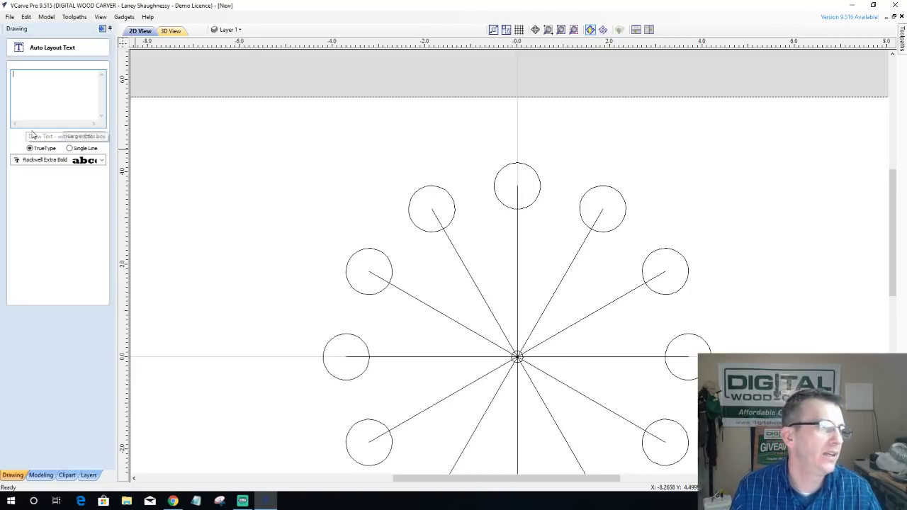
{"action": "left_click", "coordinate": [88, 314]}
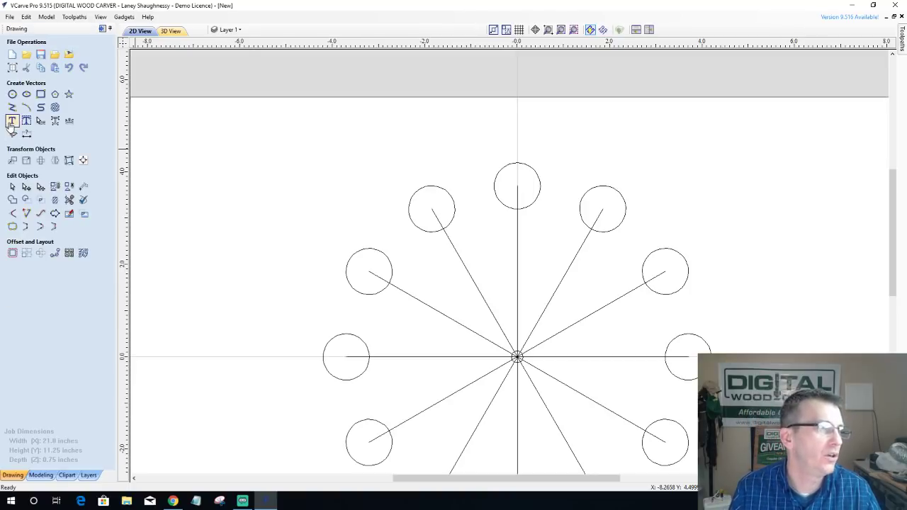
{"action": "left_click", "coordinate": [12, 122]}
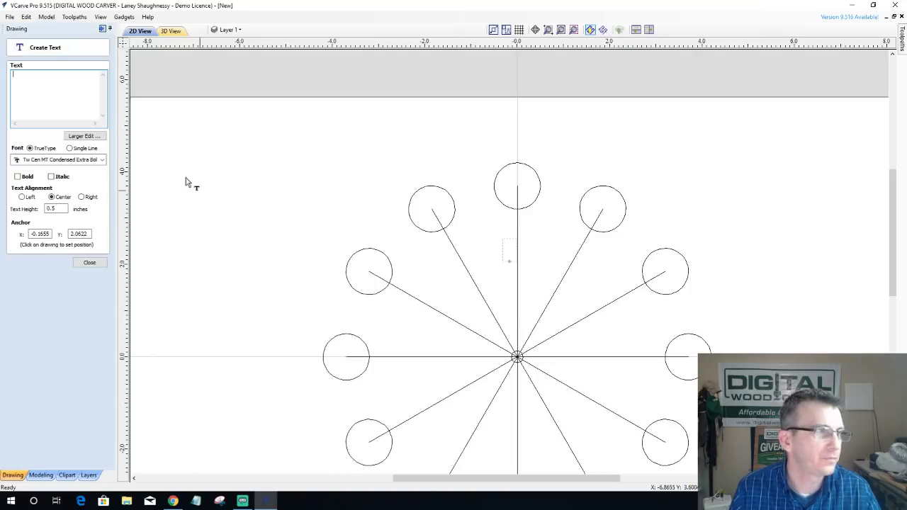
{"action": "left_click", "coordinate": [81, 161]}
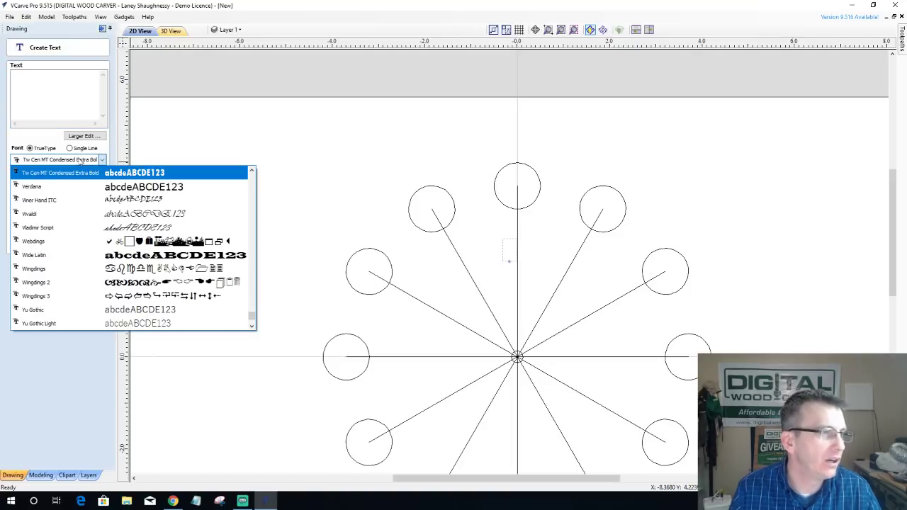
{"action": "scroll", "coordinate": [78, 183], "scroll_direction": "up", "scroll_amount": 4}
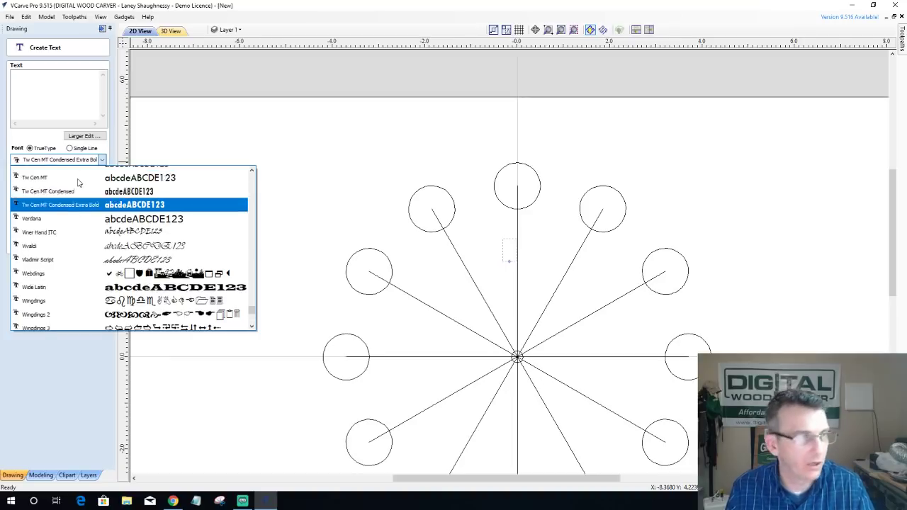
{"action": "left_click", "coordinate": [77, 176]}
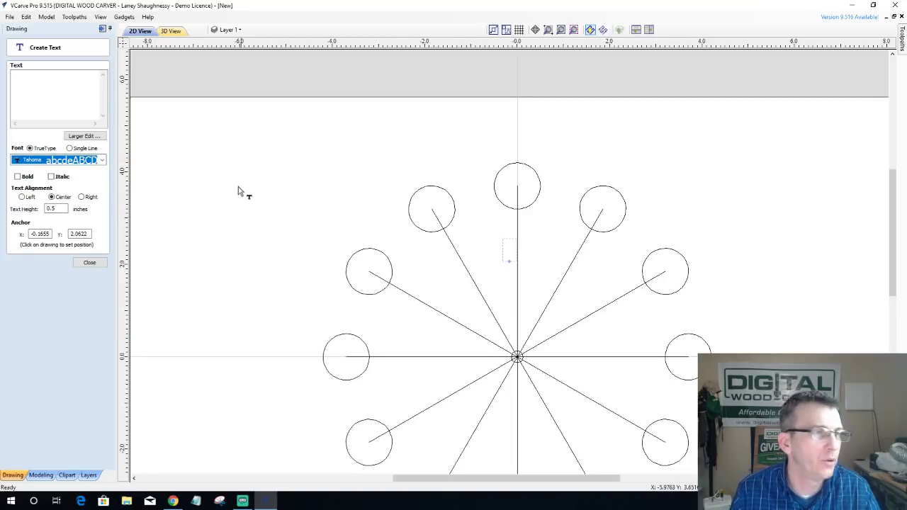
{"action": "left_click", "coordinate": [213, 168]}
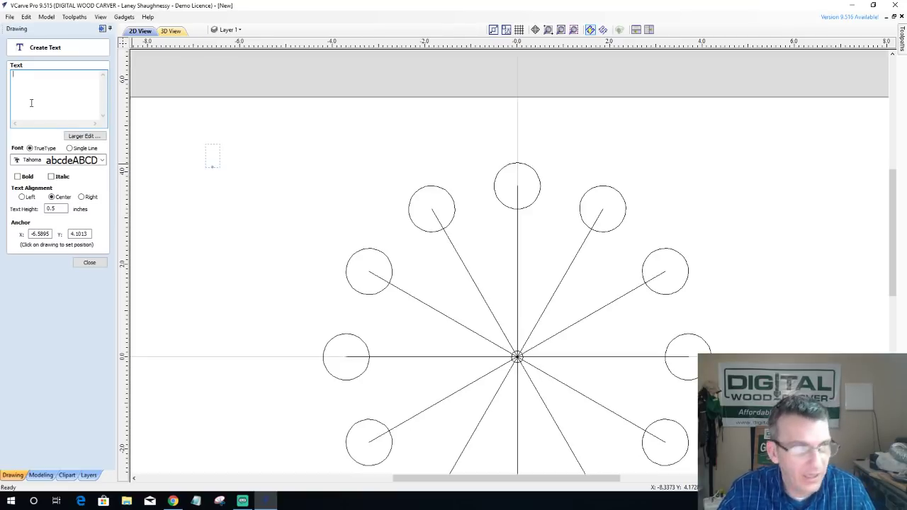
Step: Type the numbers 1 through 12, each on its own line
{"action": "type", "text": "1"}
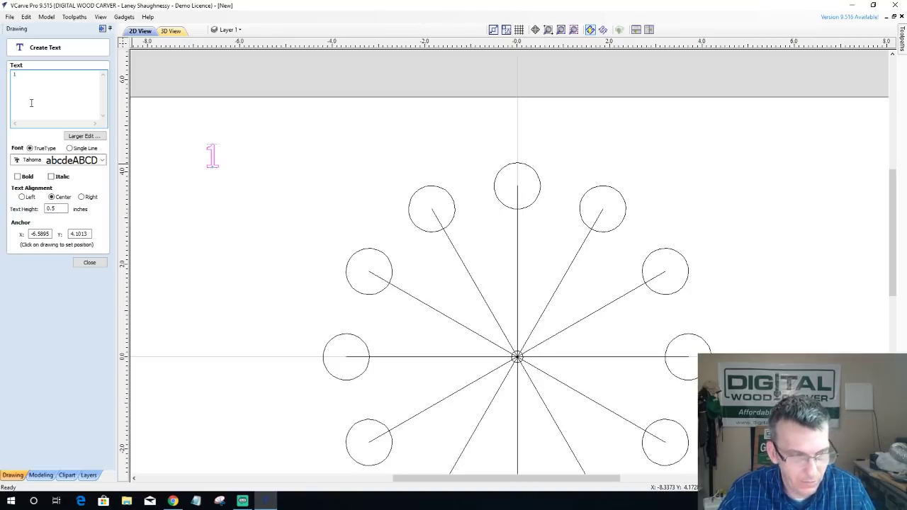
{"action": "key", "text": "Return"}
{"action": "type", "text": "2 "}
{"action": "type", "text": "3 "}
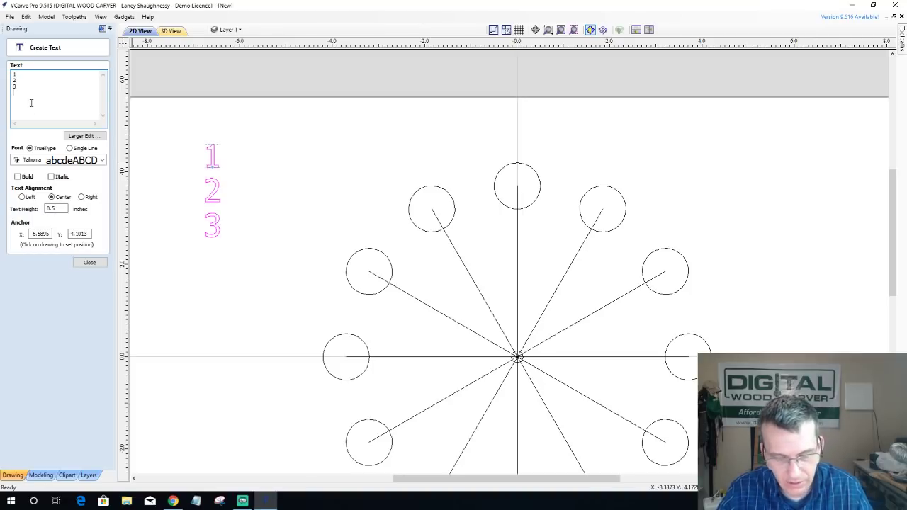
{"action": "type", "text": "4"}
{"action": "key", "text": "Return"}
{"action": "type", "text": "5"}
{"action": "key", "text": "Return"}
{"action": "type", "text": "6"}
{"action": "key", "text": "Return"}
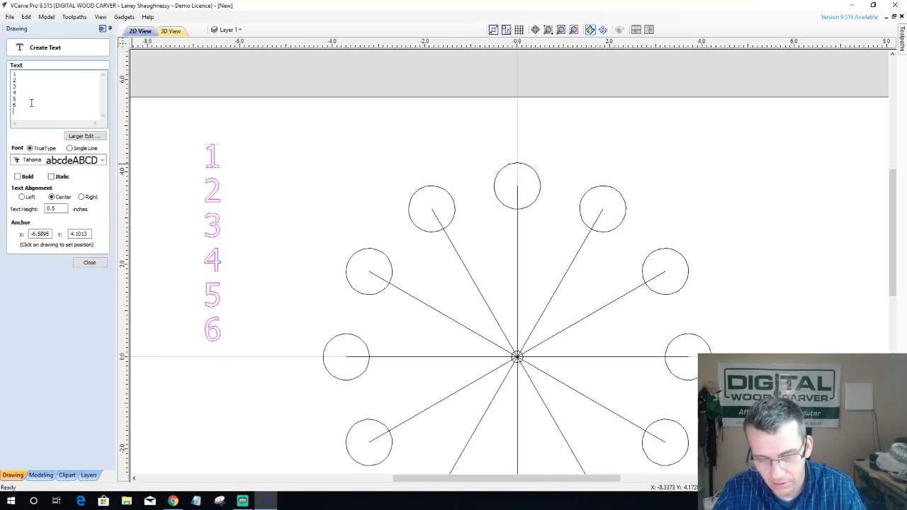
{"action": "type", "text": "7"}
{"action": "key", "text": "Return"}
{"action": "type", "text": "8"}
{"action": "key", "text": "Return"}
{"action": "type", "text": "9"}
{"action": "key", "text": "Return"}
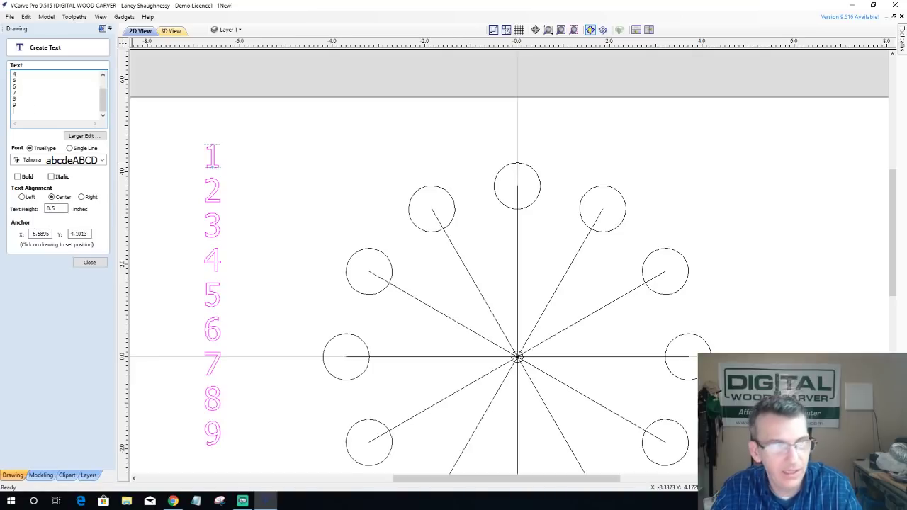
{"action": "type", "text": "10"}
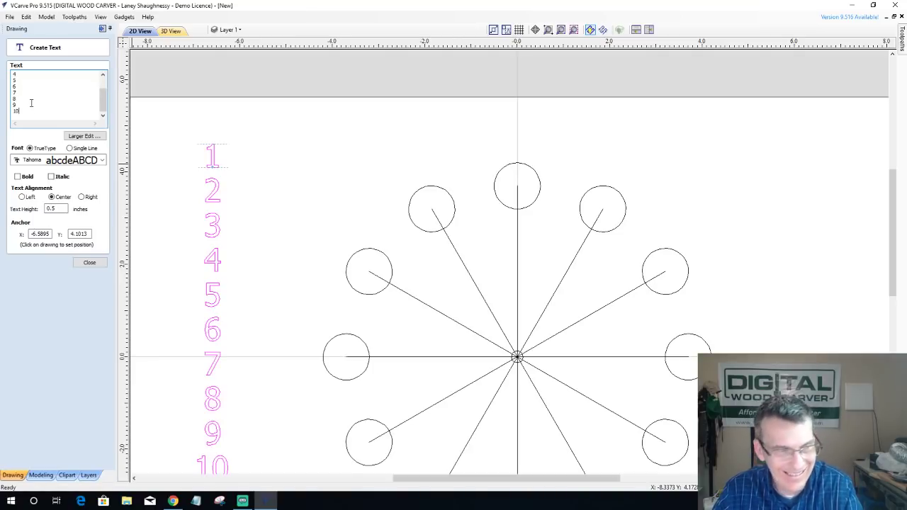
{"action": "key", "text": "Return"}
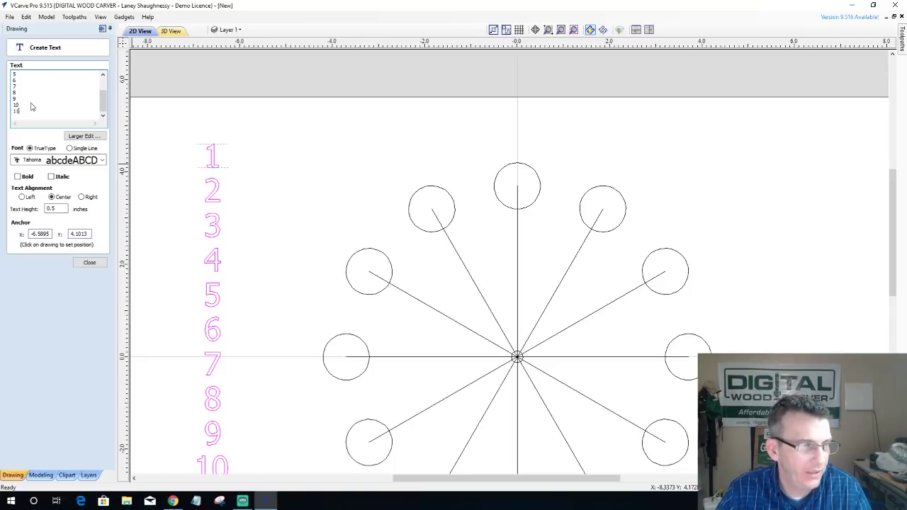
{"action": "type", "text": "11"}
{"action": "key", "text": "Return"}
{"action": "type", "text": "12"}
{"action": "key", "text": "Return"}
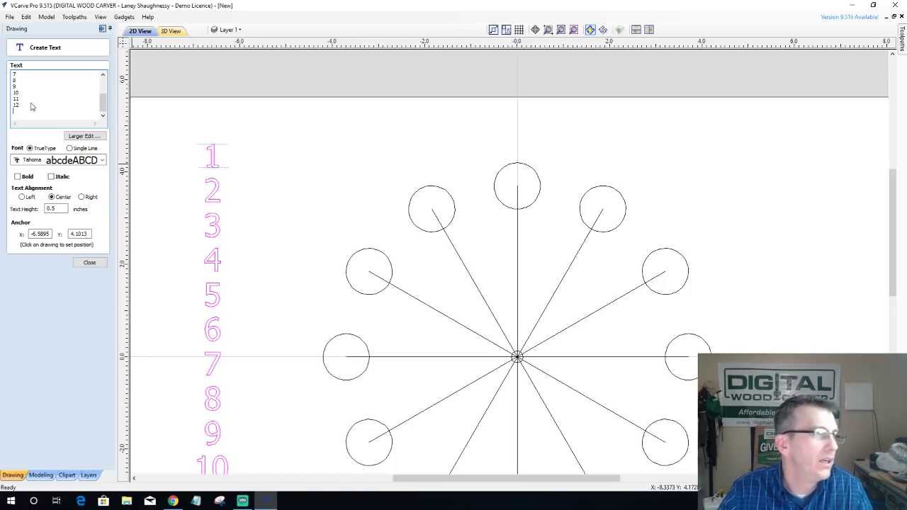
Step: Close the Create Text form and bring up the context menu for the number column
{"action": "left_click", "coordinate": [89, 262]}
{"action": "scroll", "coordinate": [241, 308], "scroll_direction": "down", "scroll_amount": 5}
{"action": "scroll", "coordinate": [247, 314], "scroll_direction": "up", "scroll_amount": 5}
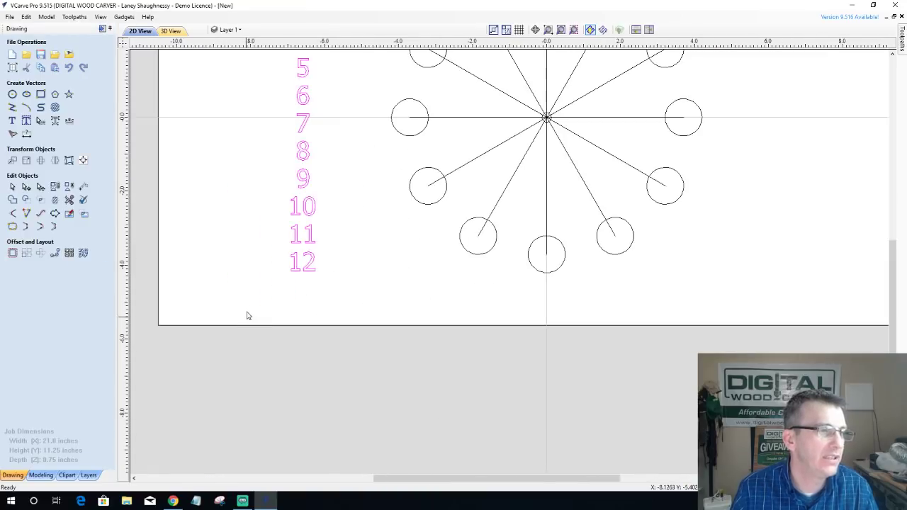
{"action": "scroll", "coordinate": [304, 286], "scroll_direction": "down", "scroll_amount": 3}
{"action": "scroll", "coordinate": [298, 64], "scroll_direction": "up", "scroll_amount": 2}
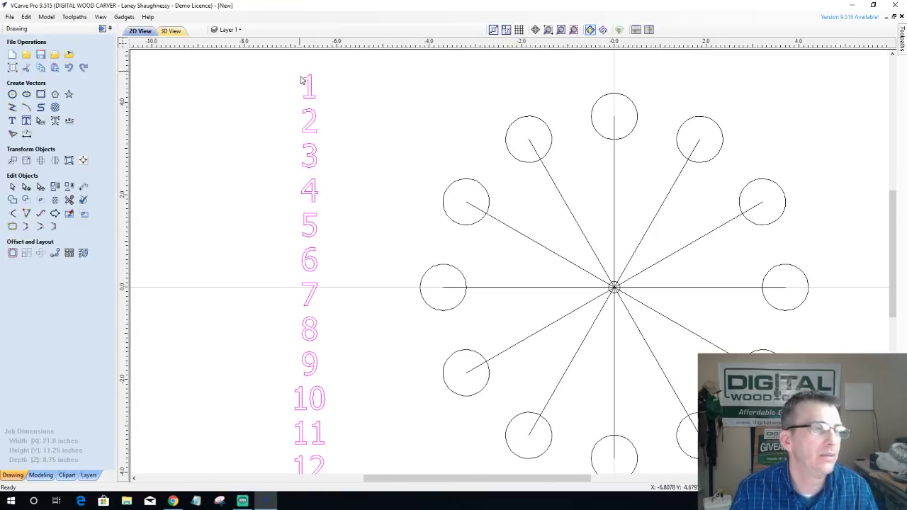
{"action": "right_click", "coordinate": [316, 150]}
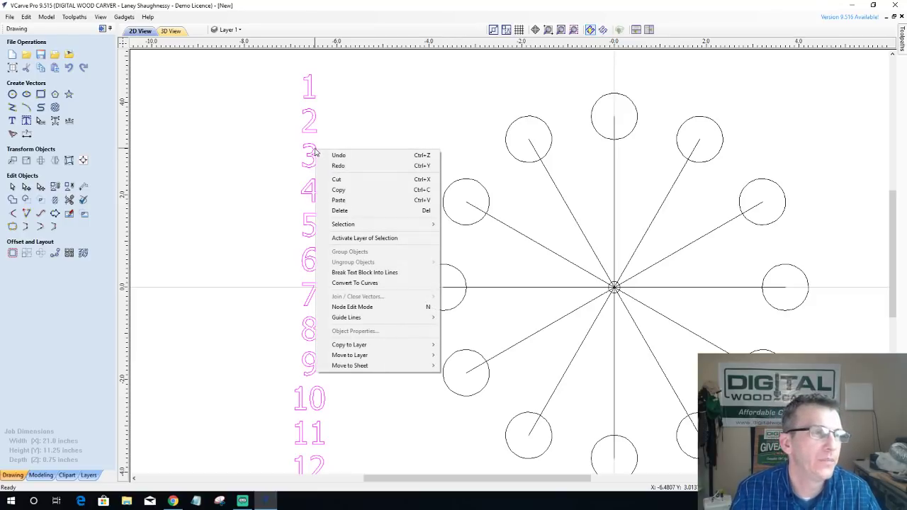
Step: Break the number block into lines so numbers 1–4 select individually
{"action": "left_click", "coordinate": [342, 272]}
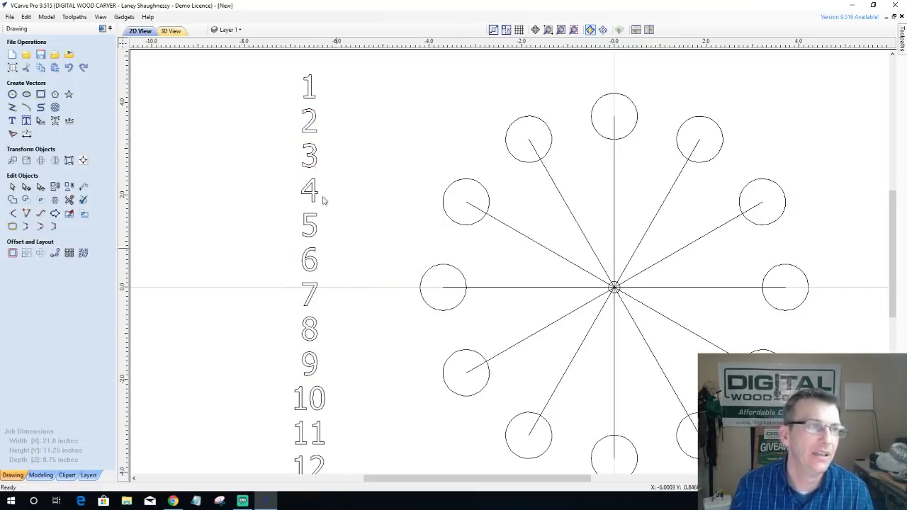
{"action": "left_click", "coordinate": [308, 95]}
{"action": "left_click", "coordinate": [310, 119]}
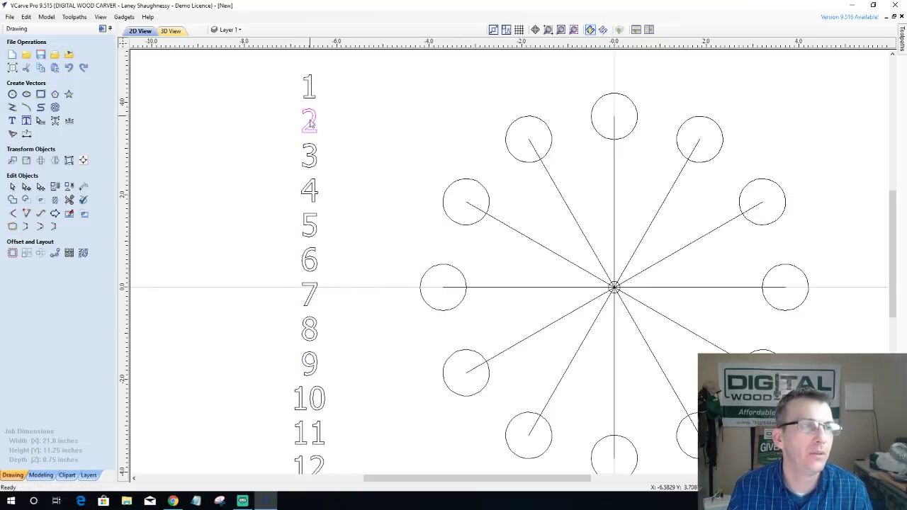
{"action": "left_click", "coordinate": [311, 156]}
{"action": "left_click", "coordinate": [311, 185]}
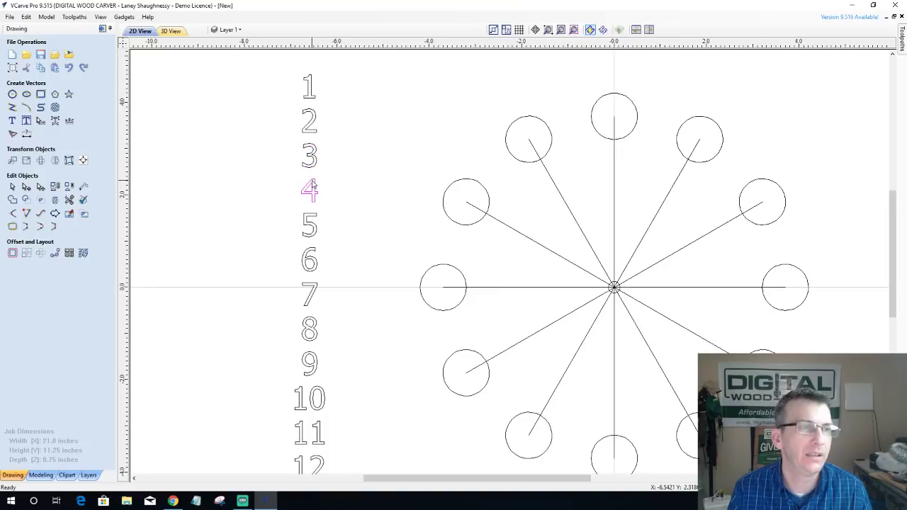
Step: Drag numbers 1, 2 and 3 into the one, two and three o'clock circles
{"action": "left_click", "coordinate": [309, 86]}
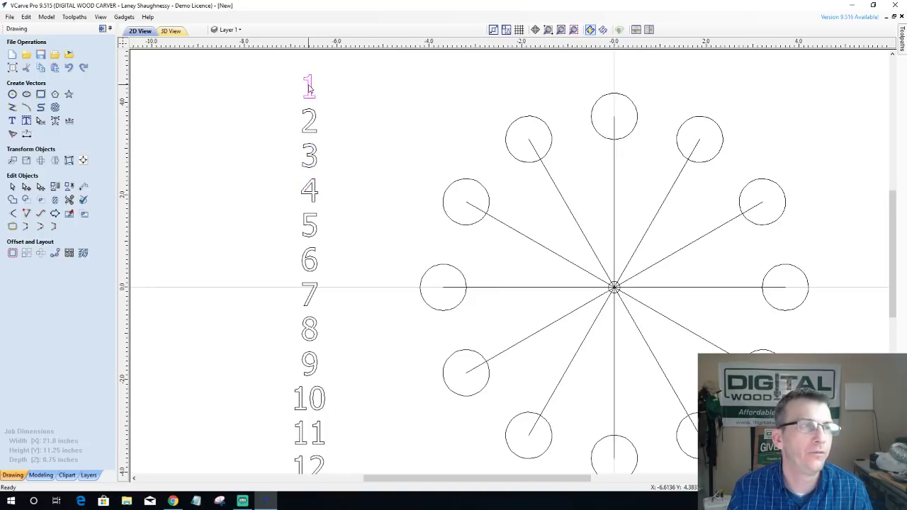
{"action": "left_click", "coordinate": [309, 86]}
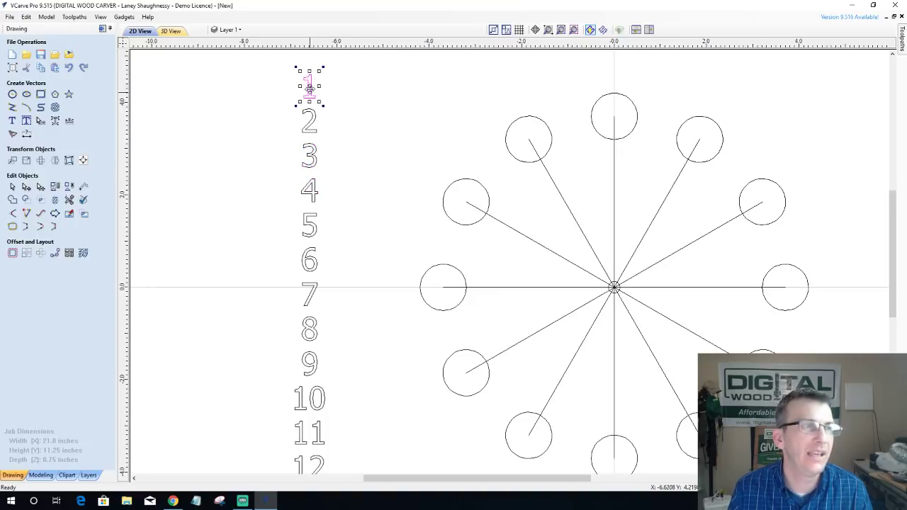
{"action": "left_click_drag", "start_coordinate": [311, 83], "coordinate": [698, 138]}
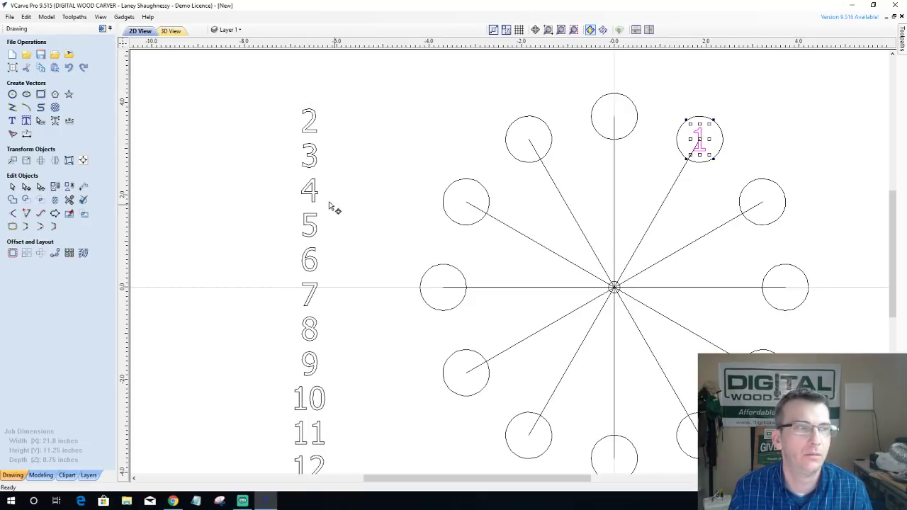
{"action": "left_click", "coordinate": [310, 129]}
{"action": "left_click", "coordinate": [310, 126]}
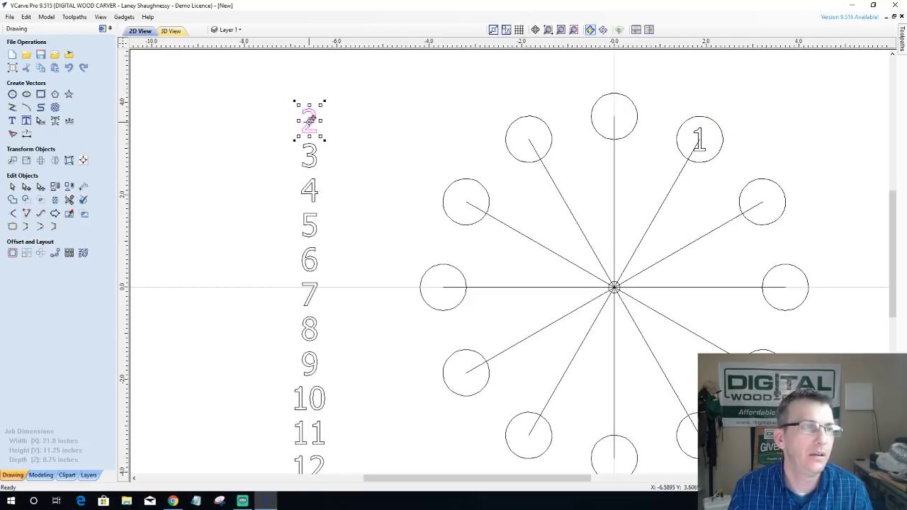
{"action": "left_click_drag", "start_coordinate": [310, 126], "coordinate": [762, 204]}
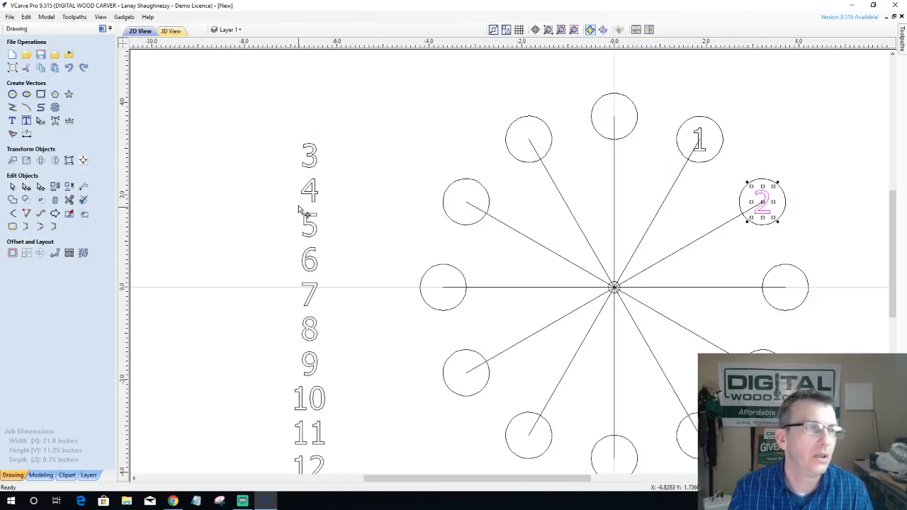
{"action": "left_click", "coordinate": [305, 168]}
{"action": "left_click", "coordinate": [307, 156]}
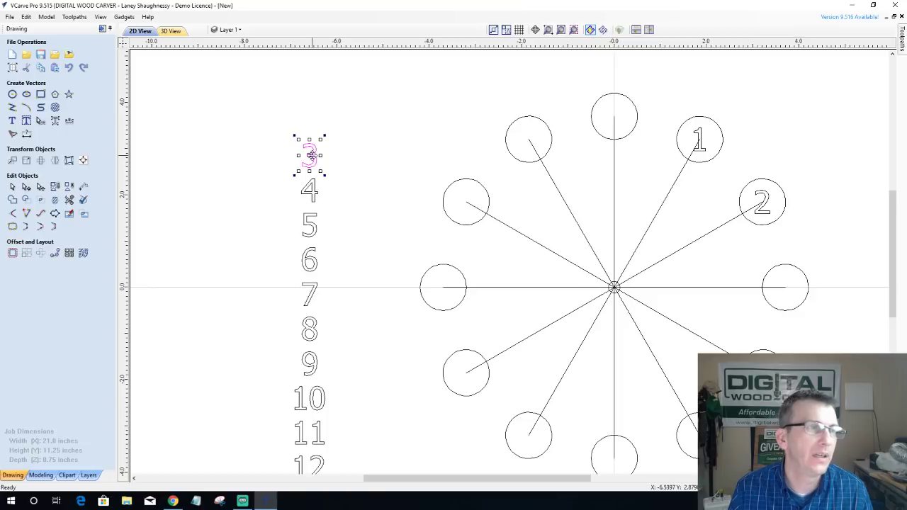
{"action": "left_click_drag", "start_coordinate": [309, 155], "coordinate": [785, 287]}
{"action": "scroll", "coordinate": [729, 313], "scroll_direction": "down", "scroll_amount": 2}
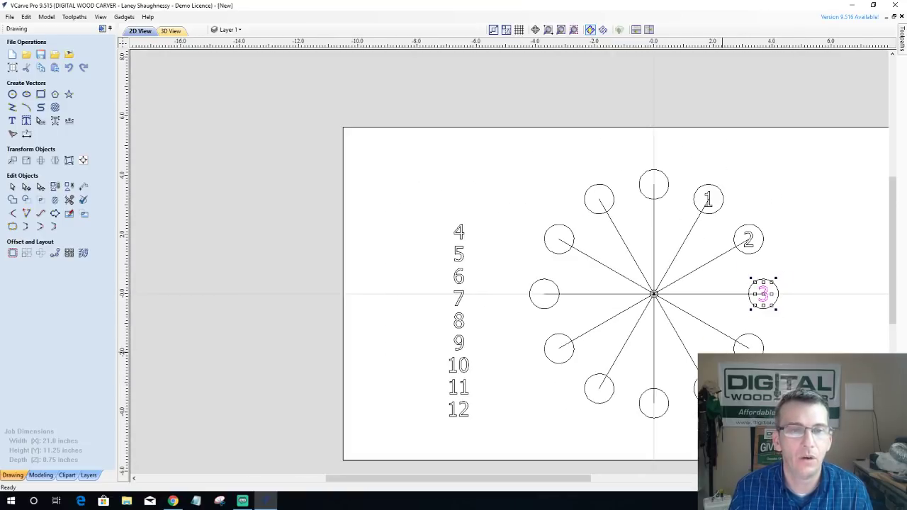
{"action": "scroll", "coordinate": [729, 313], "scroll_direction": "up", "scroll_amount": 2}
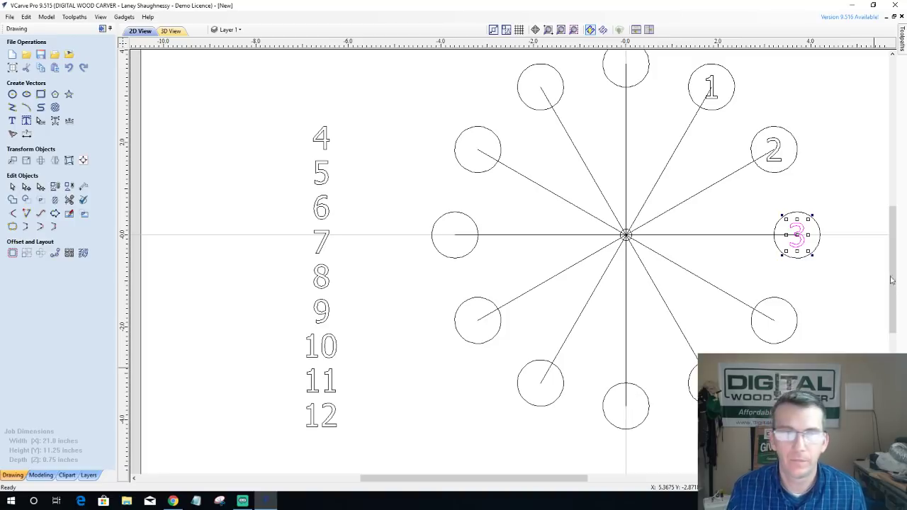
Step: Drag the numbers 4, 5 and 6 into the four, five and six o'clock circles
{"action": "scroll", "coordinate": [843, 284], "scroll_direction": "down", "scroll_amount": 2}
{"action": "left_click", "coordinate": [425, 167]}
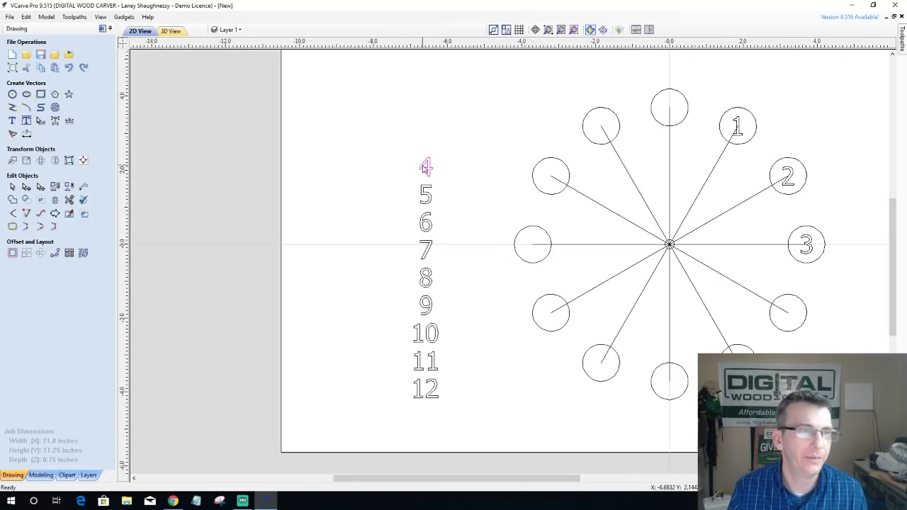
{"action": "left_click_drag", "start_coordinate": [425, 167], "coordinate": [786, 312]}
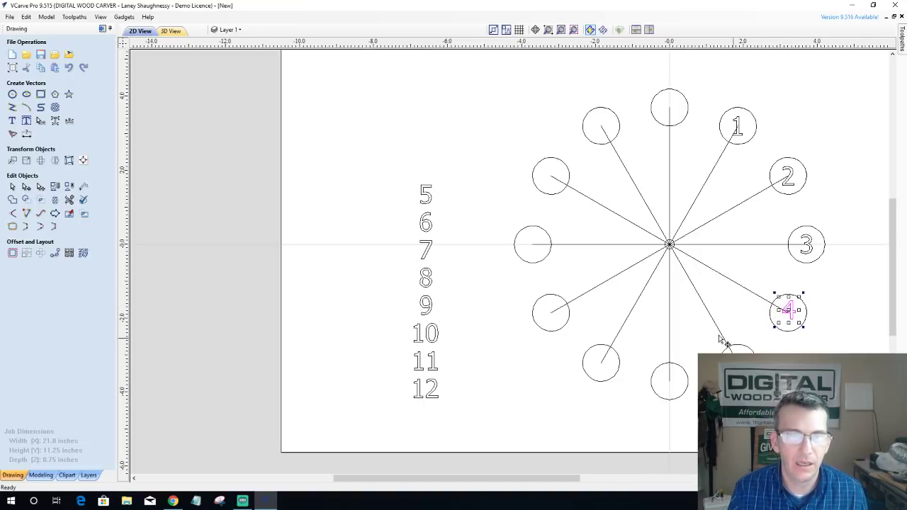
{"action": "left_click", "coordinate": [424, 195]}
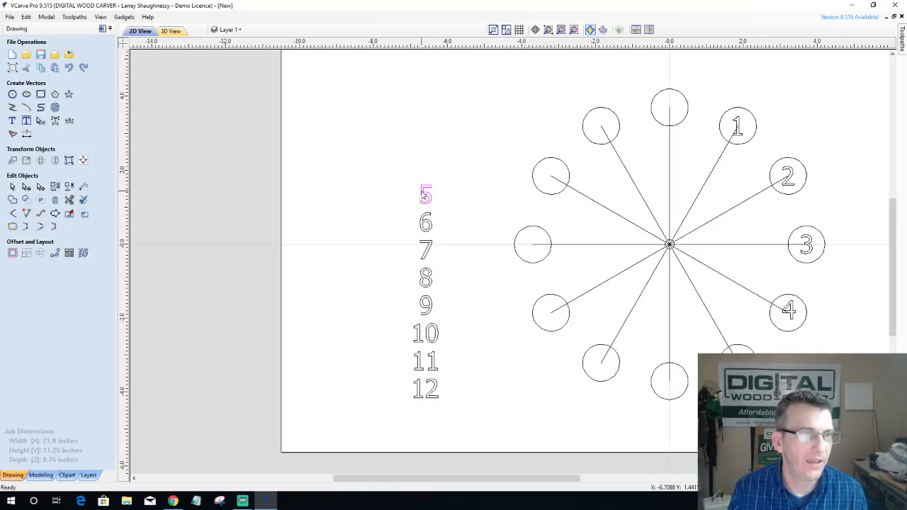
{"action": "left_click_drag", "start_coordinate": [423, 196], "coordinate": [787, 401]}
{"action": "left_click_drag", "start_coordinate": [736, 361], "coordinate": [737, 363]}
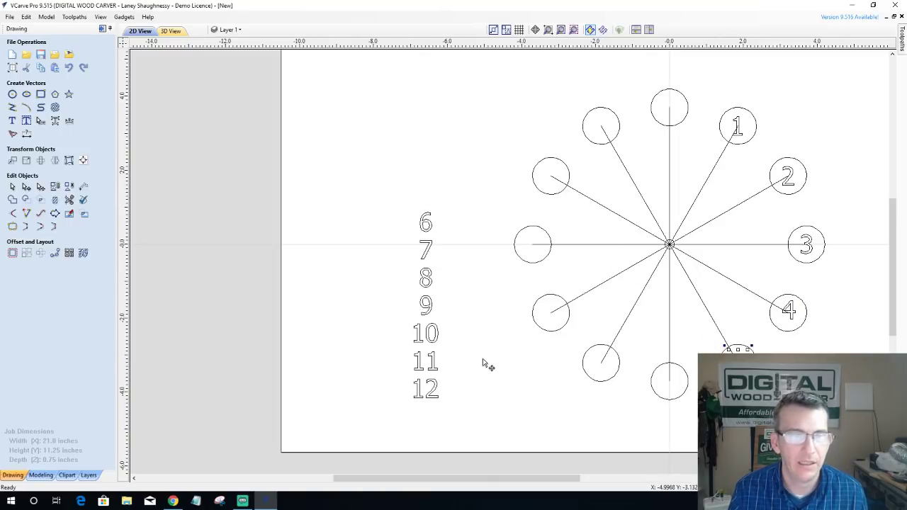
{"action": "left_click", "coordinate": [423, 224]}
{"action": "left_click_drag", "start_coordinate": [423, 224], "coordinate": [671, 384]}
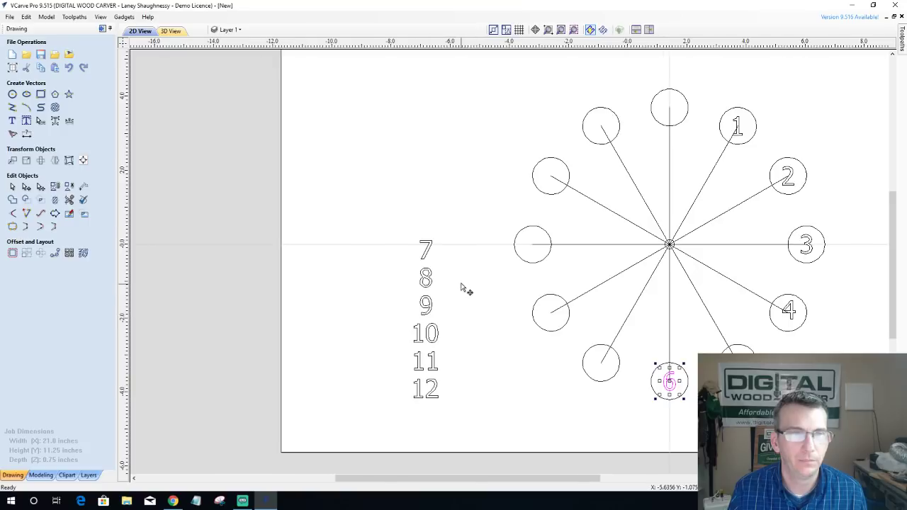
Step: Zoom out on the clock layout and bring up the Toolpaths tab
{"action": "scroll", "coordinate": [461, 287], "scroll_direction": "down", "scroll_amount": 1}
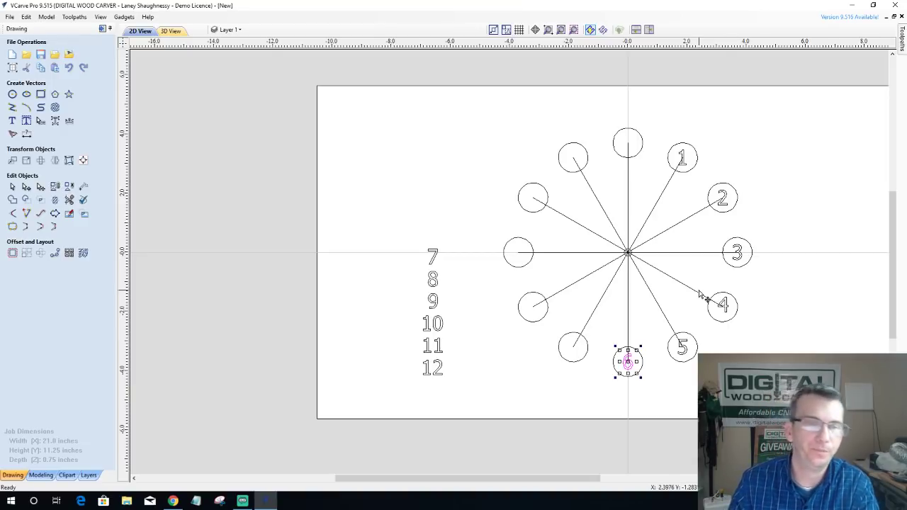
{"action": "left_click_drag", "start_coordinate": [449, 479], "coordinate": [495, 479]}
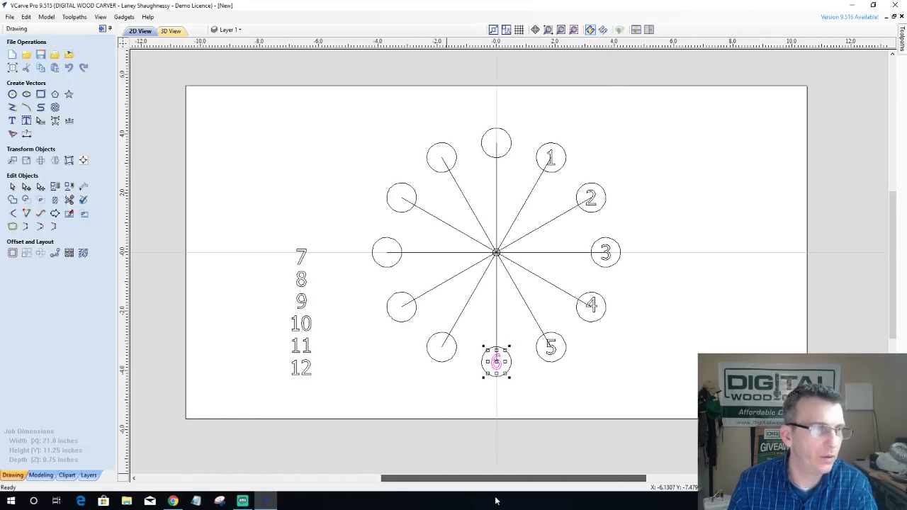
{"action": "left_click", "coordinate": [103, 30]}
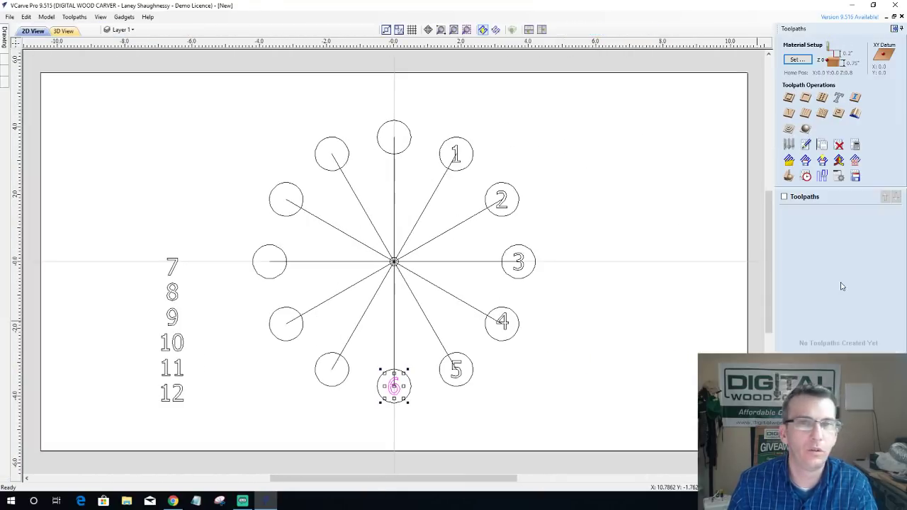
Step: Open the Tool Database, add a new group under Imperial Tools, and start a new Tapered Ball Nose tool
{"action": "left_click", "coordinate": [789, 145]}
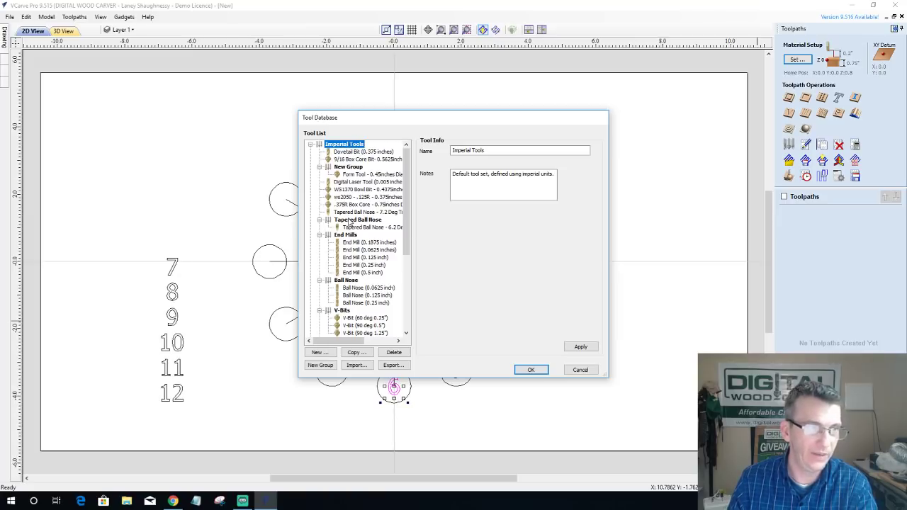
{"action": "left_click", "coordinate": [318, 366]}
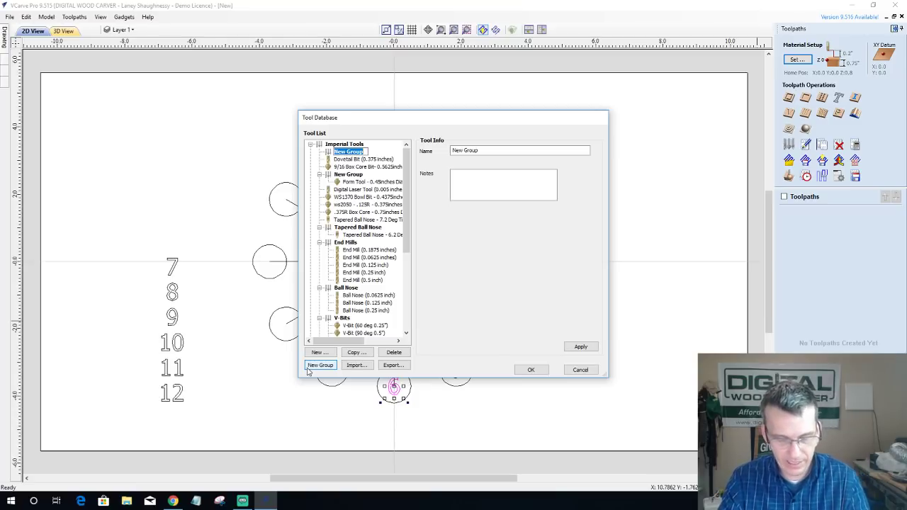
{"action": "type", "text": "Ta"}
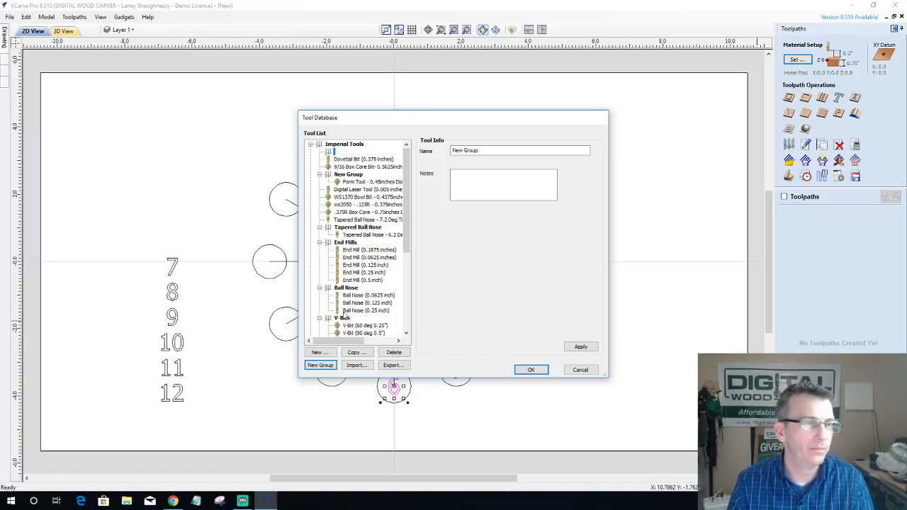
{"action": "left_click", "coordinate": [350, 228]}
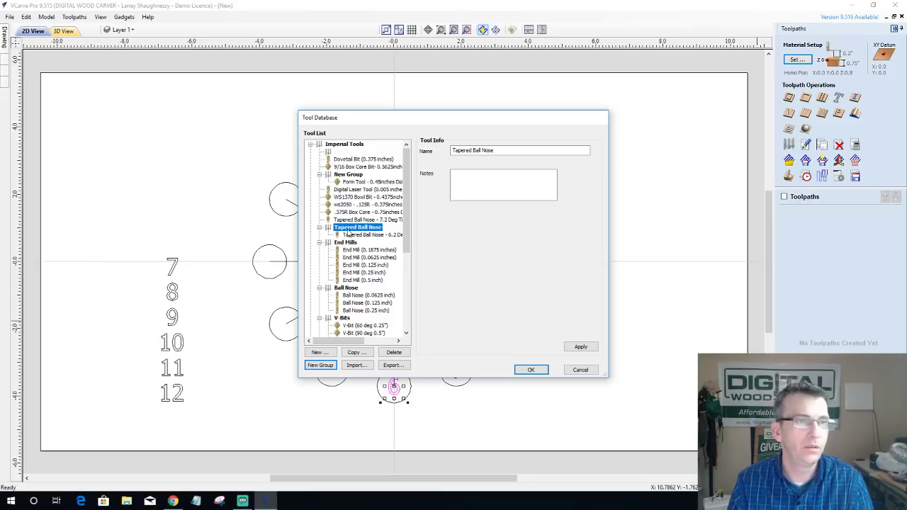
{"action": "left_click", "coordinate": [320, 353]}
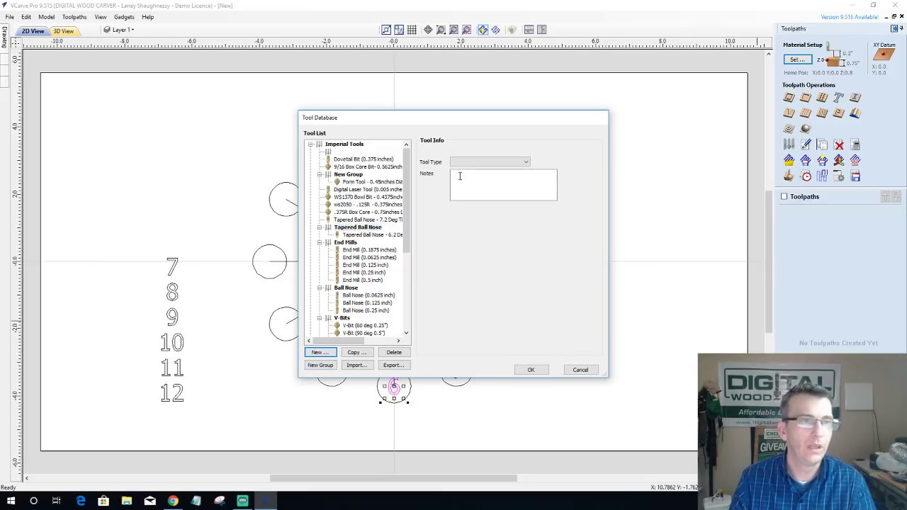
Step: Set the new tool's type to Tapered Ball Nose and select its 0.25 diameter value
{"action": "left_click", "coordinate": [506, 162]}
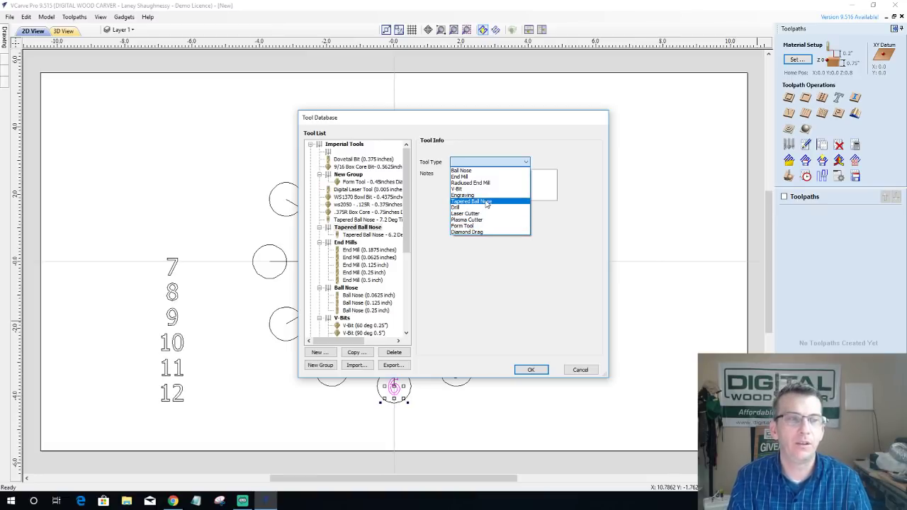
{"action": "left_click", "coordinate": [487, 203]}
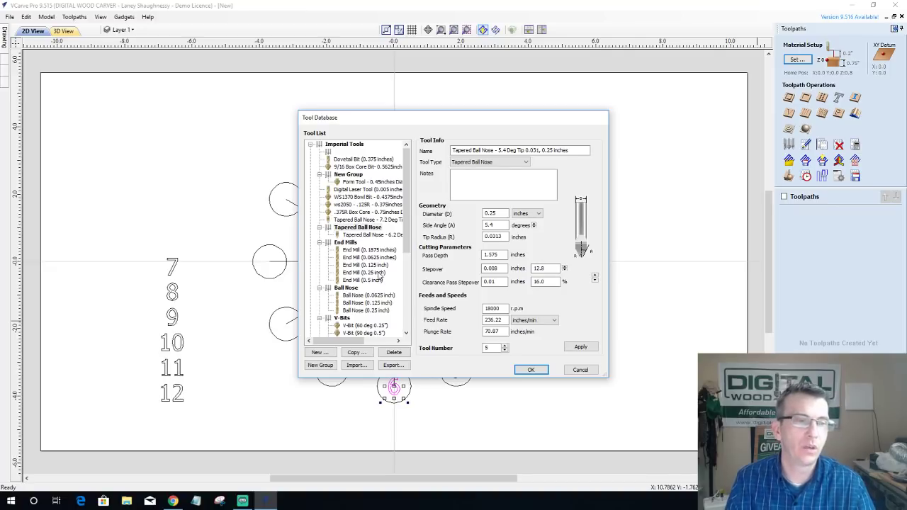
{"action": "double_click", "coordinate": [498, 214]}
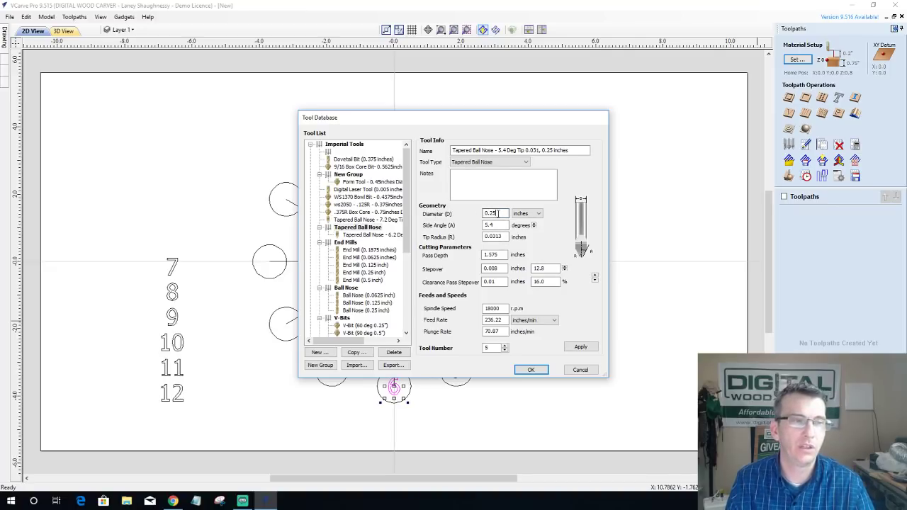
{"action": "double_click", "coordinate": [498, 213]}
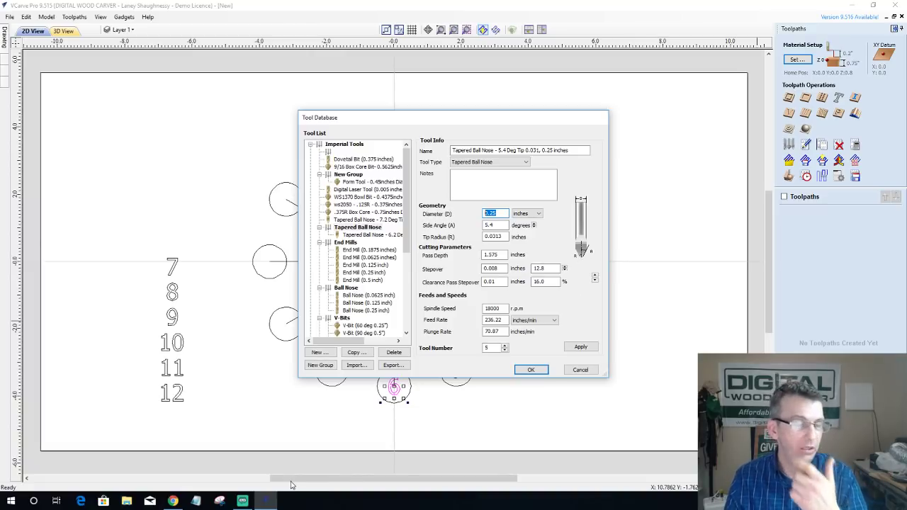
Step: Load the digitalwoodcarver website in Chrome
{"action": "left_click", "coordinate": [172, 501]}
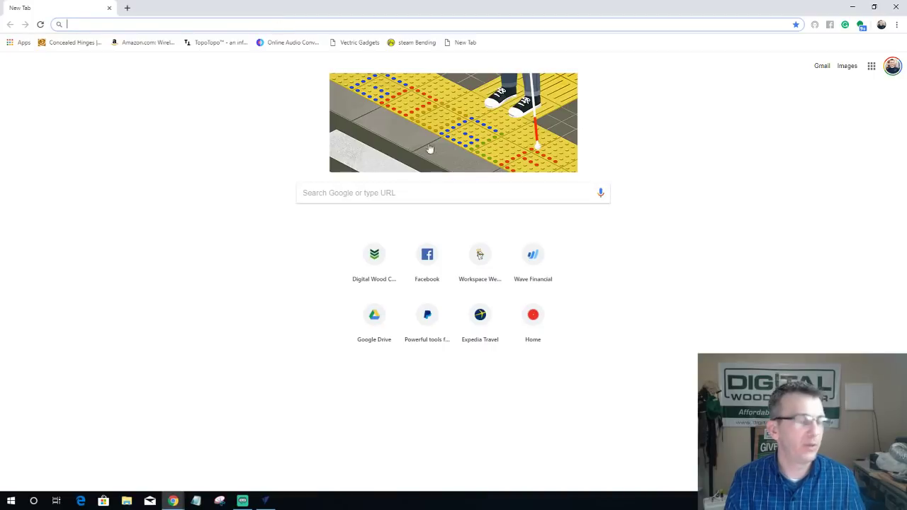
{"action": "type", "text": "D"}
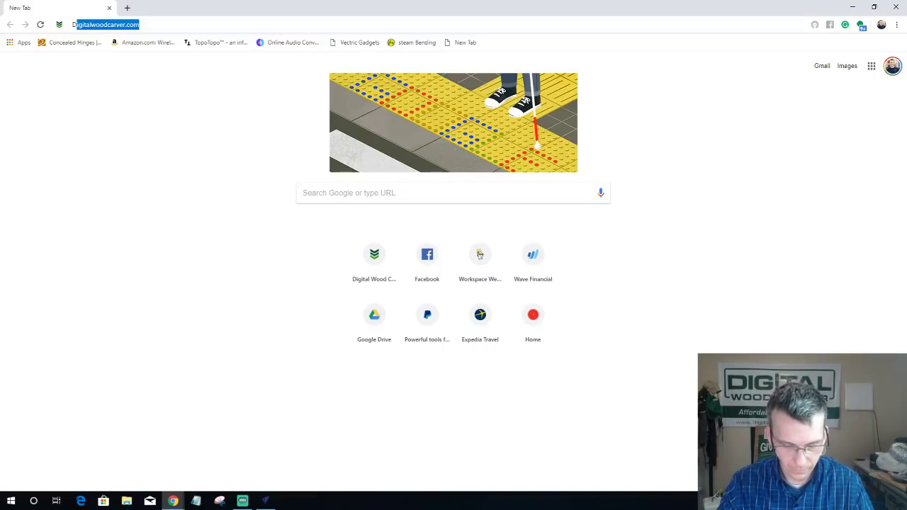
{"action": "type", "text": "g"}
{"action": "key", "text": "BackSpace"}
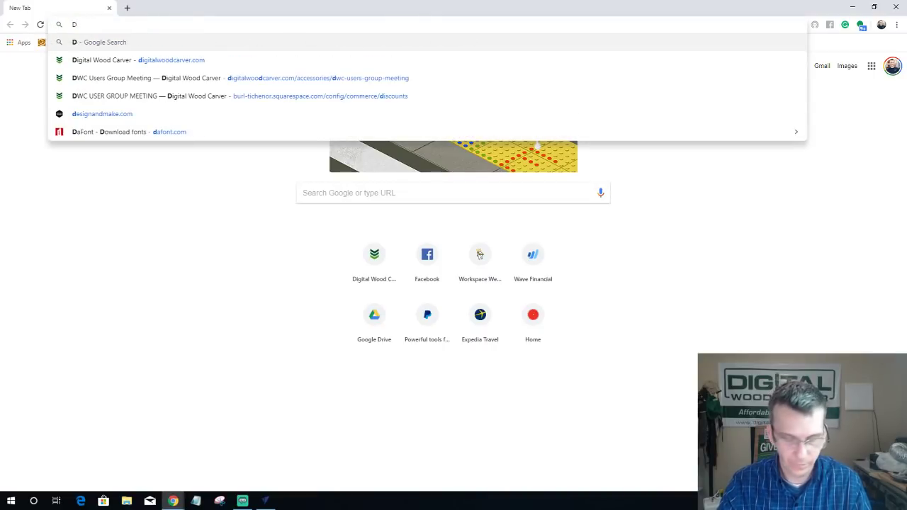
{"action": "type", "text": "igitalwood"}
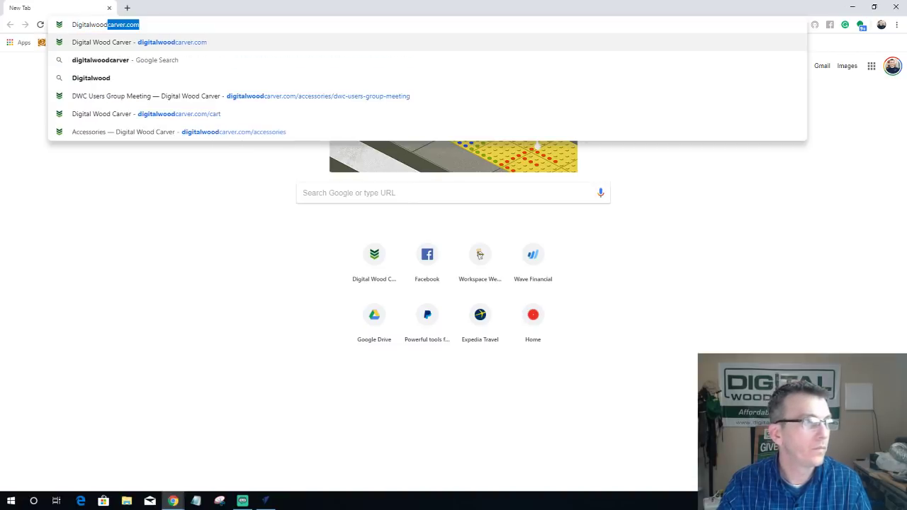
{"action": "type", "text": "carve"}
{"action": "key", "text": "Return"}
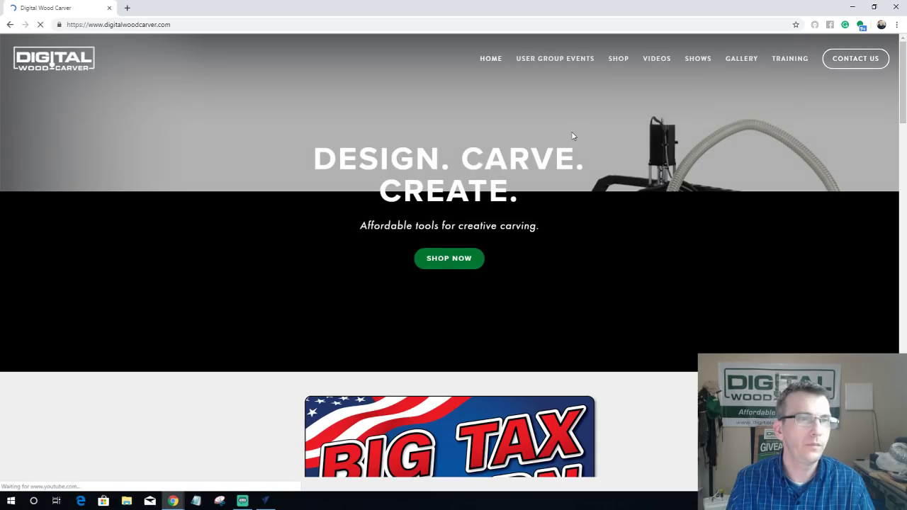
Step: Open the SC66 1/8" ballnose bit under Shop > Router Bits and highlight its specifications
{"action": "mouse_move", "coordinate": [617, 78]}
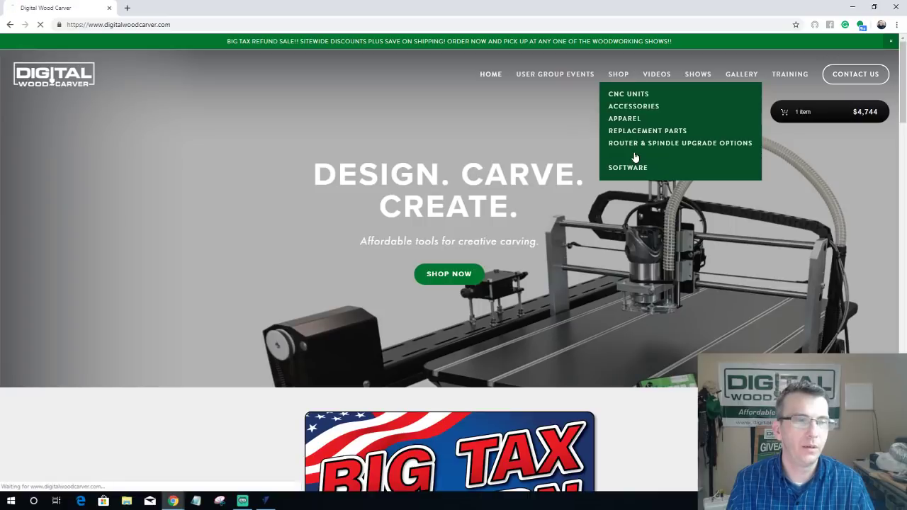
{"action": "left_click", "coordinate": [635, 157]}
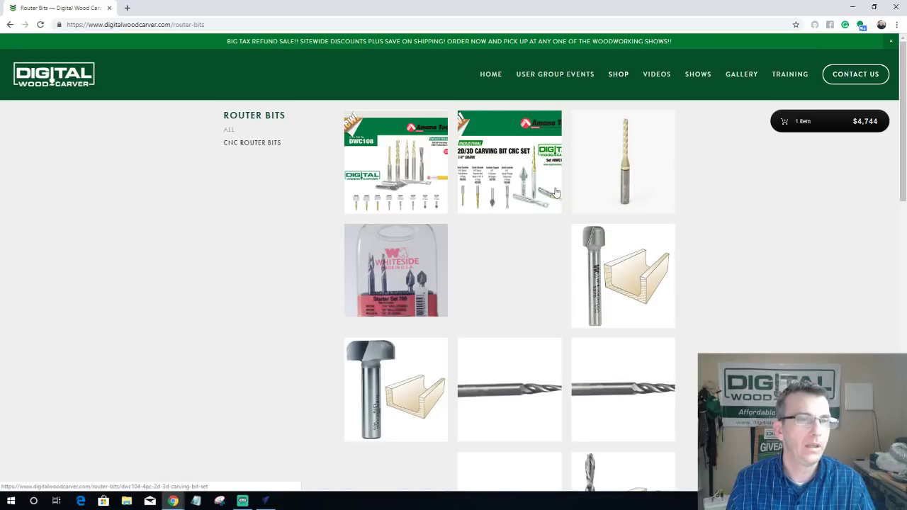
{"action": "scroll", "coordinate": [609, 288], "scroll_direction": "down", "scroll_amount": 2}
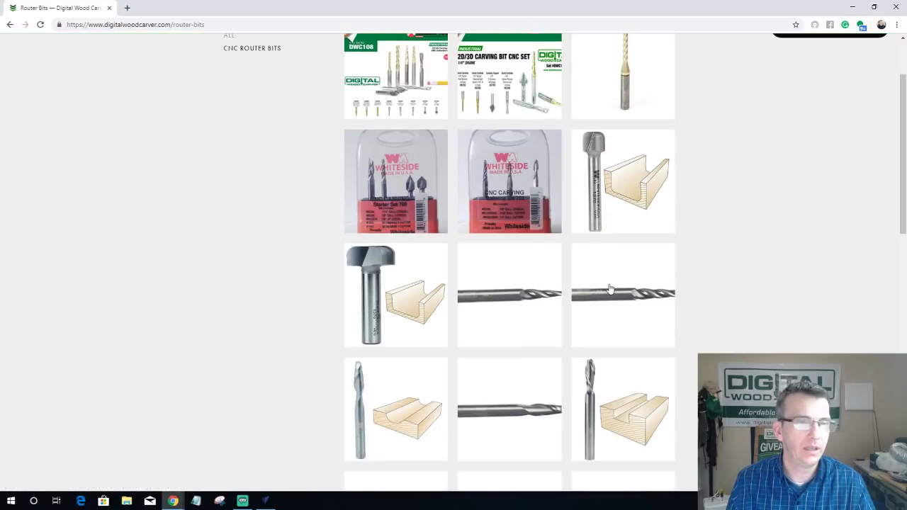
{"action": "left_click", "coordinate": [613, 294]}
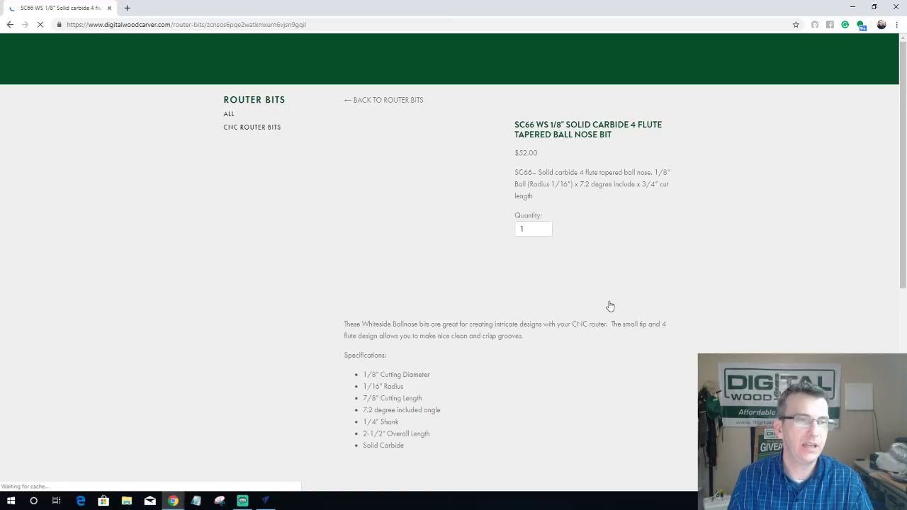
{"action": "scroll", "coordinate": [496, 283], "scroll_direction": "down", "scroll_amount": 4}
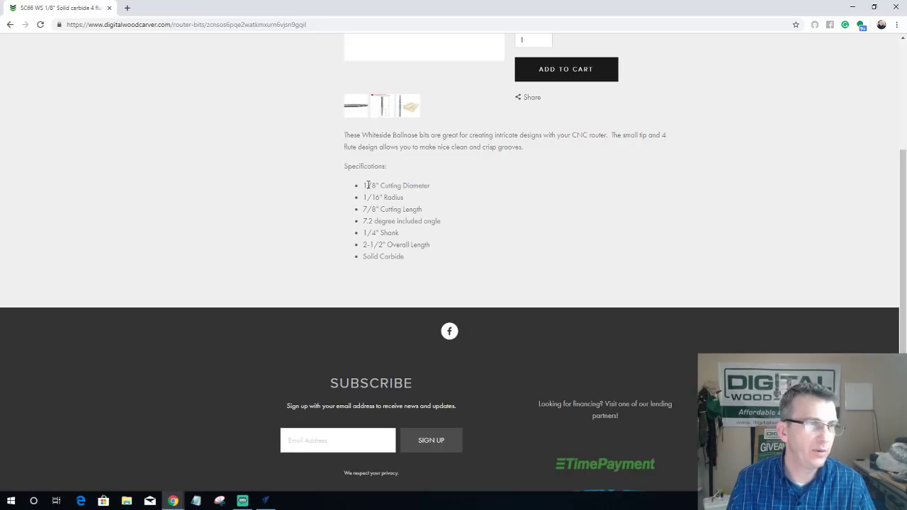
{"action": "left_click_drag", "start_coordinate": [363, 185], "coordinate": [374, 221]}
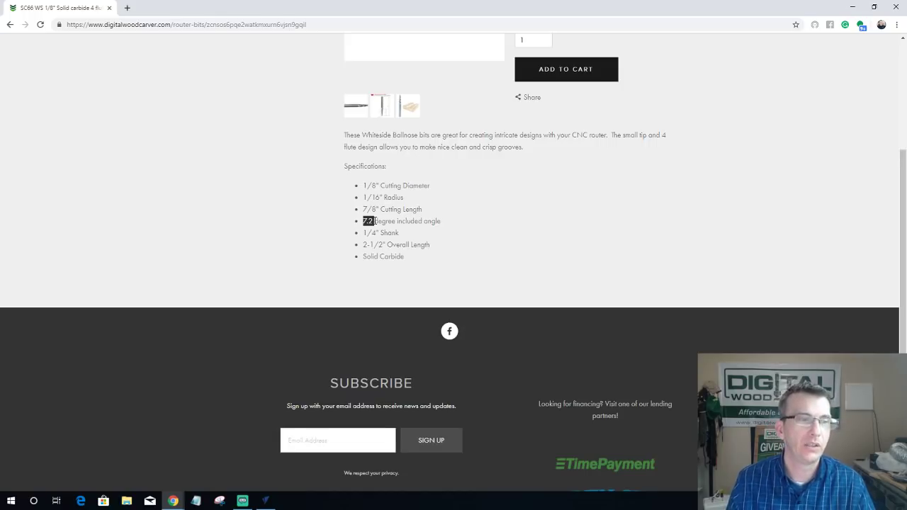
Step: Back in VCarve Pro, set the tool's side angle to 7.2 and tip radius to .0625
{"action": "left_click", "coordinate": [852, 7]}
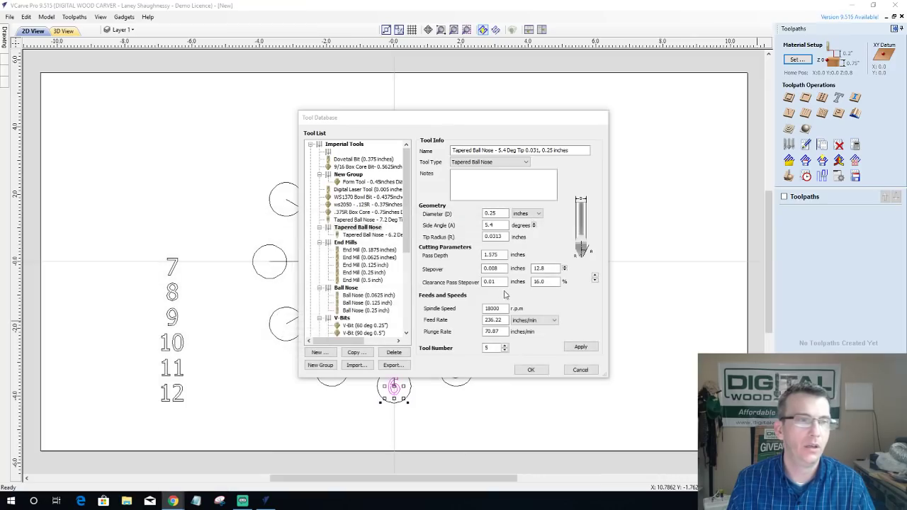
{"action": "double_click", "coordinate": [494, 224]}
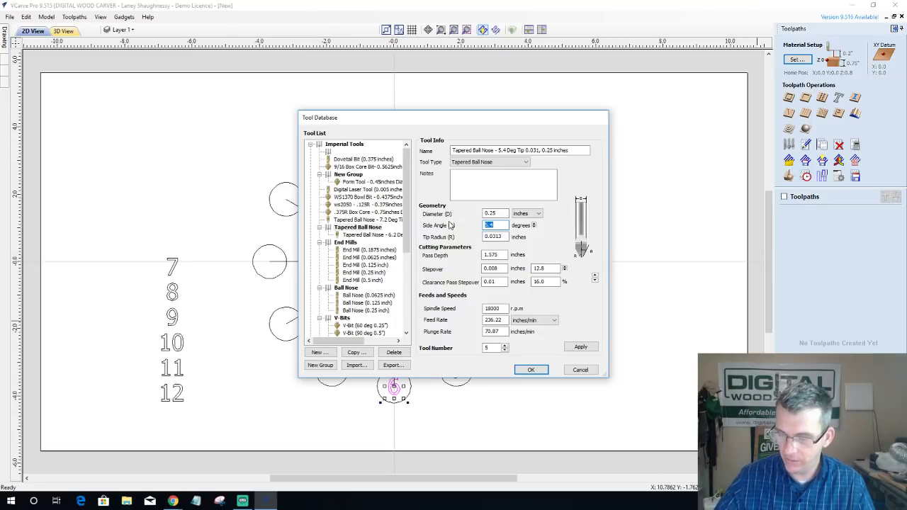
{"action": "type", "text": "7.2"}
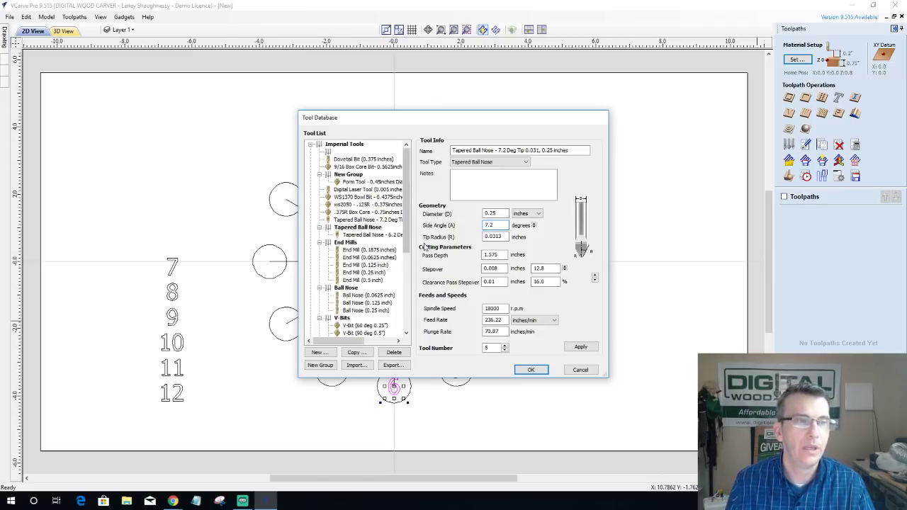
{"action": "double_click", "coordinate": [499, 236]}
{"action": "left_click", "coordinate": [502, 235]}
{"action": "left_click_drag", "start_coordinate": [502, 236], "coordinate": [462, 235]}
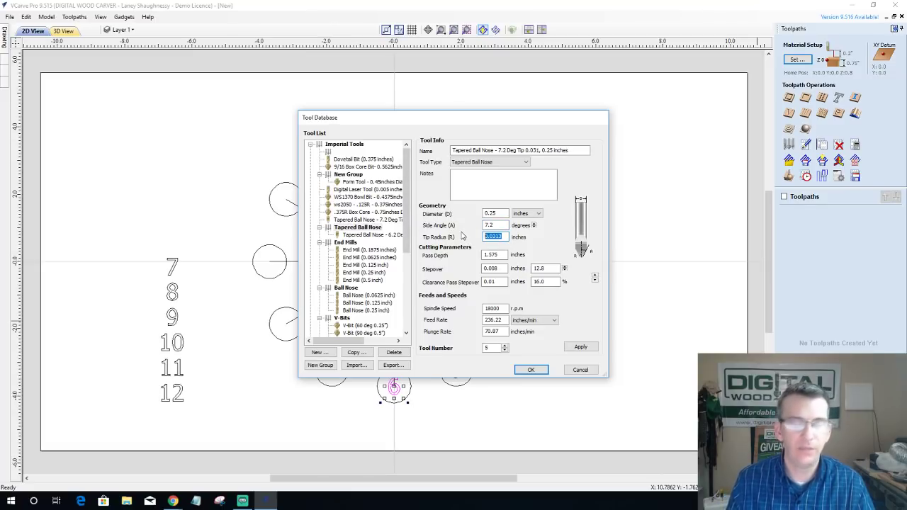
{"action": "type", "text": ".0625"}
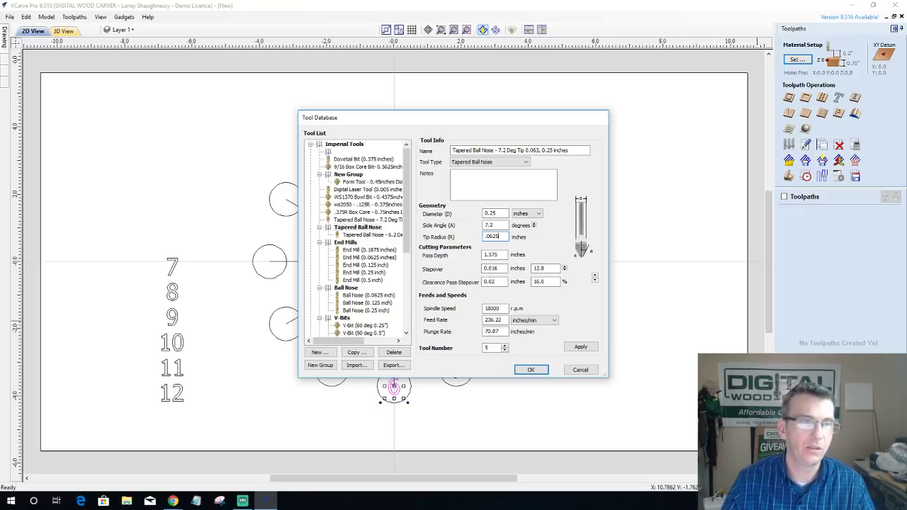
Step: Clear the Pass Depth field and display the existing Tapered Ball Nose 7.2 Deg tool
{"action": "left_click_drag", "start_coordinate": [507, 255], "coordinate": [456, 261]}
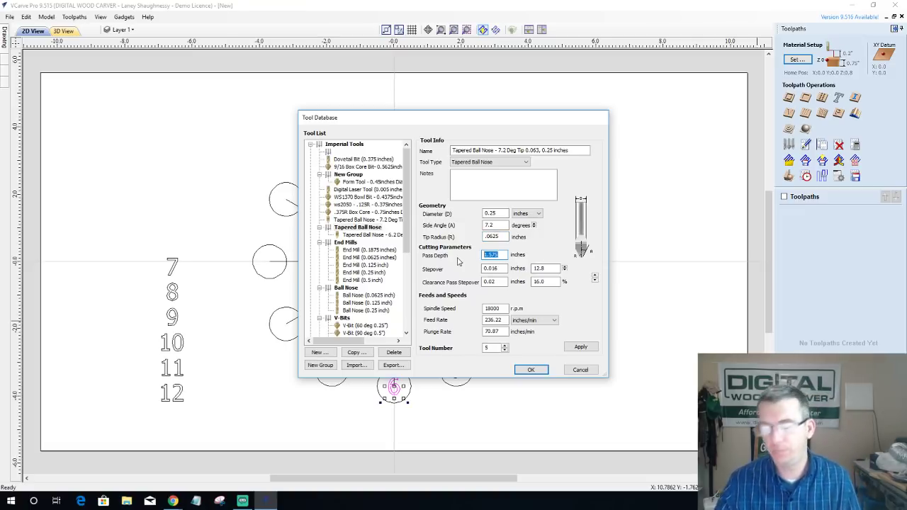
{"action": "type", "text": ".0"}
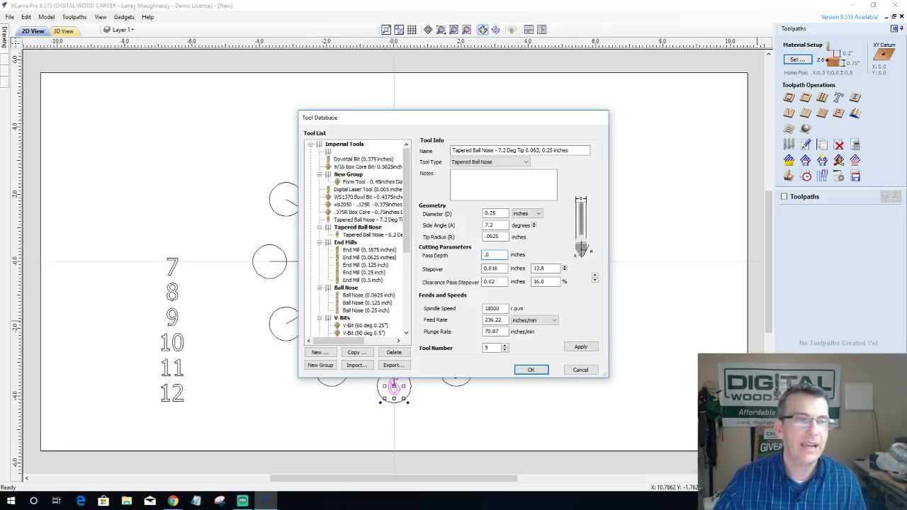
{"action": "type", "text": "6"}
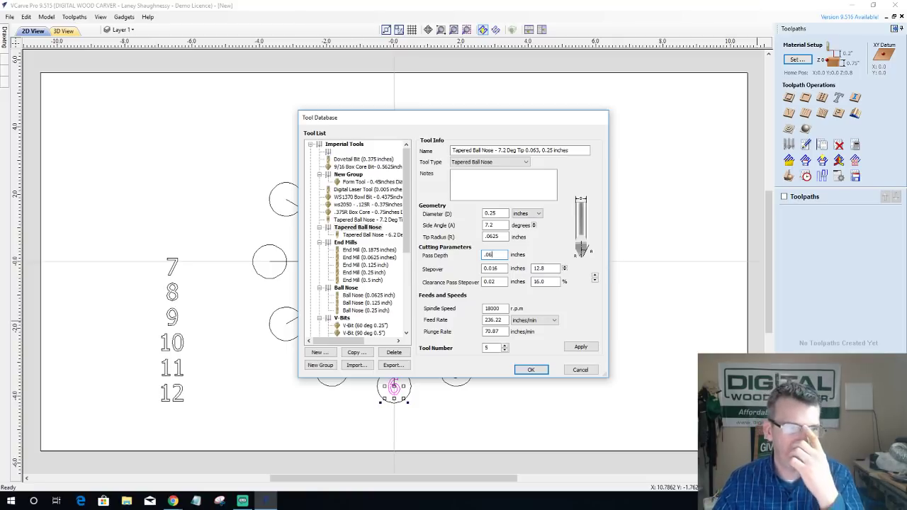
{"action": "key", "text": "BackSpace"}
{"action": "key", "text": "BackSpace"}
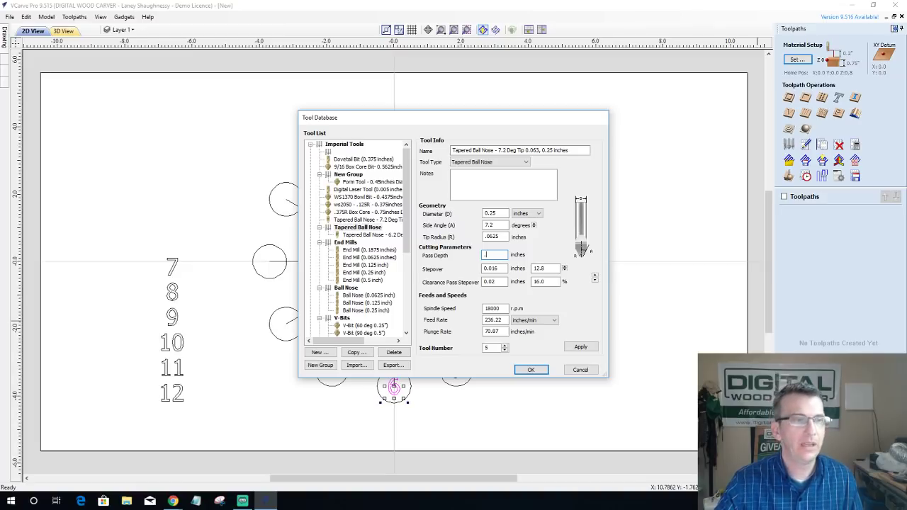
{"action": "key", "text": "BackSpace"}
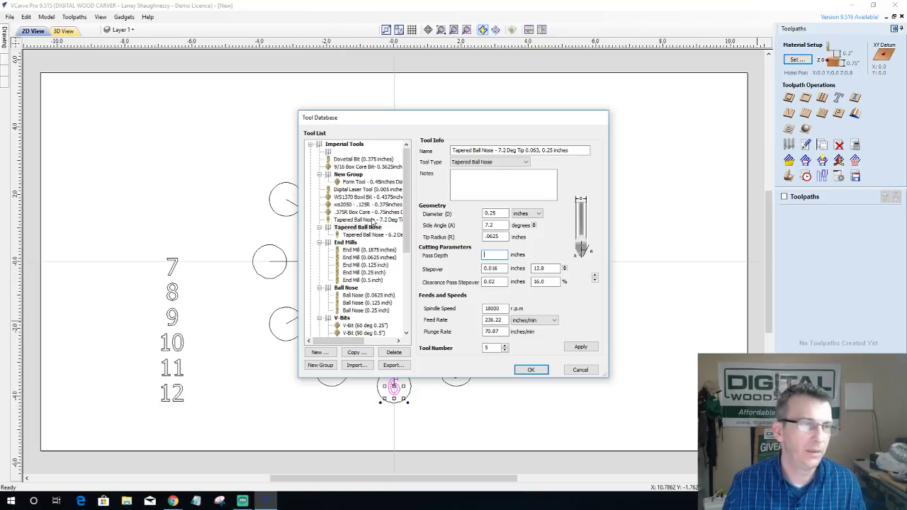
{"action": "left_click", "coordinate": [362, 221]}
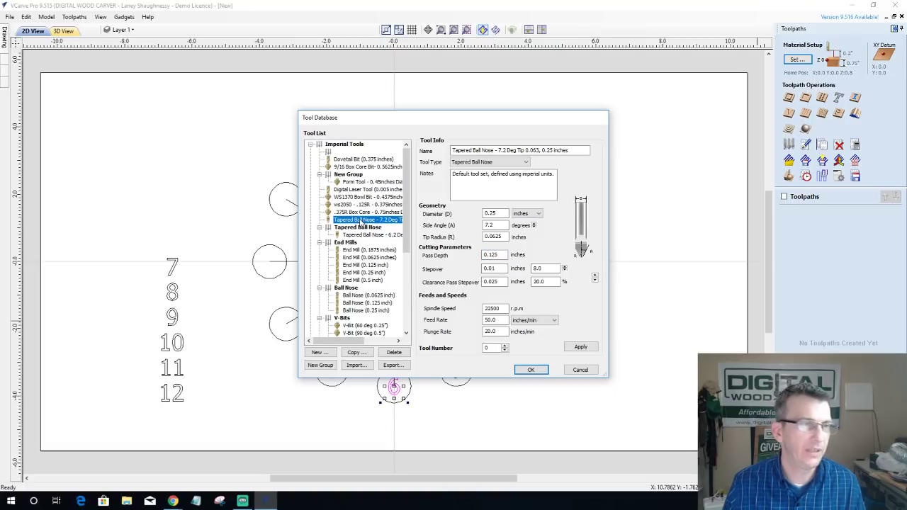
{"action": "left_click", "coordinate": [367, 234]}
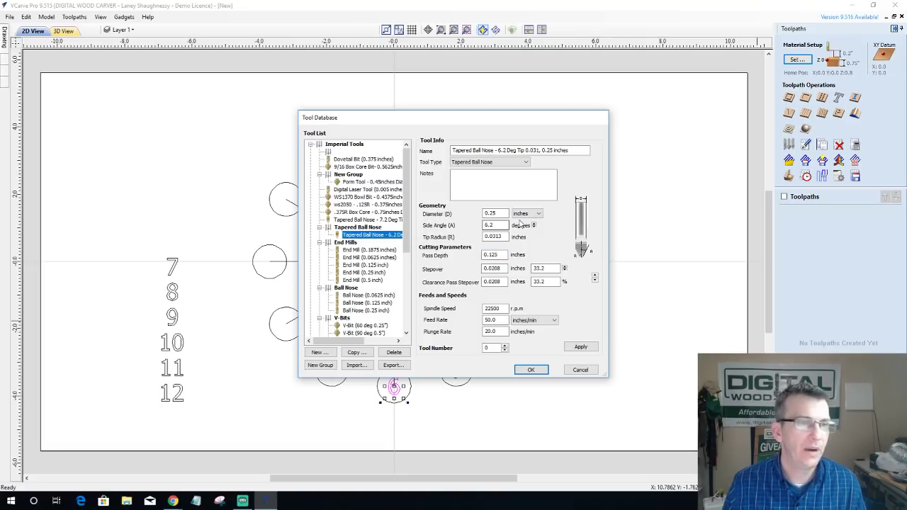
{"action": "double_click", "coordinate": [499, 236]}
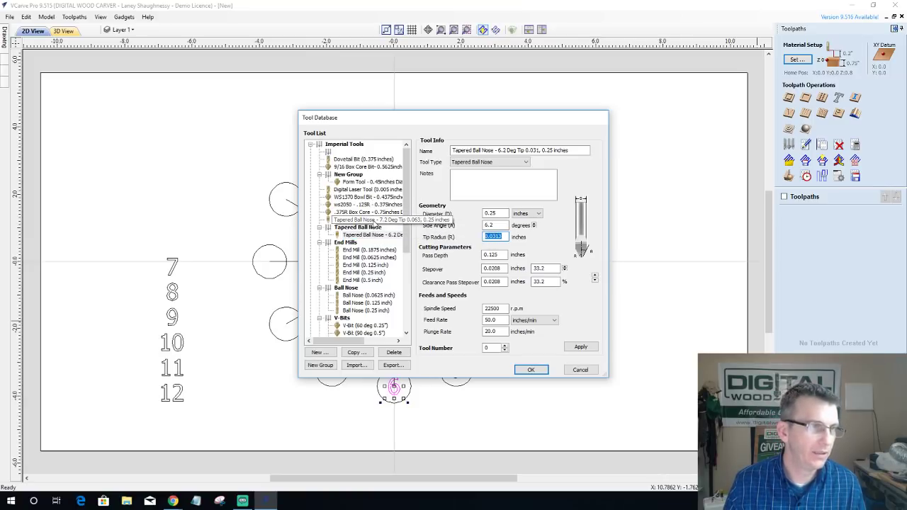
{"action": "left_click", "coordinate": [365, 219]}
{"action": "left_click", "coordinate": [500, 225]}
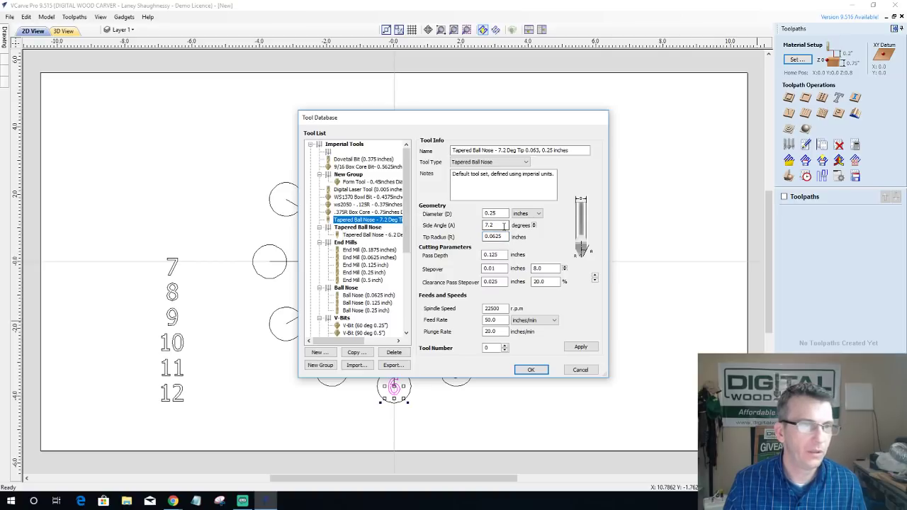
{"action": "key", "text": "Tab"}
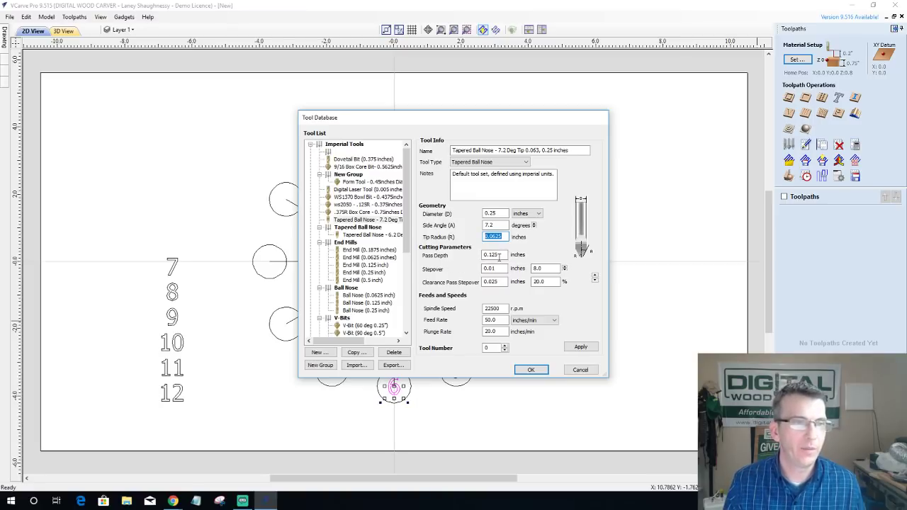
{"action": "key", "text": "Tab"}
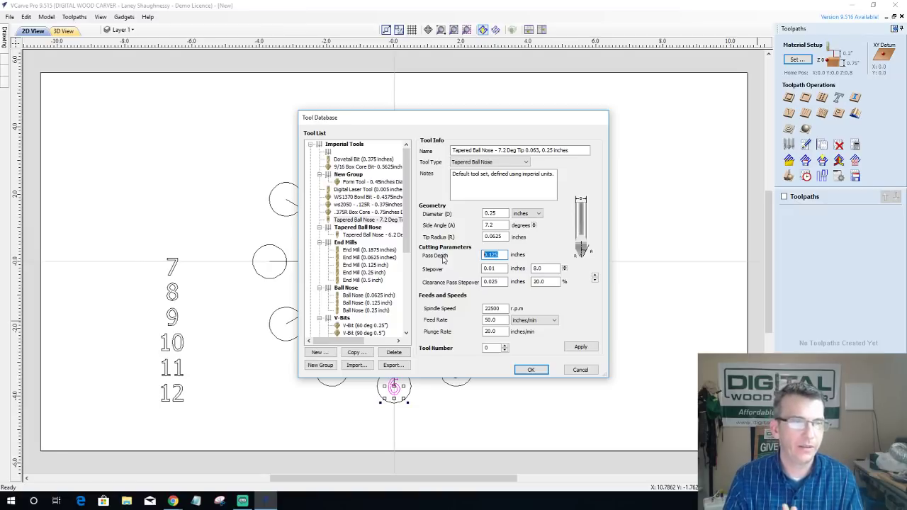
{"action": "double_click", "coordinate": [543, 268]}
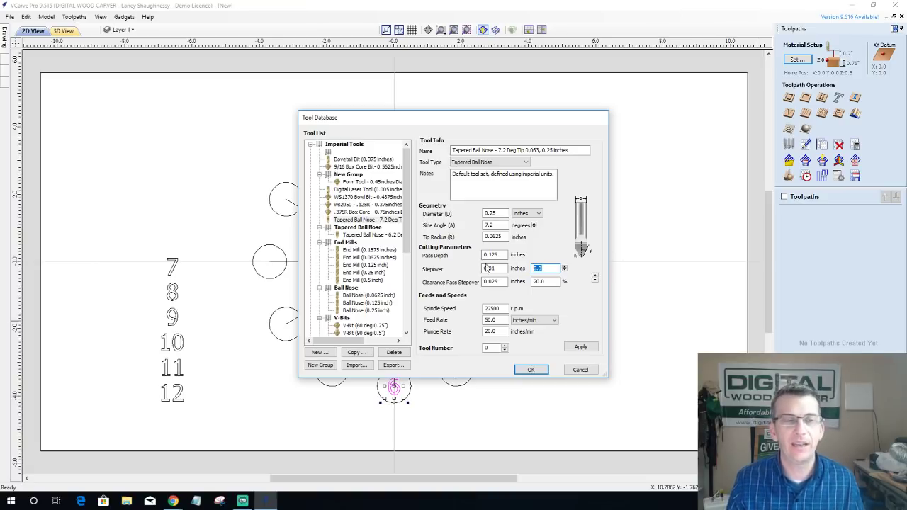
{"action": "type", "text": "8"}
{"action": "key", "text": "Tab"}
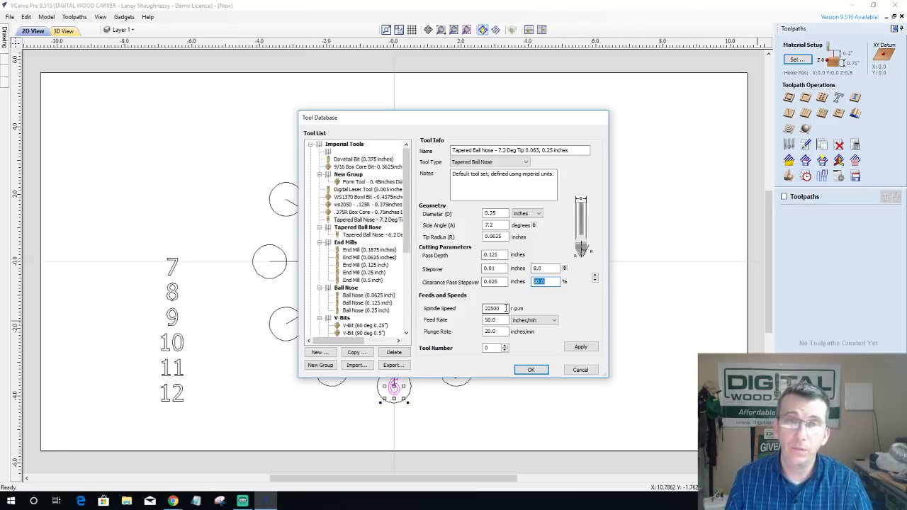
{"action": "double_click", "coordinate": [506, 308]}
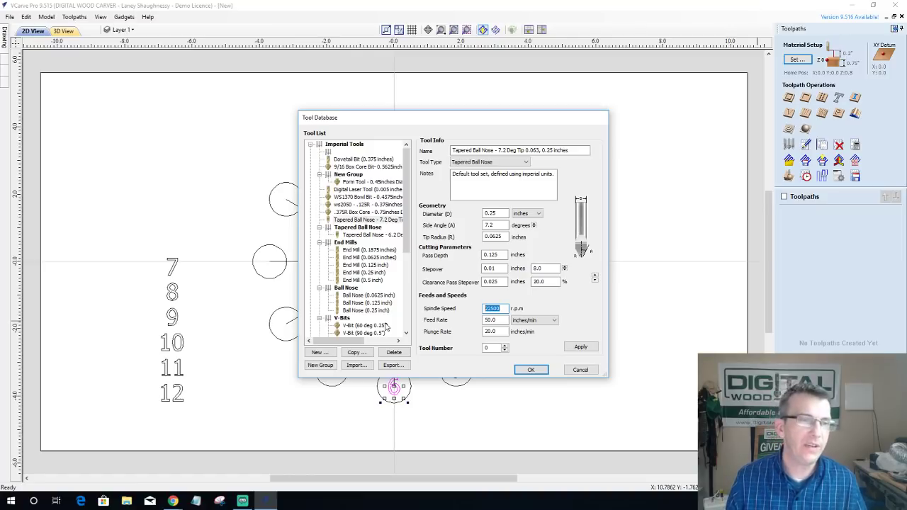
Step: Give the tool a 55 in/min feed rate and 20 in/min plunge rate, apply, and close the database
{"action": "key", "text": "Tab"}
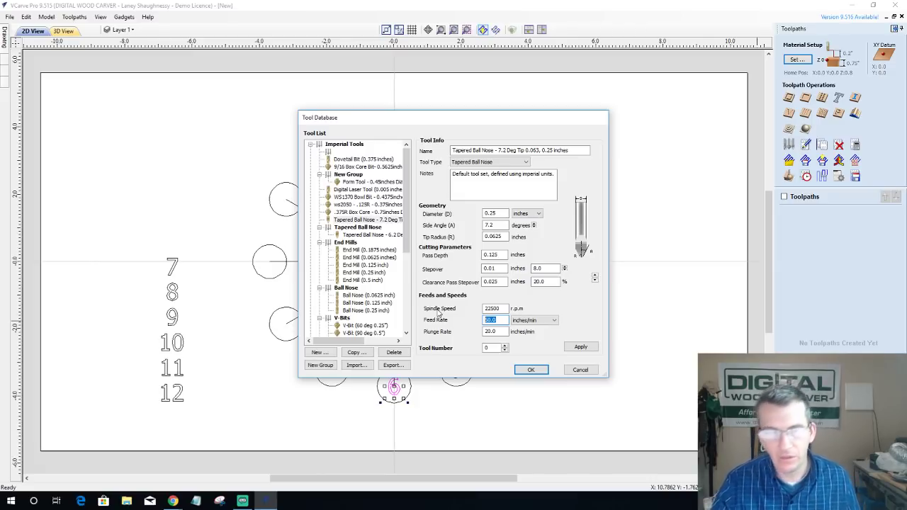
{"action": "type", "text": "55"}
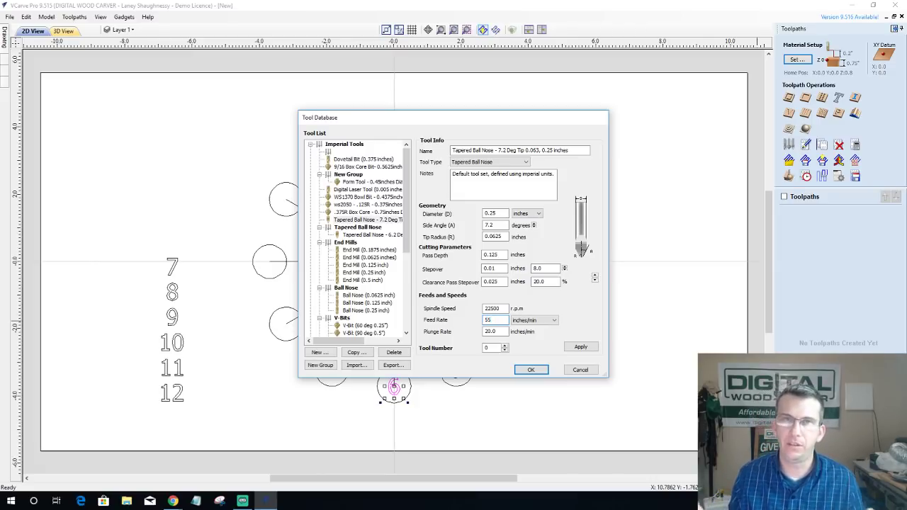
{"action": "key", "text": "Tab"}
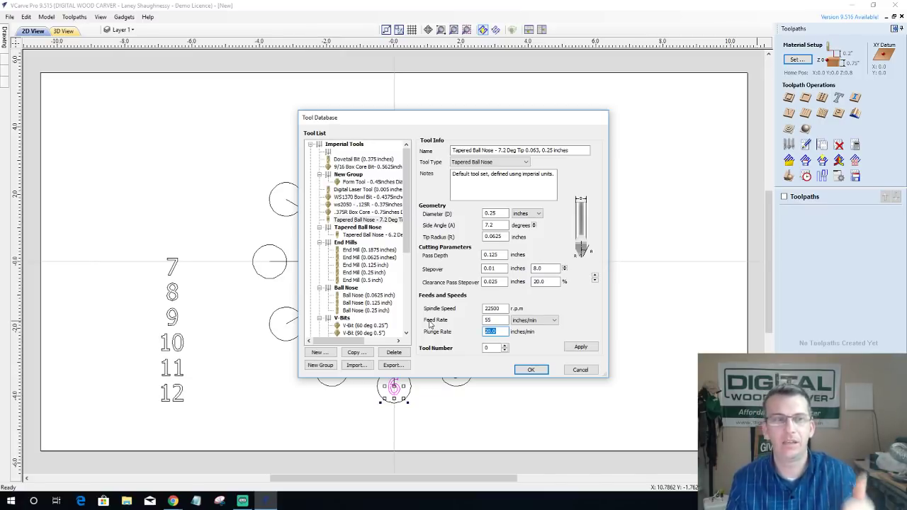
{"action": "left_click", "coordinate": [593, 347]}
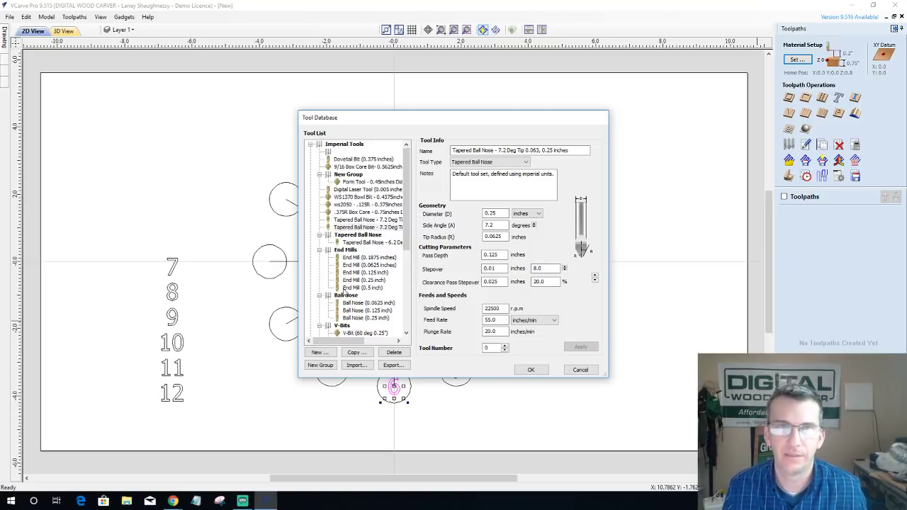
{"action": "left_click", "coordinate": [578, 371]}
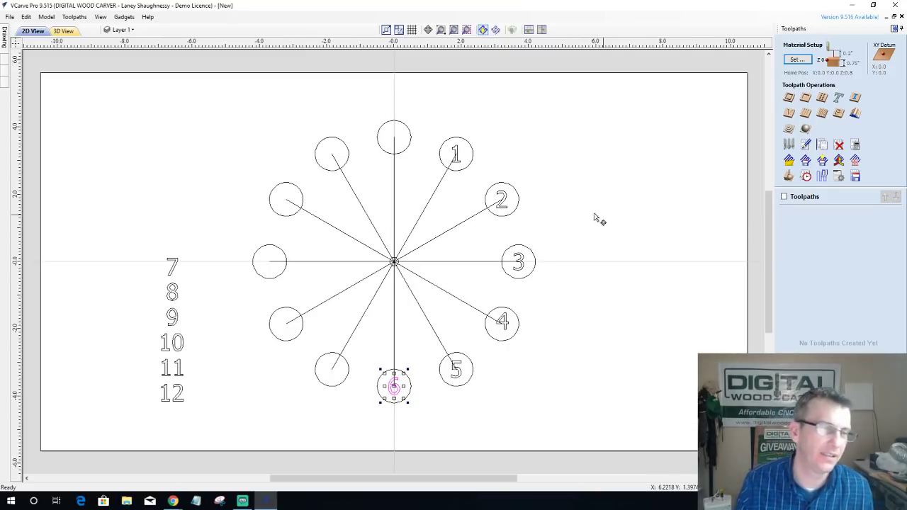
{"action": "left_click", "coordinate": [394, 197]}
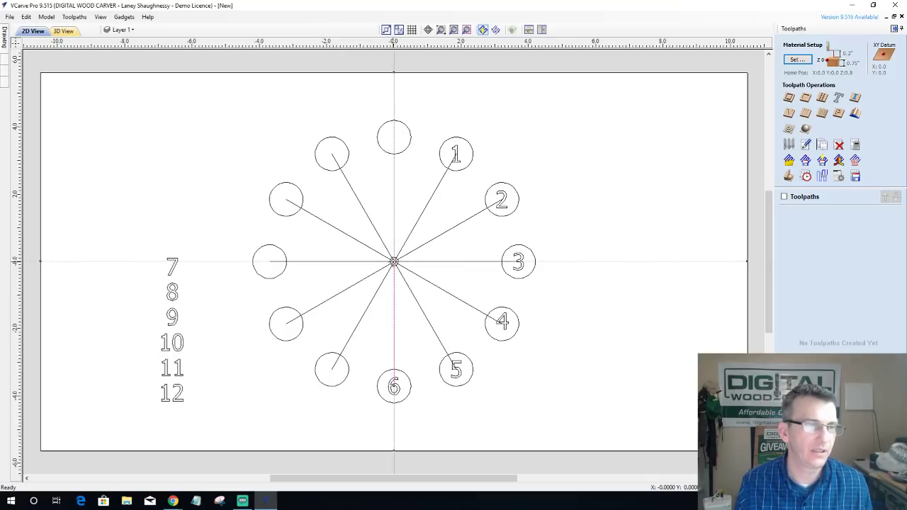
Step: Delete the 1–7, 2–8, 3–9, 4–10 and 11–5 spoke lines, keeping only the vertical centreline selected
{"action": "scroll", "coordinate": [374, 259], "scroll_direction": "up", "scroll_amount": 8}
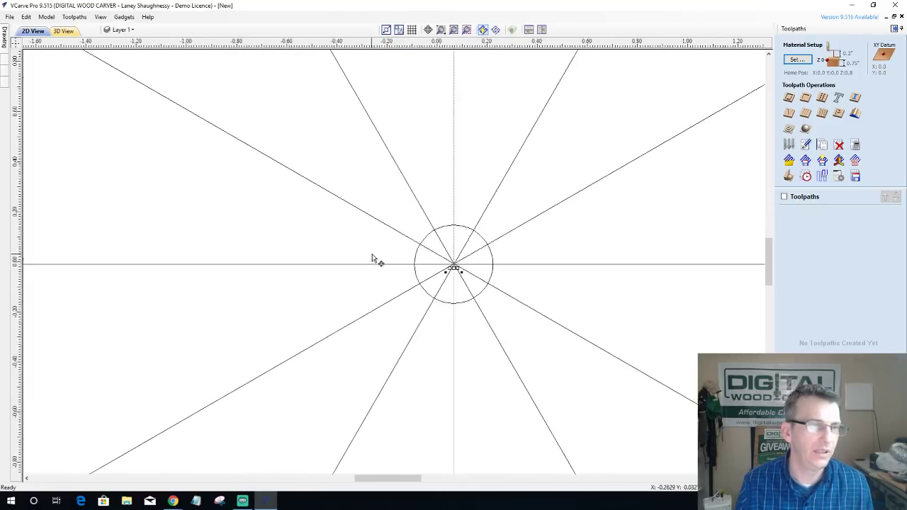
{"action": "scroll", "coordinate": [374, 259], "scroll_direction": "up", "scroll_amount": 5}
{"action": "scroll", "coordinate": [577, 264], "scroll_direction": "down", "scroll_amount": 4}
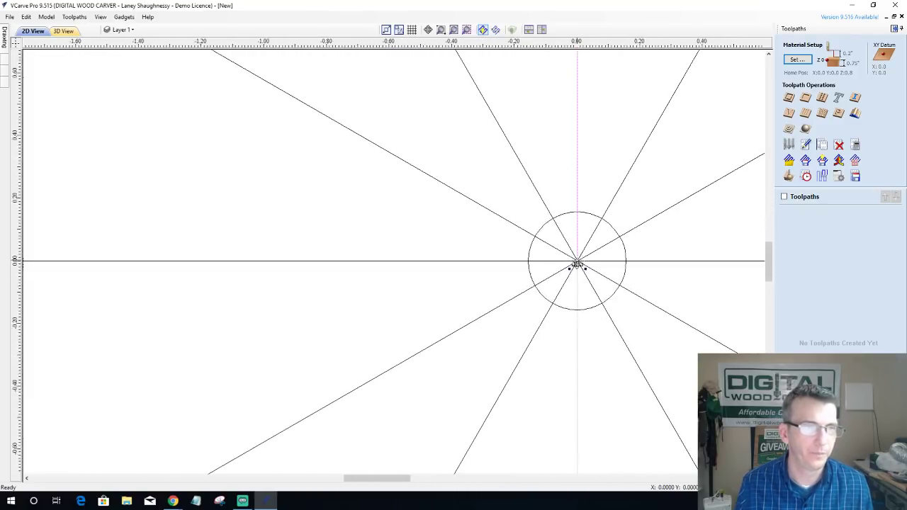
{"action": "scroll", "coordinate": [577, 264], "scroll_direction": "down", "scroll_amount": 5}
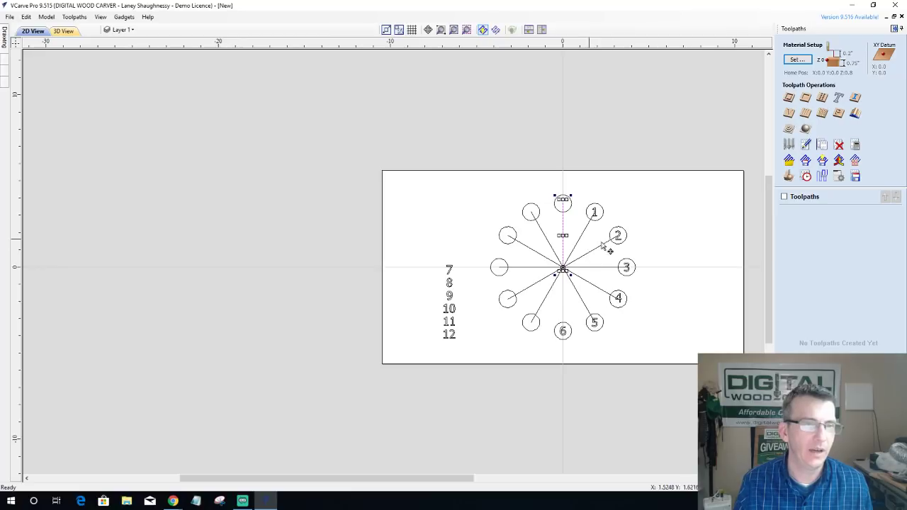
{"action": "left_click", "coordinate": [585, 240]}
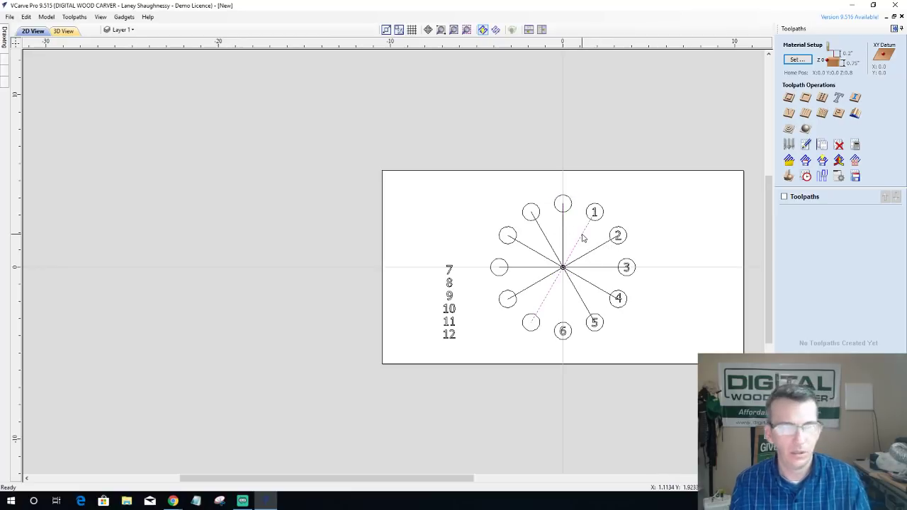
{"action": "left_click", "coordinate": [582, 239]}
{"action": "key", "text": "Delete"}
{"action": "left_click", "coordinate": [595, 248]}
{"action": "key", "text": "Delete"}
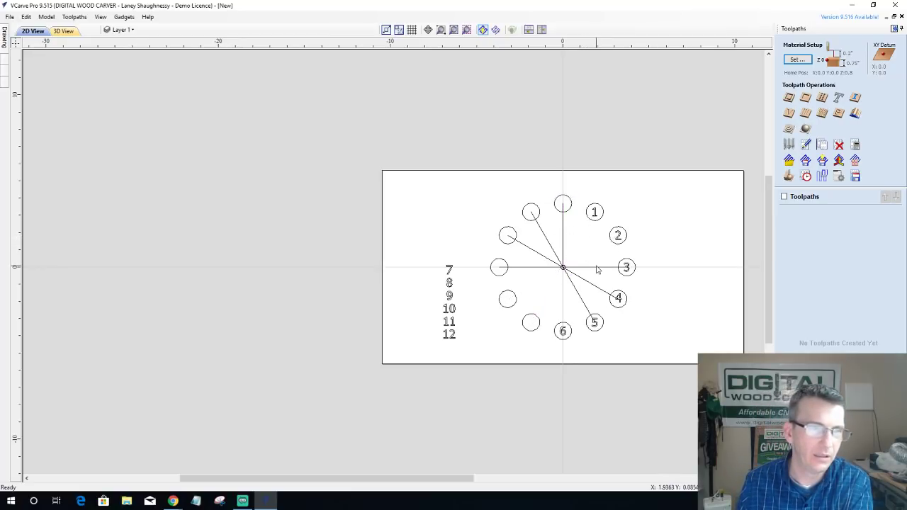
{"action": "left_click", "coordinate": [596, 267]}
{"action": "key", "text": "Delete"}
{"action": "left_click", "coordinate": [589, 283]}
{"action": "key", "text": "Delete"}
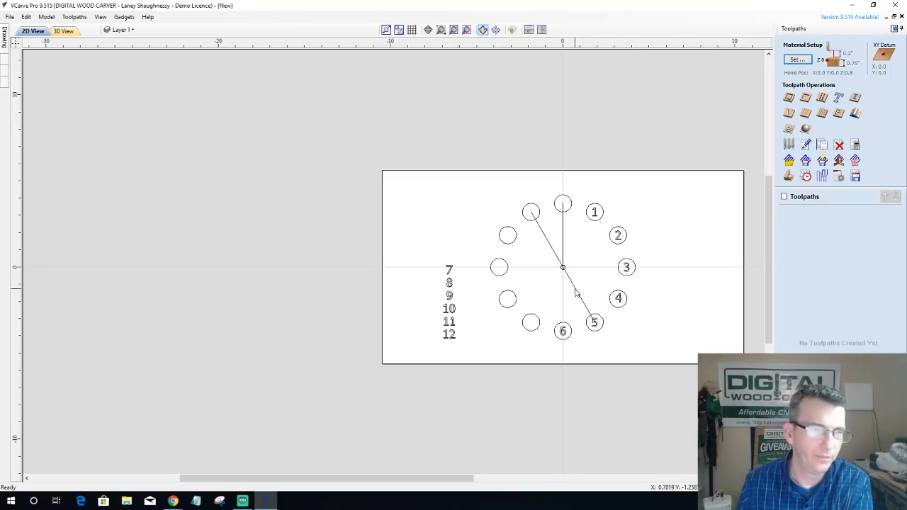
{"action": "left_click", "coordinate": [575, 291]}
{"action": "key", "text": "Delete"}
{"action": "left_click", "coordinate": [564, 264]}
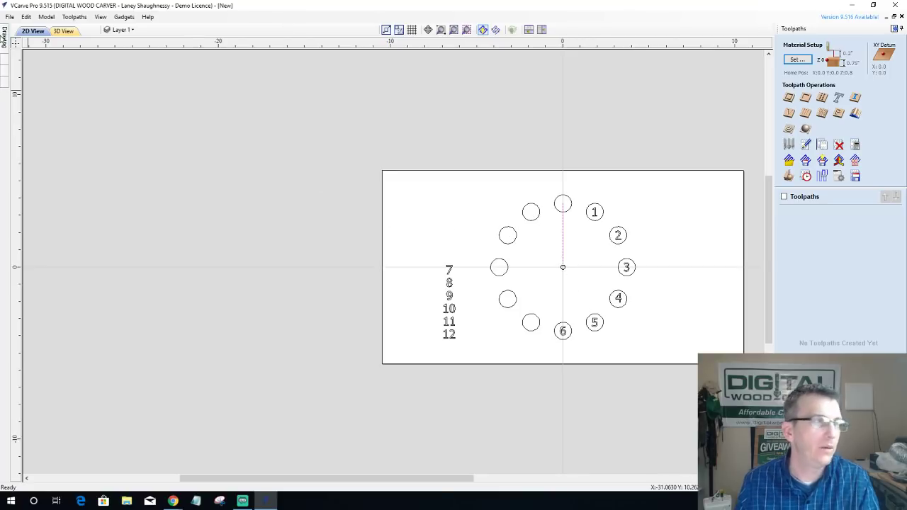
{"action": "left_click", "coordinate": [4, 37]}
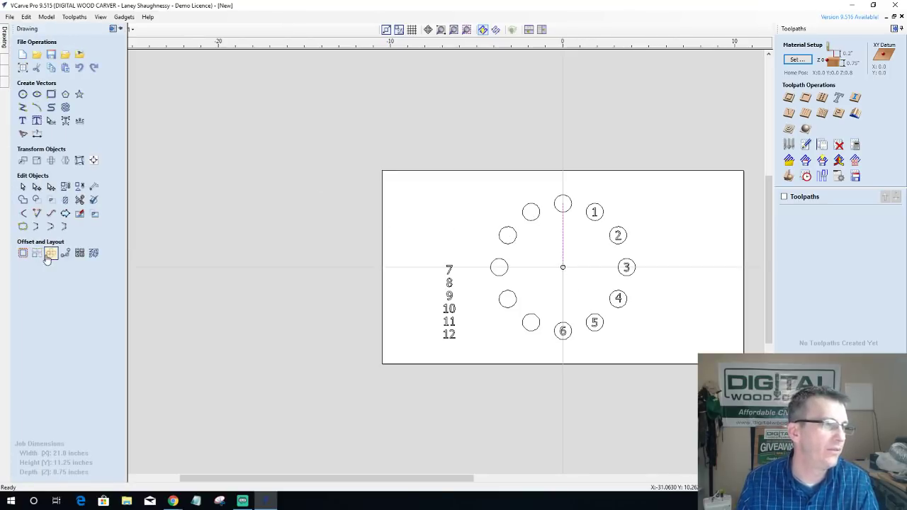
Step: Circular-copy the vertical line into 12 items about a rotation centre with Y 0
{"action": "left_click", "coordinate": [50, 253]}
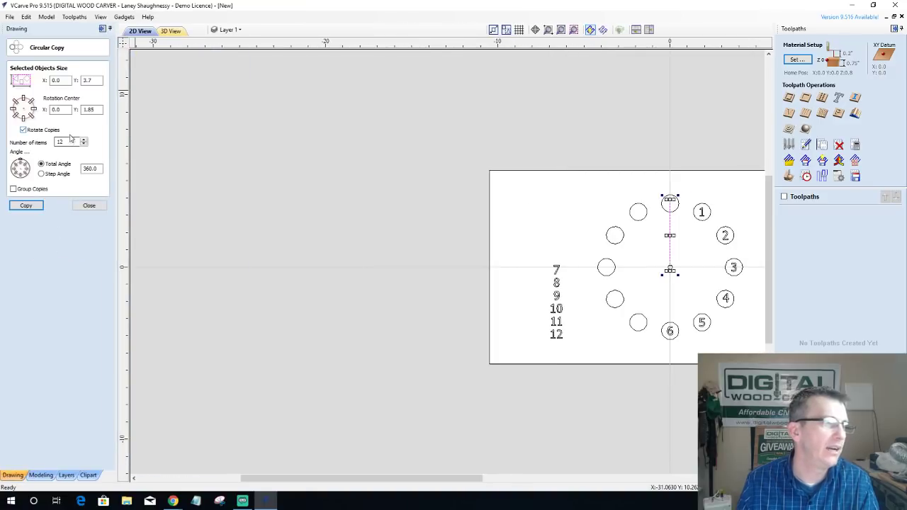
{"action": "left_click", "coordinate": [36, 206]}
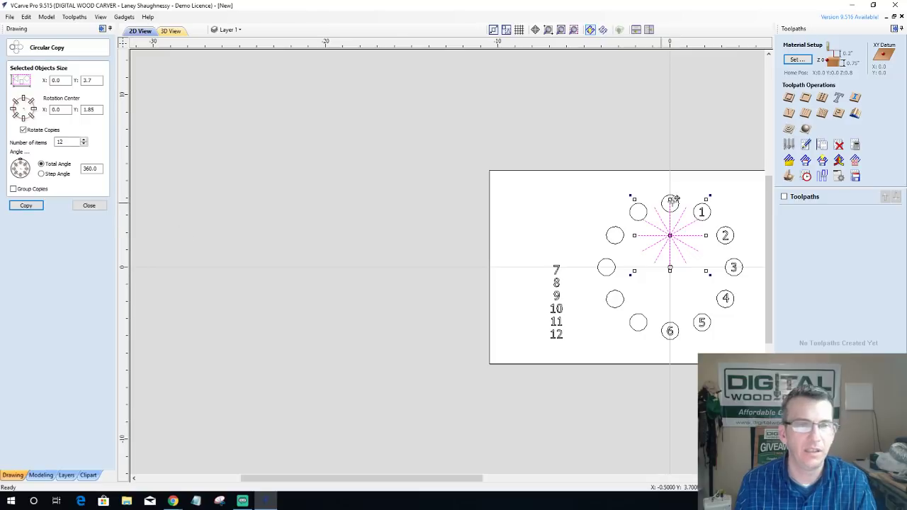
{"action": "scroll", "coordinate": [681, 233], "scroll_direction": "up", "scroll_amount": 5}
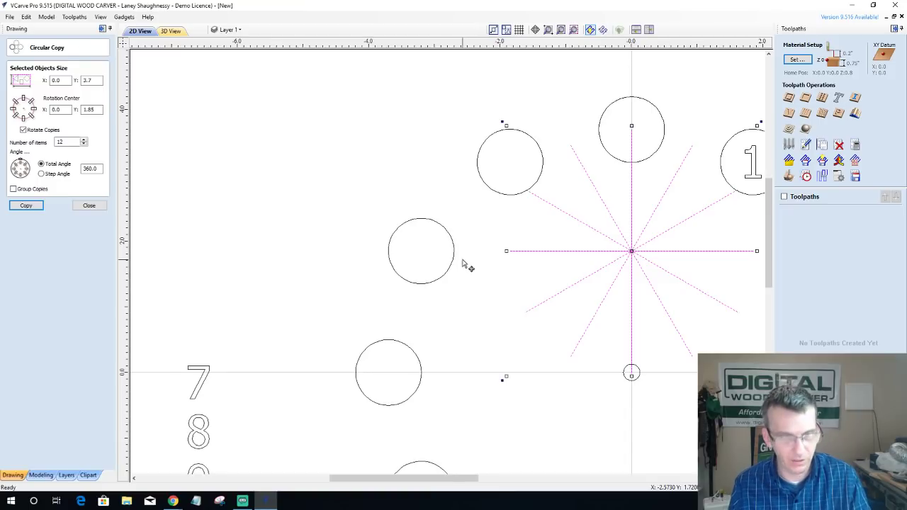
{"action": "type", "text": "0"}
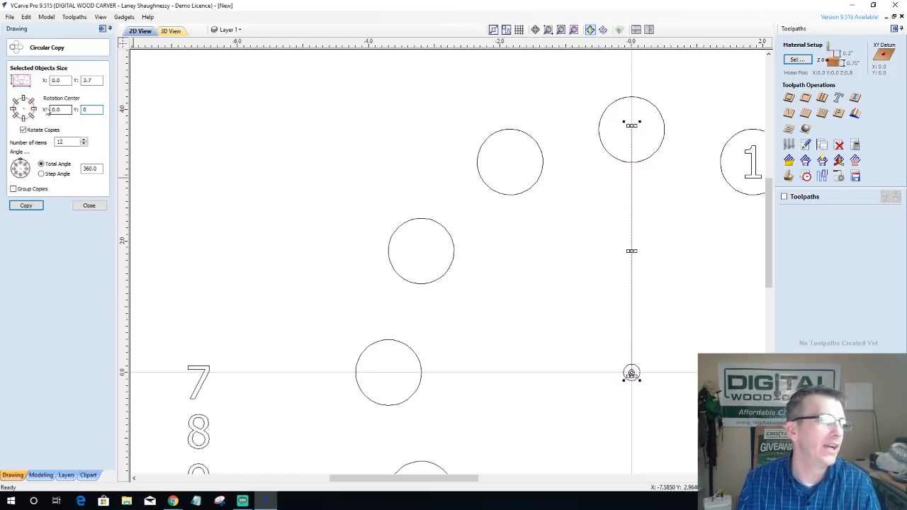
{"action": "left_click", "coordinate": [26, 205]}
Step: Select individual spokes (circle 1, top, 11 o'clock, 9 o'clock) to check the copies
{"action": "scroll", "coordinate": [198, 217], "scroll_direction": "down", "scroll_amount": 3}
{"action": "scroll", "coordinate": [244, 358], "scroll_direction": "up", "scroll_amount": 2}
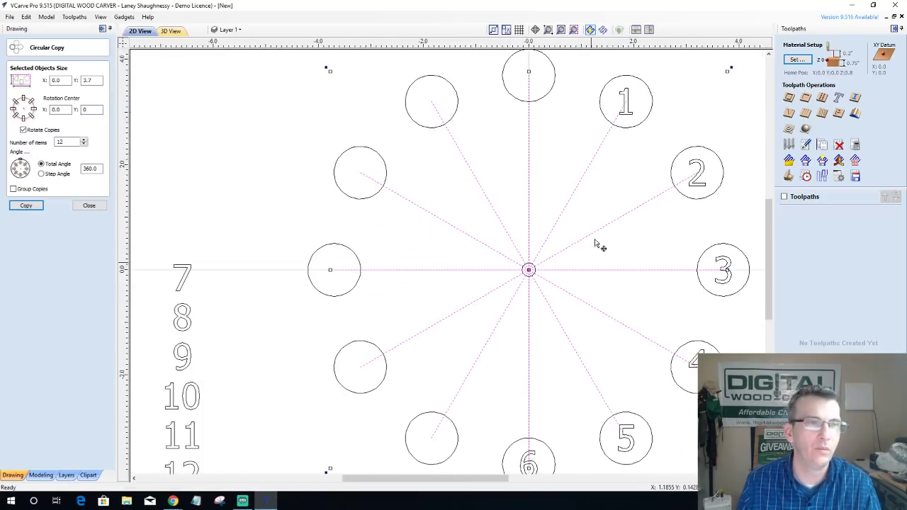
{"action": "left_click", "coordinate": [593, 215]}
{"action": "left_click", "coordinate": [572, 195]}
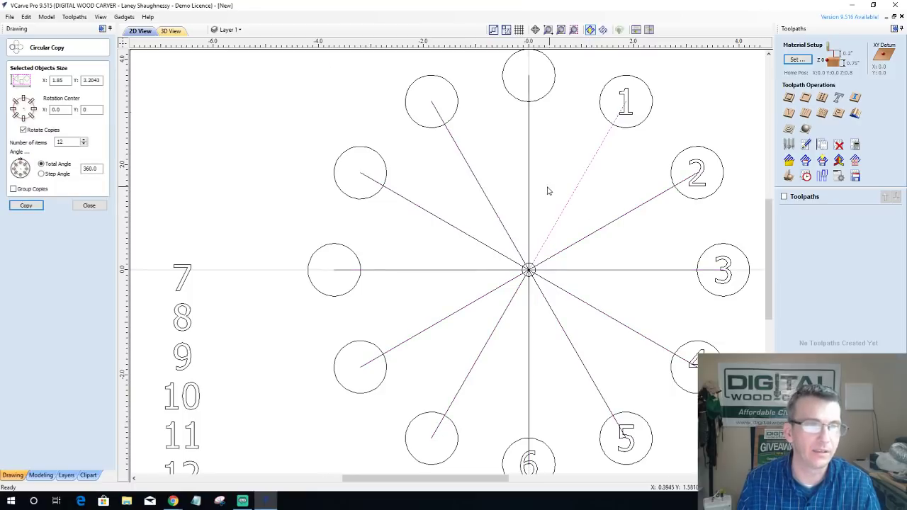
{"action": "left_click", "coordinate": [529, 180]}
{"action": "left_click", "coordinate": [479, 189]}
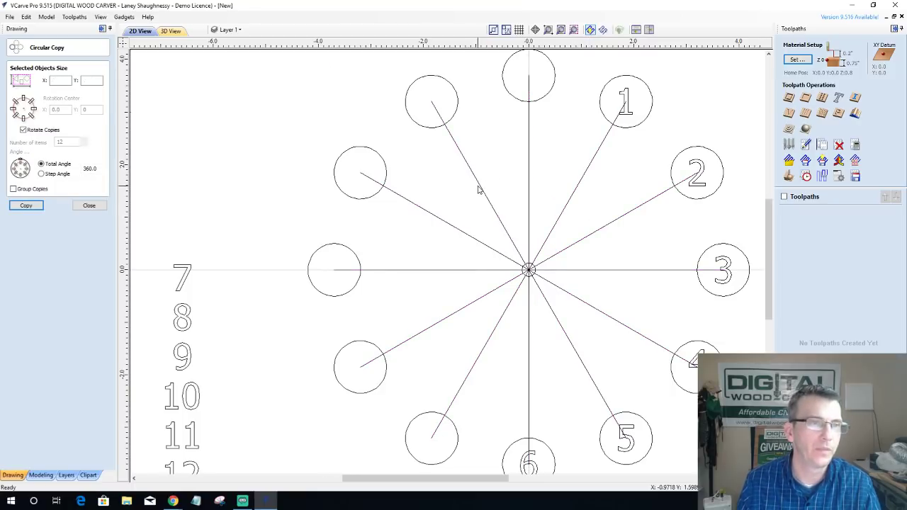
{"action": "left_click", "coordinate": [482, 188]}
{"action": "left_click", "coordinate": [446, 248]}
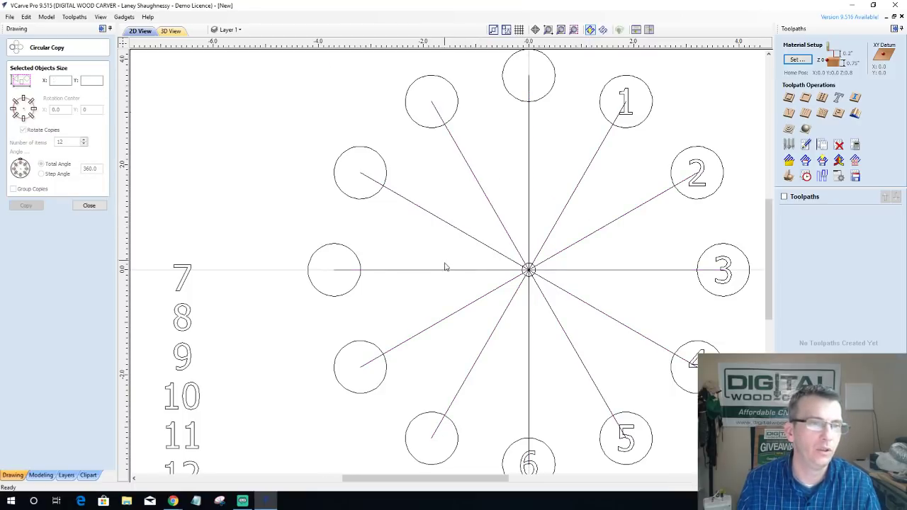
{"action": "left_click", "coordinate": [446, 269]}
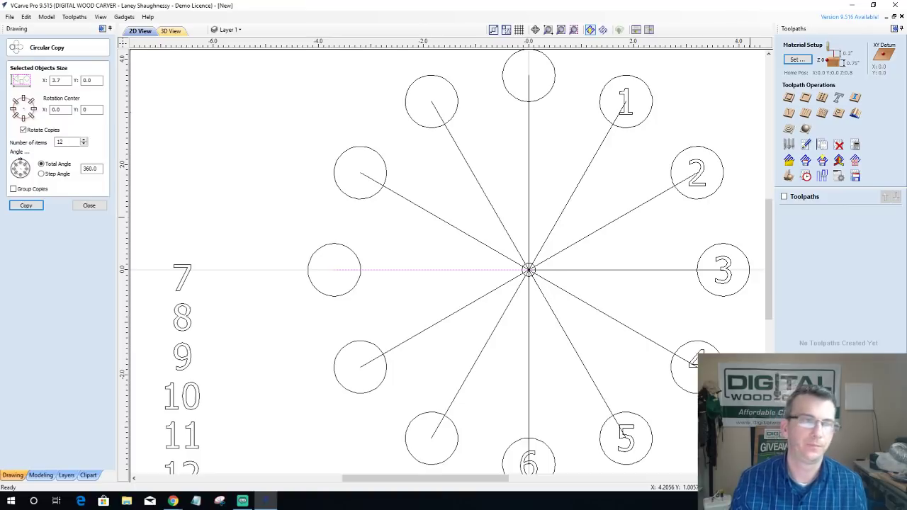
{"action": "scroll", "coordinate": [330, 294], "scroll_direction": "down", "scroll_amount": 5}
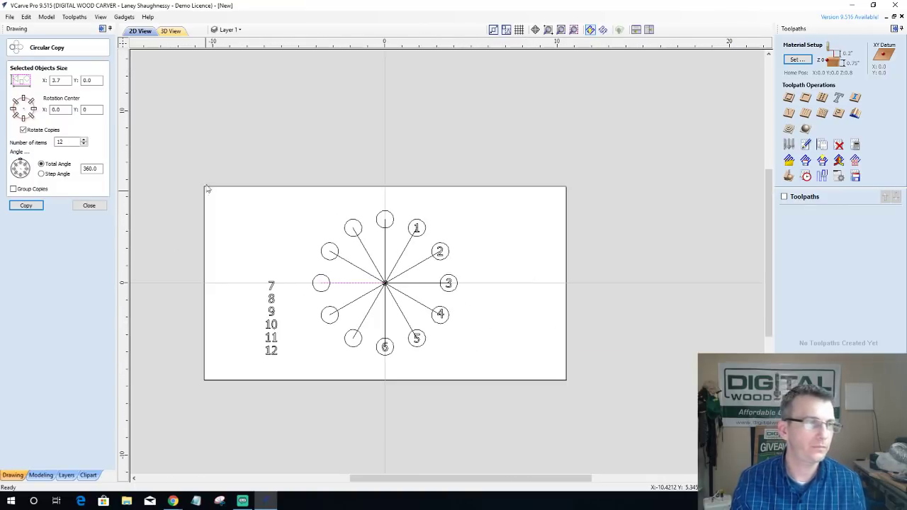
Step: Select and delete the entire clock layout, then close the Circular Copy settings
{"action": "key", "text": "ctrl+a"}
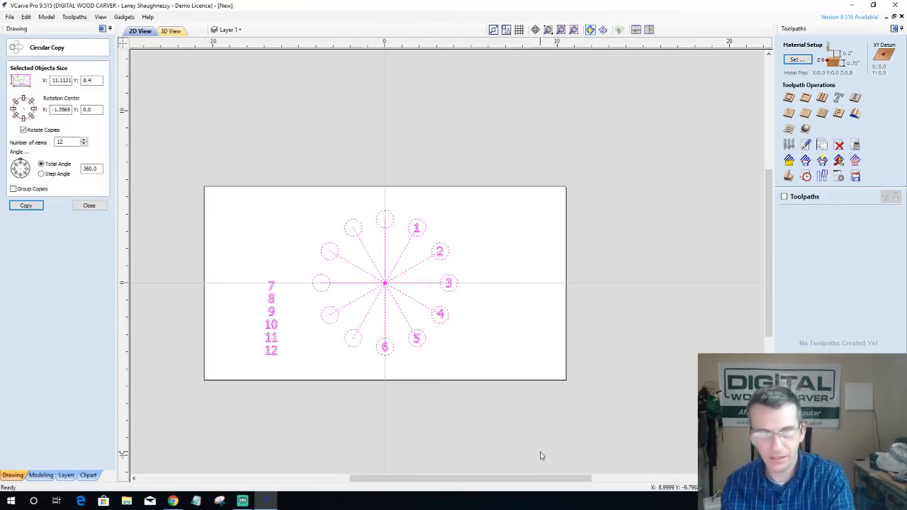
{"action": "key", "text": "Delete"}
{"action": "scroll", "coordinate": [360, 291], "scroll_direction": "up", "scroll_amount": 3}
{"action": "scroll", "coordinate": [409, 314], "scroll_direction": "down", "scroll_amount": 4}
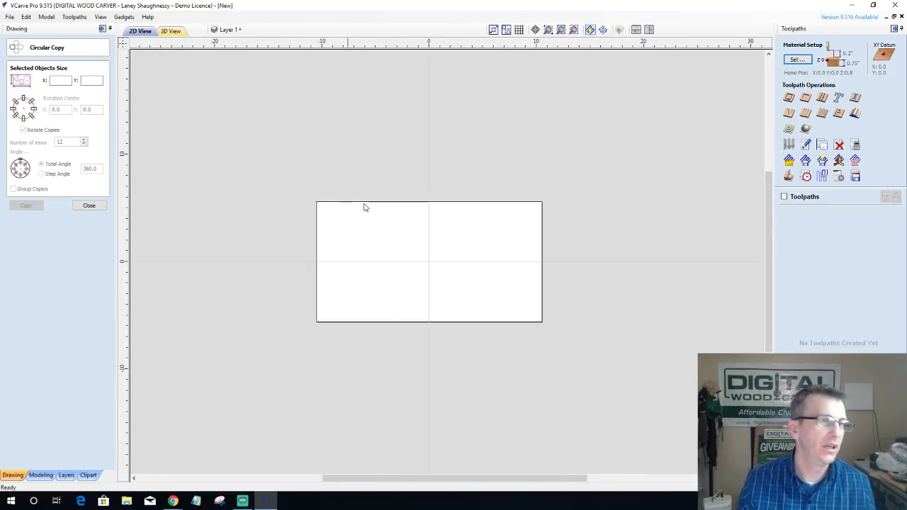
{"action": "scroll", "coordinate": [477, 356], "scroll_direction": "up", "scroll_amount": 3}
{"action": "scroll", "coordinate": [447, 299], "scroll_direction": "down", "scroll_amount": 2}
{"action": "scroll", "coordinate": [512, 326], "scroll_direction": "up", "scroll_amount": 3}
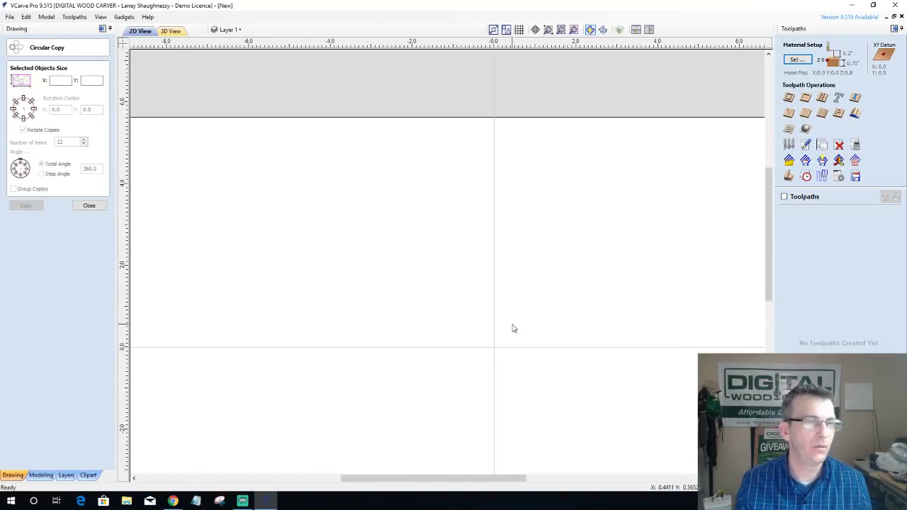
{"action": "left_click_drag", "start_coordinate": [769, 230], "coordinate": [769, 260]}
{"action": "left_click", "coordinate": [89, 206]}
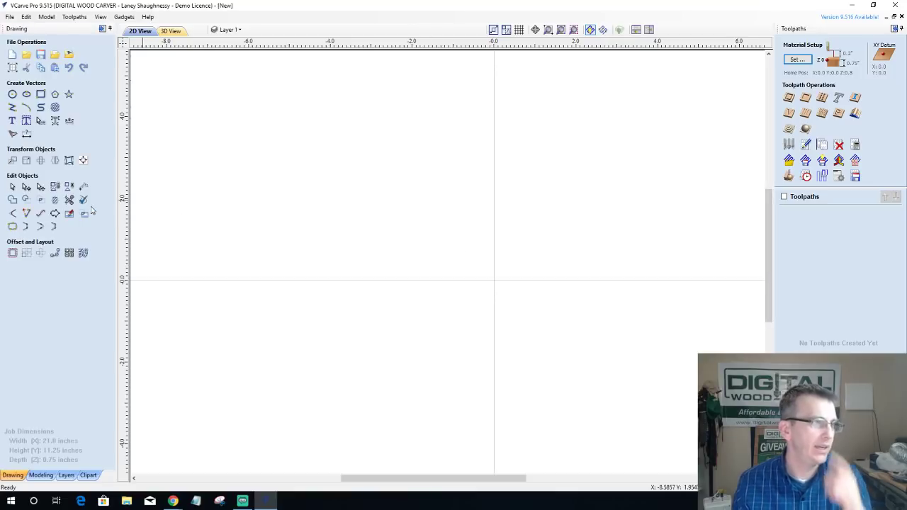
Step: Draw a 3.8 x 2.25 inch rectangle above the origin
{"action": "left_click", "coordinate": [40, 93]}
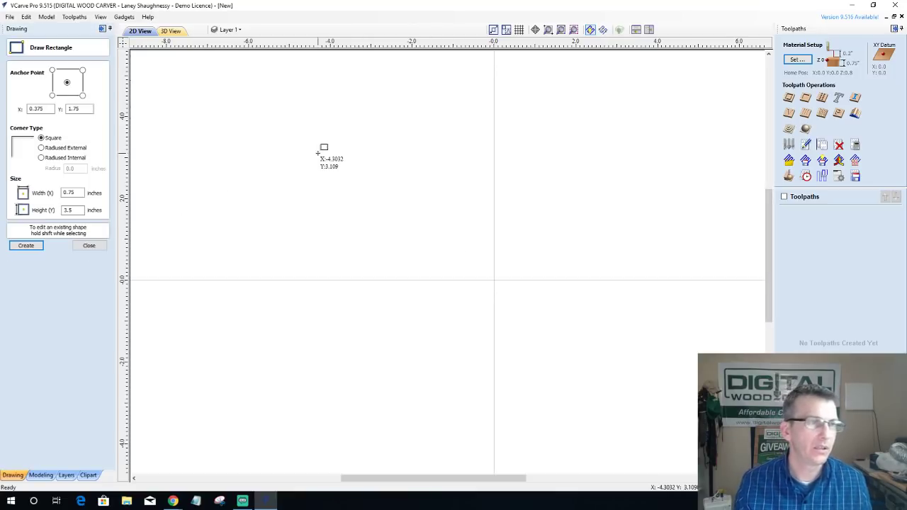
{"action": "left_click_drag", "start_coordinate": [318, 153], "coordinate": [474, 245]}
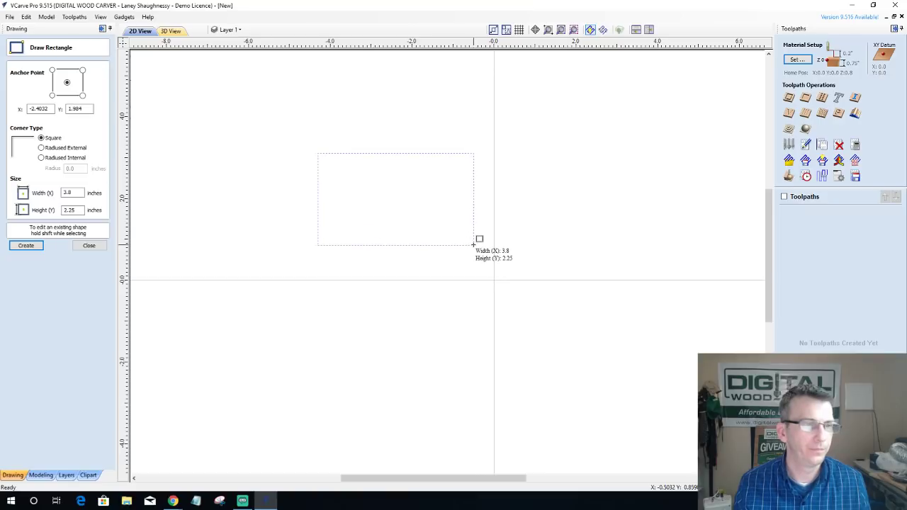
{"action": "left_click", "coordinate": [90, 244]}
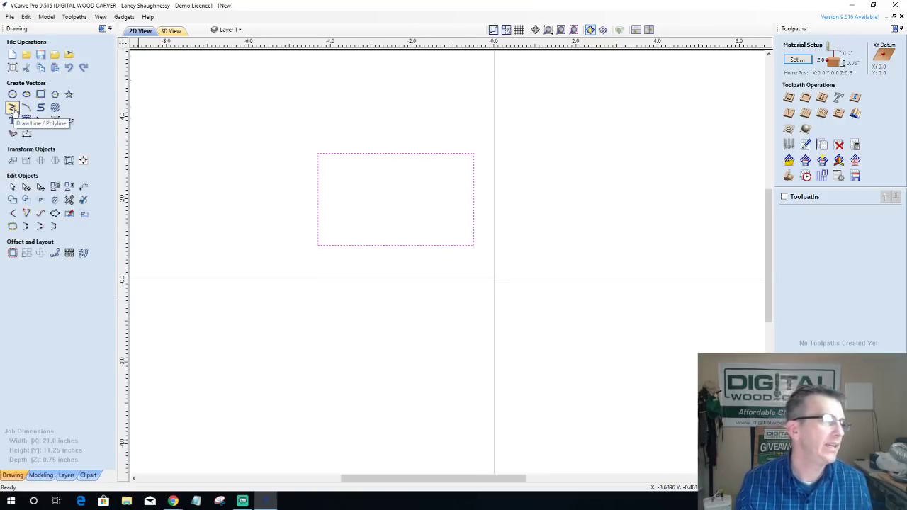
Step: Draw two short vertical tick lines crossing the rectangle's top edge, left and right
{"action": "left_click", "coordinate": [13, 108]}
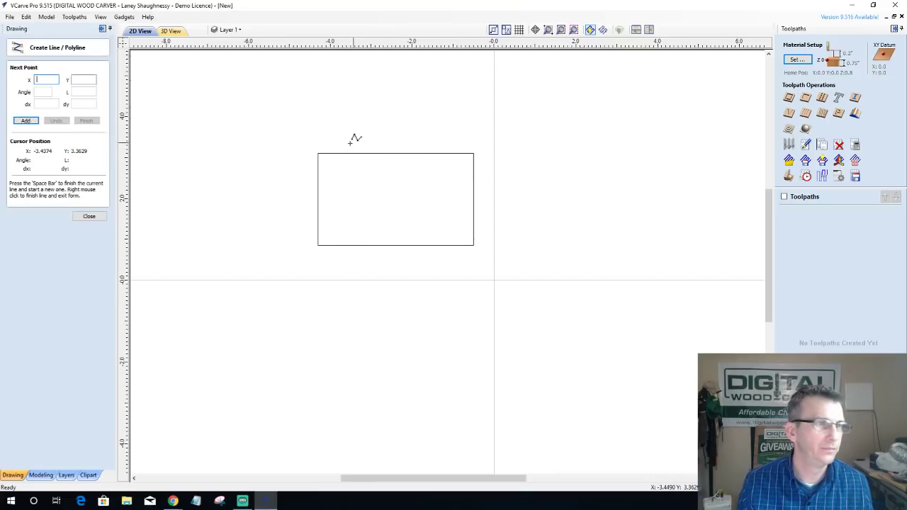
{"action": "left_click", "coordinate": [345, 140]}
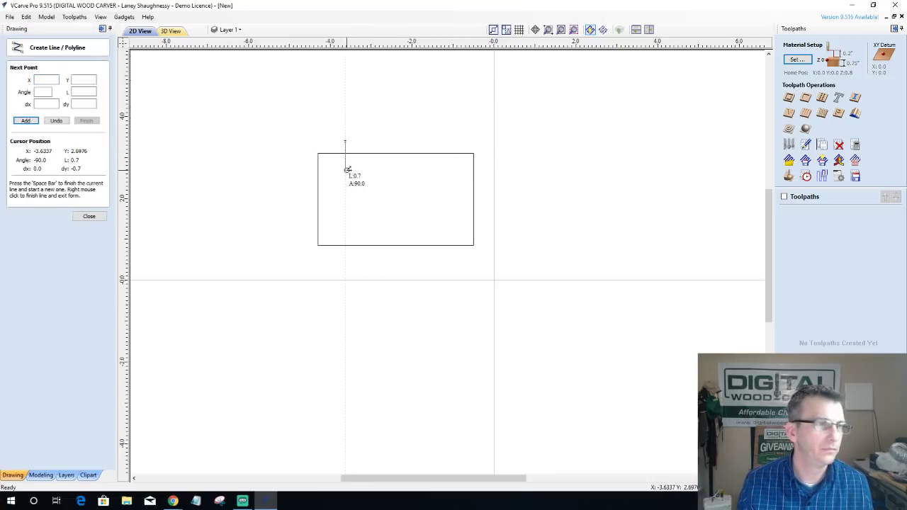
{"action": "left_click", "coordinate": [346, 170]}
{"action": "key", "text": "space"}
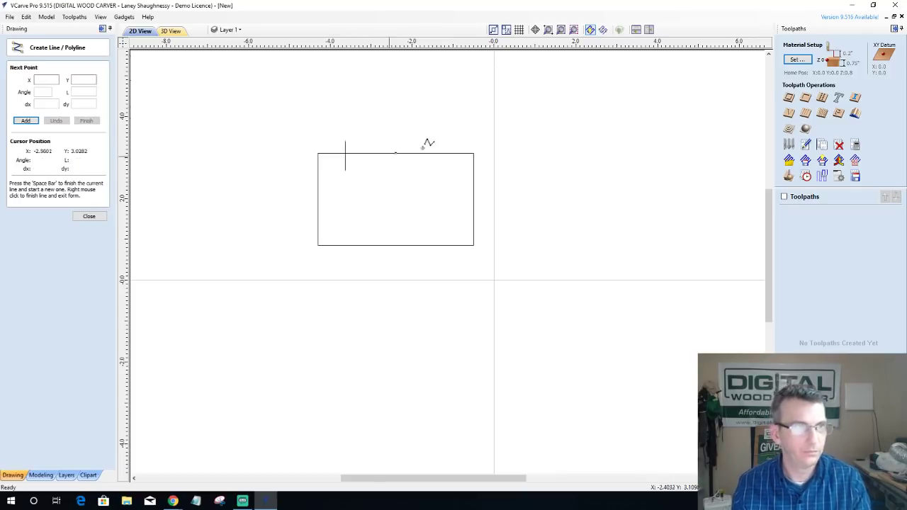
{"action": "left_click", "coordinate": [444, 138]}
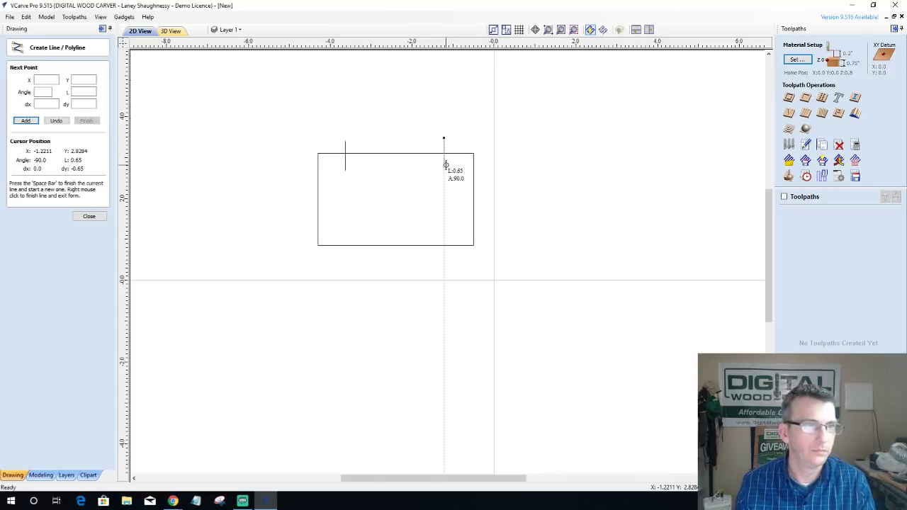
{"action": "left_click", "coordinate": [444, 166]}
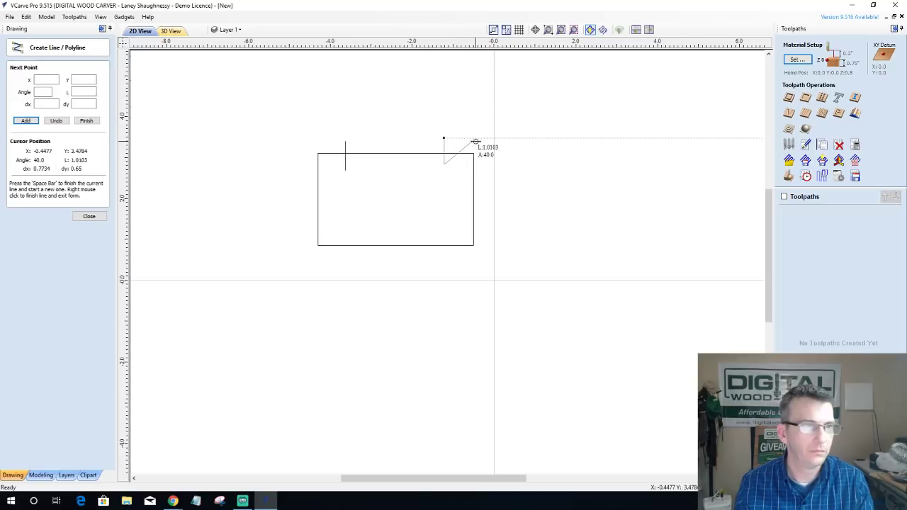
{"action": "key", "text": "space"}
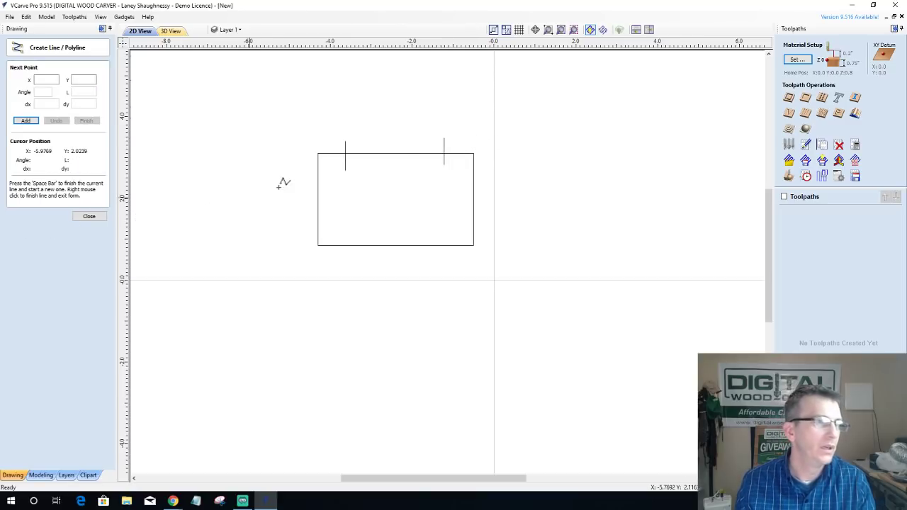
Step: Draw a 60° line and a 45° line from the ticks down to the bottom, forming a V
{"action": "left_click", "coordinate": [345, 154]}
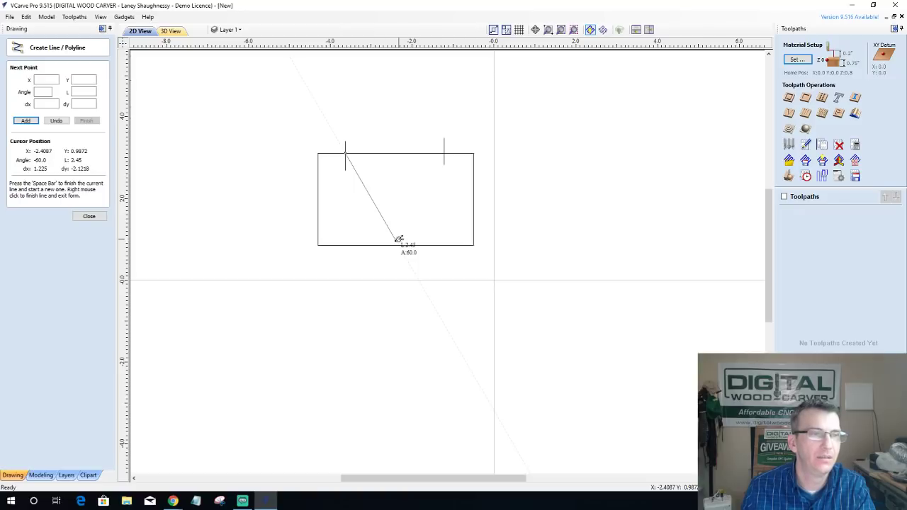
{"action": "left_click", "coordinate": [396, 239]}
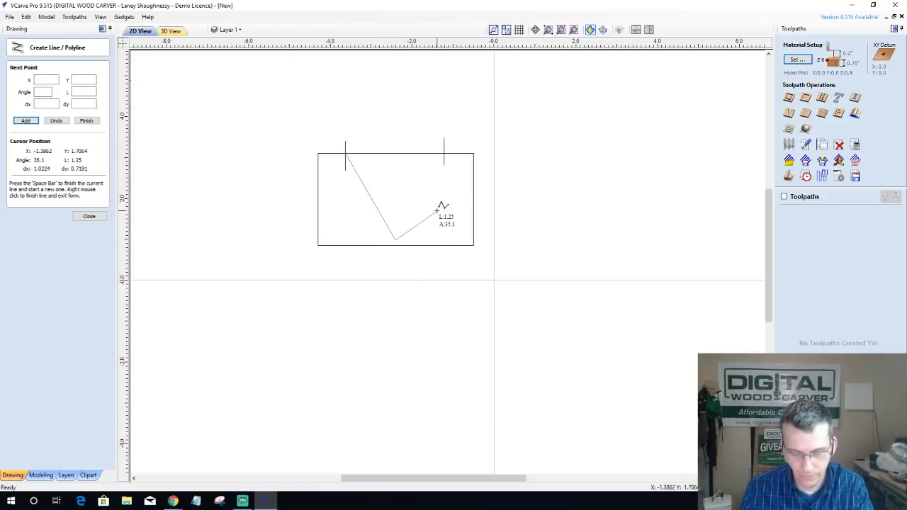
{"action": "key", "text": "space"}
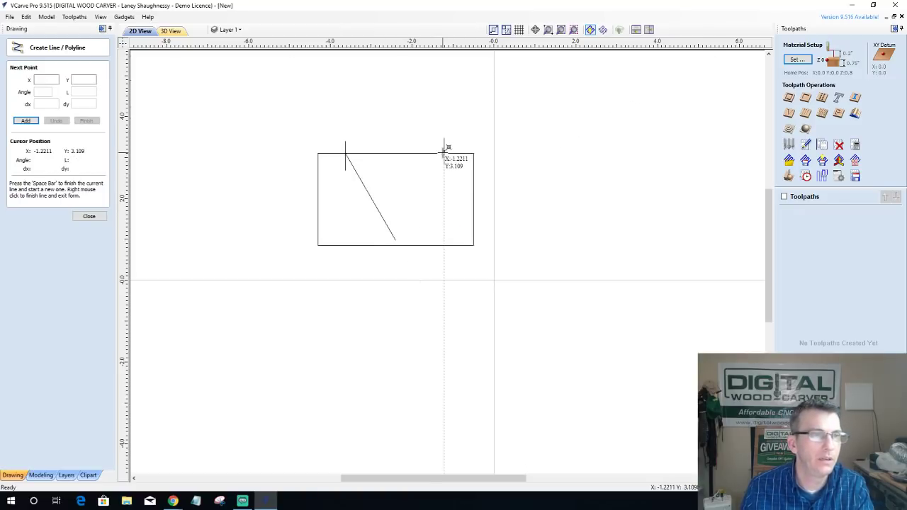
{"action": "left_click", "coordinate": [444, 153]}
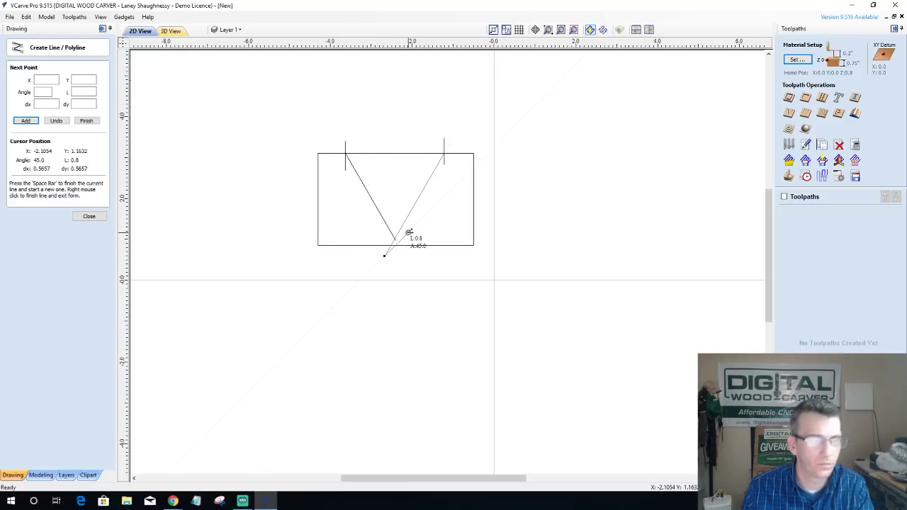
{"action": "left_click", "coordinate": [384, 255]}
{"action": "scroll", "coordinate": [376, 252], "scroll_direction": "up", "scroll_amount": 5}
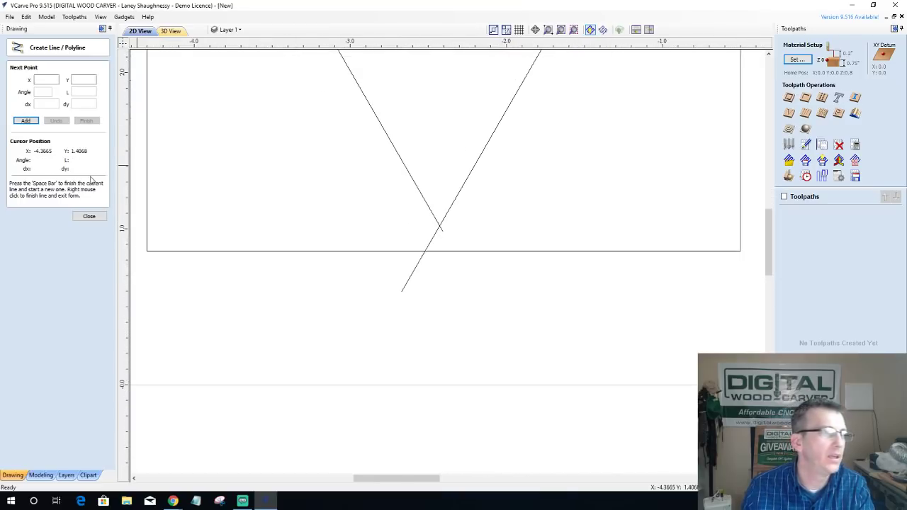
Step: Trim the overshoot below the rectangle so the V closes, then copy the left tick rightward
{"action": "left_click", "coordinate": [83, 216]}
{"action": "left_click", "coordinate": [67, 202]}
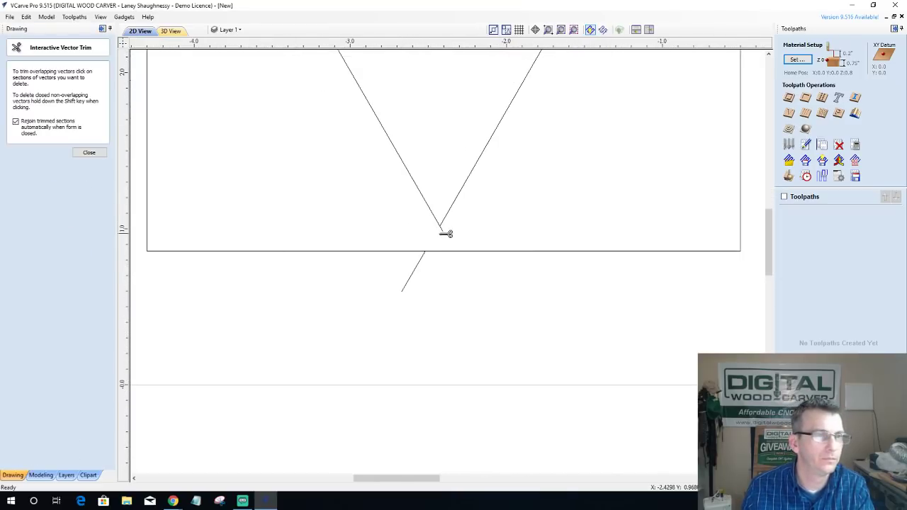
{"action": "left_click", "coordinate": [419, 270]}
{"action": "scroll", "coordinate": [421, 267], "scroll_direction": "down", "scroll_amount": 4}
{"action": "scroll", "coordinate": [393, 158], "scroll_direction": "up", "scroll_amount": 3}
{"action": "scroll", "coordinate": [393, 158], "scroll_direction": "down", "scroll_amount": 1}
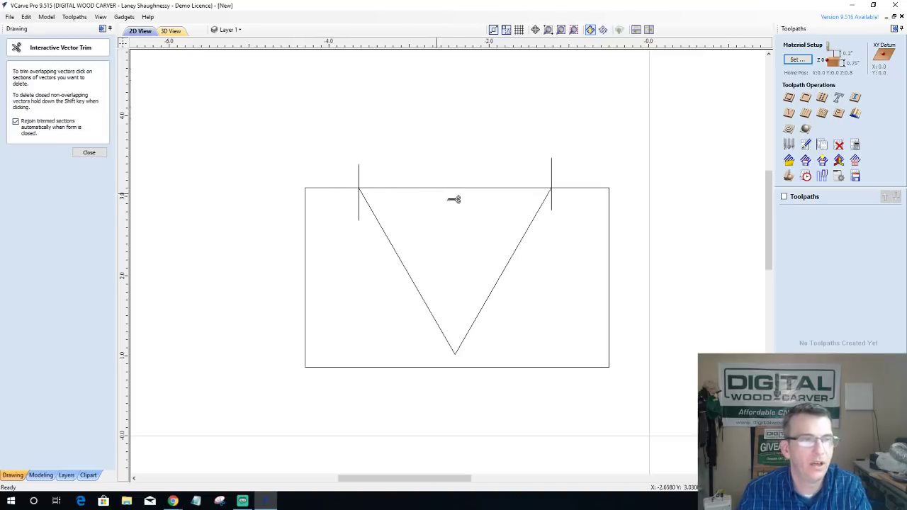
{"action": "left_click", "coordinate": [90, 152]}
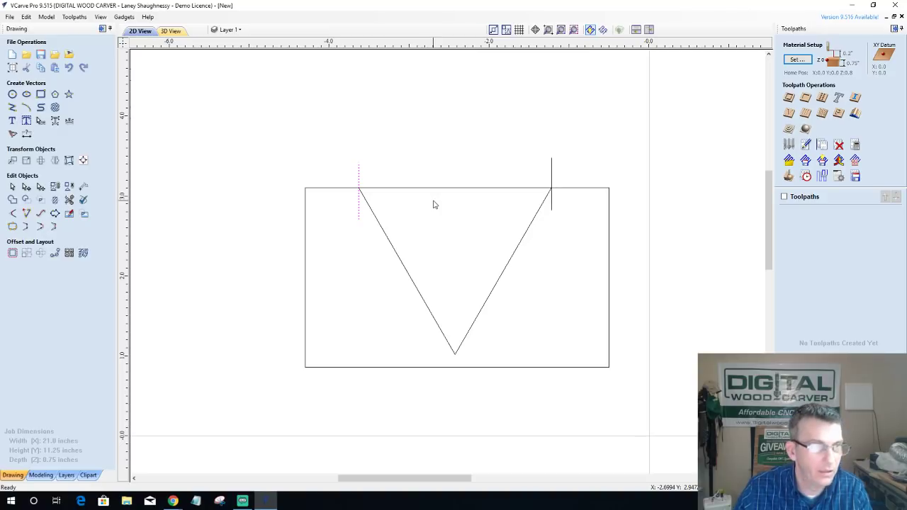
{"action": "left_click", "coordinate": [359, 179]}
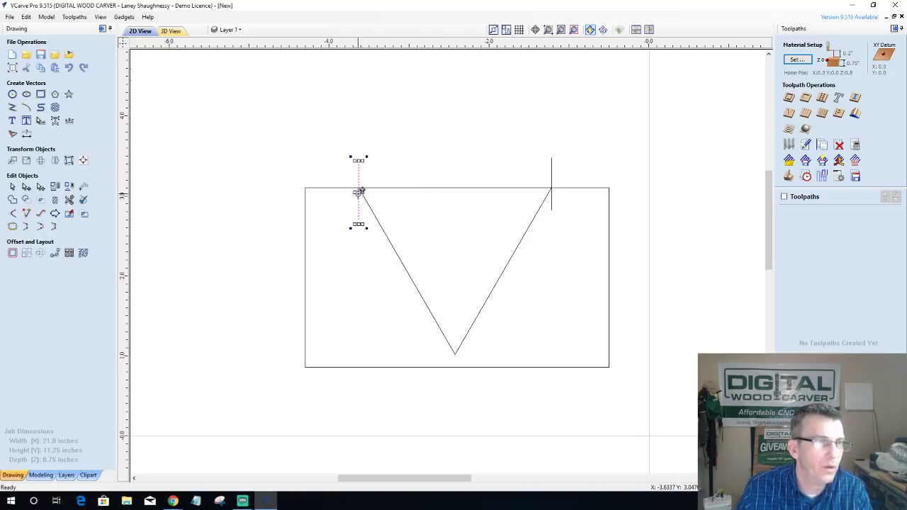
{"action": "left_click_drag", "start_coordinate": [358, 189], "coordinate": [413, 186]}
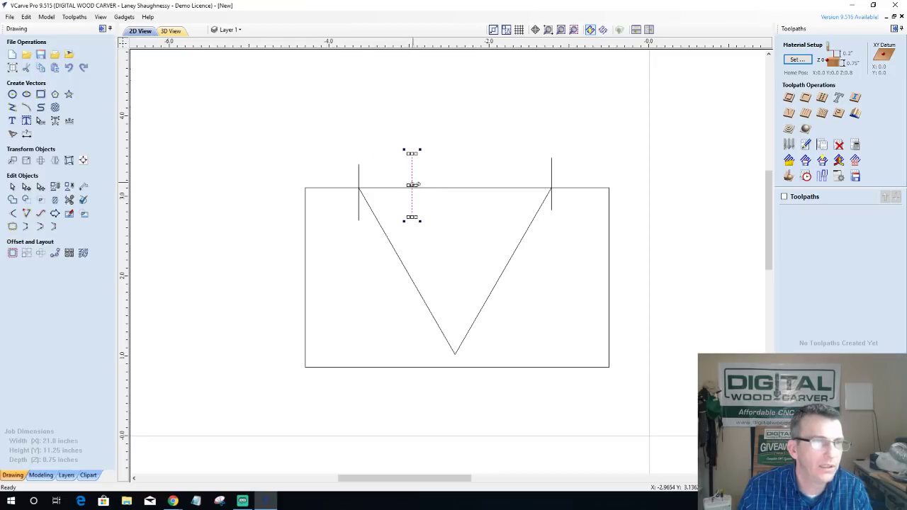
Step: Copy the right tick inward along the top edge so four ticks cross it
{"action": "left_click", "coordinate": [556, 189]}
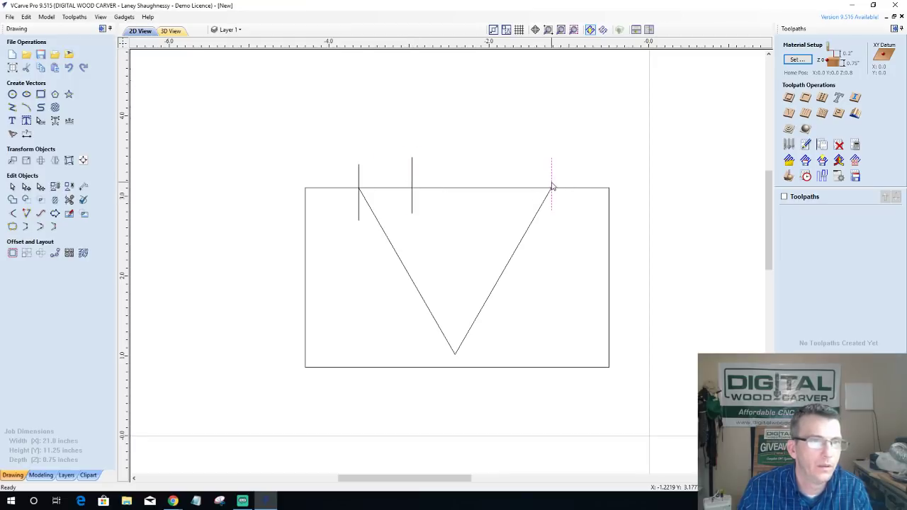
{"action": "left_click", "coordinate": [552, 186]}
{"action": "left_click_drag", "start_coordinate": [554, 182], "coordinate": [497, 185], "text": "ctrl"}
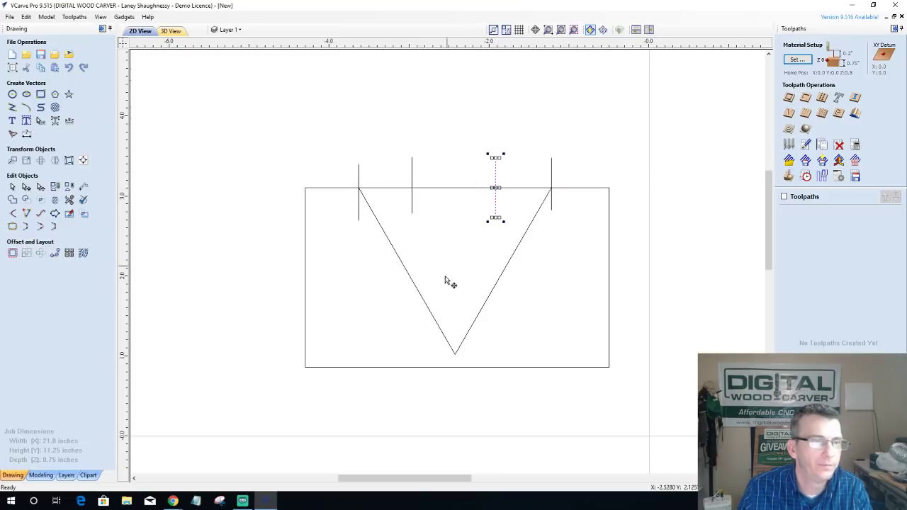
{"action": "key", "text": "Escape"}
{"action": "left_click", "coordinate": [426, 304]}
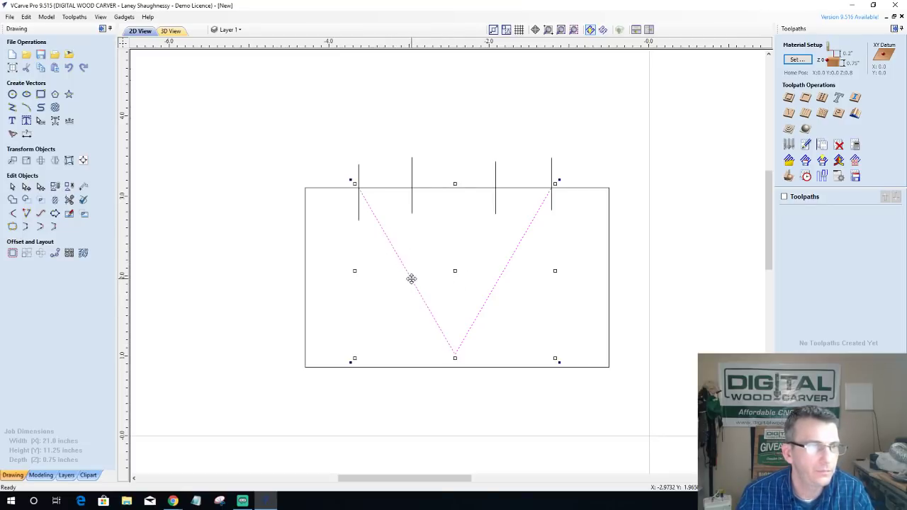
Step: Copy the V upward, nudge it slightly down, and select it with the two inner ticks
{"action": "left_click_drag", "start_coordinate": [411, 279], "coordinate": [410, 181]}
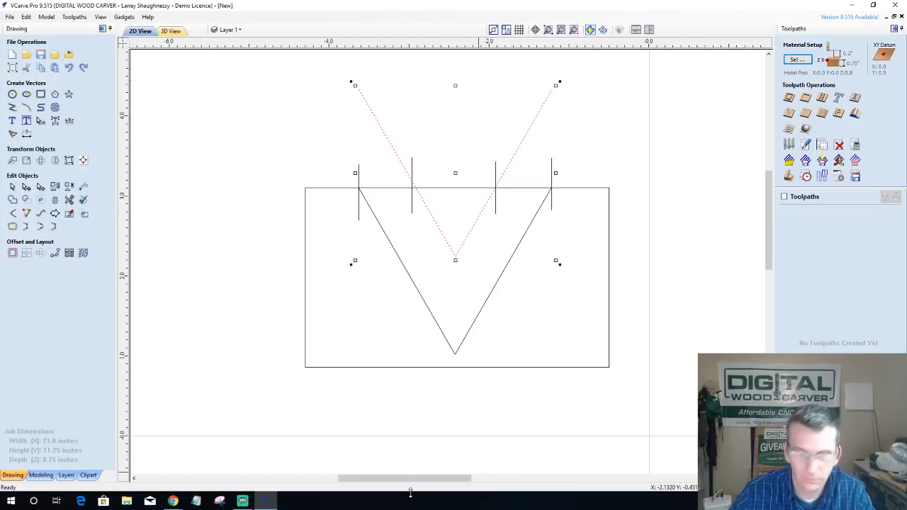
{"action": "key", "text": "Down"}
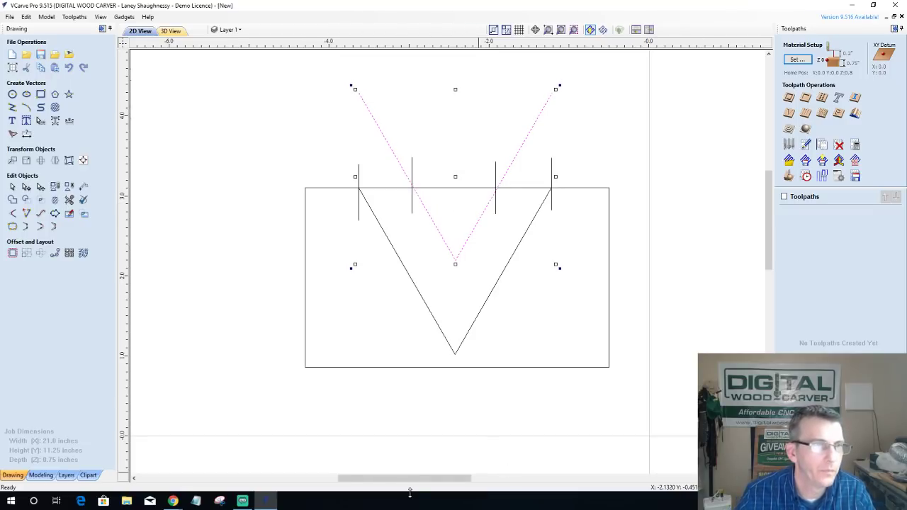
{"action": "left_click", "coordinate": [417, 182]}
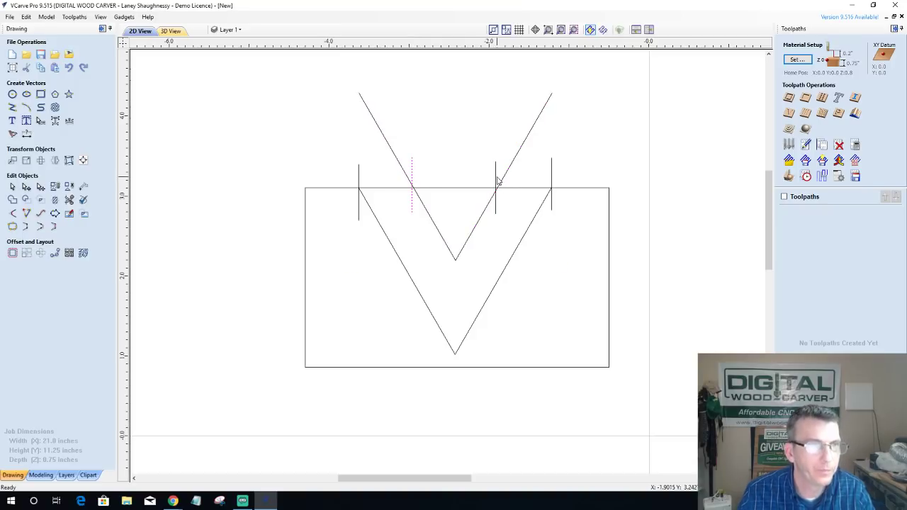
{"action": "left_click", "coordinate": [496, 180], "text": "shift"}
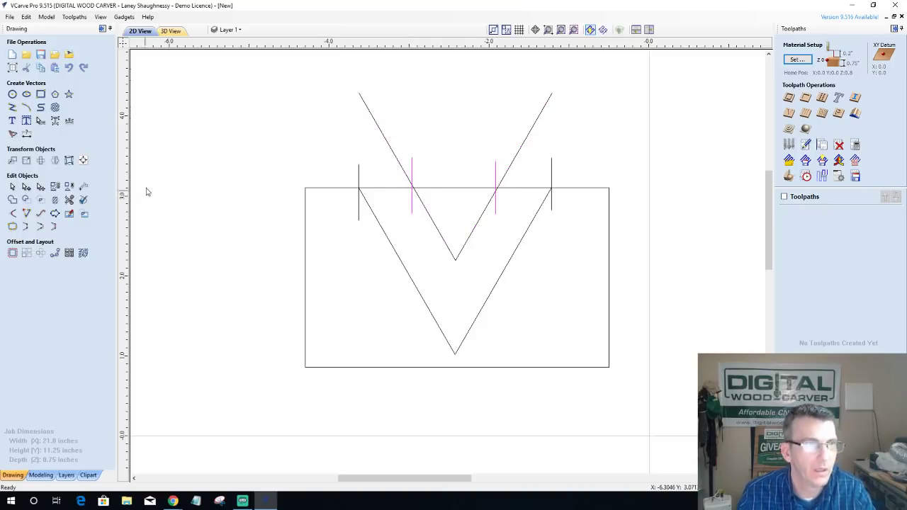
{"action": "left_click", "coordinate": [459, 261]}
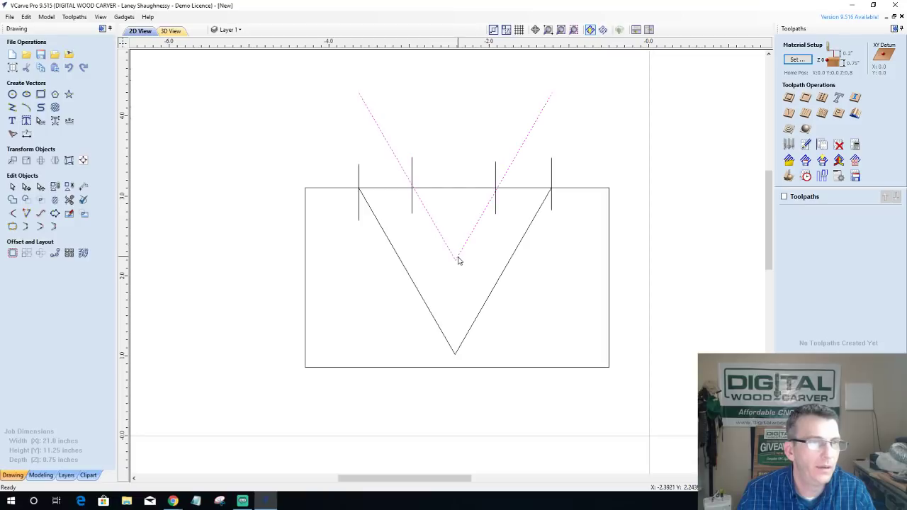
{"action": "left_click", "coordinate": [412, 204], "text": "shift"}
Step: Horizontally centre the raised V and the two inner ticks with Align to Selection
{"action": "left_click", "coordinate": [83, 160]}
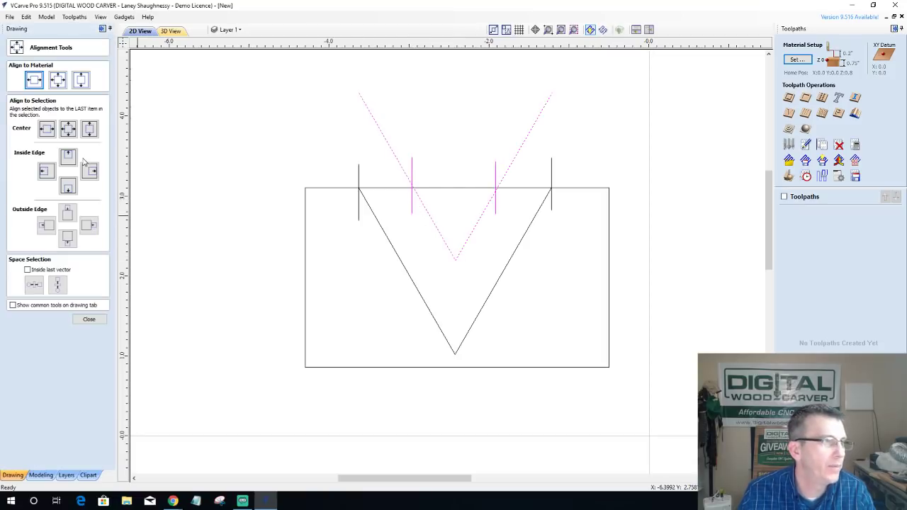
{"action": "left_click", "coordinate": [46, 129]}
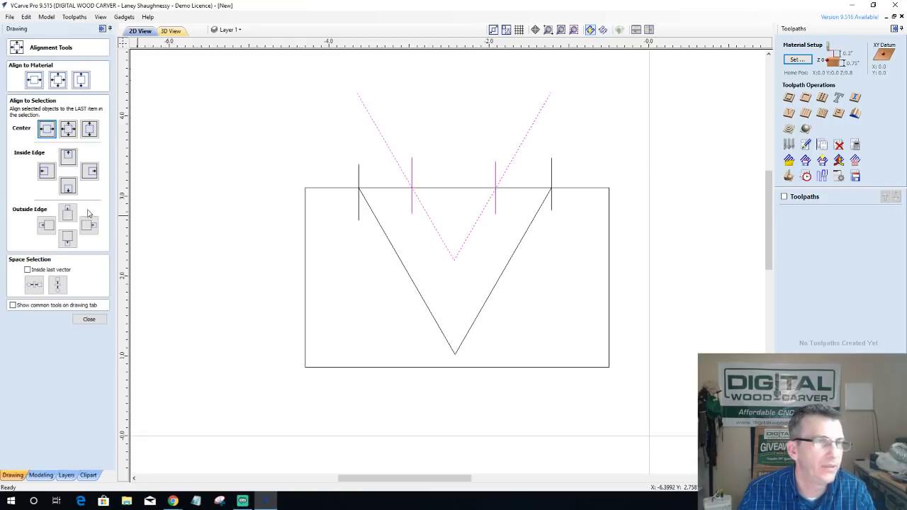
{"action": "key", "text": "Escape"}
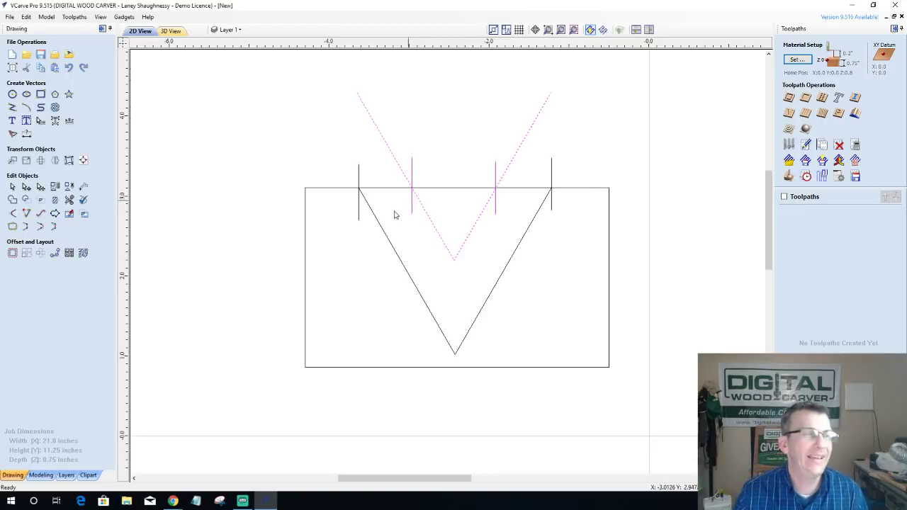
Step: Draw a horizontal line from the rectangle's left edge to its right edge at the raised V's point
{"action": "left_click", "coordinate": [41, 93]}
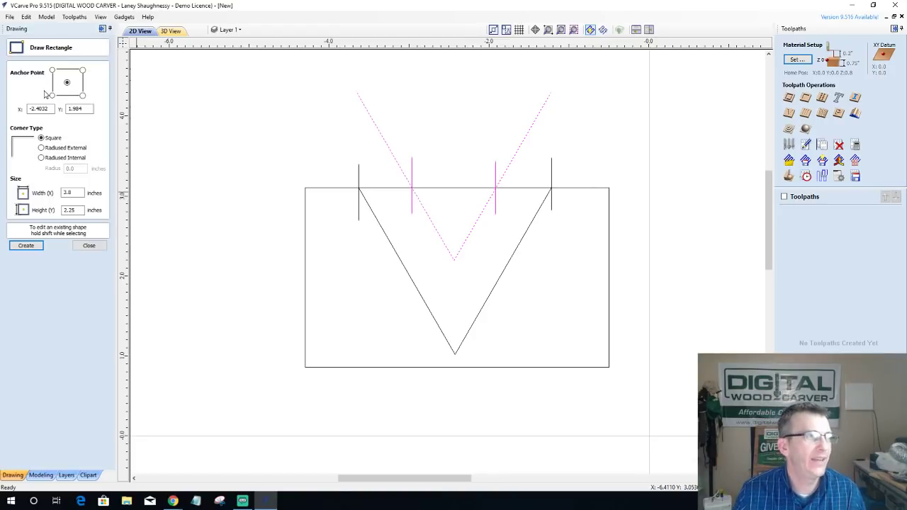
{"action": "left_click", "coordinate": [88, 245]}
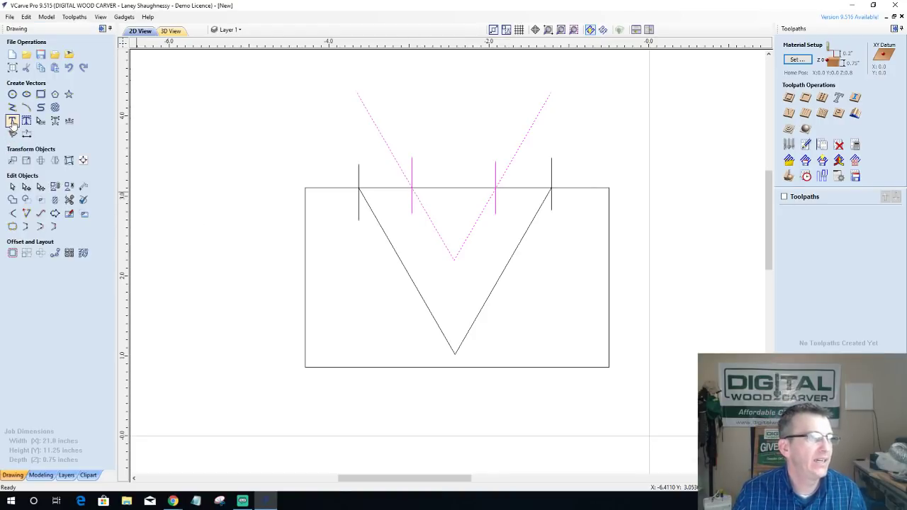
{"action": "left_click", "coordinate": [12, 107]}
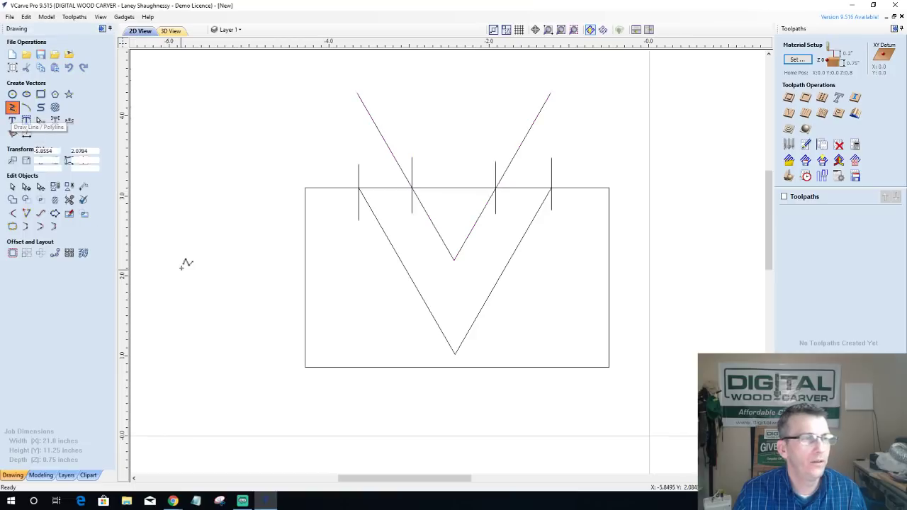
{"action": "left_click", "coordinate": [305, 258]}
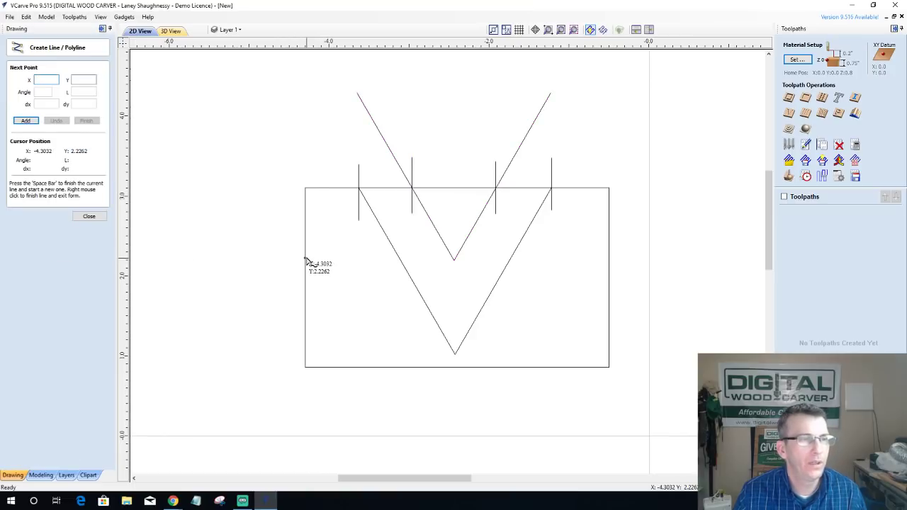
{"action": "left_click", "coordinate": [607, 259]}
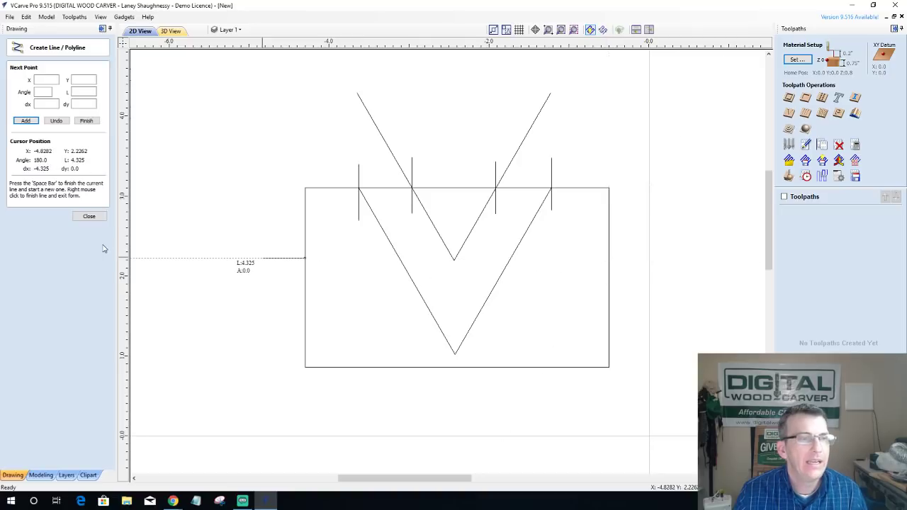
{"action": "key", "text": "space"}
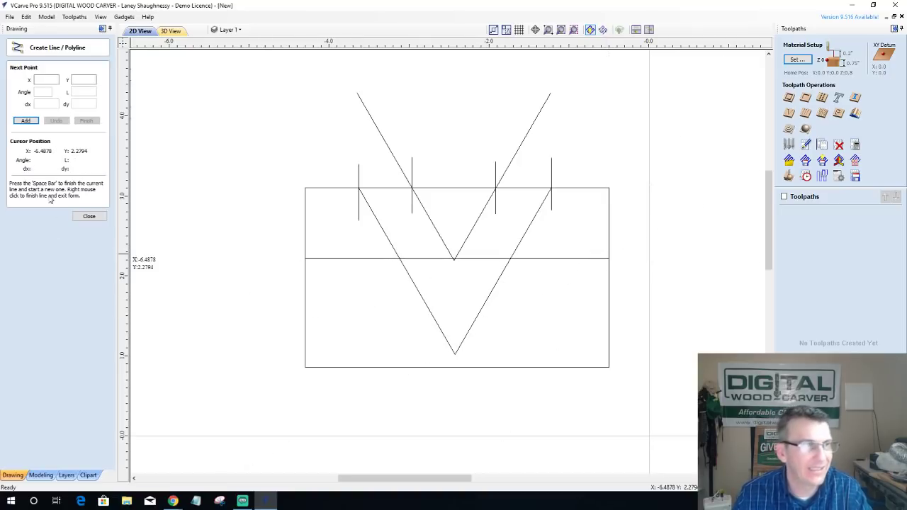
{"action": "left_click", "coordinate": [88, 216]}
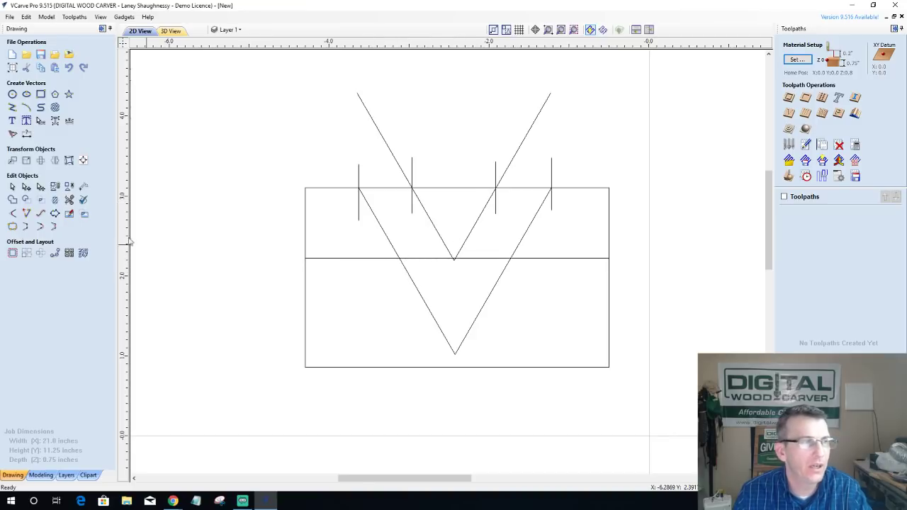
Step: Trim the original V's legs and tiny tip below the horizontal line
{"action": "left_click", "coordinate": [68, 199]}
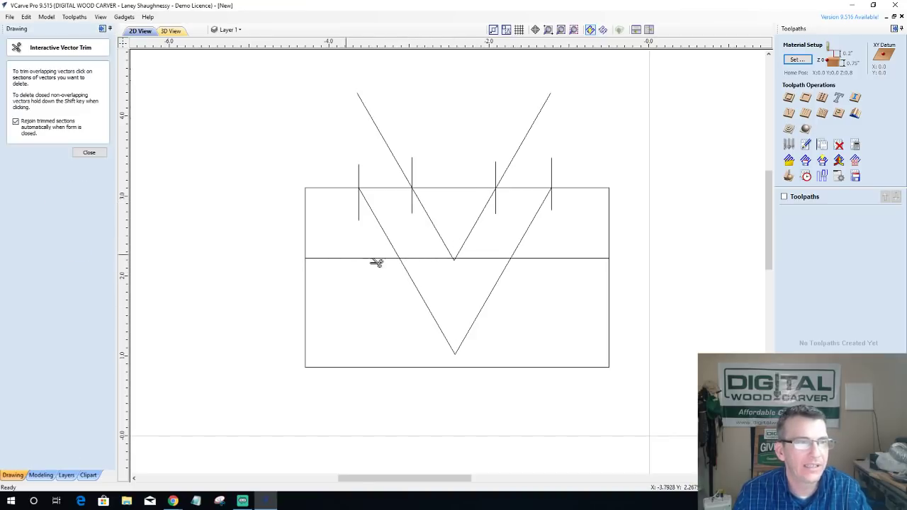
{"action": "left_click", "coordinate": [419, 290]}
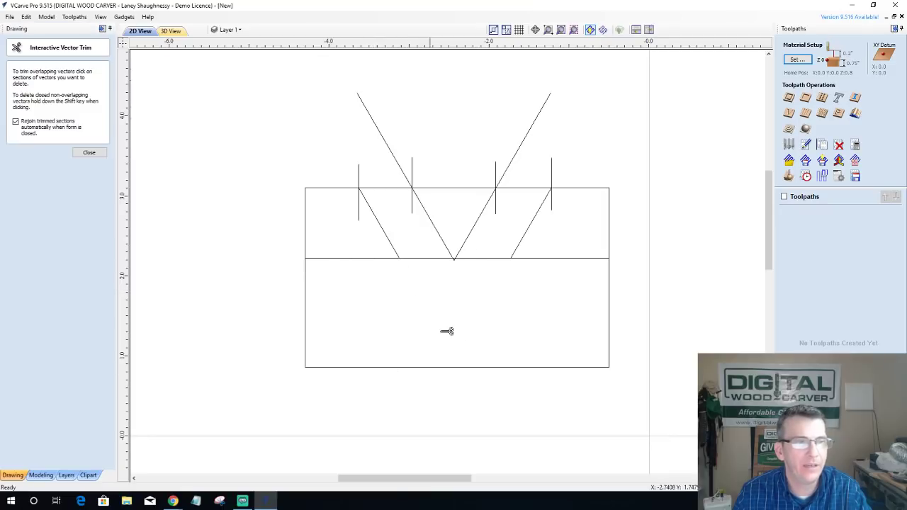
{"action": "scroll", "coordinate": [454, 257], "scroll_direction": "up", "scroll_amount": 5}
{"action": "left_click", "coordinate": [489, 367]}
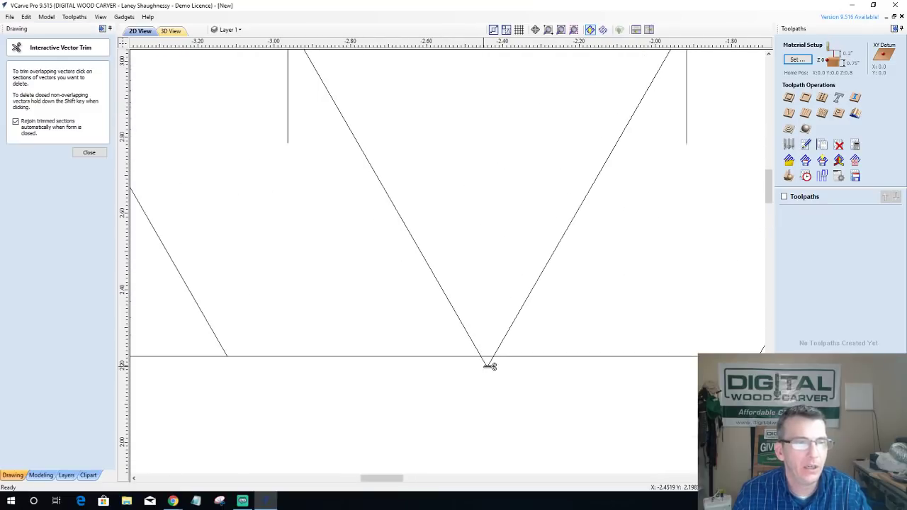
{"action": "scroll", "coordinate": [418, 386], "scroll_direction": "down", "scroll_amount": 3}
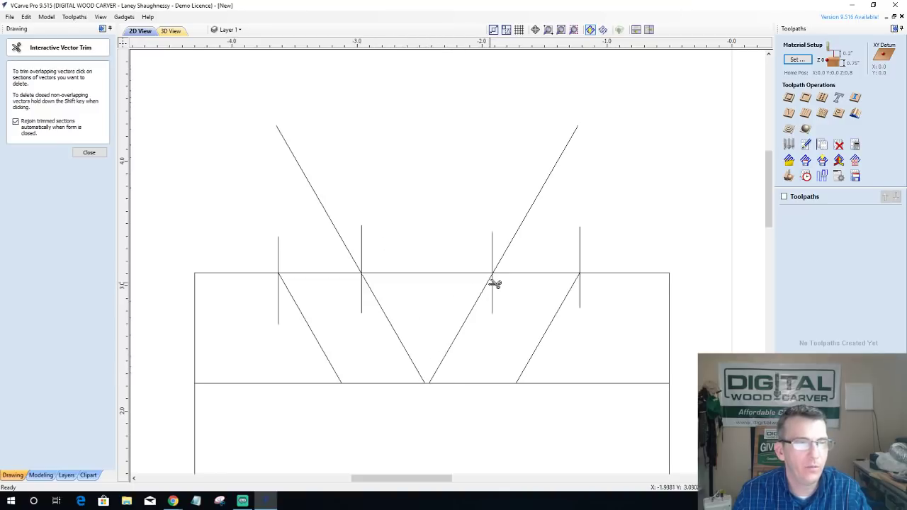
{"action": "scroll", "coordinate": [430, 386], "scroll_direction": "up", "scroll_amount": 3}
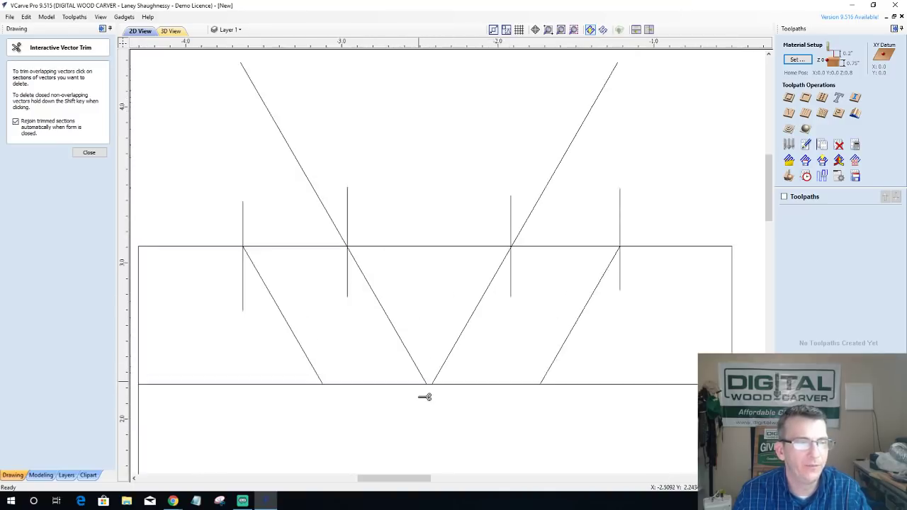
{"action": "scroll", "coordinate": [453, 340], "scroll_direction": "down", "scroll_amount": 3}
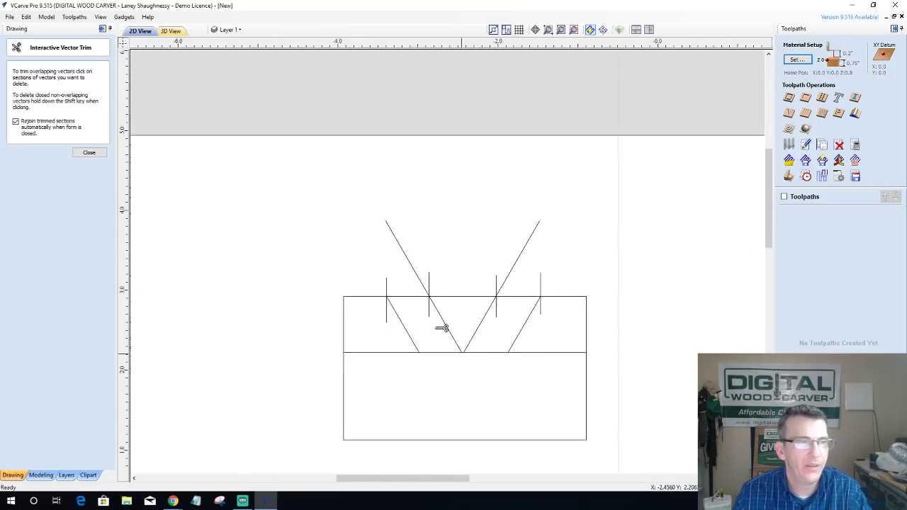
{"action": "scroll", "coordinate": [496, 333], "scroll_direction": "up", "scroll_amount": 1}
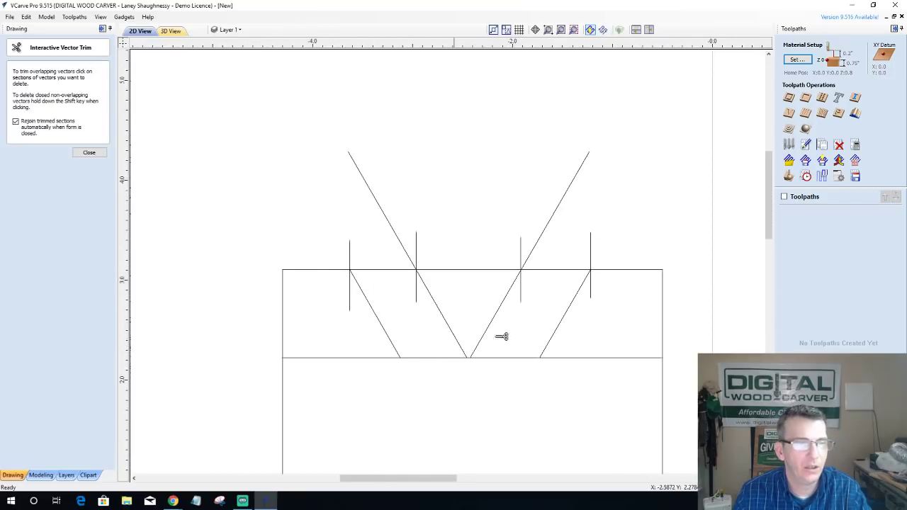
{"action": "left_click", "coordinate": [97, 154]}
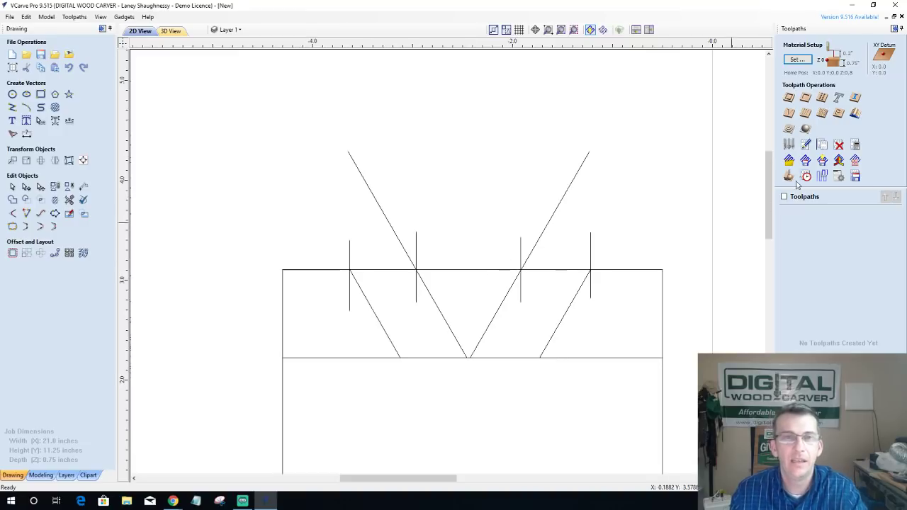
Step: Start a V-Carve/Engraving toolpath, edit Start Depth, and pick the rectangle as the carve shape
{"action": "left_click", "coordinate": [788, 129]}
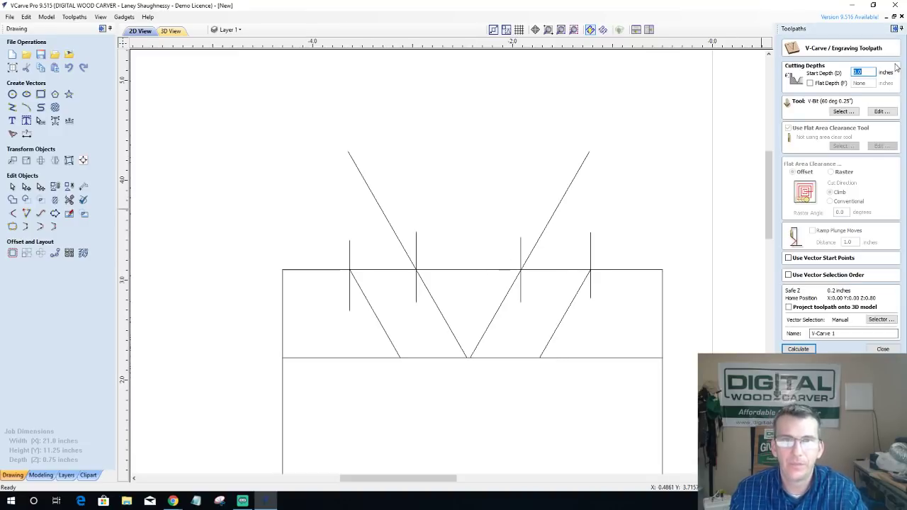
{"action": "left_click", "coordinate": [866, 73]}
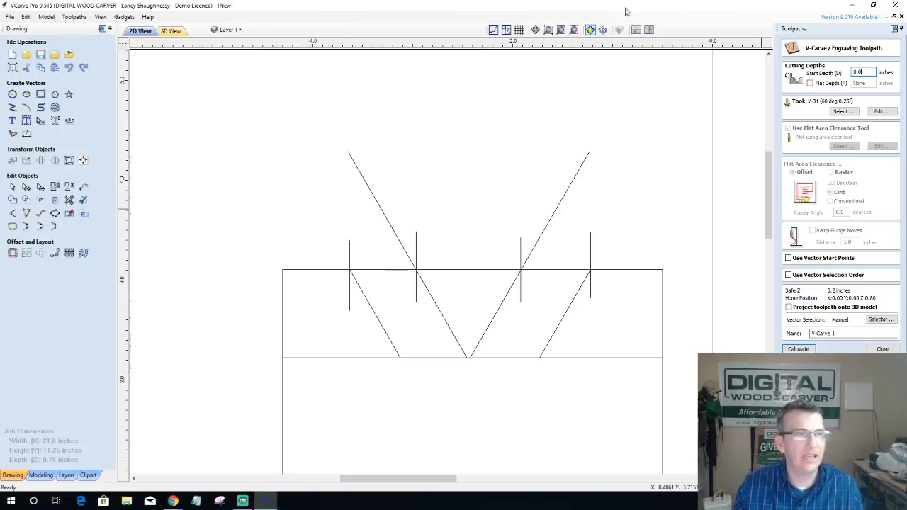
{"action": "left_click", "coordinate": [315, 270]}
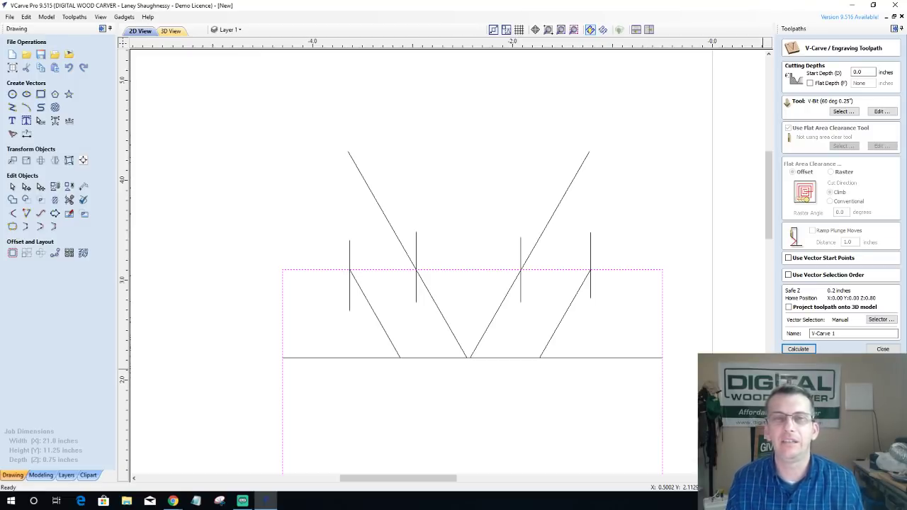
{"action": "left_click", "coordinate": [884, 113]}
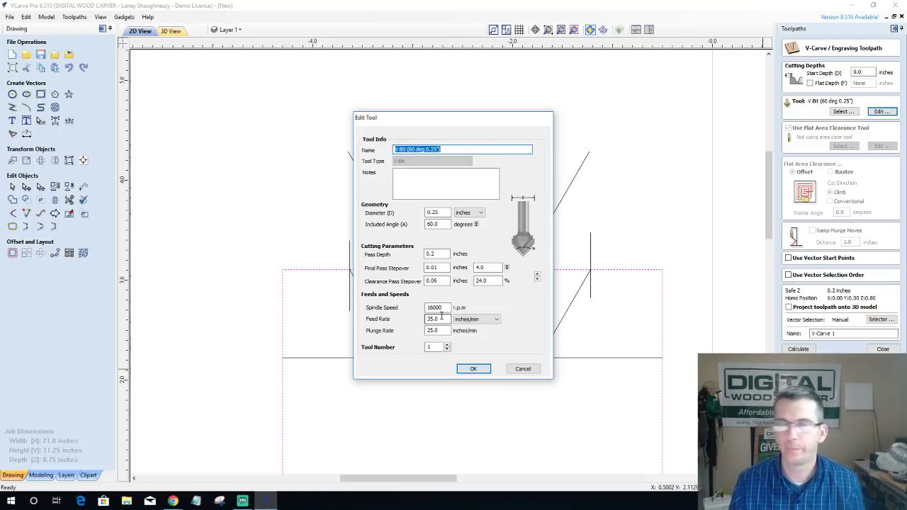
{"action": "left_click", "coordinate": [525, 371]}
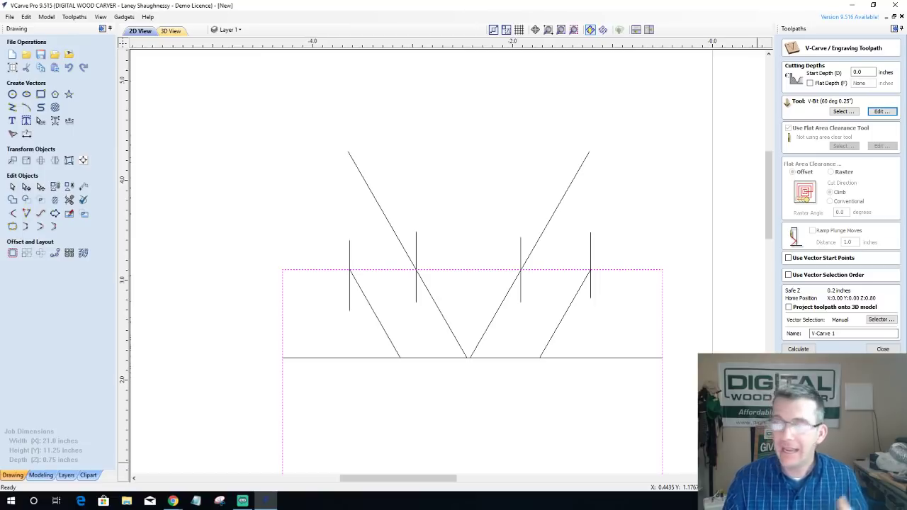
Step: Select and delete the entire practice drawing
{"action": "scroll", "coordinate": [564, 236], "scroll_direction": "down", "scroll_amount": 5}
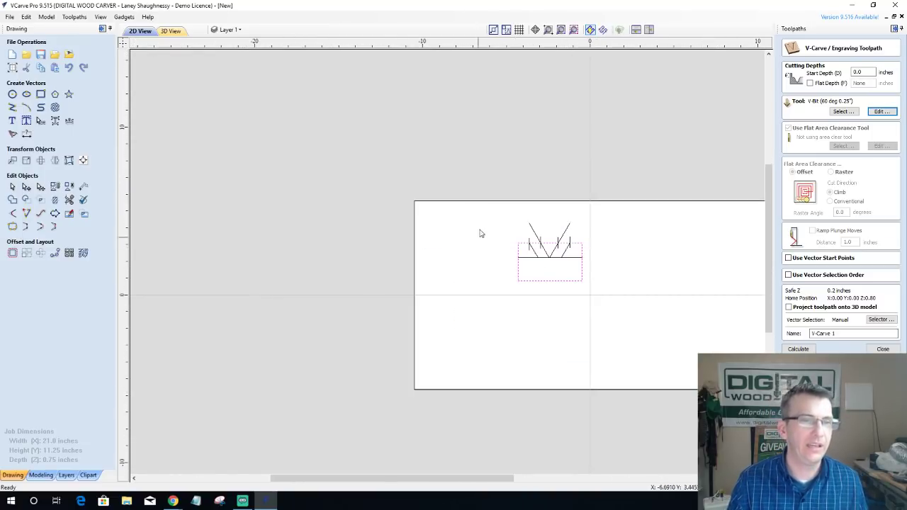
{"action": "left_click_drag", "start_coordinate": [645, 303], "coordinate": [643, 311]}
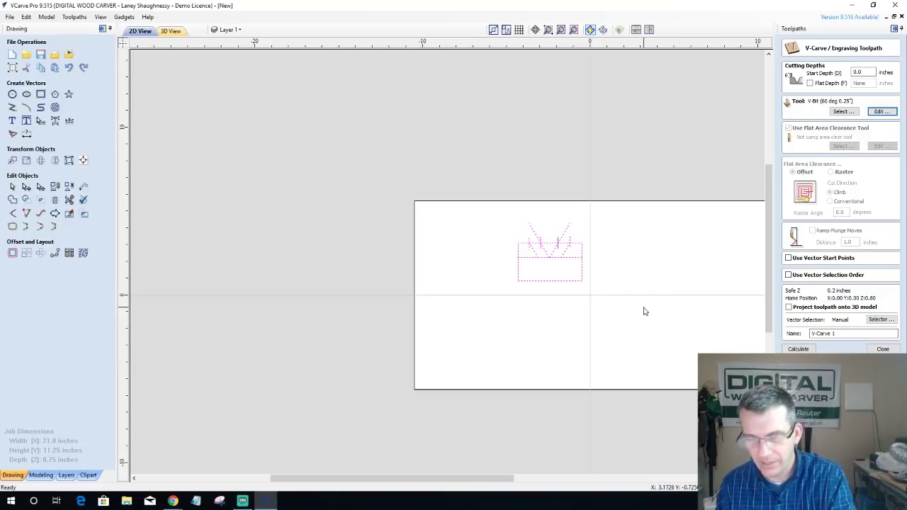
{"action": "key", "text": "Delete"}
{"action": "scroll", "coordinate": [641, 306], "scroll_direction": "up", "scroll_amount": 3}
{"action": "scroll", "coordinate": [630, 311], "scroll_direction": "down", "scroll_amount": 1}
{"action": "scroll", "coordinate": [566, 251], "scroll_direction": "up", "scroll_amount": 2}
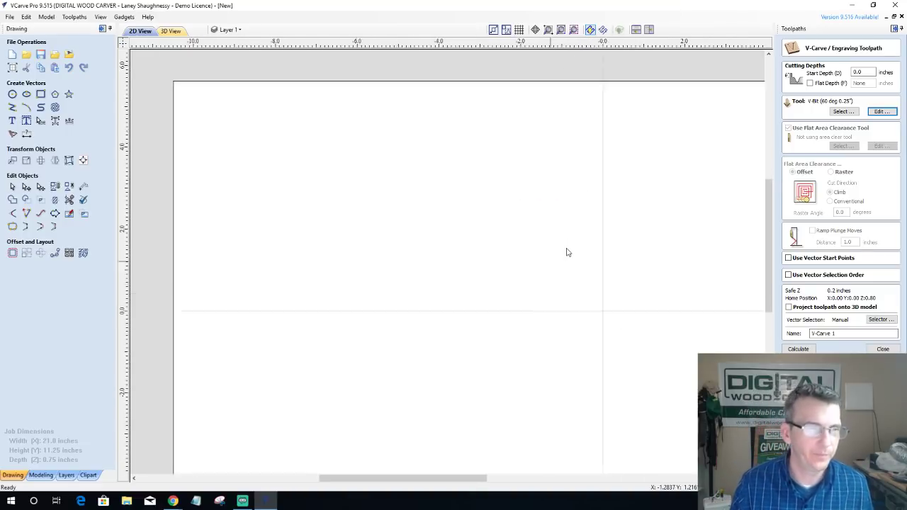
{"action": "scroll", "coordinate": [486, 260], "scroll_direction": "down", "scroll_amount": 3}
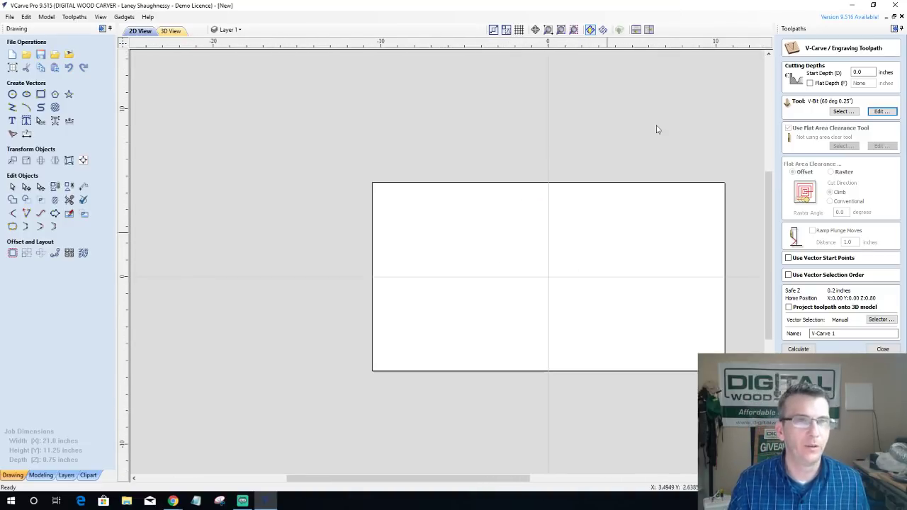
Step: Zoom to the job limits and draw a 16.0 x 9.6 inch ellipse centred on the origin
{"action": "left_click", "coordinate": [561, 29]}
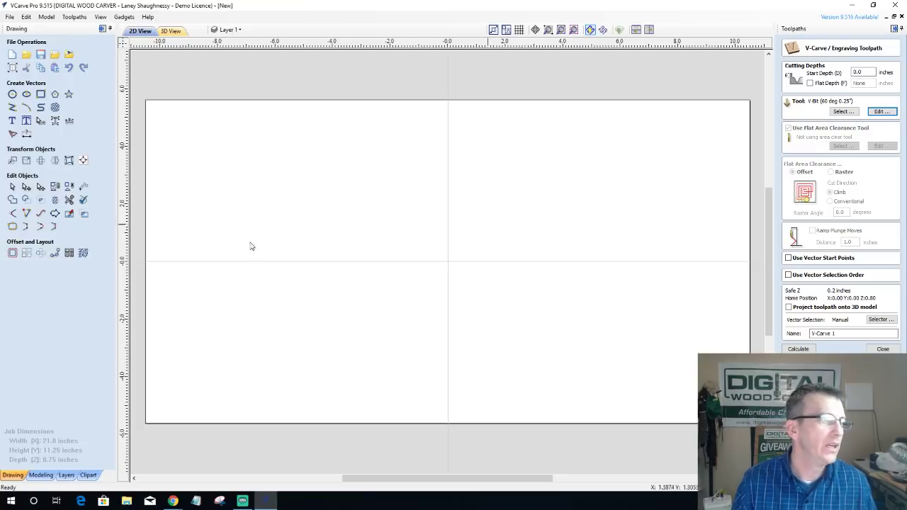
{"action": "left_click", "coordinate": [26, 94]}
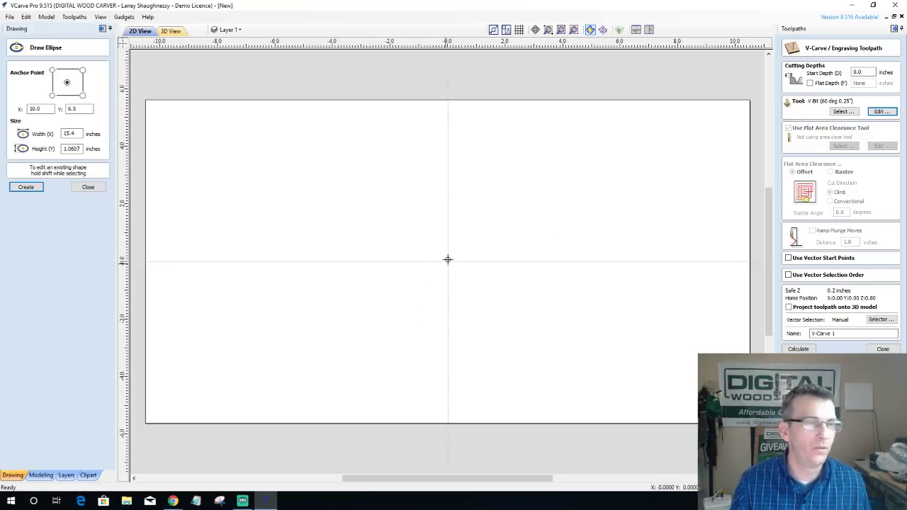
{"action": "left_click_drag", "start_coordinate": [447, 260], "coordinate": [679, 399]}
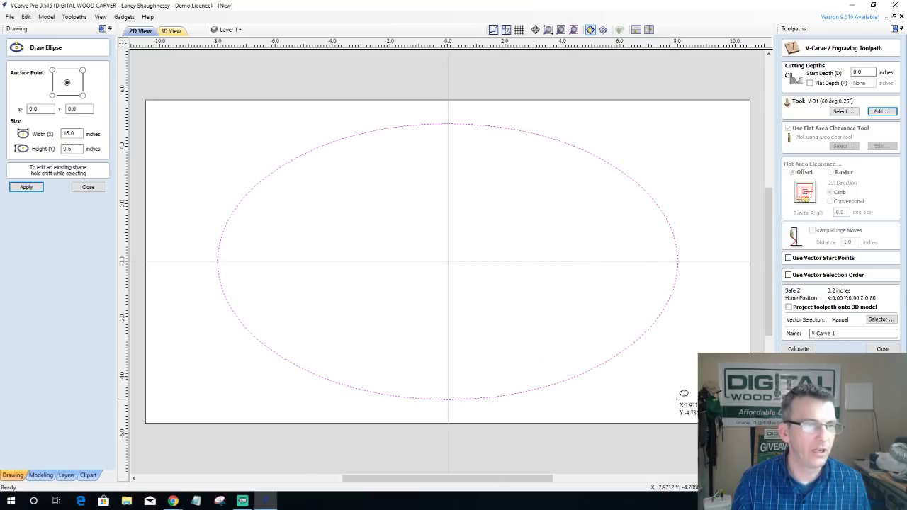
{"action": "scroll", "coordinate": [191, 228], "scroll_direction": "up", "scroll_amount": 1}
{"action": "scroll", "coordinate": [340, 280], "scroll_direction": "down", "scroll_amount": 2}
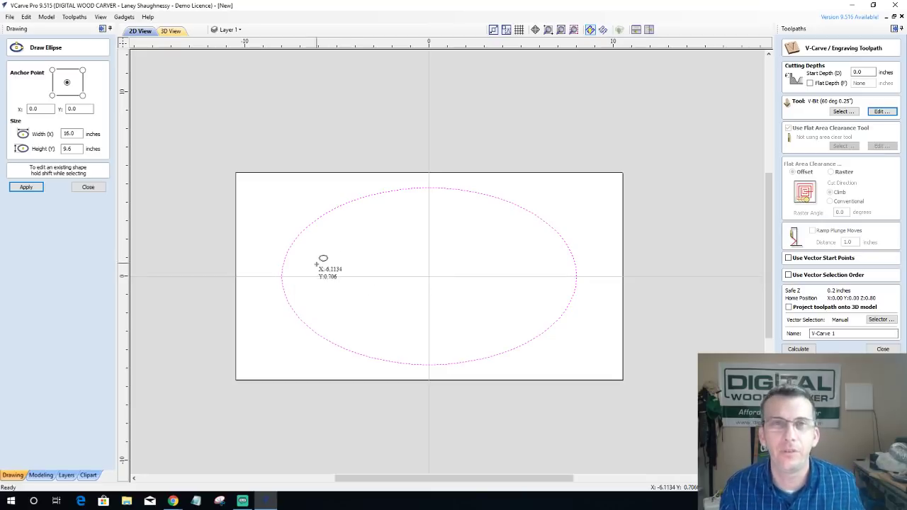
{"action": "scroll", "coordinate": [201, 189], "scroll_direction": "up", "scroll_amount": 5}
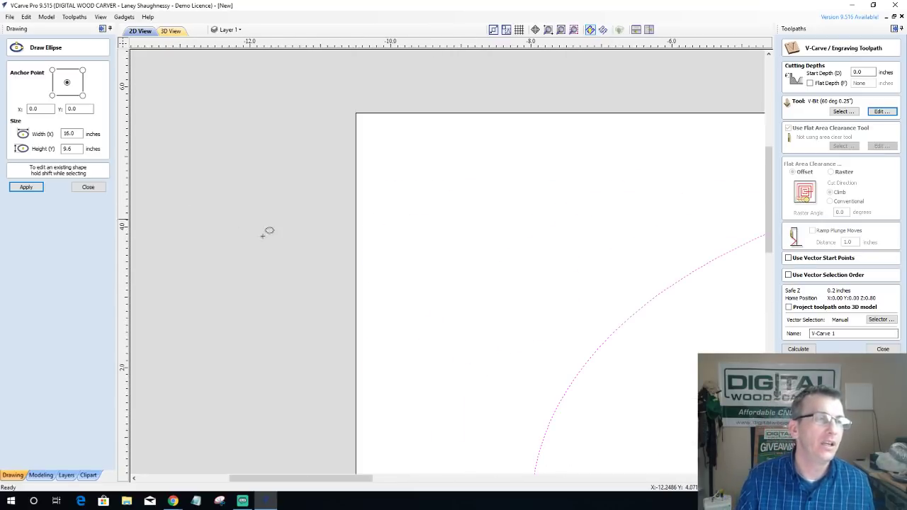
Step: Draw a rectangle beside the ellipse and size it 0.125 inch wide by 1.0 inch tall
{"action": "key", "text": "Escape"}
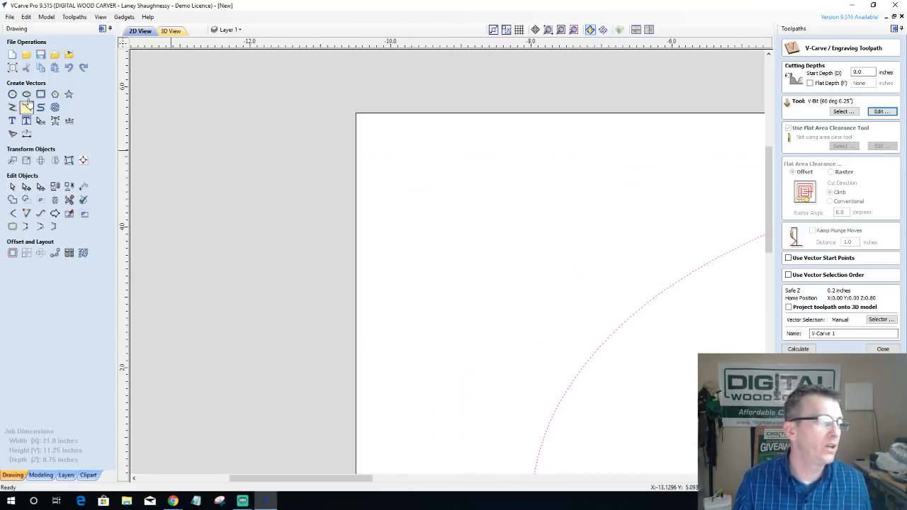
{"action": "left_click", "coordinate": [39, 92]}
{"action": "left_click_drag", "start_coordinate": [483, 155], "coordinate": [497, 250]}
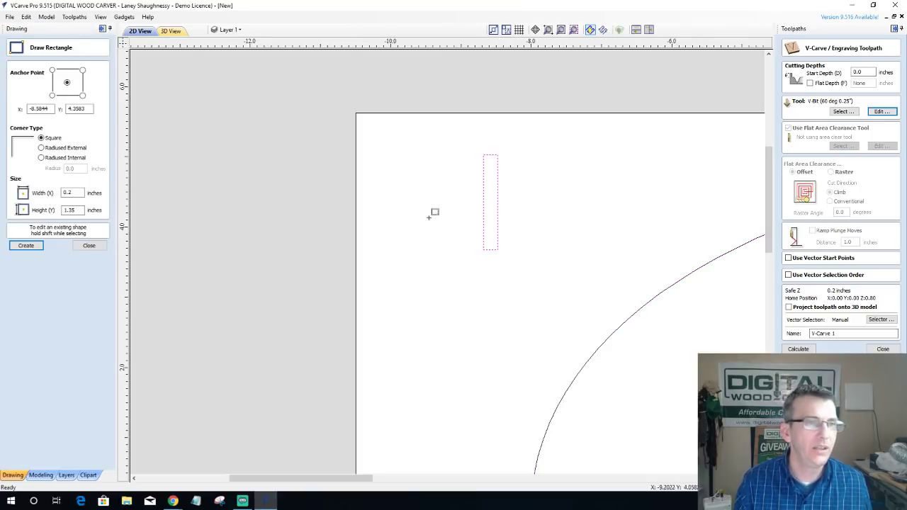
{"action": "double_click", "coordinate": [68, 192]}
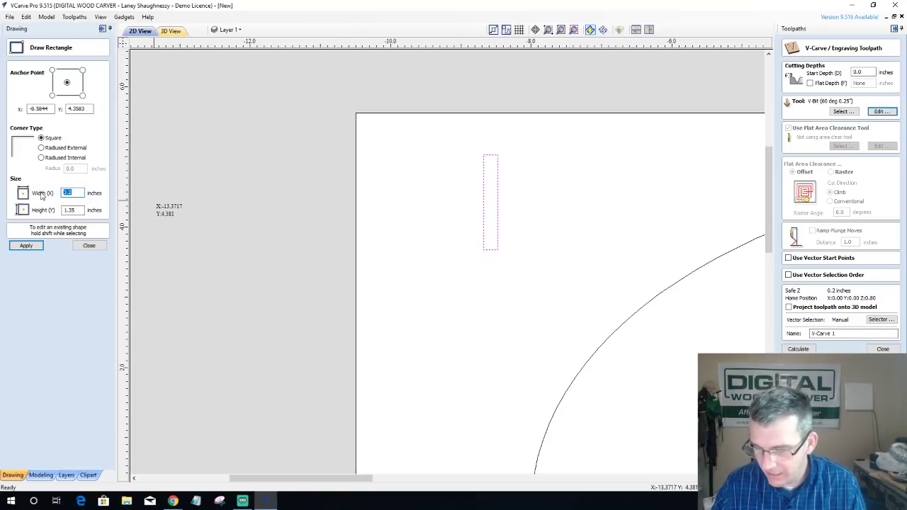
{"action": "type", "text": ".125"}
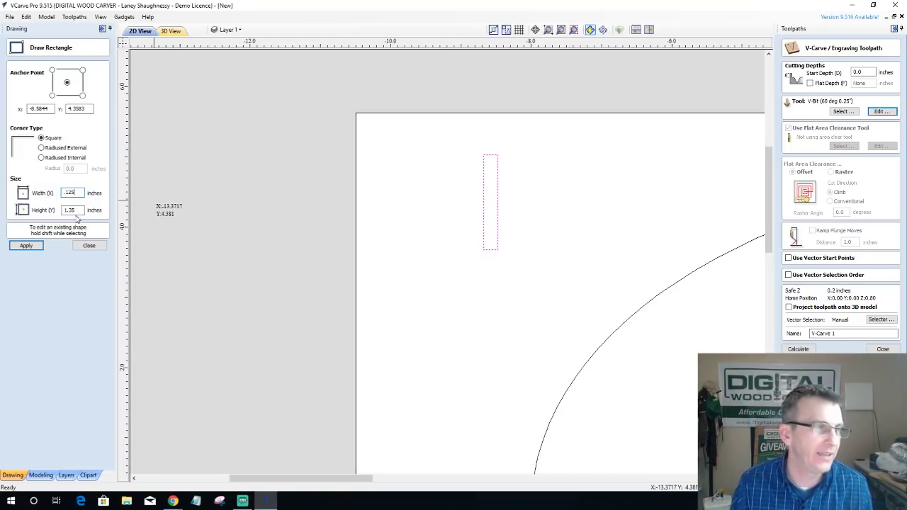
{"action": "key", "text": "Tab"}
{"action": "type", "text": "1"}
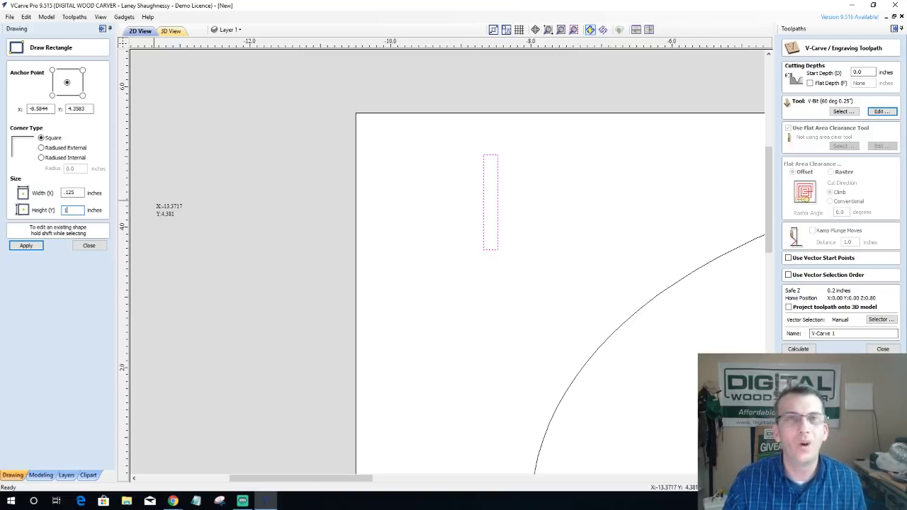
{"action": "left_click", "coordinate": [29, 246]}
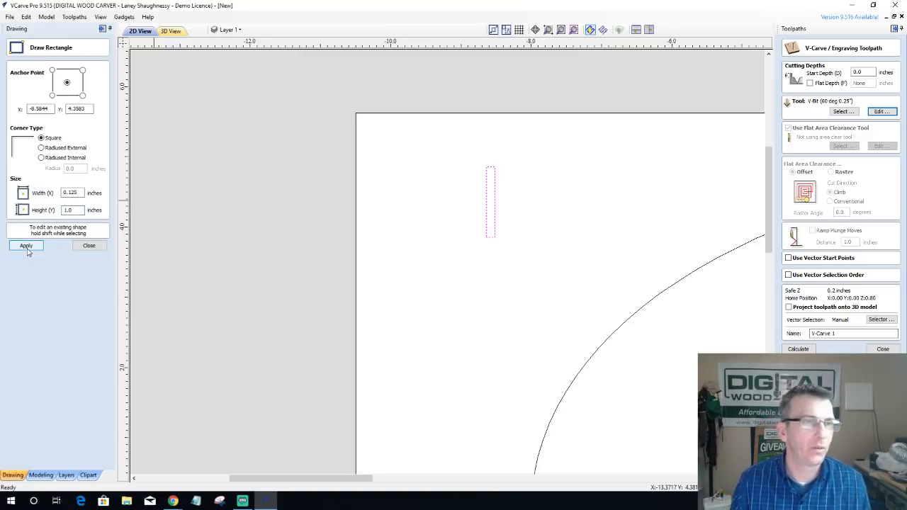
{"action": "scroll", "coordinate": [447, 206], "scroll_direction": "up", "scroll_amount": 3}
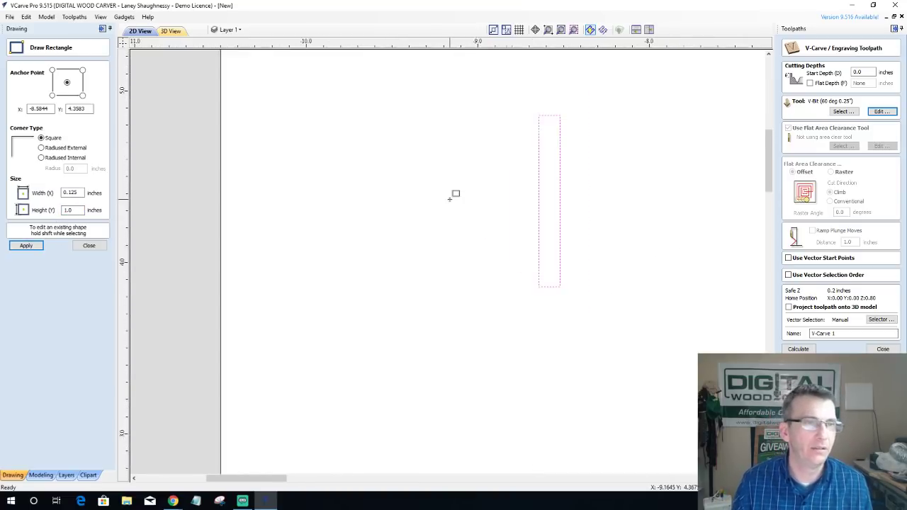
{"action": "left_click", "coordinate": [90, 246]}
Step: Draw a small circle near the rectangle's top with a 0.125 inch diameter
{"action": "left_click", "coordinate": [12, 93]}
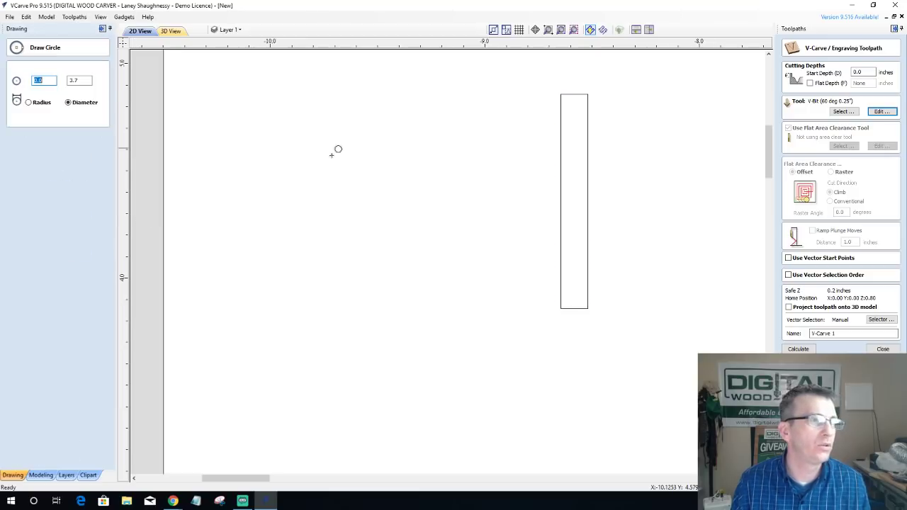
{"action": "left_click_drag", "start_coordinate": [475, 120], "coordinate": [483, 120]}
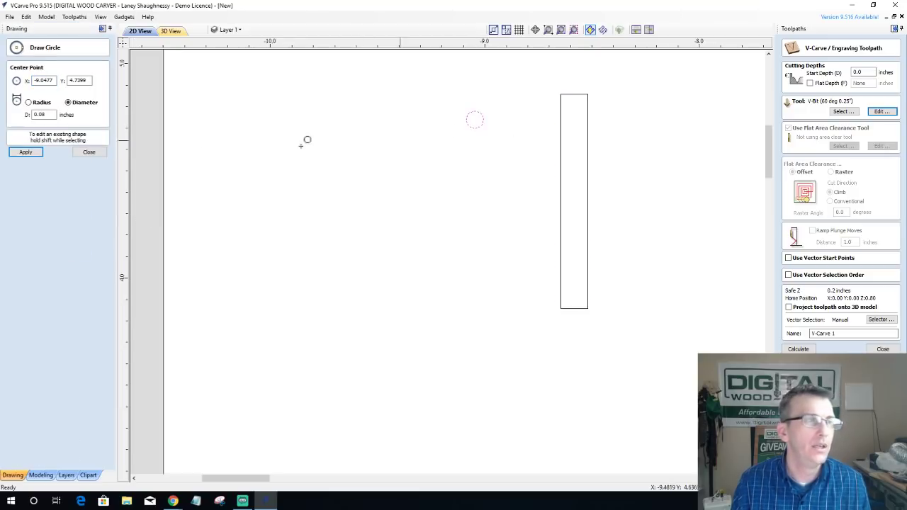
{"action": "double_click", "coordinate": [40, 114]}
{"action": "type", "text": ".125"}
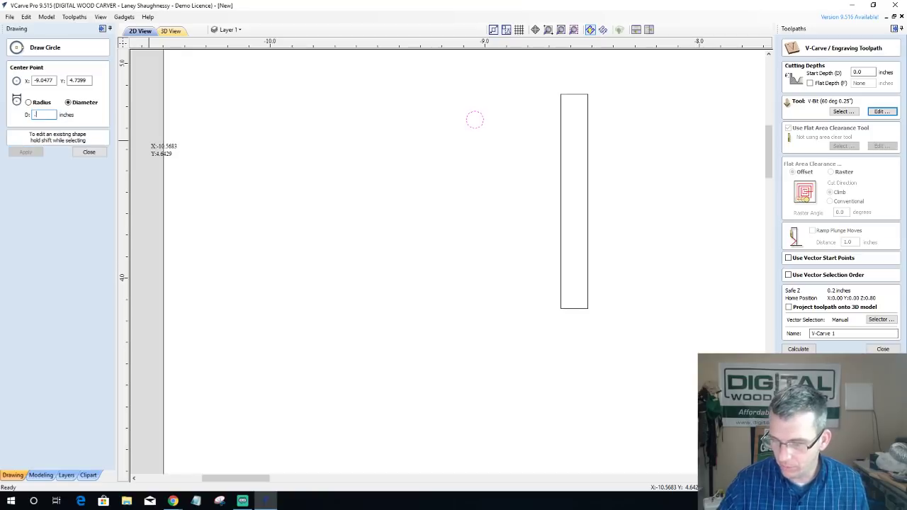
{"action": "left_click", "coordinate": [20, 152]}
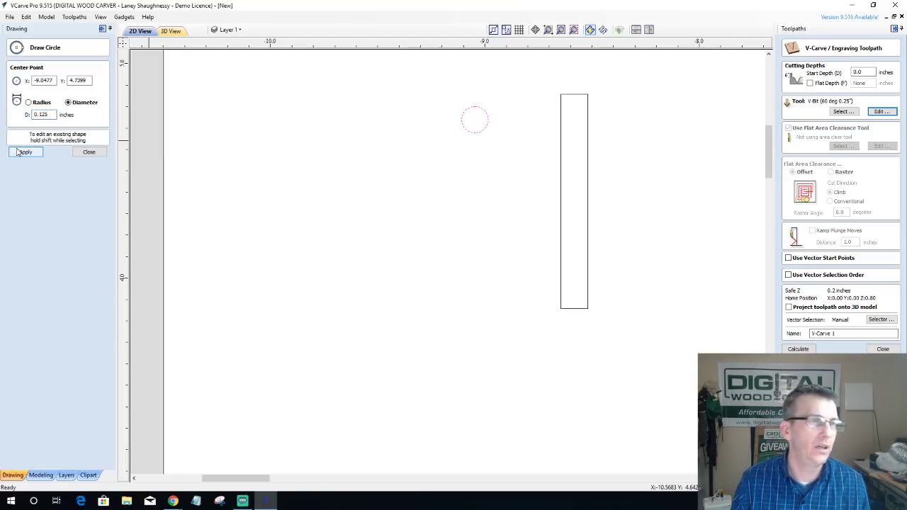
{"action": "left_click", "coordinate": [90, 152]}
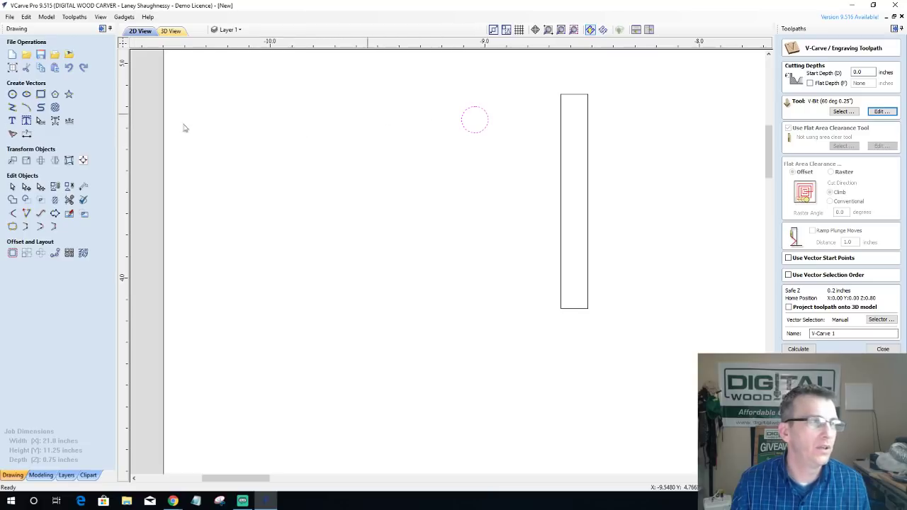
Step: Confirm in Set Size that the circle measures 0.125 inch across
{"action": "left_click", "coordinate": [26, 160]}
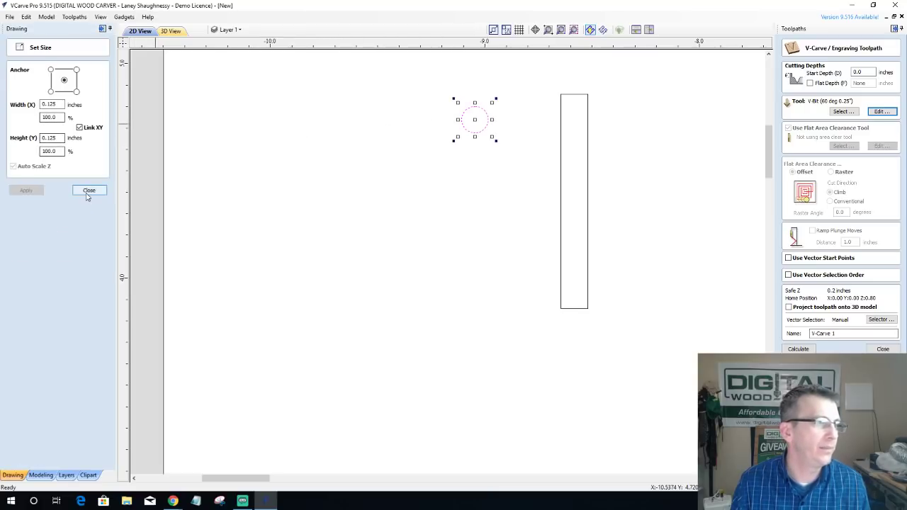
{"action": "left_click", "coordinate": [89, 191]}
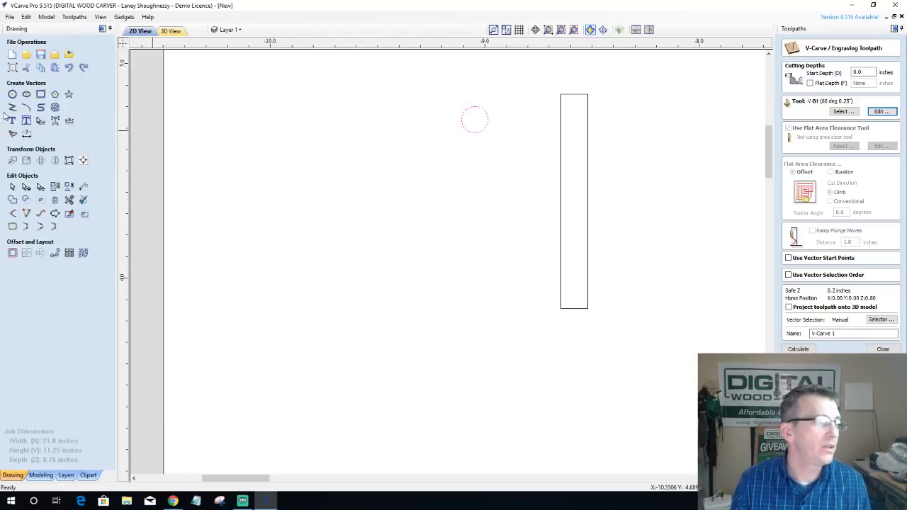
{"action": "left_click", "coordinate": [12, 107]}
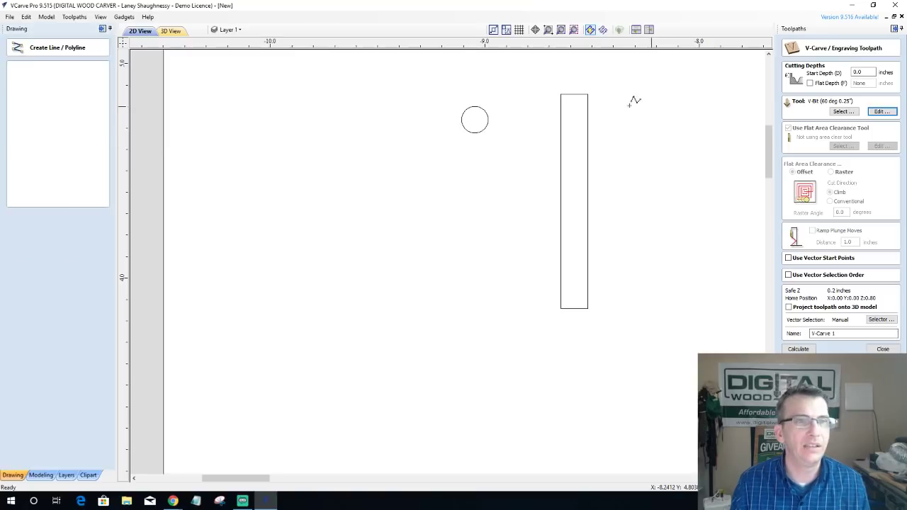
Step: Draw a vertical centerline from the rectangle's top edge to its bottom edge
{"action": "left_click", "coordinate": [574, 93]}
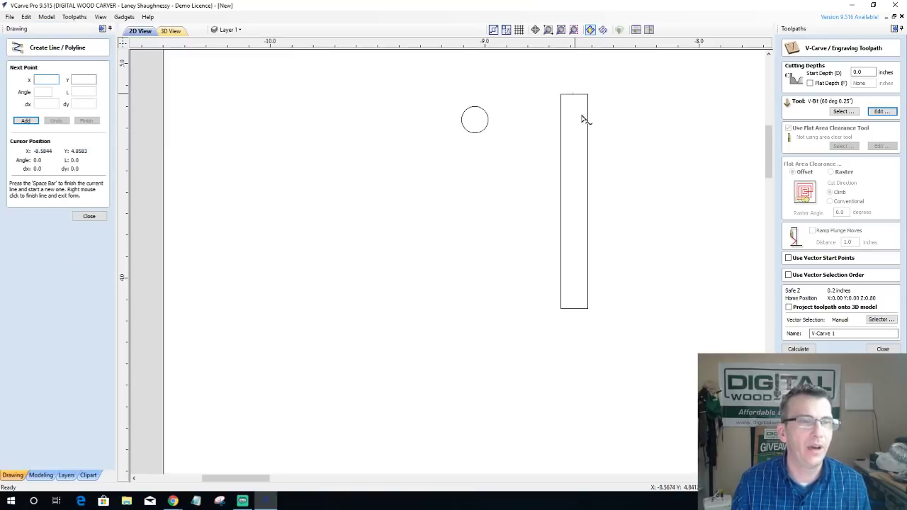
{"action": "left_click", "coordinate": [575, 307]}
{"action": "key", "text": "space"}
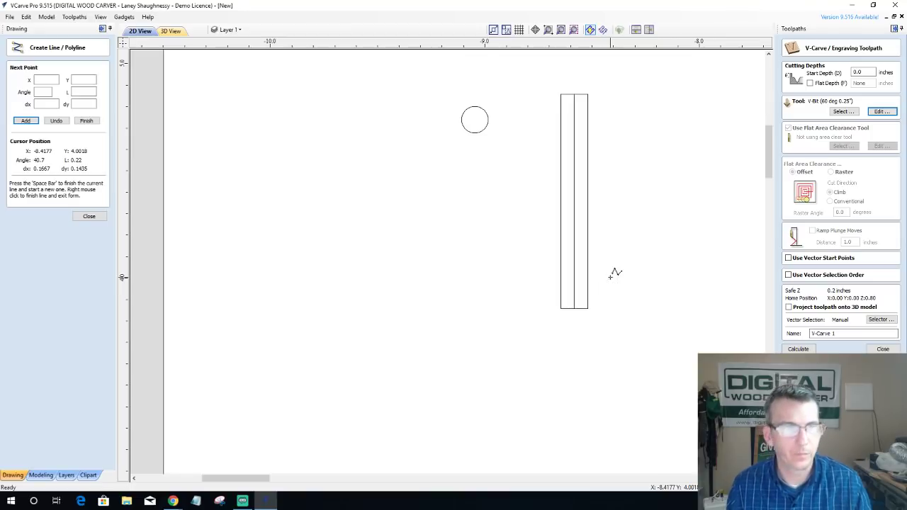
{"action": "left_click", "coordinate": [88, 217]}
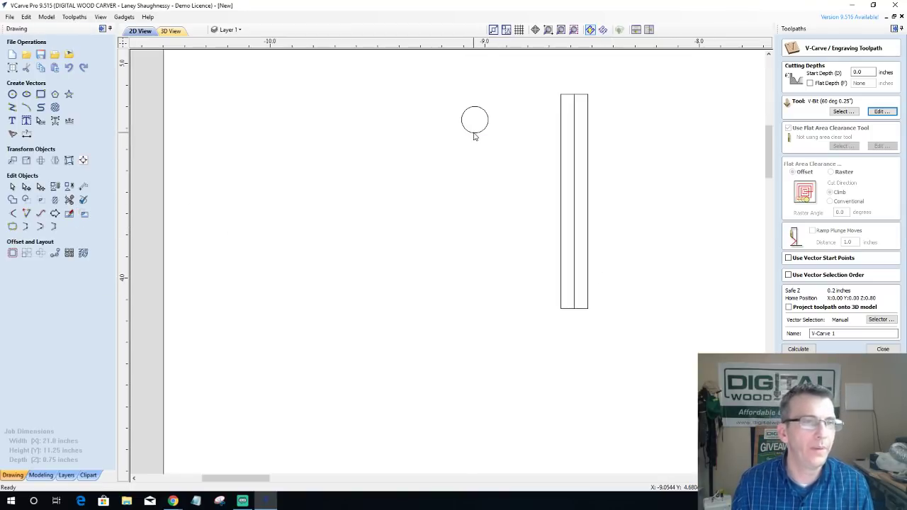
Step: Move the small circle lower, then select all three circles plus the rectangle
{"action": "left_click", "coordinate": [474, 134]}
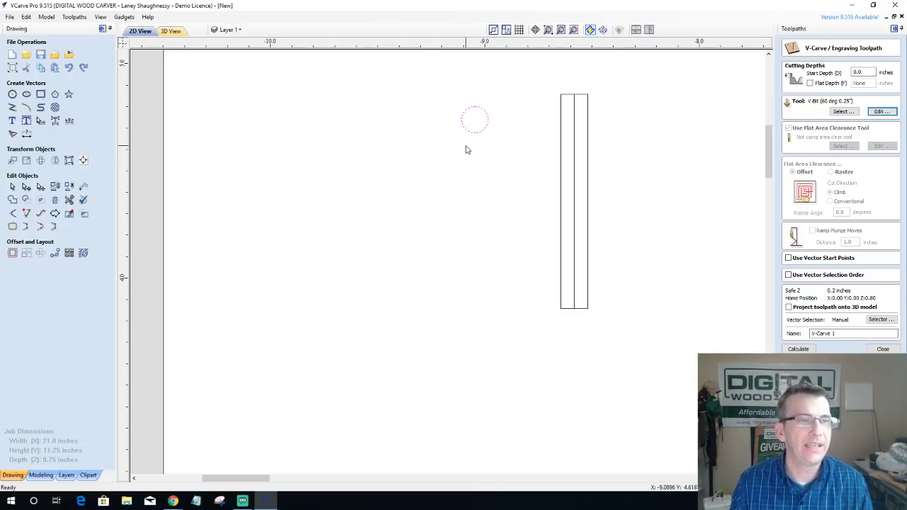
{"action": "left_click", "coordinate": [473, 133]}
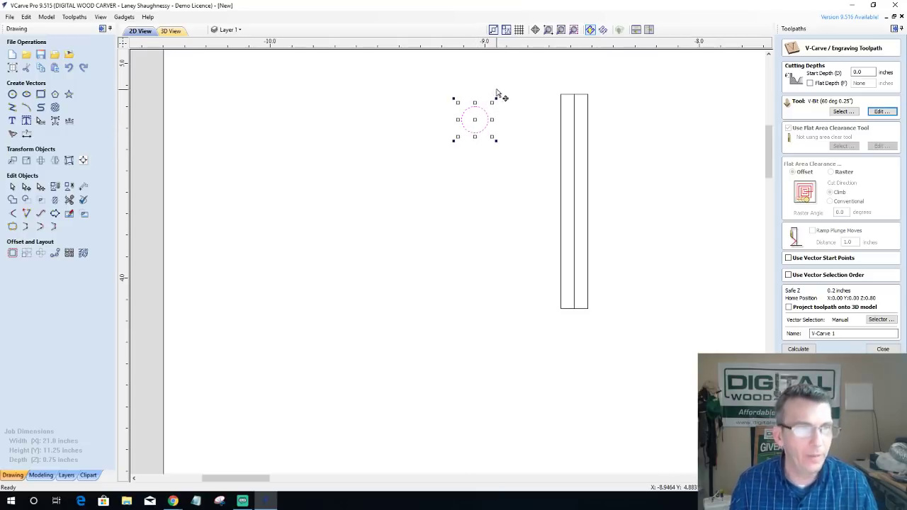
{"action": "mouse_move", "coordinate": [478, 117]}
{"action": "left_mouse_down"}
{"action": "mouse_move", "coordinate": [479, 174]}
{"action": "mouse_move", "coordinate": [478, 108]}
{"action": "left_mouse_up"}
{"action": "left_click", "coordinate": [348, 277]}
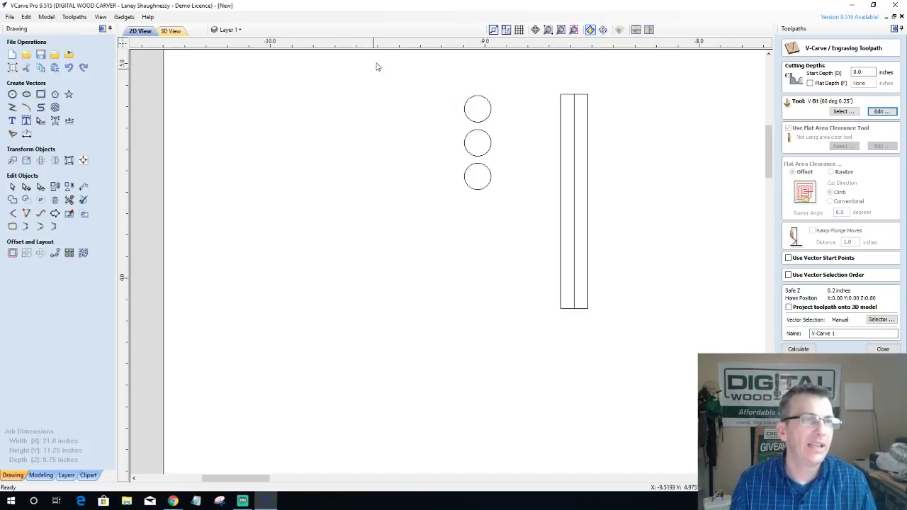
{"action": "left_click_drag", "start_coordinate": [382, 70], "coordinate": [533, 227]}
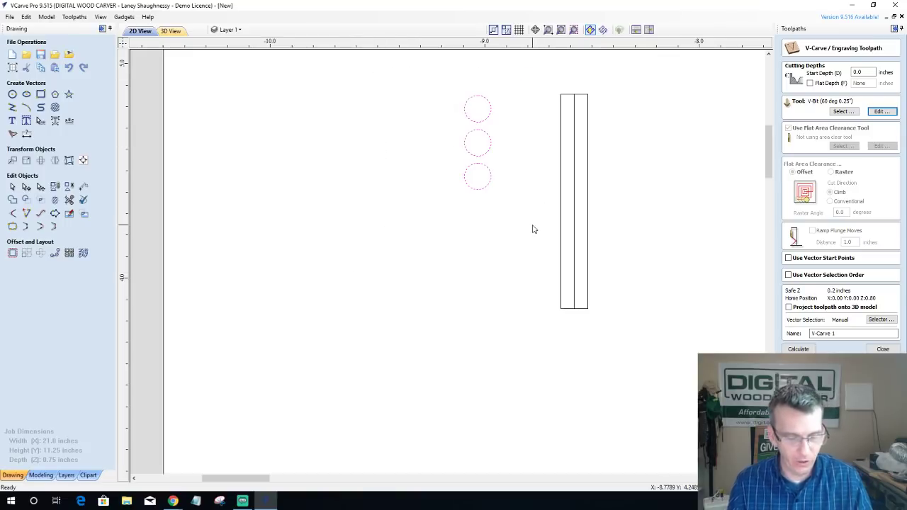
{"action": "left_click", "coordinate": [560, 179], "text": "shift"}
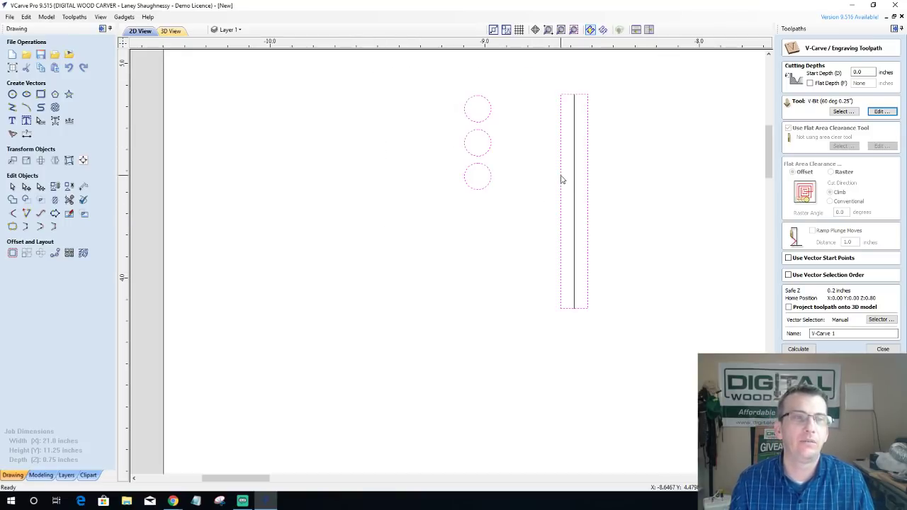
Step: Align the circles to the rectangle's centre and space them vertically inside the last vector
{"action": "left_click", "coordinate": [83, 161]}
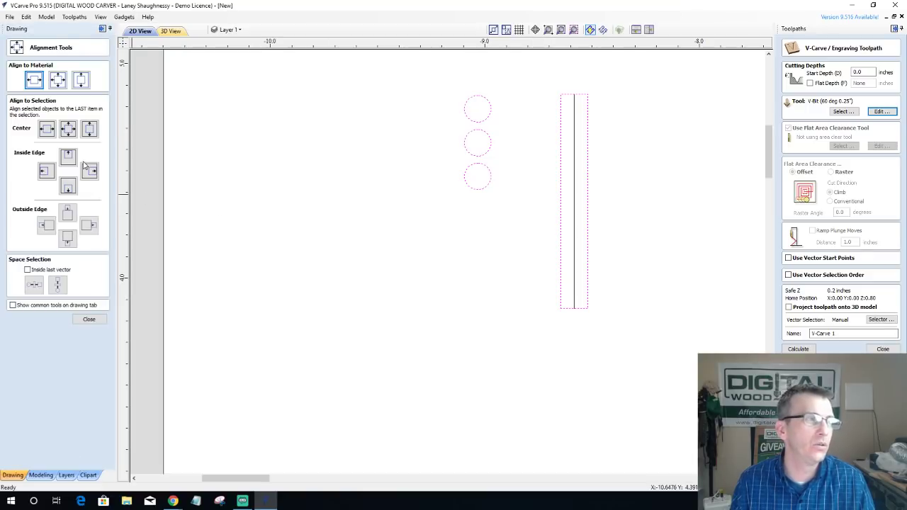
{"action": "left_click", "coordinate": [69, 129]}
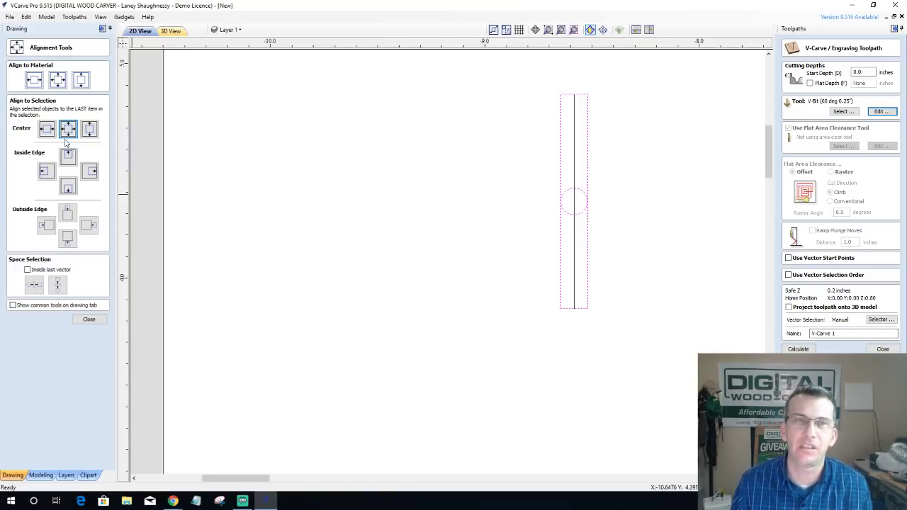
{"action": "left_click", "coordinate": [30, 271]}
{"action": "left_click", "coordinate": [59, 285]}
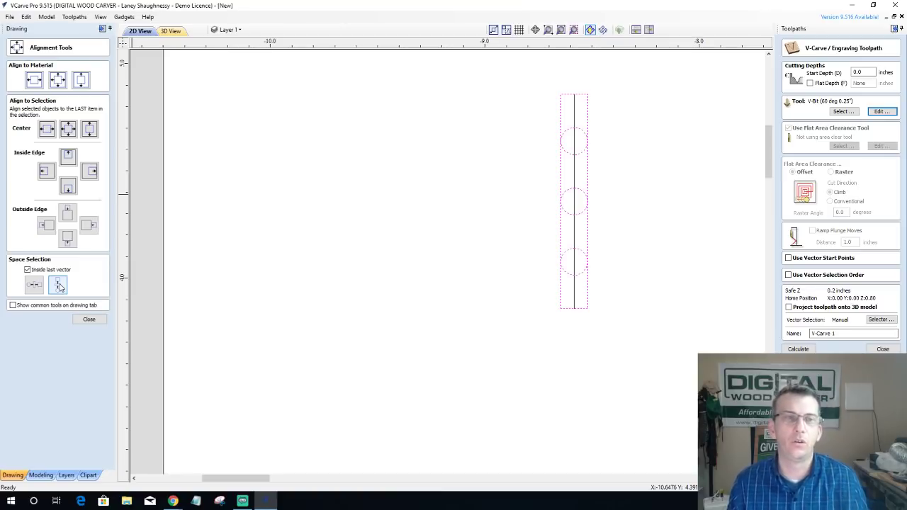
{"action": "left_click", "coordinate": [89, 319]}
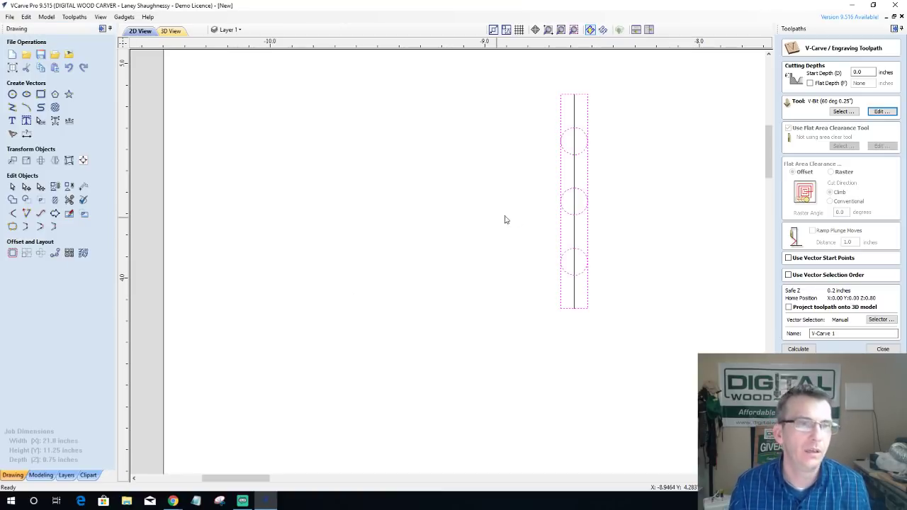
Step: Marquee-select the rectangle, centreline and three circles of the tick mark
{"action": "left_click", "coordinate": [561, 177]}
{"action": "left_click_drag", "start_coordinate": [513, 91], "coordinate": [621, 269]}
{"action": "left_click", "coordinate": [469, 112]}
{"action": "left_click_drag", "start_coordinate": [536, 105], "coordinate": [615, 287]}
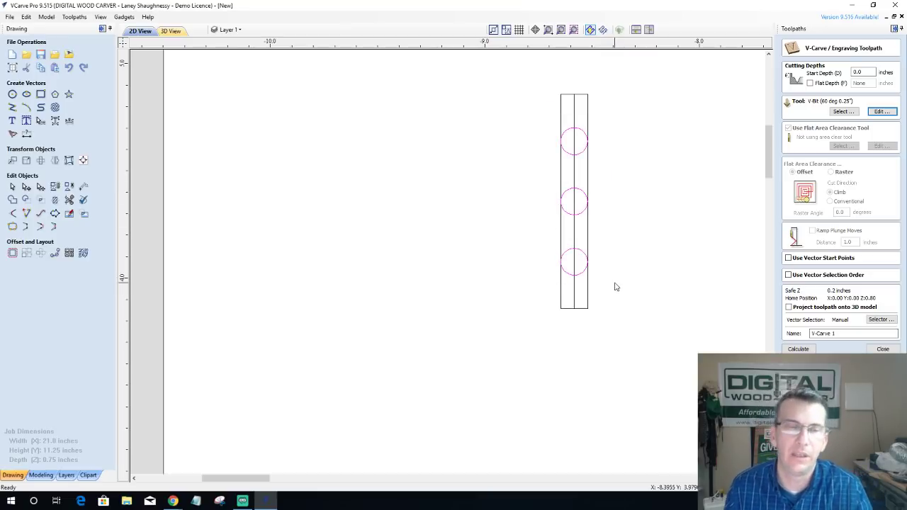
{"action": "left_click", "coordinate": [539, 242]}
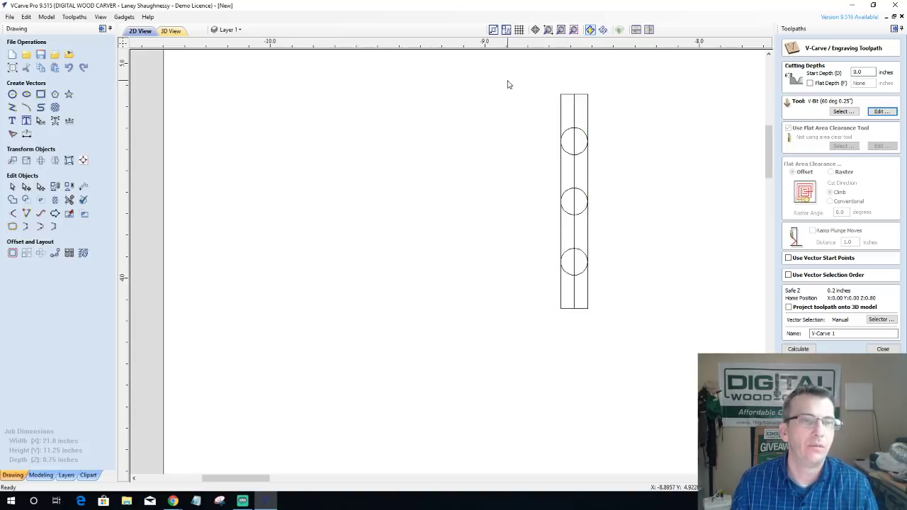
{"action": "left_click_drag", "start_coordinate": [505, 84], "coordinate": [645, 347]}
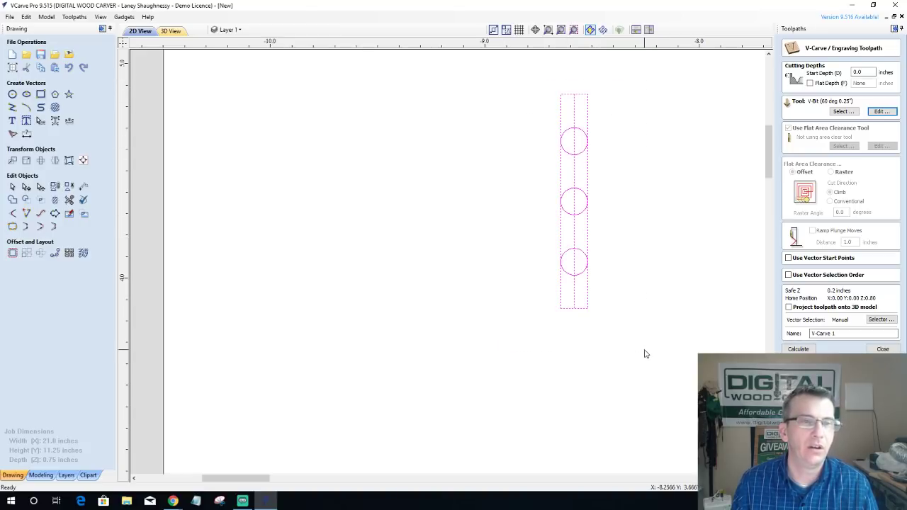
Step: Zoom out to show the 16.0 x 9.6 inch ellipse, then select the tick mark and the ellipse
{"action": "scroll", "coordinate": [608, 325], "scroll_direction": "down", "scroll_amount": 4}
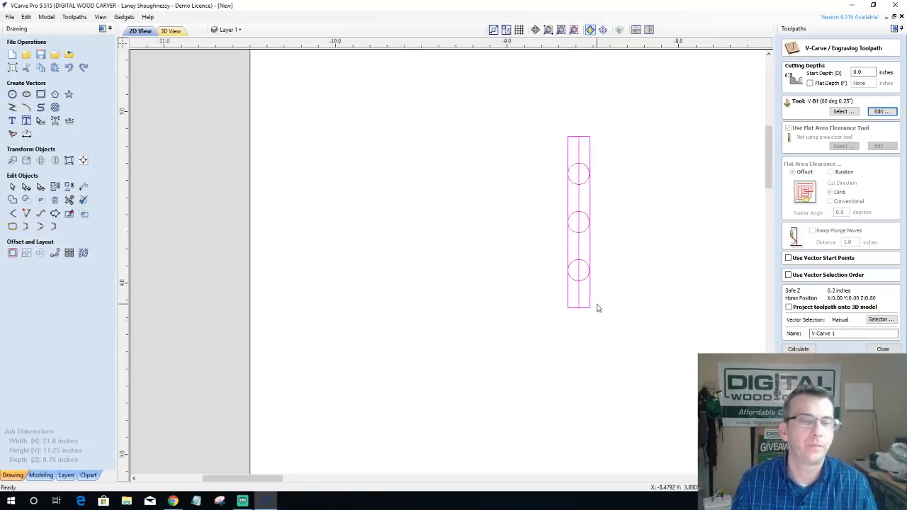
{"action": "scroll", "coordinate": [539, 283], "scroll_direction": "down", "scroll_amount": 2}
{"action": "scroll", "coordinate": [524, 276], "scroll_direction": "down", "scroll_amount": 2}
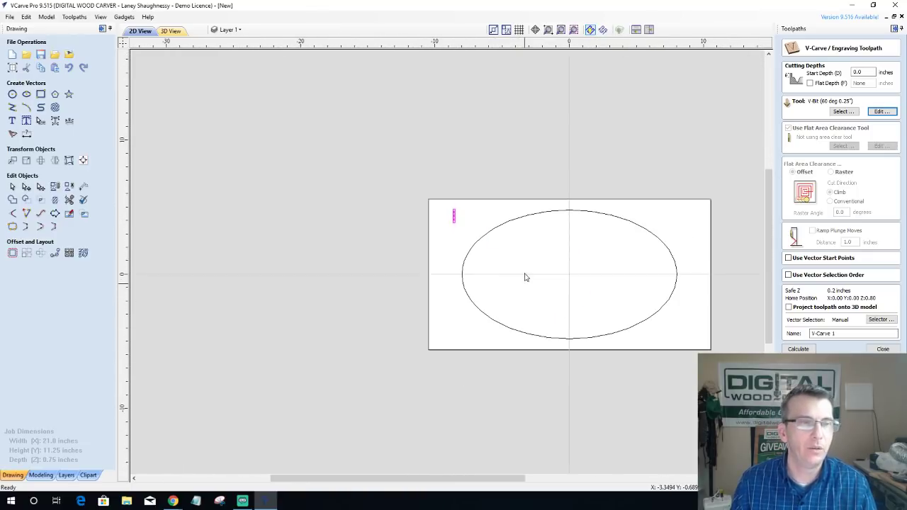
{"action": "scroll", "coordinate": [524, 265], "scroll_direction": "up", "scroll_amount": 3}
{"action": "left_click_drag", "start_coordinate": [330, 115], "coordinate": [377, 187]}
{"action": "left_click", "coordinate": [529, 148]}
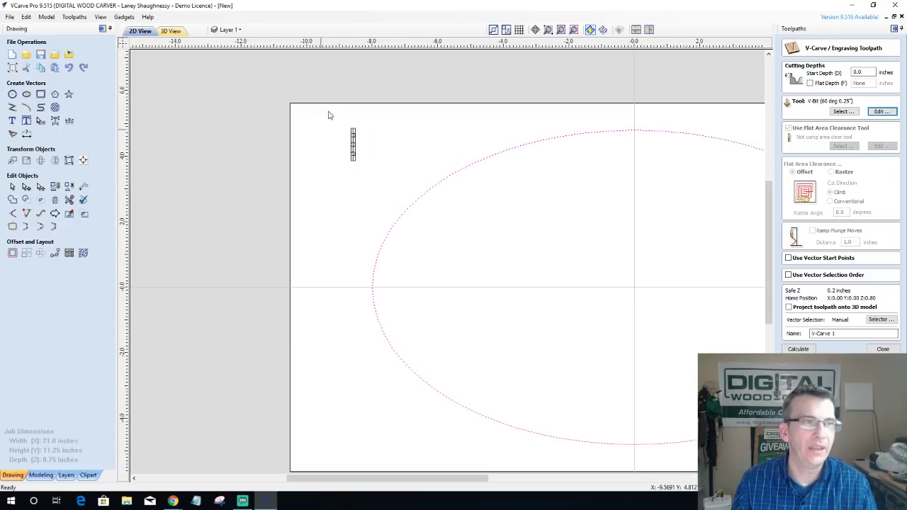
{"action": "left_click_drag", "start_coordinate": [330, 113], "coordinate": [378, 185]}
{"action": "left_click", "coordinate": [479, 162]}
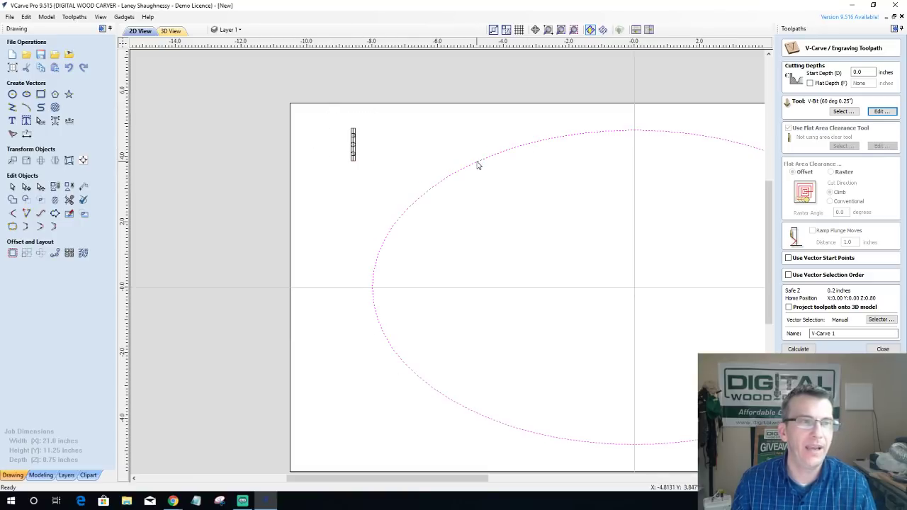
Step: Start Copy Along Vectors with Copy object, the tick mark and ellipse selected, set to Number of copies
{"action": "left_click", "coordinate": [56, 256]}
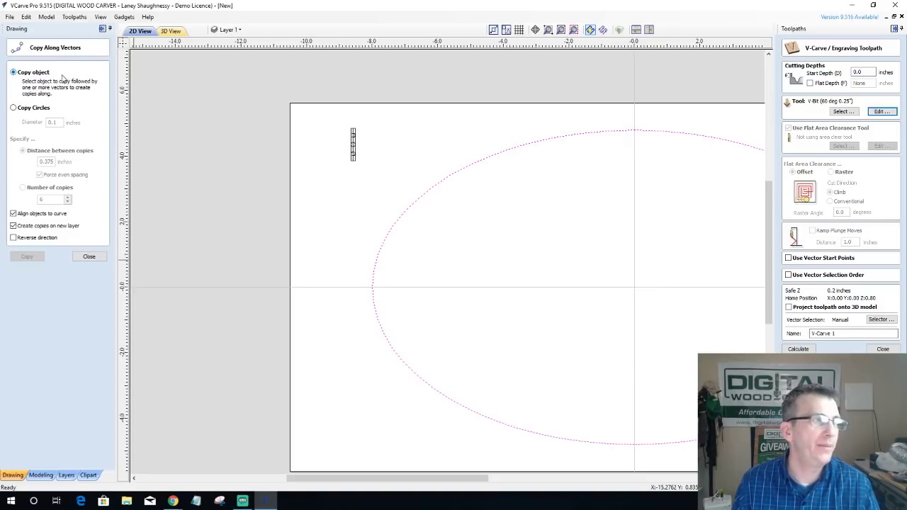
{"action": "left_click", "coordinate": [13, 108]}
{"action": "left_click", "coordinate": [13, 72]}
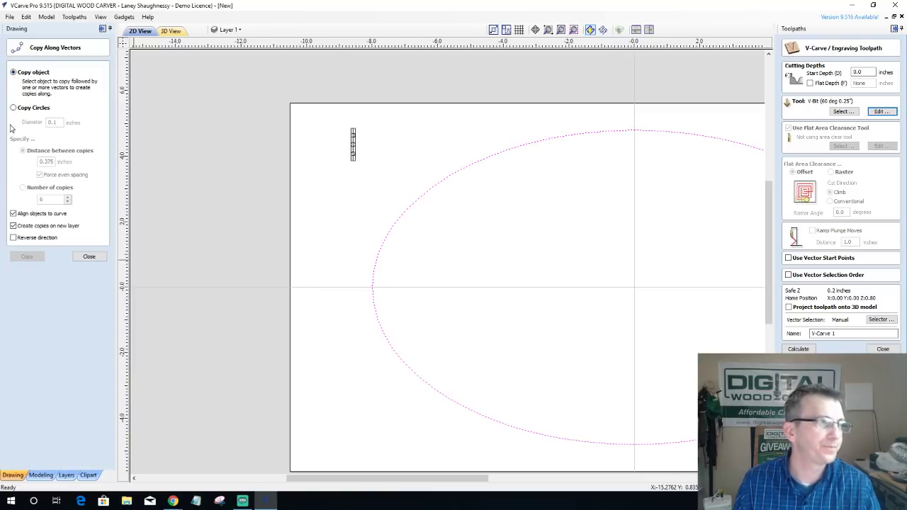
{"action": "left_click", "coordinate": [316, 112]}
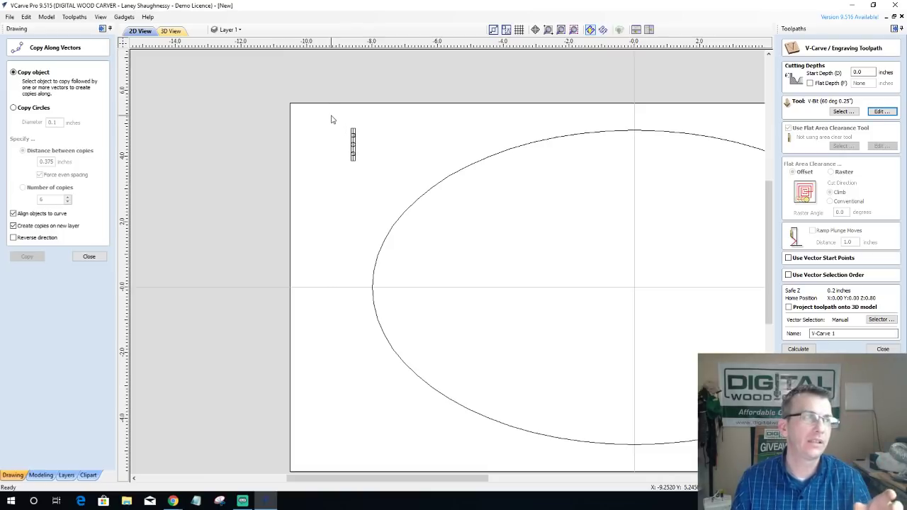
{"action": "left_click_drag", "start_coordinate": [331, 120], "coordinate": [375, 183]}
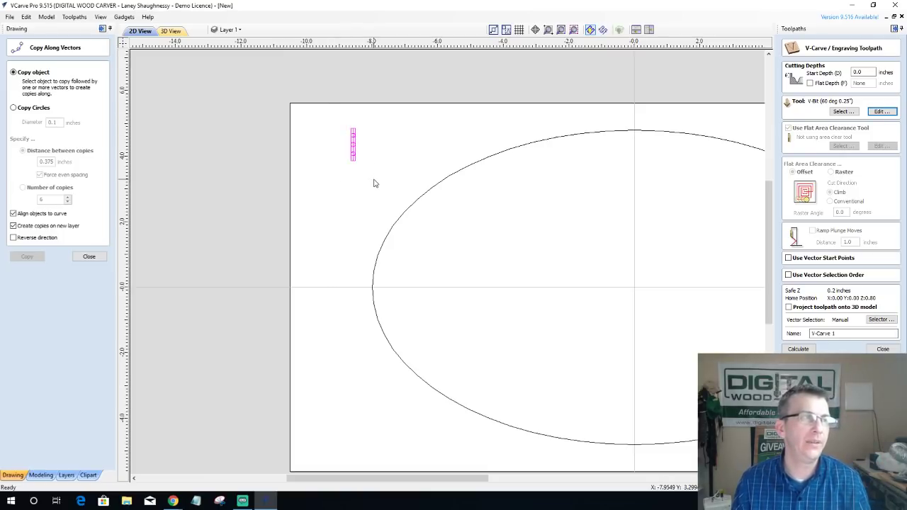
{"action": "left_click", "coordinate": [428, 193], "text": "shift"}
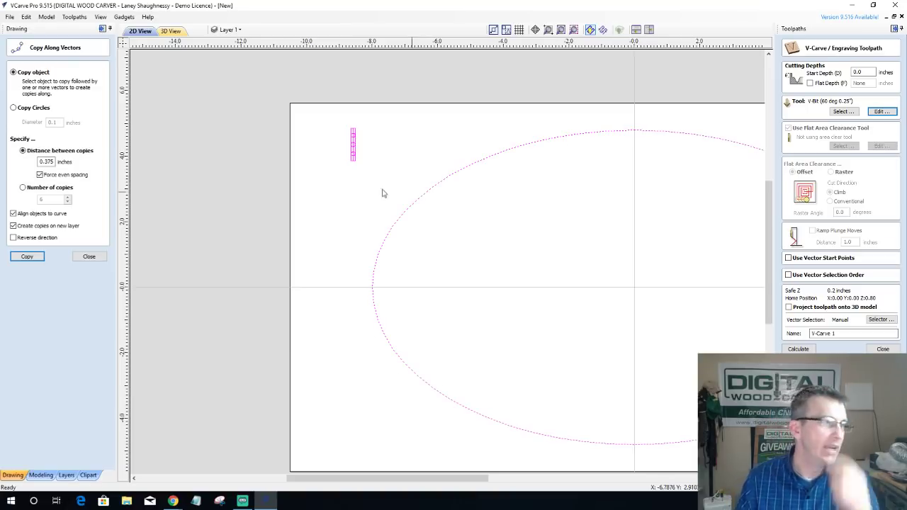
{"action": "left_click", "coordinate": [24, 188]}
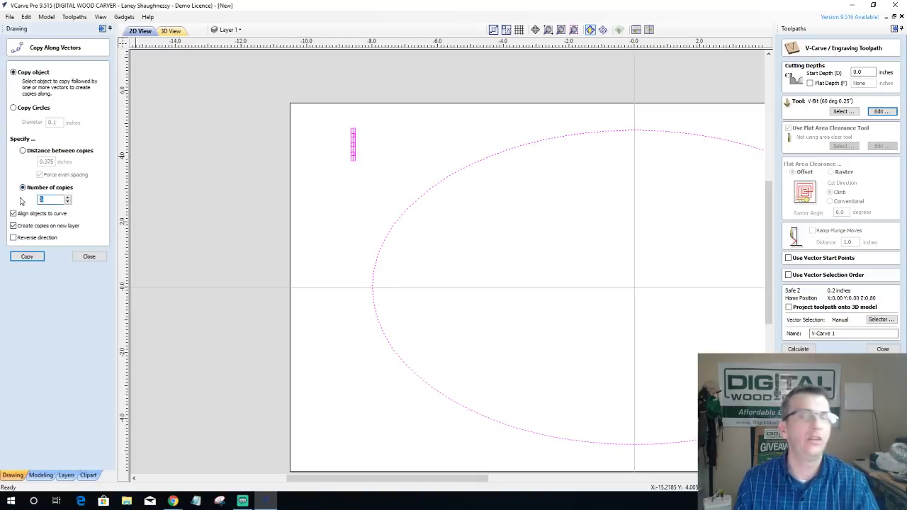
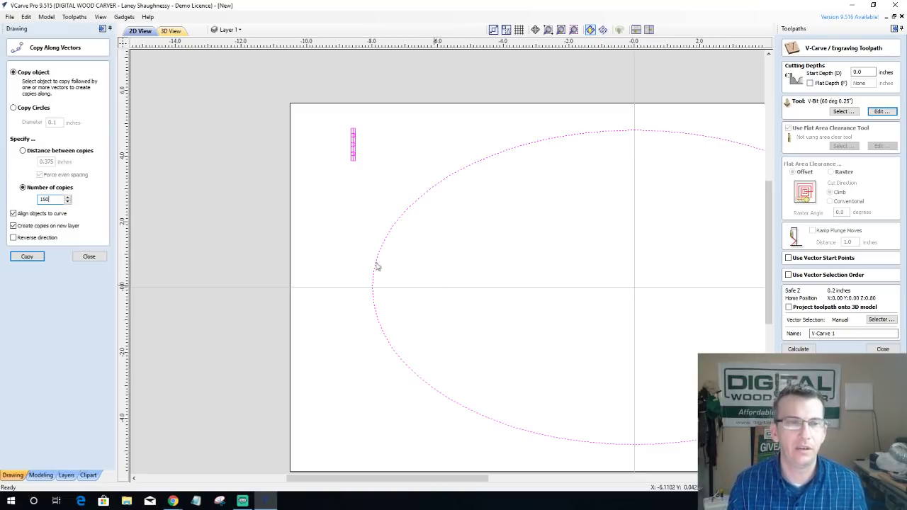
Step: Generate 150 curve-aligned copies of the tie around the ellipse and close Copy Along Vectors
{"action": "scroll", "coordinate": [376, 263], "scroll_direction": "down", "scroll_amount": 3}
{"action": "scroll", "coordinate": [415, 281], "scroll_direction": "up", "scroll_amount": 1}
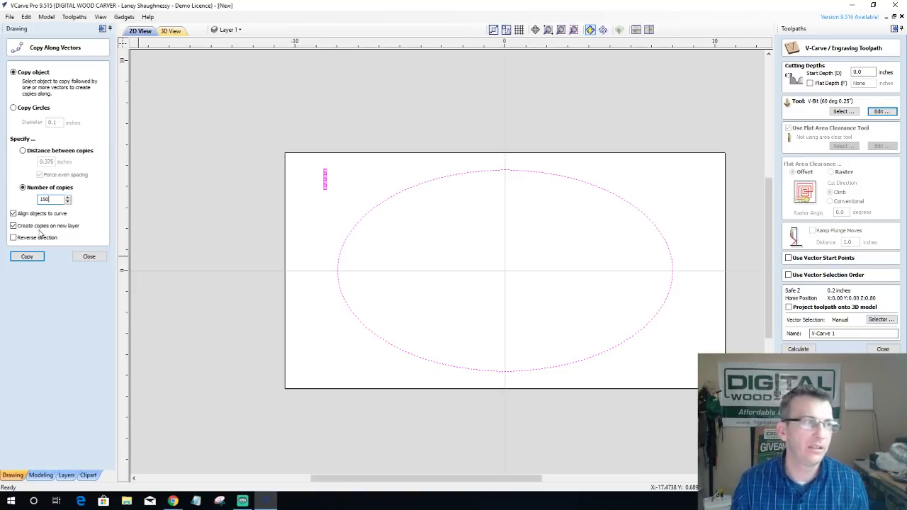
{"action": "left_click", "coordinate": [28, 256]}
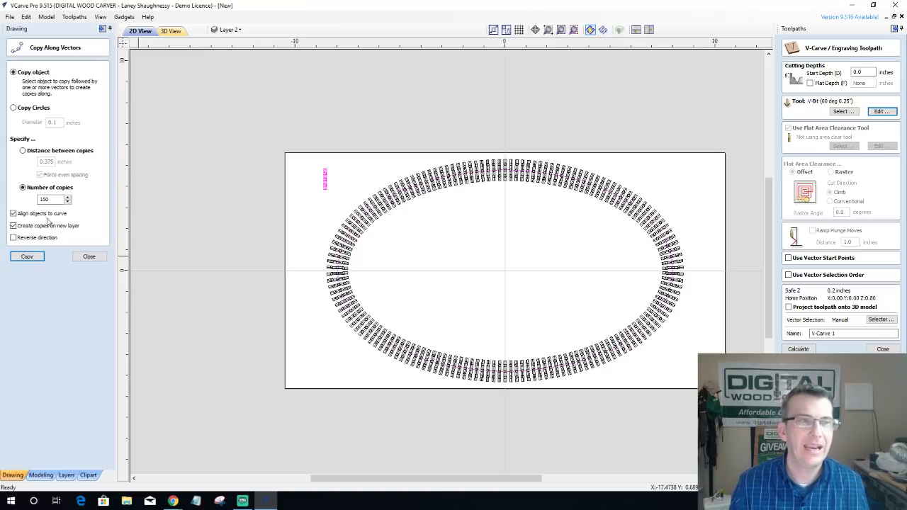
{"action": "scroll", "coordinate": [56, 233], "scroll_direction": "up", "scroll_amount": 2}
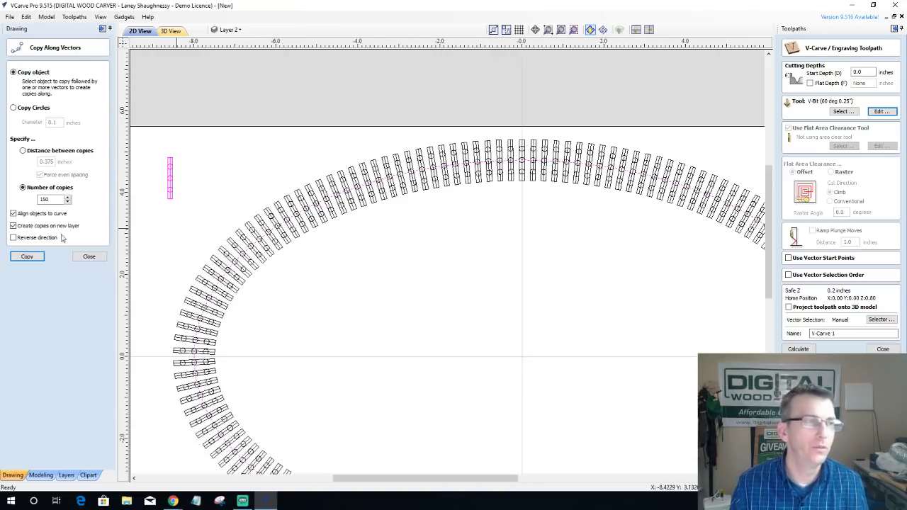
{"action": "left_click", "coordinate": [89, 256]}
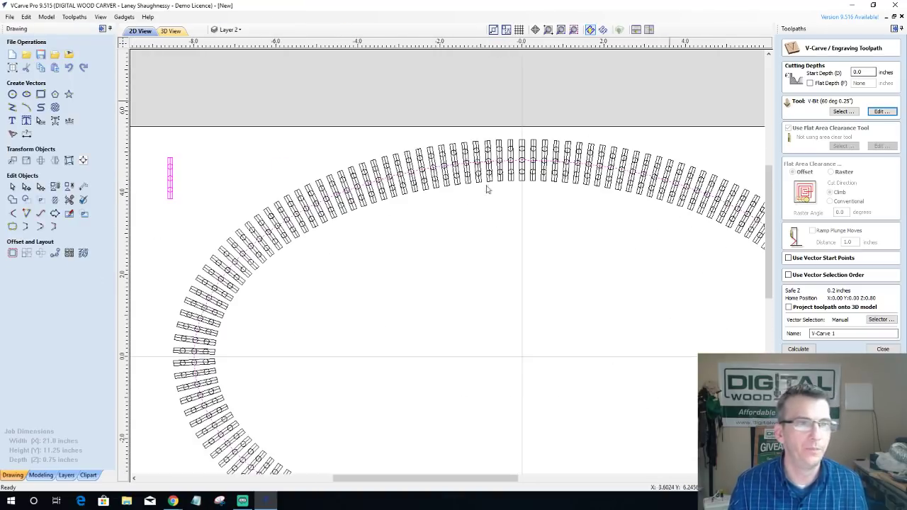
Step: Delete the rectangle outline of the overlapping tie near the top of the oval
{"action": "left_click", "coordinate": [466, 219]}
{"action": "scroll", "coordinate": [505, 141], "scroll_direction": "up", "scroll_amount": 3}
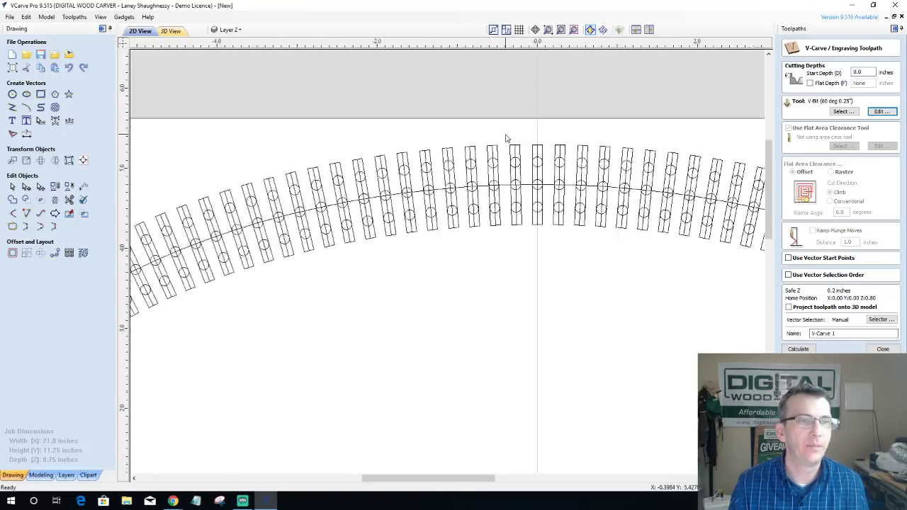
{"action": "left_click", "coordinate": [514, 171]}
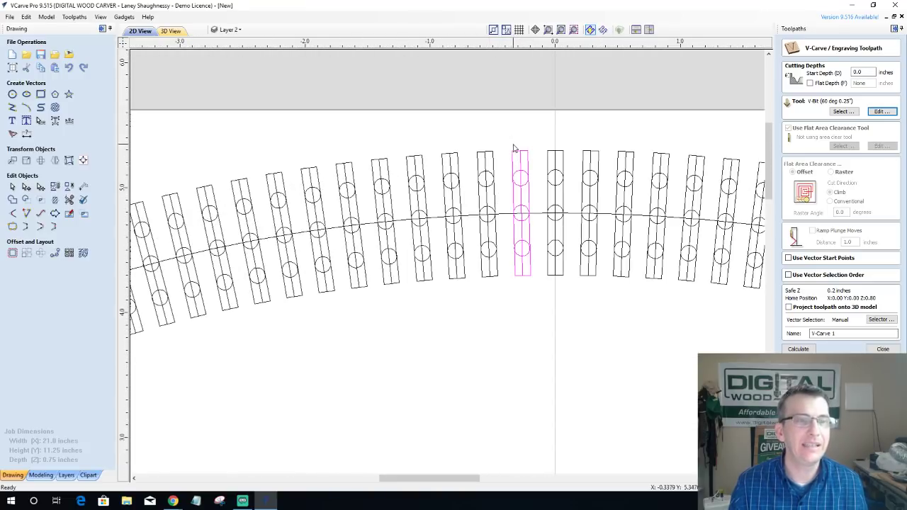
{"action": "scroll", "coordinate": [531, 148], "scroll_direction": "down", "scroll_amount": 2}
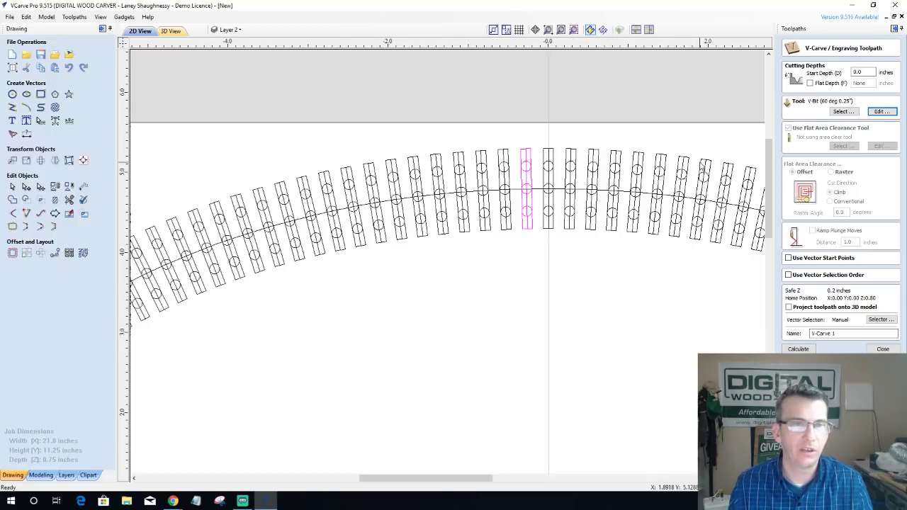
{"action": "left_click", "coordinate": [701, 167]}
{"action": "left_click", "coordinate": [502, 153]}
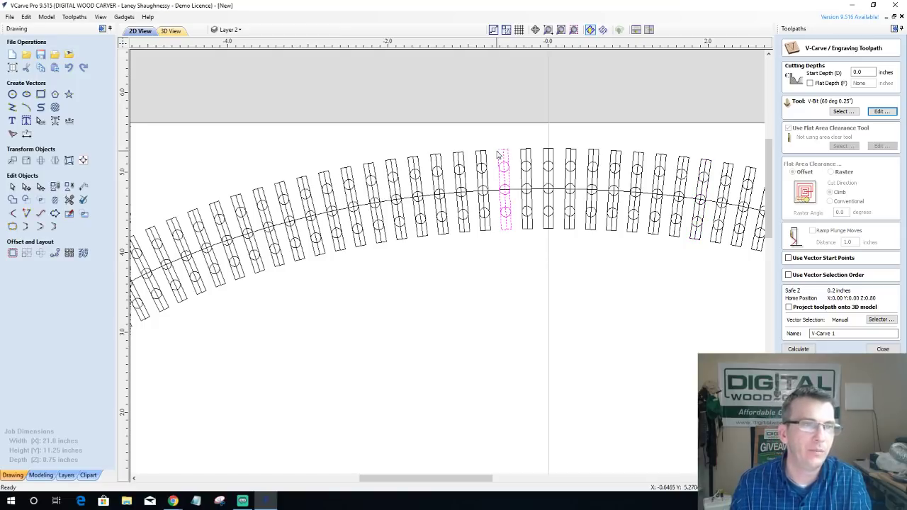
{"action": "left_click", "coordinate": [498, 154]}
{"action": "left_click", "coordinate": [497, 153]}
{"action": "left_click", "coordinate": [498, 160]}
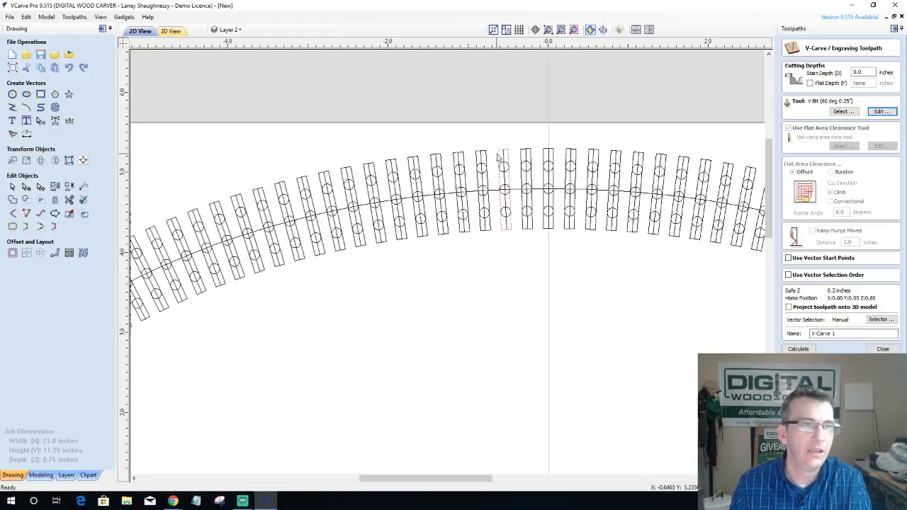
{"action": "key", "text": "Delete"}
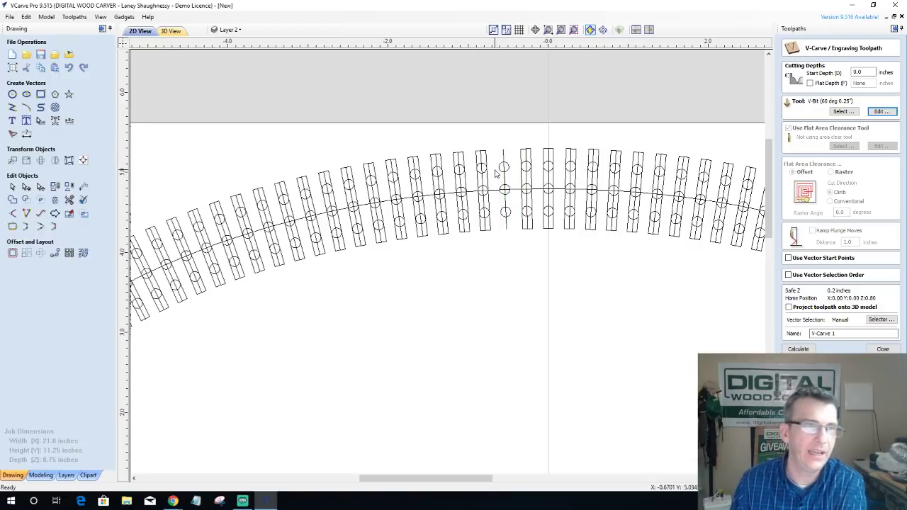
Step: Delete that tie's three holes and box-select the ties to its right
{"action": "left_click", "coordinate": [500, 173]}
{"action": "key", "text": "Delete"}
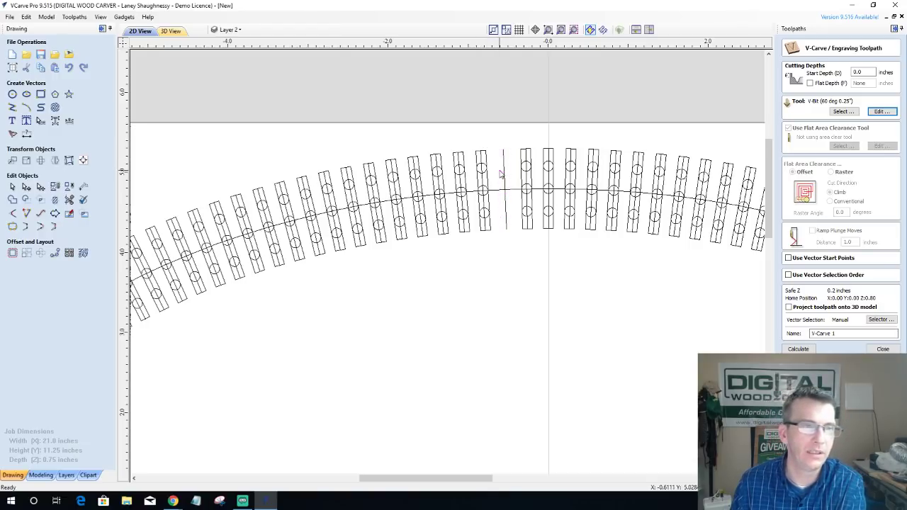
{"action": "scroll", "coordinate": [512, 175], "scroll_direction": "down", "scroll_amount": 1}
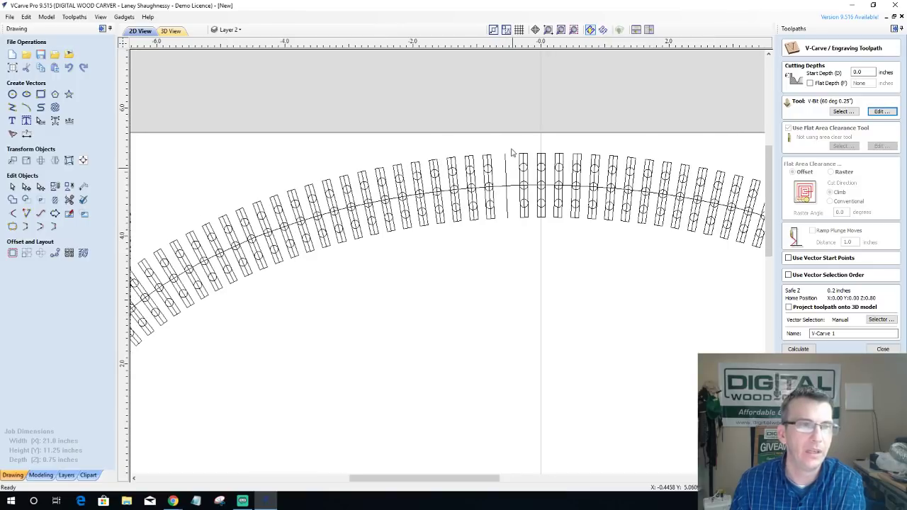
{"action": "left_click_drag", "start_coordinate": [512, 147], "coordinate": [638, 230]}
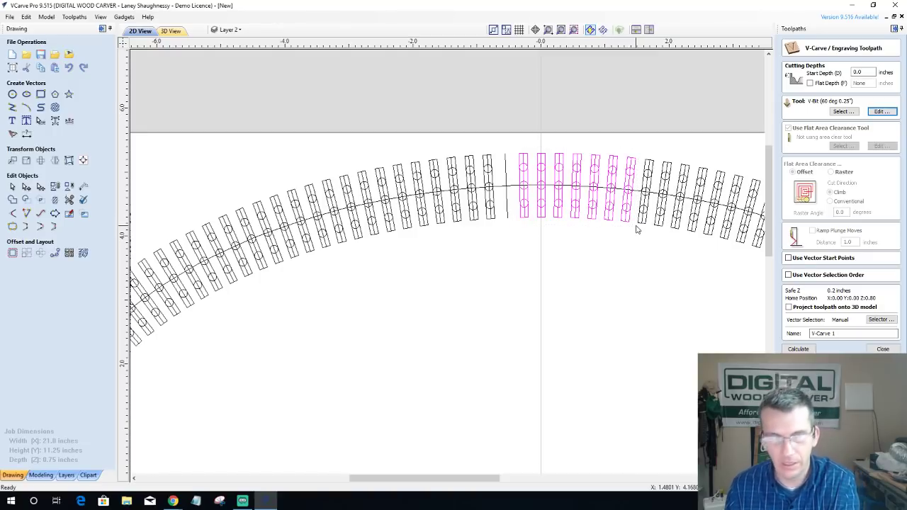
Step: Delete the selected run of ties, then undo to restore them in the gap
{"action": "key", "text": "Delete"}
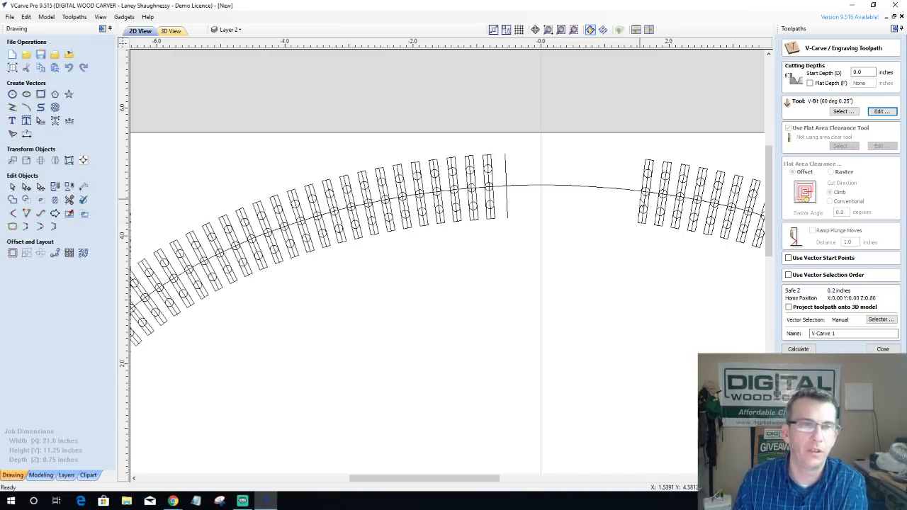
{"action": "left_click", "coordinate": [637, 203]}
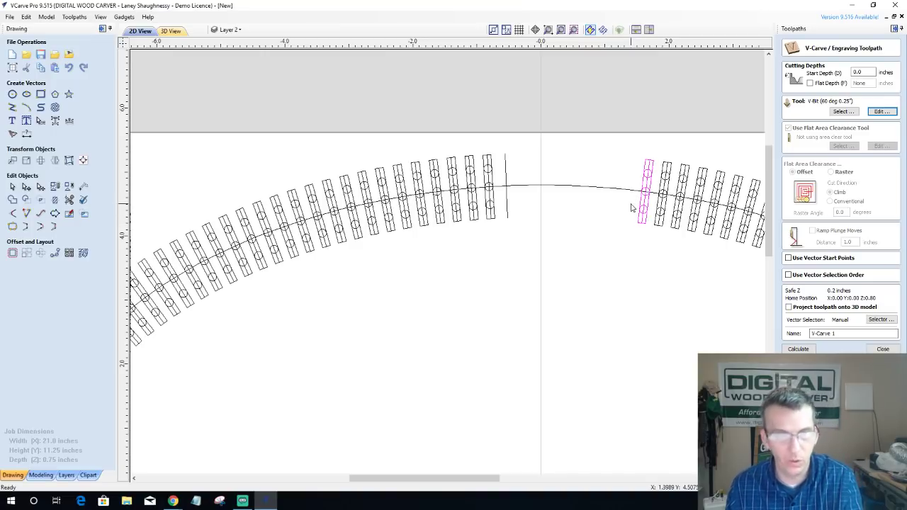
{"action": "left_click", "coordinate": [613, 208]}
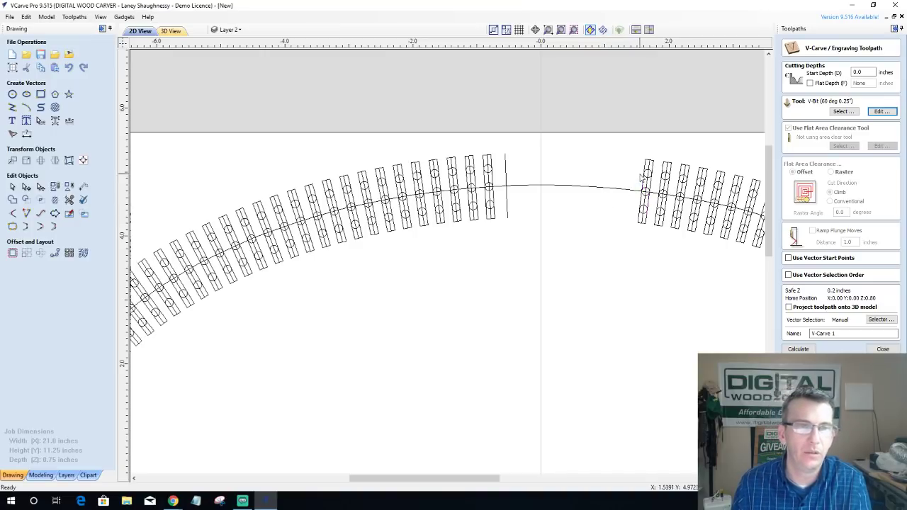
{"action": "left_click", "coordinate": [645, 182]}
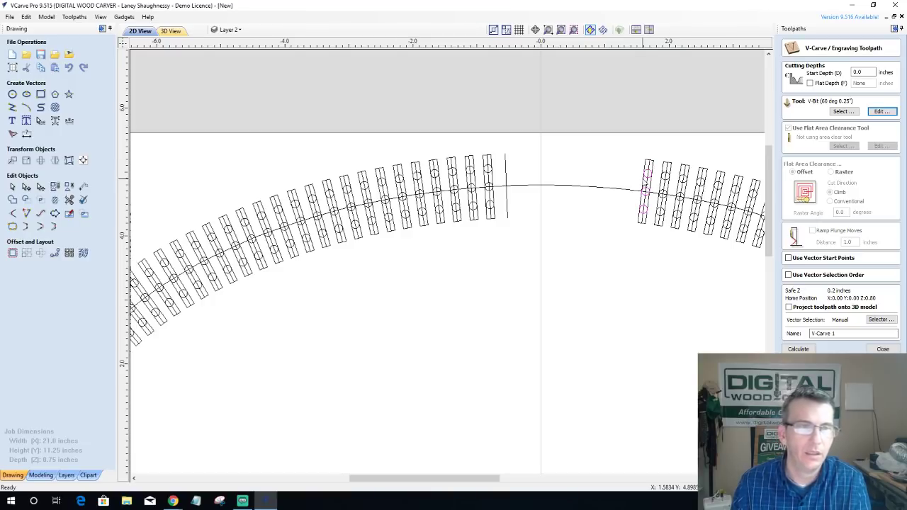
{"action": "left_click", "coordinate": [664, 175]}
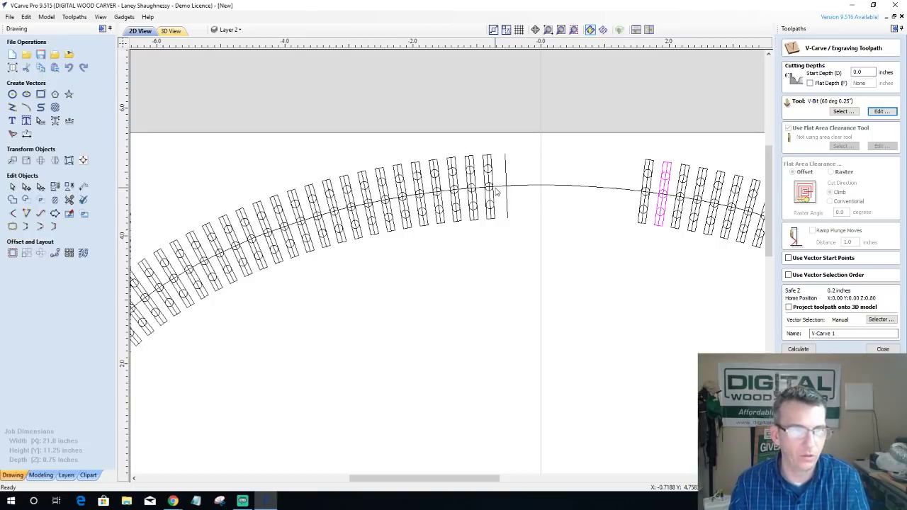
{"action": "key", "text": "ctrl+z"}
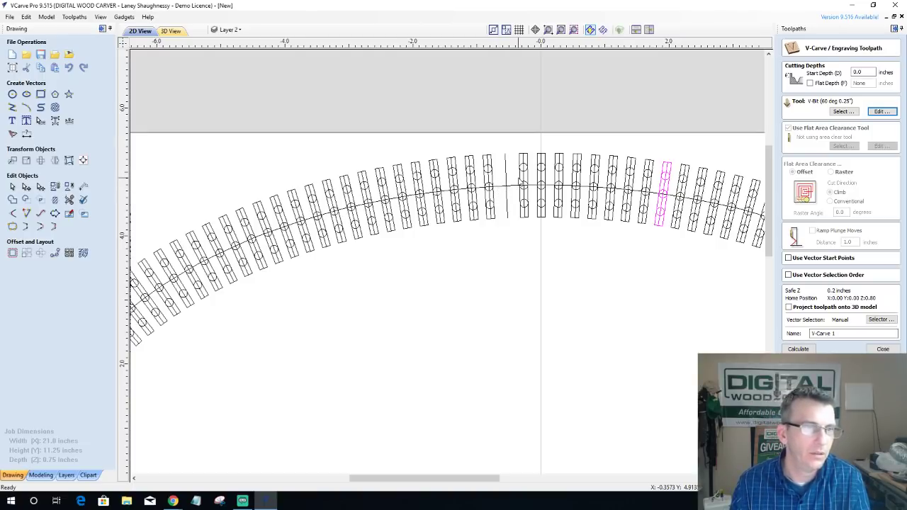
Step: Select the rectangle outline of the tie right of the centre line, then box-select ties beyond it
{"action": "left_click", "coordinate": [521, 183]}
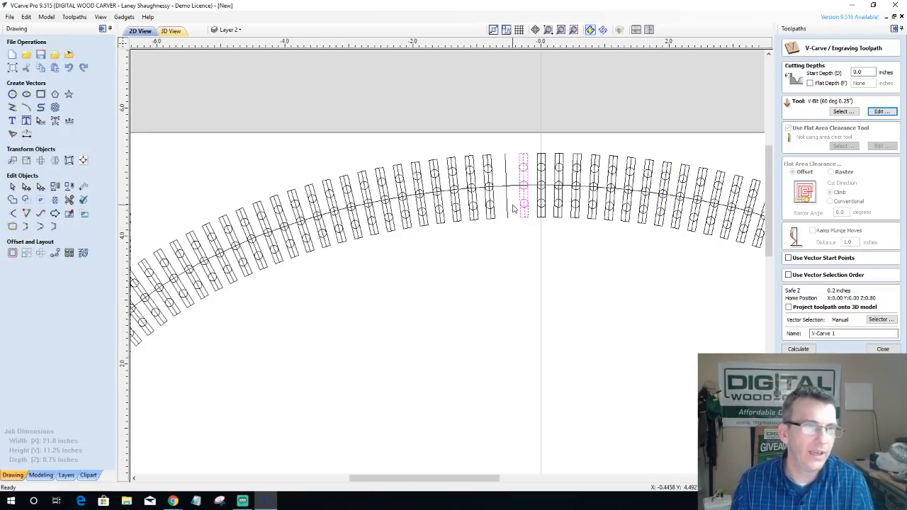
{"action": "left_click", "coordinate": [516, 207]}
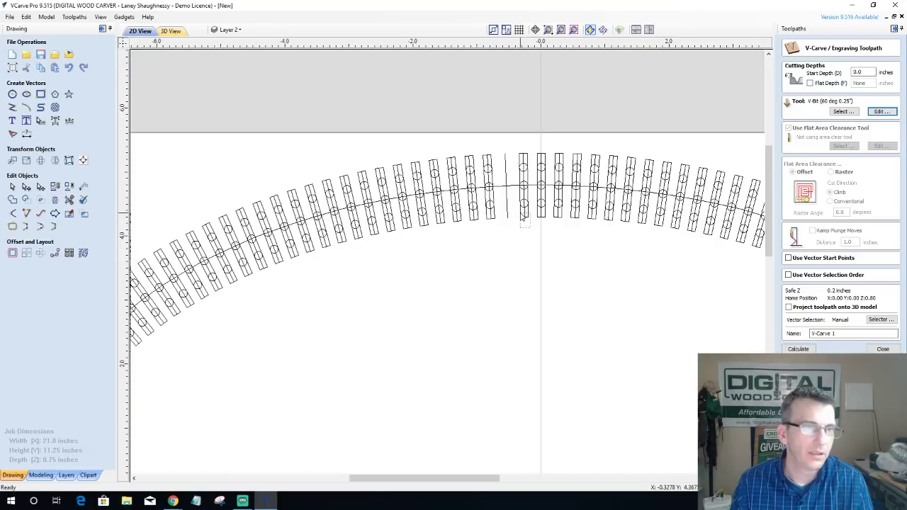
{"action": "left_click", "coordinate": [519, 216]}
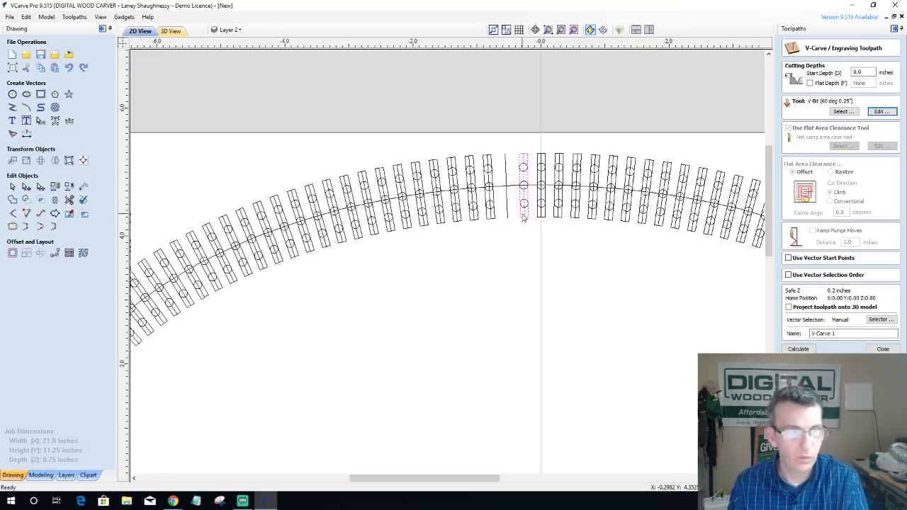
{"action": "left_click", "coordinate": [522, 219]}
{"action": "left_click", "coordinate": [520, 220]}
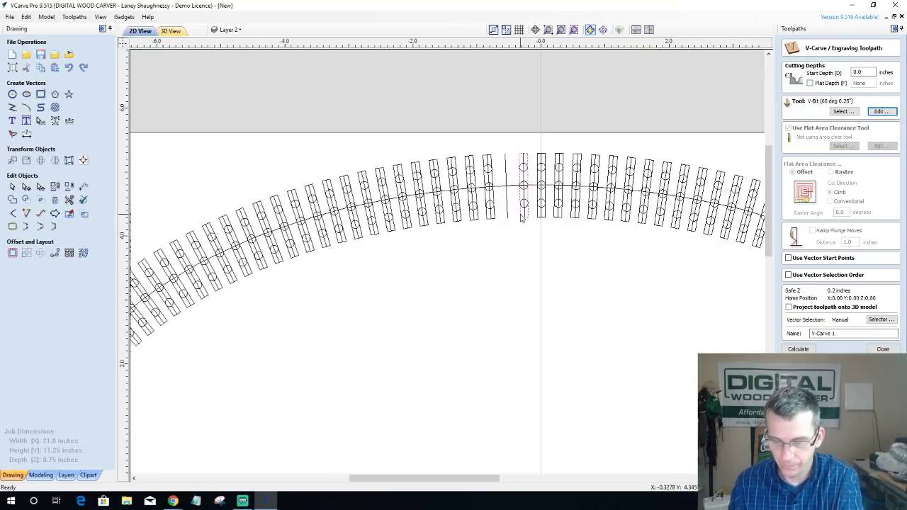
{"action": "left_click", "coordinate": [521, 219]}
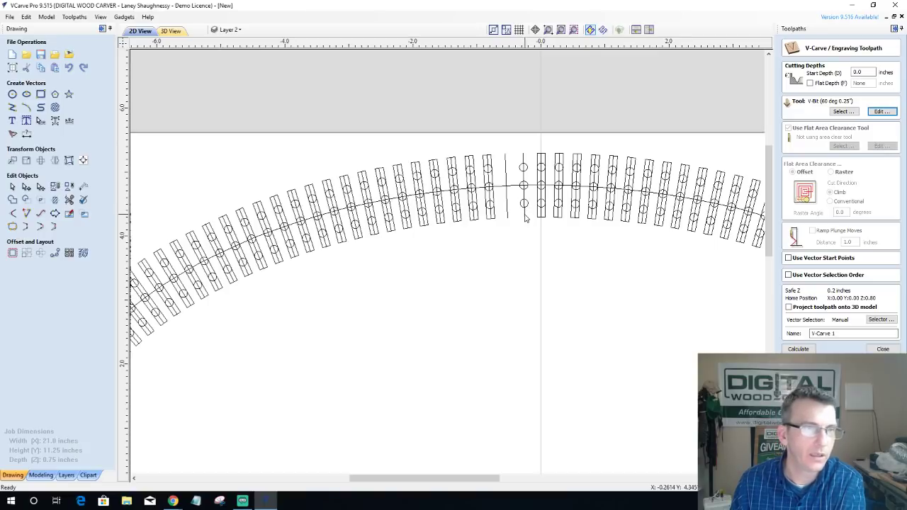
{"action": "left_click", "coordinate": [505, 170]}
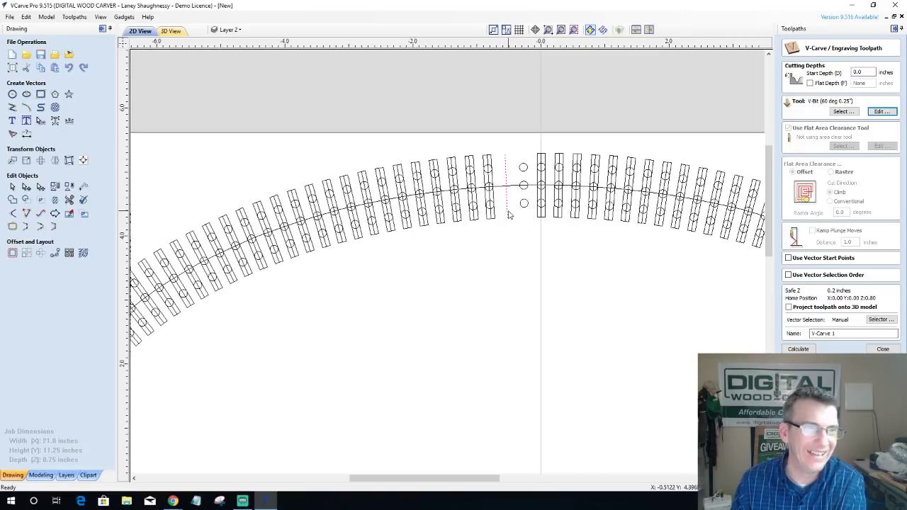
{"action": "scroll", "coordinate": [510, 199], "scroll_direction": "down", "scroll_amount": 1}
{"action": "left_click_drag", "start_coordinate": [526, 156], "coordinate": [666, 247]}
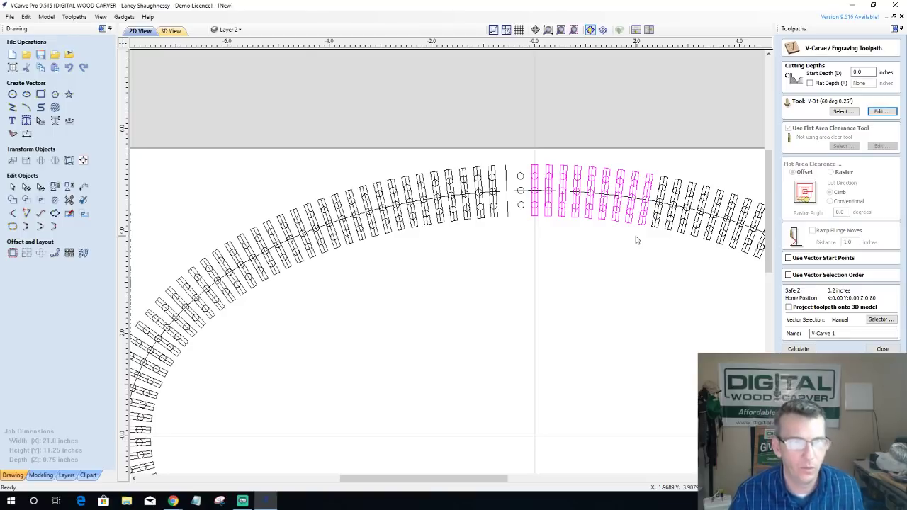
Step: Delete the ties across the upper right of the oval and the right section's end tie
{"action": "scroll", "coordinate": [635, 238], "scroll_direction": "down", "scroll_amount": 2}
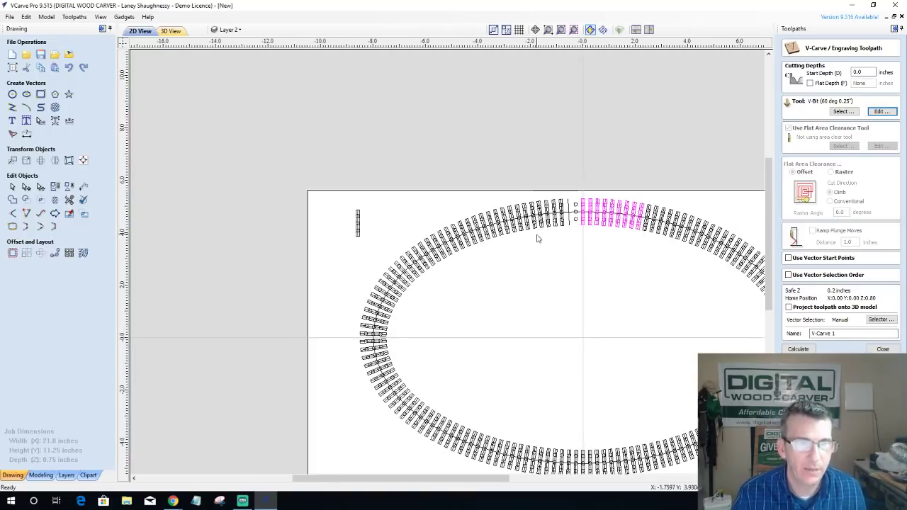
{"action": "left_click", "coordinate": [727, 260]}
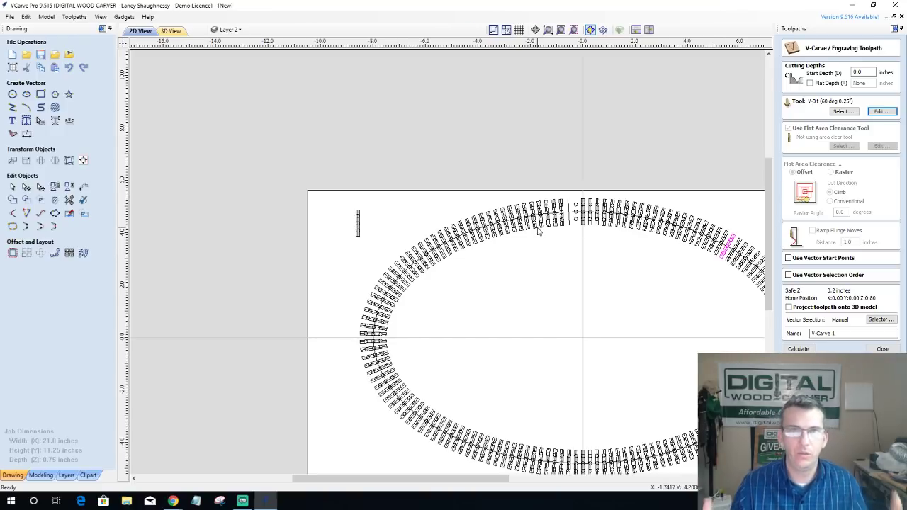
{"action": "left_click_drag", "start_coordinate": [578, 190], "coordinate": [630, 235]}
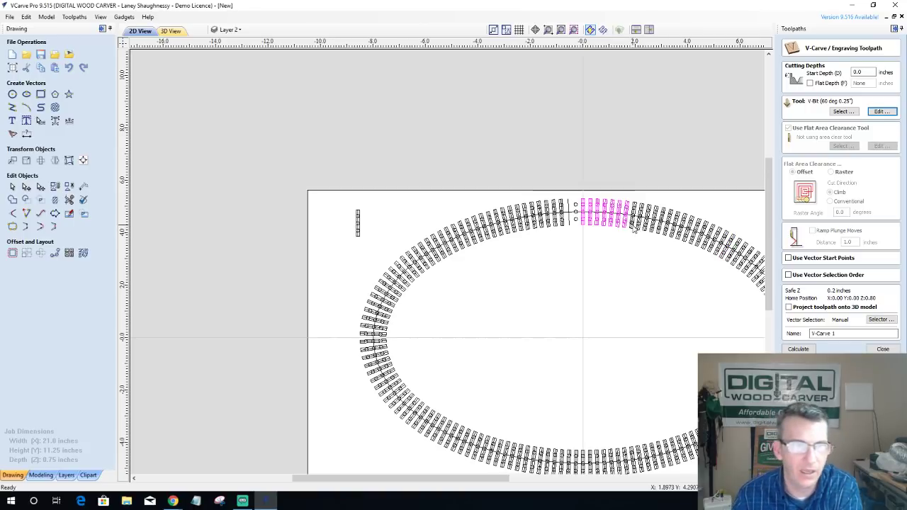
{"action": "key", "text": "Delete"}
{"action": "scroll", "coordinate": [633, 236], "scroll_direction": "up", "scroll_amount": 4}
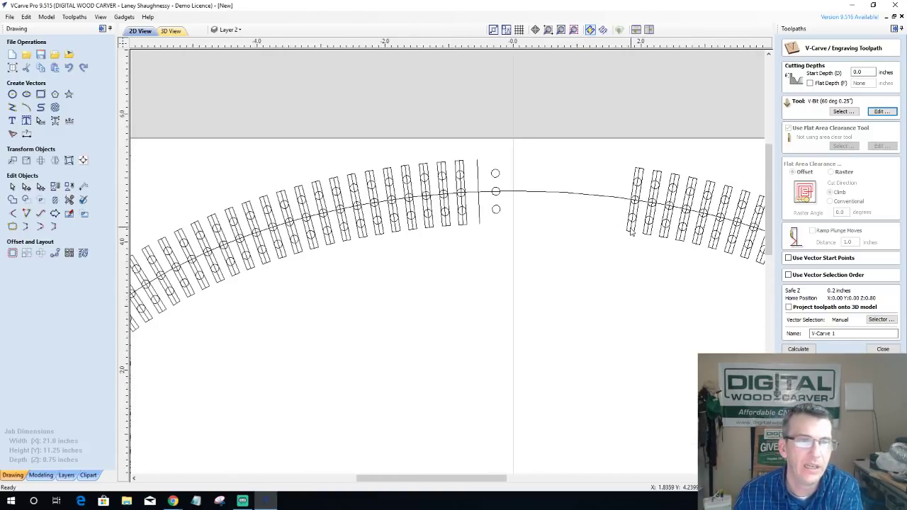
{"action": "left_click", "coordinate": [632, 236]}
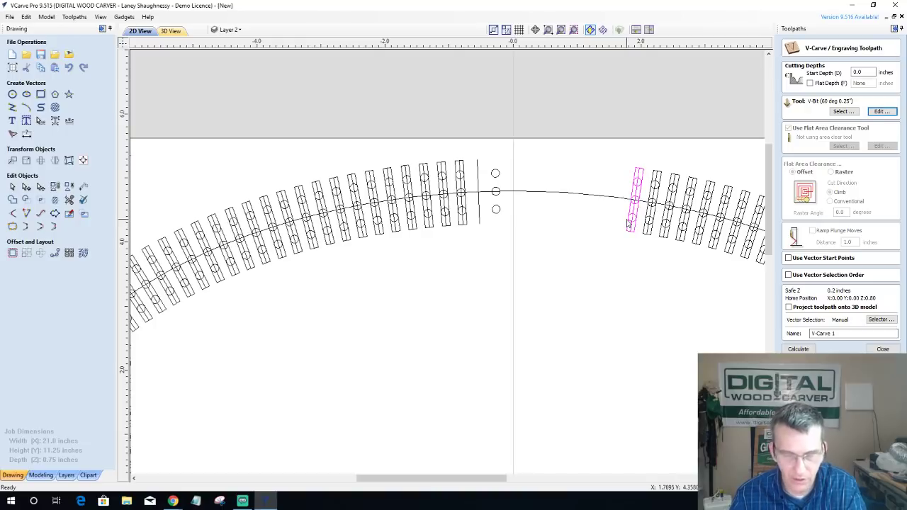
{"action": "left_click", "coordinate": [628, 241]}
{"action": "left_click", "coordinate": [627, 235]}
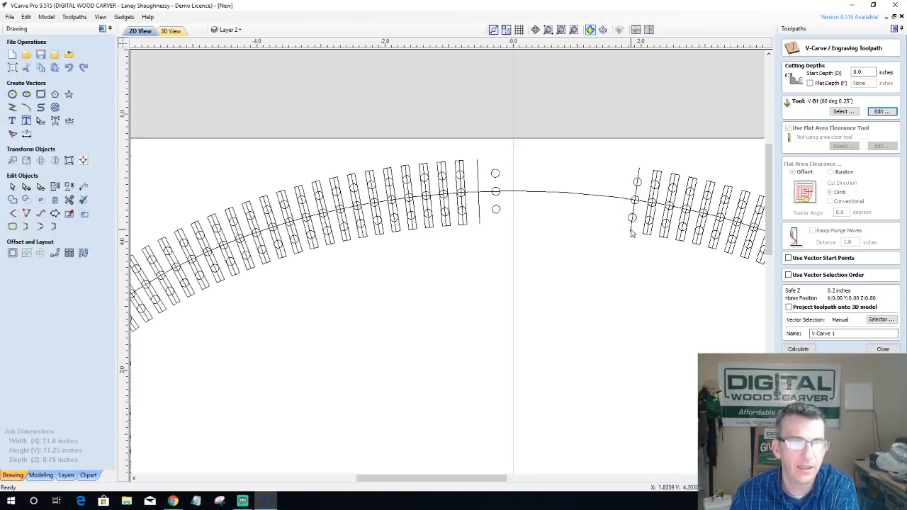
{"action": "key", "text": "Delete"}
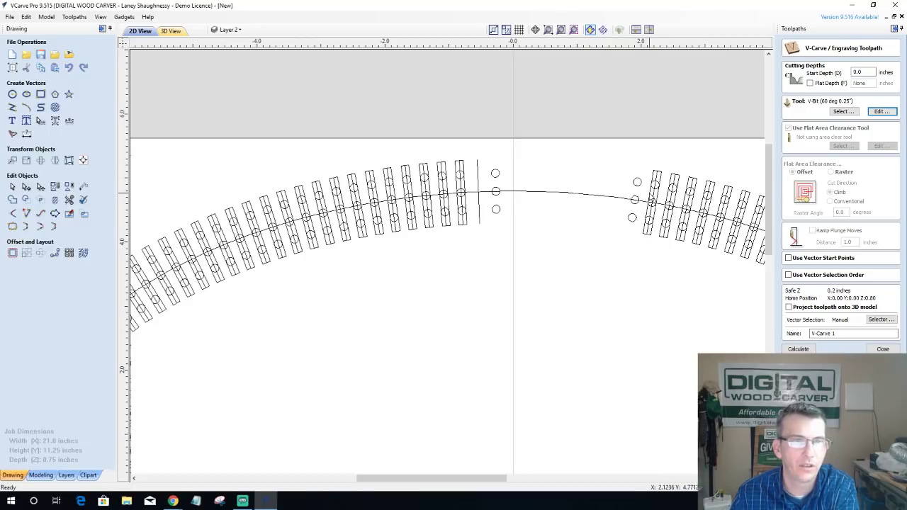
Step: Rotate the next tie at the section's end to follow the track's curve
{"action": "left_click", "coordinate": [651, 198]}
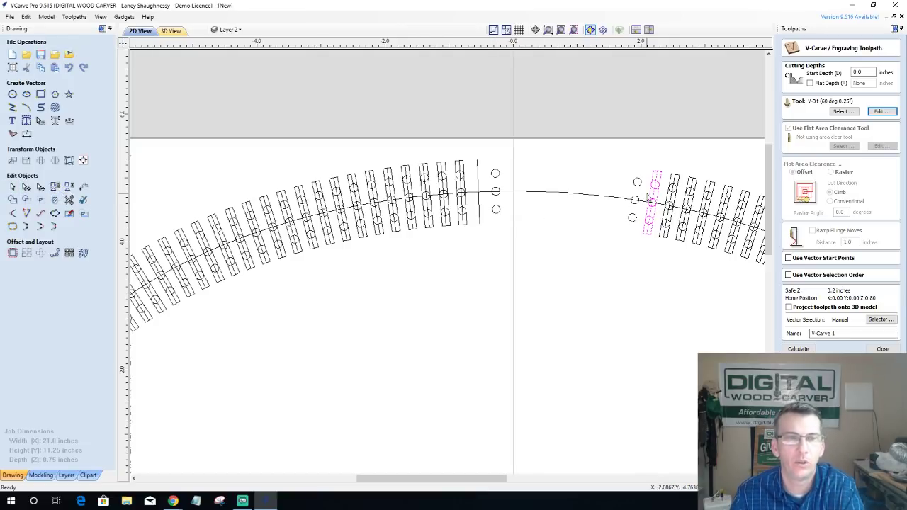
{"action": "left_click", "coordinate": [648, 198]}
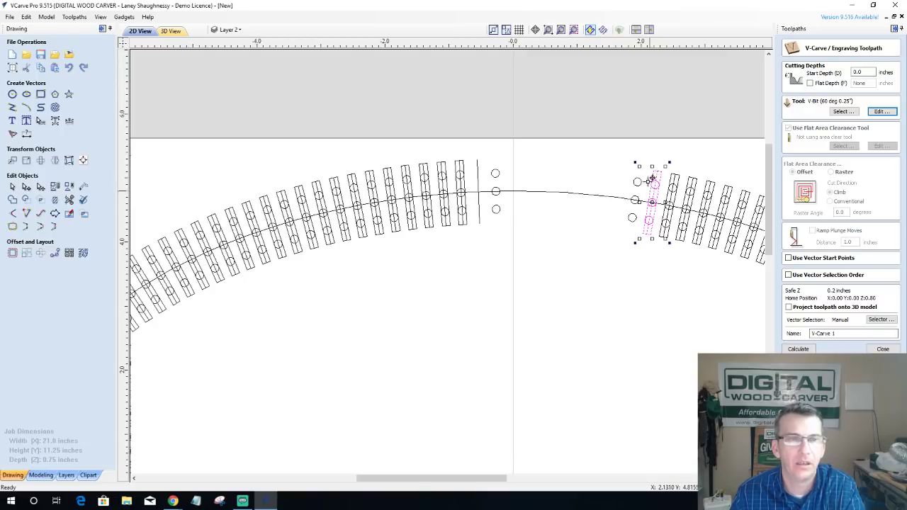
{"action": "left_click_drag", "start_coordinate": [649, 165], "coordinate": [656, 174]}
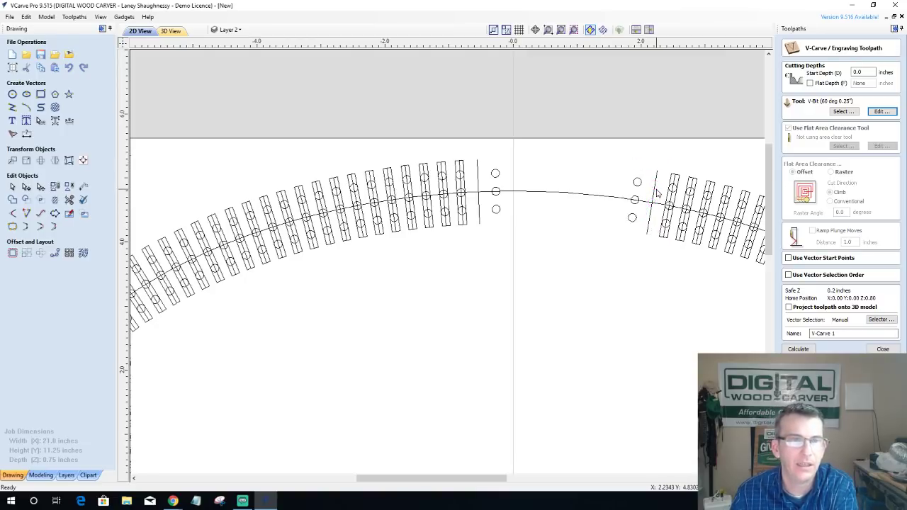
{"action": "scroll", "coordinate": [637, 205], "scroll_direction": "down", "scroll_amount": 2}
{"action": "scroll", "coordinate": [617, 220], "scroll_direction": "up", "scroll_amount": 3}
{"action": "scroll", "coordinate": [589, 243], "scroll_direction": "down", "scroll_amount": 2}
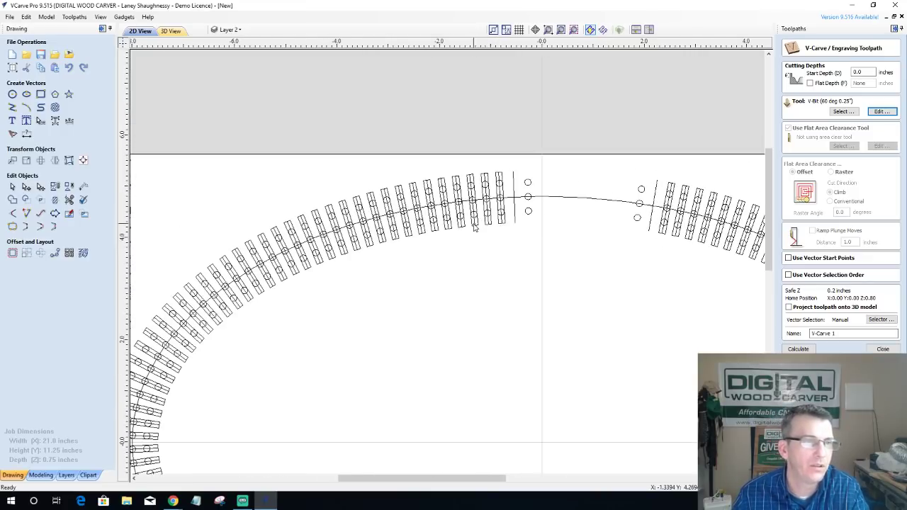
Step: Delete a tie on the left arc together with its circles
{"action": "left_click", "coordinate": [416, 230]}
{"action": "scroll", "coordinate": [397, 219], "scroll_direction": "up", "scroll_amount": 3}
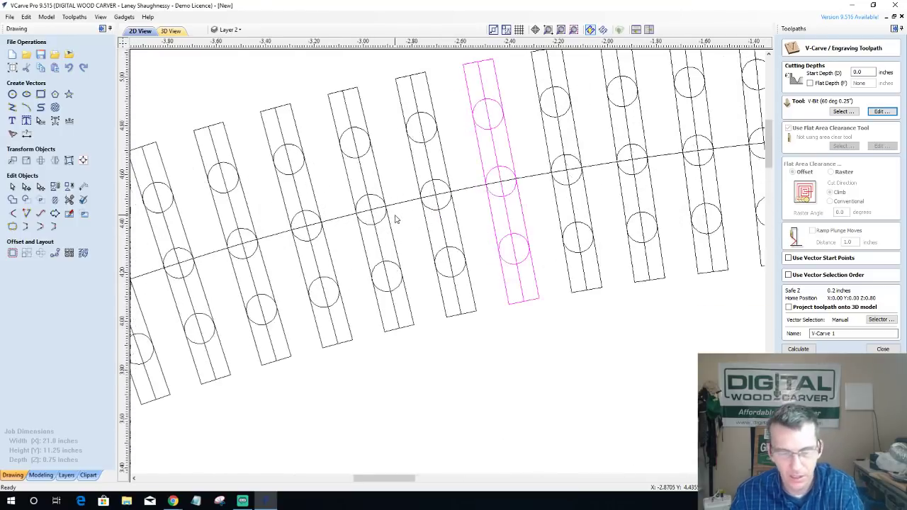
{"action": "left_click", "coordinate": [487, 266]}
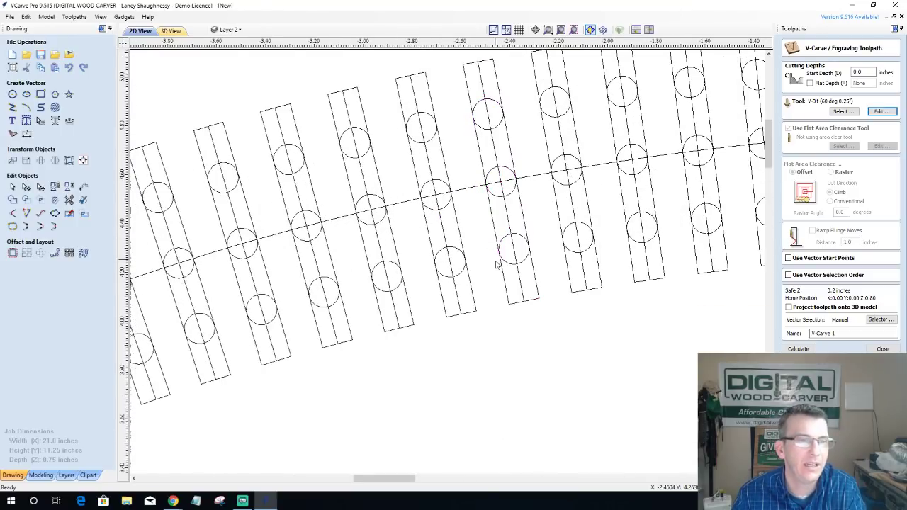
{"action": "left_click_drag", "start_coordinate": [502, 271], "coordinate": [483, 253]}
{"action": "key", "text": "Delete"}
Step: Select and deselect ties lower on the left arc to check them
{"action": "scroll", "coordinate": [484, 255], "scroll_direction": "down", "scroll_amount": 3}
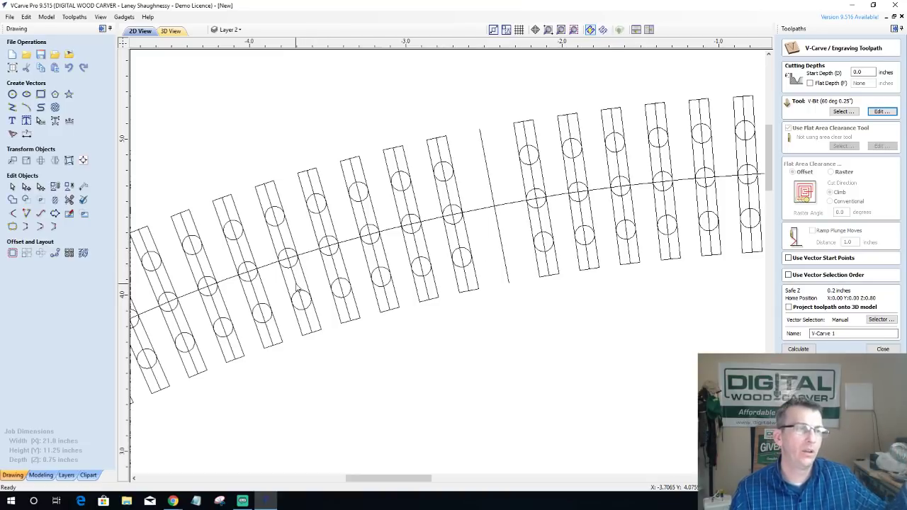
{"action": "left_click", "coordinate": [296, 286]}
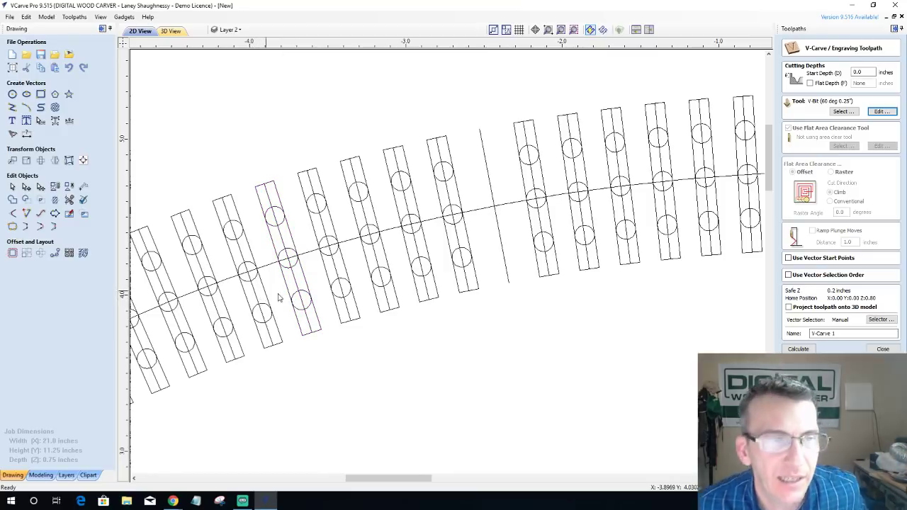
{"action": "left_click", "coordinate": [505, 303]}
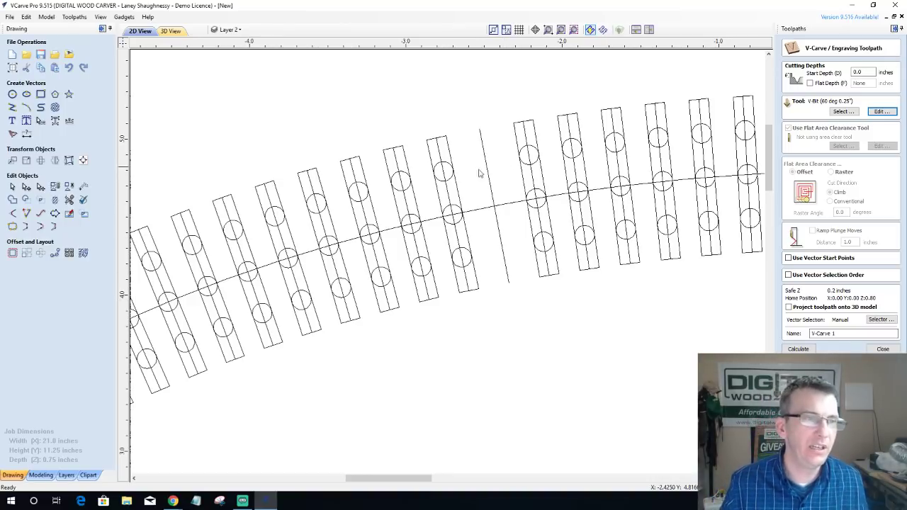
{"action": "scroll", "coordinate": [383, 286], "scroll_direction": "down", "scroll_amount": 1}
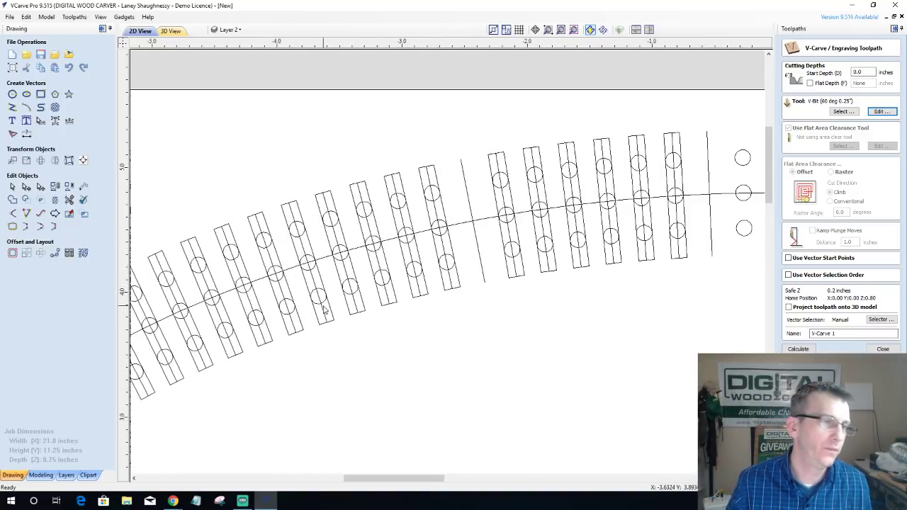
{"action": "left_click", "coordinate": [292, 326]}
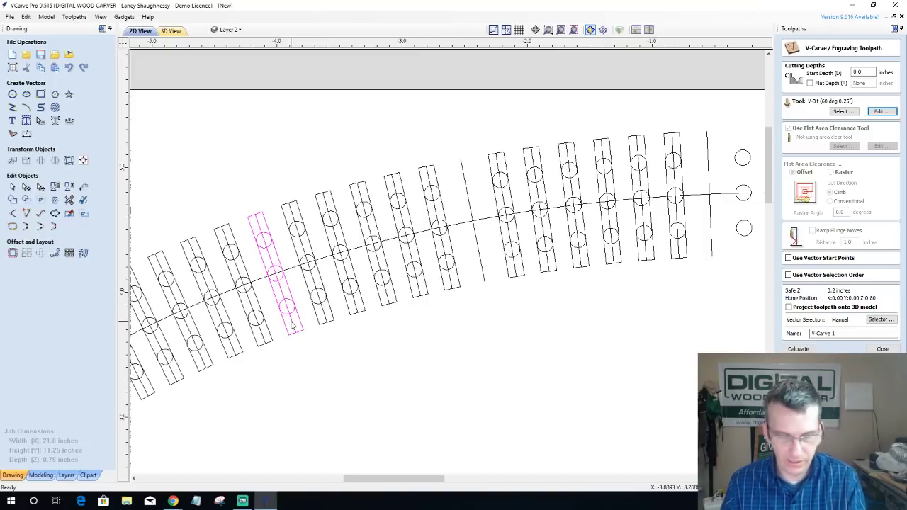
{"action": "left_click", "coordinate": [282, 328]}
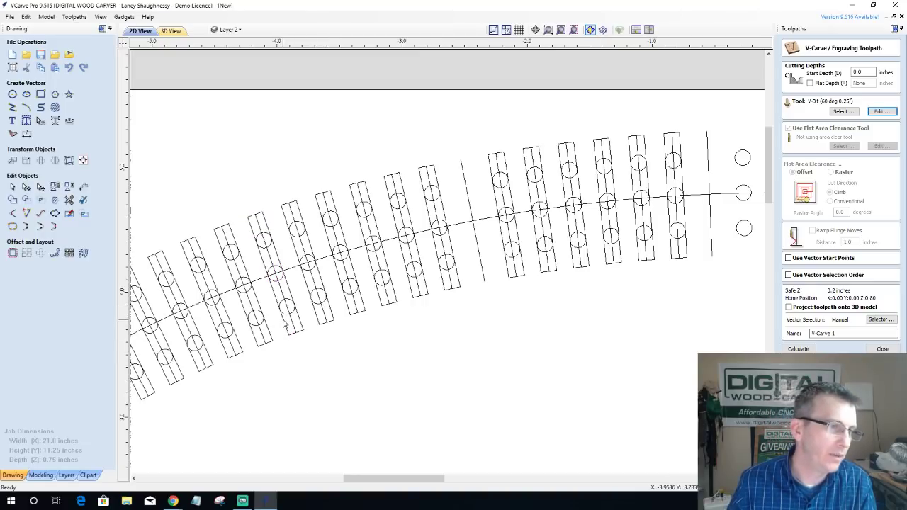
{"action": "left_click", "coordinate": [278, 313]}
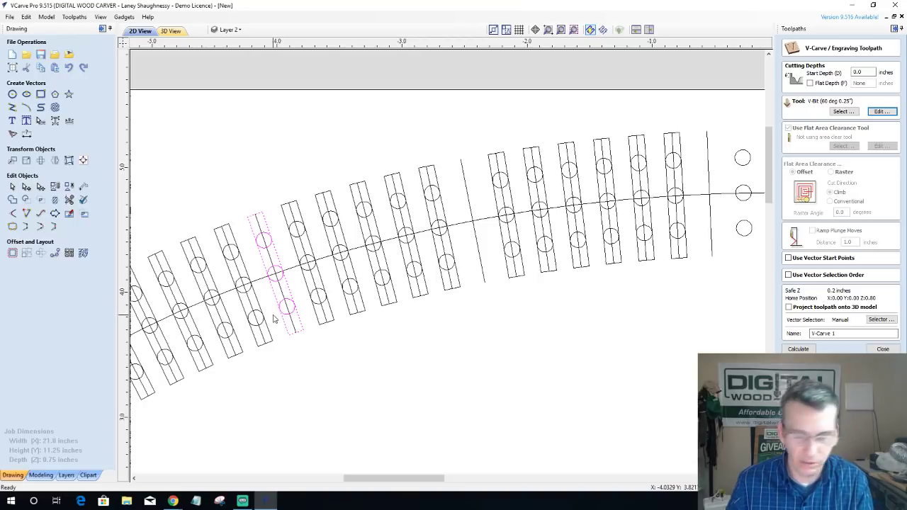
{"action": "left_click", "coordinate": [274, 319]}
{"action": "scroll", "coordinate": [597, 335], "scroll_direction": "down", "scroll_amount": 5}
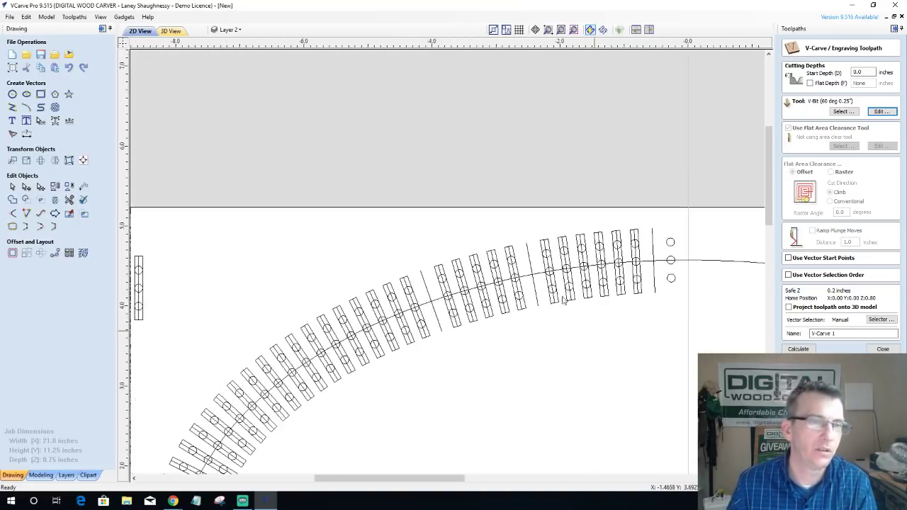
{"action": "scroll", "coordinate": [536, 333], "scroll_direction": "down", "scroll_amount": 3}
{"action": "scroll", "coordinate": [630, 402], "scroll_direction": "up", "scroll_amount": 3}
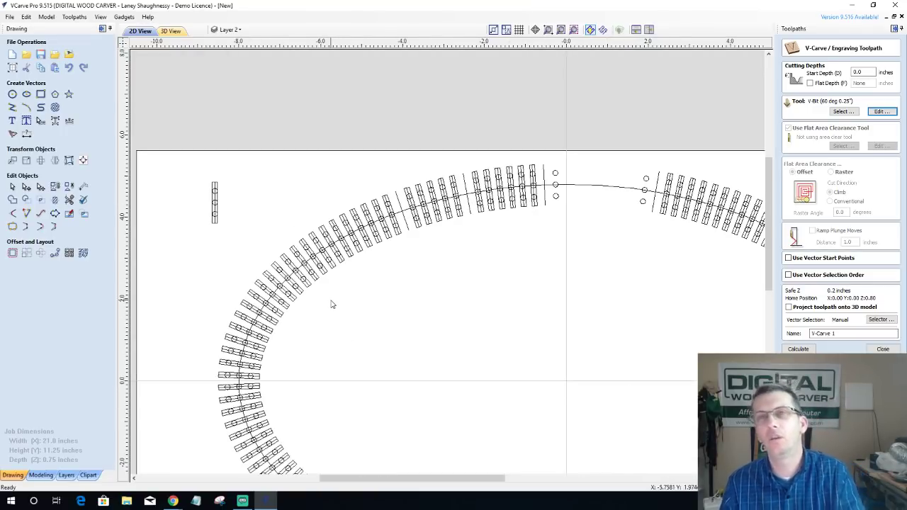
{"action": "scroll", "coordinate": [330, 304], "scroll_direction": "down", "scroll_amount": 4}
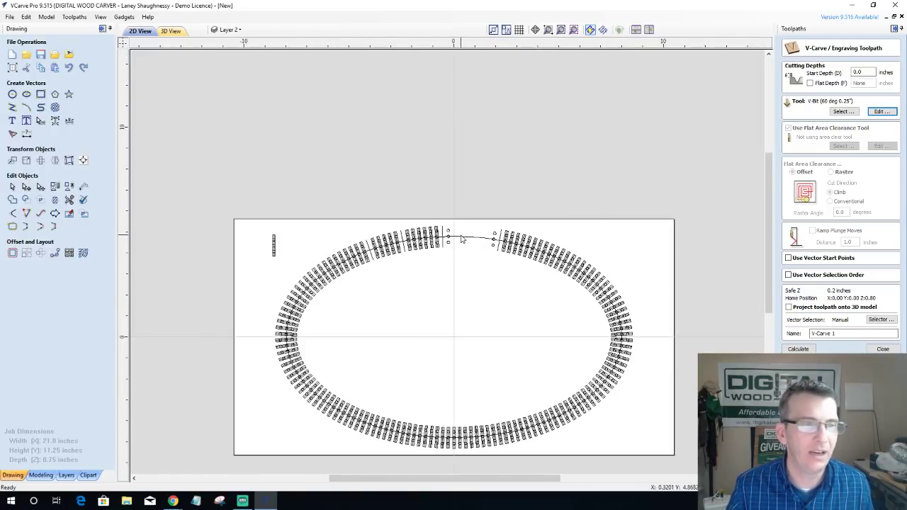
{"action": "scroll", "coordinate": [466, 237], "scroll_direction": "up", "scroll_amount": 3}
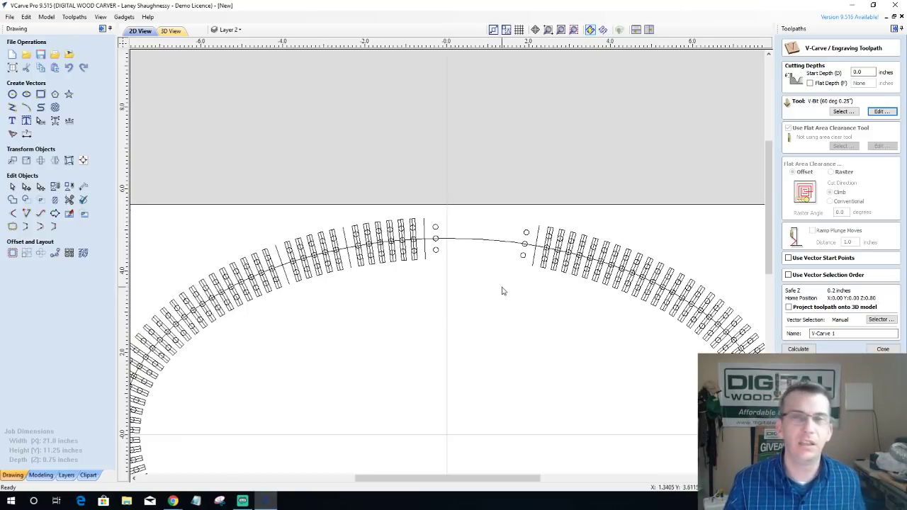
{"action": "scroll", "coordinate": [502, 291], "scroll_direction": "down", "scroll_amount": 2}
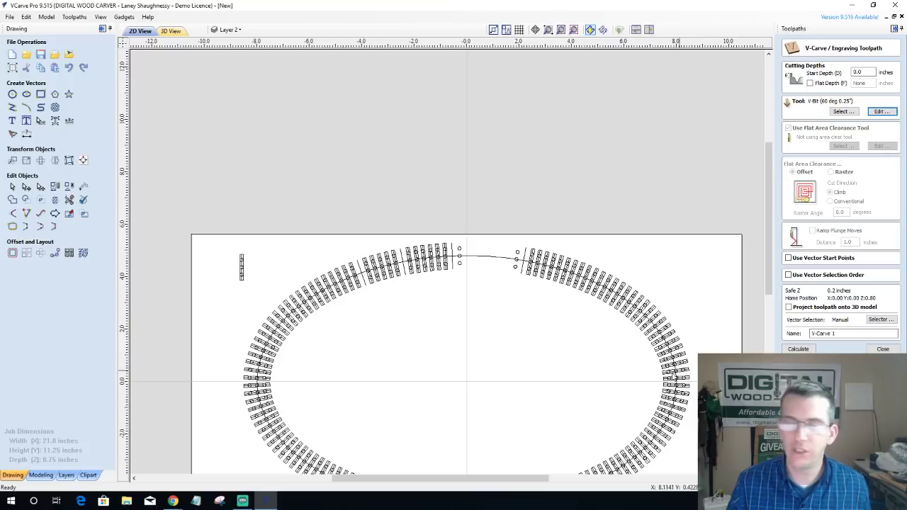
{"action": "scroll", "coordinate": [641, 375], "scroll_direction": "down", "scroll_amount": 2}
{"action": "scroll", "coordinate": [615, 378], "scroll_direction": "up", "scroll_amount": 4}
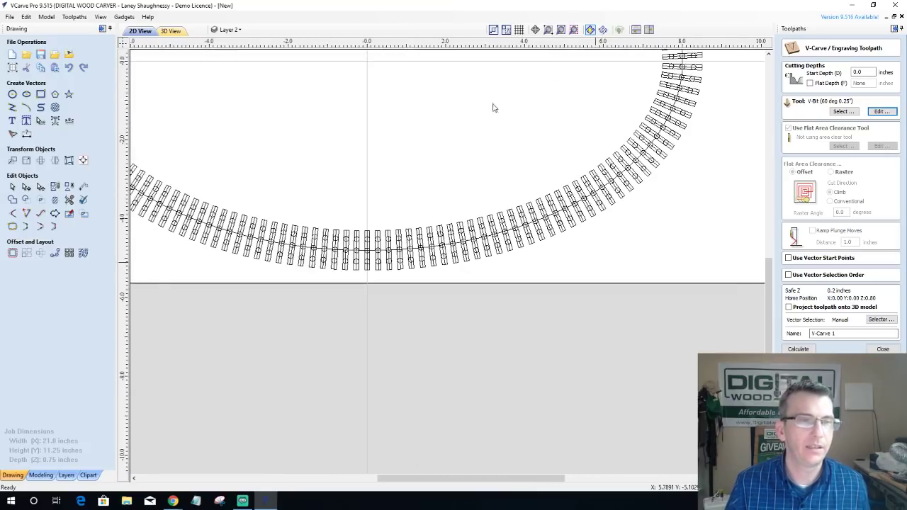
{"action": "scroll", "coordinate": [493, 108], "scroll_direction": "down", "scroll_amount": 3}
{"action": "scroll", "coordinate": [492, 156], "scroll_direction": "down", "scroll_amount": 2}
{"action": "scroll", "coordinate": [425, 174], "scroll_direction": "up", "scroll_amount": 2}
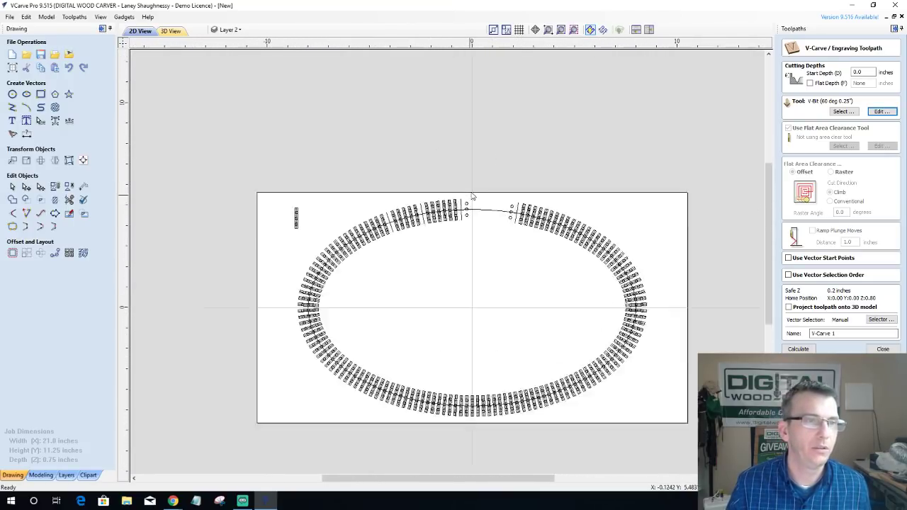
{"action": "scroll", "coordinate": [473, 196], "scroll_direction": "up", "scroll_amount": 4}
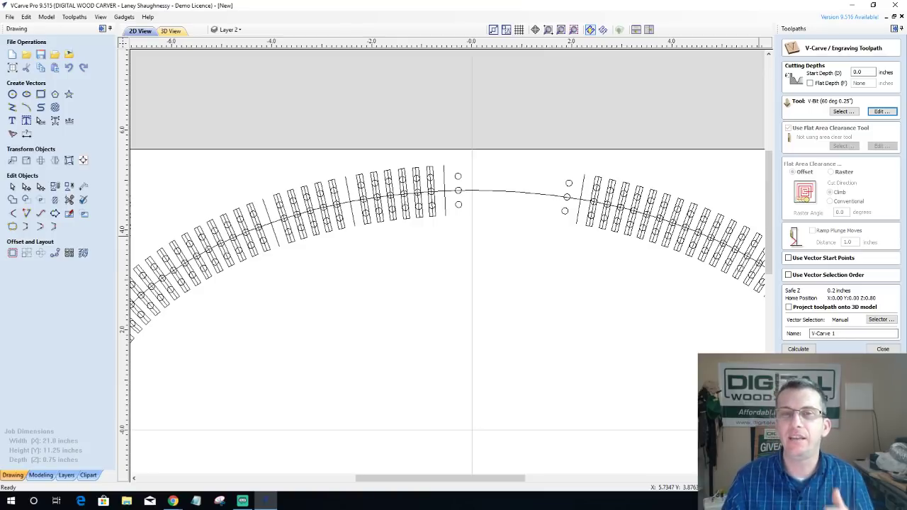
Step: Inspect the V-bit's feed rate and the tapered ball nose tool, keeping the V-bit selected
{"action": "left_click", "coordinate": [880, 112]}
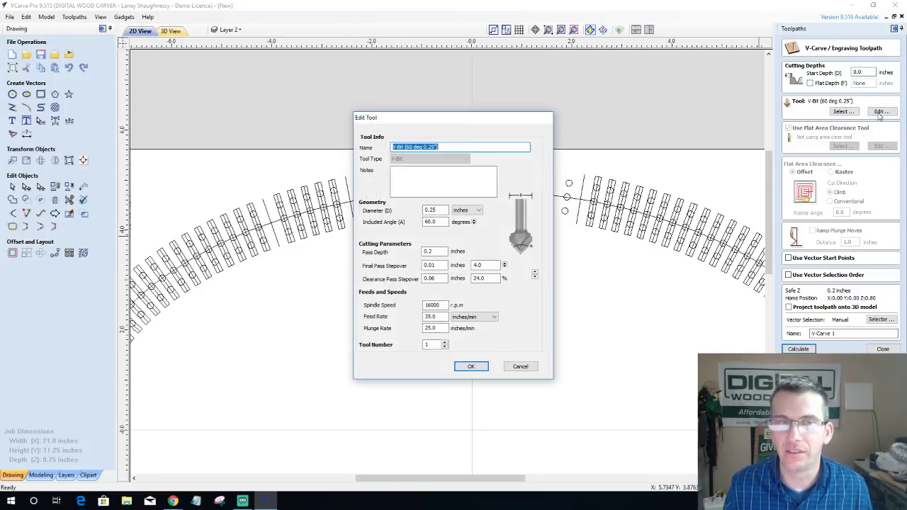
{"action": "double_click", "coordinate": [434, 317]}
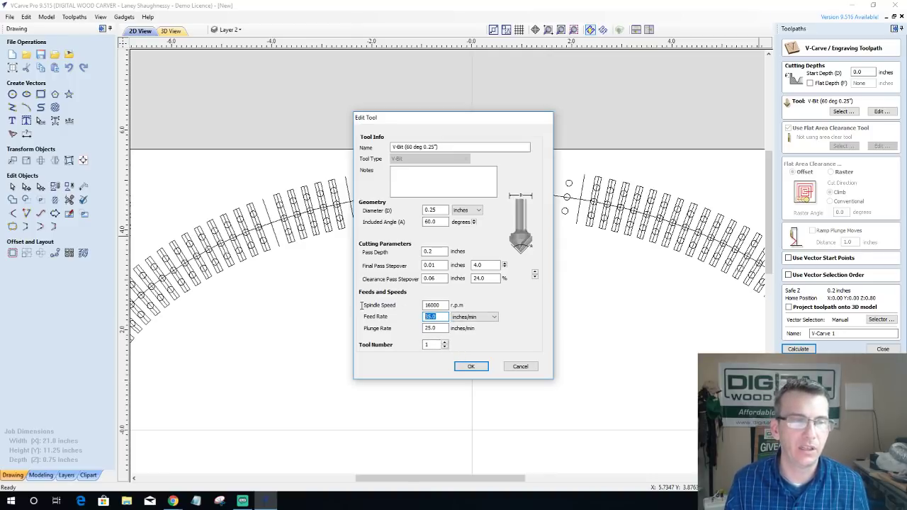
{"action": "left_click", "coordinate": [520, 366]}
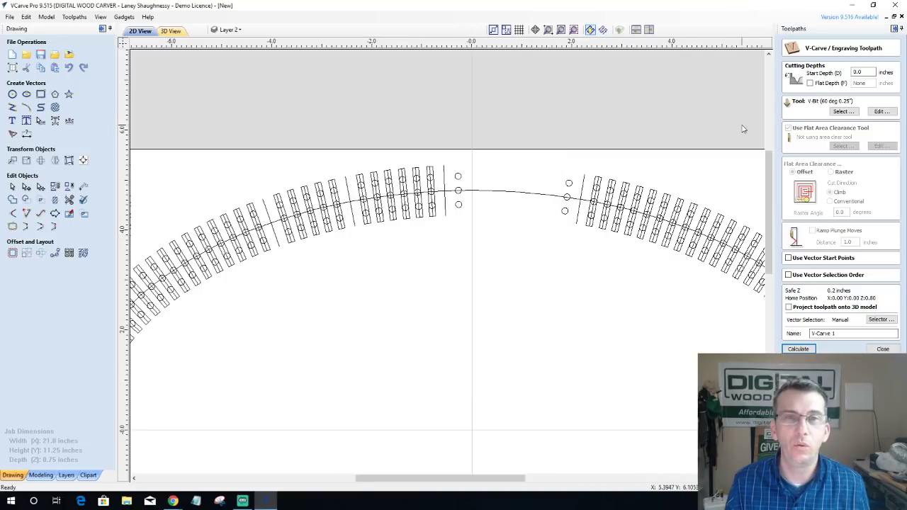
{"action": "left_click", "coordinate": [842, 111]}
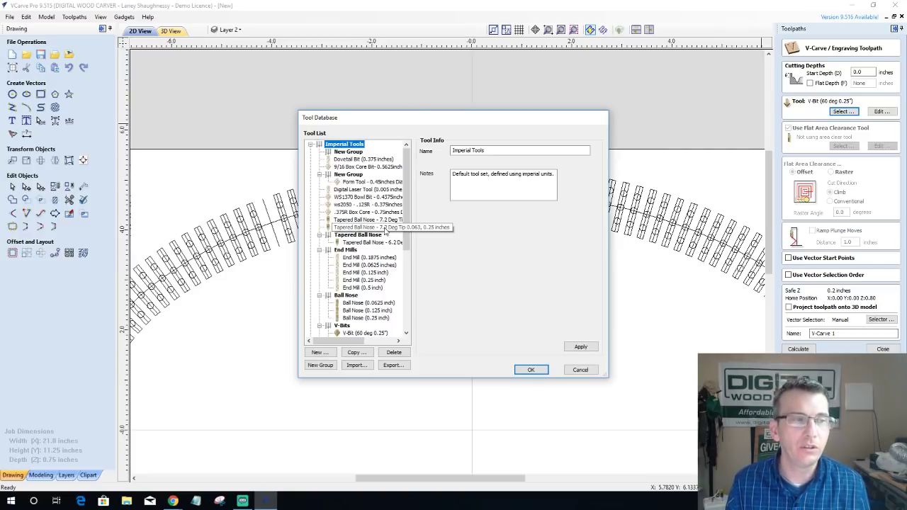
{"action": "left_click", "coordinate": [368, 220]}
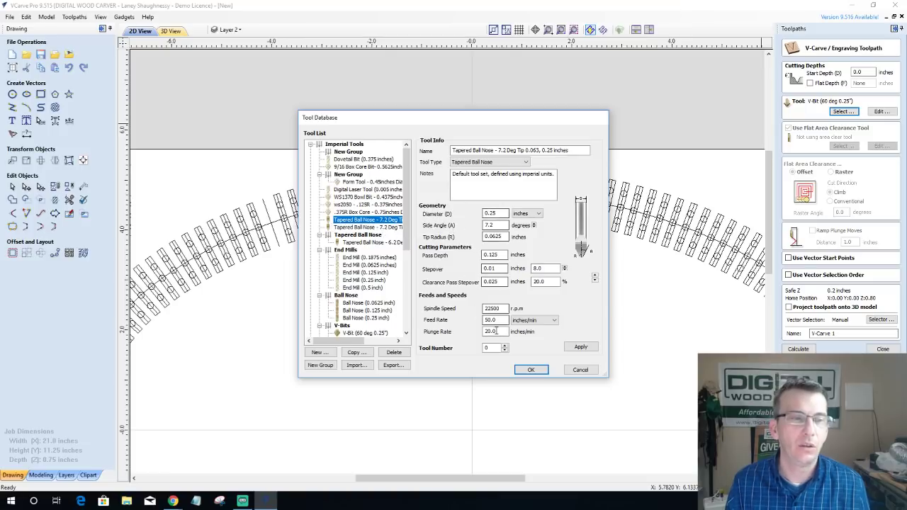
{"action": "left_click", "coordinate": [580, 369]}
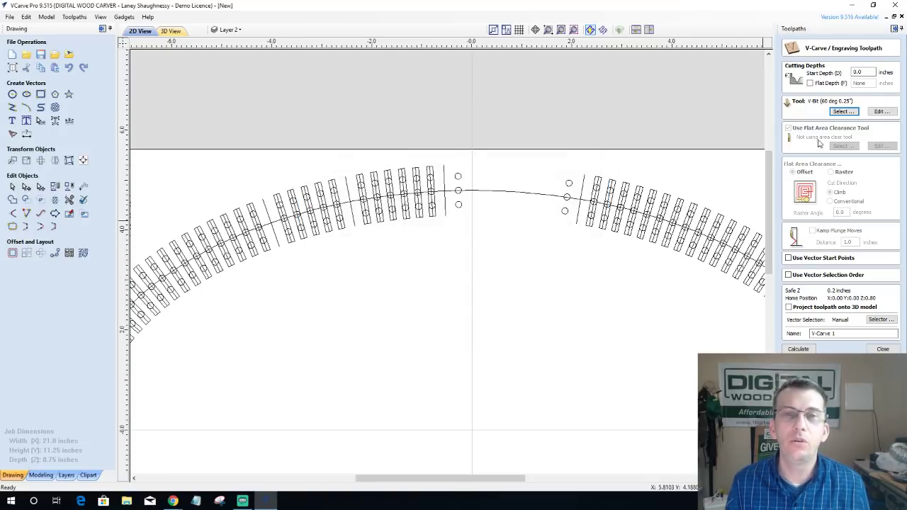
Step: Reopen the V-bit settings, discard the feed rate edit, and bring up the Help menu
{"action": "left_click", "coordinate": [880, 112]}
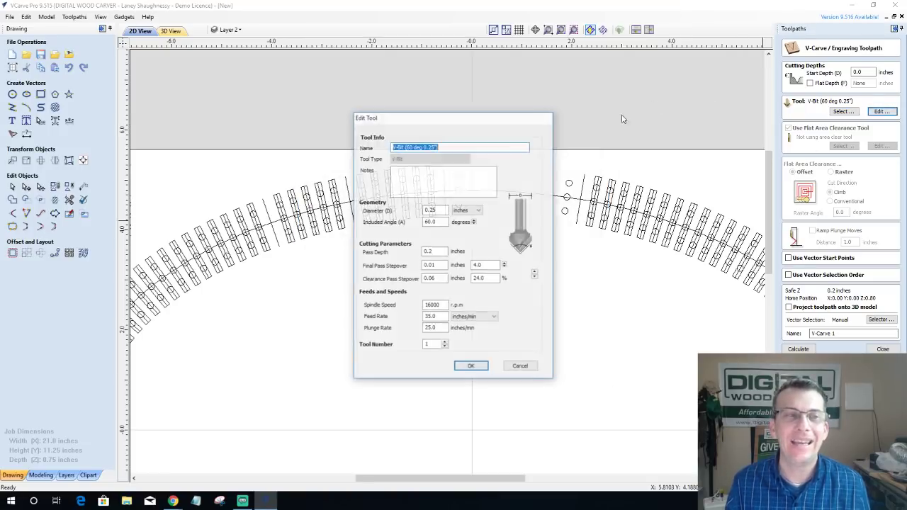
{"action": "left_click_drag", "start_coordinate": [446, 316], "coordinate": [394, 320]}
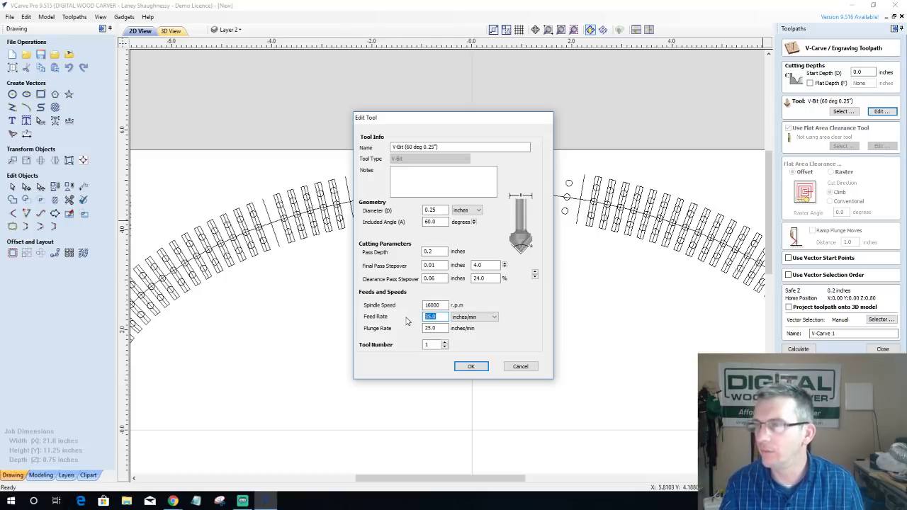
{"action": "left_click", "coordinate": [521, 368]}
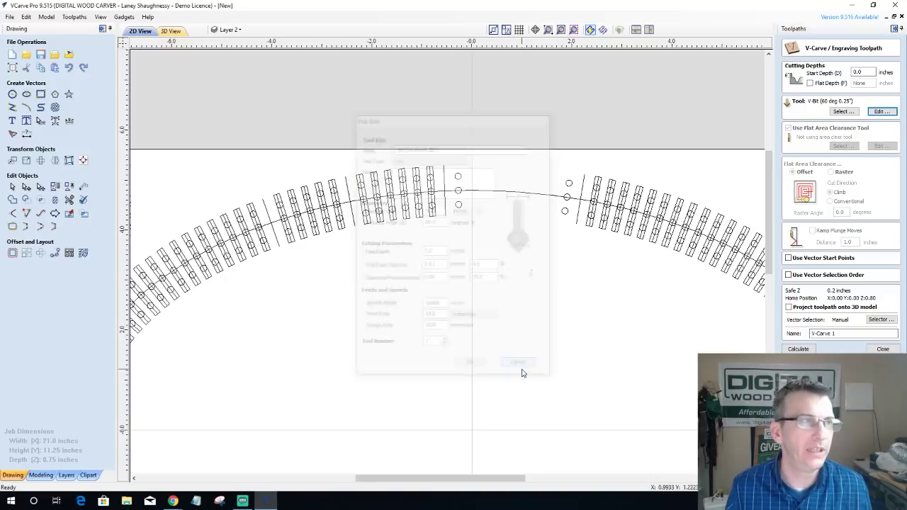
{"action": "left_click", "coordinate": [150, 17]}
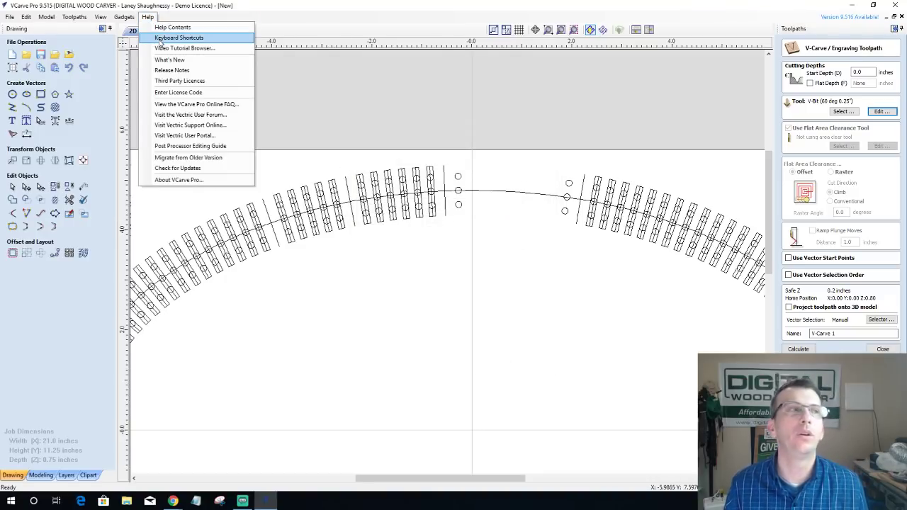
{"action": "left_click", "coordinate": [160, 40]}
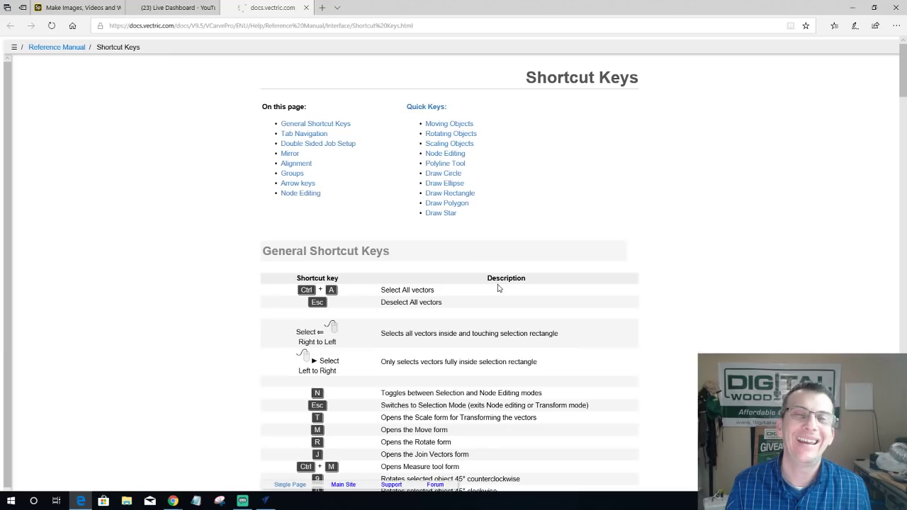
{"action": "scroll", "coordinate": [498, 288], "scroll_direction": "down", "scroll_amount": 12}
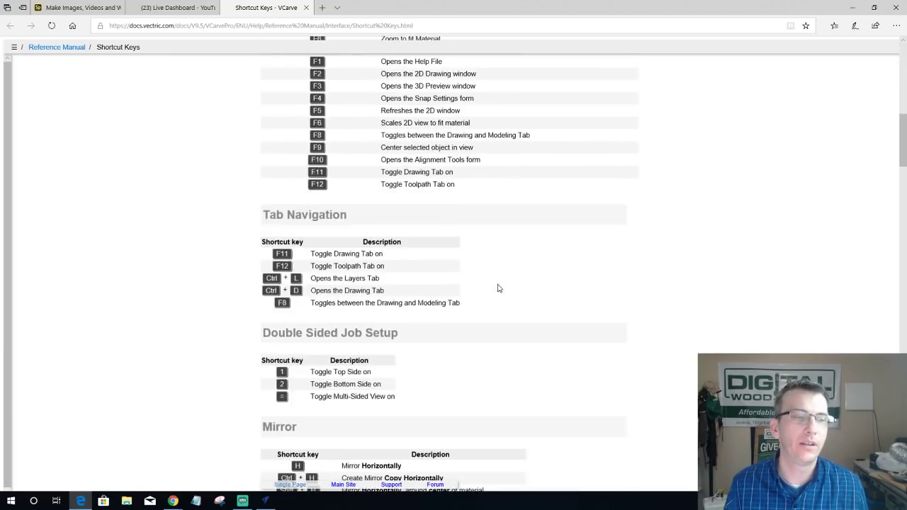
{"action": "scroll", "coordinate": [497, 287], "scroll_direction": "down", "scroll_amount": 12}
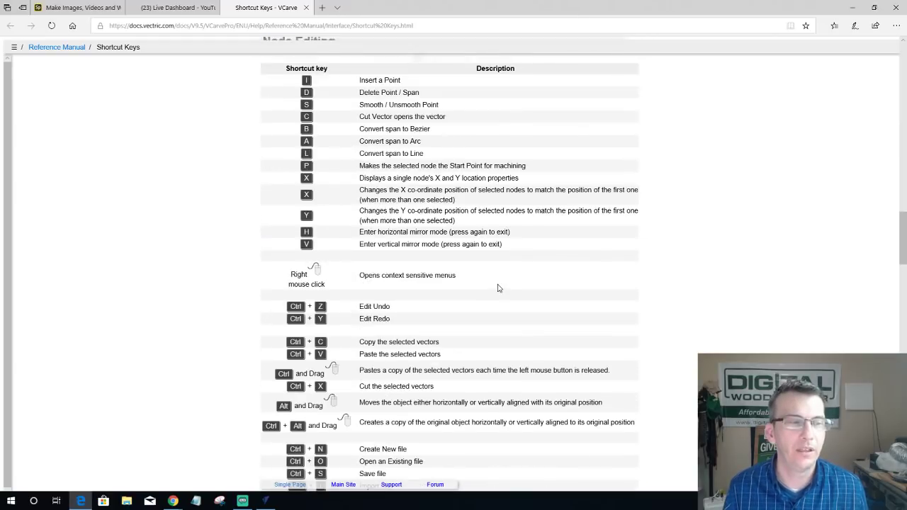
{"action": "scroll", "coordinate": [498, 291], "scroll_direction": "up", "scroll_amount": 15}
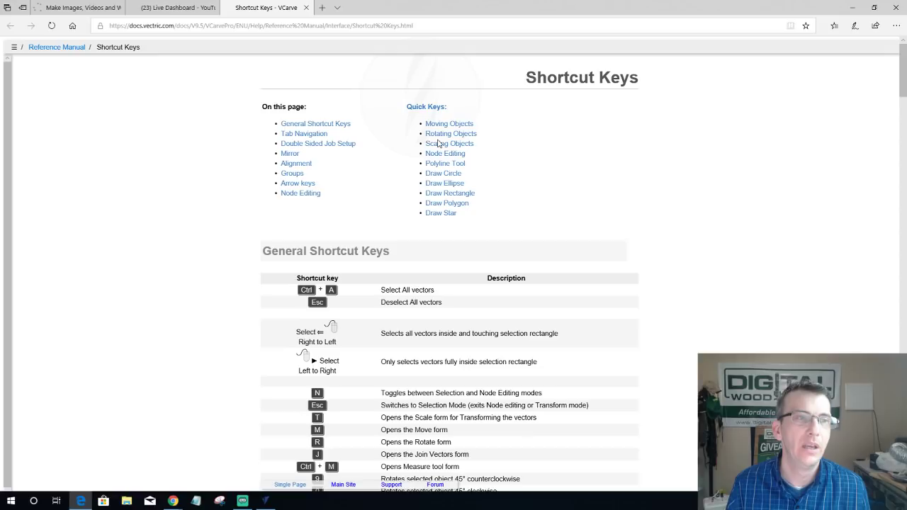
{"action": "left_click", "coordinate": [442, 173]}
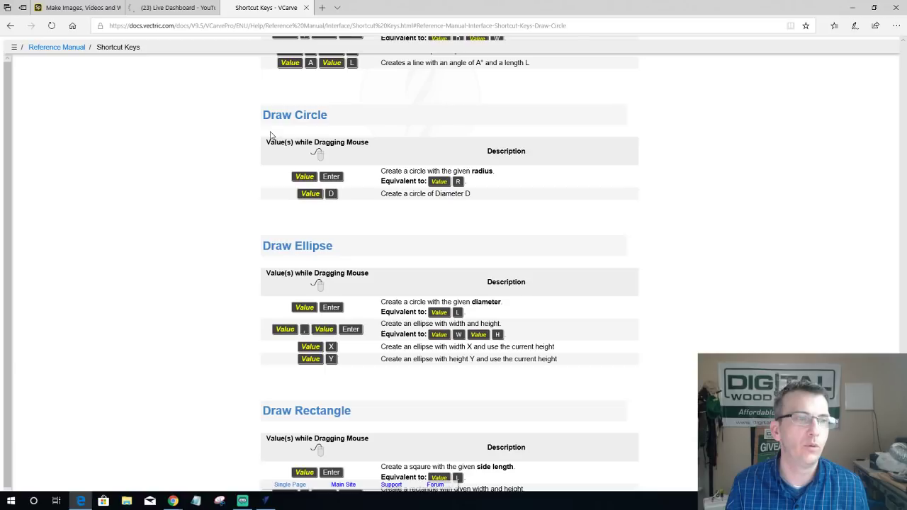
{"action": "scroll", "coordinate": [539, 333], "scroll_direction": "down", "scroll_amount": 10}
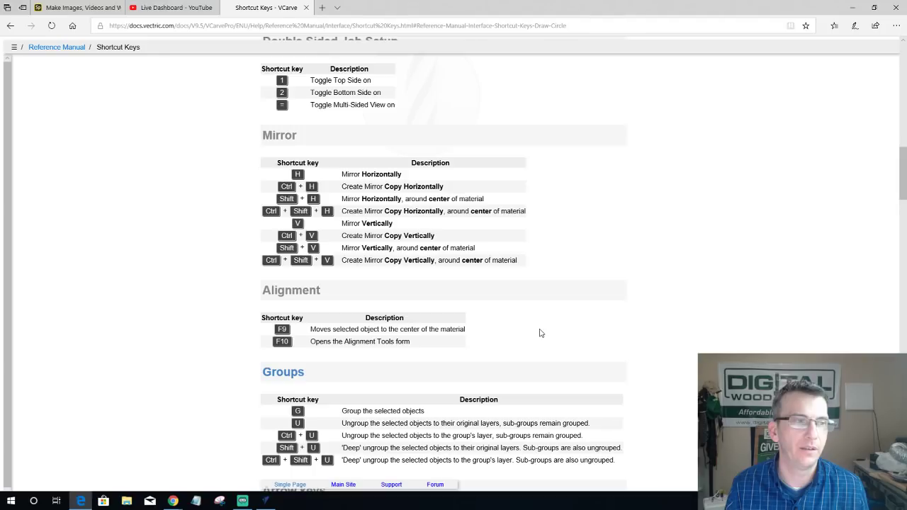
{"action": "key", "text": "alt+Tab"}
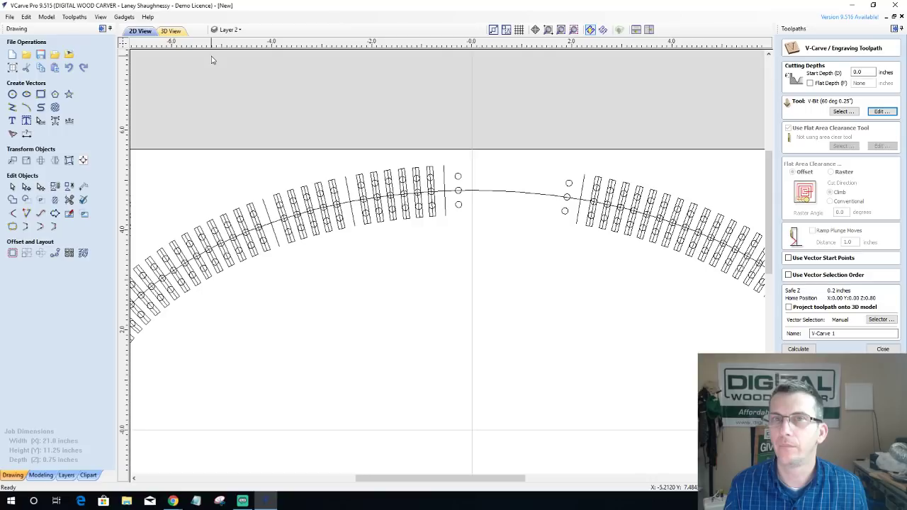
{"action": "left_click", "coordinate": [168, 31]}
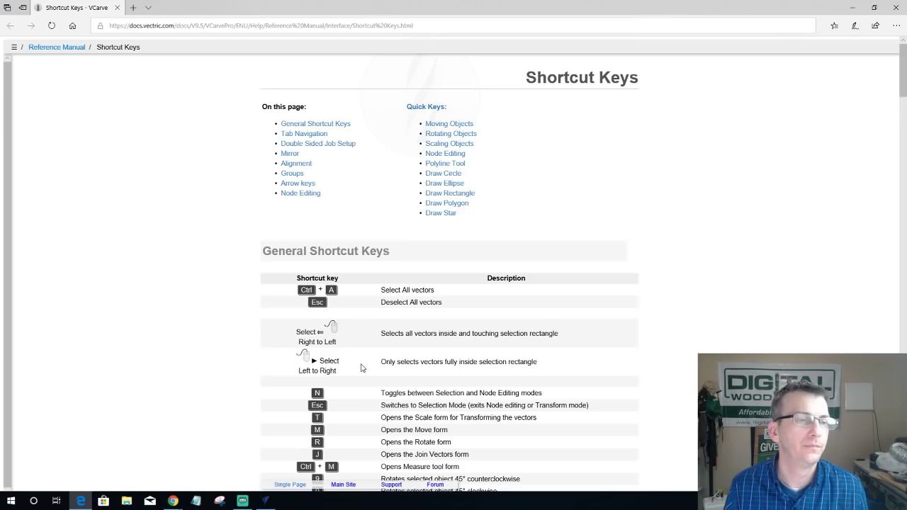
{"action": "left_click", "coordinate": [896, 7]}
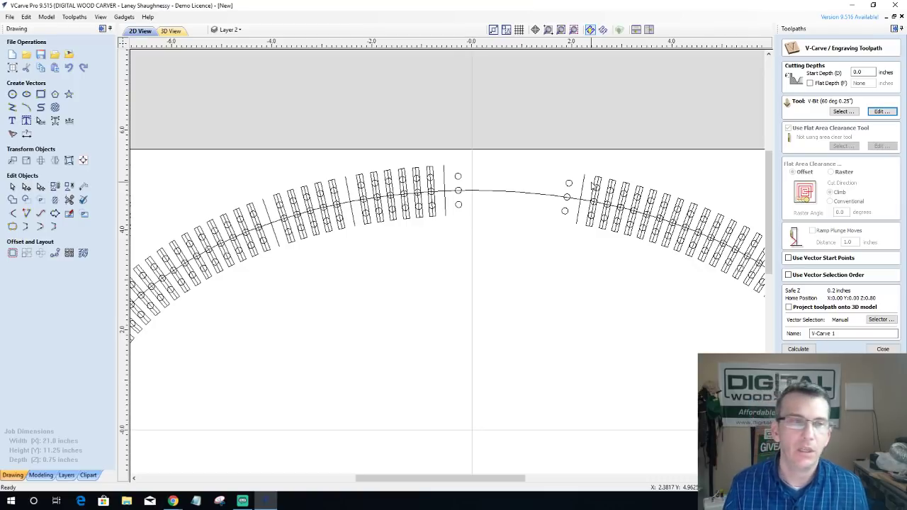
{"action": "scroll", "coordinate": [594, 185], "scroll_direction": "up", "scroll_amount": 2}
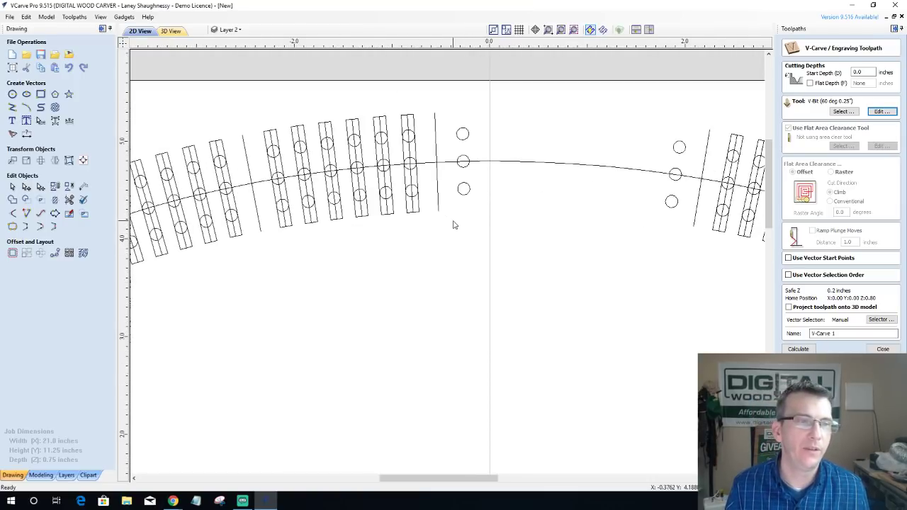
{"action": "left_click", "coordinate": [706, 163]}
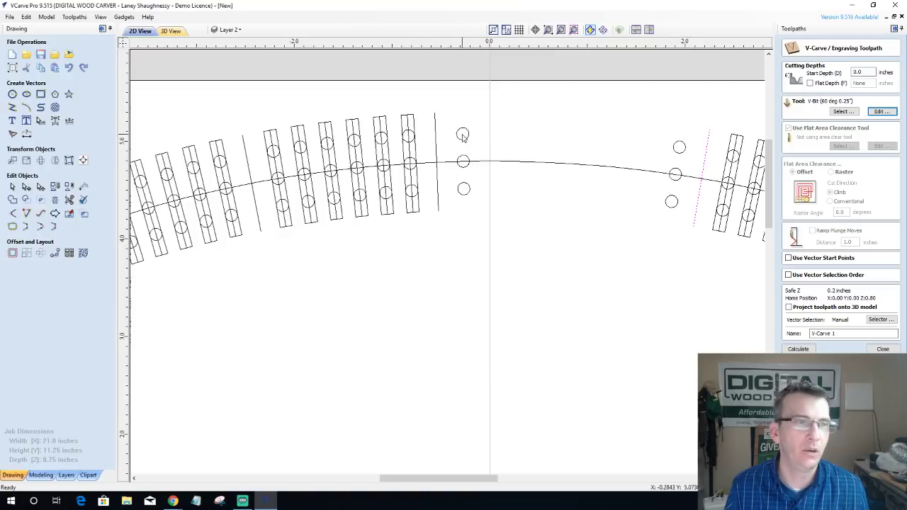
{"action": "left_click", "coordinate": [465, 197]}
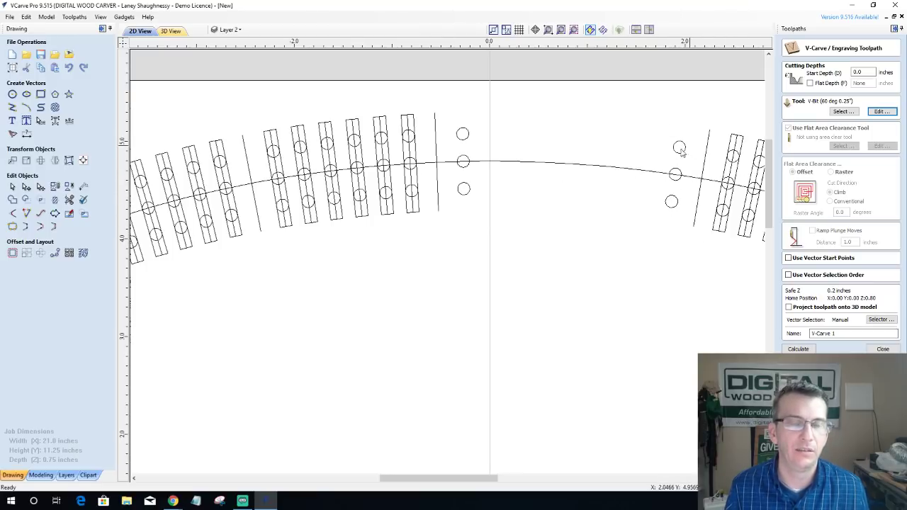
{"action": "scroll", "coordinate": [629, 186], "scroll_direction": "down", "scroll_amount": 5}
{"action": "scroll", "coordinate": [684, 225], "scroll_direction": "up", "scroll_amount": 2}
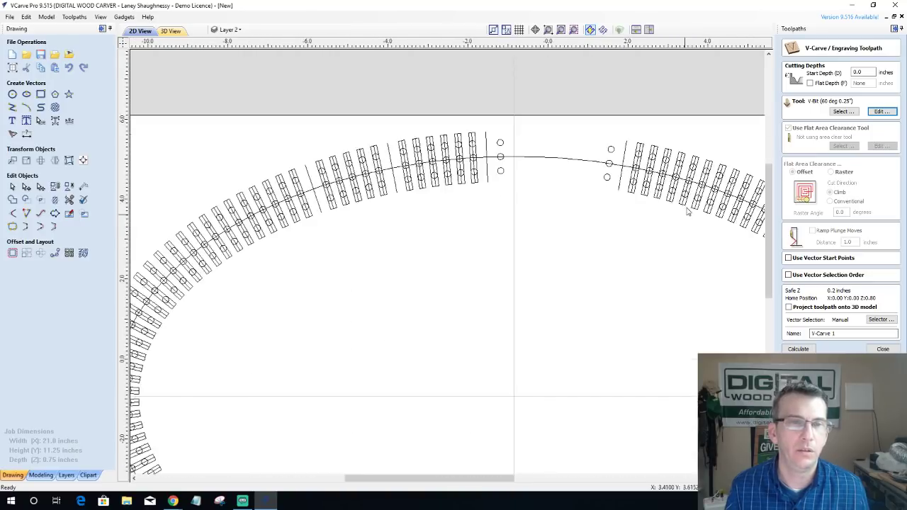
{"action": "scroll", "coordinate": [687, 211], "scroll_direction": "up", "scroll_amount": 2}
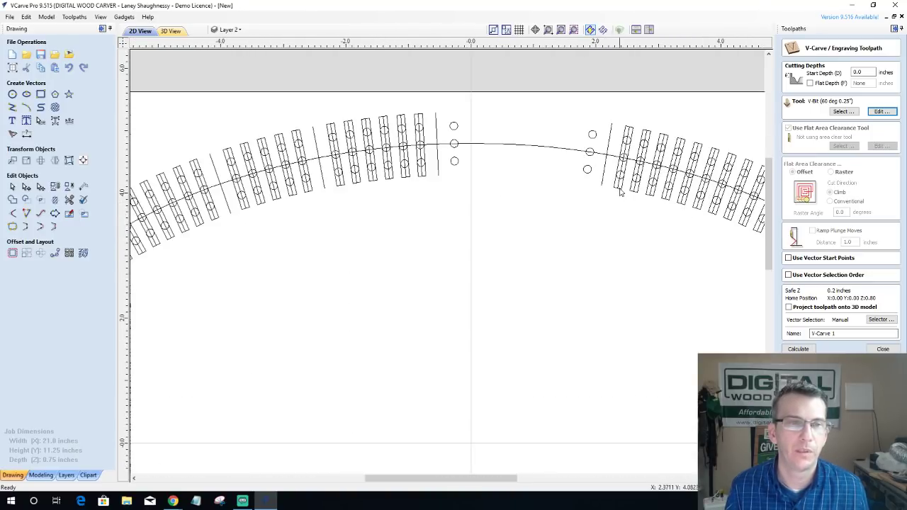
{"action": "left_click", "coordinate": [700, 214]}
{"action": "scroll", "coordinate": [700, 215], "scroll_direction": "up", "scroll_amount": 2}
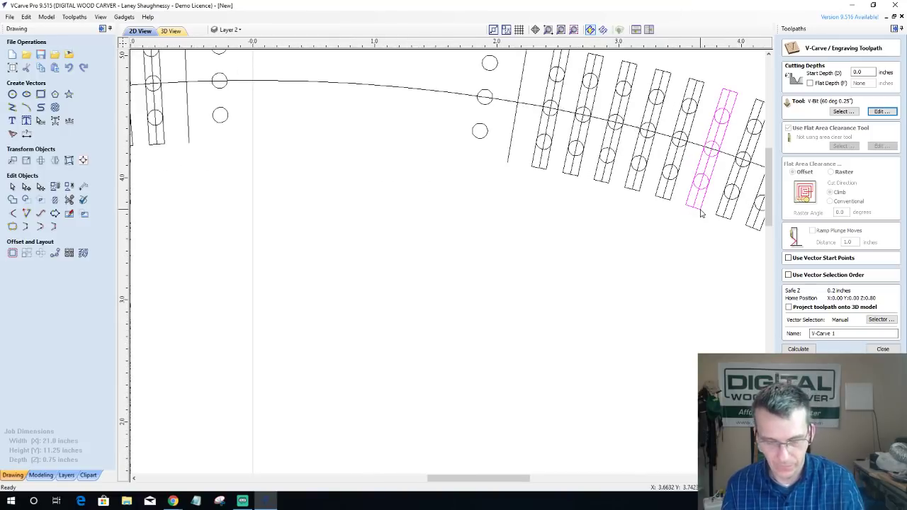
{"action": "left_click", "coordinate": [709, 213]}
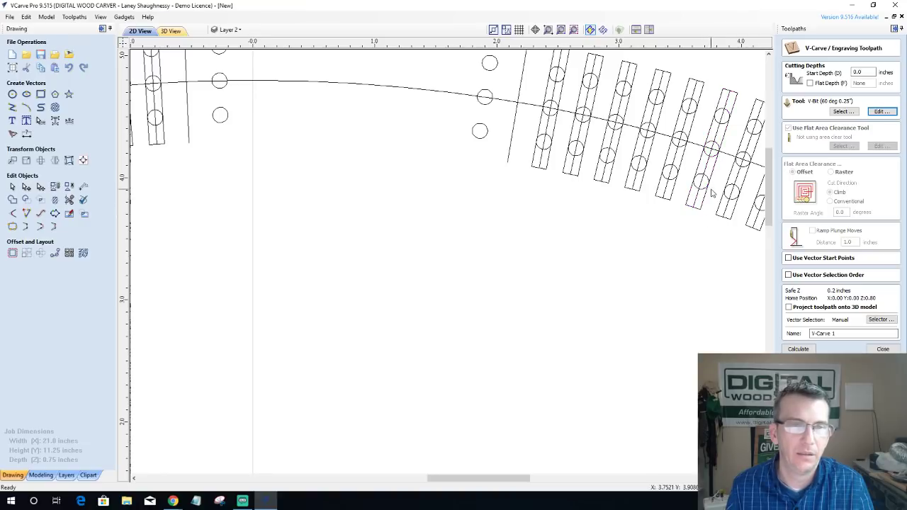
{"action": "left_click", "coordinate": [707, 185]}
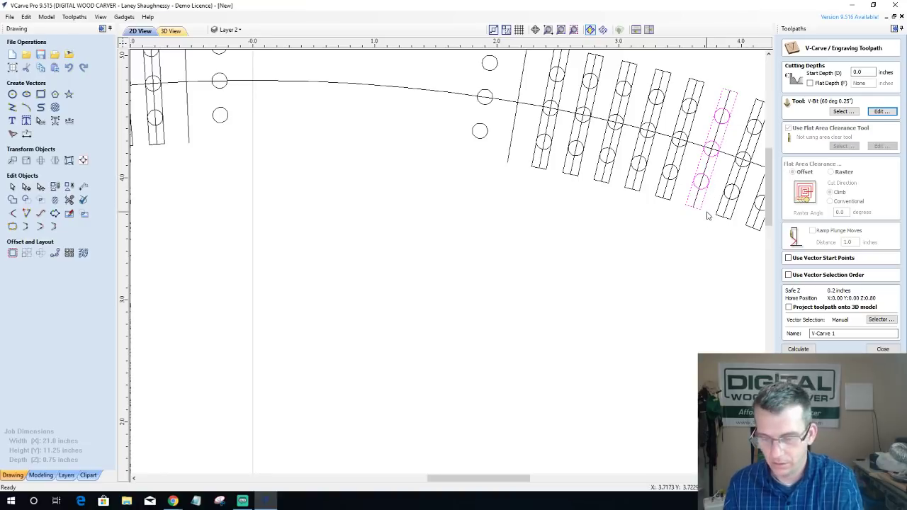
{"action": "left_click", "coordinate": [706, 215]}
{"action": "scroll", "coordinate": [706, 214], "scroll_direction": "down", "scroll_amount": 3}
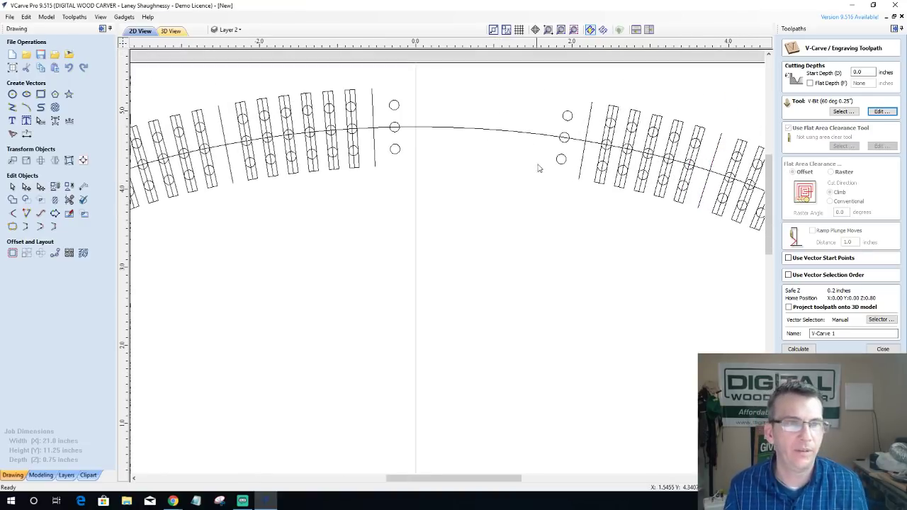
{"action": "scroll", "coordinate": [574, 184], "scroll_direction": "down", "scroll_amount": 1}
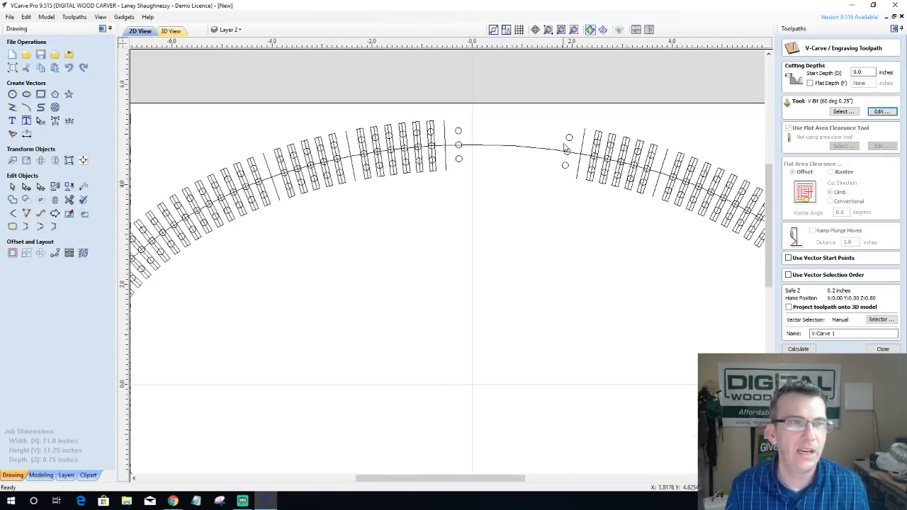
{"action": "scroll", "coordinate": [518, 243], "scroll_direction": "down", "scroll_amount": 3}
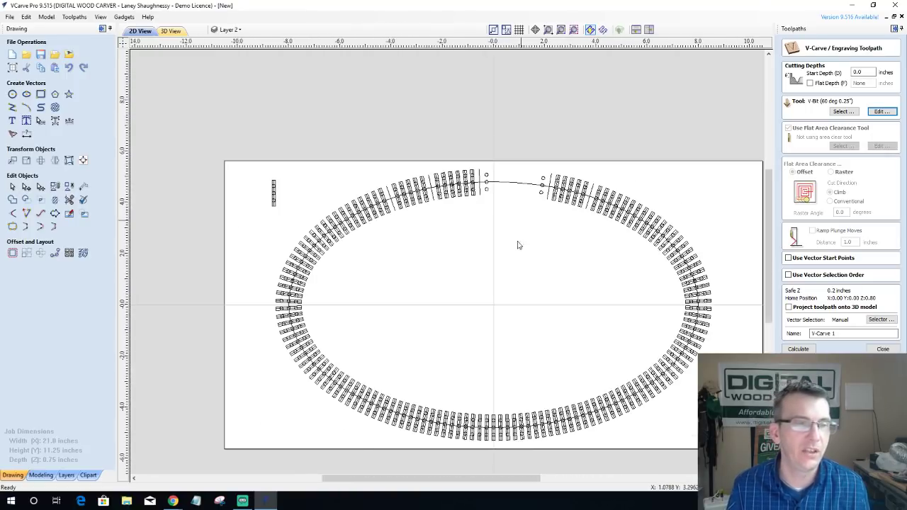
{"action": "scroll", "coordinate": [379, 192], "scroll_direction": "up", "scroll_amount": 2}
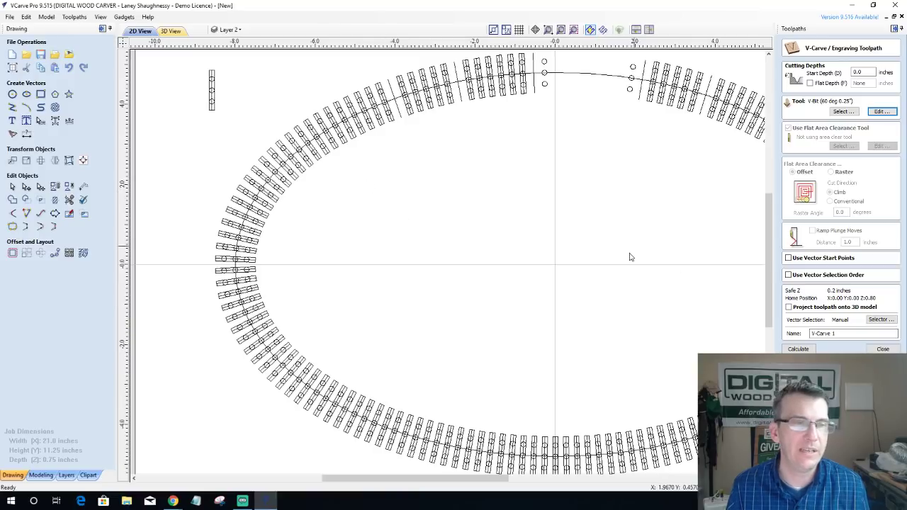
{"action": "scroll", "coordinate": [632, 257], "scroll_direction": "down", "scroll_amount": 2}
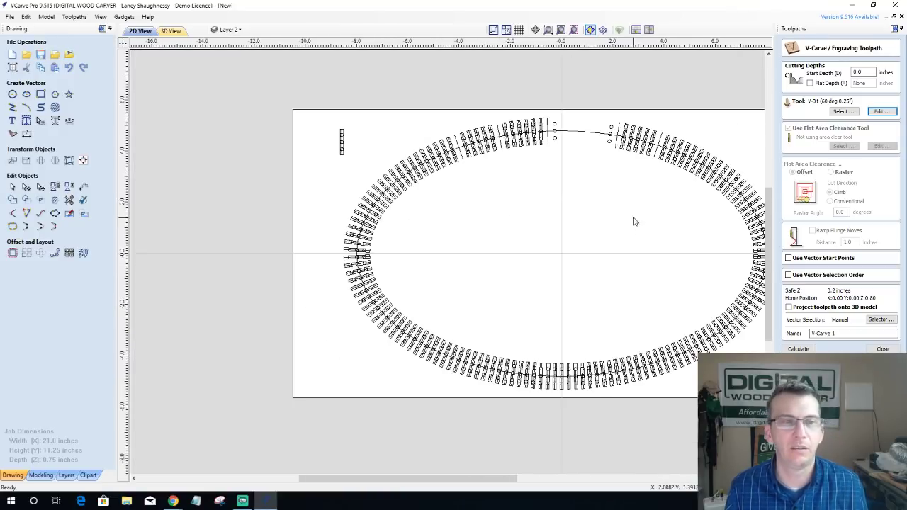
{"action": "scroll", "coordinate": [289, 112], "scroll_direction": "up", "scroll_amount": 2}
{"action": "scroll", "coordinate": [395, 164], "scroll_direction": "up", "scroll_amount": 2}
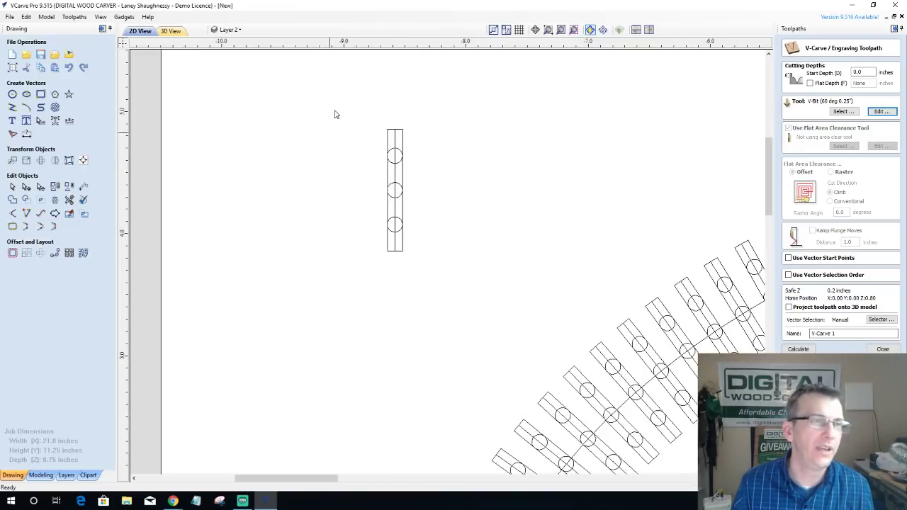
Step: Box-select the lone tie at upper left and open Alignment Tools for it
{"action": "left_click_drag", "start_coordinate": [335, 112], "coordinate": [419, 262]}
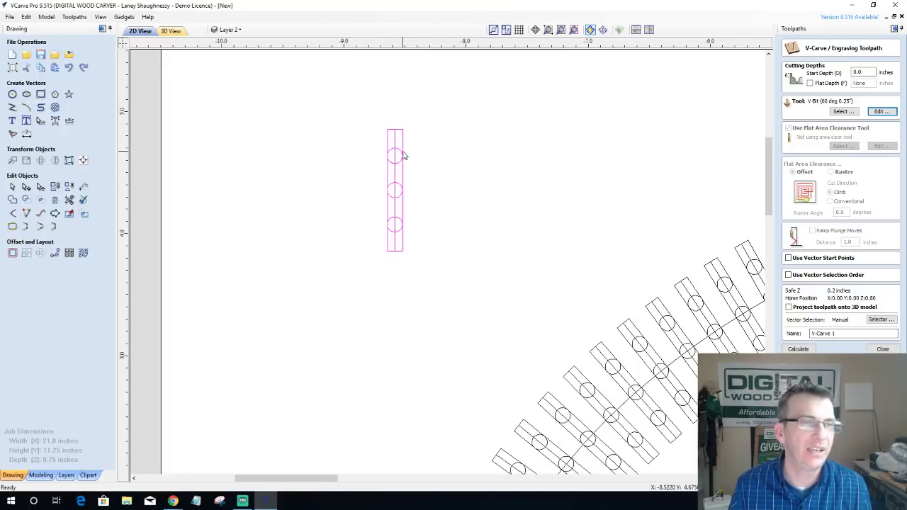
{"action": "left_click", "coordinate": [82, 160]}
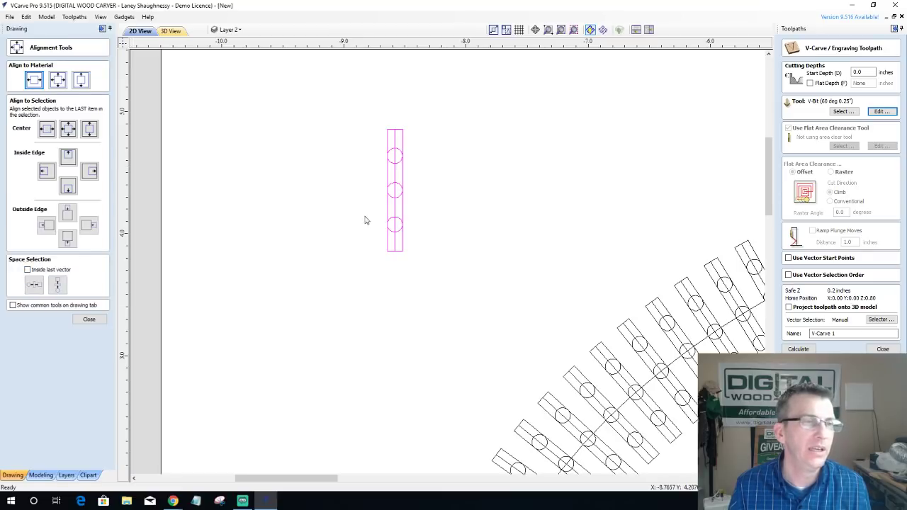
{"action": "left_click_drag", "start_coordinate": [375, 103], "coordinate": [458, 301]}
{"action": "scroll", "coordinate": [457, 302], "scroll_direction": "down", "scroll_amount": 2}
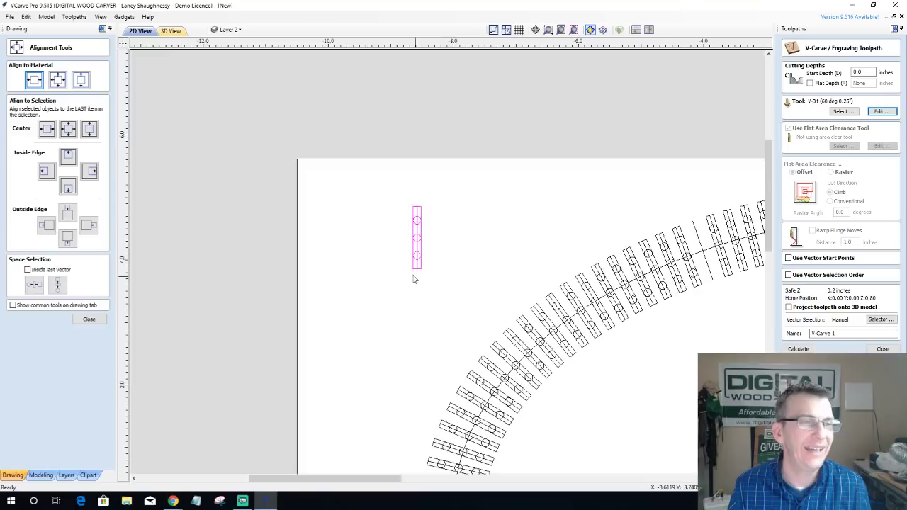
{"action": "scroll", "coordinate": [411, 269], "scroll_direction": "up", "scroll_amount": 1}
{"action": "left_click", "coordinate": [396, 216]}
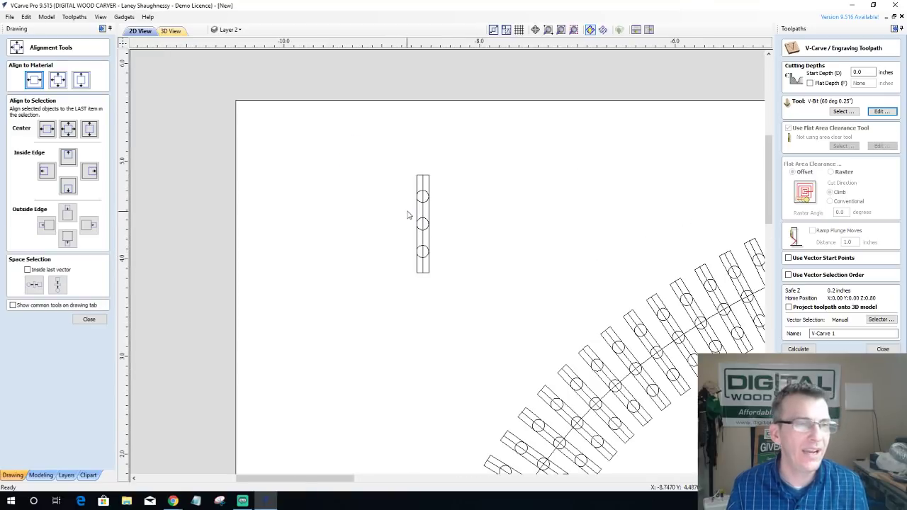
{"action": "left_click", "coordinate": [417, 212]}
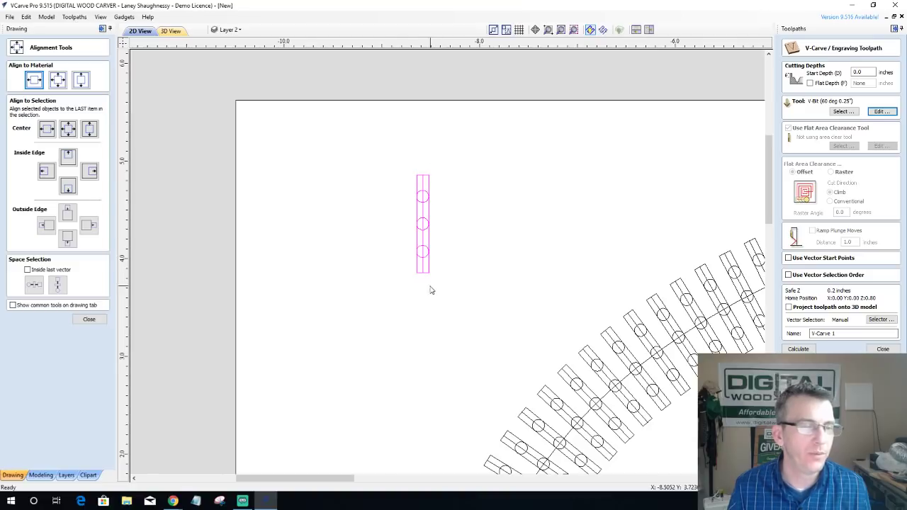
{"action": "scroll", "coordinate": [381, 263], "scroll_direction": "down", "scroll_amount": 2}
Step: Delete the rectangle outline of one slot in the arc
{"action": "left_click", "coordinate": [685, 285]}
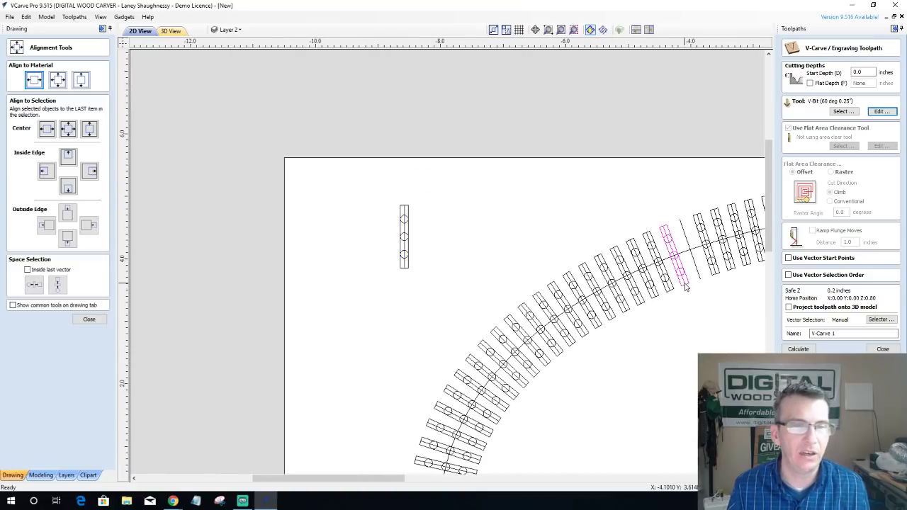
{"action": "scroll", "coordinate": [685, 285], "scroll_direction": "up", "scroll_amount": 3}
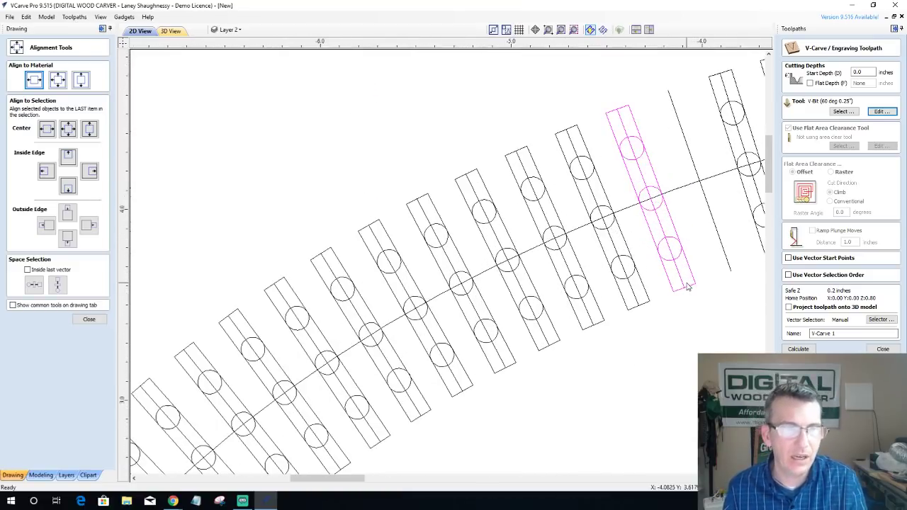
{"action": "left_click", "coordinate": [687, 318]}
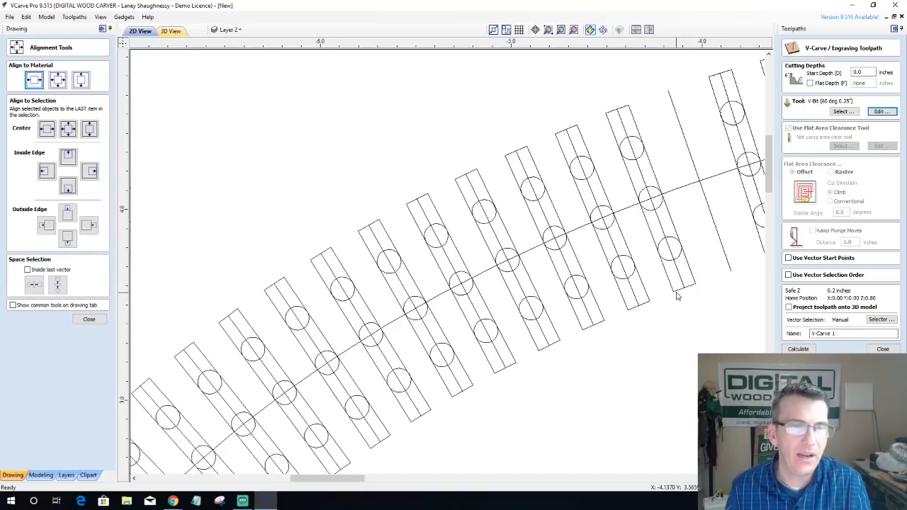
{"action": "left_click", "coordinate": [676, 294]}
{"action": "key", "text": "Delete"}
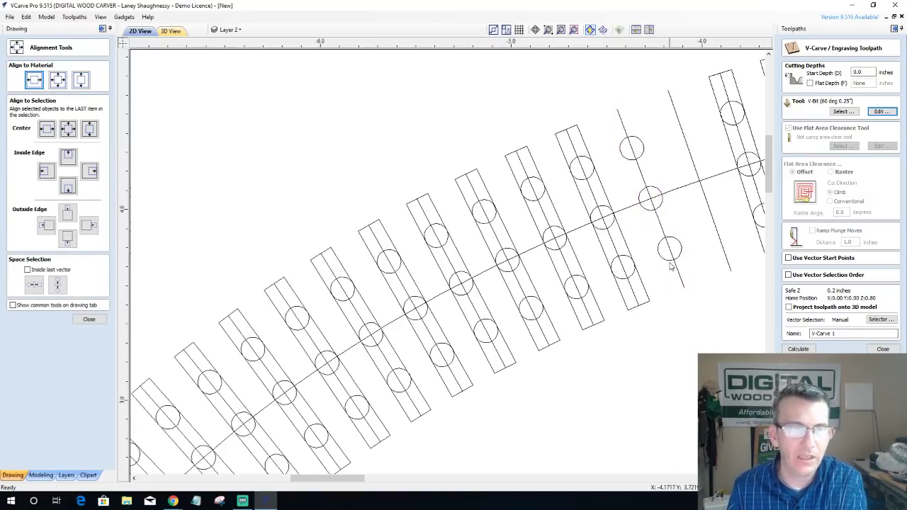
Step: Delete that slot's three peg circles, leaving only its centre line
{"action": "left_click", "coordinate": [666, 261]}
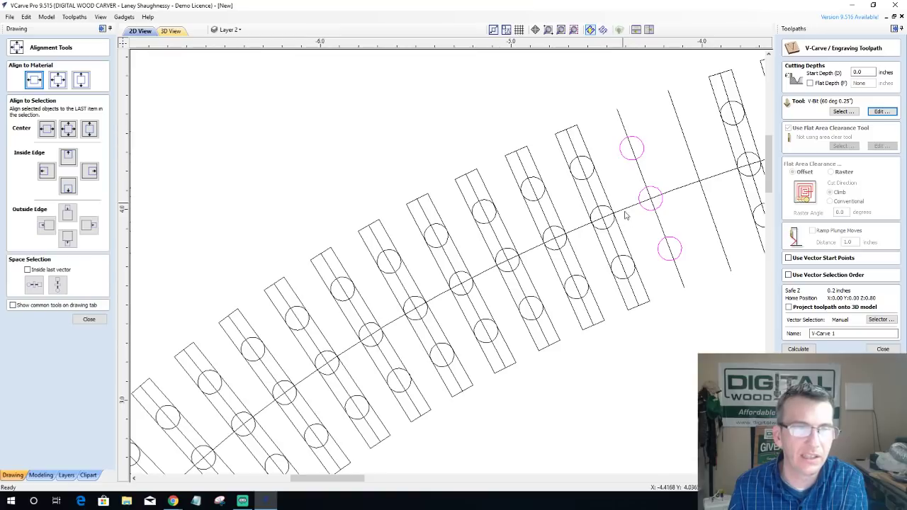
{"action": "key", "text": "Delete"}
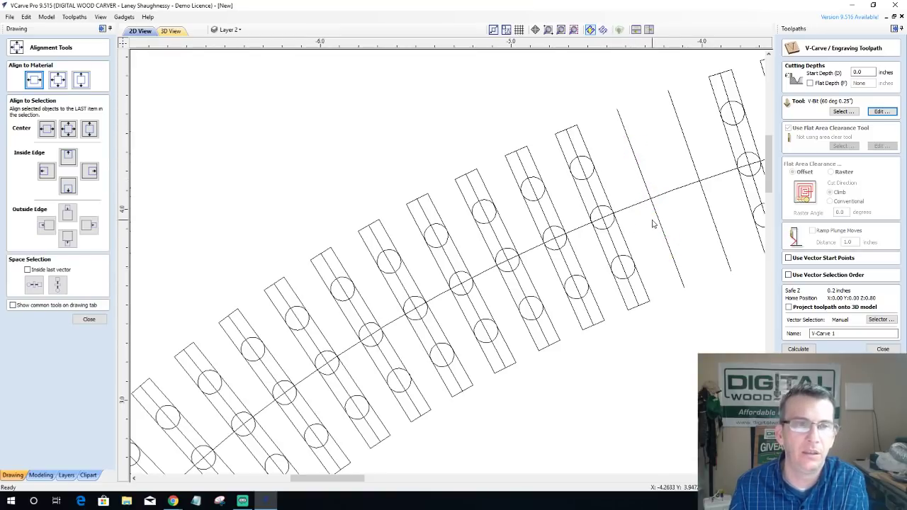
{"action": "scroll", "coordinate": [633, 146], "scroll_direction": "down", "scroll_amount": 5}
{"action": "scroll", "coordinate": [624, 248], "scroll_direction": "down", "scroll_amount": 1}
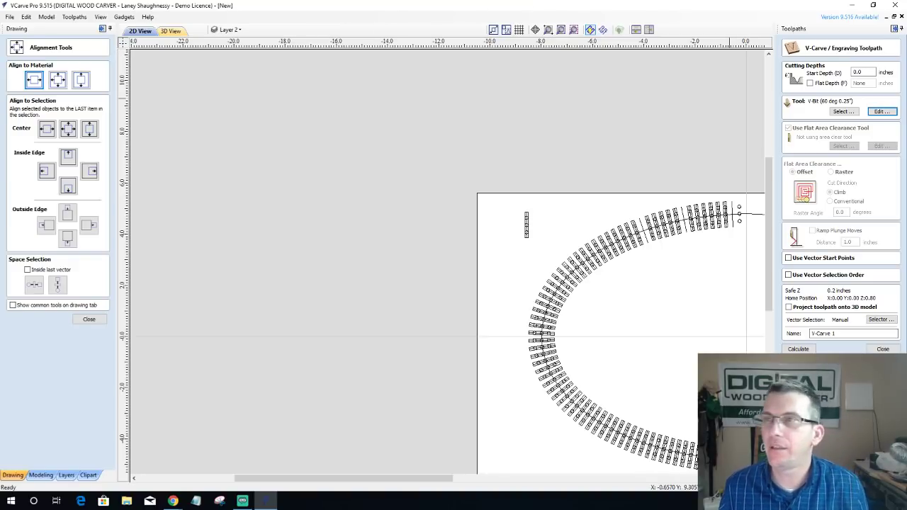
{"action": "key", "text": "alt+Tab"}
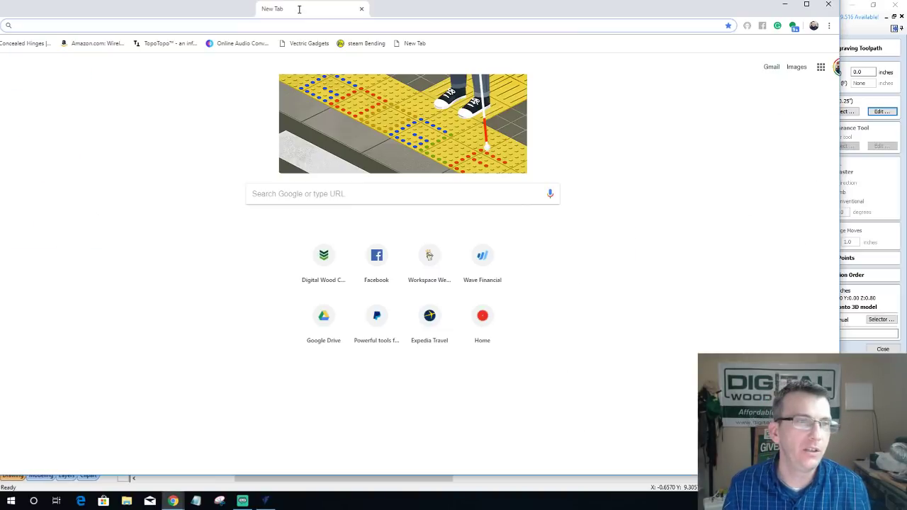
Step: Search 'game of cribbage' and read the Wikipedia article's 61 or 121 point target
{"action": "left_click_drag", "start_coordinate": [298, 10], "coordinate": [373, 30]}
{"action": "double_click", "coordinate": [373, 31]}
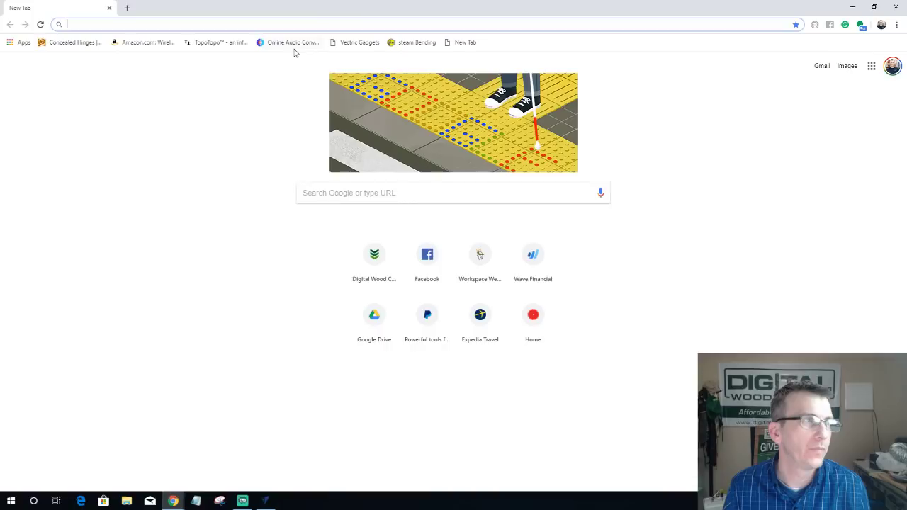
{"action": "key", "text": "ctrl+l"}
{"action": "type", "text": "gam"}
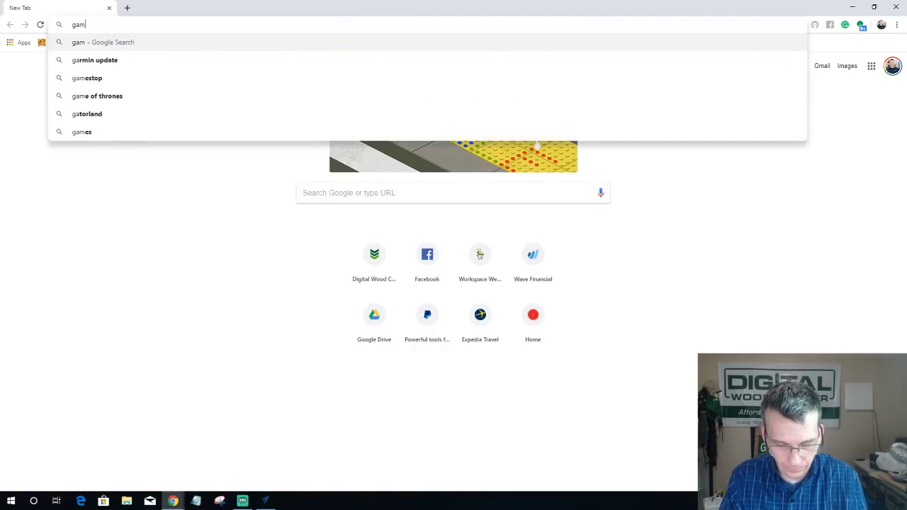
{"action": "type", "text": "e of cribbage"}
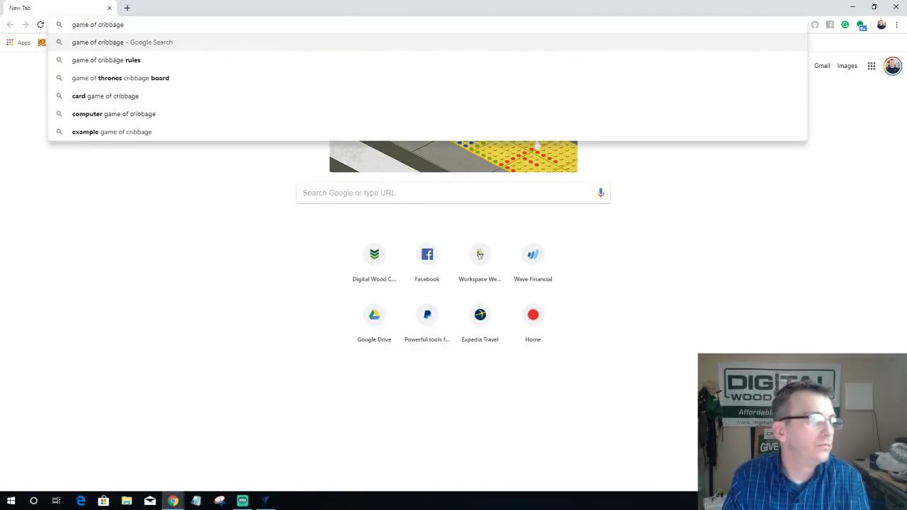
{"action": "key", "text": "Return"}
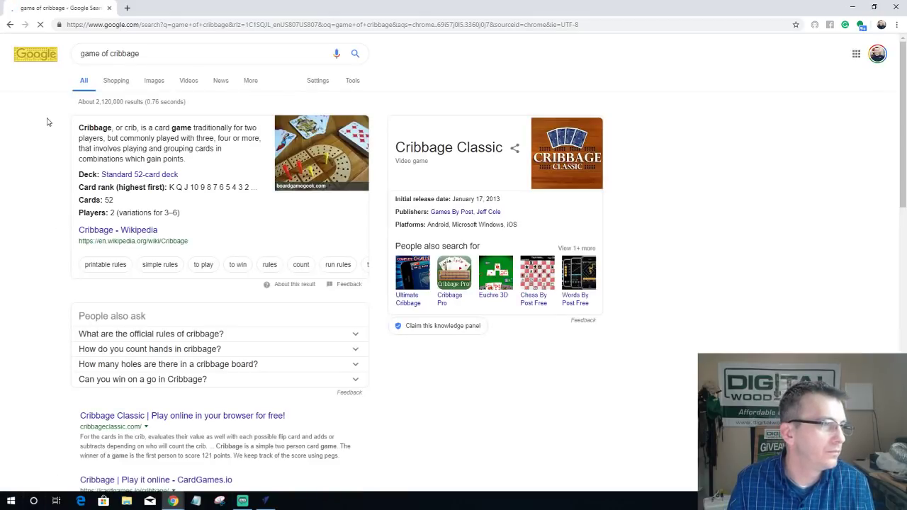
{"action": "scroll", "coordinate": [47, 239], "scroll_direction": "down", "scroll_amount": 1}
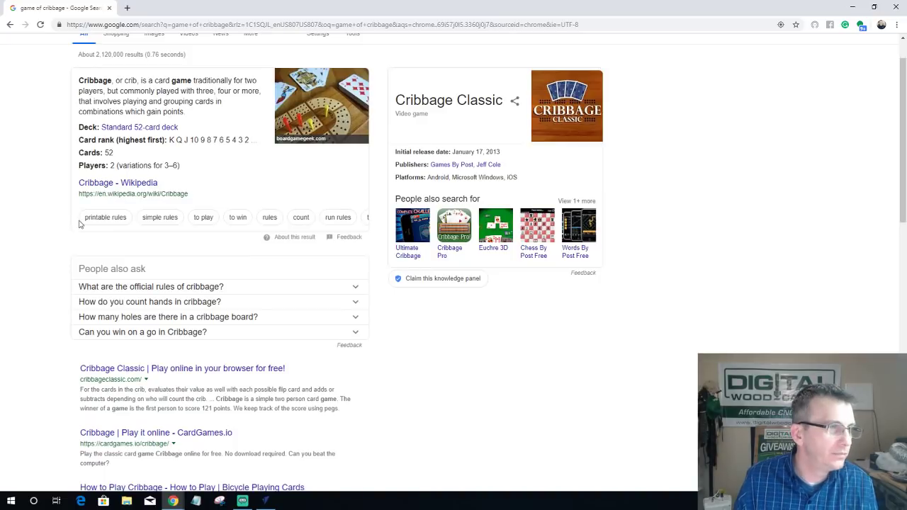
{"action": "left_click", "coordinate": [104, 184]}
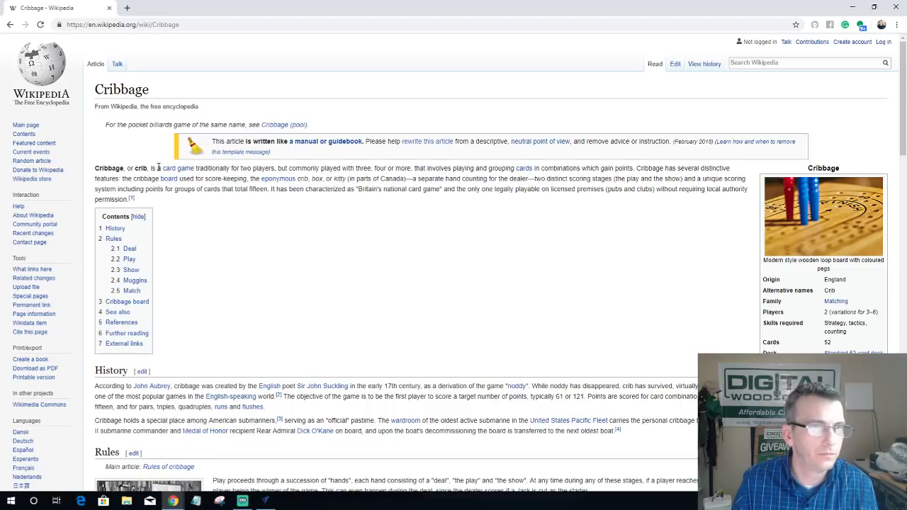
{"action": "scroll", "coordinate": [264, 177], "scroll_direction": "down", "scroll_amount": 3}
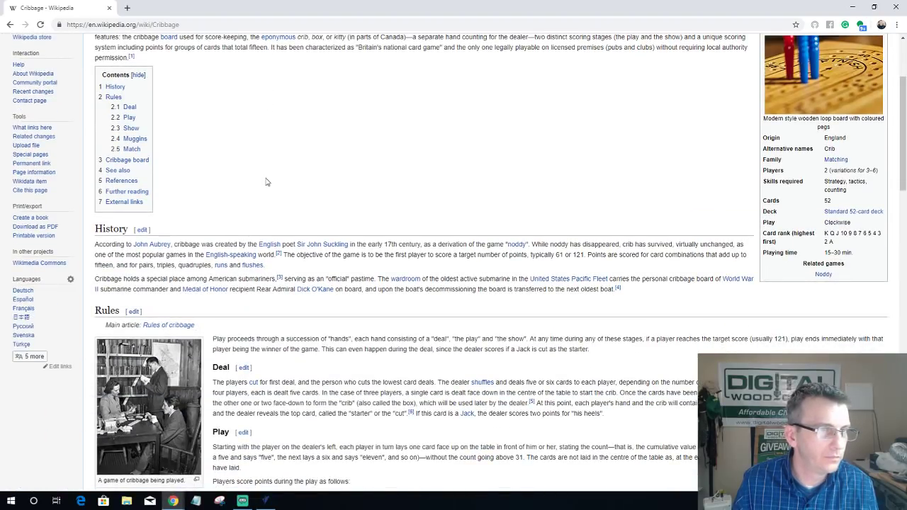
{"action": "scroll", "coordinate": [278, 184], "scroll_direction": "down", "scroll_amount": 2}
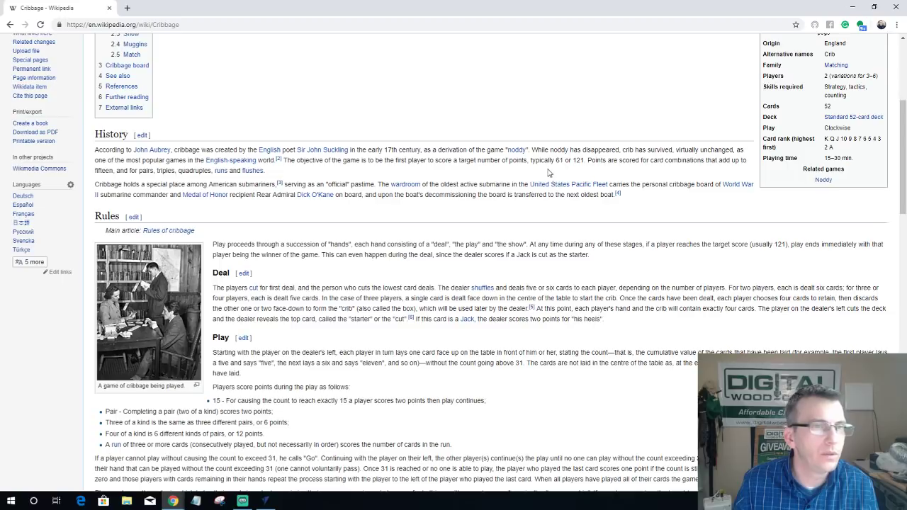
{"action": "left_click_drag", "start_coordinate": [537, 163], "coordinate": [574, 163]}
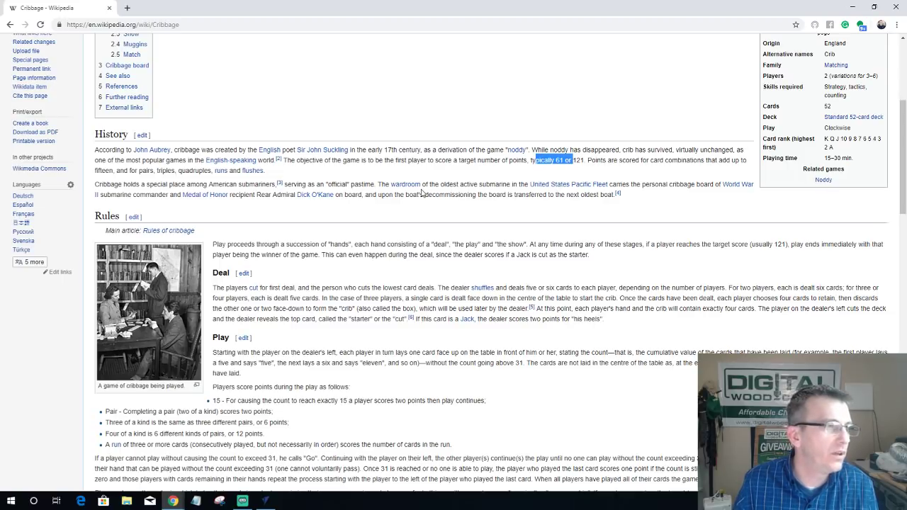
{"action": "scroll", "coordinate": [425, 185], "scroll_direction": "up", "scroll_amount": 4}
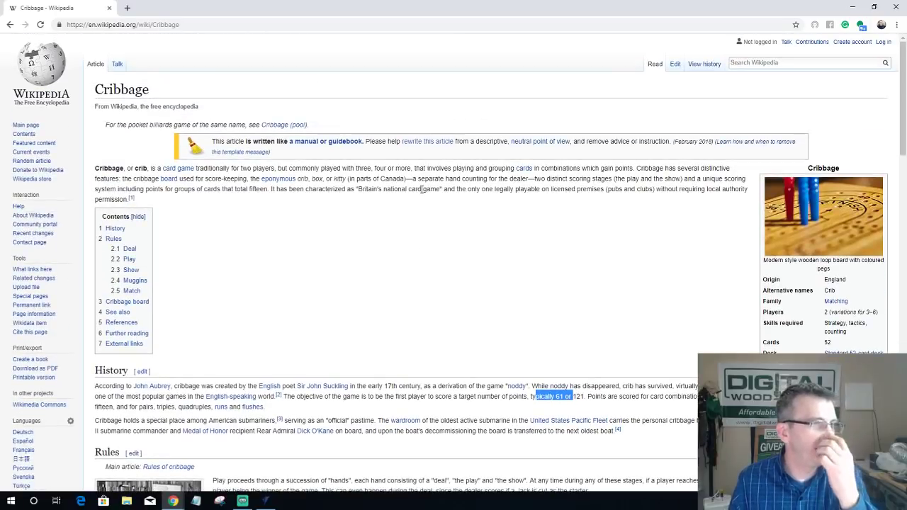
Step: Search 'how many holes in cribbage board' to confirm 121 holes, then close the tab
{"action": "left_click", "coordinate": [148, 24]}
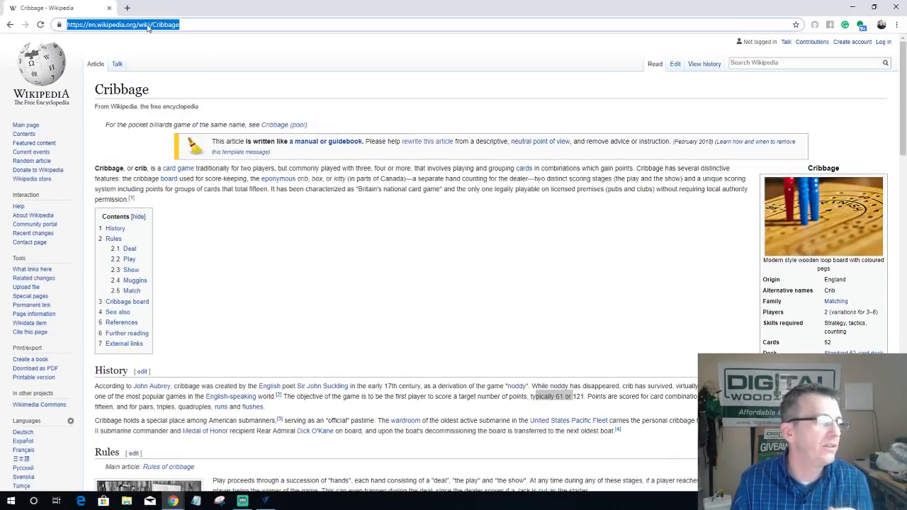
{"action": "type", "text": "how man"}
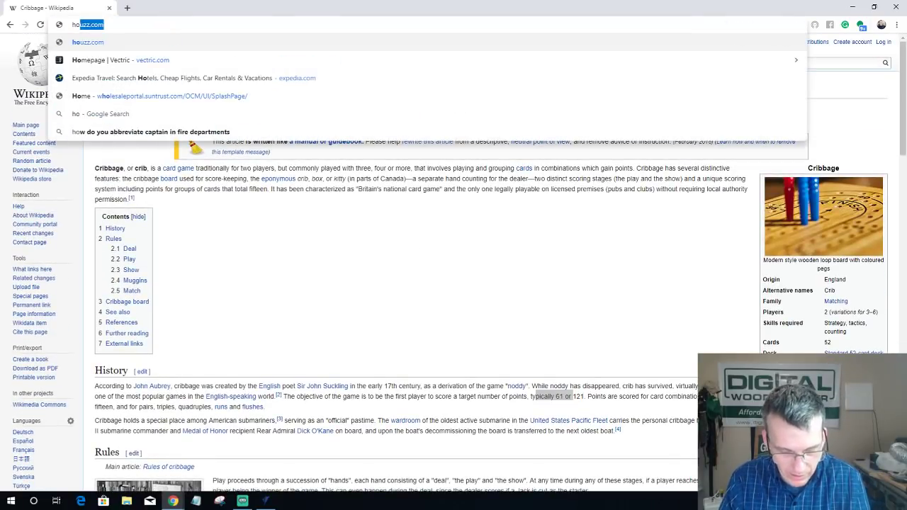
{"action": "type", "text": "hole"}
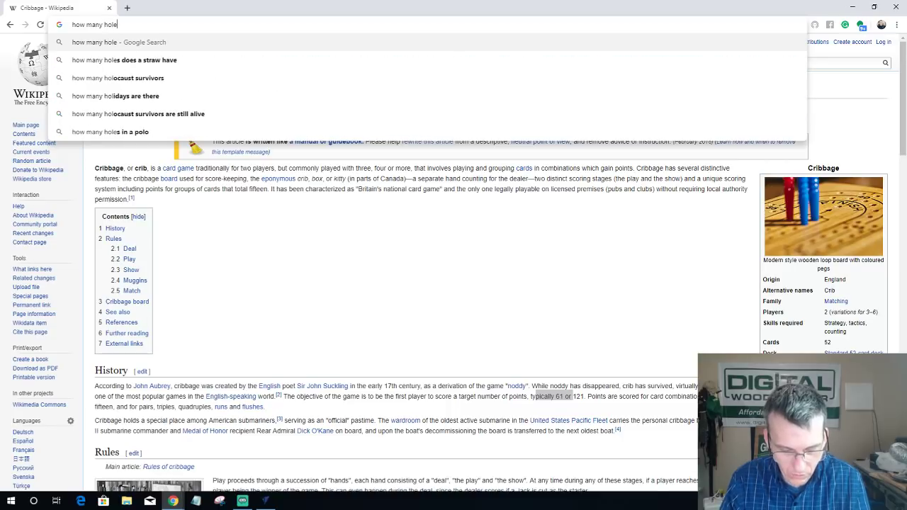
{"action": "type", "text": "s in cribbage board"}
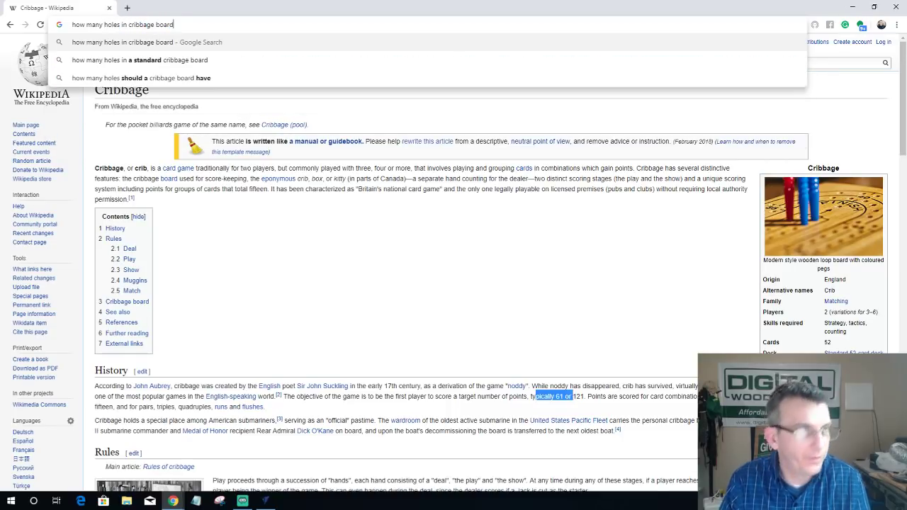
{"action": "key", "text": "Return"}
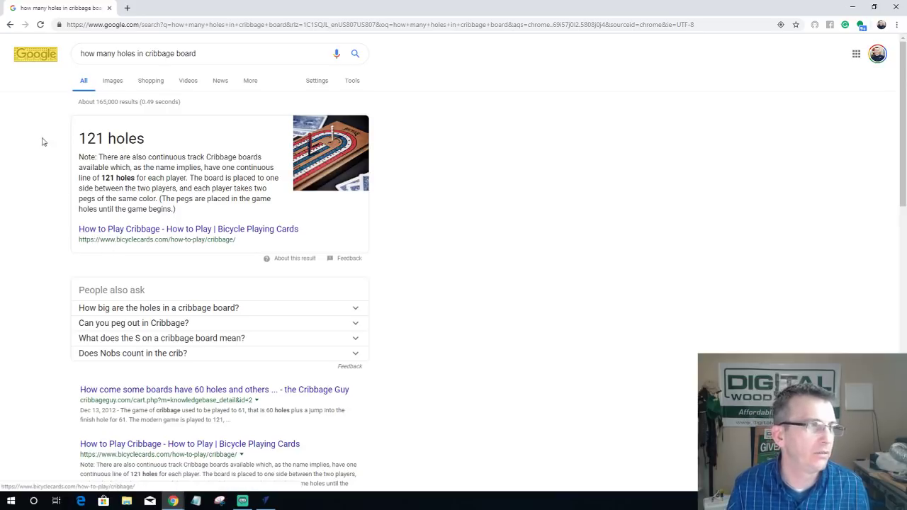
{"action": "left_click", "coordinate": [110, 9]}
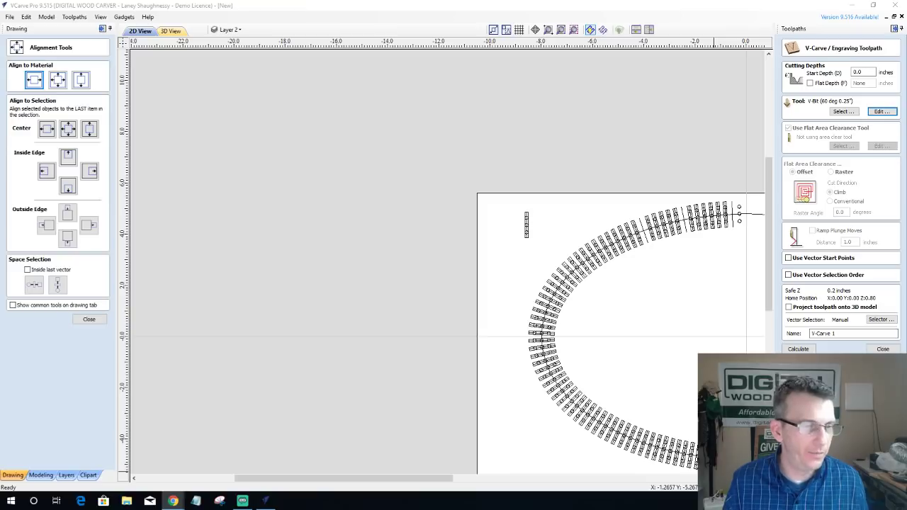
Step: Close Alignment Tools, fit the job in view, and delete every vector of the oval track
{"action": "scroll", "coordinate": [339, 379], "scroll_direction": "down", "scroll_amount": 2}
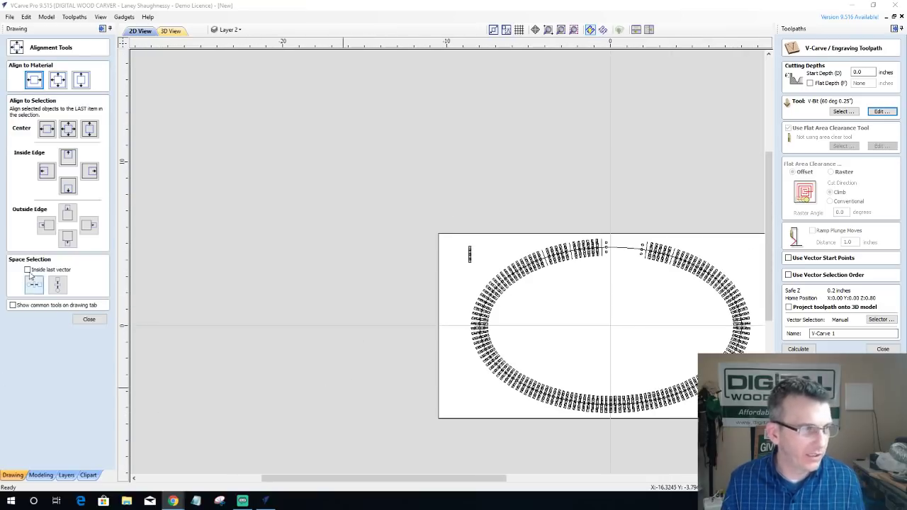
{"action": "left_click", "coordinate": [88, 319]}
{"action": "key", "text": "F3"}
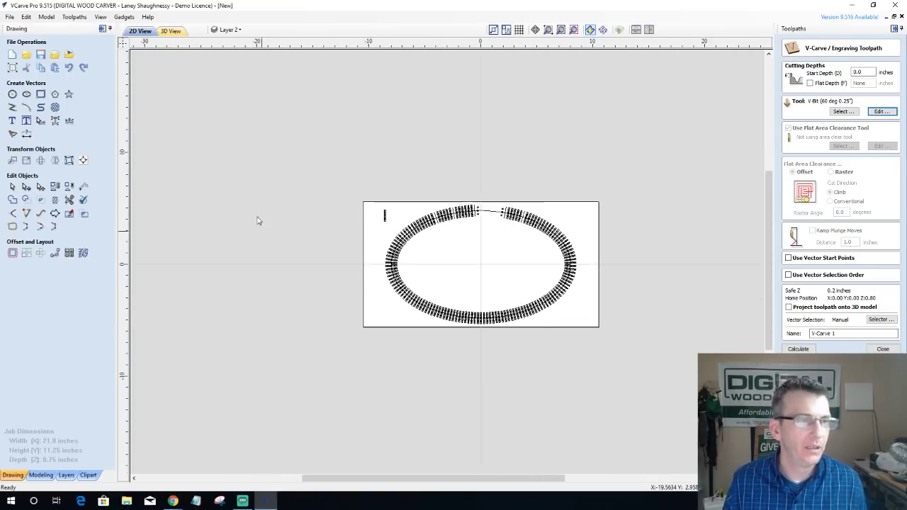
{"action": "left_click_drag", "start_coordinate": [257, 221], "coordinate": [697, 421]}
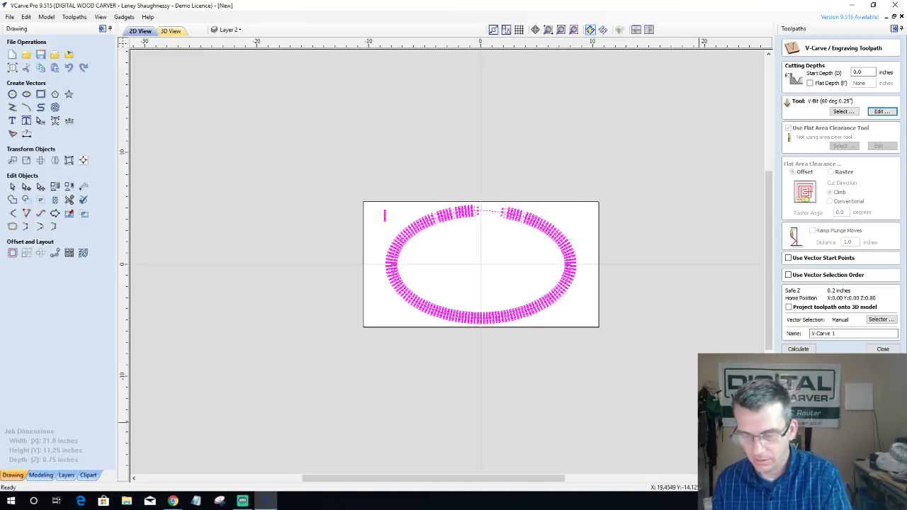
{"action": "key", "text": "Delete"}
Step: Zoom around the now-empty job, then show previews of the open browser windows
{"action": "scroll", "coordinate": [639, 261], "scroll_direction": "up", "scroll_amount": 2}
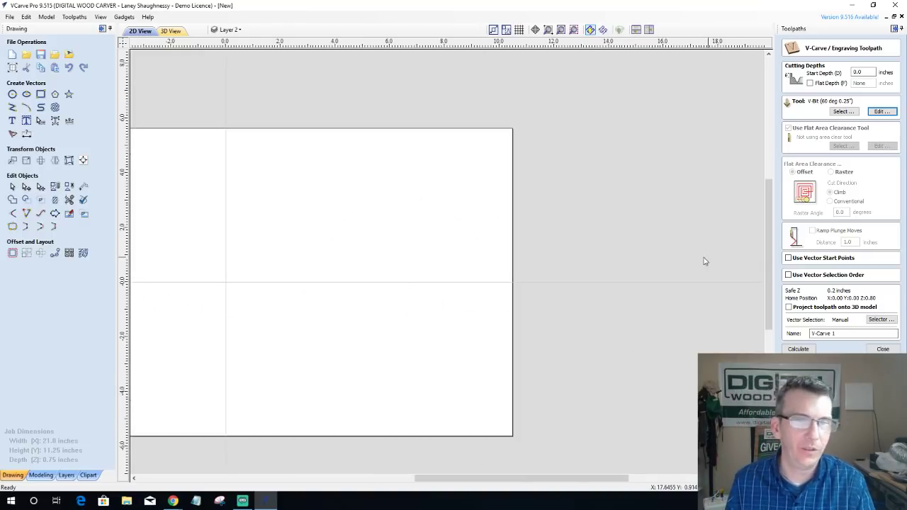
{"action": "scroll", "coordinate": [687, 268], "scroll_direction": "down", "scroll_amount": 2}
{"action": "scroll", "coordinate": [381, 276], "scroll_direction": "up", "scroll_amount": 2}
{"action": "scroll", "coordinate": [380, 276], "scroll_direction": "down", "scroll_amount": 1}
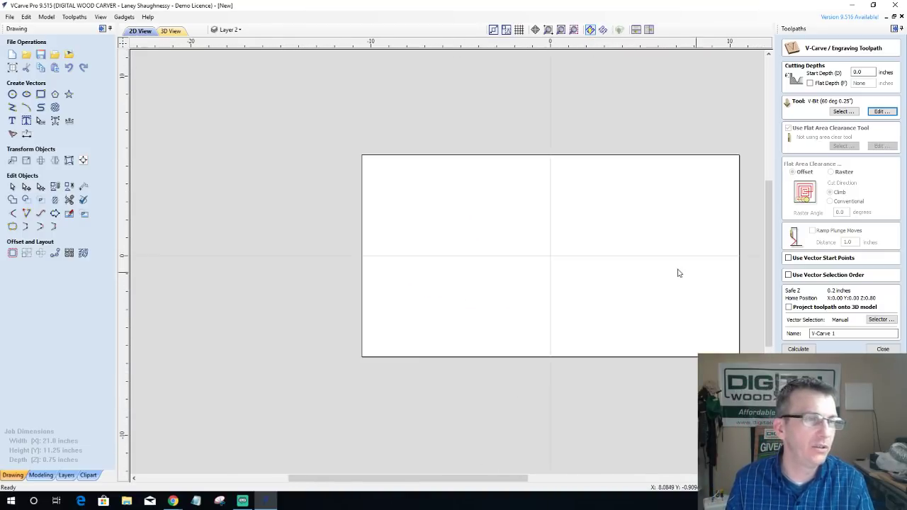
{"action": "scroll", "coordinate": [612, 253], "scroll_direction": "down", "scroll_amount": 2}
{"action": "scroll", "coordinate": [612, 252], "scroll_direction": "up", "scroll_amount": 3}
{"action": "scroll", "coordinate": [435, 235], "scroll_direction": "down", "scroll_amount": 1}
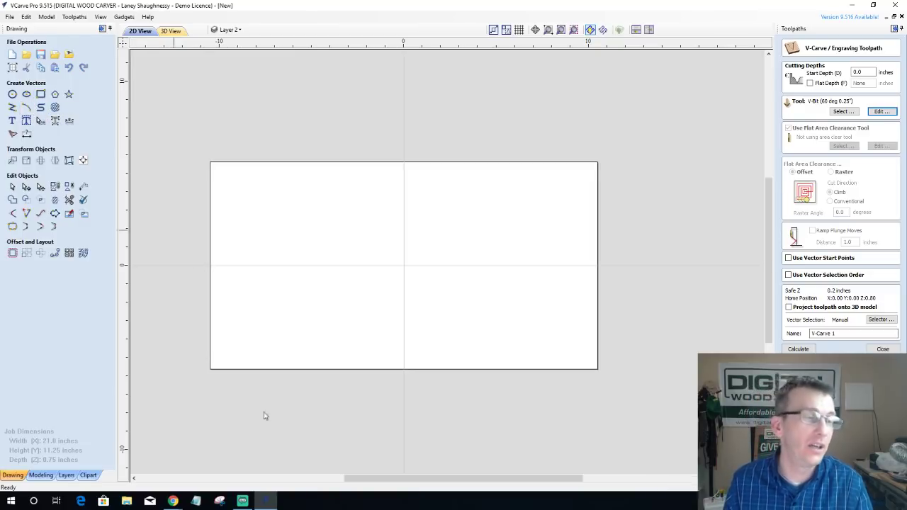
{"action": "left_click", "coordinate": [174, 502]}
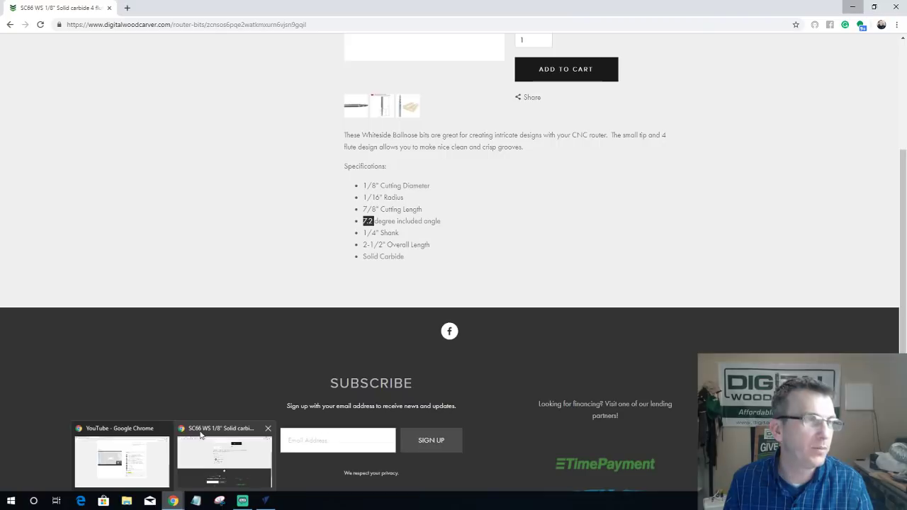
{"action": "left_click", "coordinate": [201, 434]}
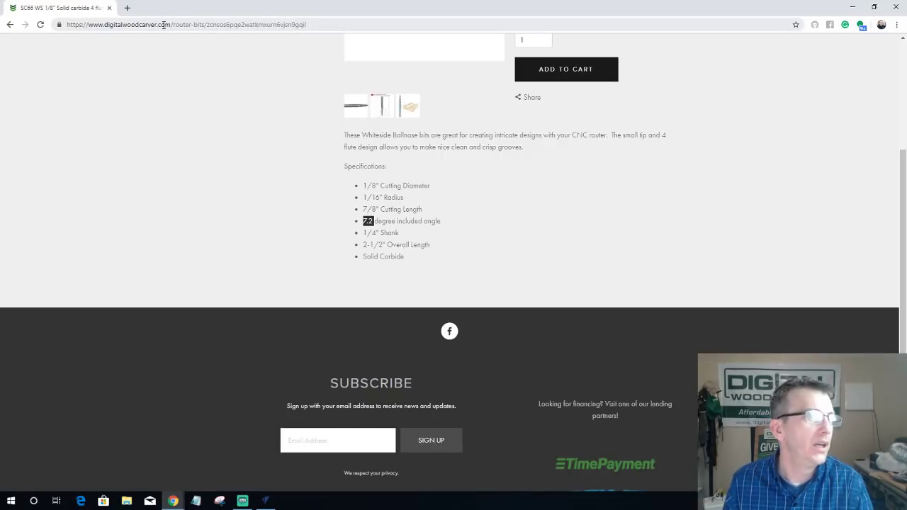
{"action": "left_click", "coordinate": [127, 8]}
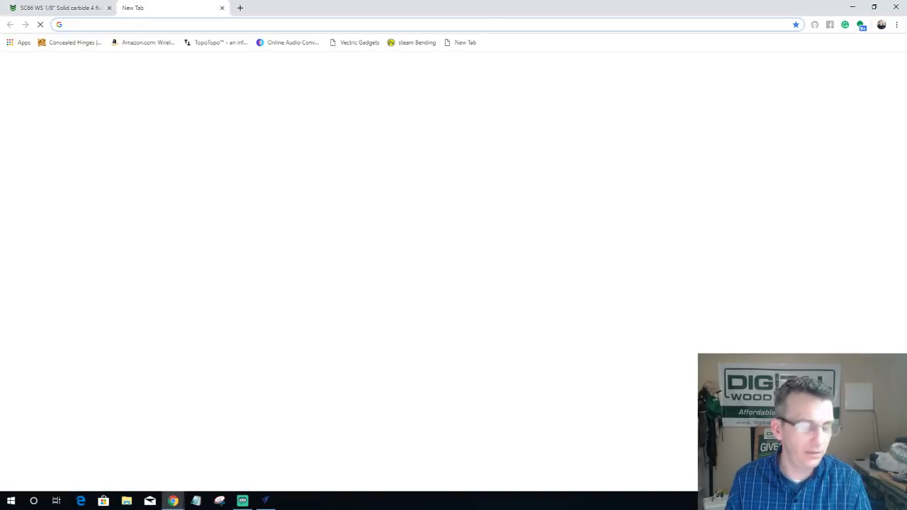
{"action": "type", "text": "Where i"}
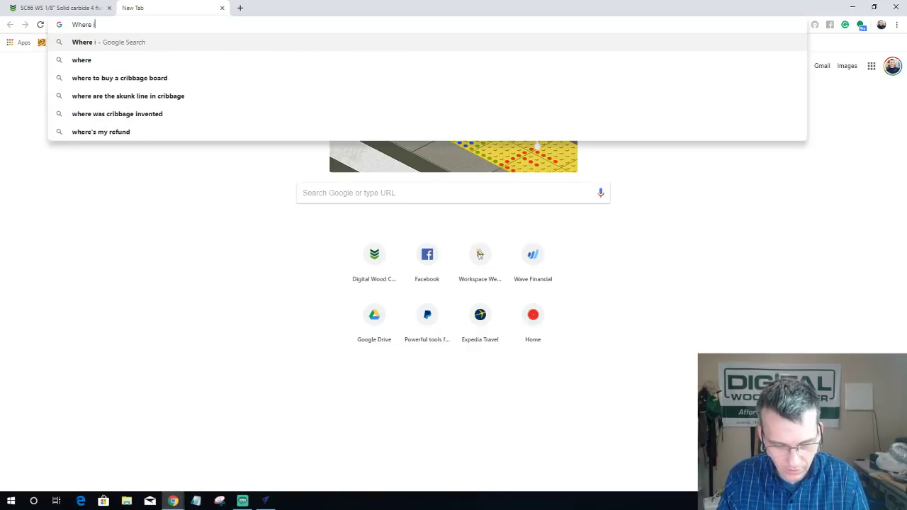
{"action": "type", "text": "s the"}
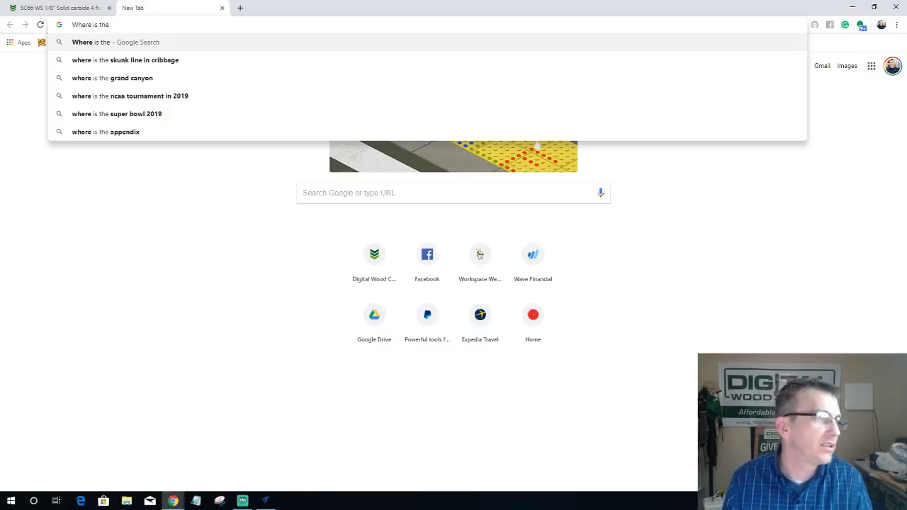
{"action": "left_click", "coordinate": [150, 65]}
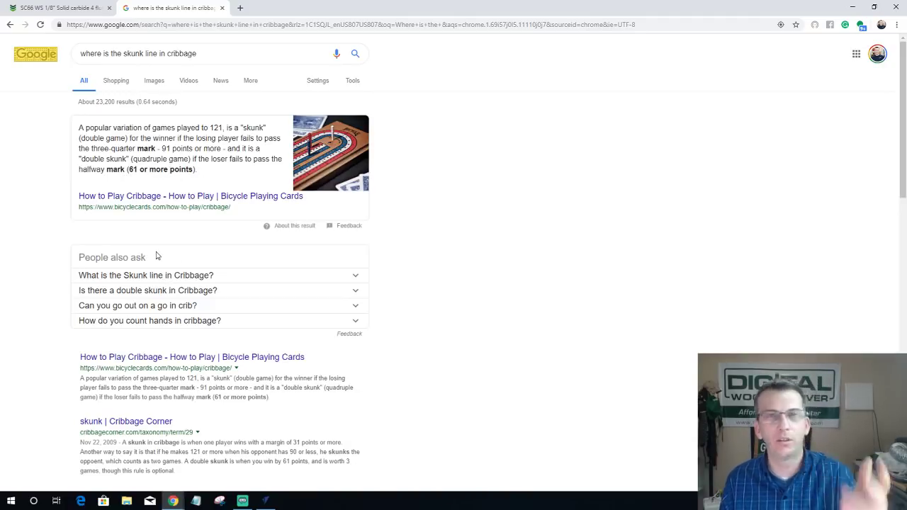
{"action": "left_click", "coordinate": [222, 8]}
{"action": "scroll", "coordinate": [392, 323], "scroll_direction": "up", "scroll_amount": 2}
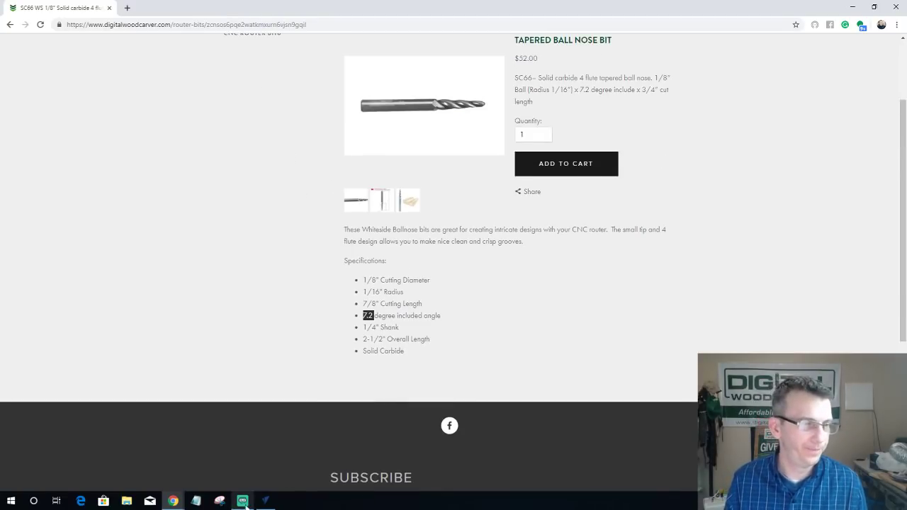
Step: Return to the VCarve Pro job and zoom the view onto the material
{"action": "left_click", "coordinate": [264, 500]}
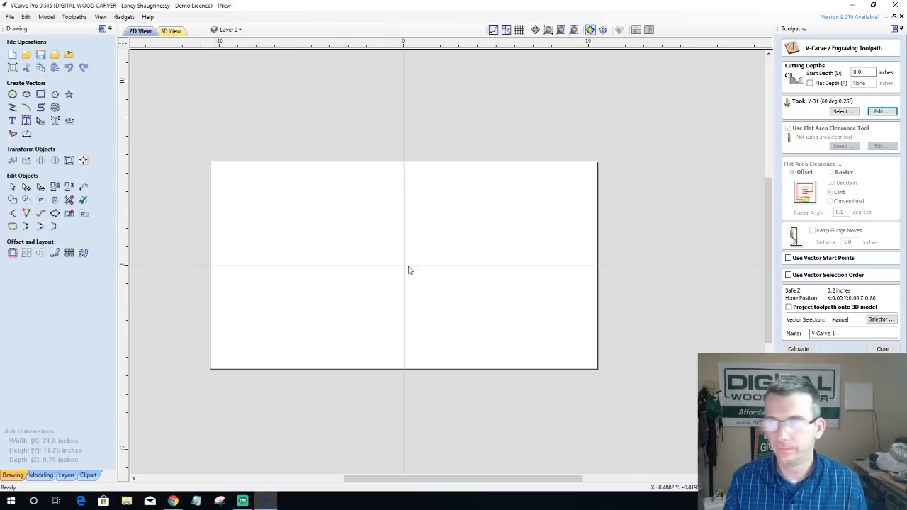
{"action": "scroll", "coordinate": [333, 257], "scroll_direction": "up", "scroll_amount": 1}
{"action": "scroll", "coordinate": [312, 283], "scroll_direction": "up", "scroll_amount": 1}
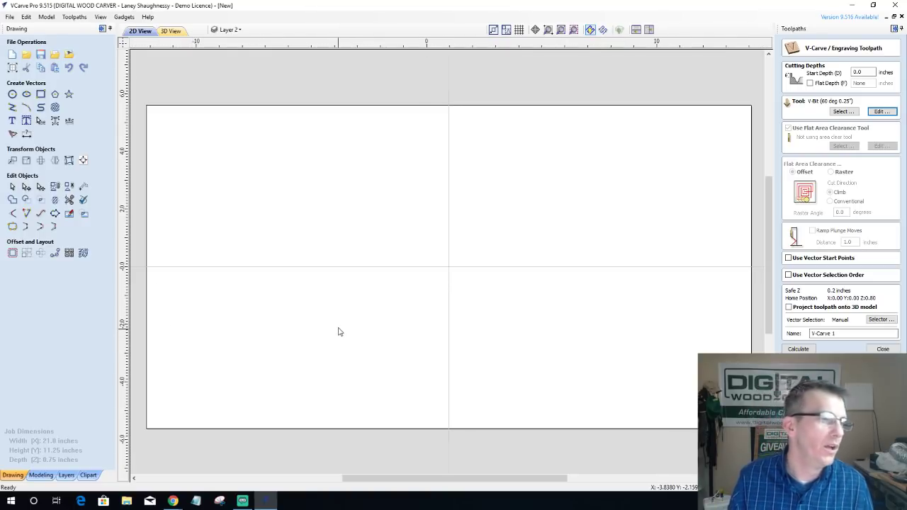
{"action": "scroll", "coordinate": [339, 330], "scroll_direction": "down", "scroll_amount": 1}
{"action": "scroll", "coordinate": [360, 357], "scroll_direction": "up", "scroll_amount": 1}
{"action": "scroll", "coordinate": [362, 360], "scroll_direction": "down", "scroll_amount": 1}
{"action": "scroll", "coordinate": [362, 360], "scroll_direction": "up", "scroll_amount": 1}
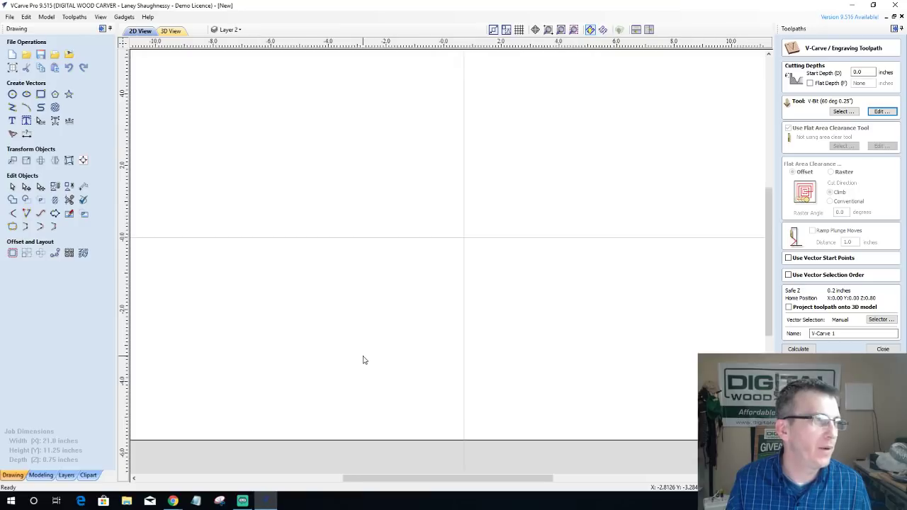
{"action": "scroll", "coordinate": [363, 359], "scroll_direction": "down", "scroll_amount": 1}
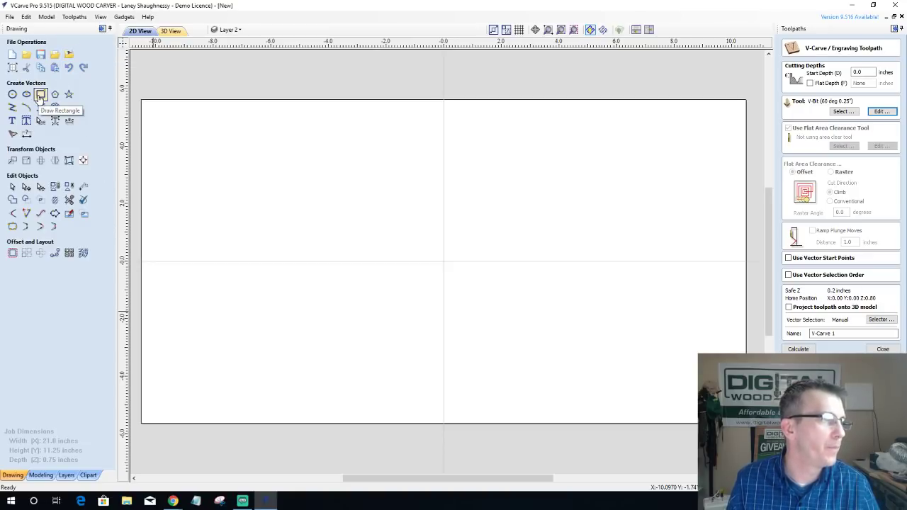
Step: Draw a rectangle vector covering the full 21 × 11.25 inch material
{"action": "left_click", "coordinate": [40, 96]}
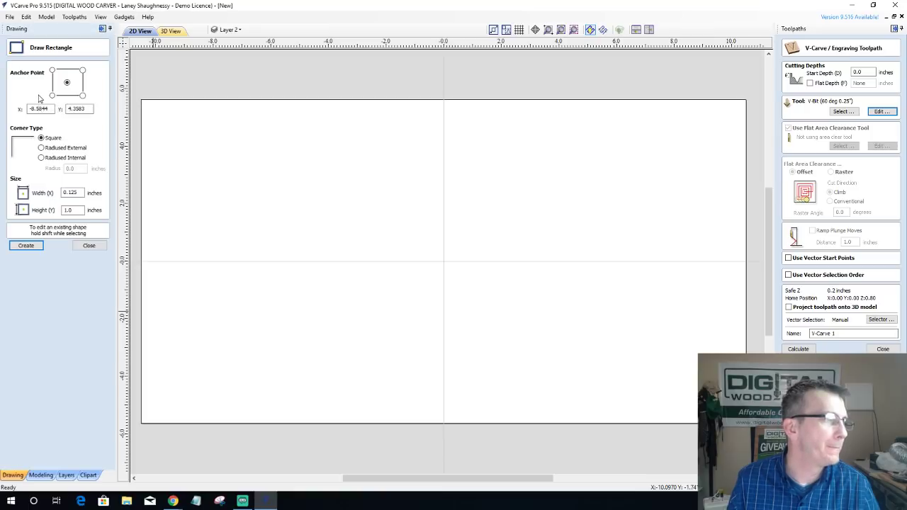
{"action": "left_click", "coordinate": [87, 246]}
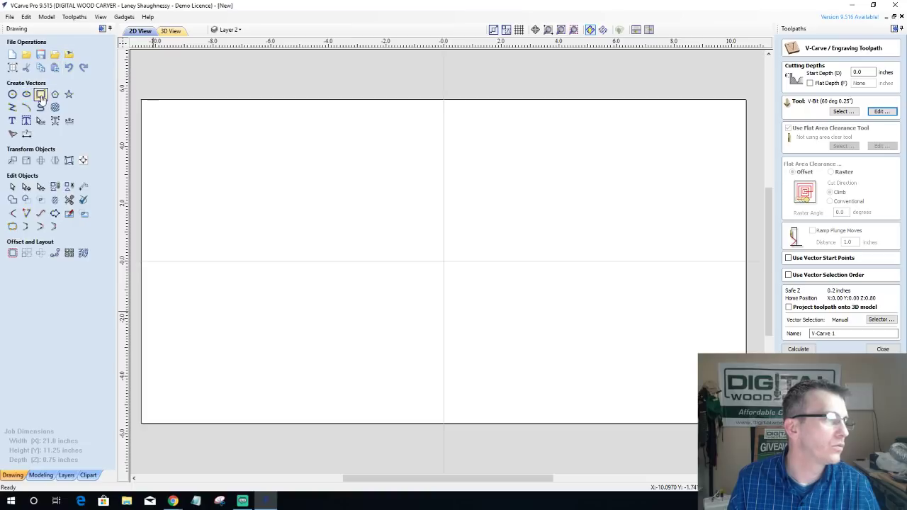
{"action": "left_click", "coordinate": [40, 95]}
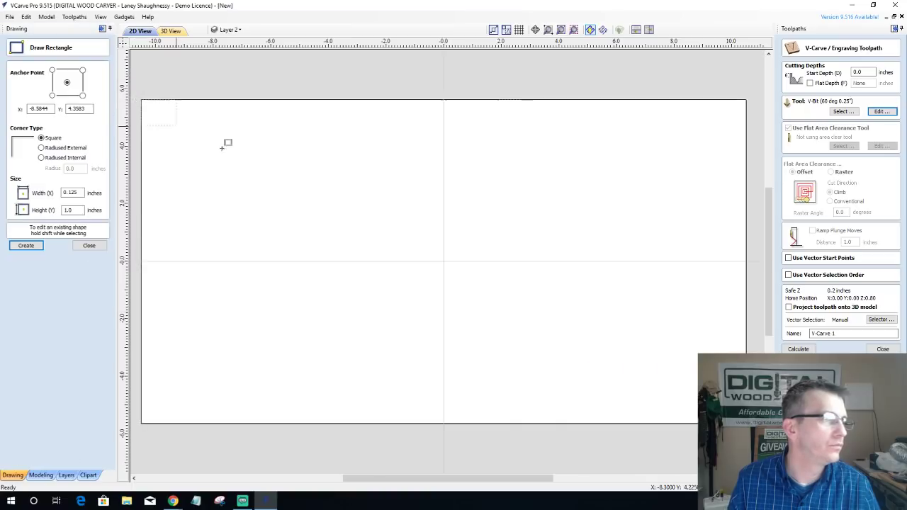
{"action": "left_click_drag", "start_coordinate": [225, 145], "coordinate": [745, 423]}
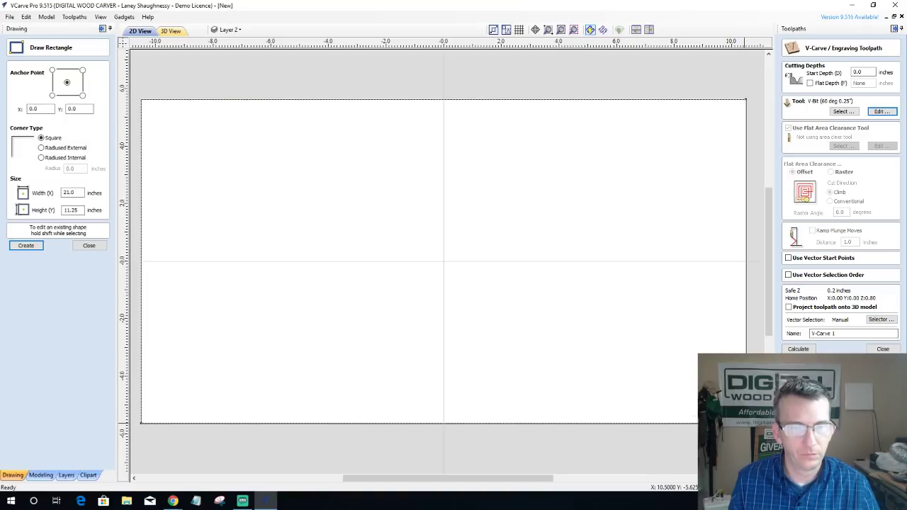
{"action": "left_click", "coordinate": [89, 245]}
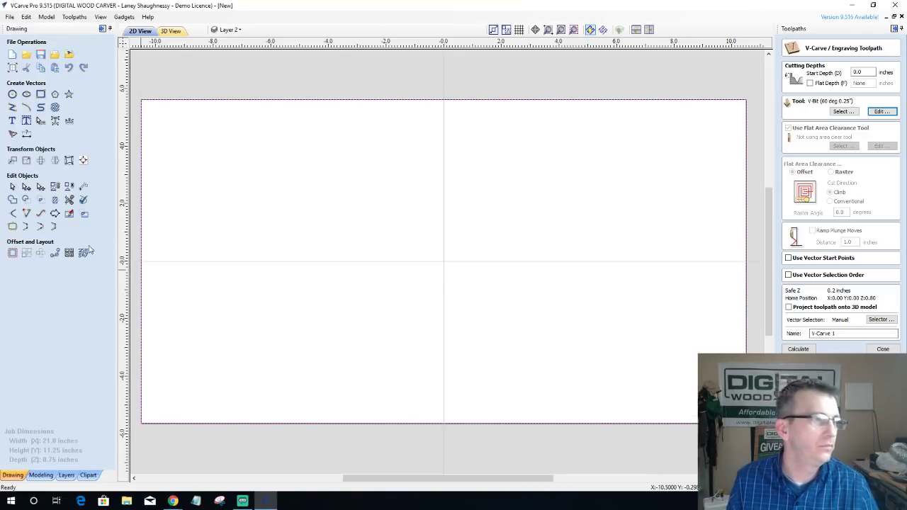
Step: Offset the rectangle 1 inch inward with Delete original checked
{"action": "left_click", "coordinate": [12, 253]}
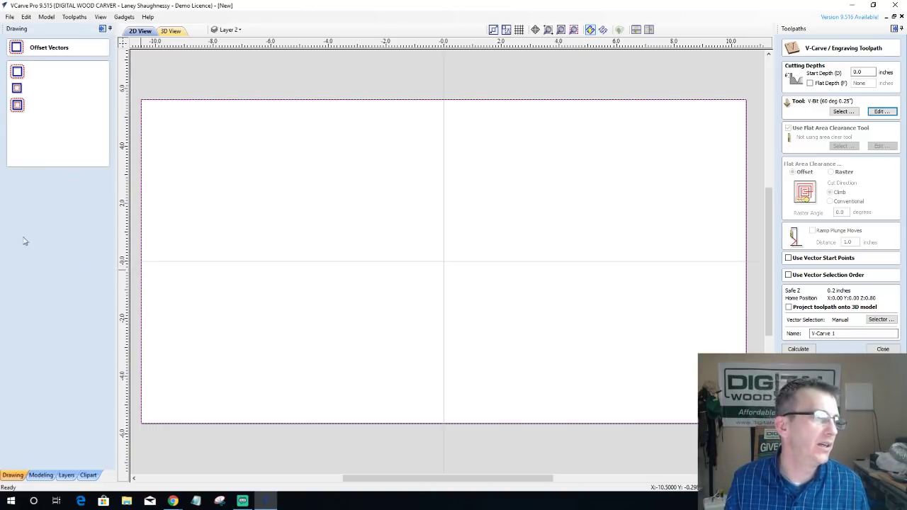
{"action": "left_click", "coordinate": [35, 88]}
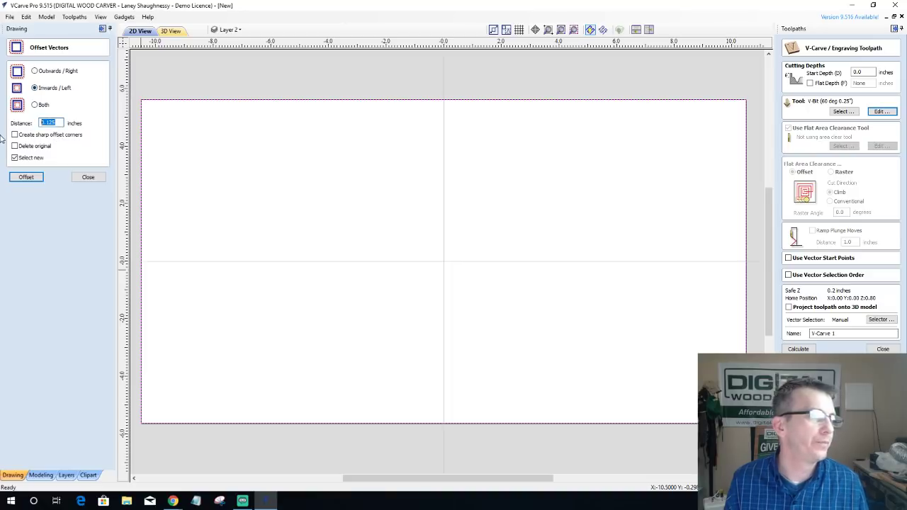
{"action": "type", "text": "1"}
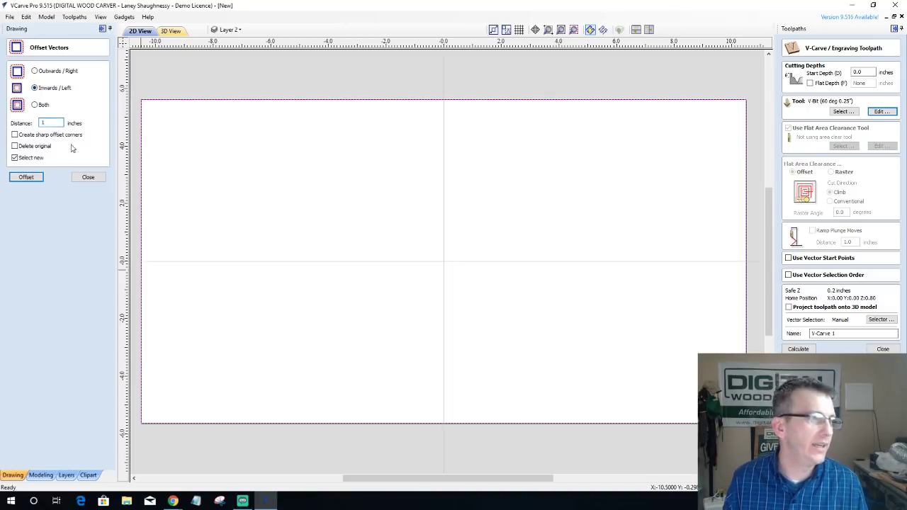
{"action": "left_click", "coordinate": [14, 146]}
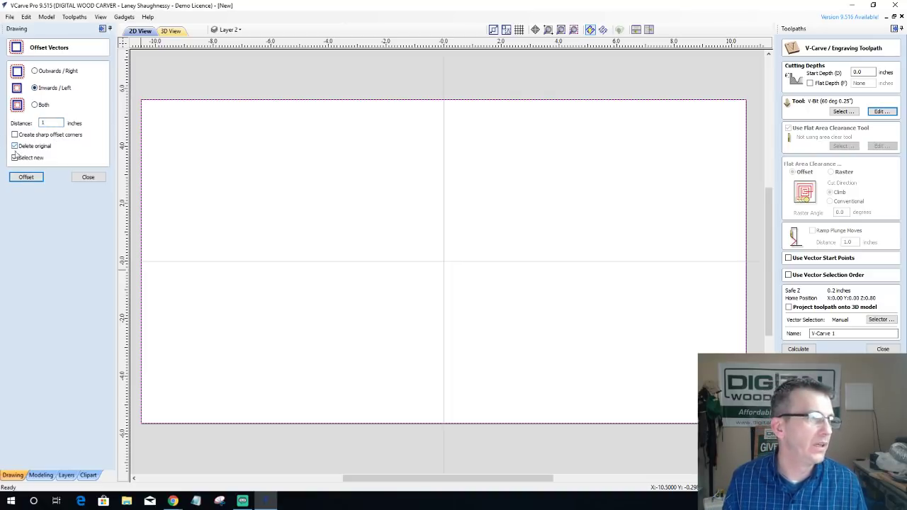
{"action": "left_click", "coordinate": [25, 178]}
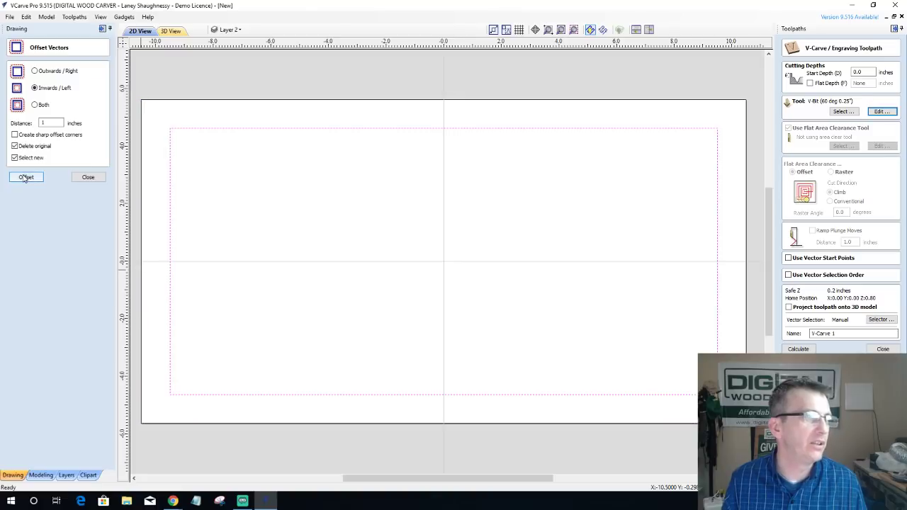
{"action": "left_click", "coordinate": [91, 177]}
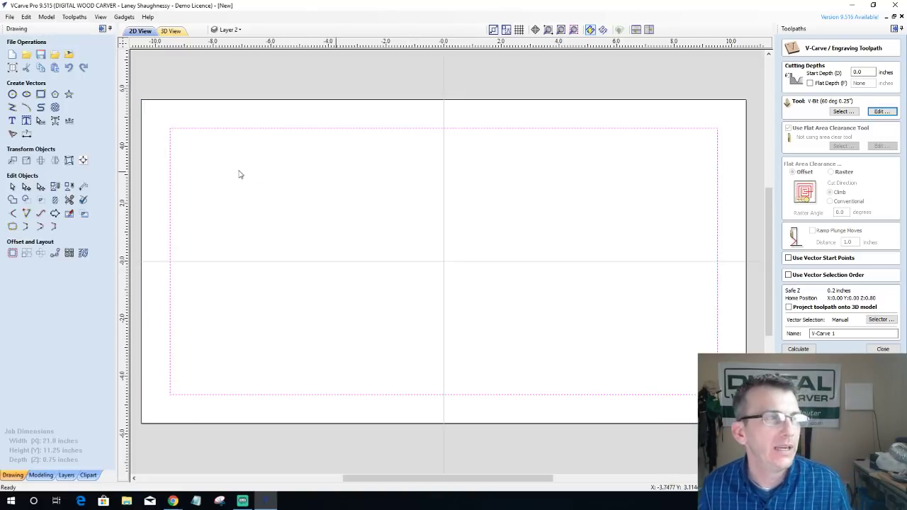
Step: Undo the 1-inch offset to restore the original rectangle
{"action": "scroll", "coordinate": [366, 164], "scroll_direction": "up", "scroll_amount": 2}
{"action": "scroll", "coordinate": [437, 310], "scroll_direction": "down", "scroll_amount": 3}
{"action": "scroll", "coordinate": [413, 249], "scroll_direction": "up", "scroll_amount": 2}
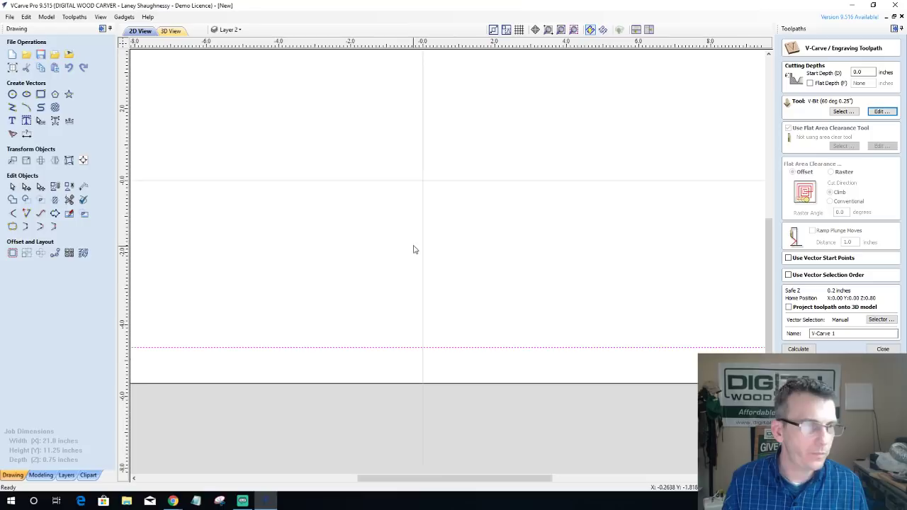
{"action": "scroll", "coordinate": [423, 245], "scroll_direction": "down", "scroll_amount": 2}
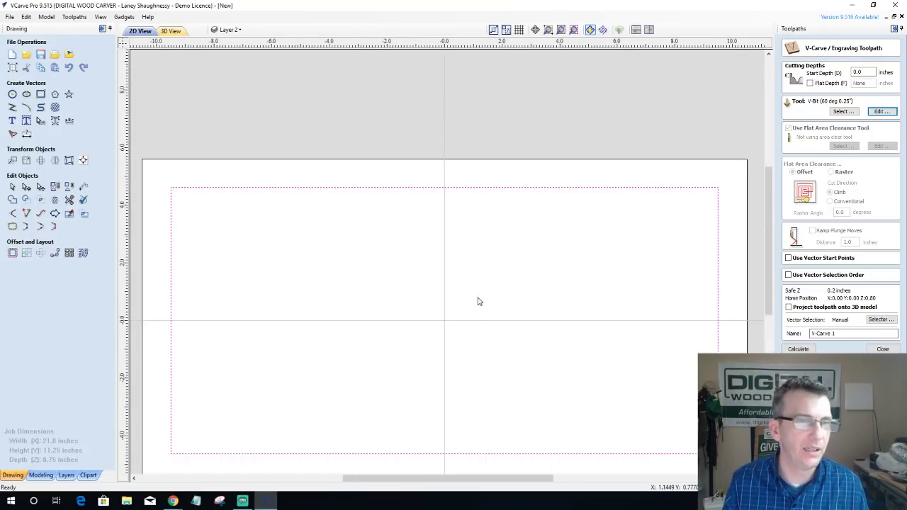
{"action": "scroll", "coordinate": [478, 299], "scroll_direction": "down", "scroll_amount": 2}
{"action": "scroll", "coordinate": [445, 338], "scroll_direction": "up", "scroll_amount": 1}
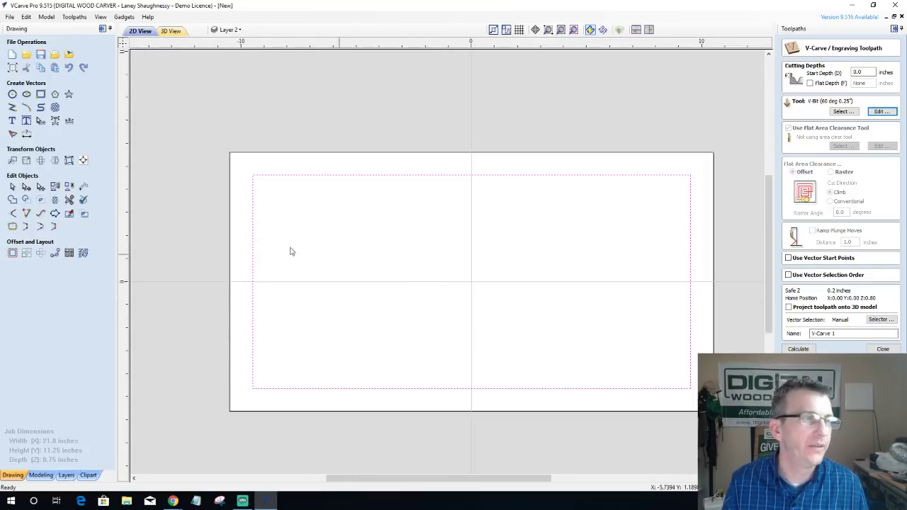
{"action": "key", "text": "ctrl+z"}
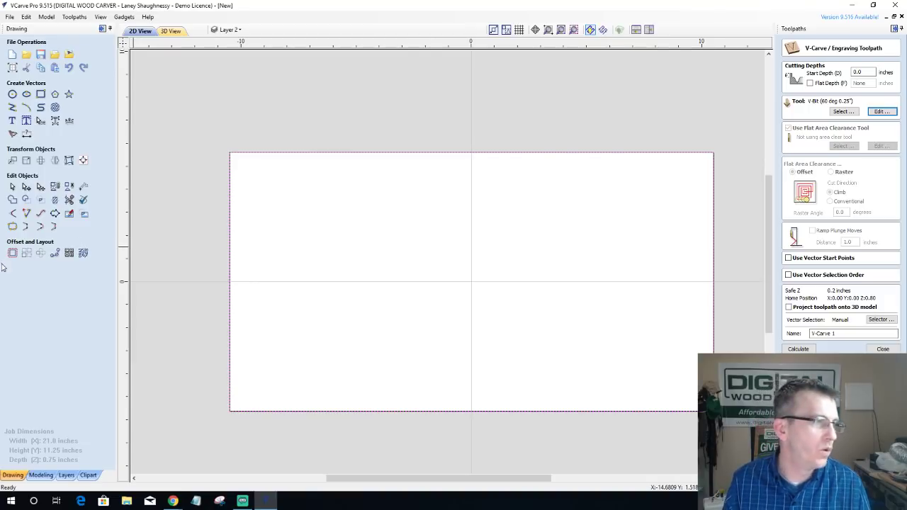
Step: Offset the rectangle 1.5 inches inward, keeping the original outline
{"action": "left_click", "coordinate": [12, 255]}
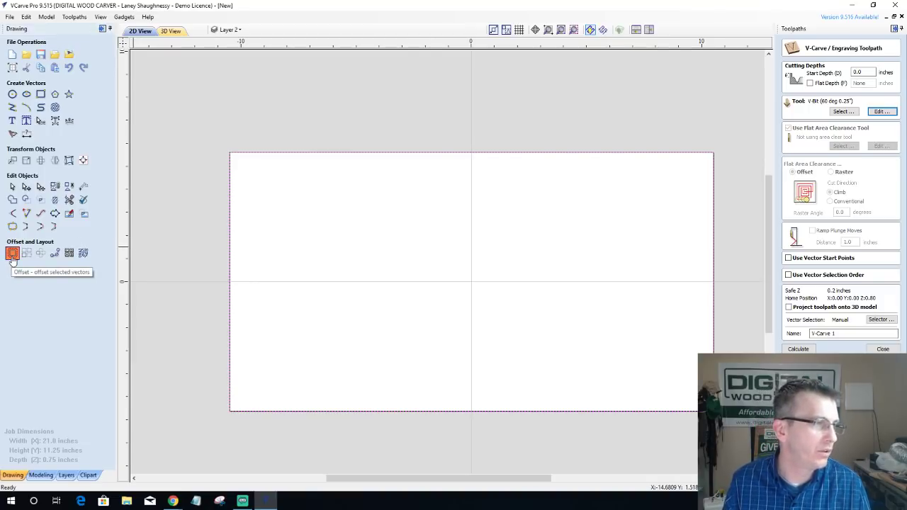
{"action": "double_click", "coordinate": [54, 123]}
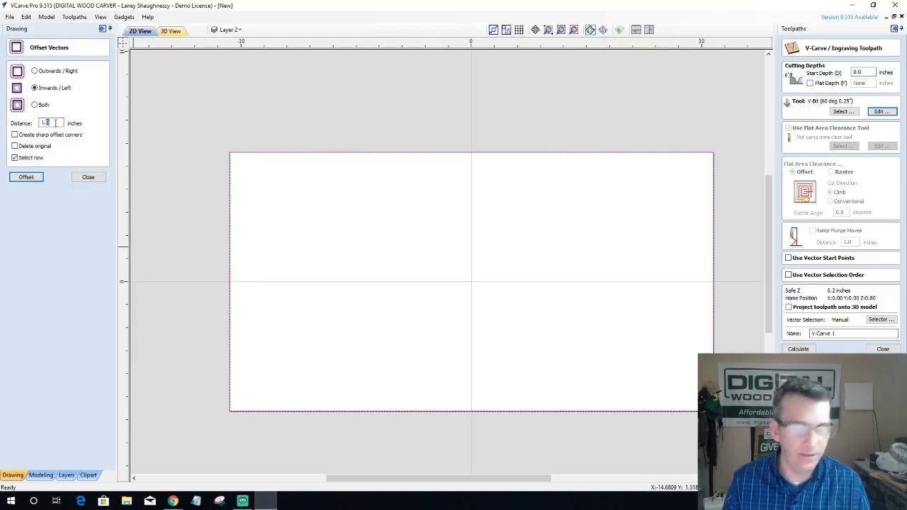
{"action": "left_click", "coordinate": [17, 178]}
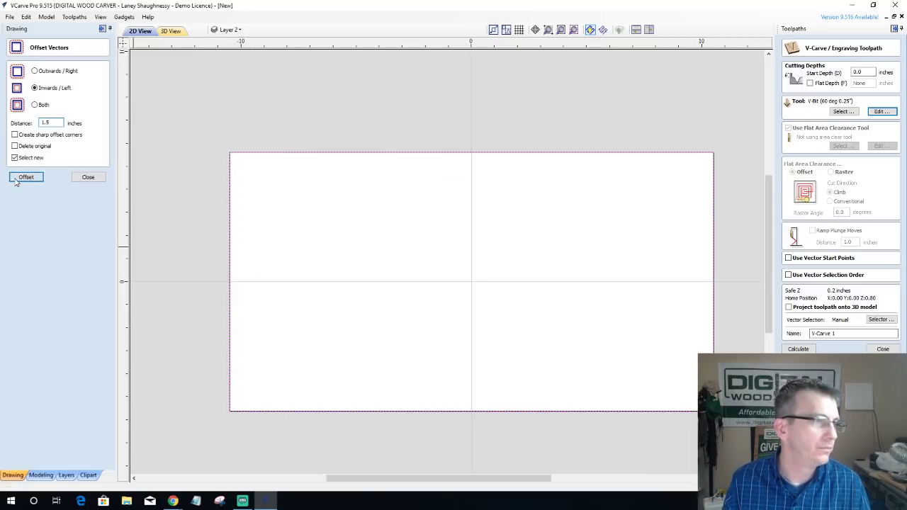
{"action": "scroll", "coordinate": [413, 259], "scroll_direction": "up", "scroll_amount": 3}
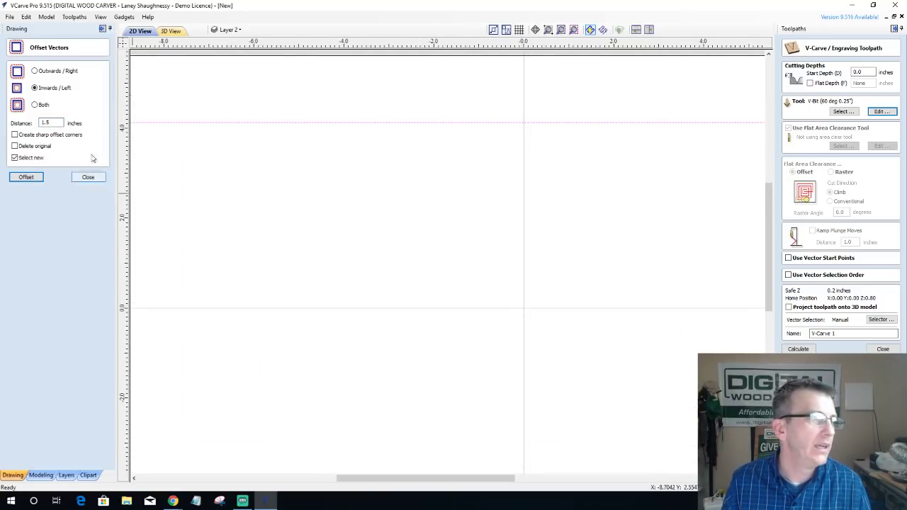
Step: Draw a small rectangle and size it to 1.5 by 0.625 inches
{"action": "left_click", "coordinate": [88, 178]}
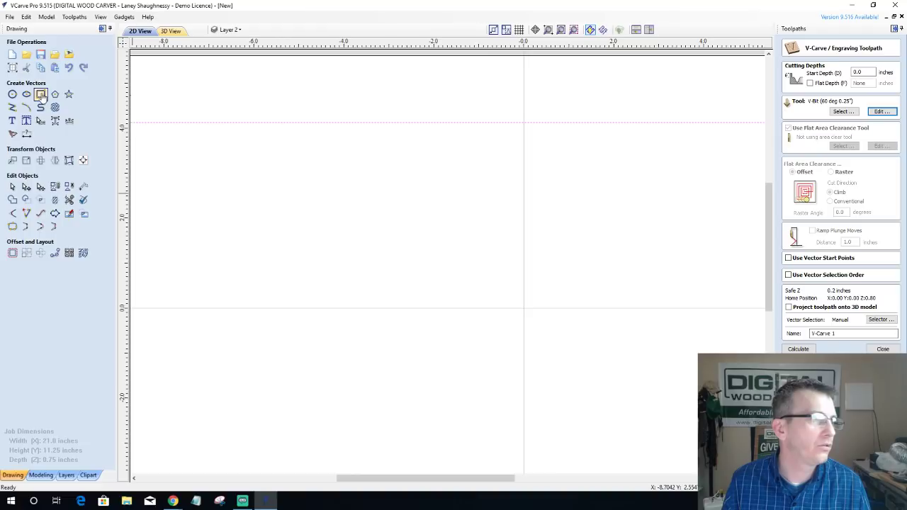
{"action": "left_click", "coordinate": [40, 95]}
{"action": "mouse_move", "coordinate": [320, 160]}
{"action": "left_mouse_down"}
{"action": "mouse_move", "coordinate": [400, 183]}
{"action": "mouse_move", "coordinate": [429, 237]}
{"action": "mouse_move", "coordinate": [442, 237]}
{"action": "left_mouse_up"}
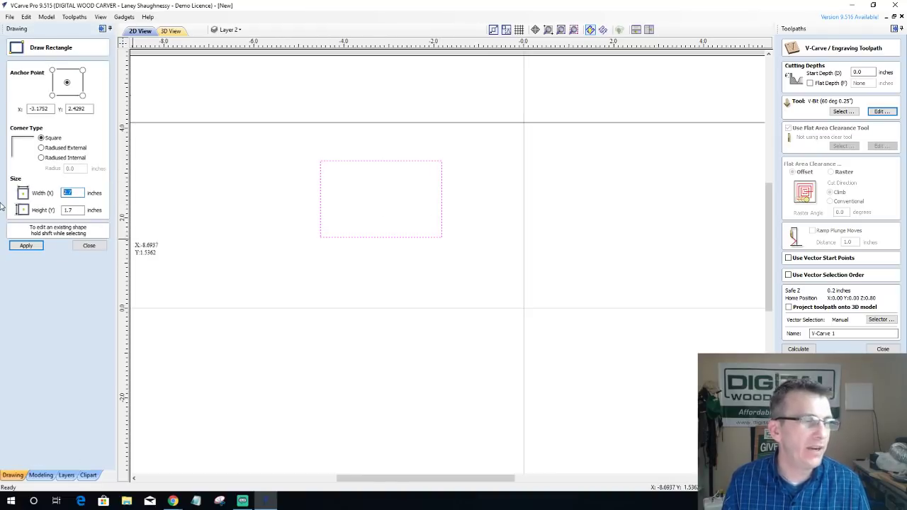
{"action": "type", "text": "1.5"}
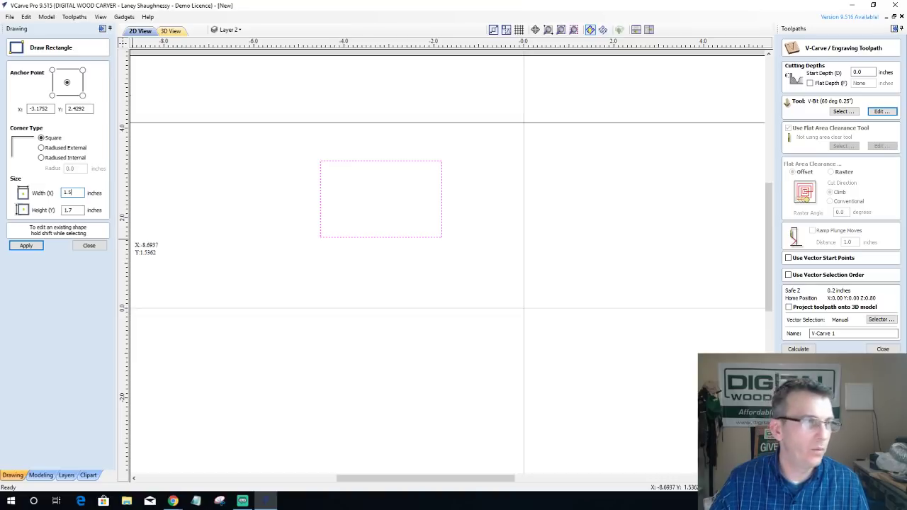
{"action": "double_click", "coordinate": [69, 210]}
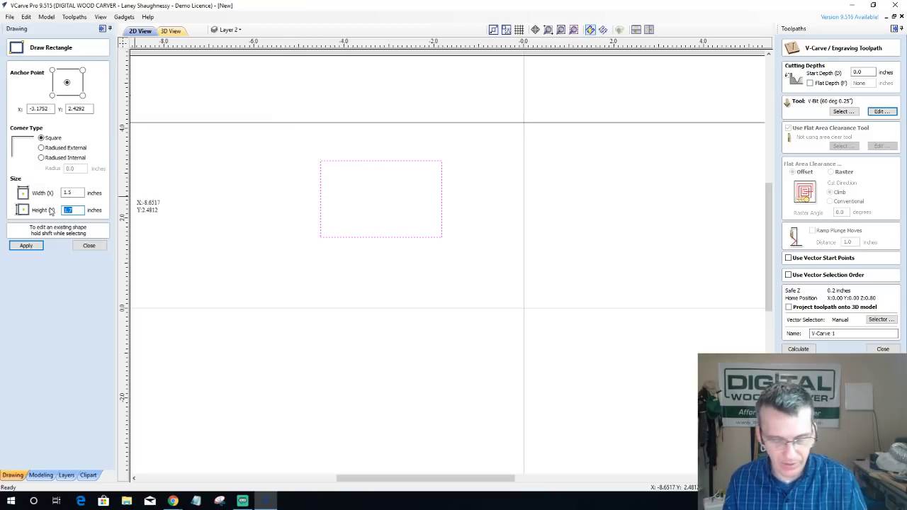
{"action": "type", "text": "1"}
{"action": "type", "text": ".125"}
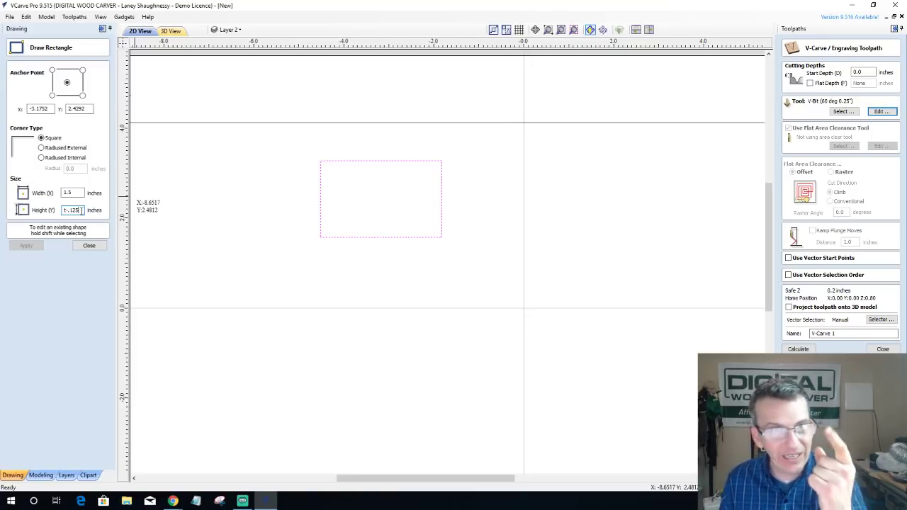
{"action": "key", "text": "Tab"}
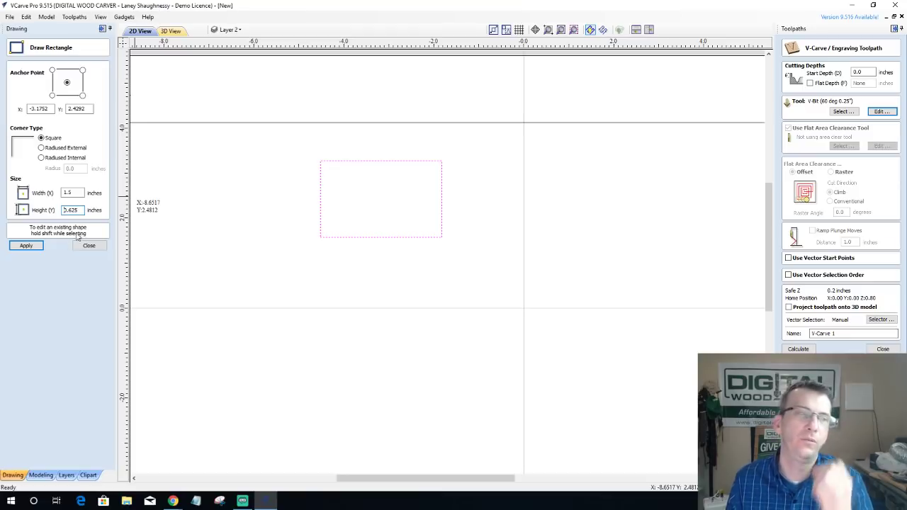
{"action": "left_click", "coordinate": [22, 248]}
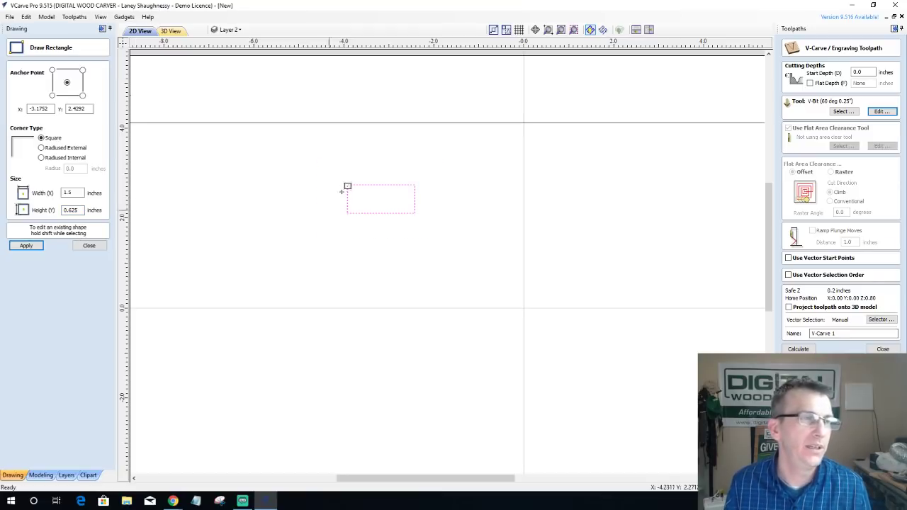
Step: Finish rectangle drawing and switch to the Node Editing tool
{"action": "scroll", "coordinate": [346, 183], "scroll_direction": "up", "scroll_amount": 4}
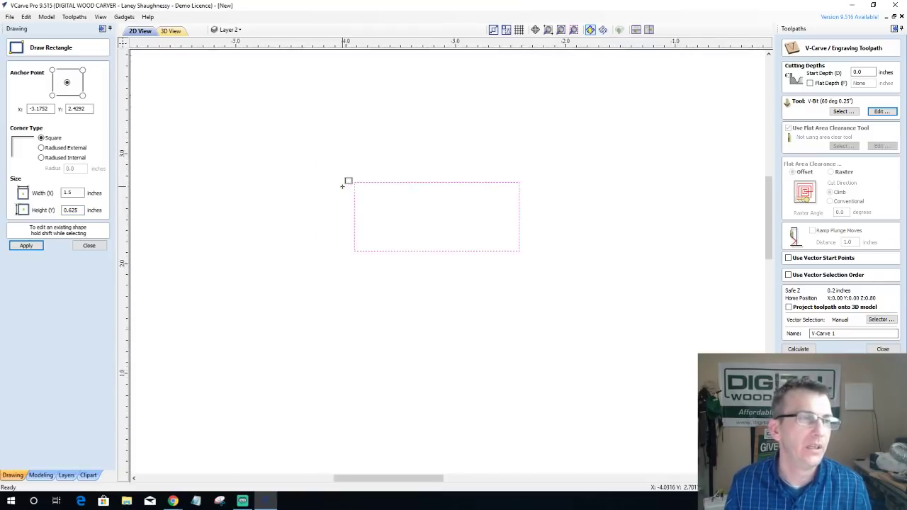
{"action": "left_click", "coordinate": [89, 245]}
{"action": "left_click", "coordinate": [26, 187]}
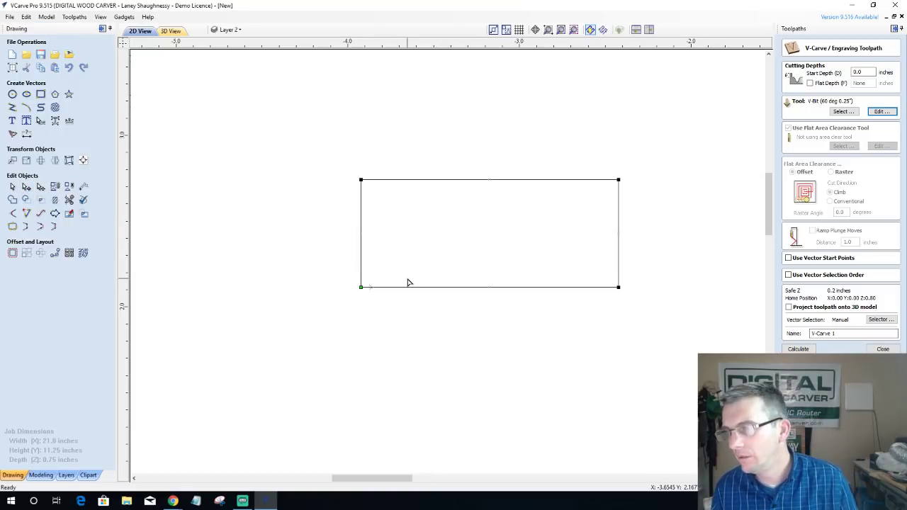
Step: Delete the small rectangle's bottom span, then show the Modeling panel
{"action": "right_click", "coordinate": [447, 291]}
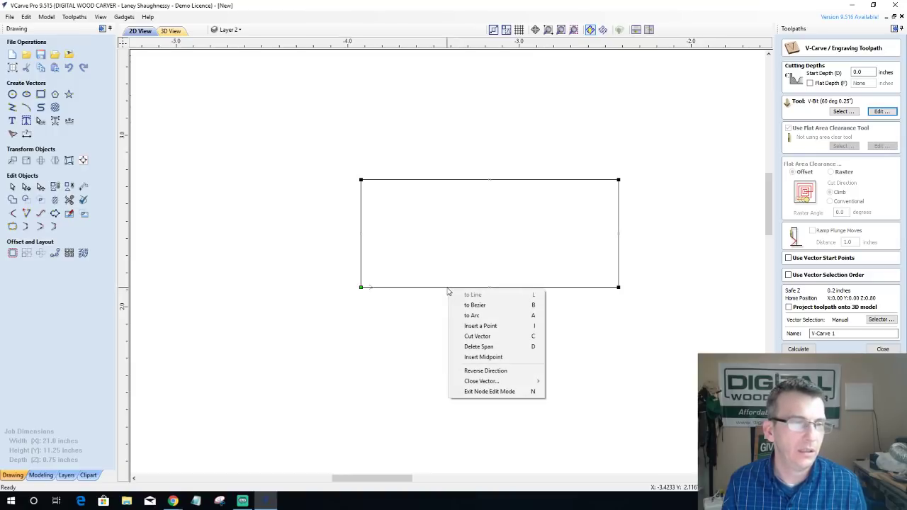
{"action": "left_click", "coordinate": [464, 346]}
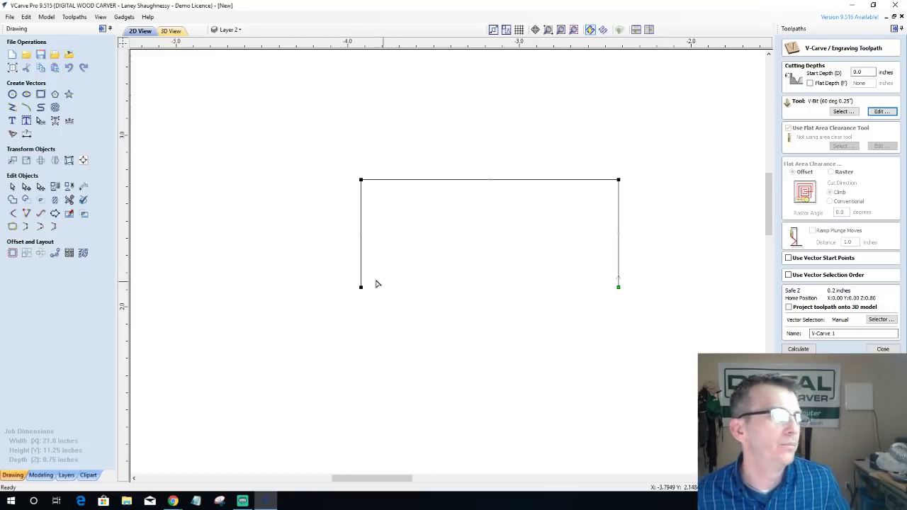
{"action": "left_click", "coordinate": [41, 474]}
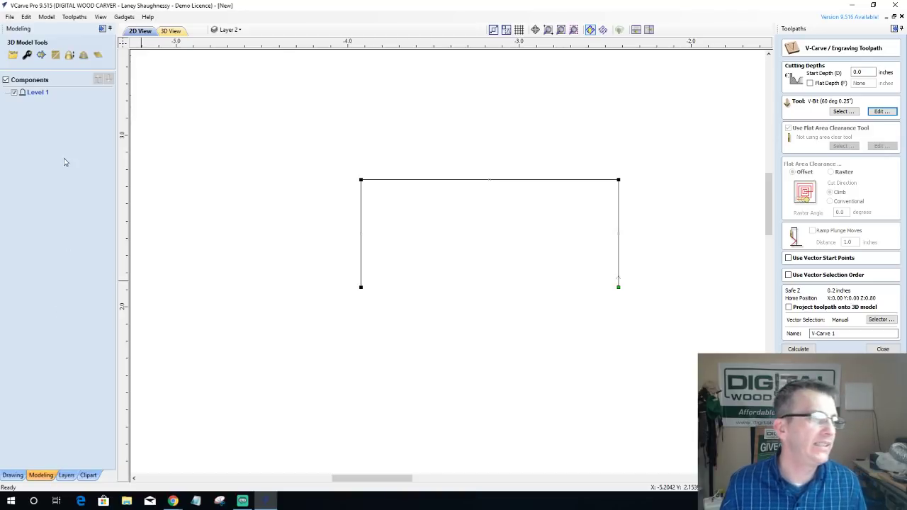
Step: Turn off Layer 2's visibility in the layer list and make Layer 1 active
{"action": "left_click", "coordinate": [228, 29]}
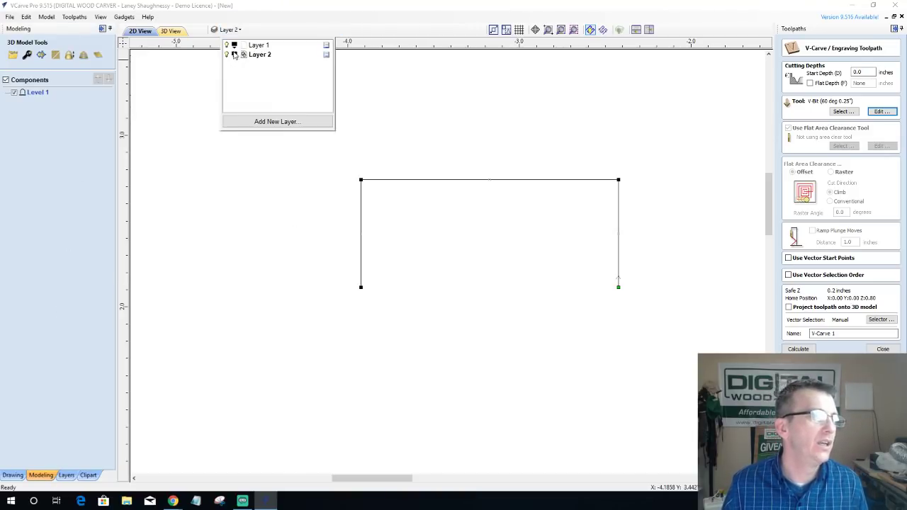
{"action": "left_click", "coordinate": [227, 54]}
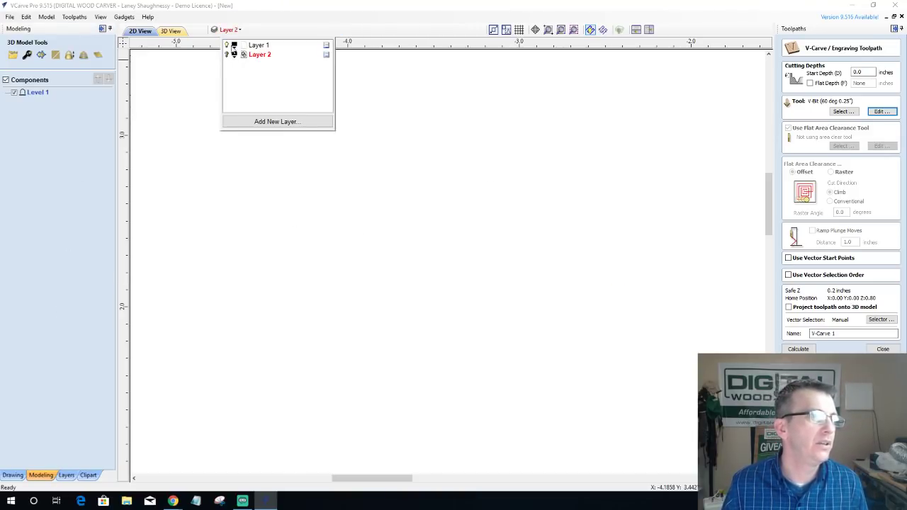
{"action": "left_click", "coordinate": [252, 47]}
{"action": "scroll", "coordinate": [491, 312], "scroll_direction": "down", "scroll_amount": 5}
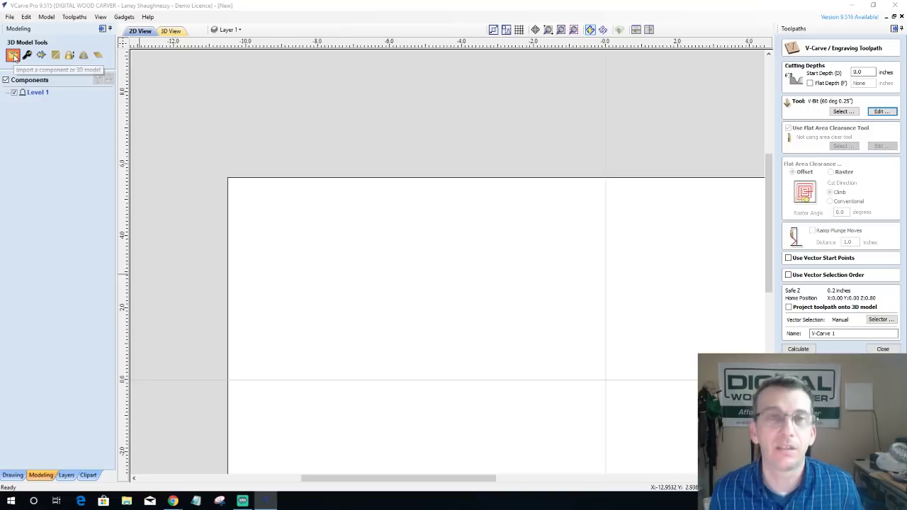
Step: Import the P149 3D model from Downloads > P149 as a component
{"action": "left_click", "coordinate": [14, 56]}
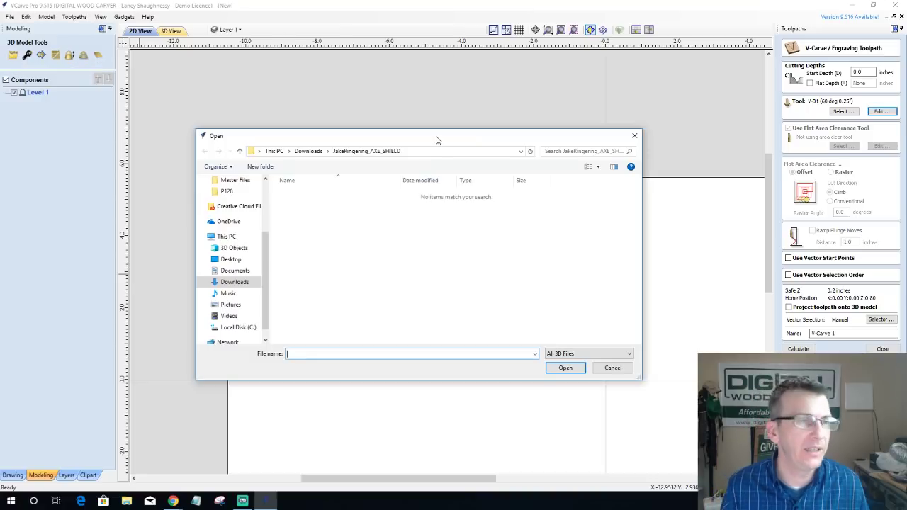
{"action": "left_click_drag", "start_coordinate": [444, 140], "coordinate": [455, 59]}
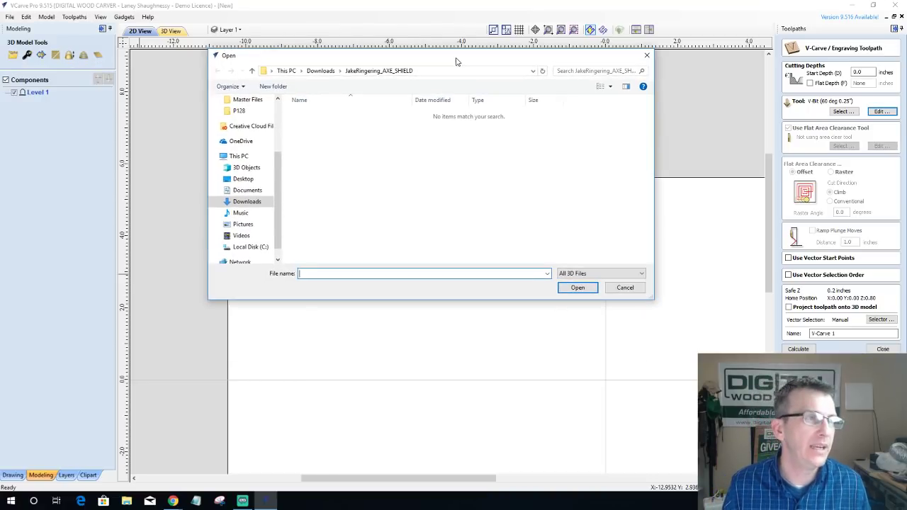
{"action": "left_click_drag", "start_coordinate": [283, 189], "coordinate": [281, 136]}
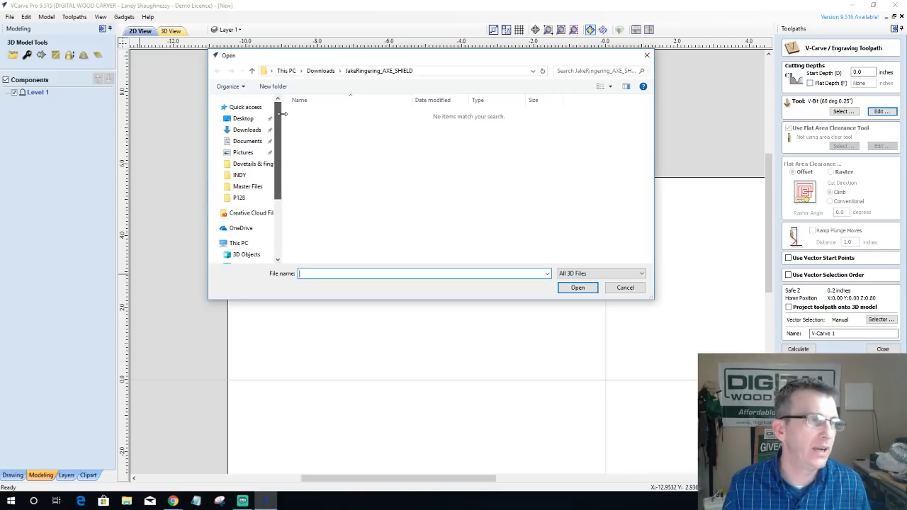
{"action": "left_click", "coordinate": [240, 175]}
{"action": "left_click", "coordinate": [553, 262]}
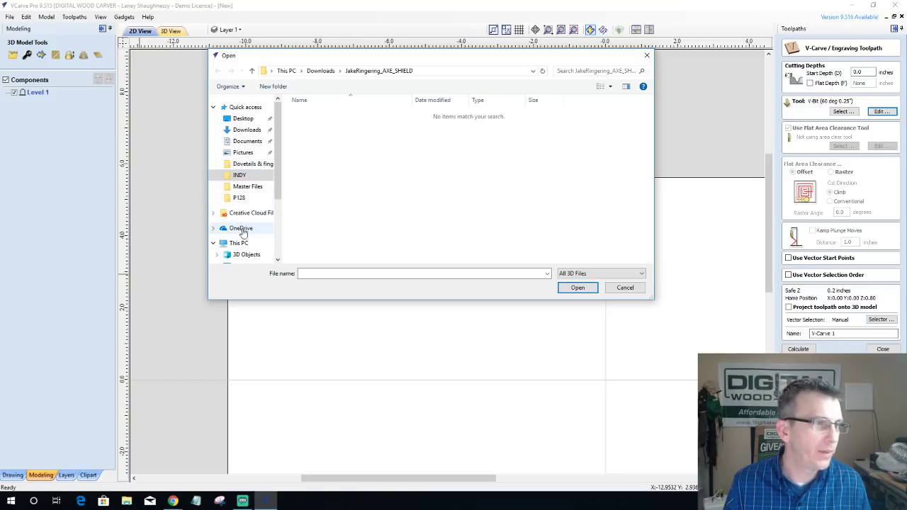
{"action": "left_click", "coordinate": [247, 129]}
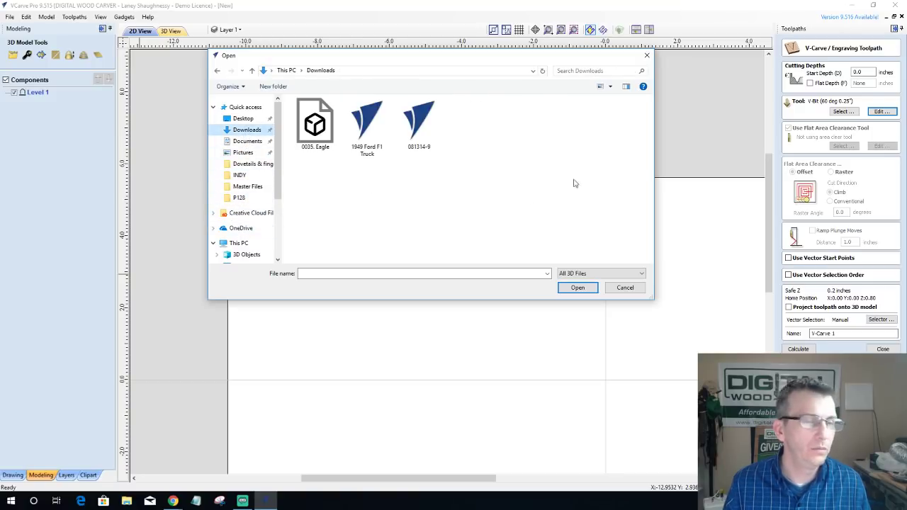
{"action": "left_click_drag", "start_coordinate": [648, 130], "coordinate": [648, 139]}
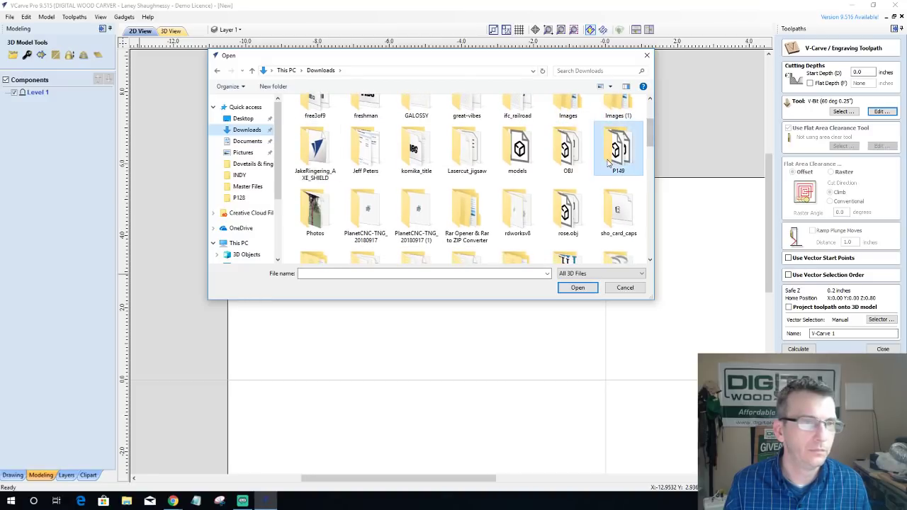
{"action": "double_click", "coordinate": [607, 163]}
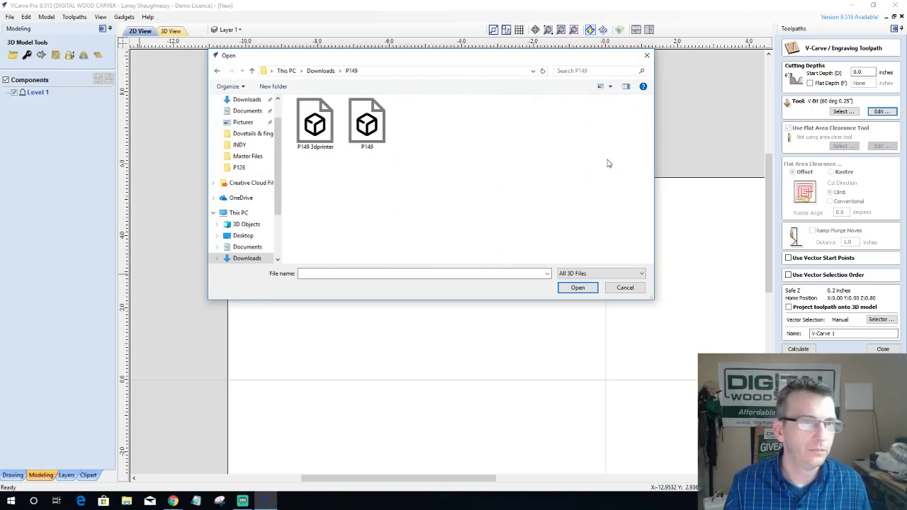
{"action": "left_click", "coordinate": [366, 126]}
{"action": "double_click", "coordinate": [366, 125]}
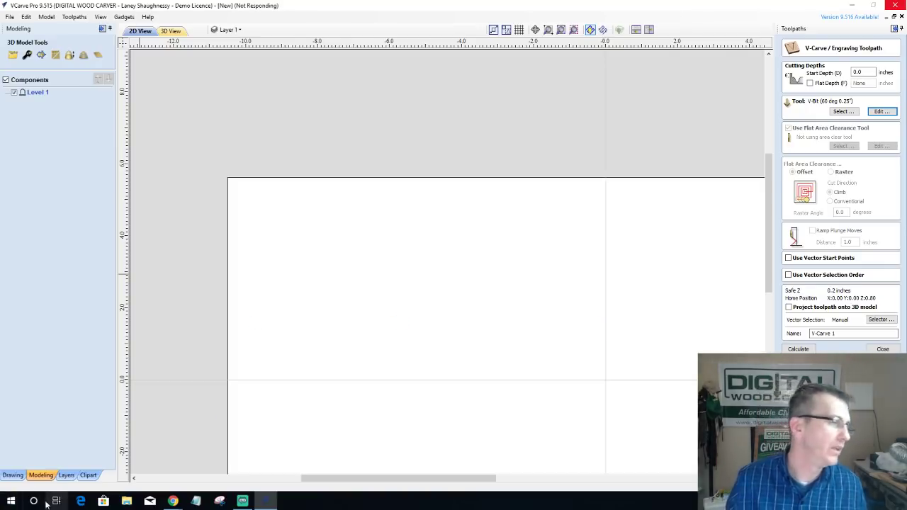
Step: Scroll the Start menu app list to find the Digital Wood Carver controller
{"action": "left_click", "coordinate": [10, 502]}
{"action": "scroll", "coordinate": [121, 347], "scroll_direction": "down", "scroll_amount": 5}
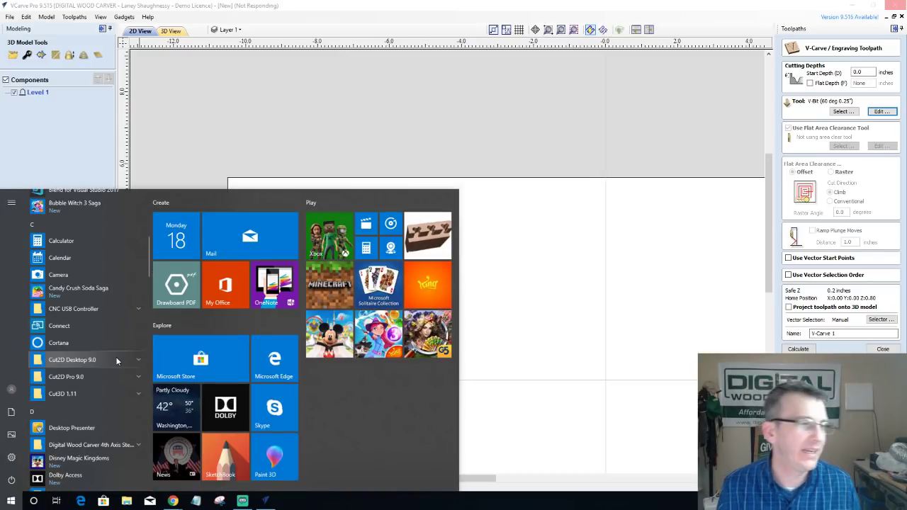
{"action": "scroll", "coordinate": [117, 361], "scroll_direction": "down", "scroll_amount": 3}
{"action": "scroll", "coordinate": [117, 361], "scroll_direction": "down", "scroll_amount": 4}
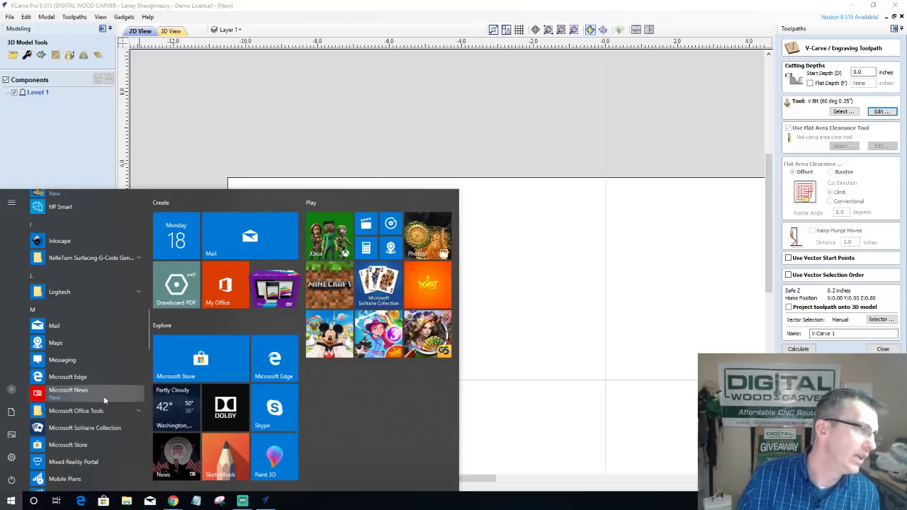
{"action": "scroll", "coordinate": [104, 395], "scroll_direction": "down", "scroll_amount": 4}
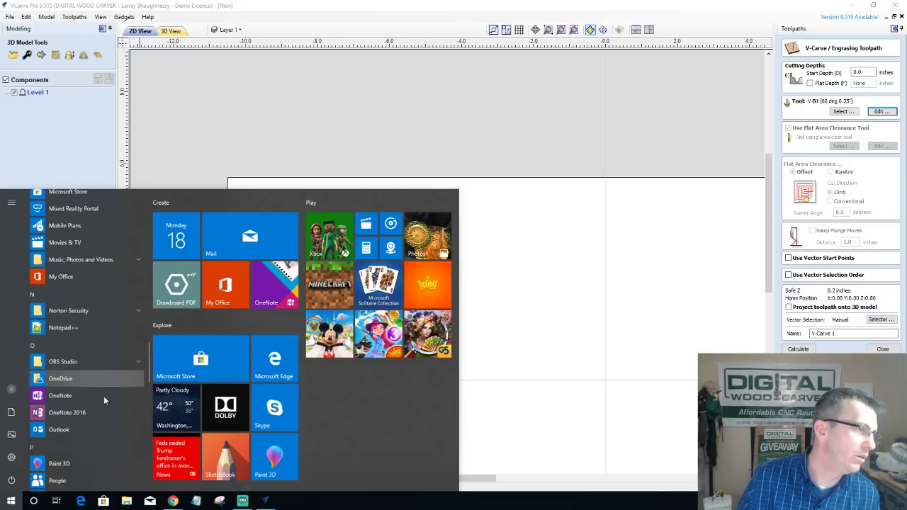
{"action": "scroll", "coordinate": [103, 395], "scroll_direction": "down", "scroll_amount": 3}
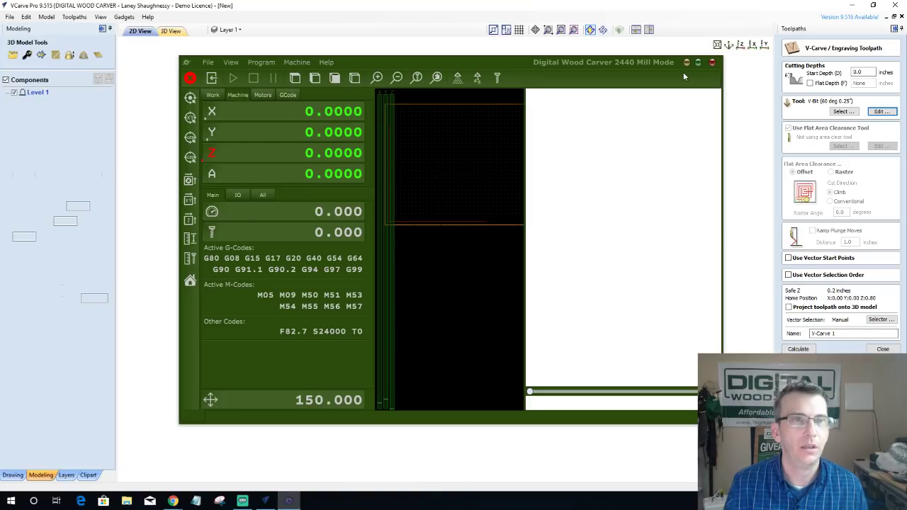
Step: Lower the feed override to 30%, raise it again, then reset to 100%
{"action": "left_click", "coordinate": [214, 212]}
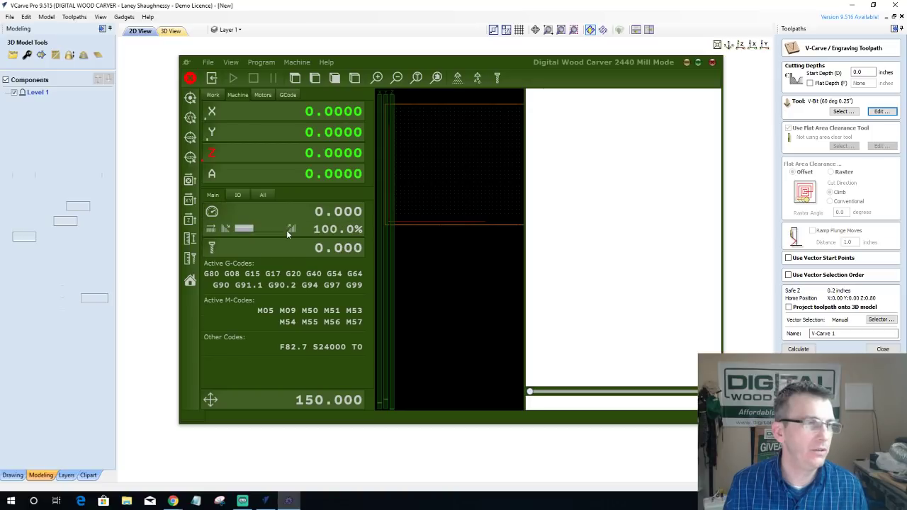
{"action": "left_click", "coordinate": [225, 229]}
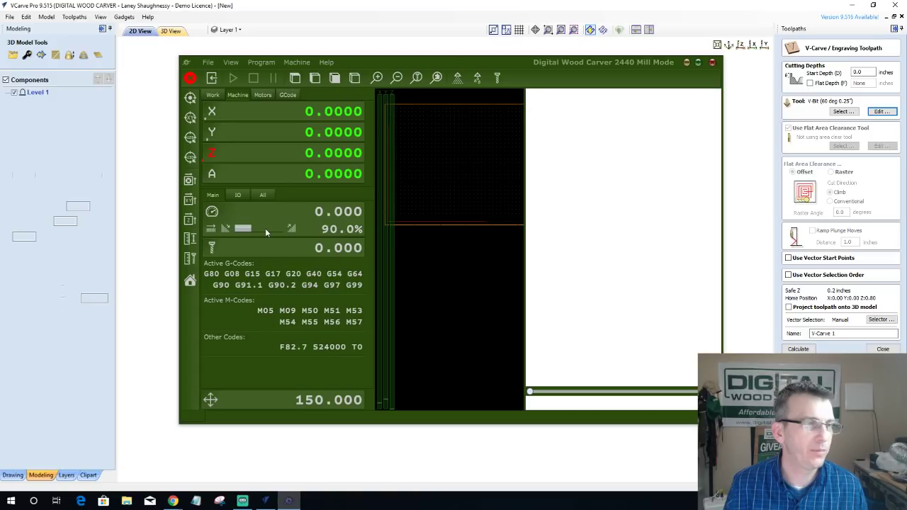
{"action": "left_click", "coordinate": [225, 229]}
{"action": "left_click", "coordinate": [226, 229]}
{"action": "left_click", "coordinate": [225, 229]}
{"action": "left_click", "coordinate": [225, 228]}
{"action": "left_click", "coordinate": [225, 229]}
{"action": "left_click", "coordinate": [225, 229]}
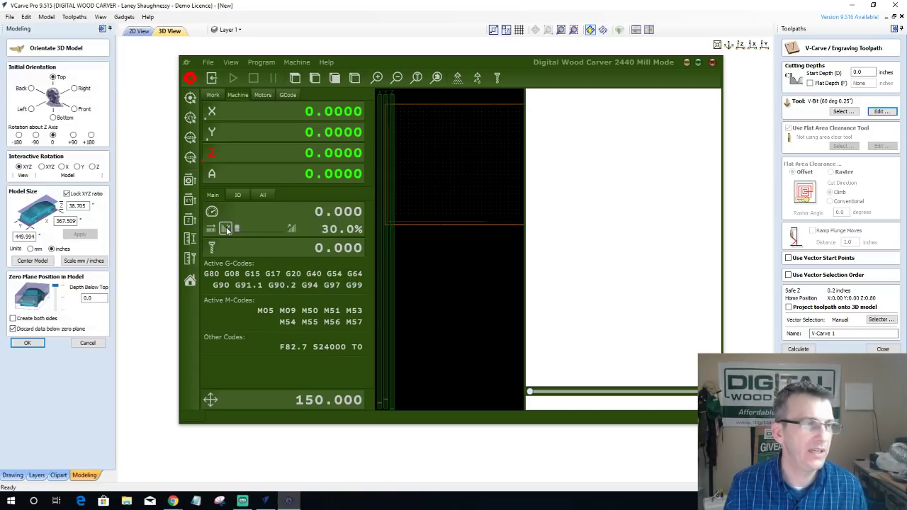
{"action": "left_click", "coordinate": [291, 229]}
{"action": "left_click", "coordinate": [292, 229]}
{"action": "left_click", "coordinate": [291, 229]}
{"action": "left_click", "coordinate": [291, 229]}
{"action": "left_click", "coordinate": [291, 229]}
{"action": "left_click", "coordinate": [291, 229]}
{"action": "left_click", "coordinate": [292, 229]}
{"action": "left_click", "coordinate": [291, 229]}
{"action": "left_click", "coordinate": [291, 228]}
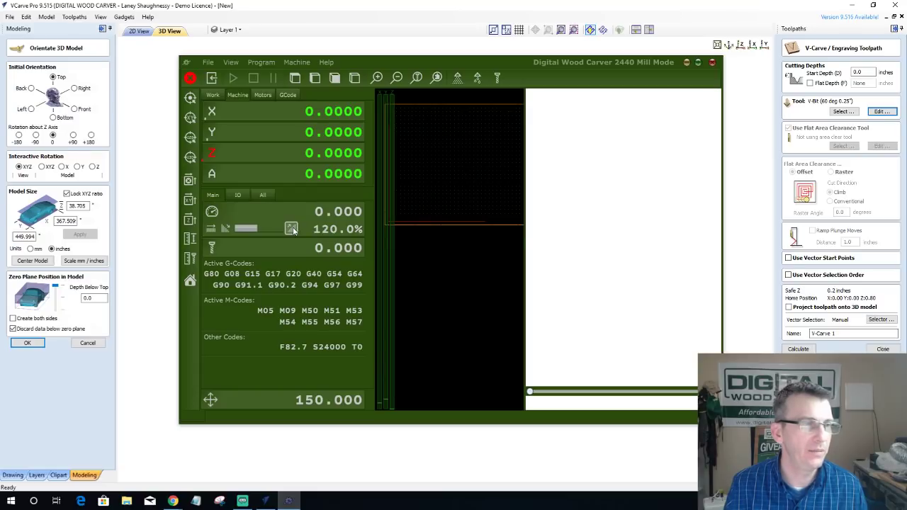
{"action": "left_click", "coordinate": [291, 229]}
{"action": "left_click", "coordinate": [291, 229]}
{"action": "left_click", "coordinate": [291, 229]}
{"action": "left_click", "coordinate": [291, 229]}
{"action": "left_click", "coordinate": [291, 229]}
{"action": "left_click", "coordinate": [291, 228]}
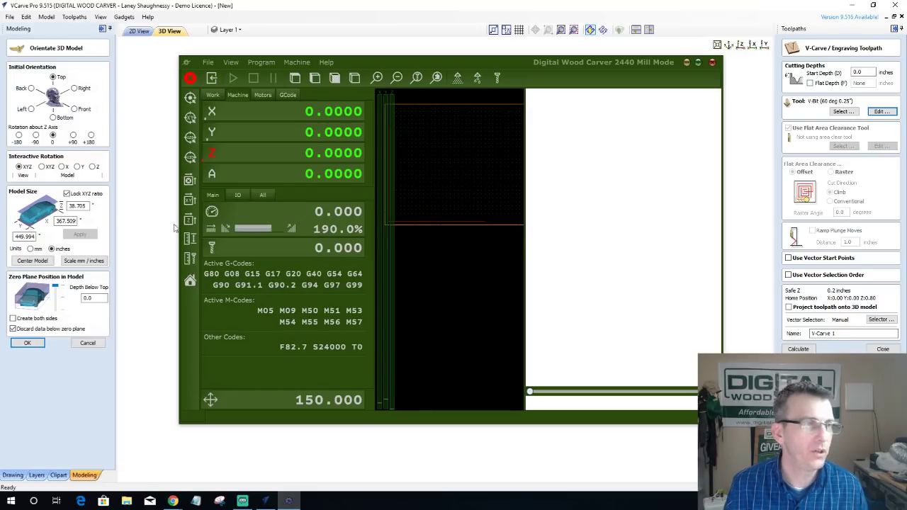
{"action": "left_click", "coordinate": [211, 229]}
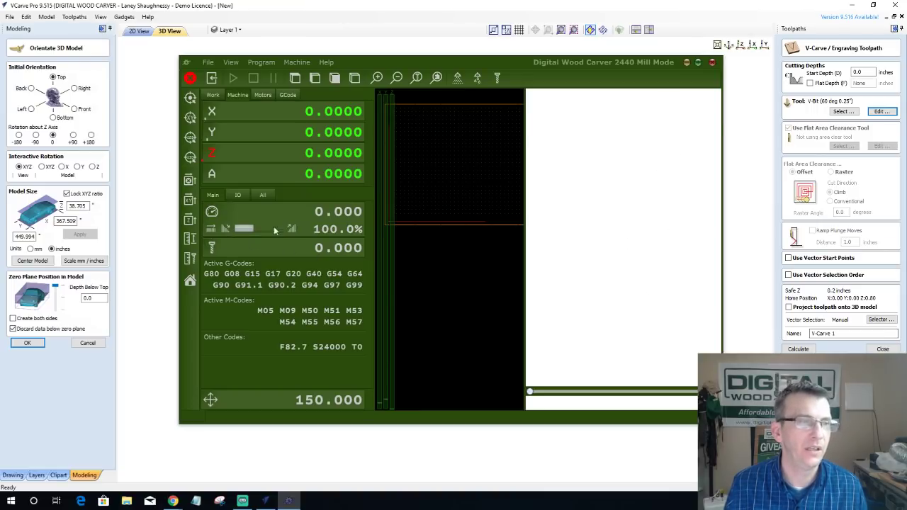
Step: Adjust the feed override up to 120%, then reset it to 100%
{"action": "left_click", "coordinate": [225, 228]}
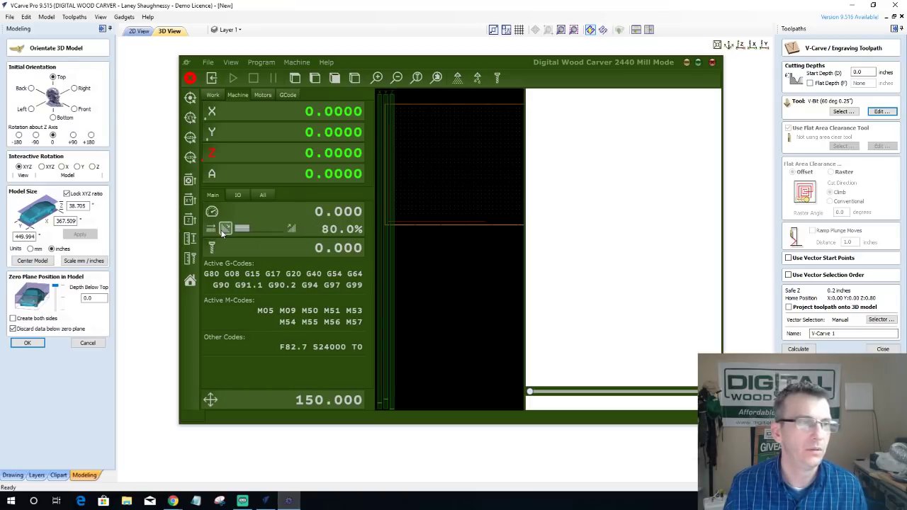
{"action": "left_click", "coordinate": [225, 228]}
{"action": "left_click", "coordinate": [225, 228]}
{"action": "left_click", "coordinate": [226, 228]}
{"action": "left_click", "coordinate": [291, 228]}
{"action": "left_click", "coordinate": [291, 228]}
{"action": "left_click", "coordinate": [291, 228]}
{"action": "left_click", "coordinate": [291, 228]}
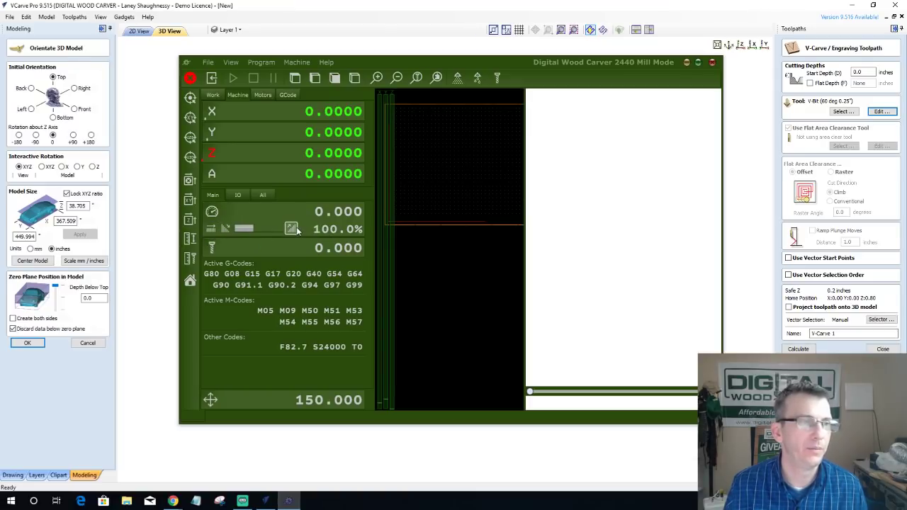
{"action": "left_click", "coordinate": [291, 228]}
{"action": "left_click", "coordinate": [291, 228]}
{"action": "left_click", "coordinate": [208, 231]}
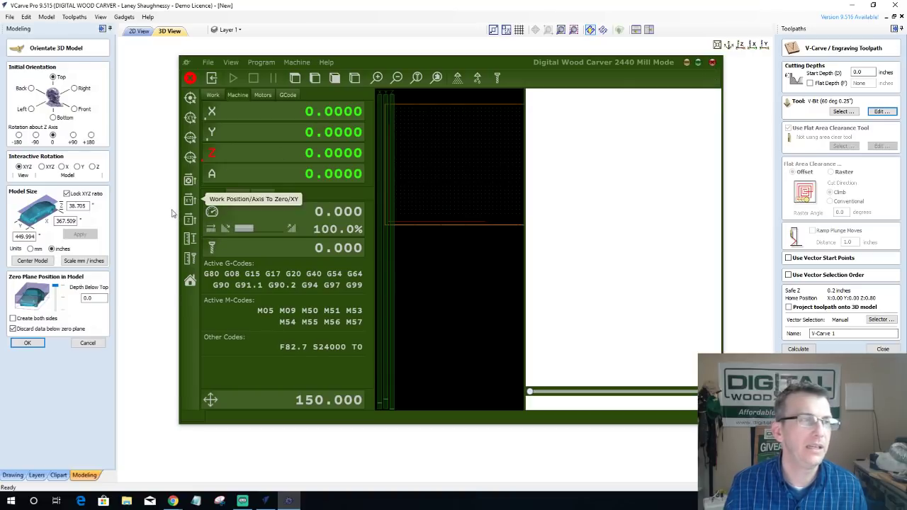
Step: Toggle the feed override row off and on, then close the controller
{"action": "left_click", "coordinate": [216, 211]}
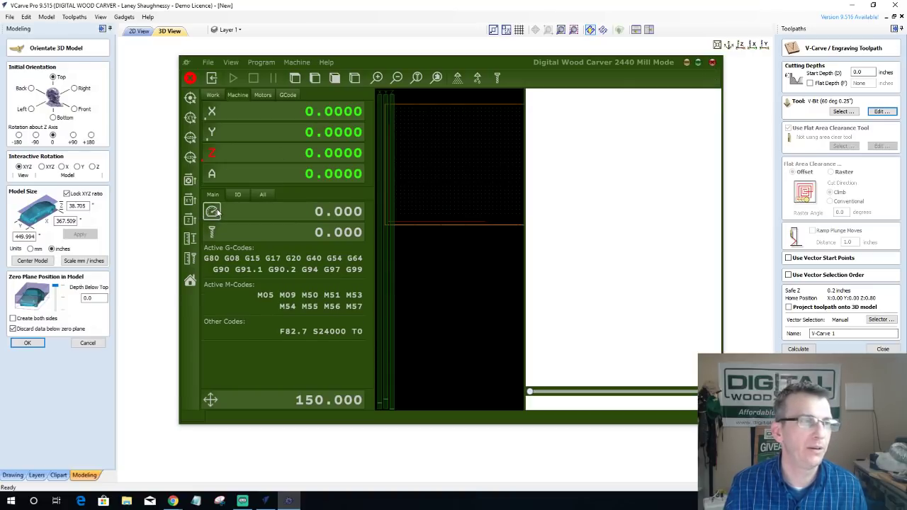
{"action": "left_click", "coordinate": [217, 212]}
{"action": "left_click", "coordinate": [213, 216]}
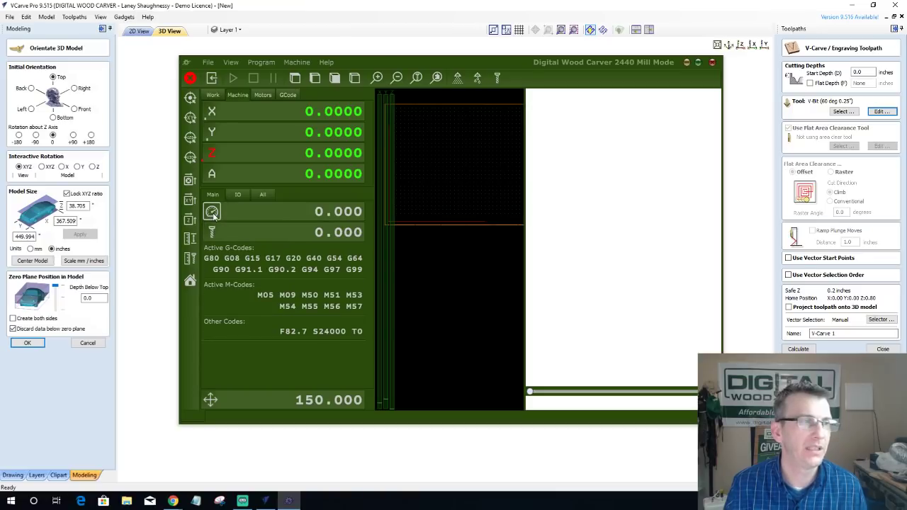
{"action": "left_click", "coordinate": [213, 215]}
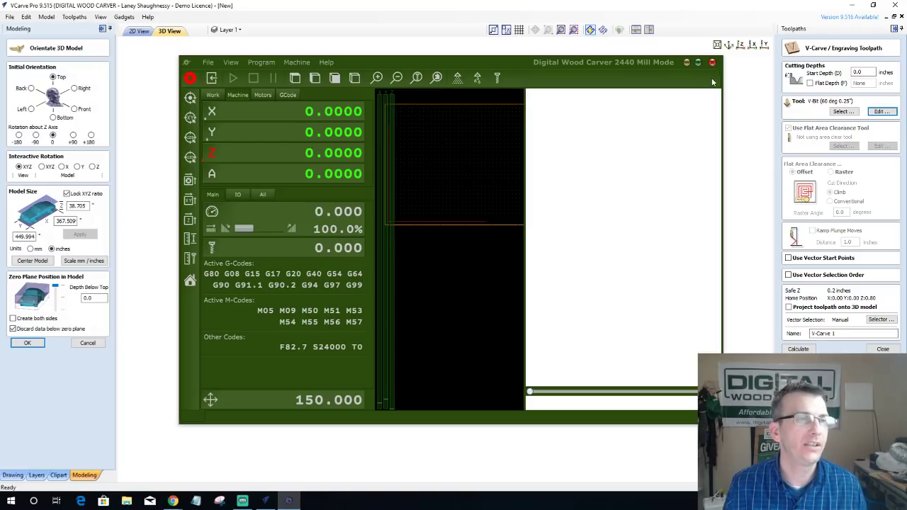
{"action": "key", "text": "alt+F4"}
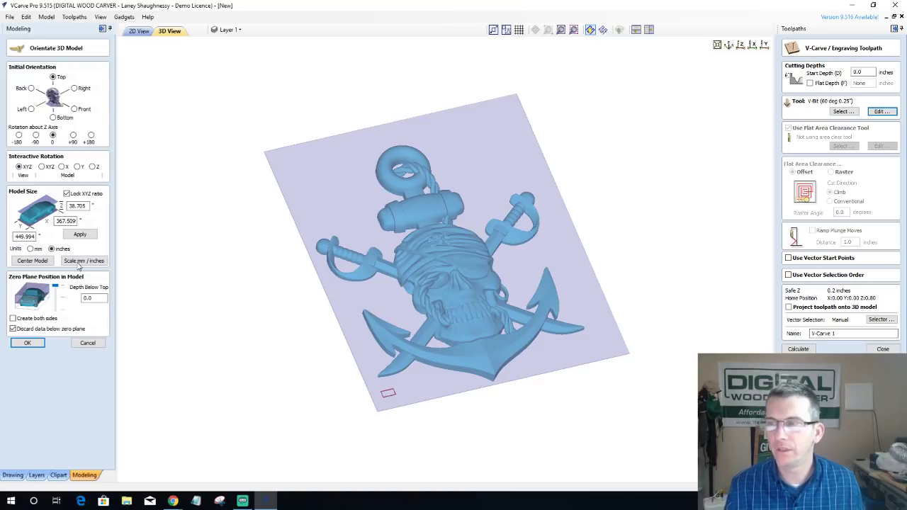
{"action": "left_click", "coordinate": [76, 262]}
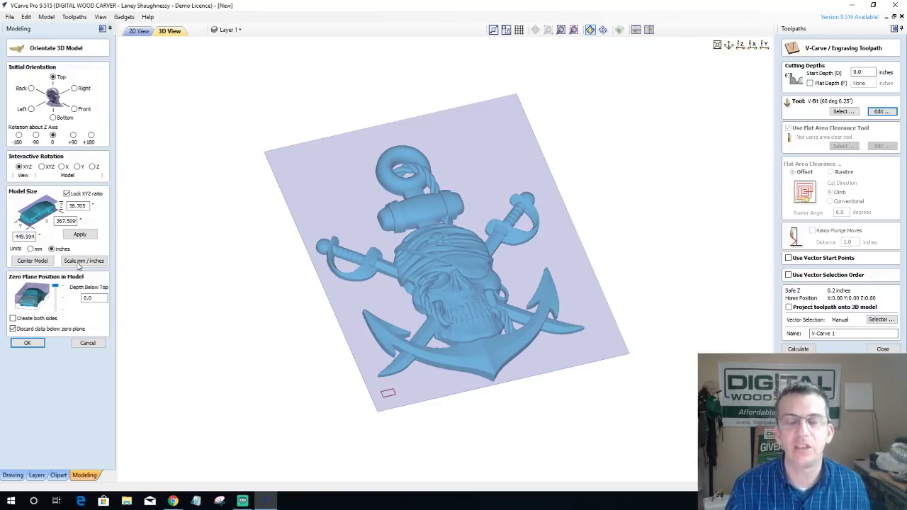
{"action": "left_click", "coordinate": [76, 261]}
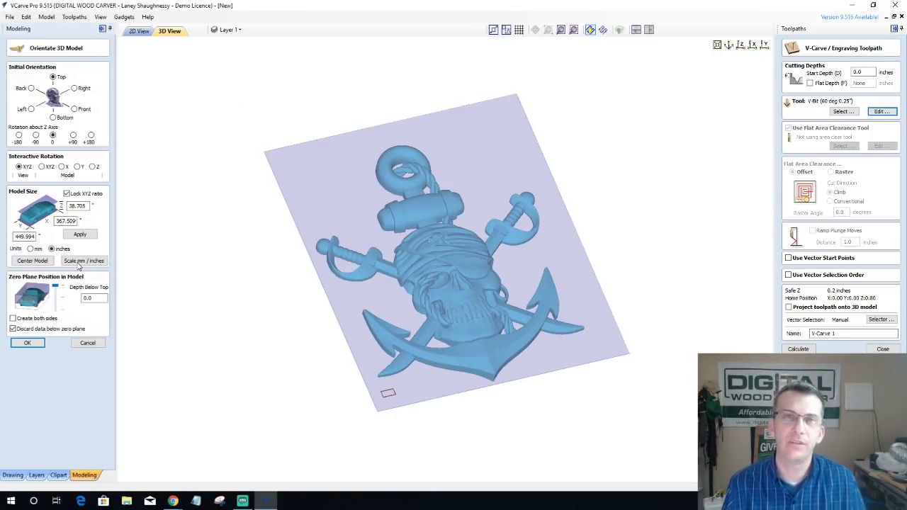
{"action": "left_click", "coordinate": [77, 261]}
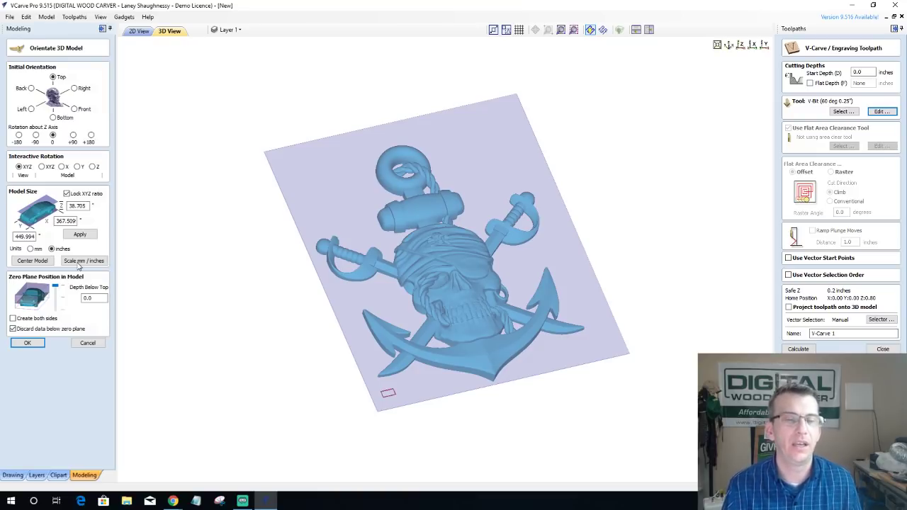
{"action": "left_click", "coordinate": [77, 261]}
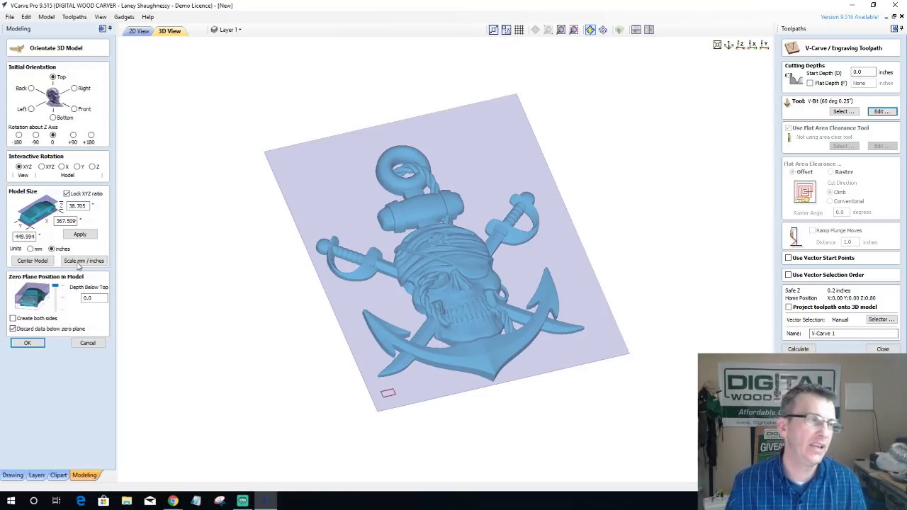
Step: Replace the 367.509 model size with 14.4687 inches and apply it
{"action": "left_click", "coordinate": [80, 234]}
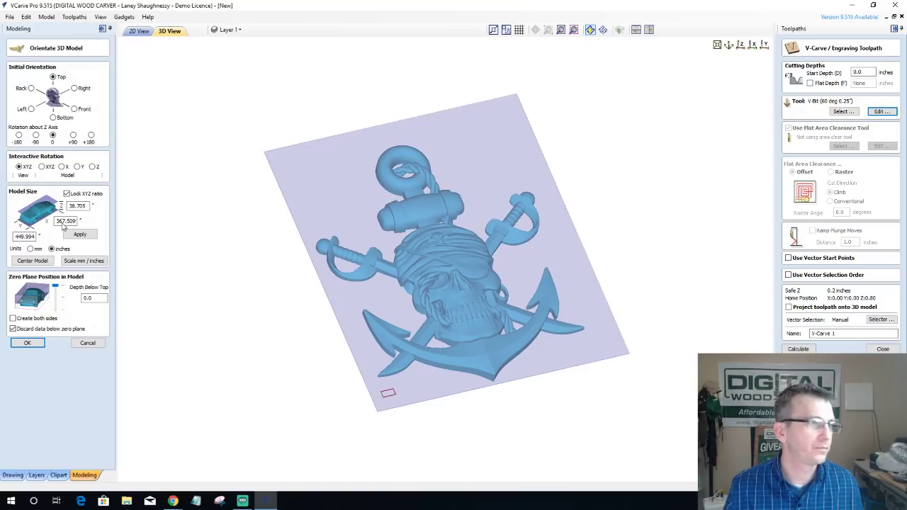
{"action": "double_click", "coordinate": [62, 222]}
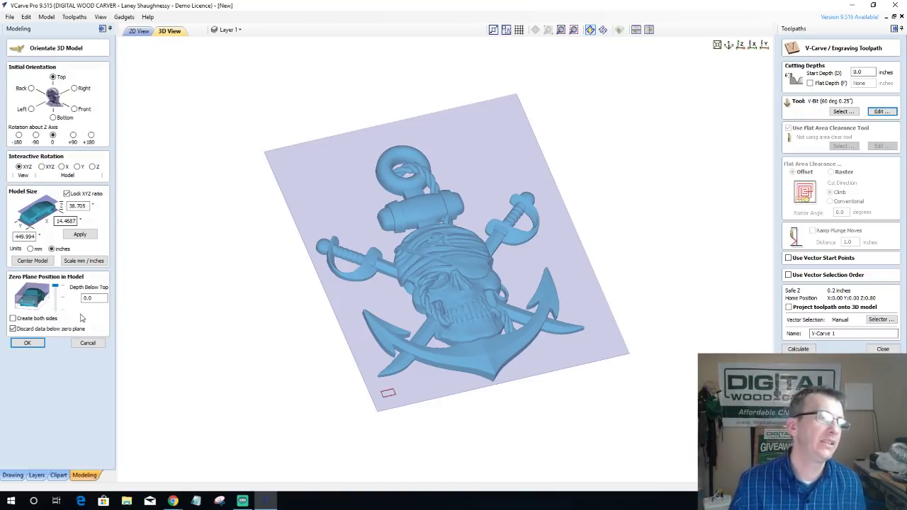
{"action": "left_click", "coordinate": [79, 234]}
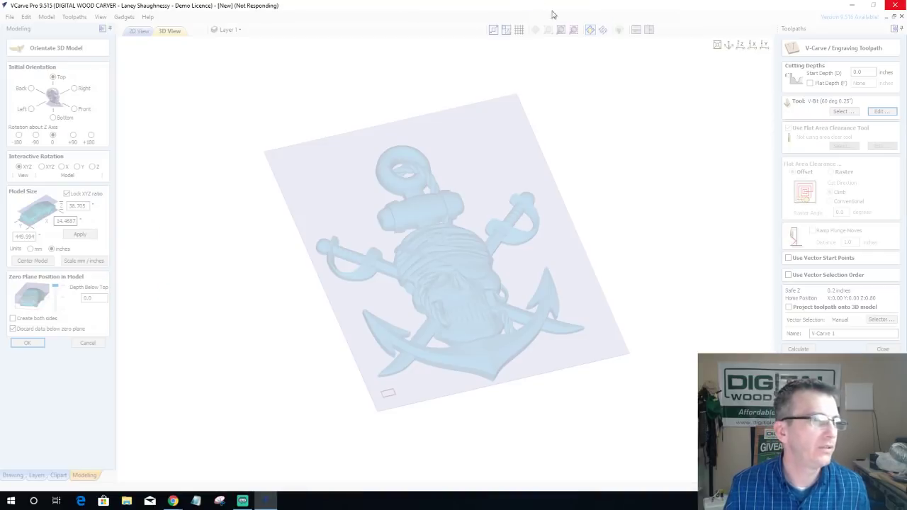
Step: Close the frozen VCarve Pro without saving, force-closing it from the taskbar
{"action": "left_click", "coordinate": [885, 8]}
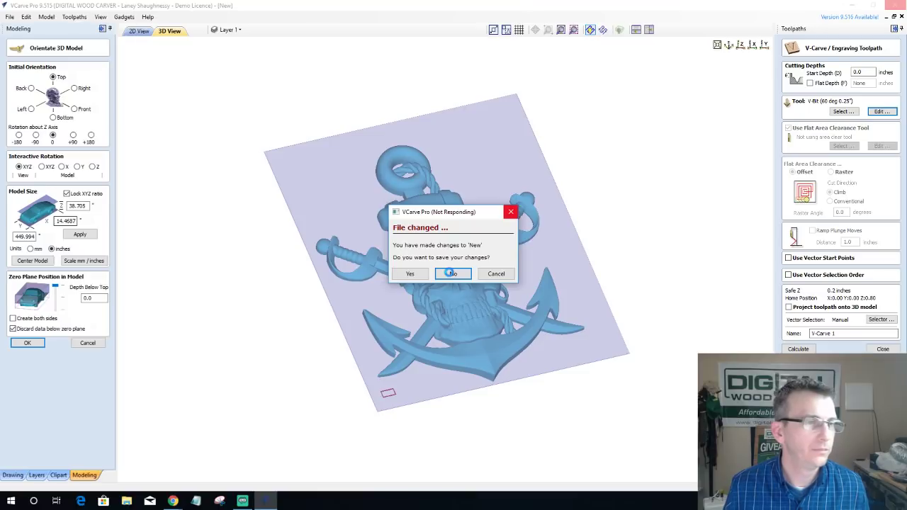
{"action": "left_click", "coordinate": [266, 502]}
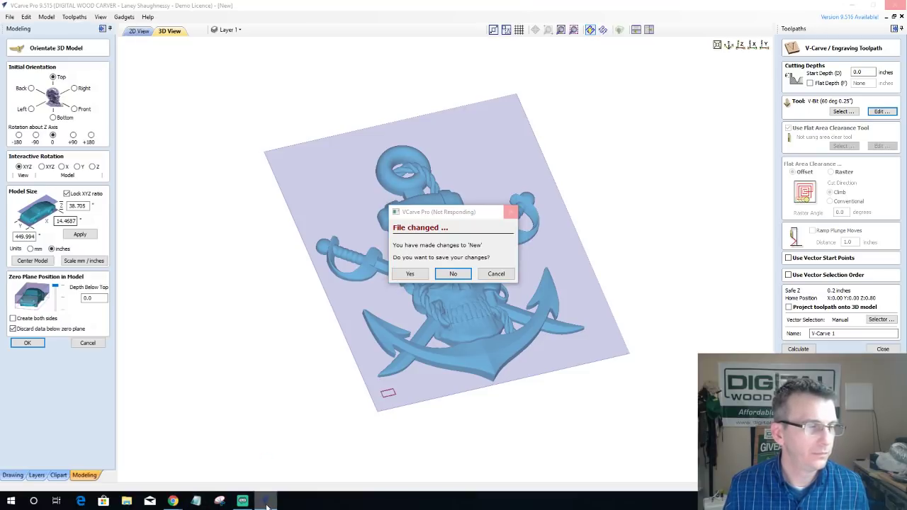
{"action": "right_click", "coordinate": [266, 501]}
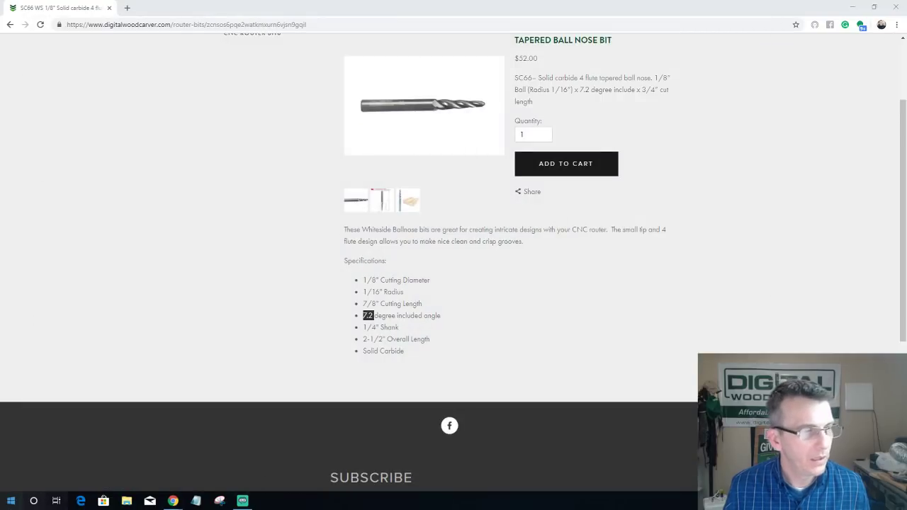
Step: Launch VCarve Pro 9.5 from its folder in the Start menu app list
{"action": "left_click", "coordinate": [13, 502]}
{"action": "scroll", "coordinate": [77, 377], "scroll_direction": "down", "scroll_amount": 5}
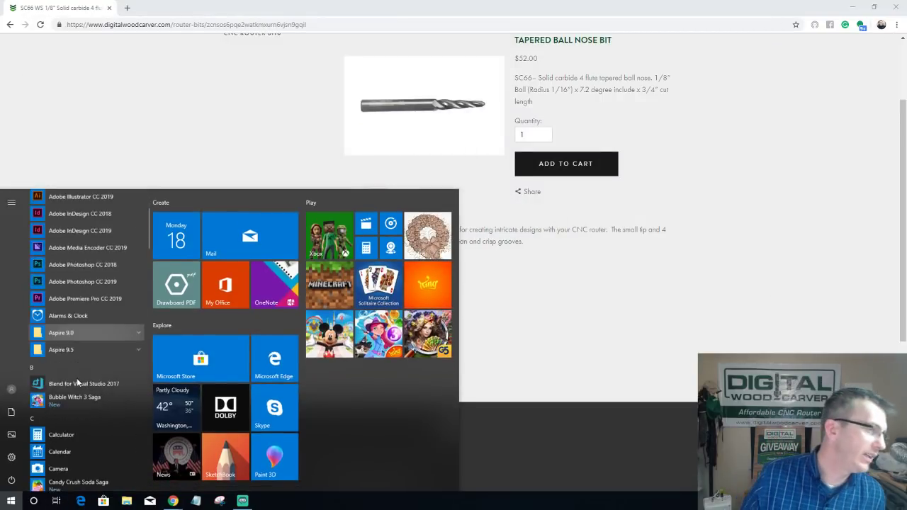
{"action": "scroll", "coordinate": [78, 394], "scroll_direction": "down", "scroll_amount": 10}
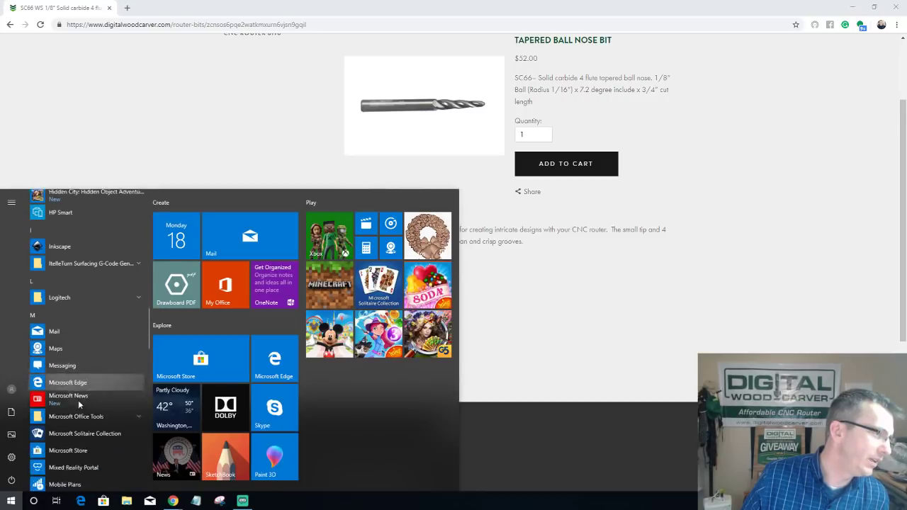
{"action": "scroll", "coordinate": [78, 400], "scroll_direction": "down", "scroll_amount": 10}
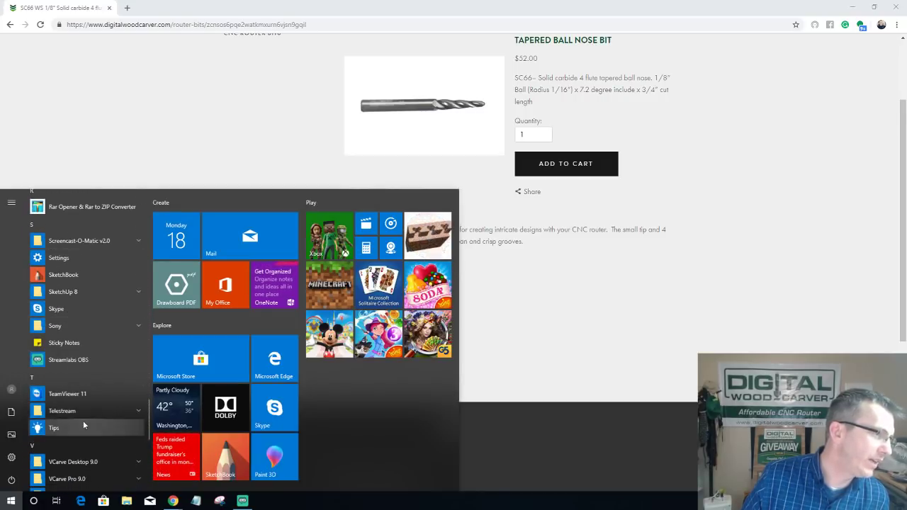
{"action": "scroll", "coordinate": [83, 421], "scroll_direction": "down", "scroll_amount": 2}
{"action": "left_click", "coordinate": [85, 451]}
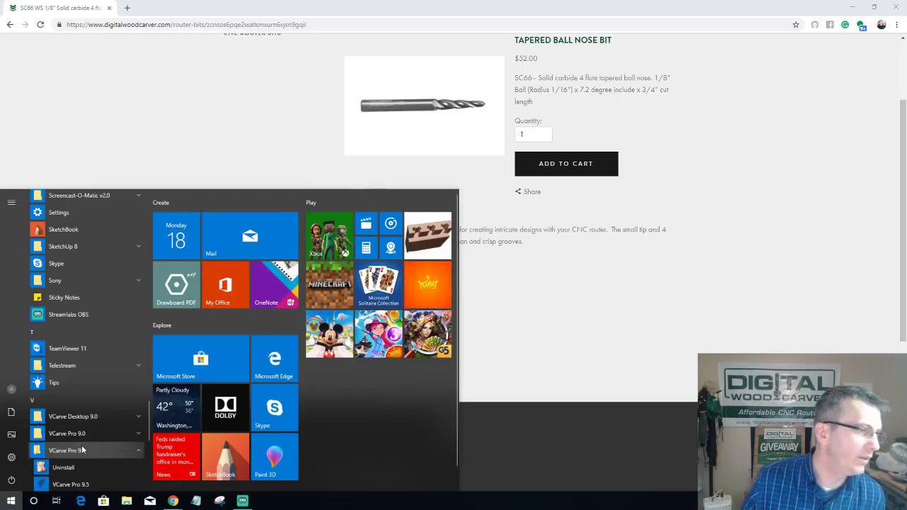
{"action": "scroll", "coordinate": [85, 450], "scroll_direction": "down", "scroll_amount": 2}
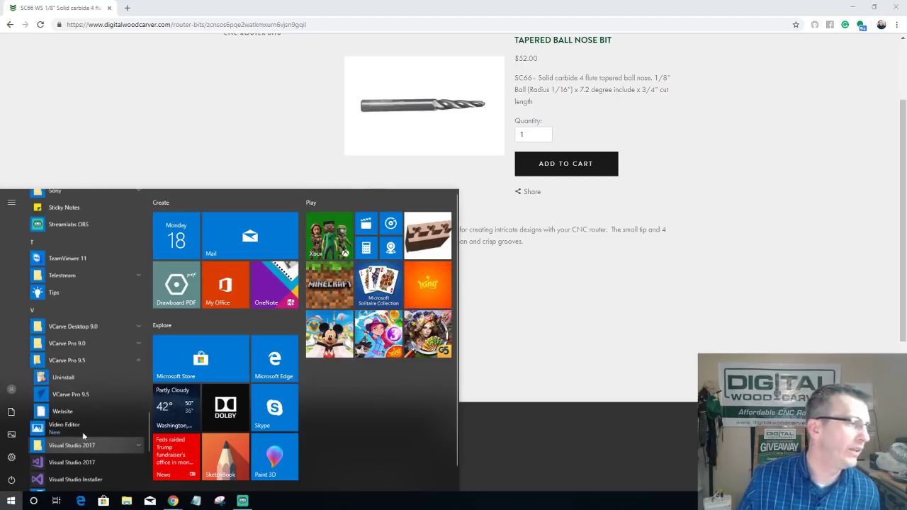
{"action": "left_click", "coordinate": [77, 394]}
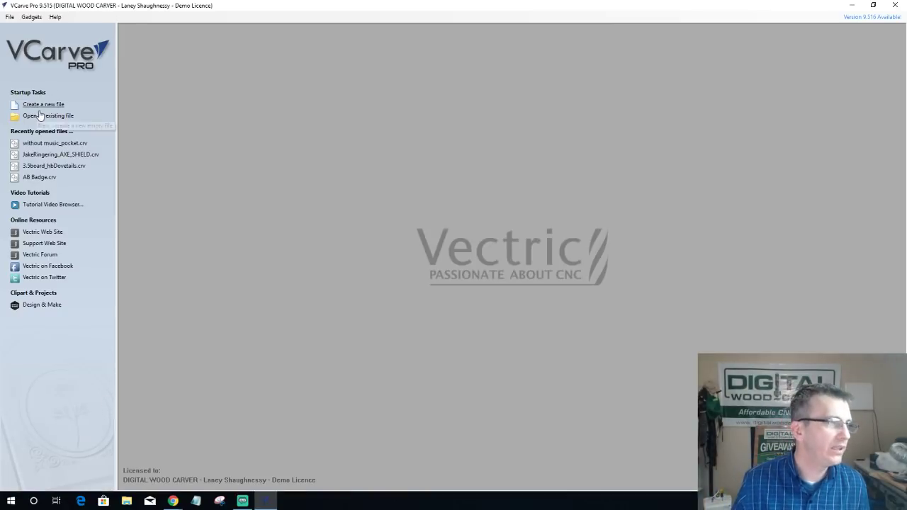
Step: Create a new 21 × 11.25 × 0.75 inch job and start a 3D model import
{"action": "left_click", "coordinate": [39, 105]}
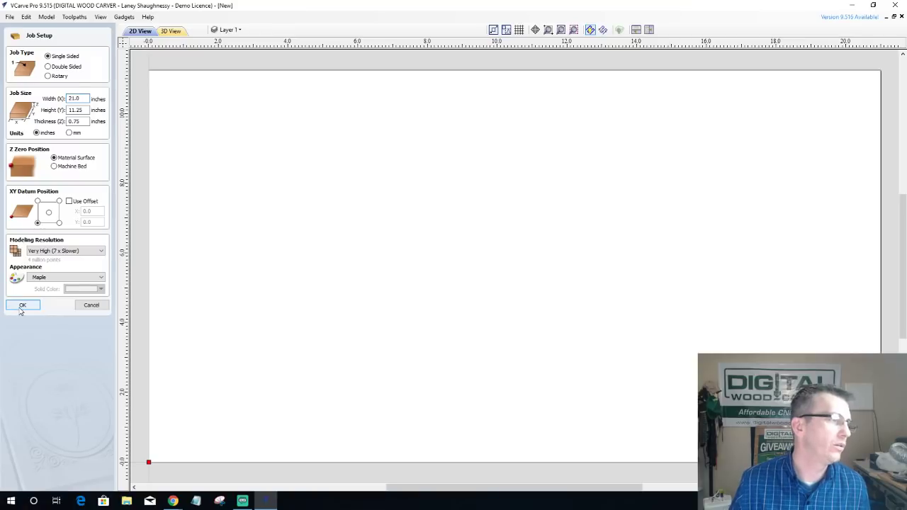
{"action": "left_click", "coordinate": [23, 305]}
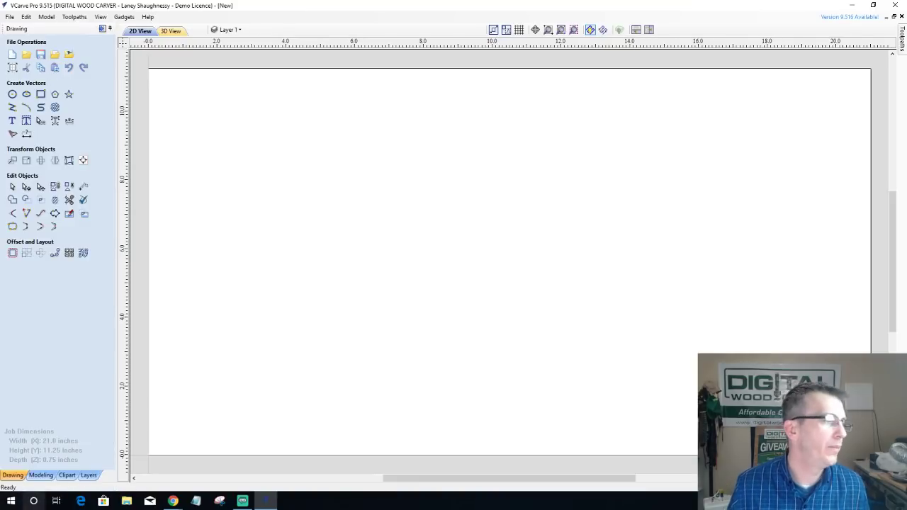
{"action": "left_click", "coordinate": [40, 474]}
{"action": "left_click", "coordinate": [13, 56]}
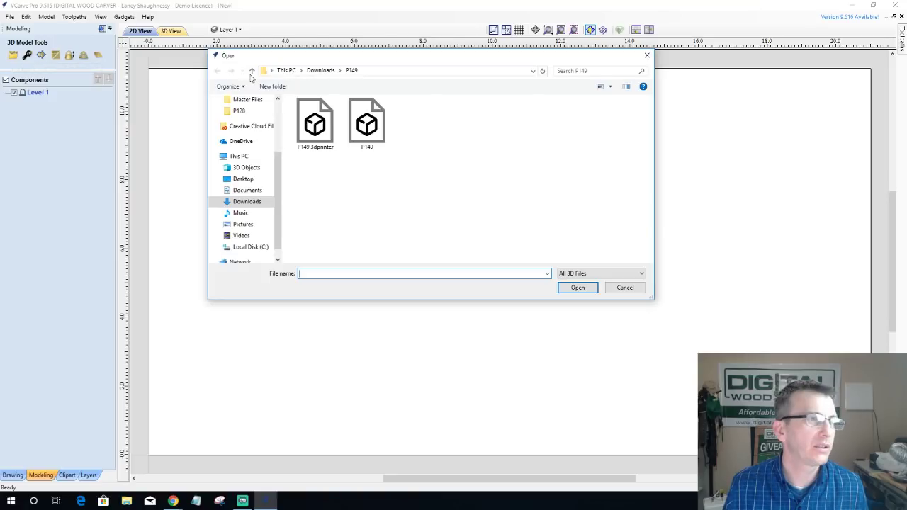
Step: Open the 0035. Eagle model from the Downloads folder into the job
{"action": "left_click", "coordinate": [252, 71]}
{"action": "scroll", "coordinate": [504, 189], "scroll_direction": "down", "scroll_amount": 5}
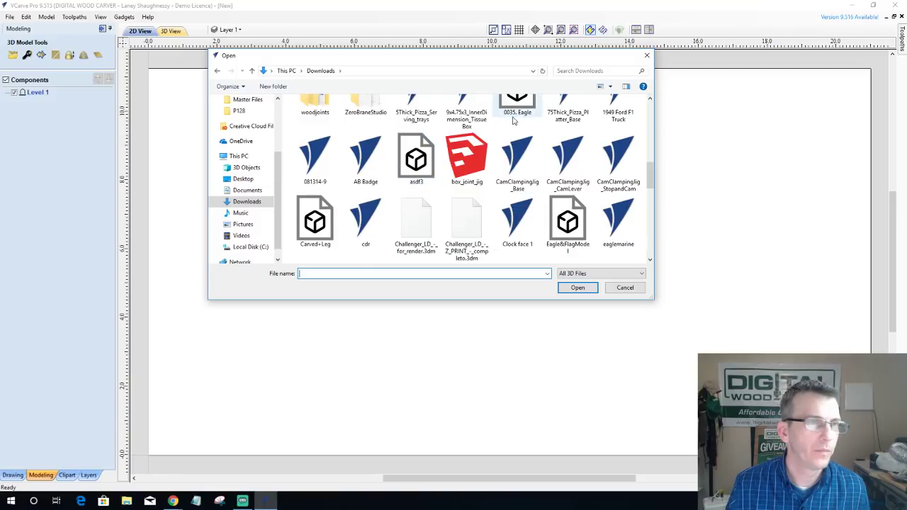
{"action": "scroll", "coordinate": [521, 178], "scroll_direction": "up", "scroll_amount": 2}
{"action": "left_click", "coordinate": [519, 191]}
{"action": "double_click", "coordinate": [519, 191]}
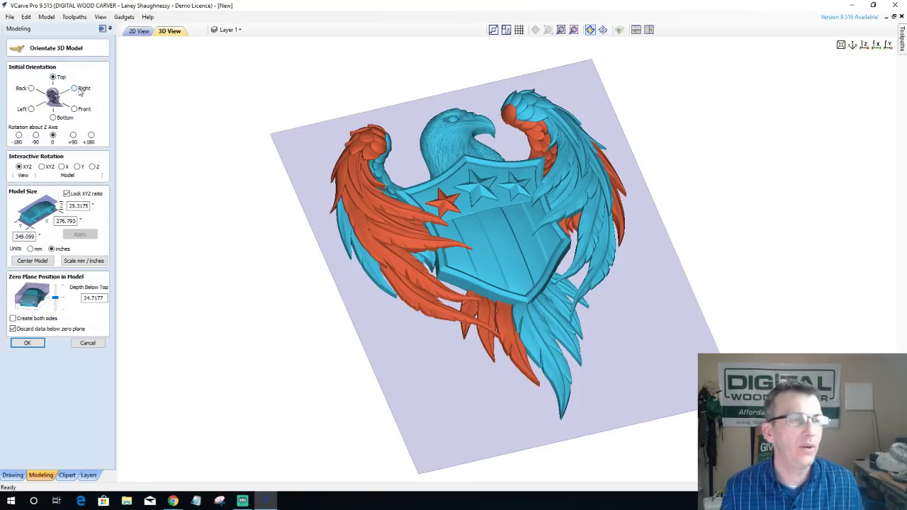
Step: Try the side, top, front and back initial orientations on the eagle model
{"action": "left_click", "coordinate": [75, 88]}
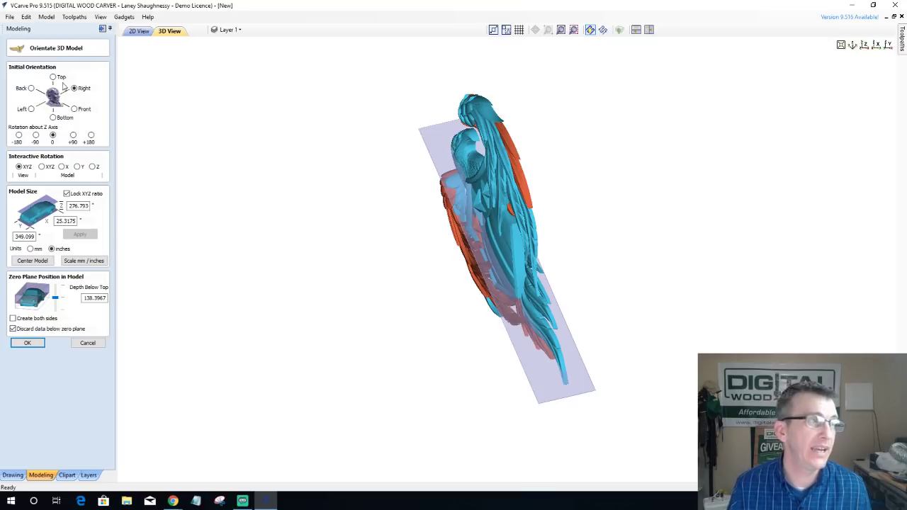
{"action": "left_click", "coordinate": [53, 78]}
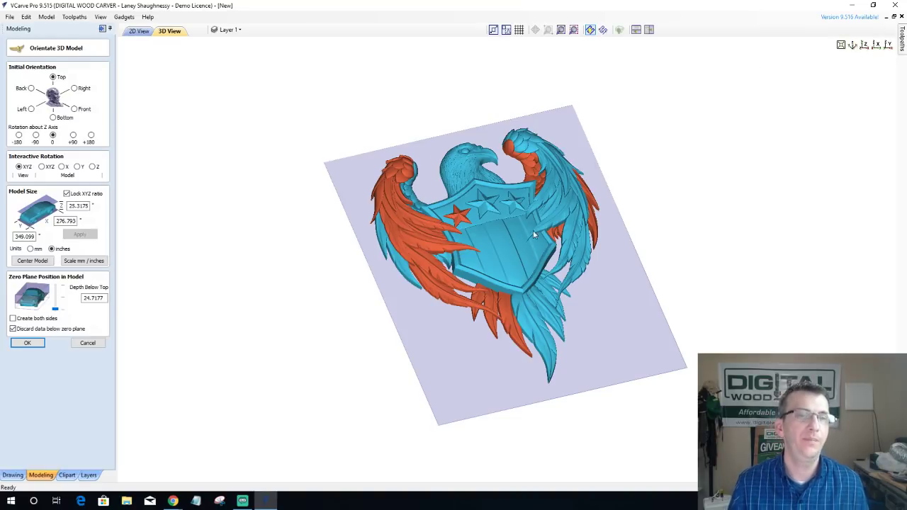
{"action": "left_click_drag", "start_coordinate": [534, 236], "coordinate": [552, 227]}
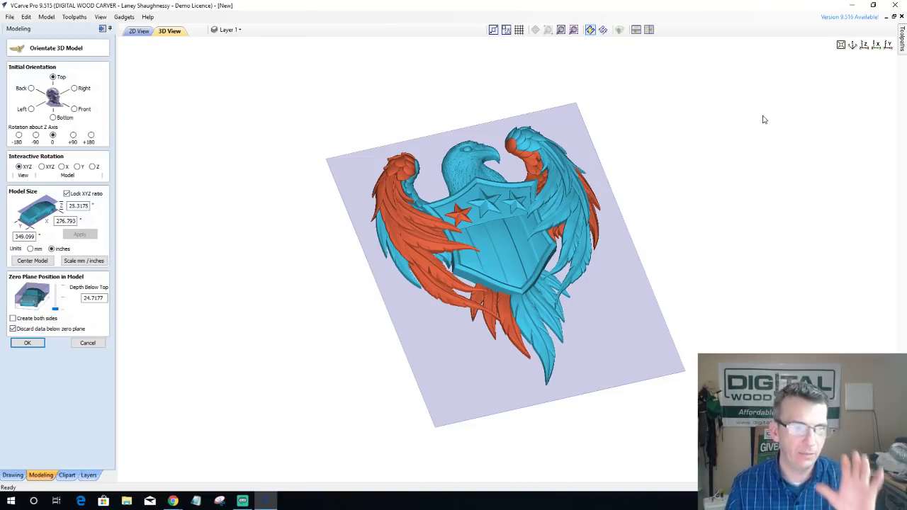
{"action": "key", "text": "1"}
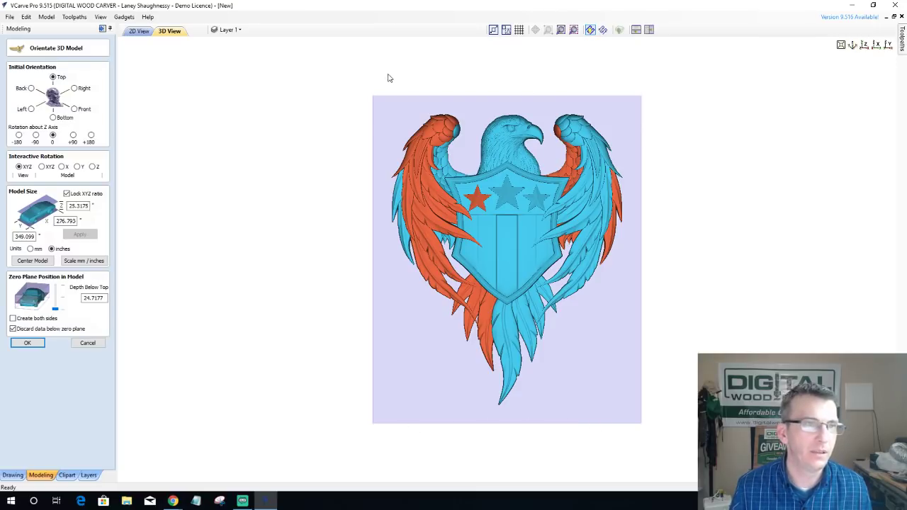
{"action": "left_click", "coordinate": [75, 110]}
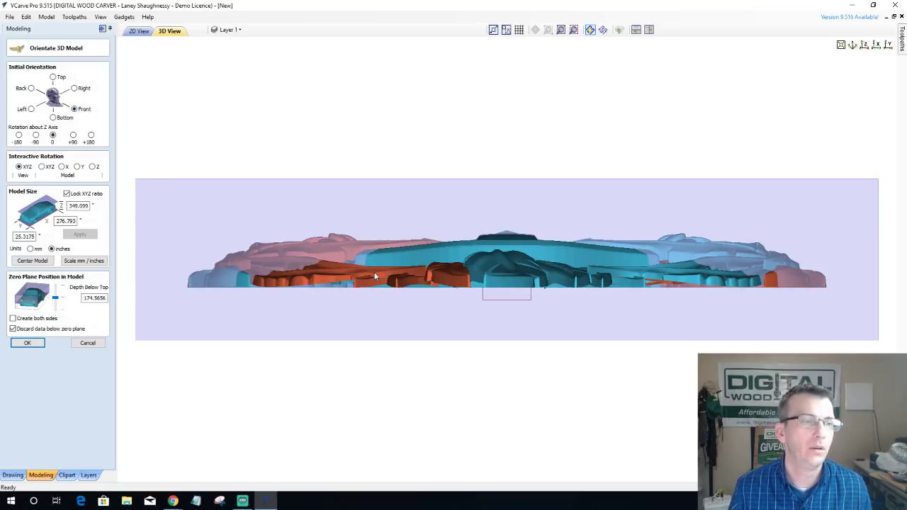
{"action": "left_click", "coordinate": [30, 89]}
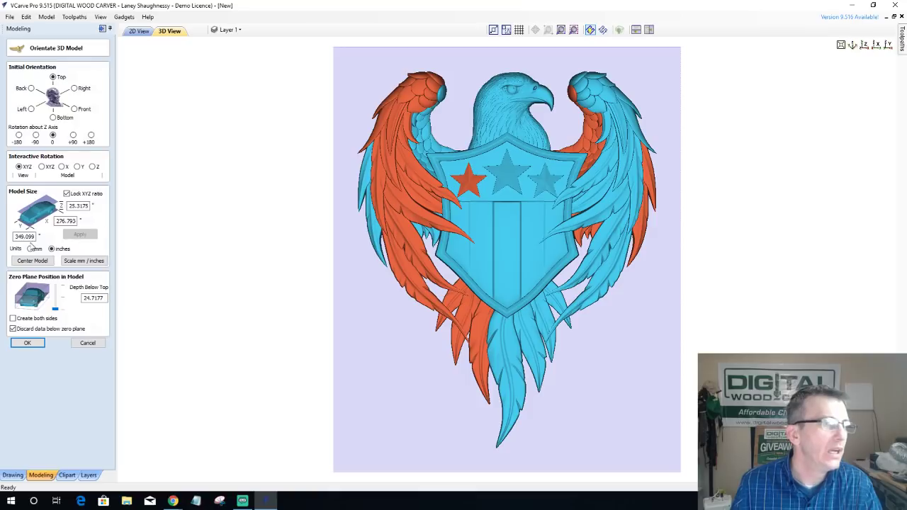
Step: Resize the eagle model to a 10-inch Y size and apply it
{"action": "left_click", "coordinate": [74, 221]}
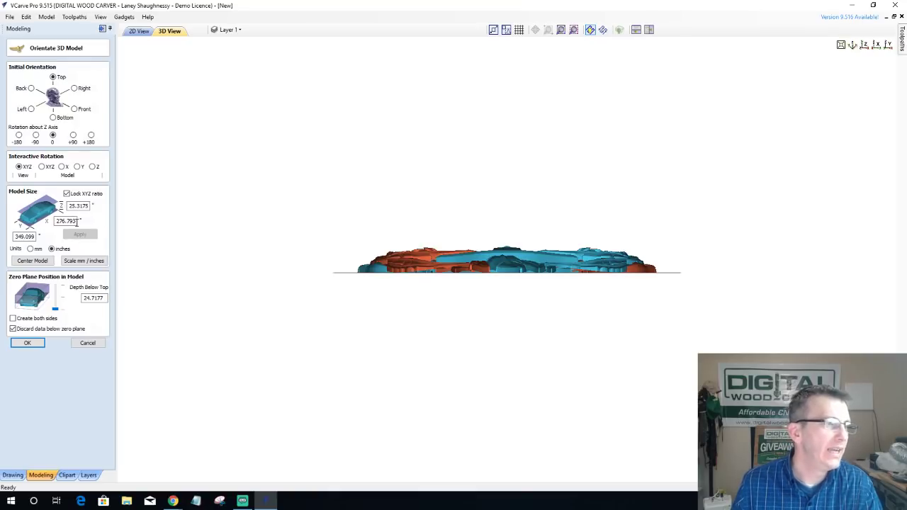
{"action": "double_click", "coordinate": [75, 220]}
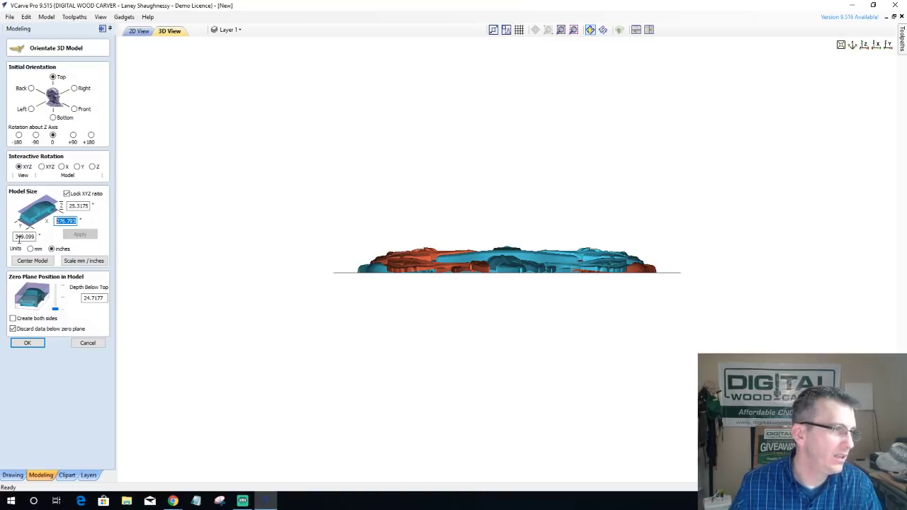
{"action": "double_click", "coordinate": [24, 236]}
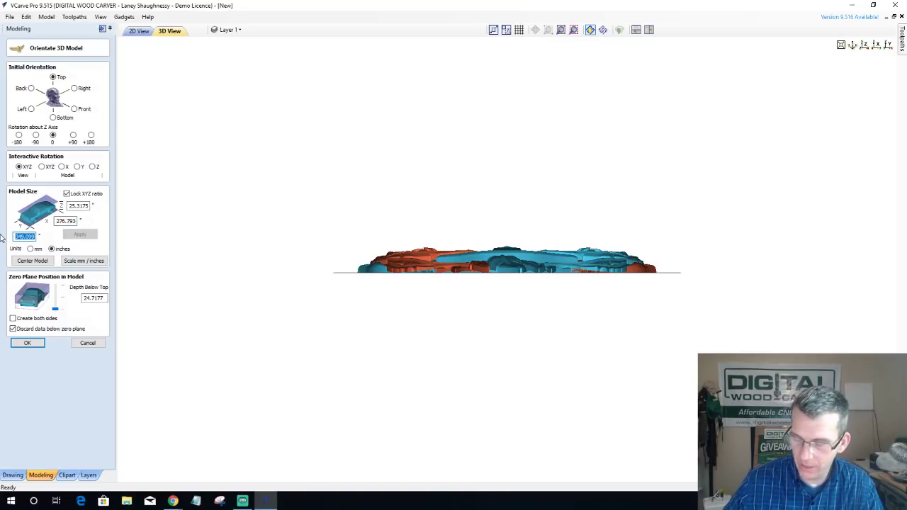
{"action": "type", "text": "101"}
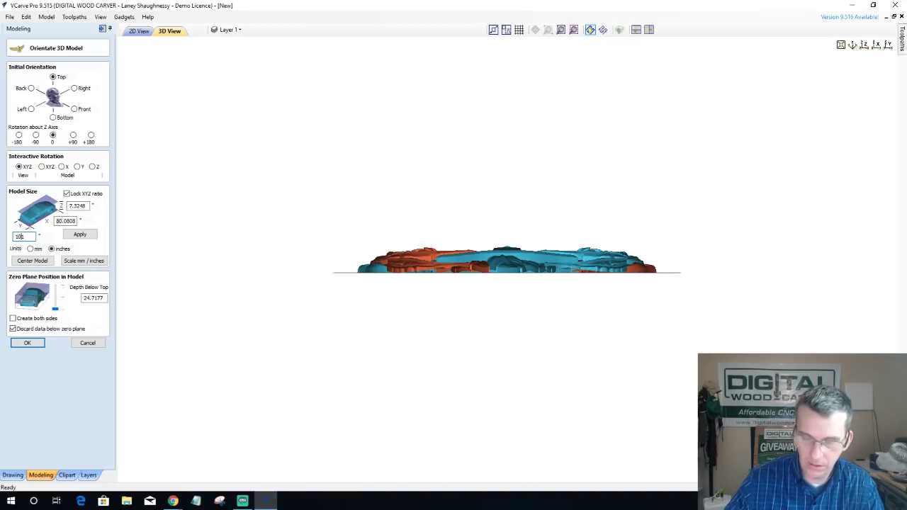
{"action": "key", "text": "BackSpace"}
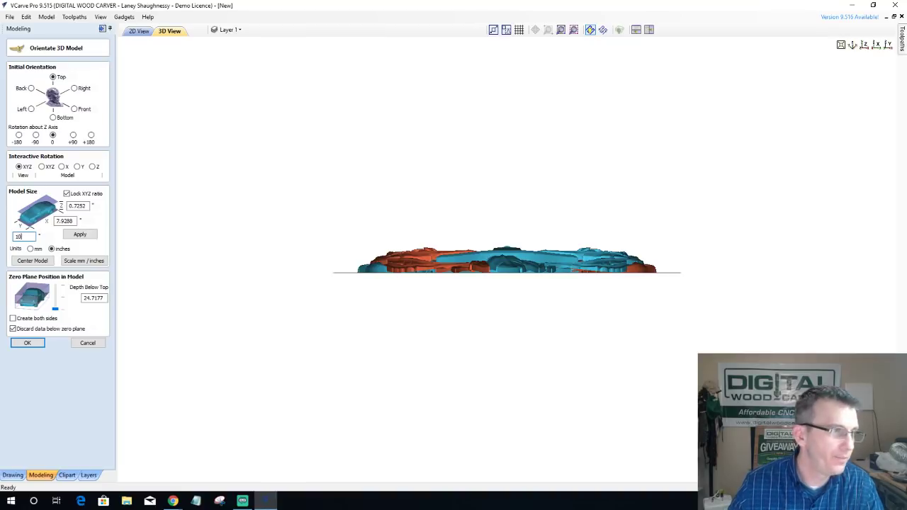
{"action": "left_click", "coordinate": [78, 236]}
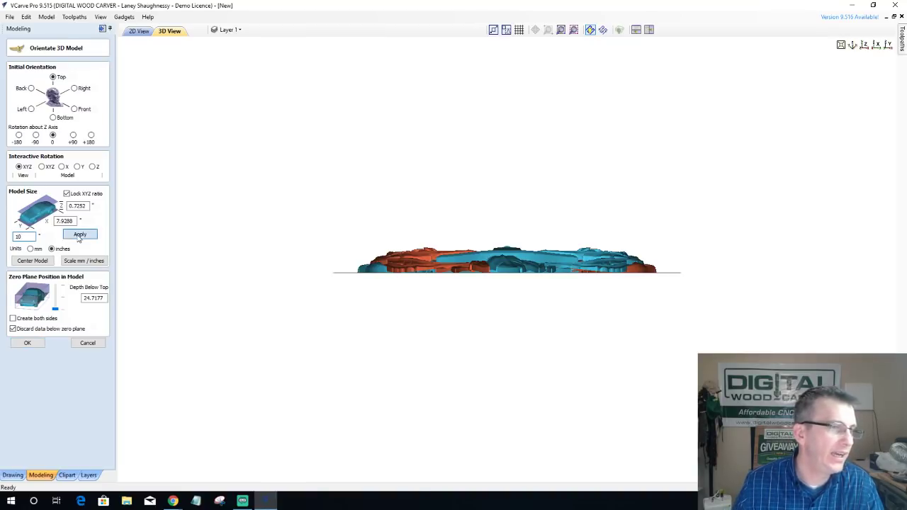
Step: Lower the zero plane to the model's bottom for the full 0.7252 depth, then view isometrically
{"action": "left_click_drag", "start_coordinate": [433, 276], "coordinate": [433, 265]}
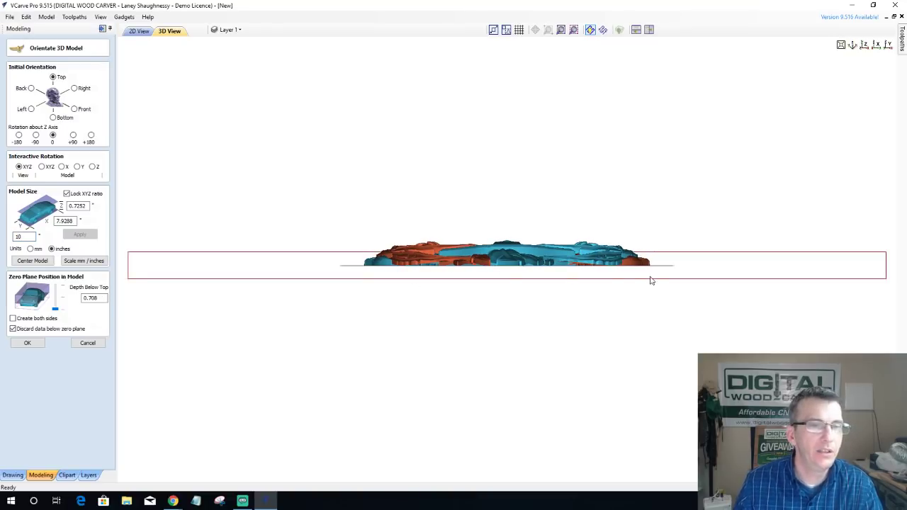
{"action": "scroll", "coordinate": [454, 265], "scroll_direction": "up", "scroll_amount": 1}
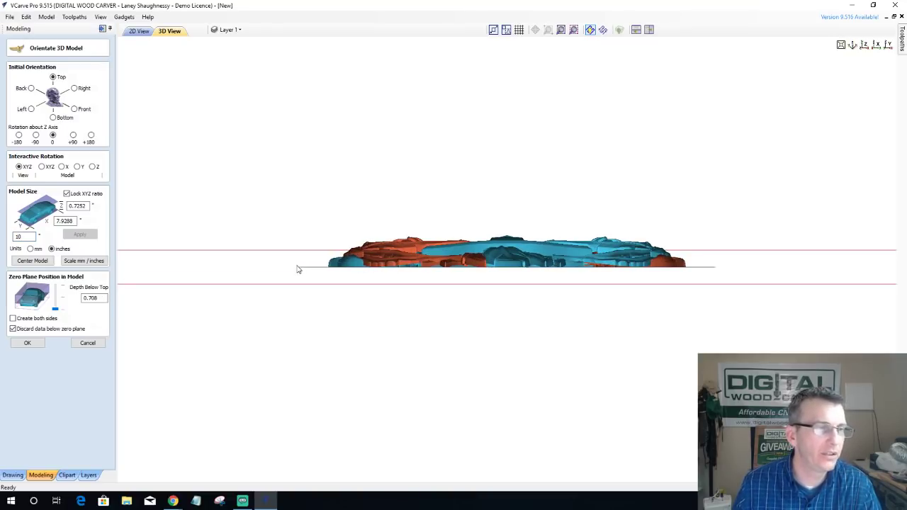
{"action": "scroll", "coordinate": [783, 283], "scroll_direction": "up", "scroll_amount": 1}
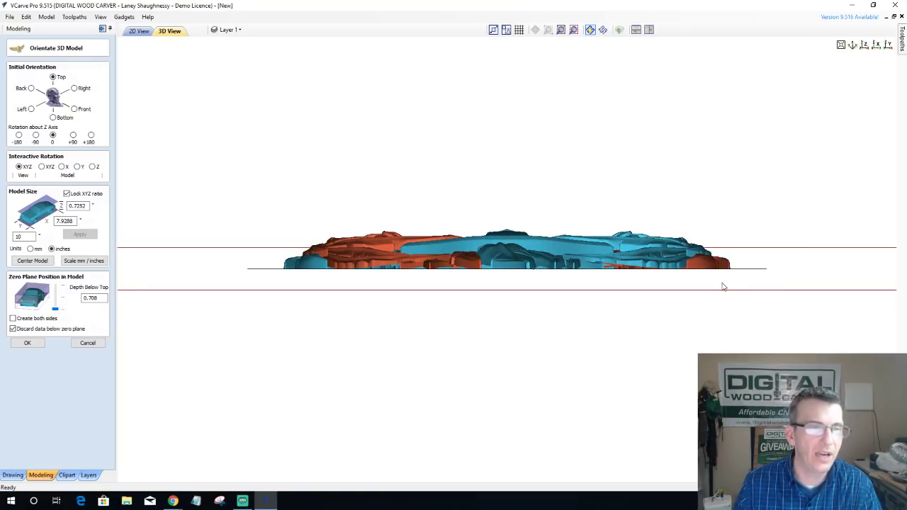
{"action": "scroll", "coordinate": [728, 282], "scroll_direction": "down", "scroll_amount": 1}
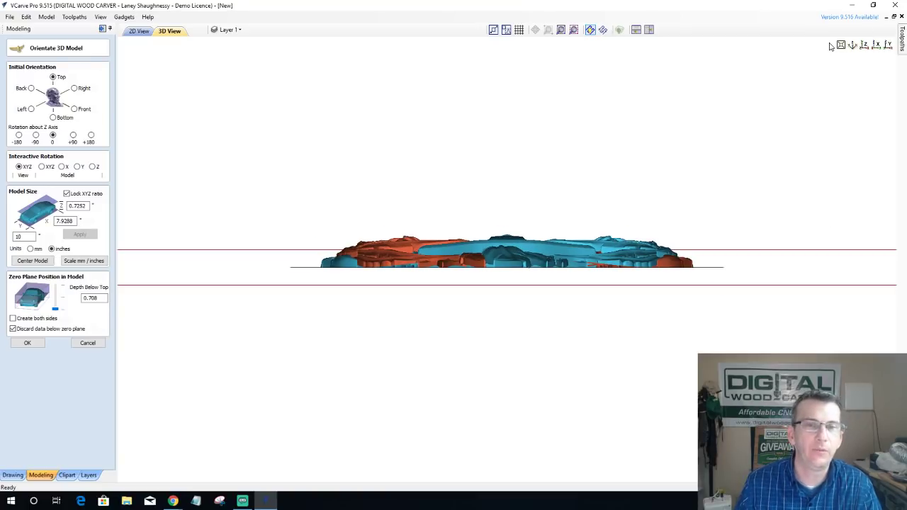
{"action": "left_click", "coordinate": [840, 45]}
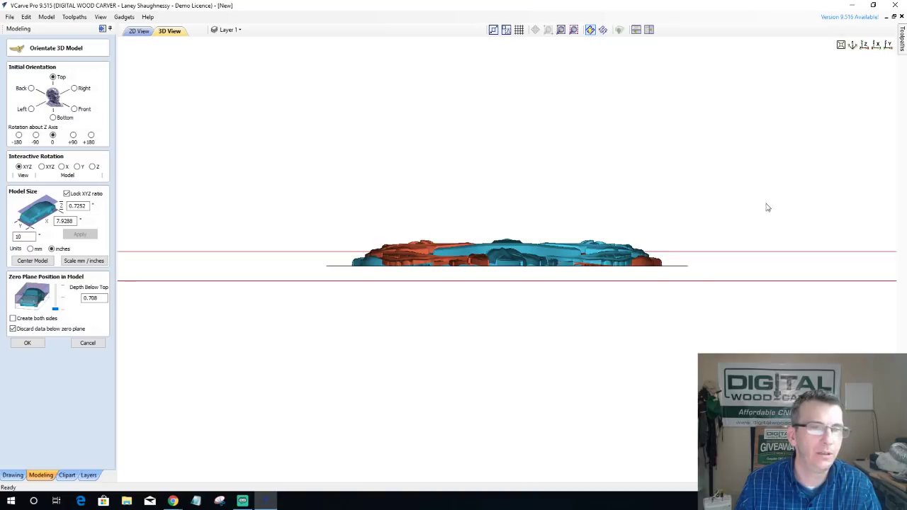
{"action": "scroll", "coordinate": [756, 293], "scroll_direction": "down", "scroll_amount": 1}
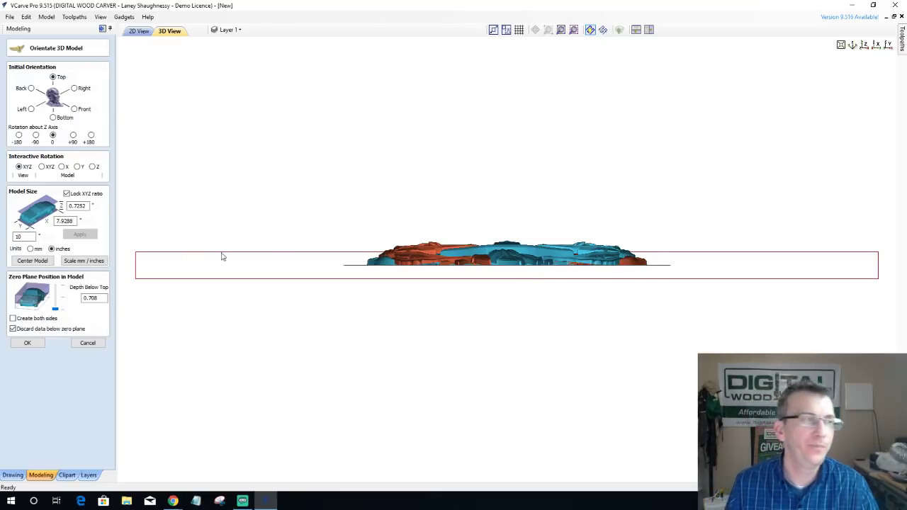
{"action": "left_click", "coordinate": [37, 264]}
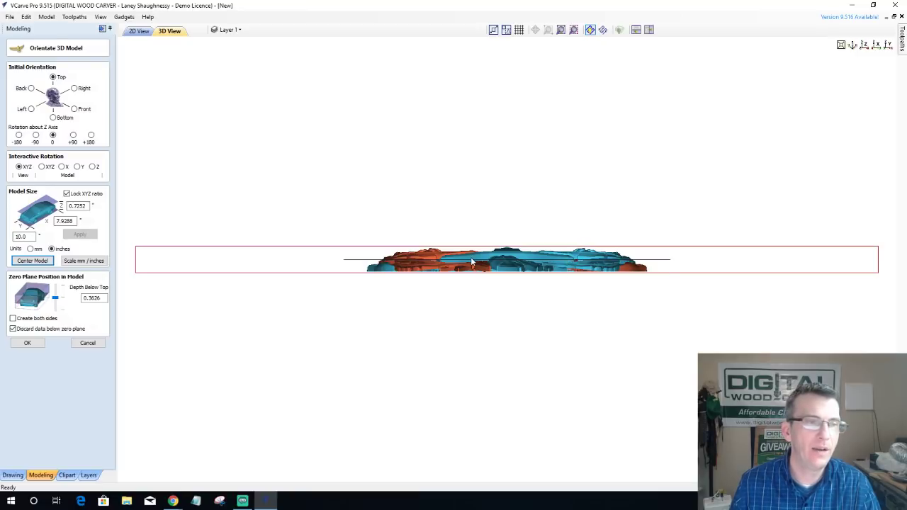
{"action": "scroll", "coordinate": [471, 260], "scroll_direction": "up", "scroll_amount": 1}
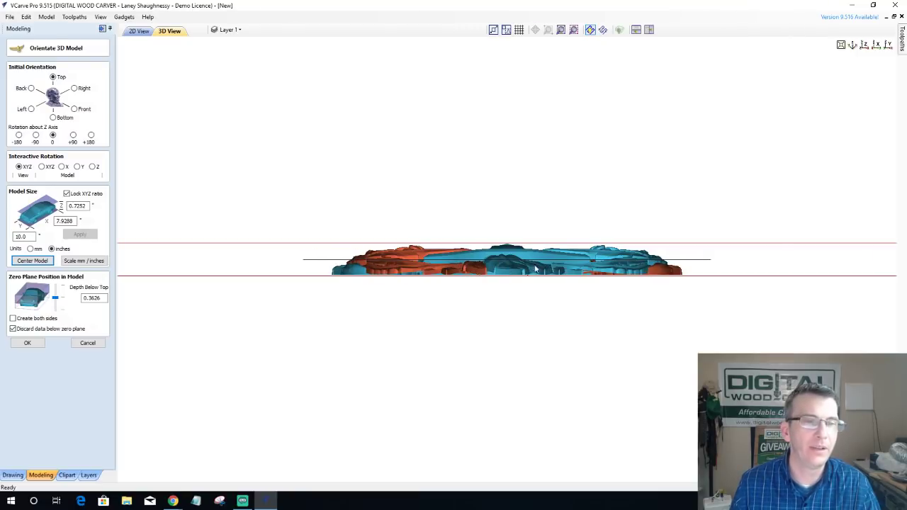
{"action": "scroll", "coordinate": [476, 261], "scroll_direction": "up", "scroll_amount": 1}
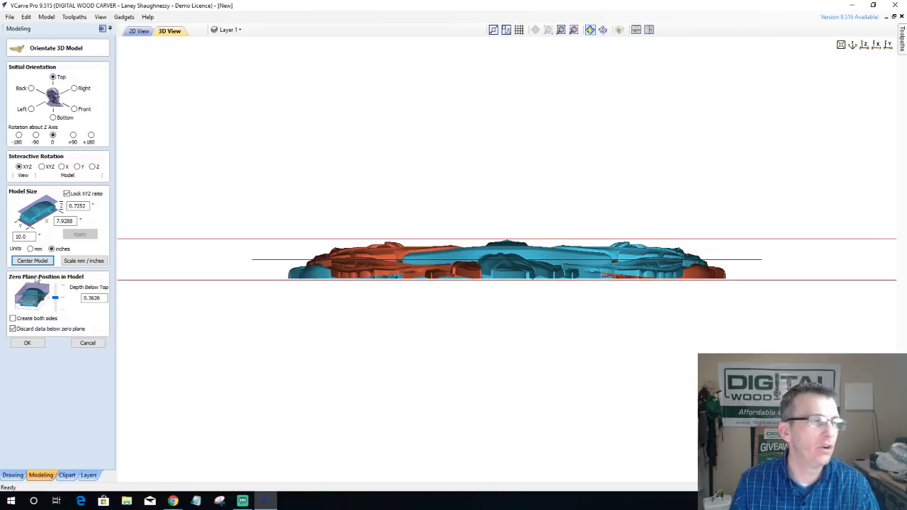
{"action": "left_click_drag", "start_coordinate": [55, 298], "coordinate": [59, 322]}
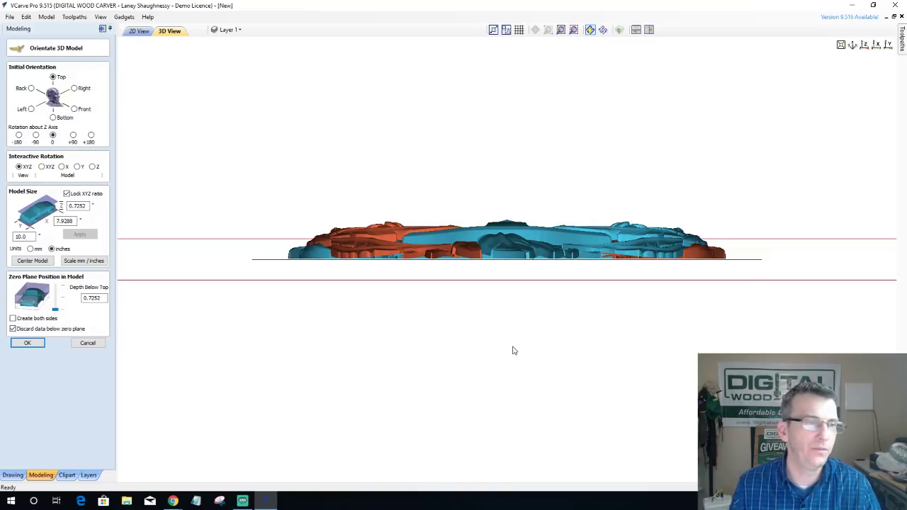
{"action": "scroll", "coordinate": [516, 348], "scroll_direction": "down", "scroll_amount": 2}
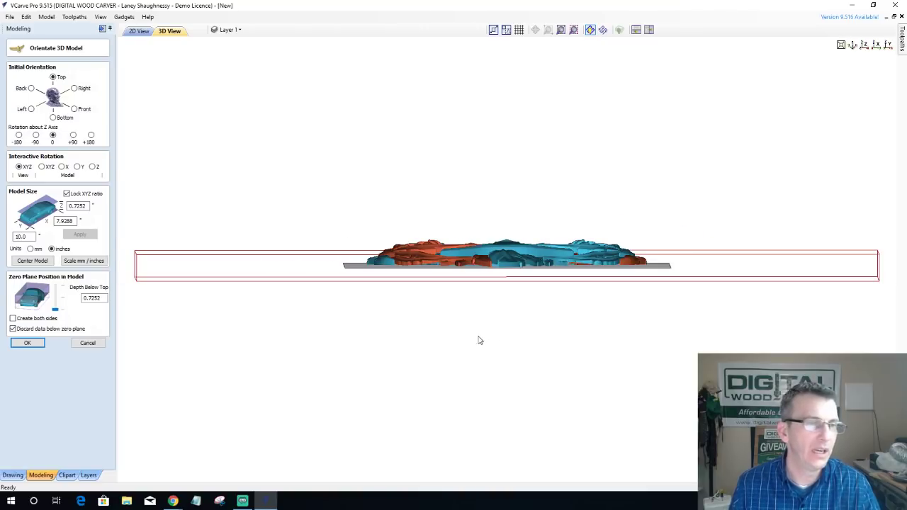
{"action": "key", "text": "0"}
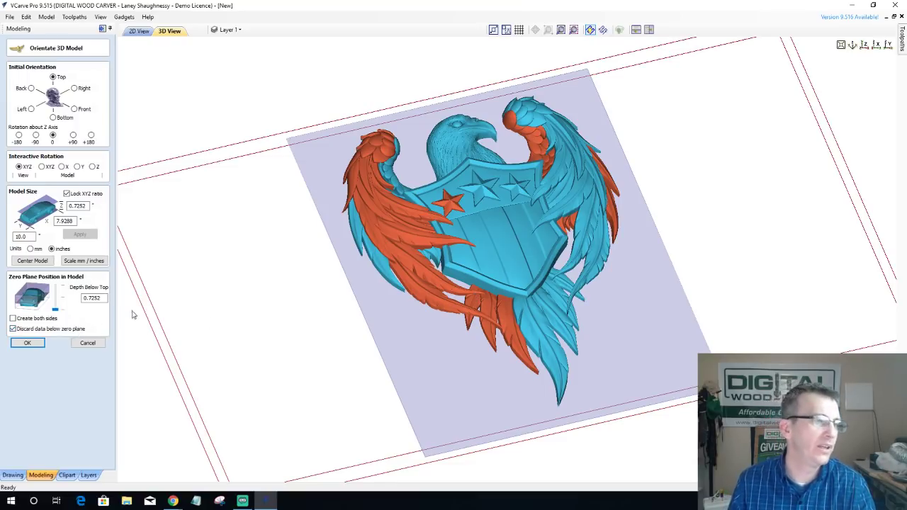
Step: Build the 0035. Eagle relief on the material, inspect it in 3D, then return to the 2D View
{"action": "left_click", "coordinate": [27, 343]}
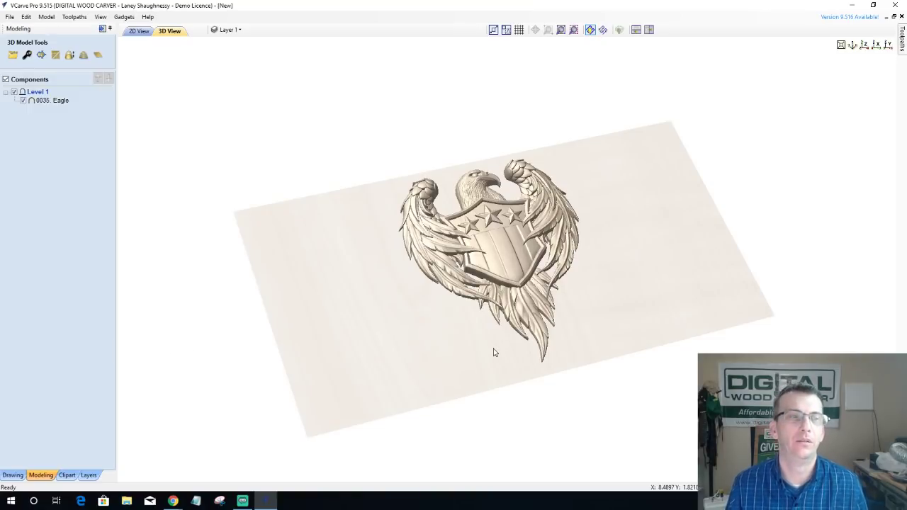
{"action": "left_click_drag", "start_coordinate": [466, 359], "coordinate": [528, 192]}
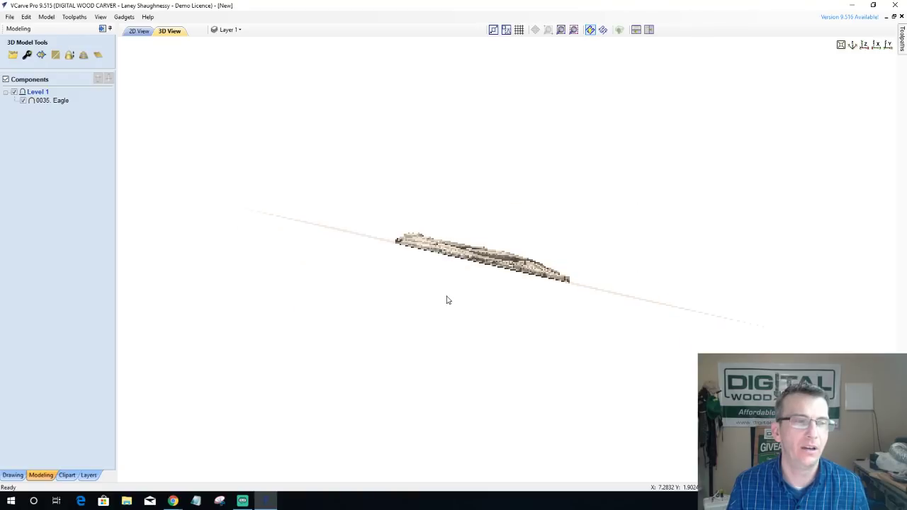
{"action": "left_click_drag", "start_coordinate": [446, 300], "coordinate": [541, 364]}
{"action": "left_click_drag", "start_coordinate": [622, 329], "coordinate": [716, 338]}
{"action": "left_click_drag", "start_coordinate": [411, 380], "coordinate": [432, 324]}
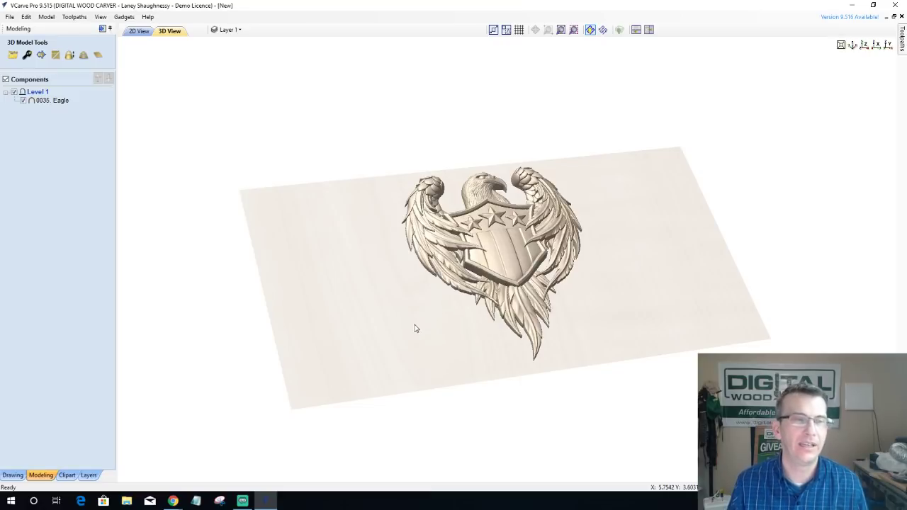
{"action": "left_click_drag", "start_coordinate": [416, 327], "coordinate": [281, 365]}
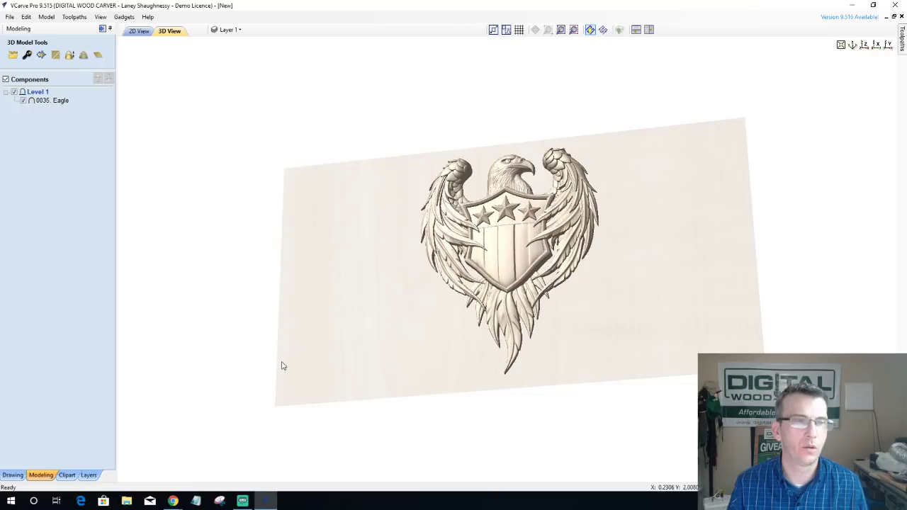
{"action": "scroll", "coordinate": [528, 227], "scroll_direction": "up", "scroll_amount": 2}
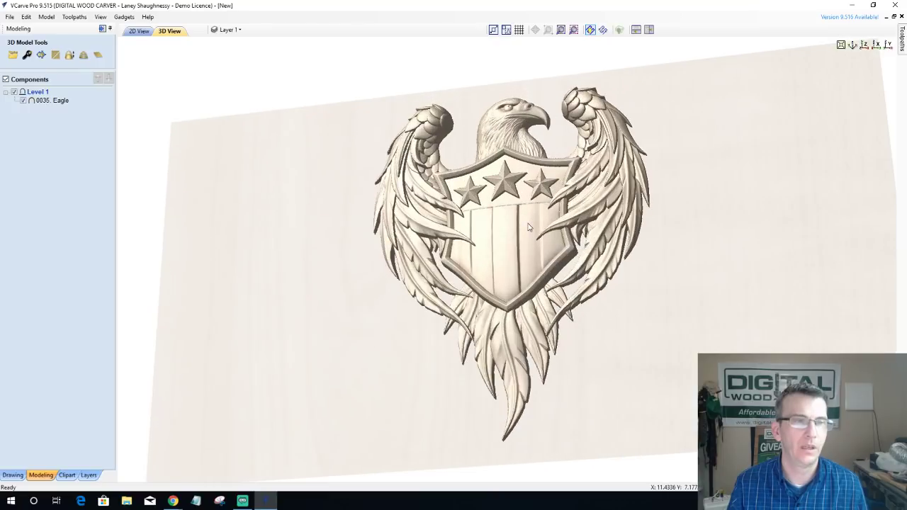
{"action": "scroll", "coordinate": [528, 227], "scroll_direction": "down", "scroll_amount": 1}
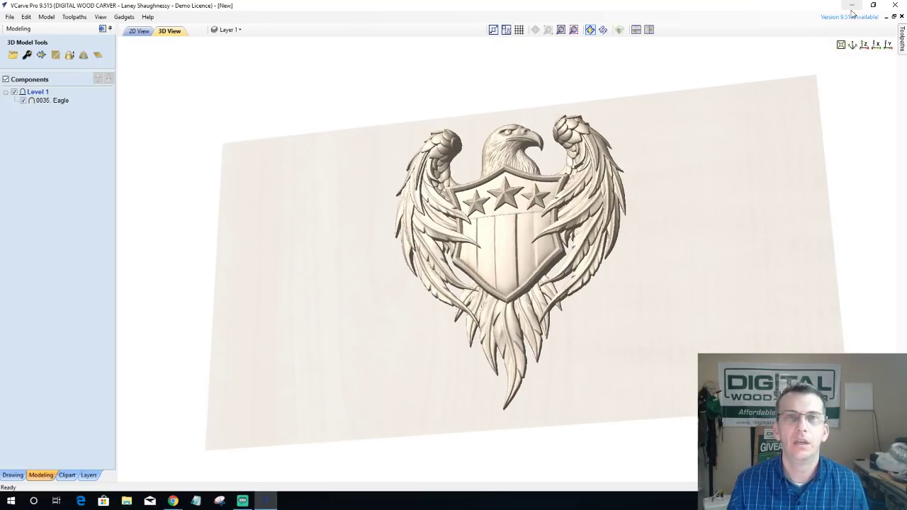
{"action": "key", "text": "F2"}
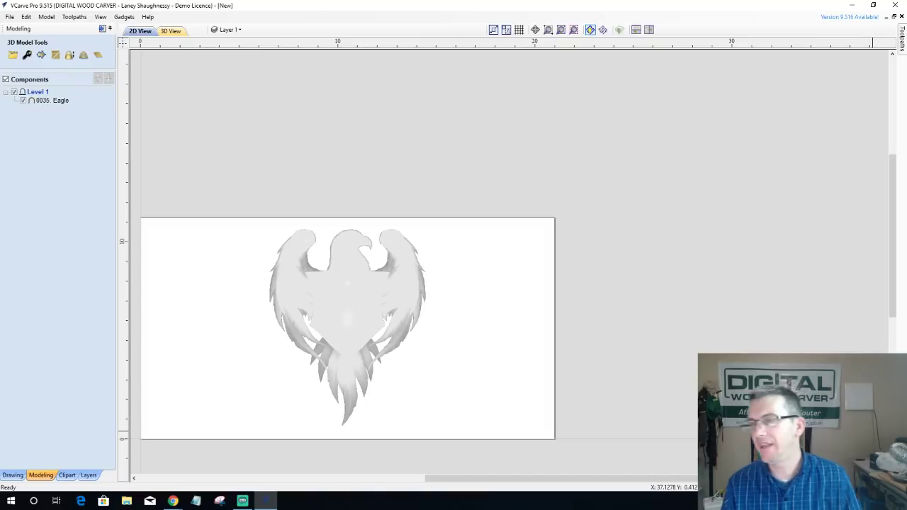
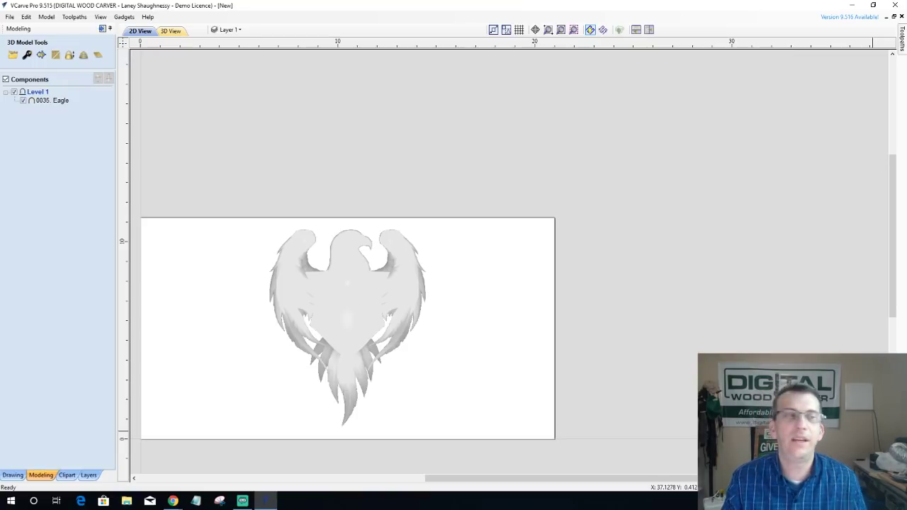
Step: Zoom around the eagle relief and switch the left panel to the Drawing tools
{"action": "scroll", "coordinate": [756, 274], "scroll_direction": "down", "scroll_amount": 2}
{"action": "scroll", "coordinate": [628, 377], "scroll_direction": "up", "scroll_amount": 3}
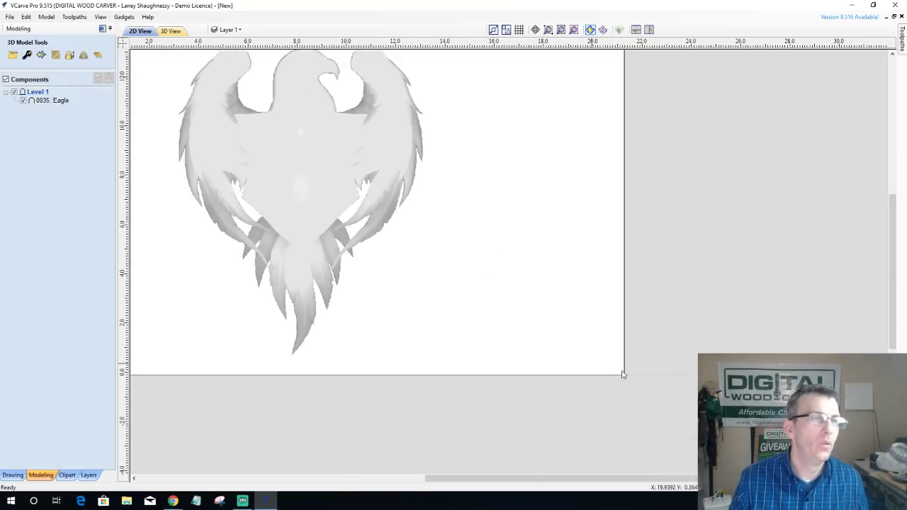
{"action": "scroll", "coordinate": [622, 340], "scroll_direction": "down", "scroll_amount": 3}
{"action": "scroll", "coordinate": [342, 194], "scroll_direction": "up", "scroll_amount": 3}
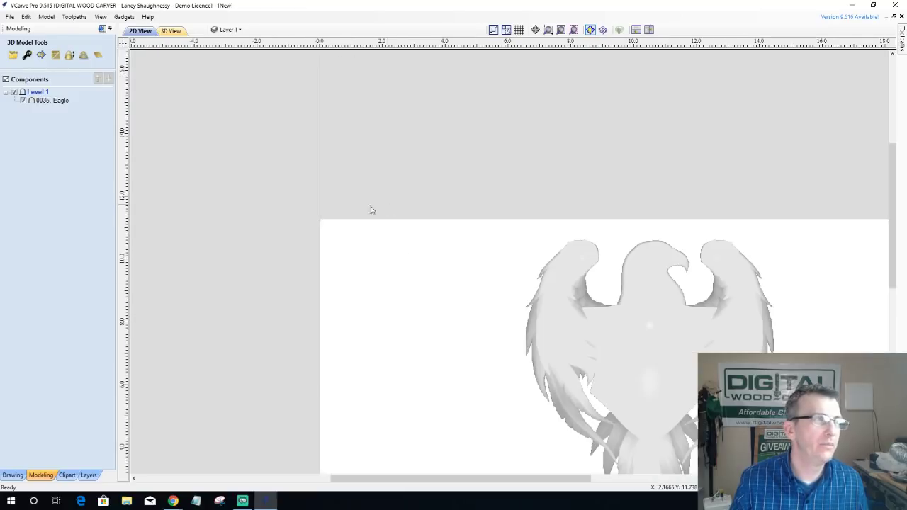
{"action": "left_click", "coordinate": [12, 474]}
{"action": "scroll", "coordinate": [630, 311], "scroll_direction": "up", "scroll_amount": 1}
{"action": "scroll", "coordinate": [593, 324], "scroll_direction": "down", "scroll_amount": 3}
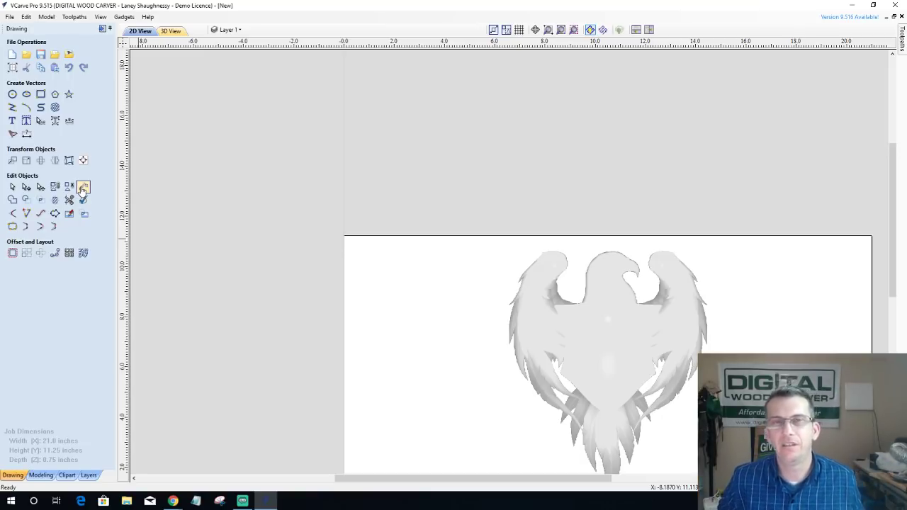
Step: Add a 9.909 vertical dimension from the eagle's top to its bottom tip, labelled on the left
{"action": "left_click", "coordinate": [26, 135]}
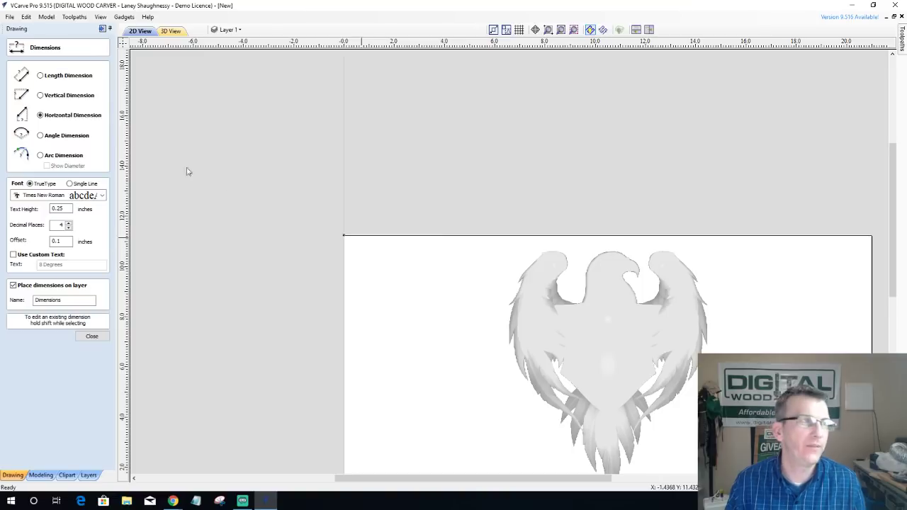
{"action": "left_click", "coordinate": [40, 95]}
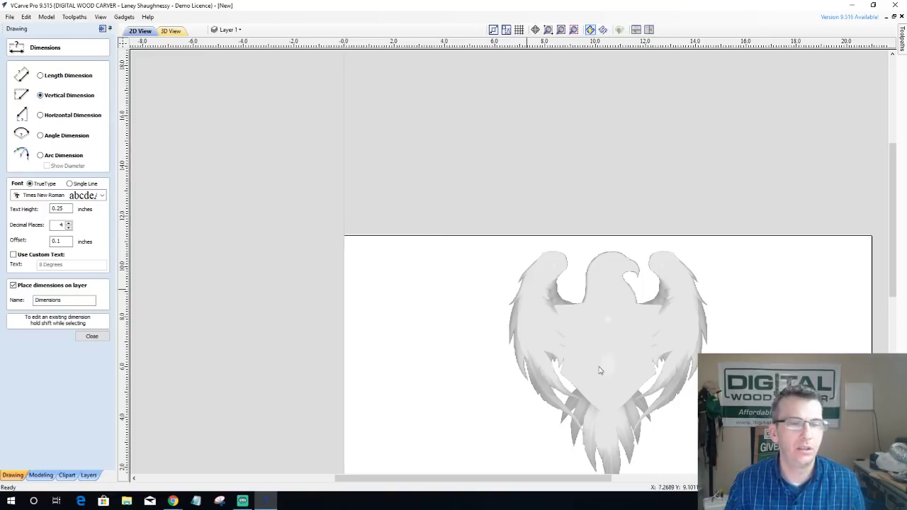
{"action": "scroll", "coordinate": [613, 245], "scroll_direction": "down", "scroll_amount": 2}
{"action": "scroll", "coordinate": [631, 305], "scroll_direction": "up", "scroll_amount": 3}
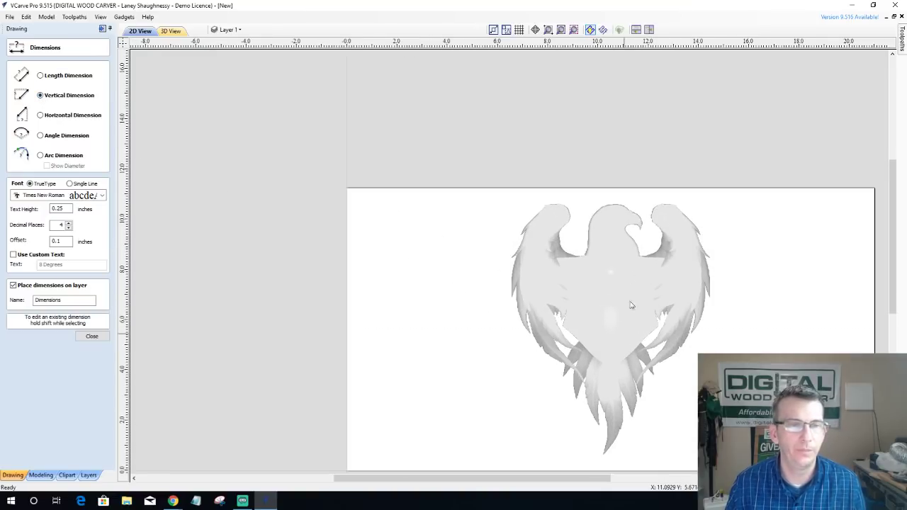
{"action": "left_click", "coordinate": [608, 205]}
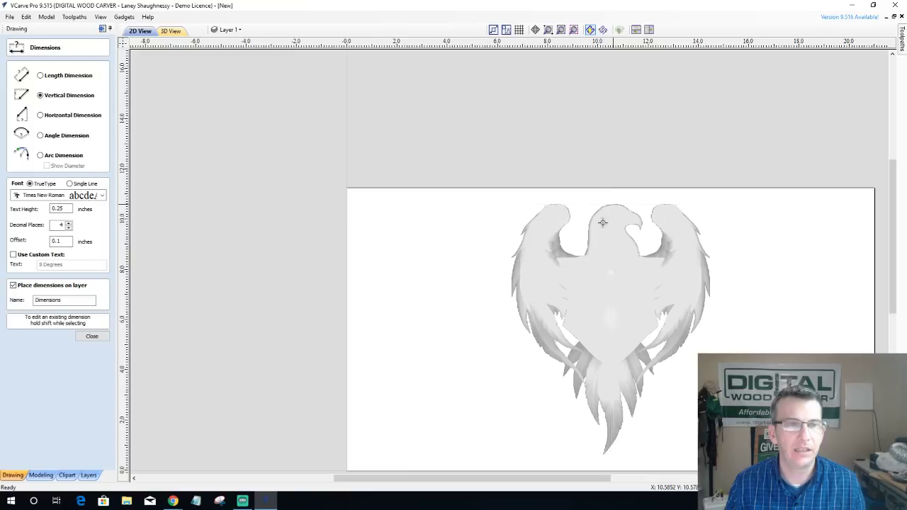
{"action": "left_click", "coordinate": [603, 453]}
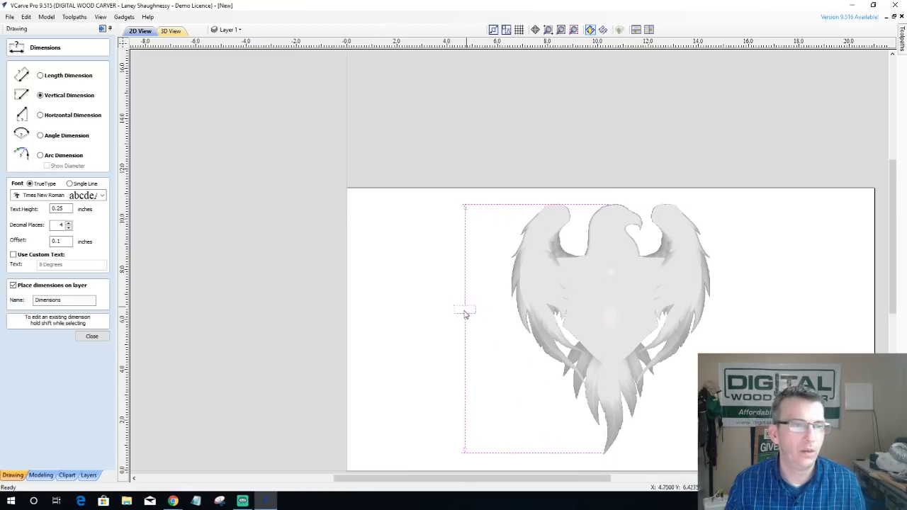
{"action": "left_click", "coordinate": [465, 312]}
{"action": "scroll", "coordinate": [449, 320], "scroll_direction": "up", "scroll_amount": 4}
{"action": "scroll", "coordinate": [448, 325], "scroll_direction": "down", "scroll_amount": 4}
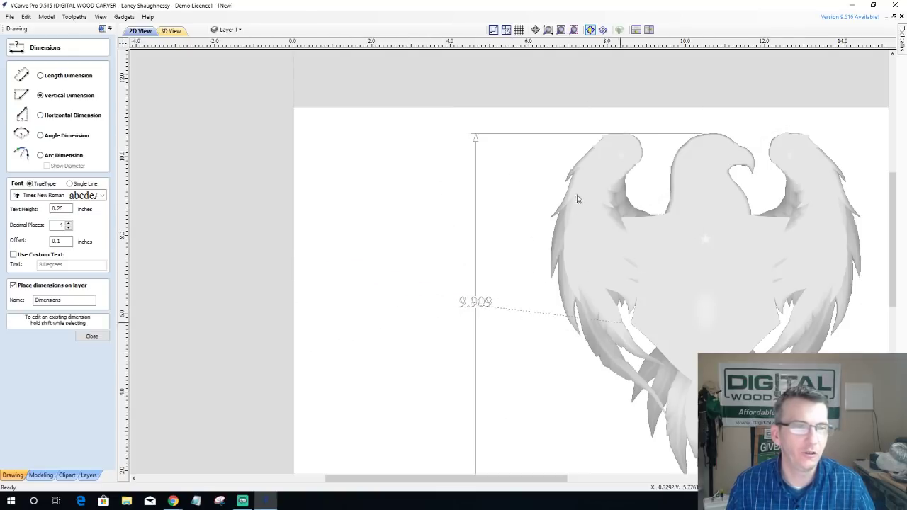
Step: Set the 9.909 height dimension's text height to 0.5
{"action": "left_click", "coordinate": [475, 280], "text": "shift"}
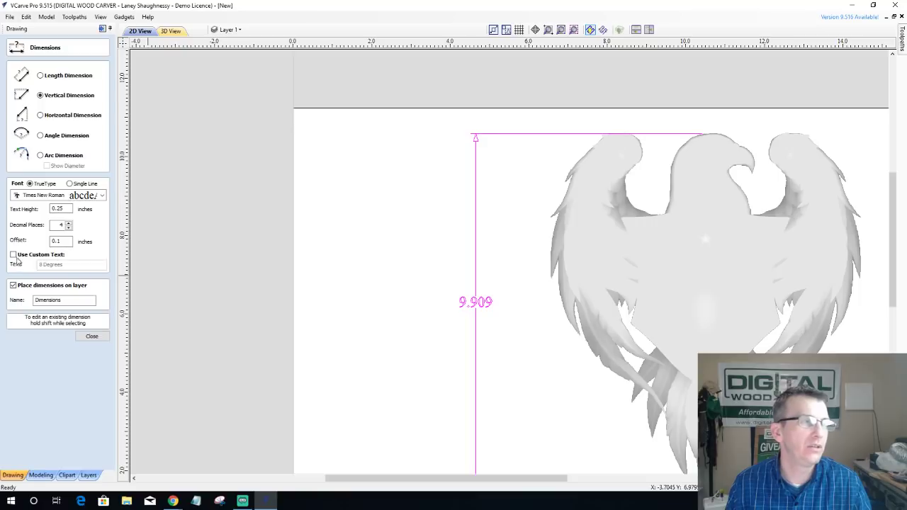
{"action": "left_click", "coordinate": [61, 209]}
{"action": "type", "text": ".5"}
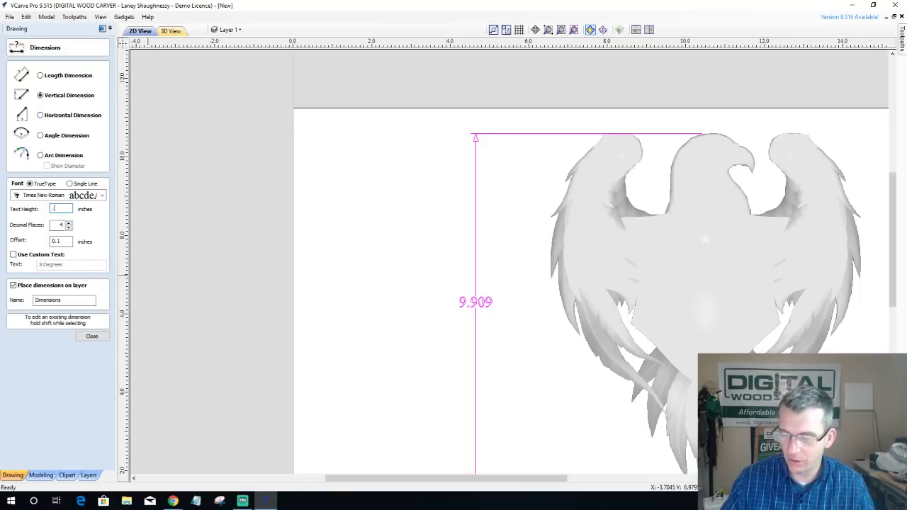
Step: Try custom text 'The Height', revert to the measured 9.909 value, and close
{"action": "left_click", "coordinate": [13, 254]}
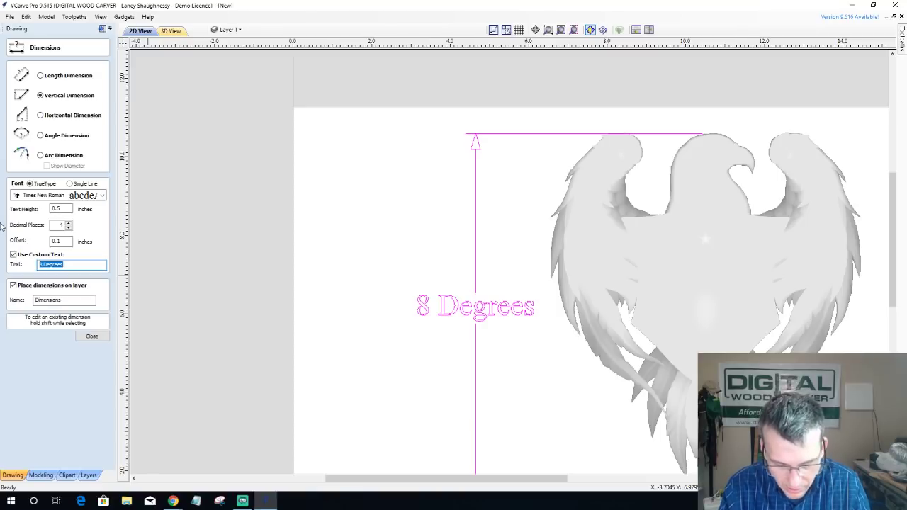
{"action": "type", "text": "Tha"}
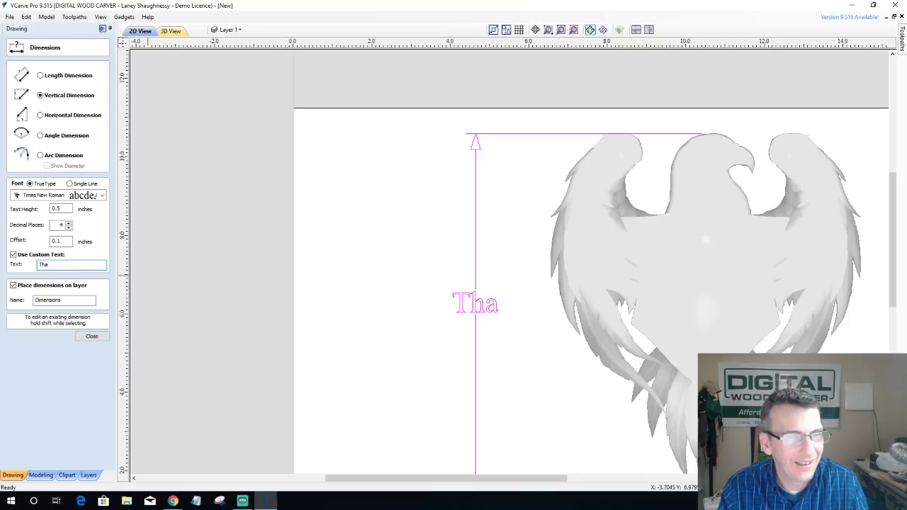
{"action": "key", "text": "BackSpace"}
{"action": "type", "text": "e ov"}
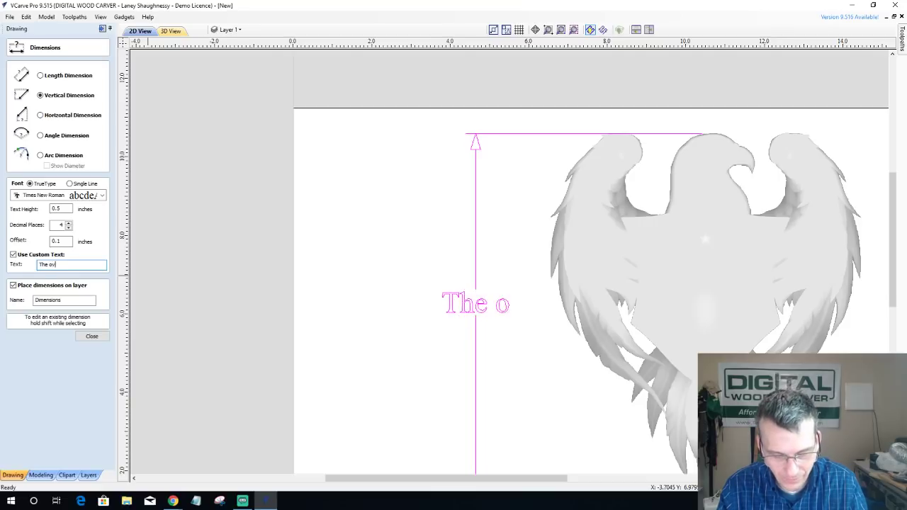
{"action": "type", "text": "erall"}
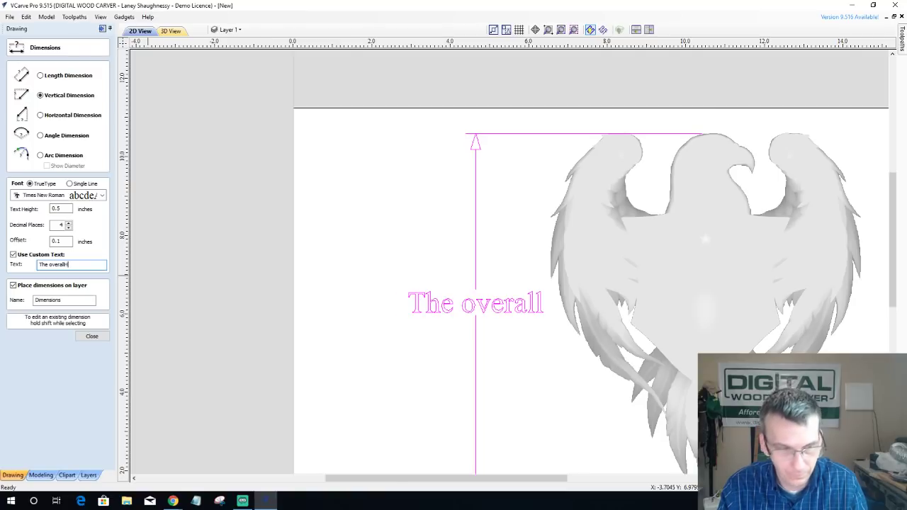
{"action": "type", "text": "He"}
{"action": "key", "text": "BackSpace"}
{"action": "key", "text": "BackSpace"}
{"action": "key", "text": "BackSpace"}
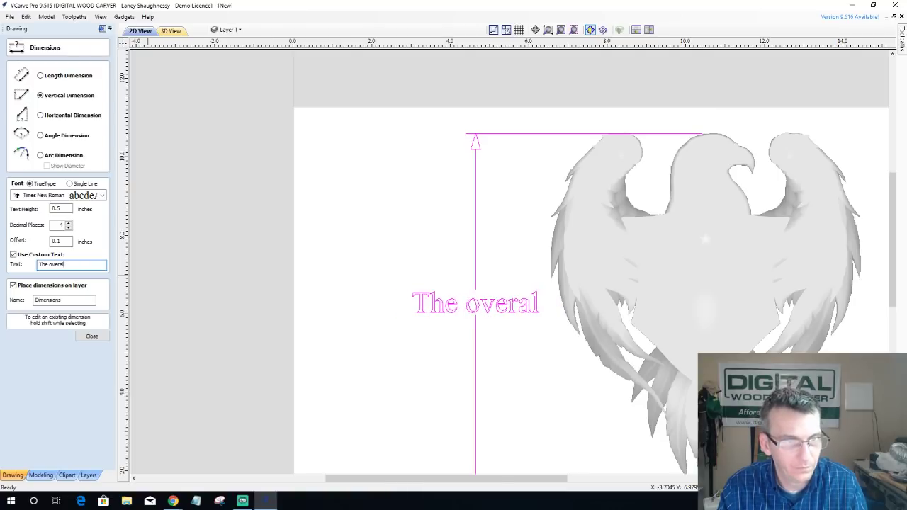
{"action": "key", "text": "BackSpace"}
{"action": "key", "text": "BackSpace"}
{"action": "key", "text": "BackSpace"}
{"action": "key", "text": "BackSpace"}
{"action": "key", "text": "BackSpace"}
{"action": "key", "text": "BackSpace"}
{"action": "key", "text": "BackSpace"}
{"action": "key", "text": "BackSpace"}
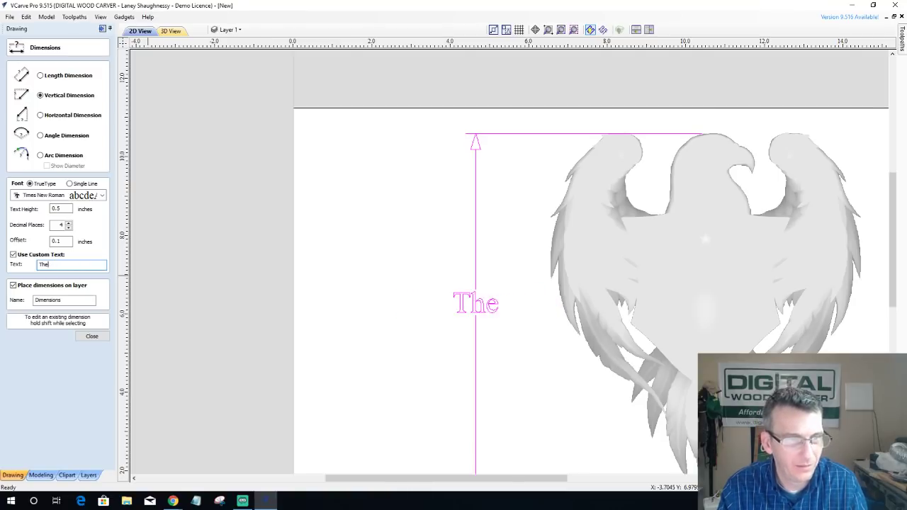
{"action": "type", "text": "e Height"}
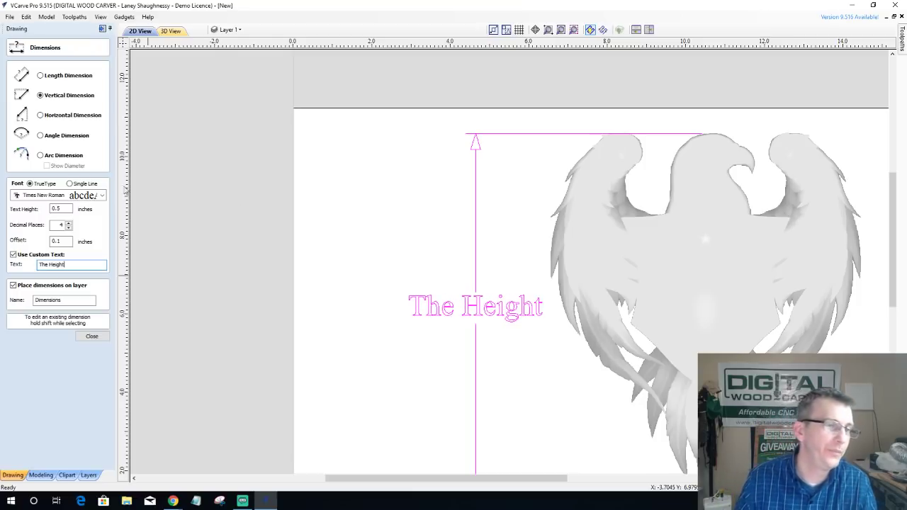
{"action": "scroll", "coordinate": [437, 222], "scroll_direction": "down", "scroll_amount": 3}
{"action": "scroll", "coordinate": [421, 233], "scroll_direction": "up", "scroll_amount": 4}
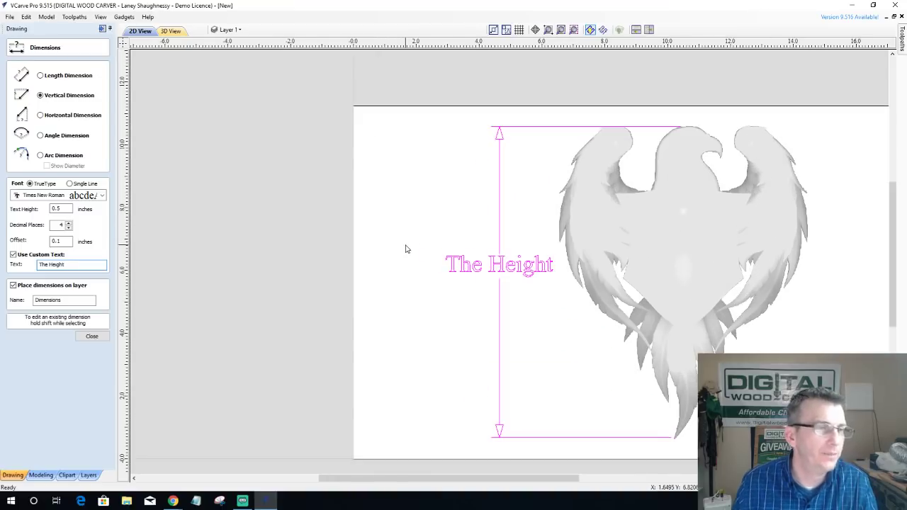
{"action": "left_click", "coordinate": [12, 255]}
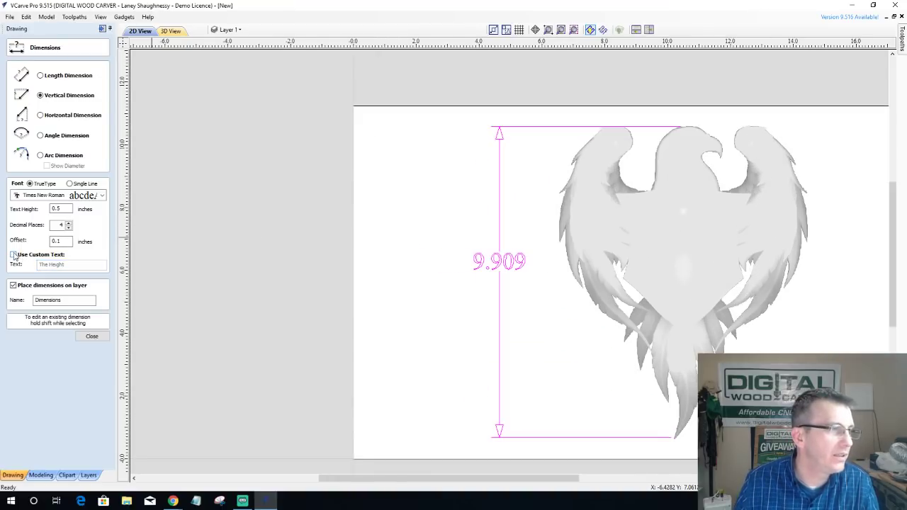
{"action": "double_click", "coordinate": [63, 209]}
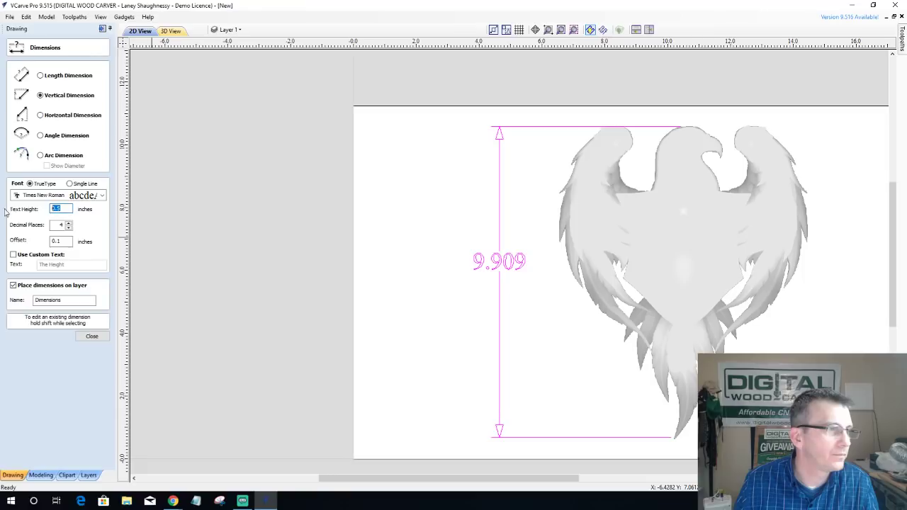
{"action": "left_click", "coordinate": [84, 338]}
Step: Draw a 2-inch circle to the left of the eagle
{"action": "left_click", "coordinate": [385, 311]}
{"action": "scroll", "coordinate": [384, 299], "scroll_direction": "down", "scroll_amount": 2}
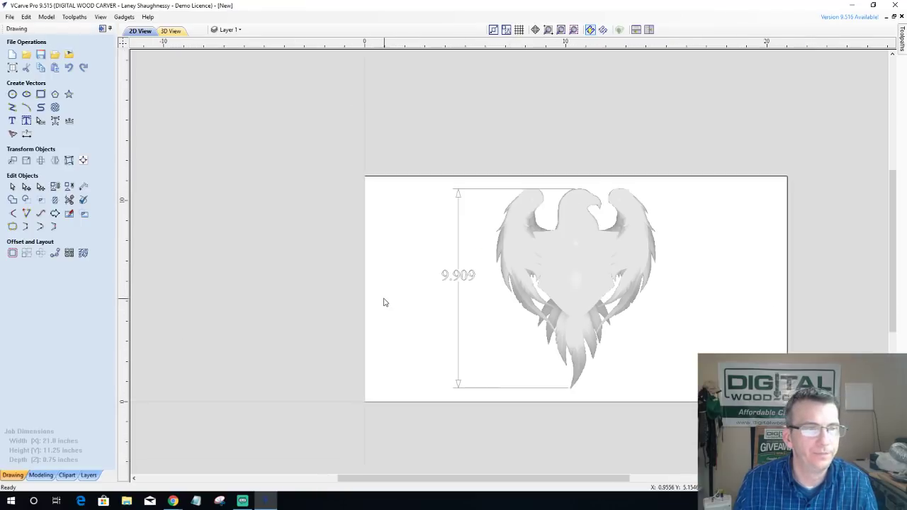
{"action": "scroll", "coordinate": [404, 299], "scroll_direction": "up", "scroll_amount": 2}
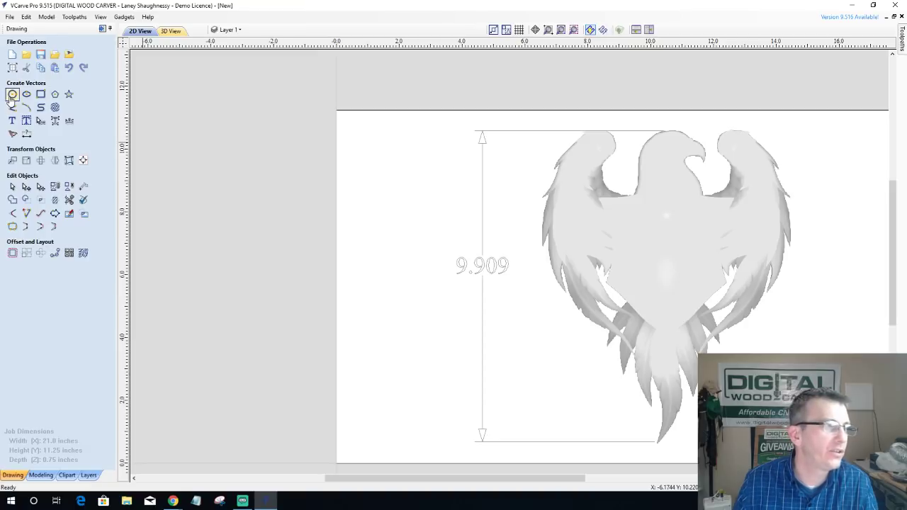
{"action": "left_click", "coordinate": [12, 93]}
{"action": "left_click_drag", "start_coordinate": [393, 174], "coordinate": [416, 195]}
{"action": "left_click", "coordinate": [89, 152]}
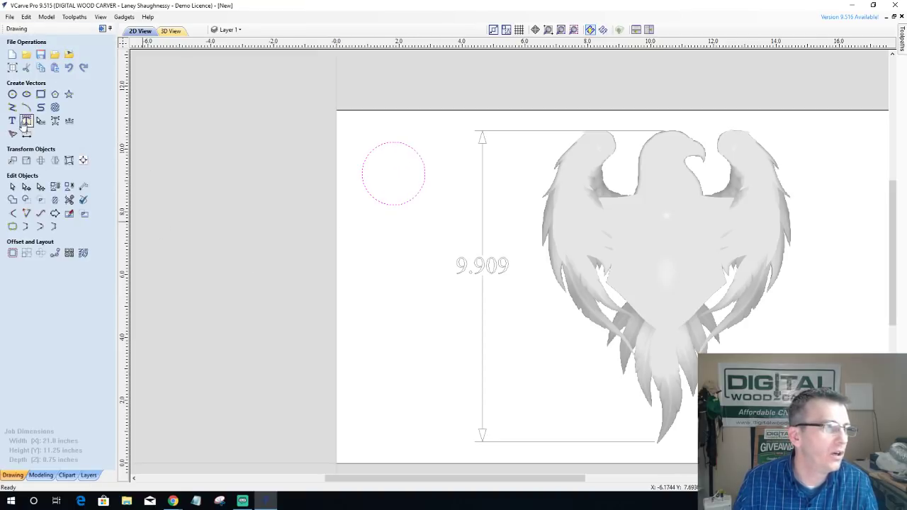
Step: Draw a 2.2 × 2.3 inch rectangle below the circle
{"action": "left_click", "coordinate": [41, 93]}
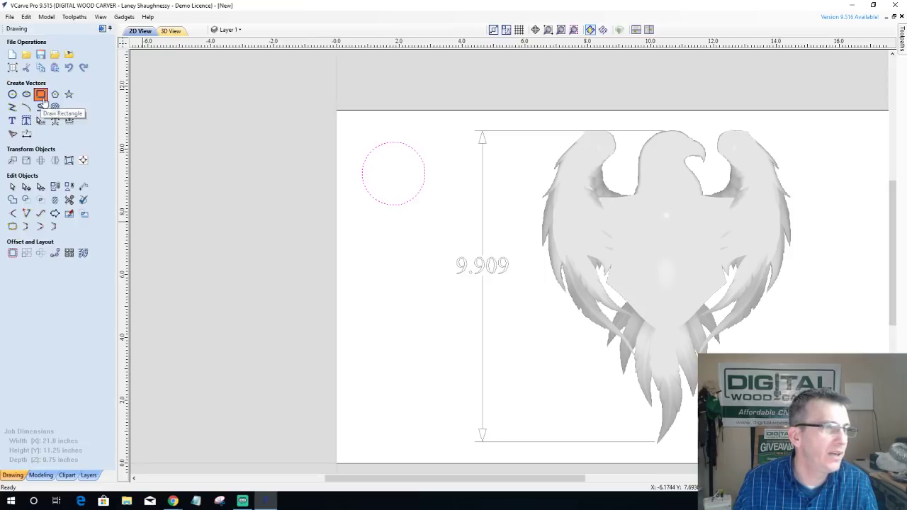
{"action": "mouse_move", "coordinate": [361, 277]}
{"action": "left_mouse_down"}
{"action": "mouse_move", "coordinate": [434, 308]}
{"action": "mouse_move", "coordinate": [430, 349]}
{"action": "left_mouse_up"}
{"action": "left_click", "coordinate": [88, 245]}
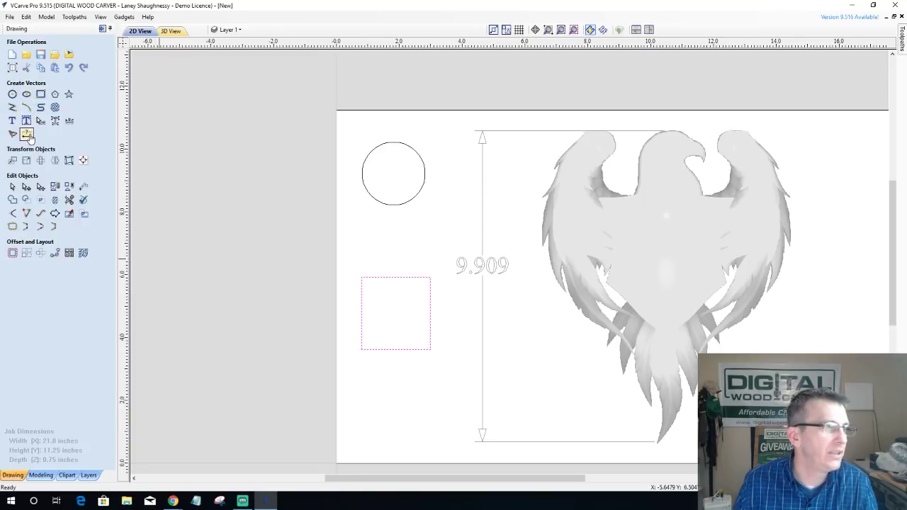
{"action": "left_click", "coordinate": [27, 134]}
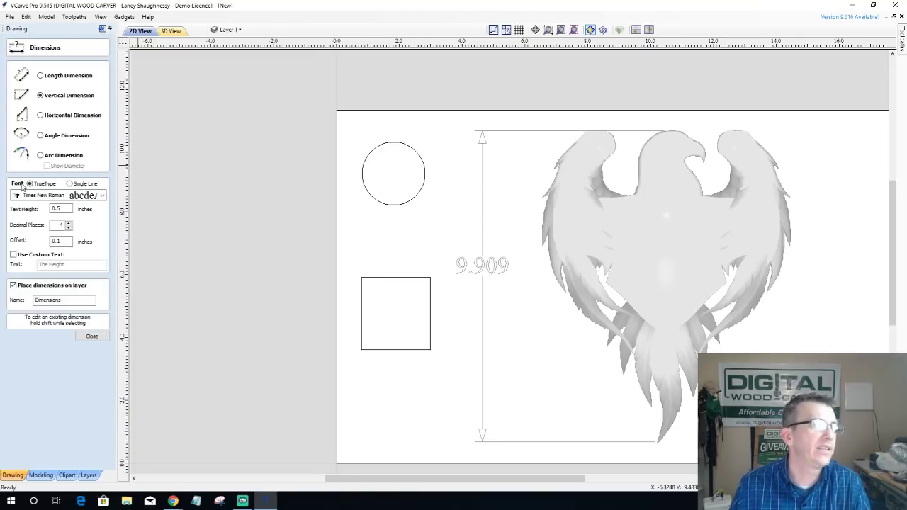
Step: Dimension the circle, showing its size as a 2.0 D diameter below it
{"action": "left_click", "coordinate": [40, 156]}
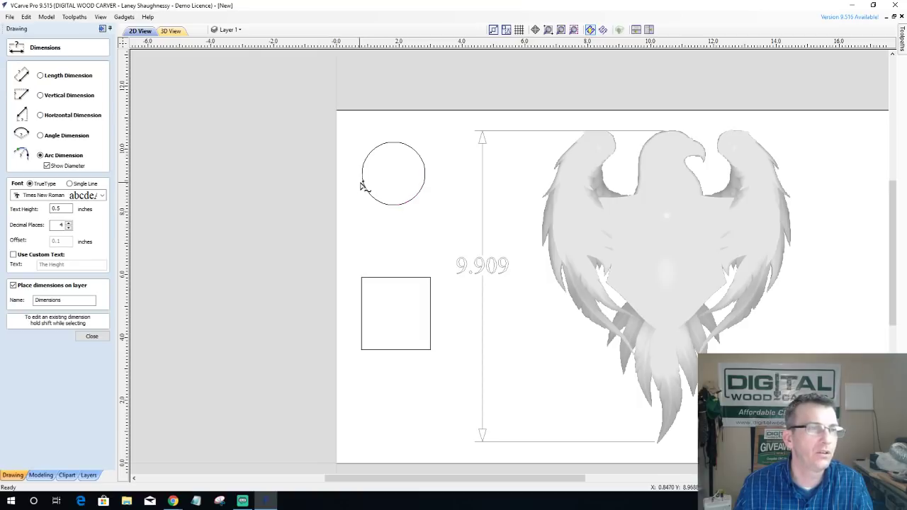
{"action": "left_click", "coordinate": [376, 150]}
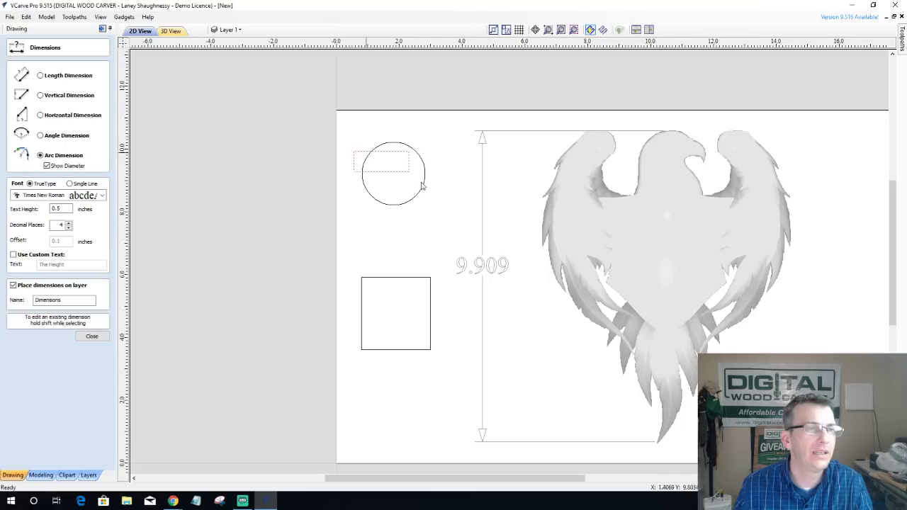
{"action": "left_click", "coordinate": [424, 238]}
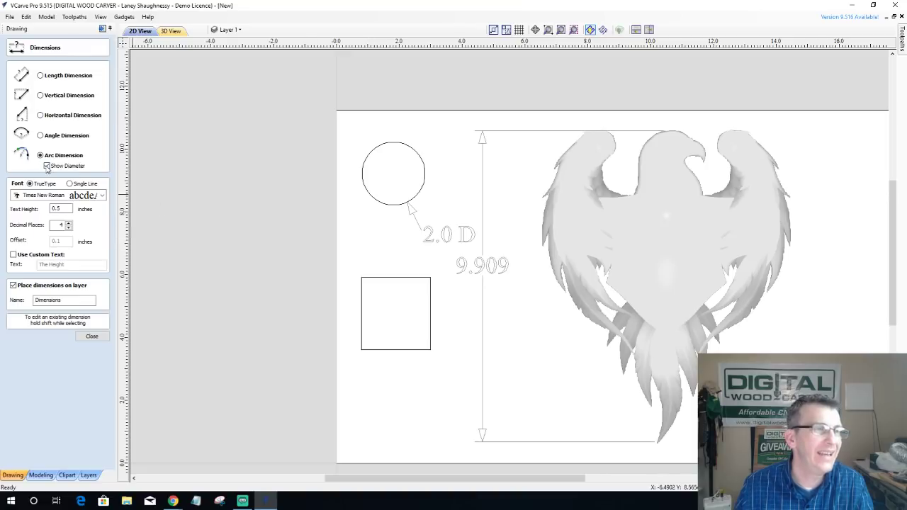
{"action": "left_click", "coordinate": [440, 234], "text": "shift"}
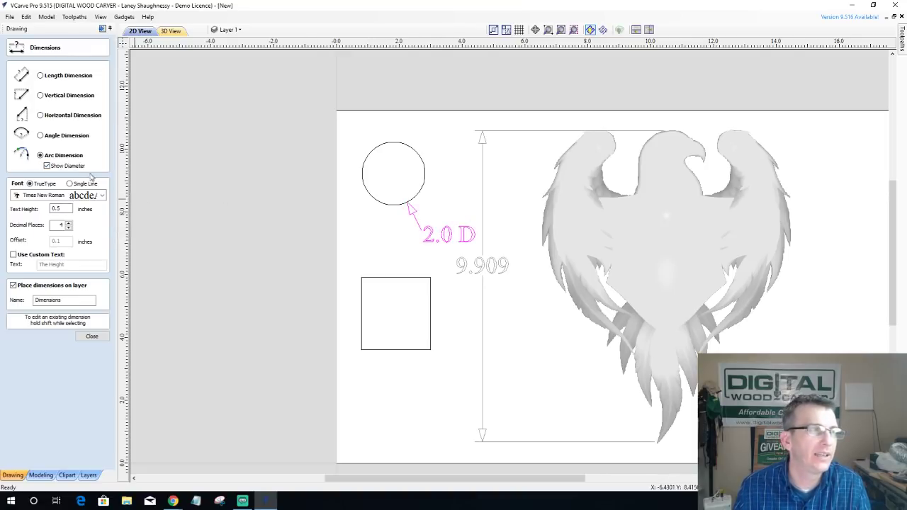
{"action": "left_click", "coordinate": [47, 166]}
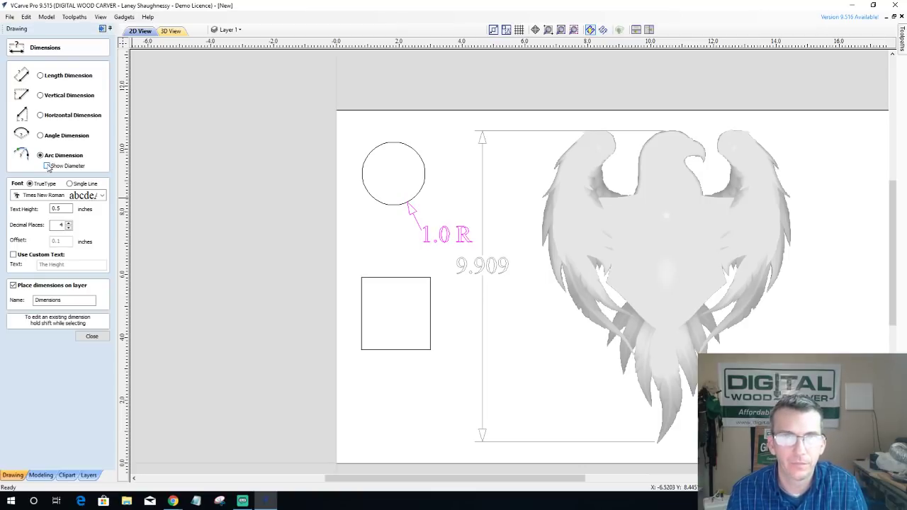
{"action": "left_click", "coordinate": [46, 166]}
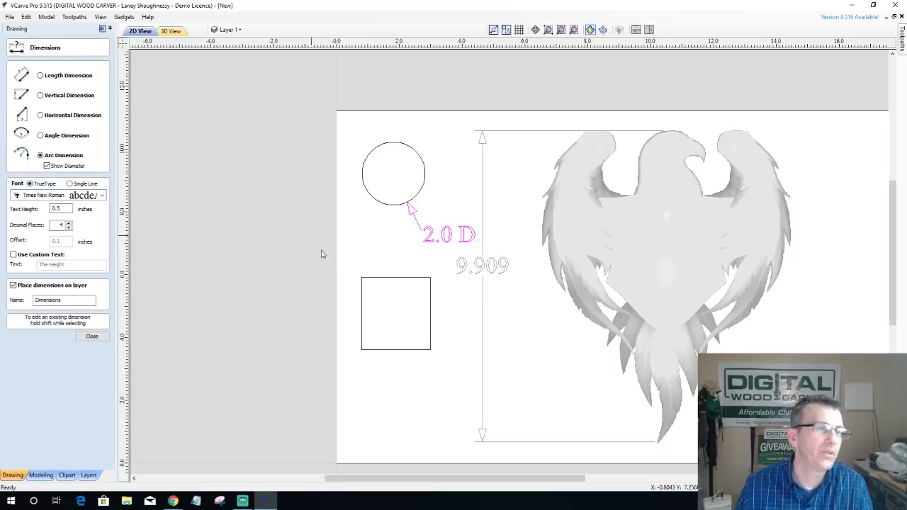
Step: Dimension the square's 2.2 top width and 2.3 right-side height
{"action": "left_click", "coordinate": [41, 115]}
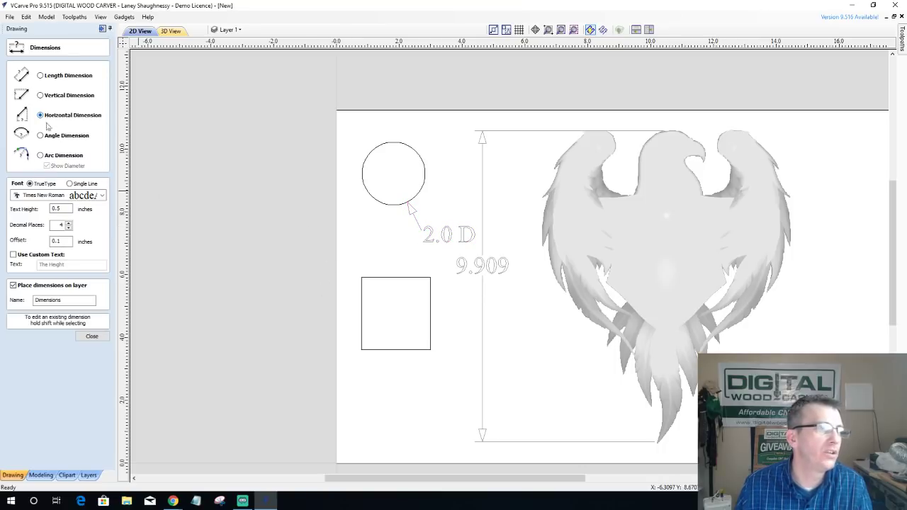
{"action": "left_click", "coordinate": [430, 278]}
{"action": "left_click", "coordinate": [361, 277]}
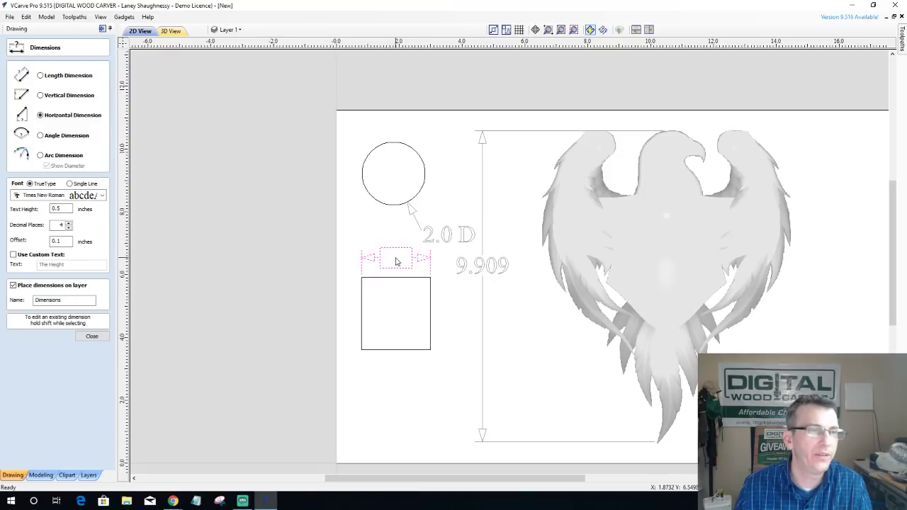
{"action": "left_click", "coordinate": [396, 261]}
{"action": "left_click", "coordinate": [40, 94]}
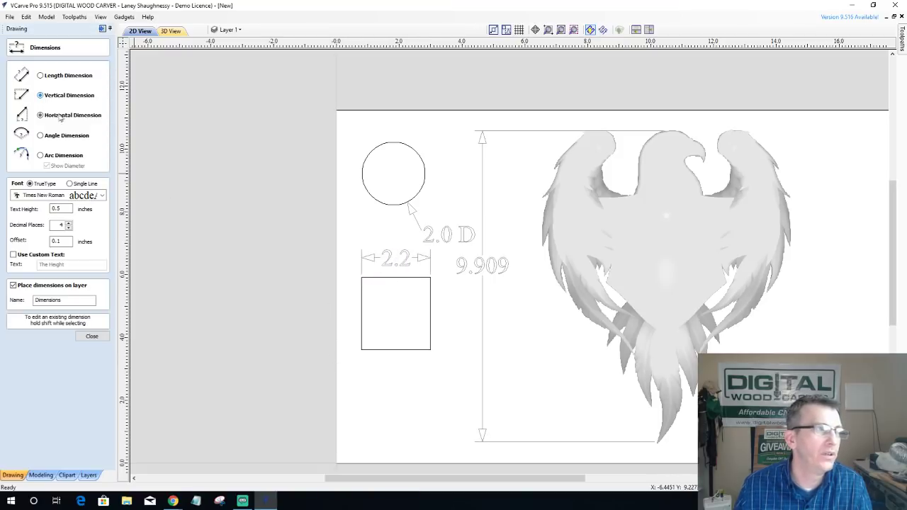
{"action": "left_click", "coordinate": [430, 278]}
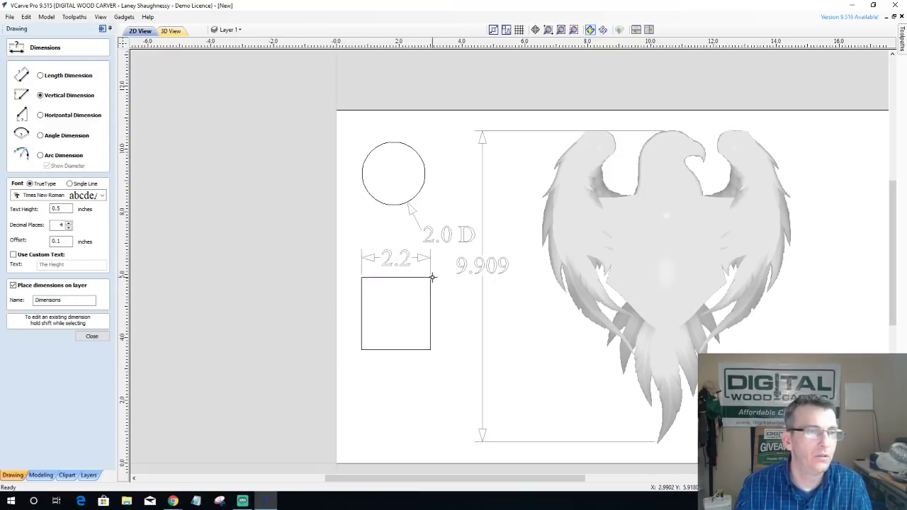
{"action": "left_click", "coordinate": [431, 348]}
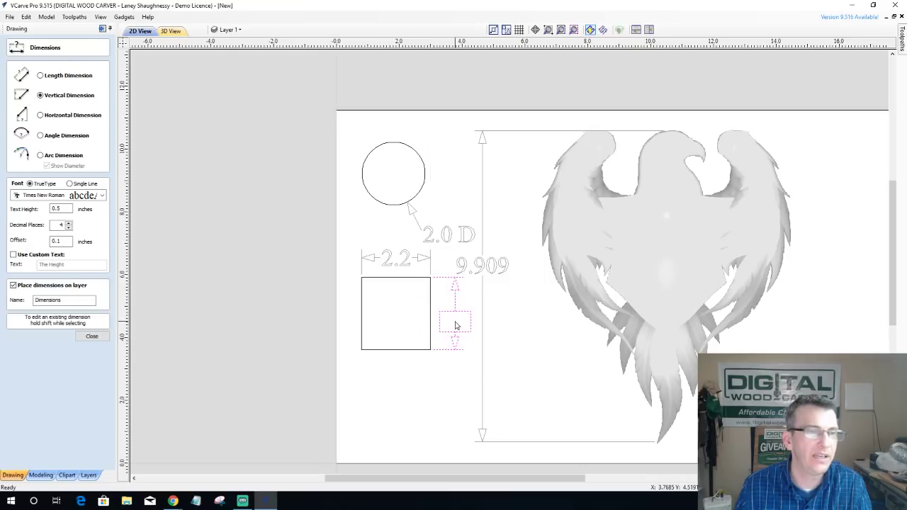
{"action": "left_click", "coordinate": [455, 325]}
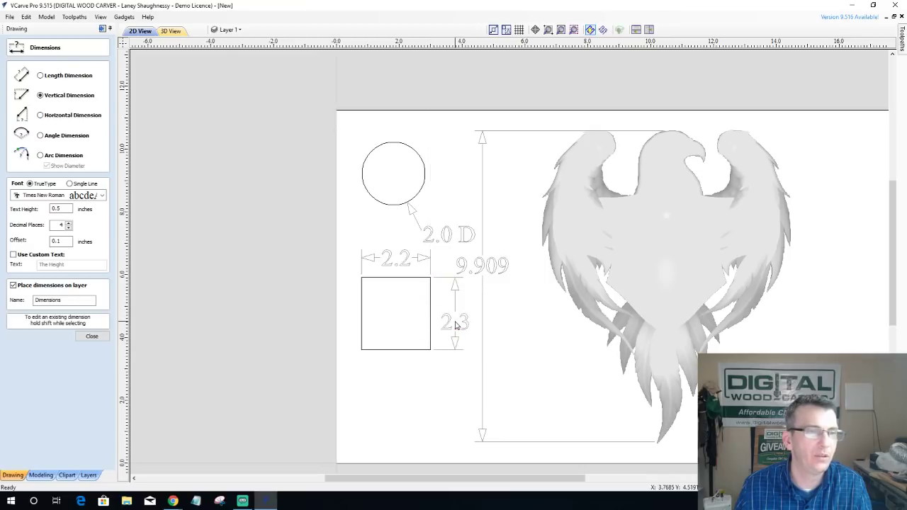
Step: Add a 3.1828 length dimension along the square's diagonal
{"action": "left_click", "coordinate": [45, 77]}
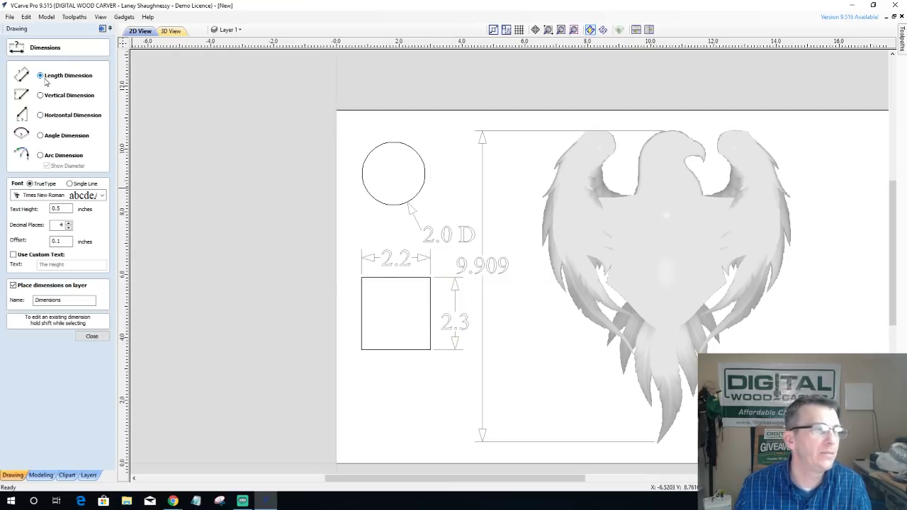
{"action": "left_click", "coordinate": [362, 279]}
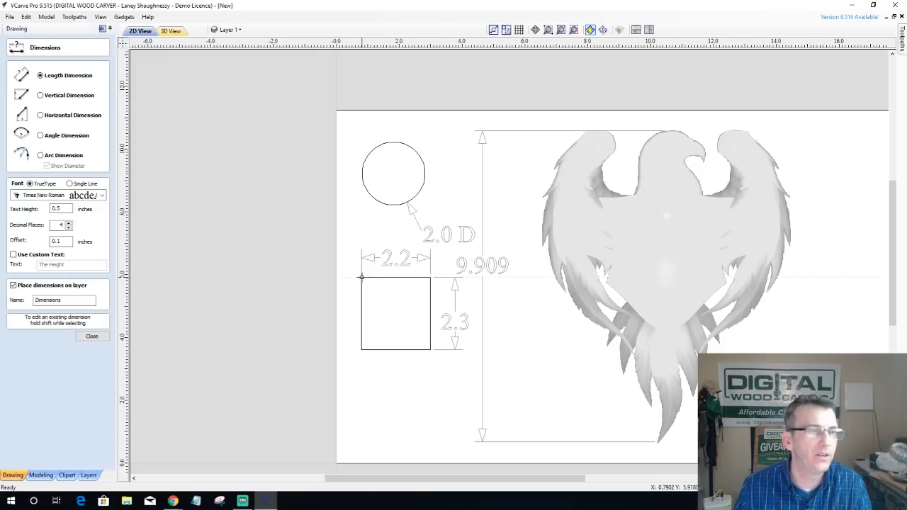
{"action": "left_click", "coordinate": [429, 351]}
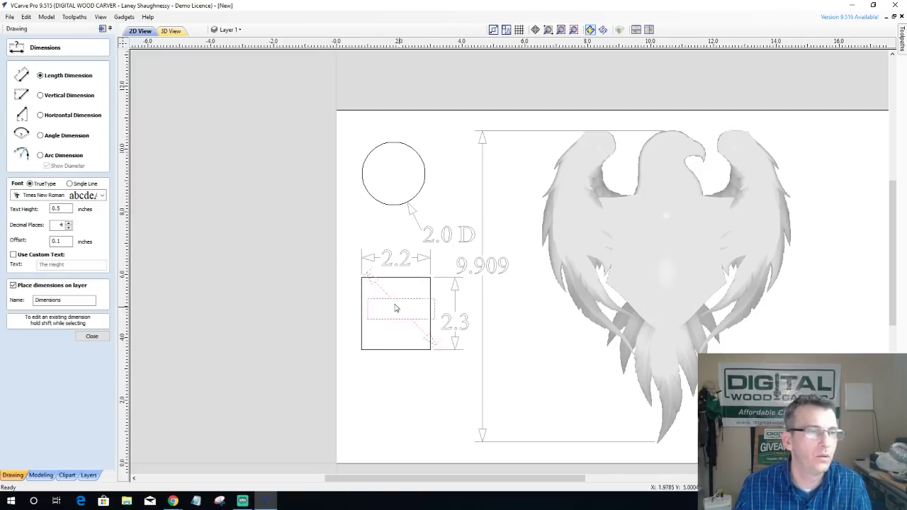
{"action": "left_click", "coordinate": [316, 311]}
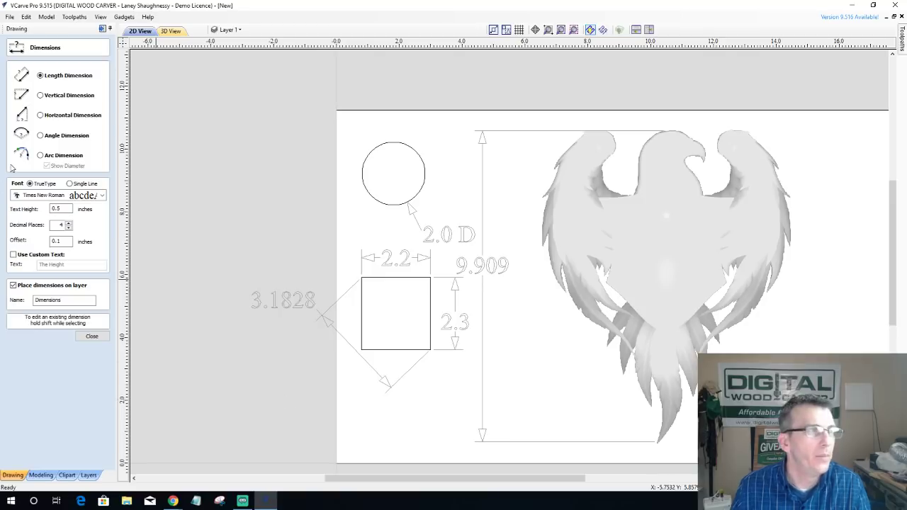
Step: Add a 90.0 DEG angle dimension at the square's corner, labelled on the right
{"action": "left_click", "coordinate": [40, 134]}
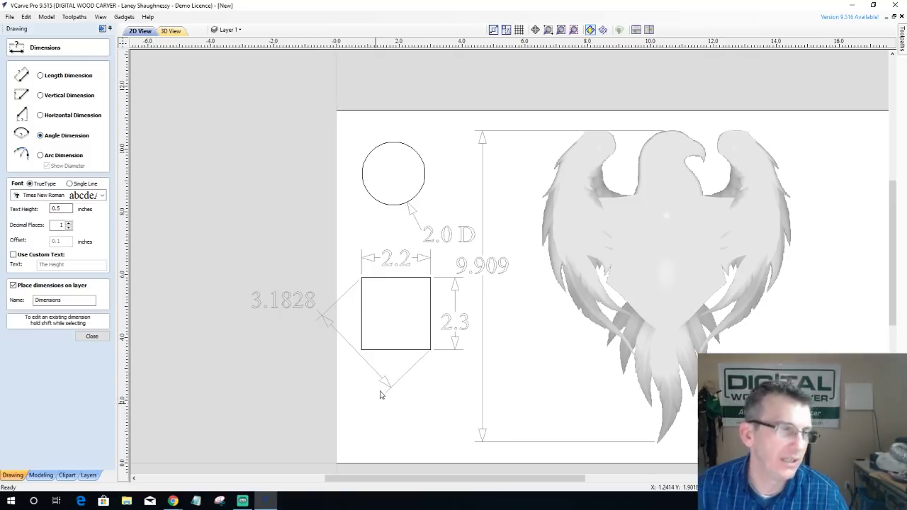
{"action": "scroll", "coordinate": [359, 343], "scroll_direction": "up", "scroll_amount": 4}
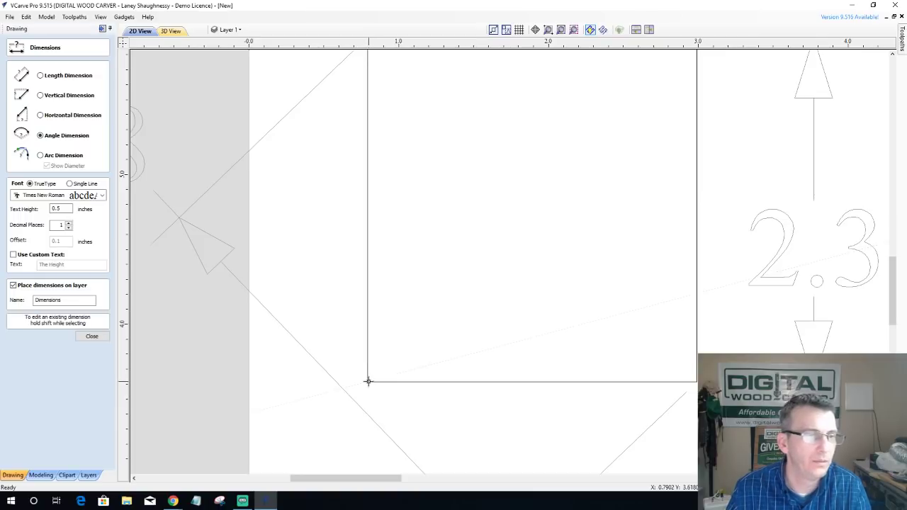
{"action": "left_click", "coordinate": [619, 383]}
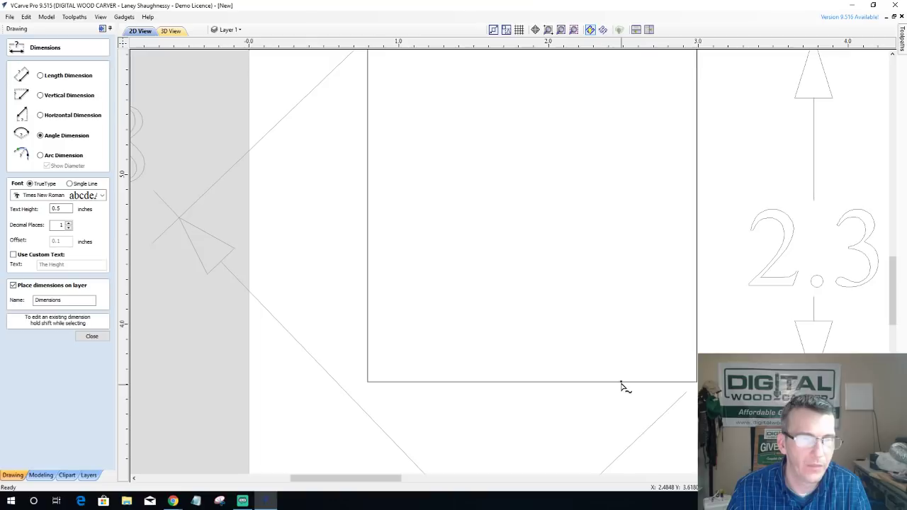
{"action": "left_click", "coordinate": [364, 206]}
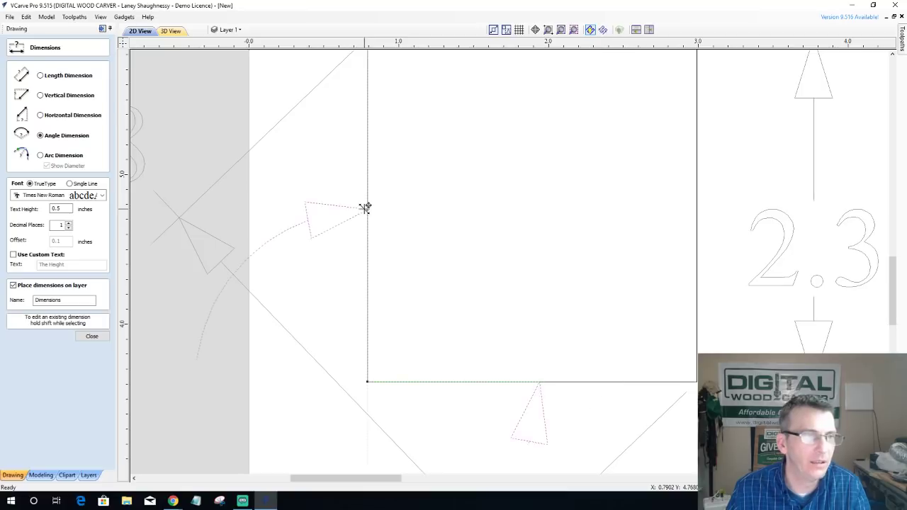
{"action": "scroll", "coordinate": [354, 221], "scroll_direction": "down", "scroll_amount": 3}
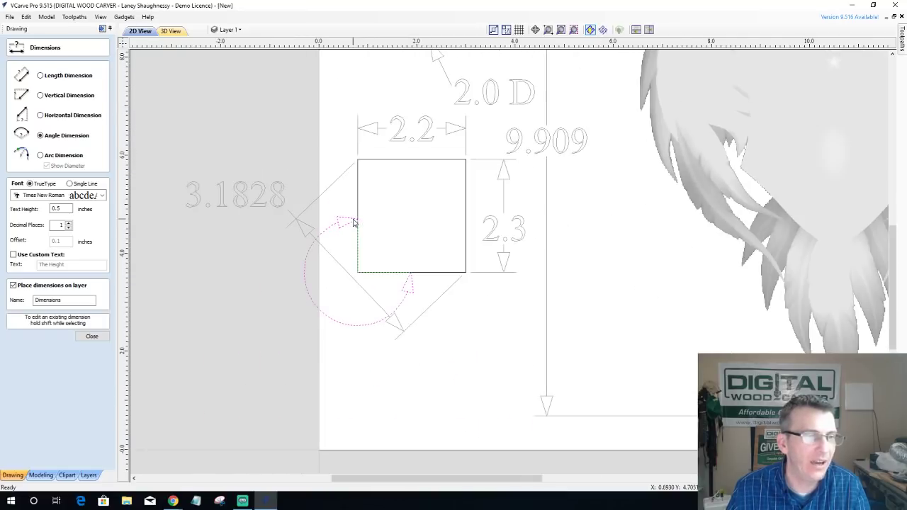
{"action": "left_click", "coordinate": [394, 211]}
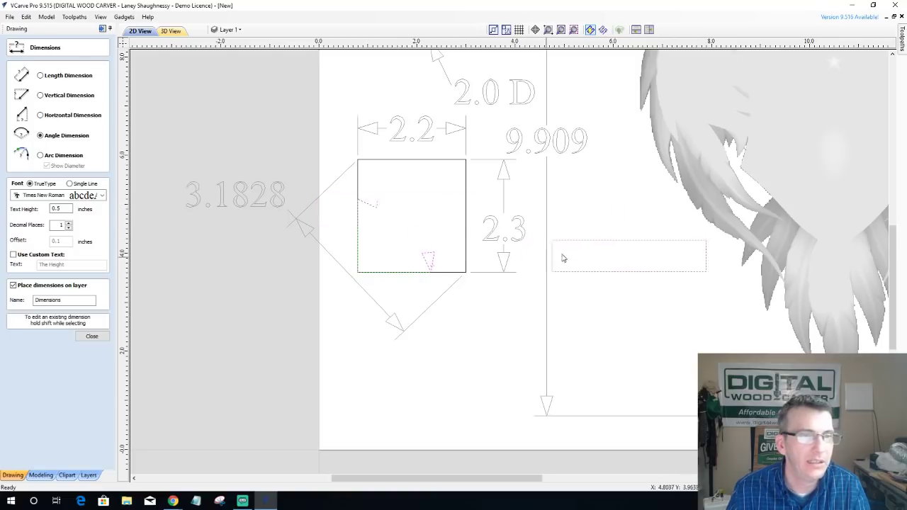
{"action": "left_click", "coordinate": [573, 262]}
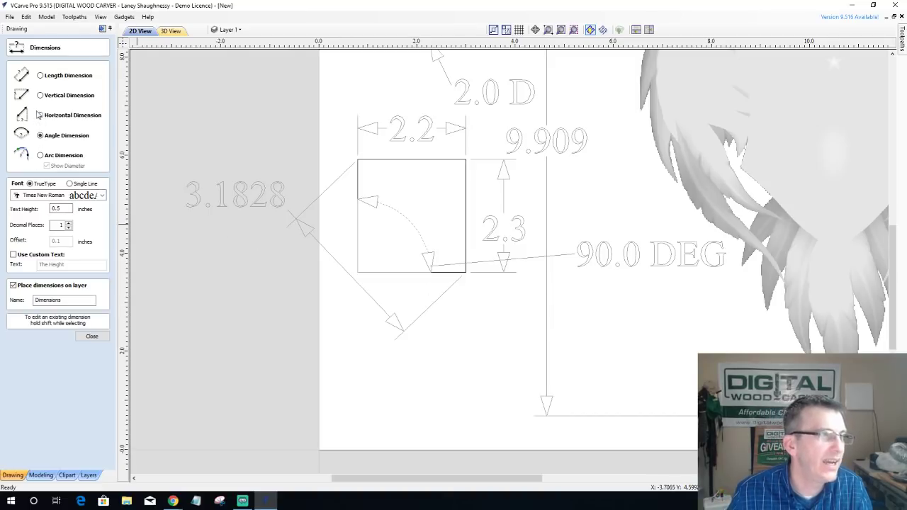
Step: Add the outer 270.0 DEG angle dimension at the bottom-left corner
{"action": "left_click", "coordinate": [357, 272]}
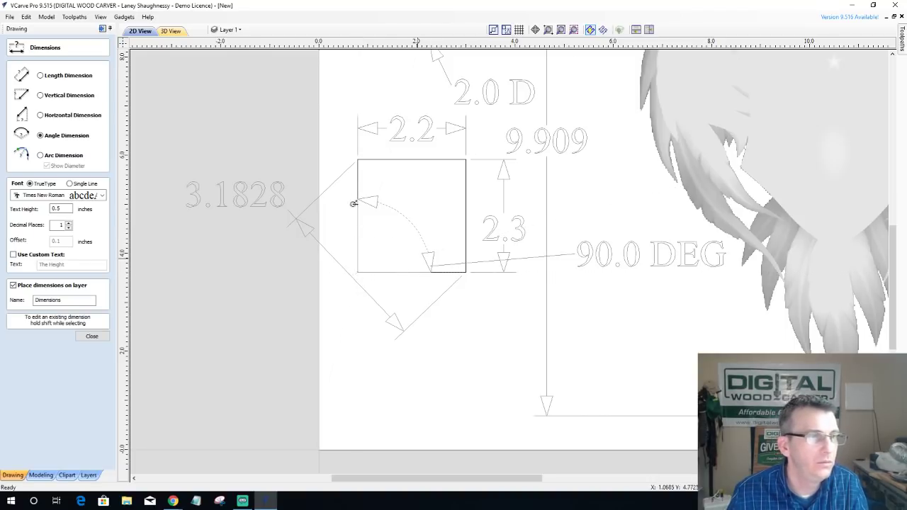
{"action": "left_click", "coordinate": [357, 197]}
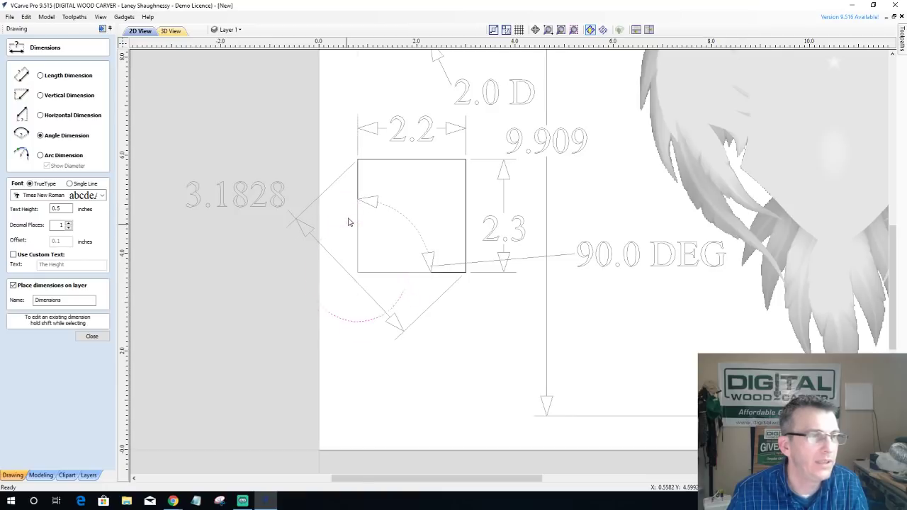
{"action": "left_click", "coordinate": [272, 345]}
{"action": "scroll", "coordinate": [244, 362], "scroll_direction": "down", "scroll_amount": 3}
{"action": "scroll", "coordinate": [193, 340], "scroll_direction": "up", "scroll_amount": 3}
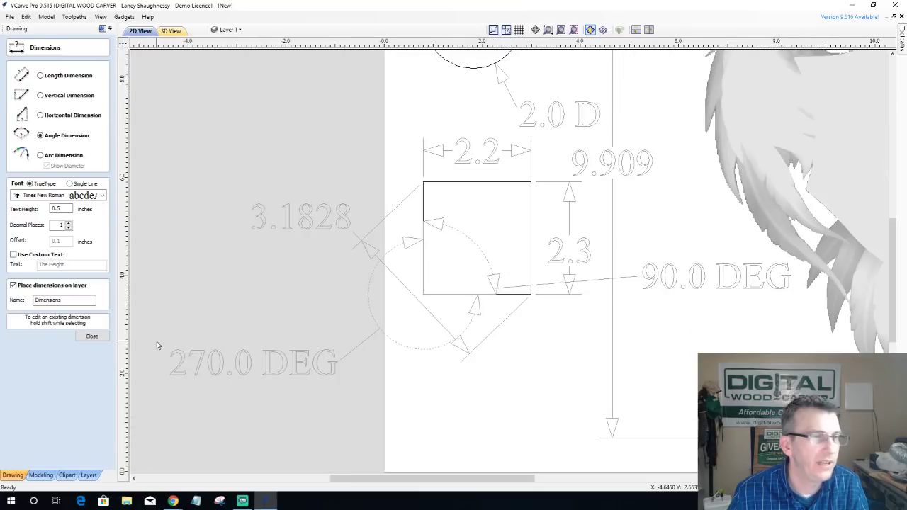
{"action": "scroll", "coordinate": [158, 343], "scroll_direction": "up", "scroll_amount": 1}
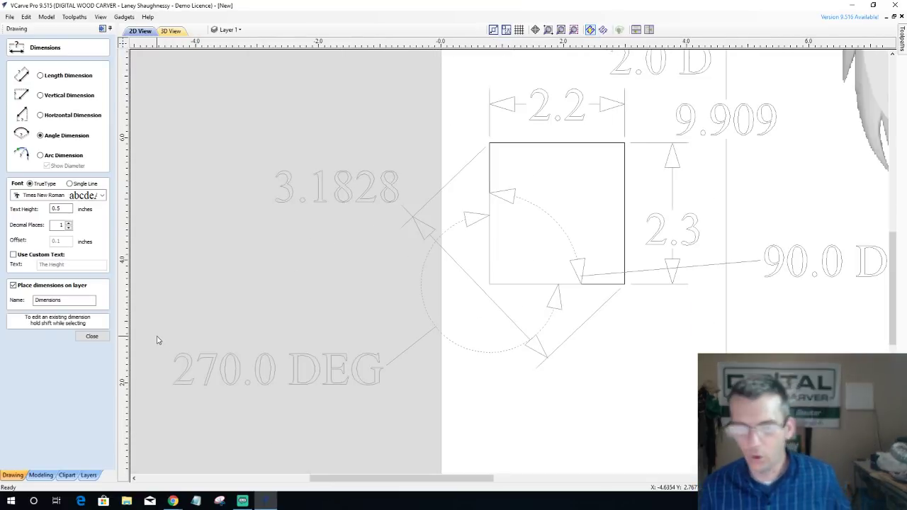
{"action": "scroll", "coordinate": [181, 341], "scroll_direction": "down", "scroll_amount": 3}
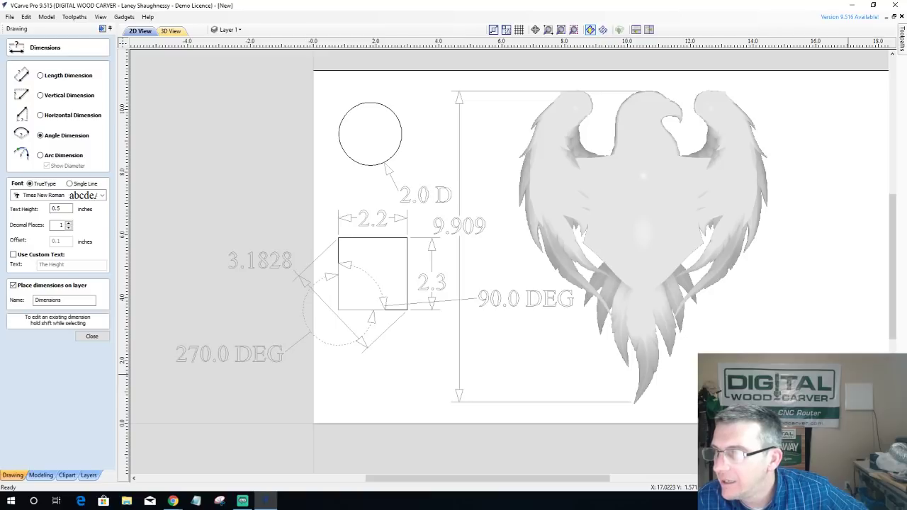
Step: Close Dimensions, then select all and delete the eagle, shapes and dimensions
{"action": "scroll", "coordinate": [819, 165], "scroll_direction": "down", "scroll_amount": 3}
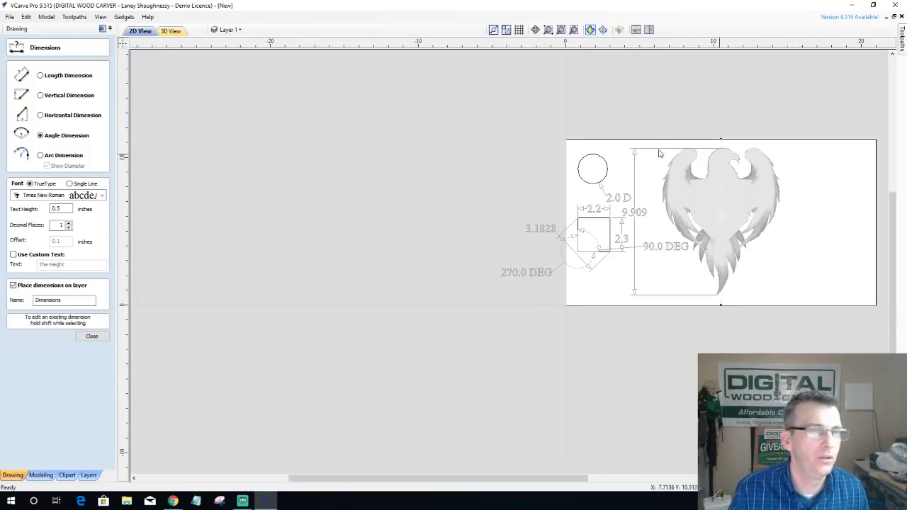
{"action": "scroll", "coordinate": [366, 125], "scroll_direction": "down", "scroll_amount": 1}
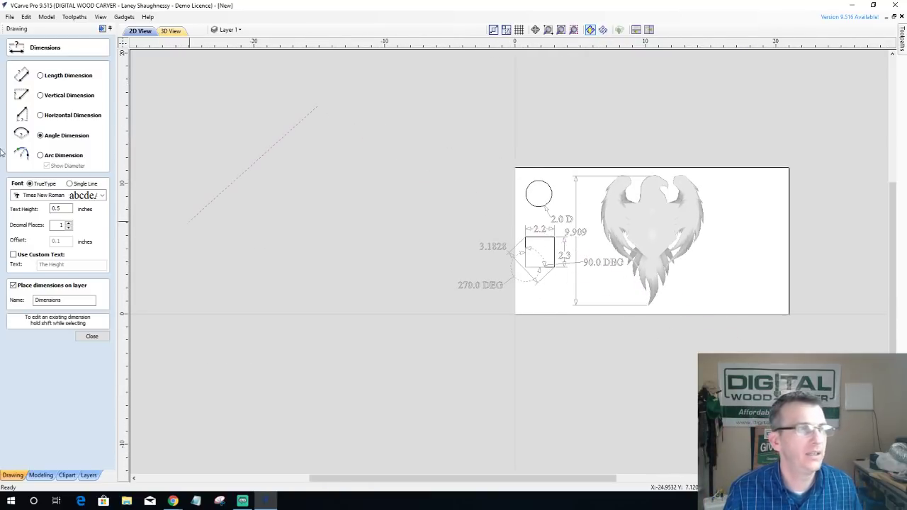
{"action": "left_click", "coordinate": [88, 338]}
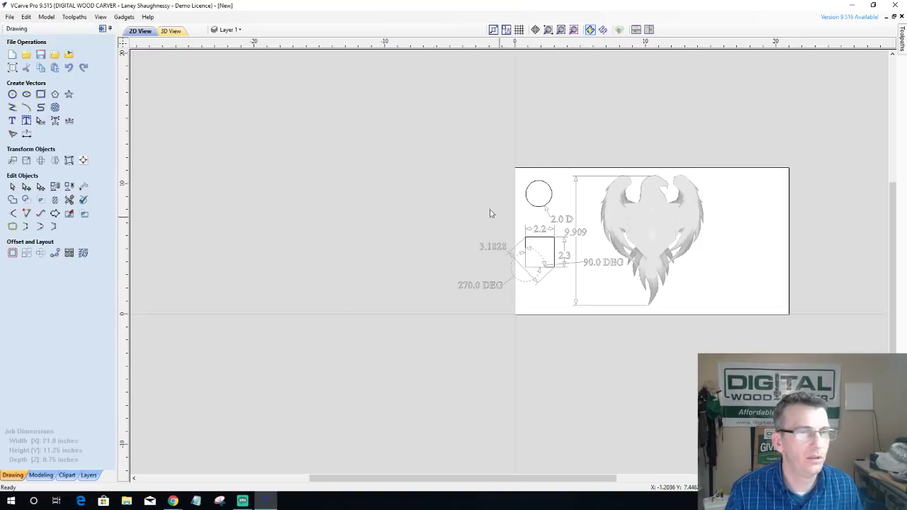
{"action": "key", "text": "ctrl+a"}
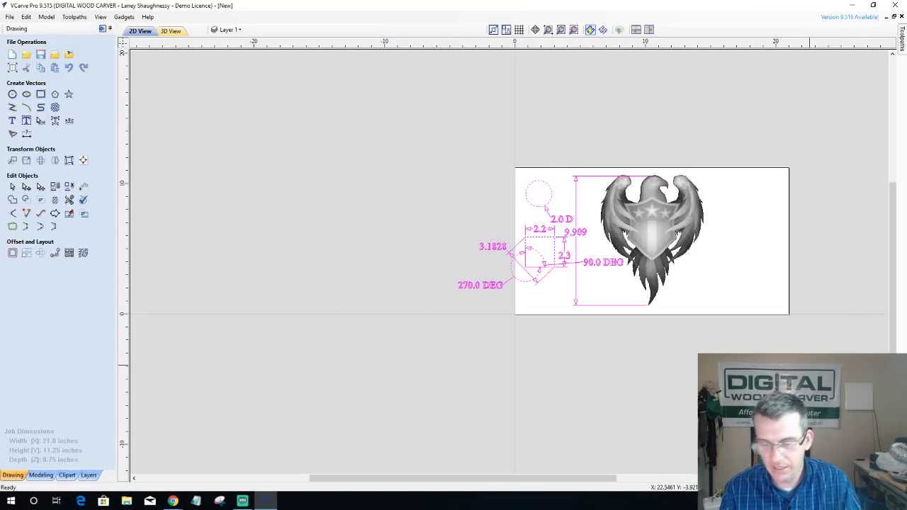
{"action": "key", "text": "Delete"}
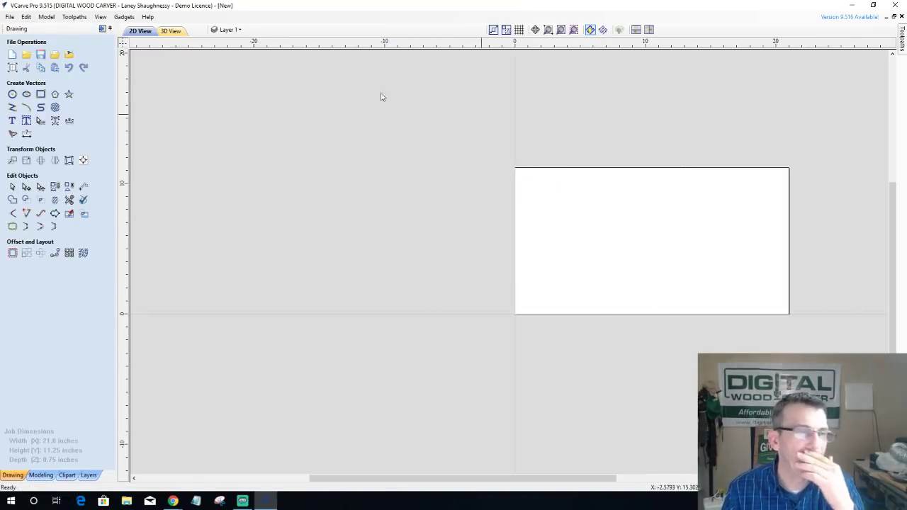
{"action": "scroll", "coordinate": [857, 330], "scroll_direction": "up", "scroll_amount": 3}
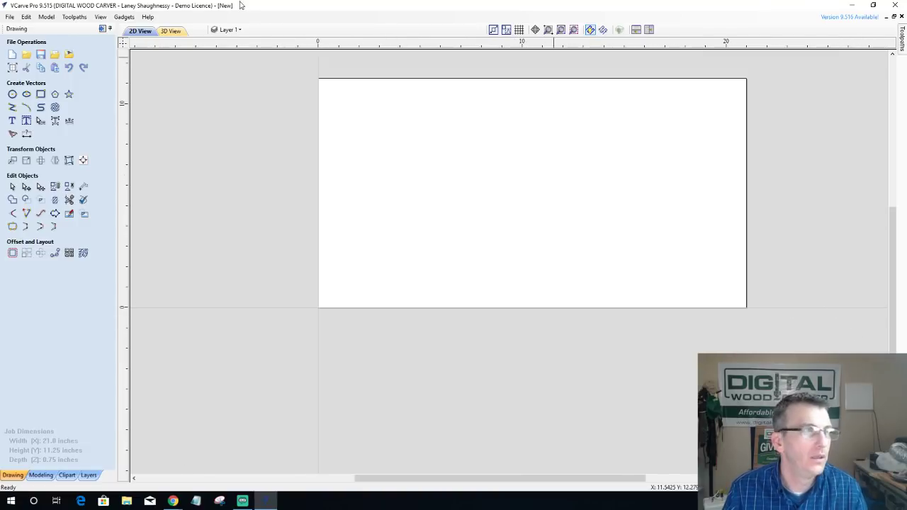
Step: Import the eaglemarine image from the Downloads folder as a bitmap
{"action": "left_click", "coordinate": [68, 54]}
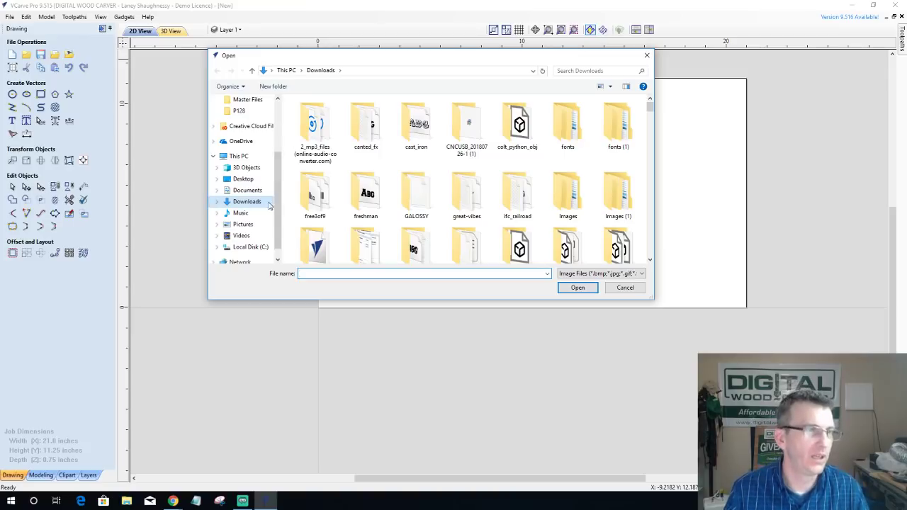
{"action": "left_click", "coordinate": [239, 225]}
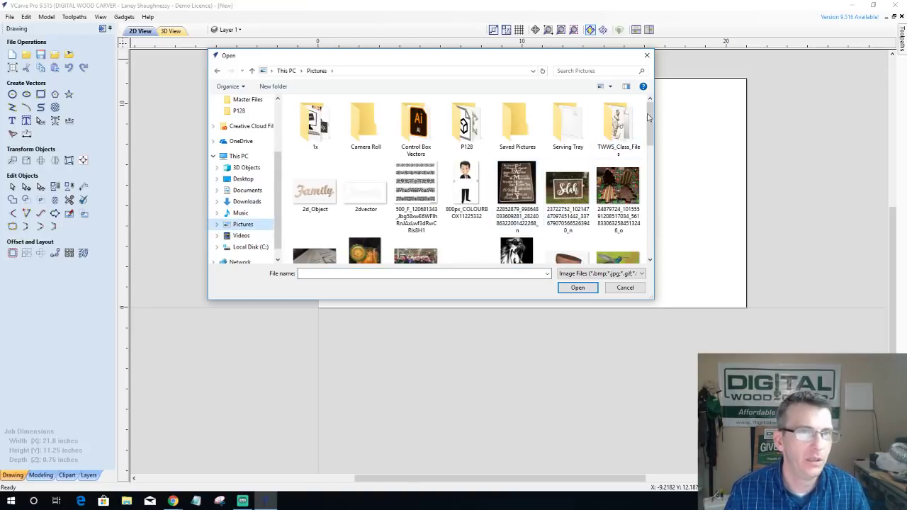
{"action": "mouse_move", "coordinate": [652, 122]}
{"action": "left_mouse_down"}
{"action": "mouse_move", "coordinate": [646, 225]}
{"action": "mouse_move", "coordinate": [653, 110]}
{"action": "left_mouse_up"}
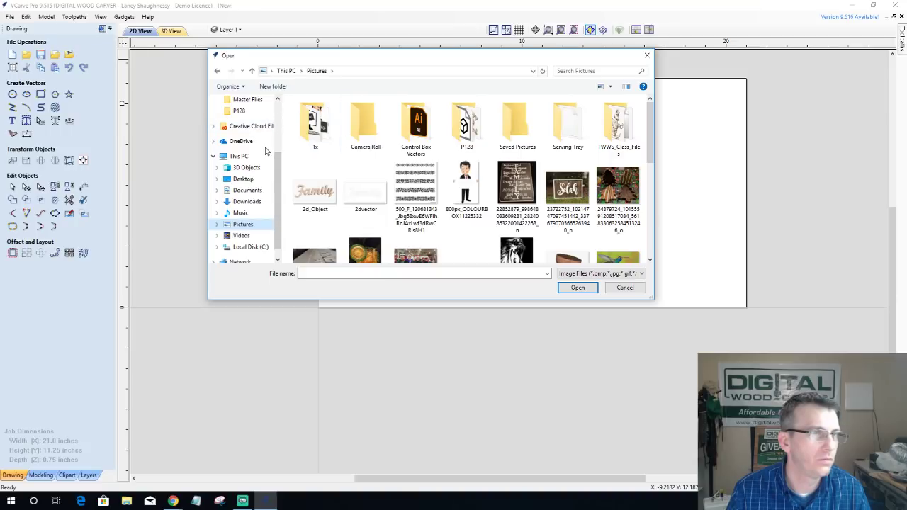
{"action": "left_click", "coordinate": [247, 201]}
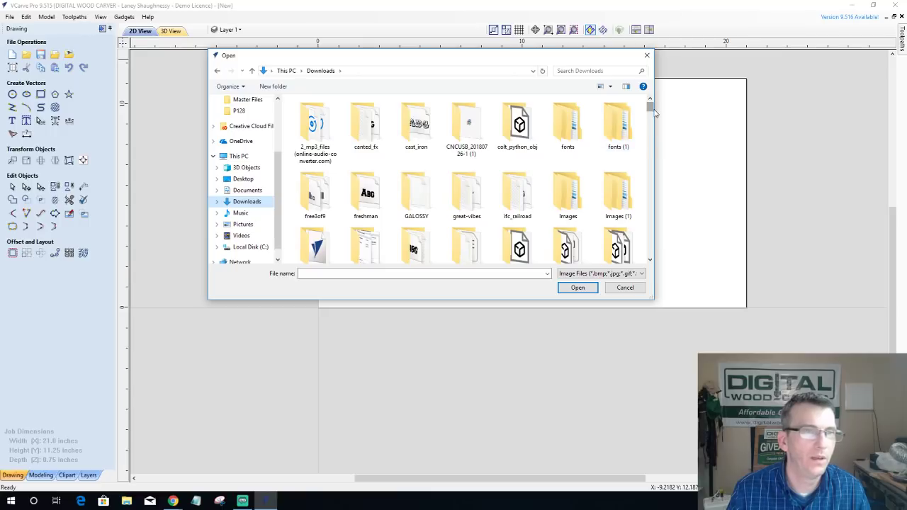
{"action": "left_click_drag", "start_coordinate": [653, 111], "coordinate": [646, 183]}
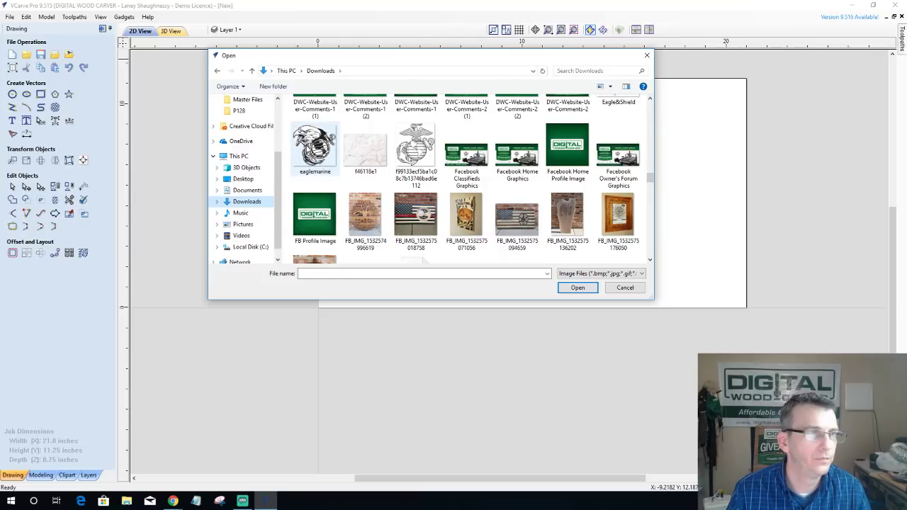
{"action": "double_click", "coordinate": [315, 147]}
{"action": "scroll", "coordinate": [544, 159], "scroll_direction": "up", "scroll_amount": 3}
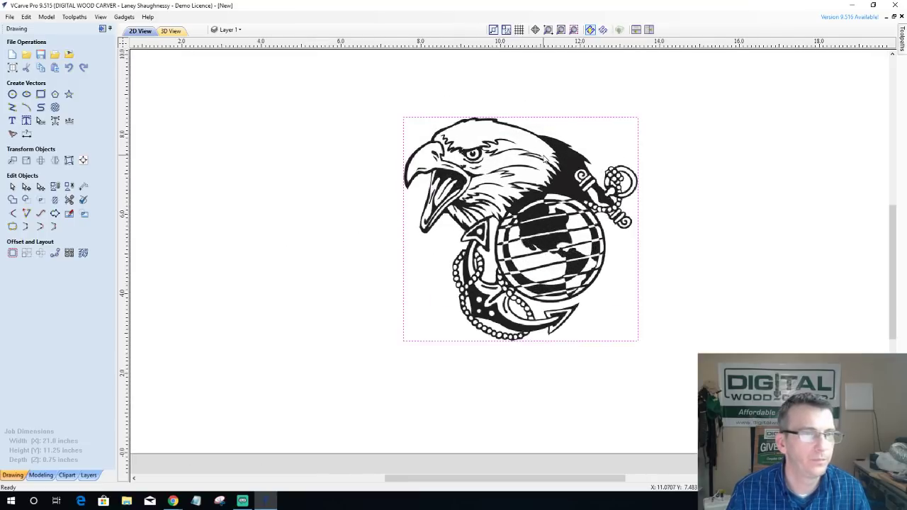
{"action": "scroll", "coordinate": [544, 160], "scroll_direction": "up", "scroll_amount": 1}
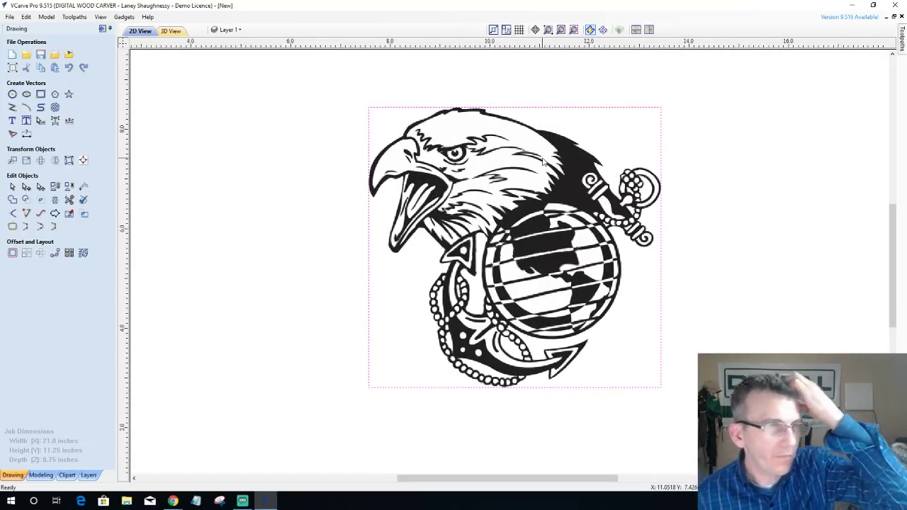
{"action": "scroll", "coordinate": [489, 168], "scroll_direction": "up", "scroll_amount": 1}
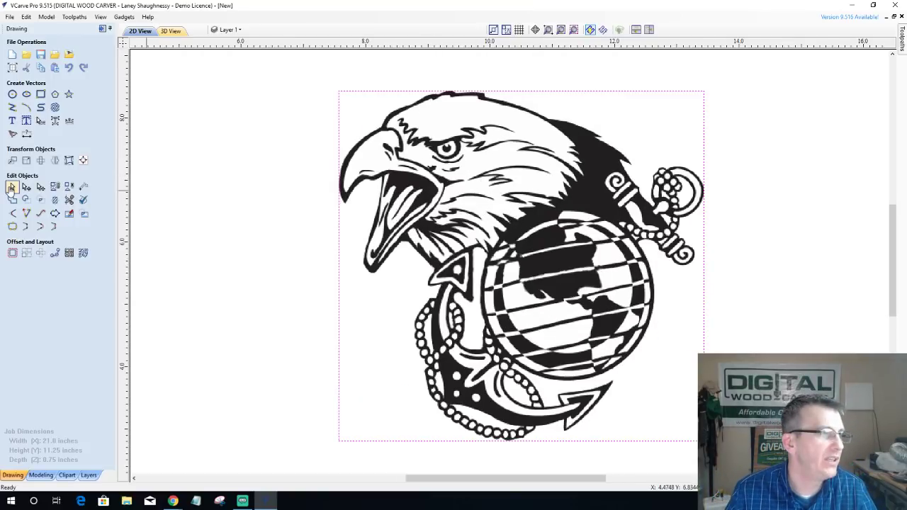
Step: Start Trace Bitmap on the eagle image and set bitmap fading to 0%
{"action": "left_click", "coordinate": [12, 133]}
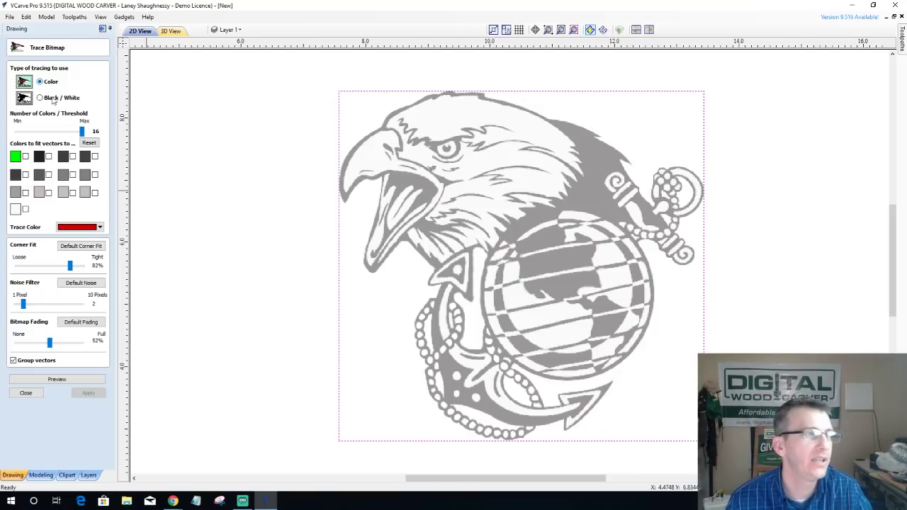
{"action": "scroll", "coordinate": [525, 171], "scroll_direction": "up", "scroll_amount": 3}
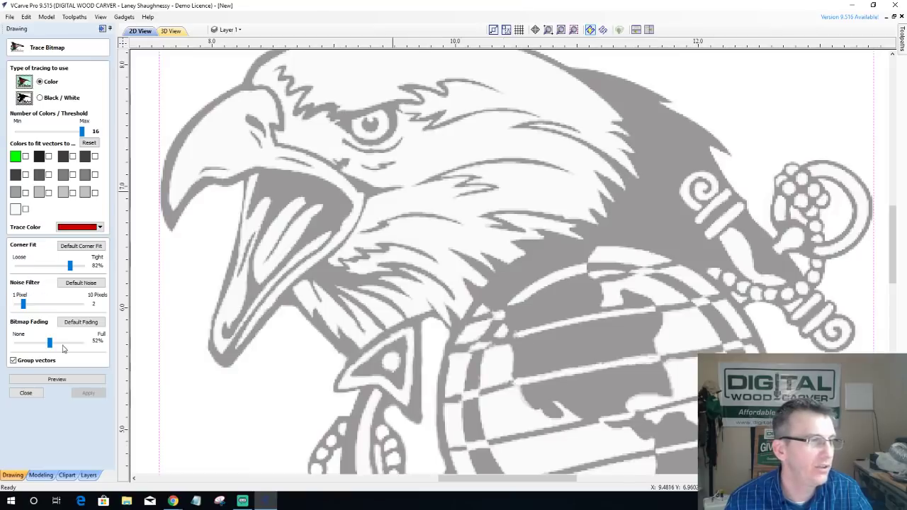
{"action": "left_click_drag", "start_coordinate": [50, 342], "coordinate": [52, 343]}
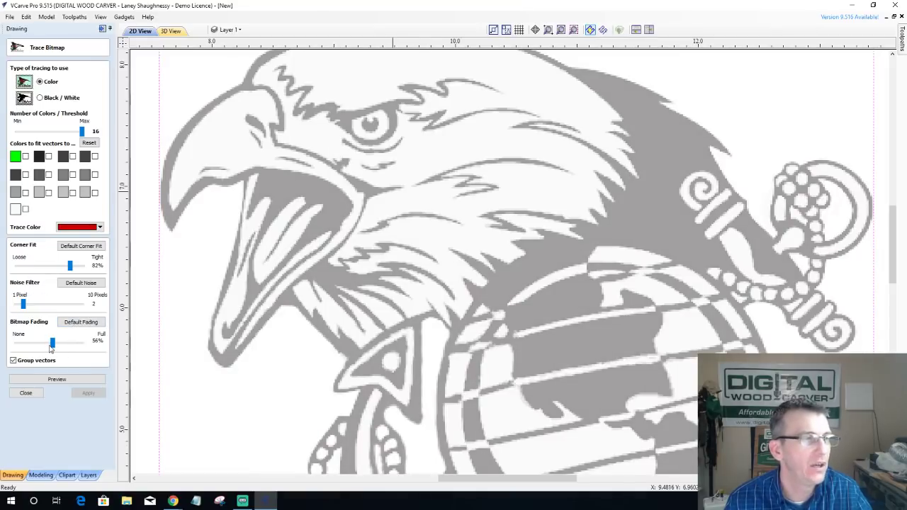
{"action": "left_click_drag", "start_coordinate": [52, 347], "coordinate": [3, 342]}
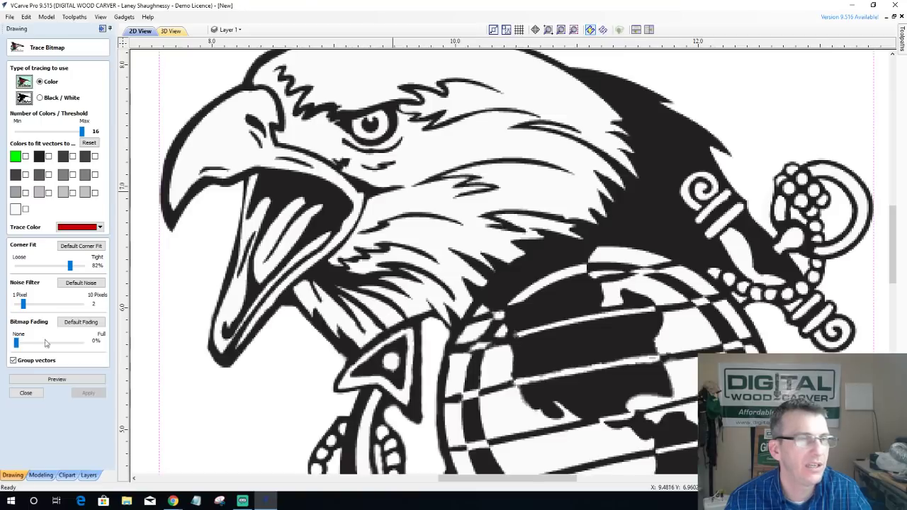
Step: Reduce the number of traced colours to 4
{"action": "scroll", "coordinate": [539, 209], "scroll_direction": "up", "scroll_amount": 2}
{"action": "scroll", "coordinate": [543, 206], "scroll_direction": "up", "scroll_amount": 5}
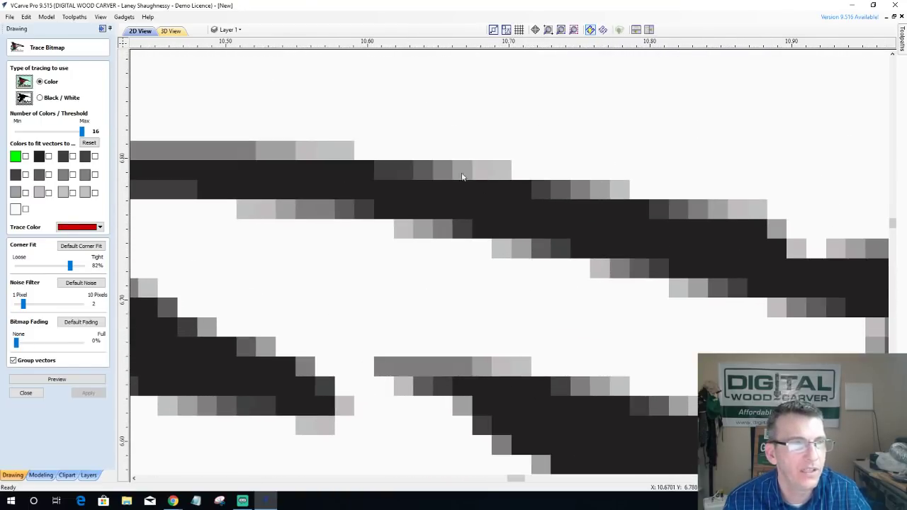
{"action": "scroll", "coordinate": [283, 150], "scroll_direction": "up", "scroll_amount": 1}
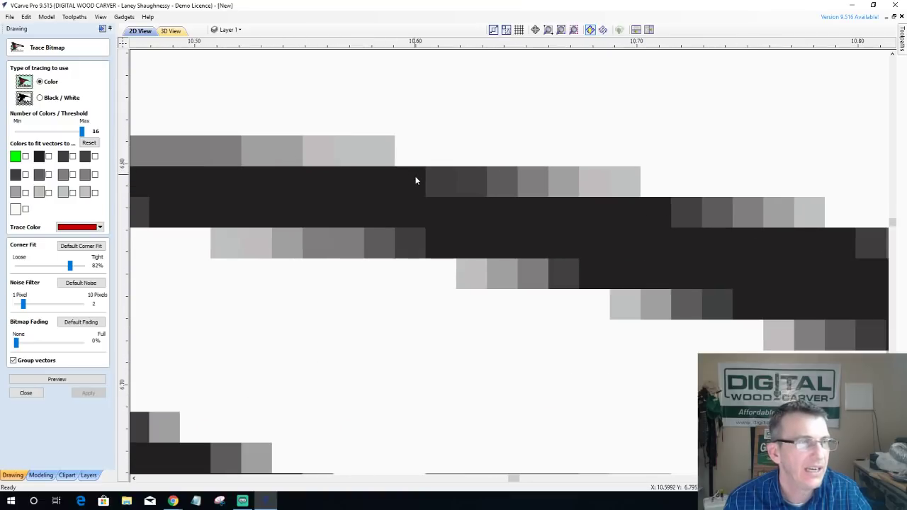
{"action": "scroll", "coordinate": [416, 181], "scroll_direction": "down", "scroll_amount": 7}
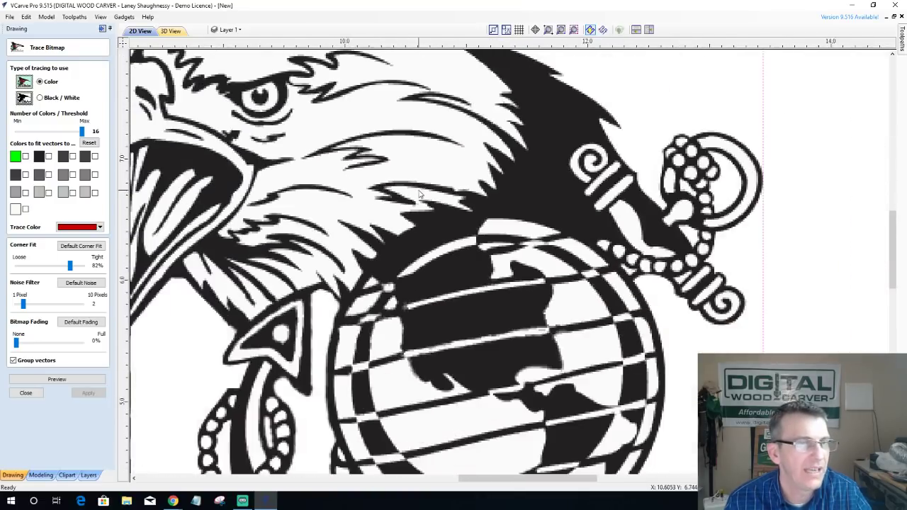
{"action": "scroll", "coordinate": [419, 193], "scroll_direction": "down", "scroll_amount": 3}
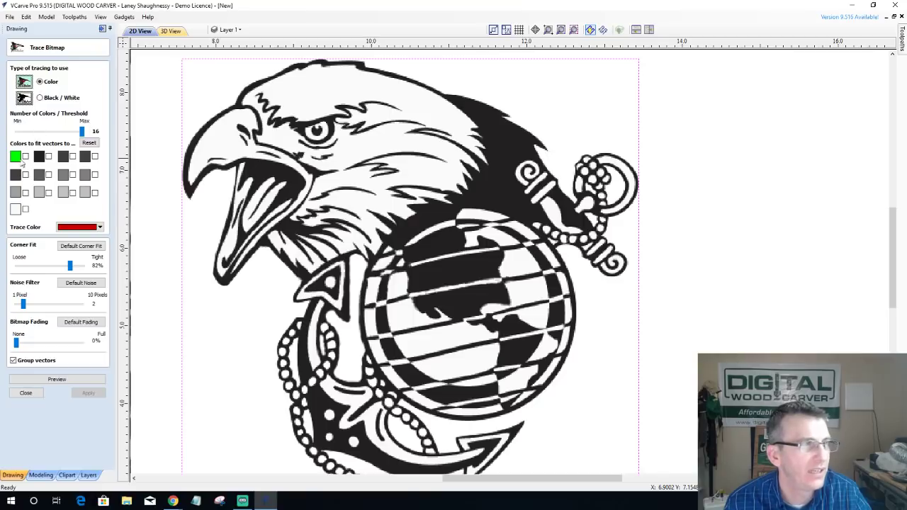
{"action": "scroll", "coordinate": [134, 209], "scroll_direction": "up", "scroll_amount": 2}
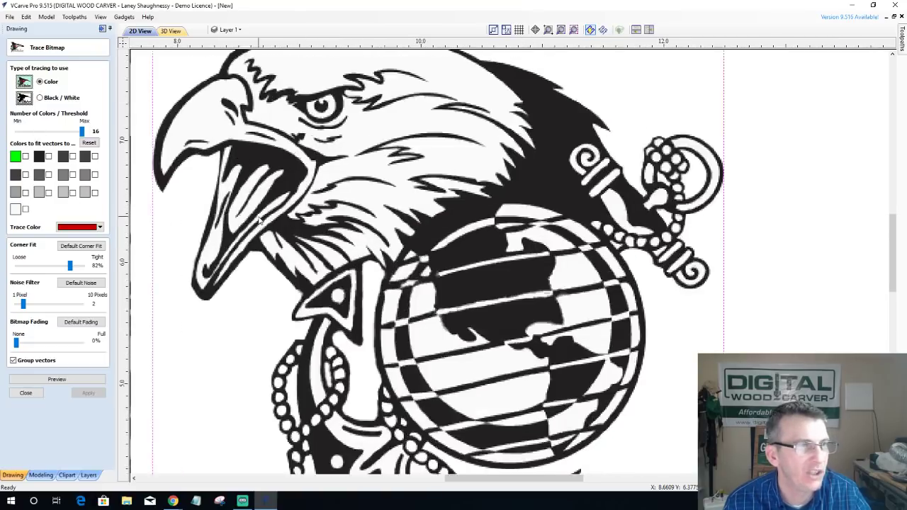
{"action": "scroll", "coordinate": [134, 209], "scroll_direction": "down", "scroll_amount": 2}
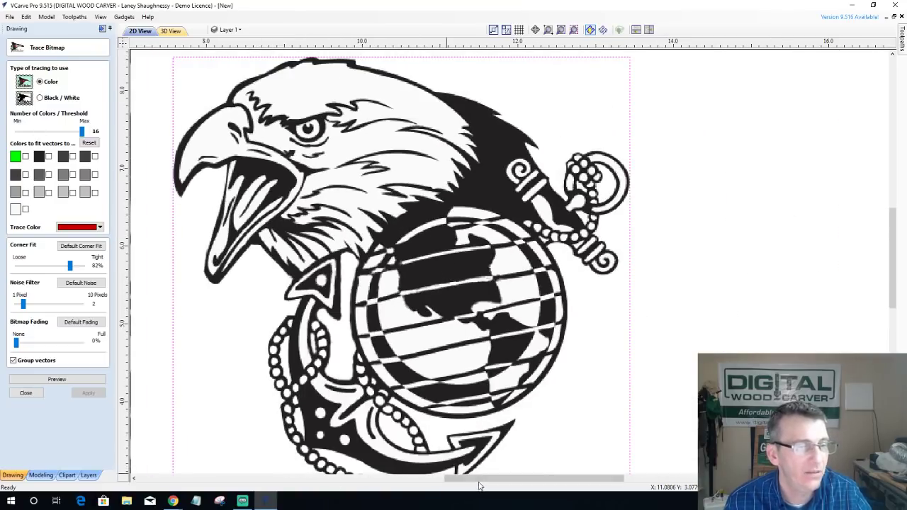
{"action": "left_click_drag", "start_coordinate": [481, 478], "coordinate": [447, 479]}
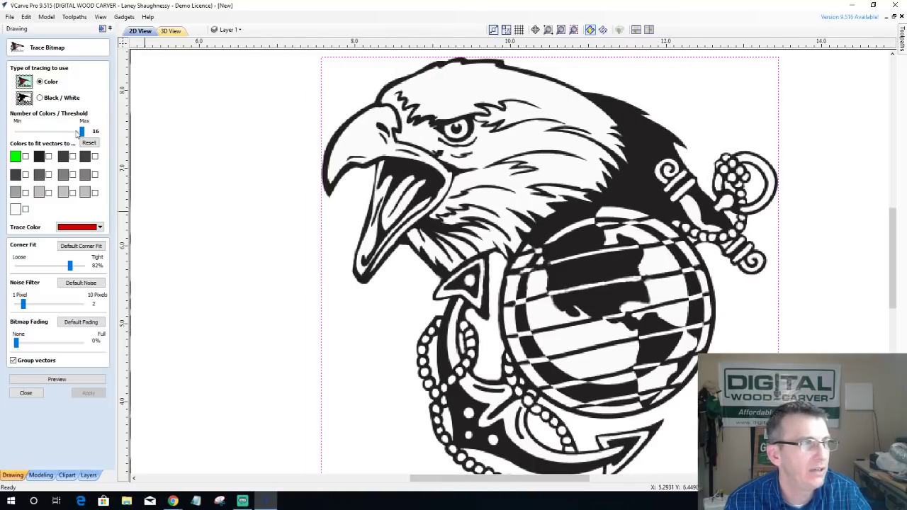
{"action": "left_click_drag", "start_coordinate": [77, 133], "coordinate": [24, 136]}
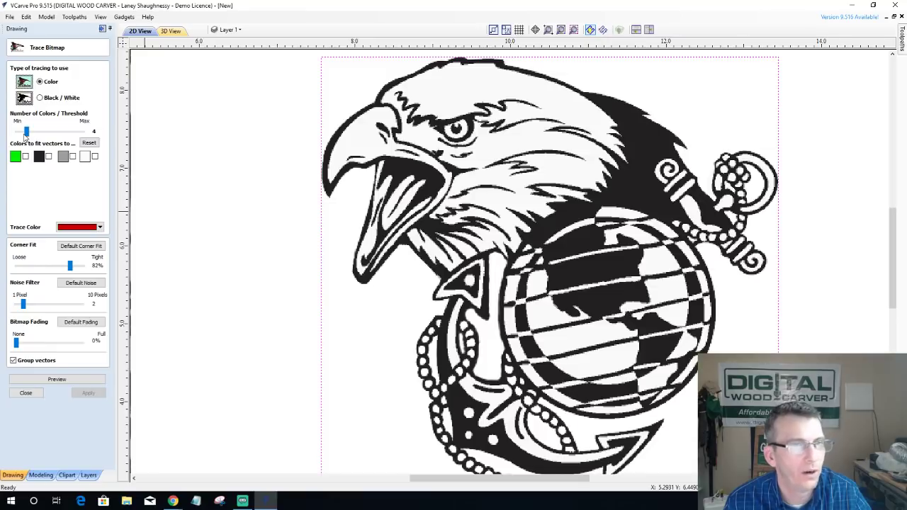
{"action": "scroll", "coordinate": [650, 186], "scroll_direction": "up", "scroll_amount": 10}
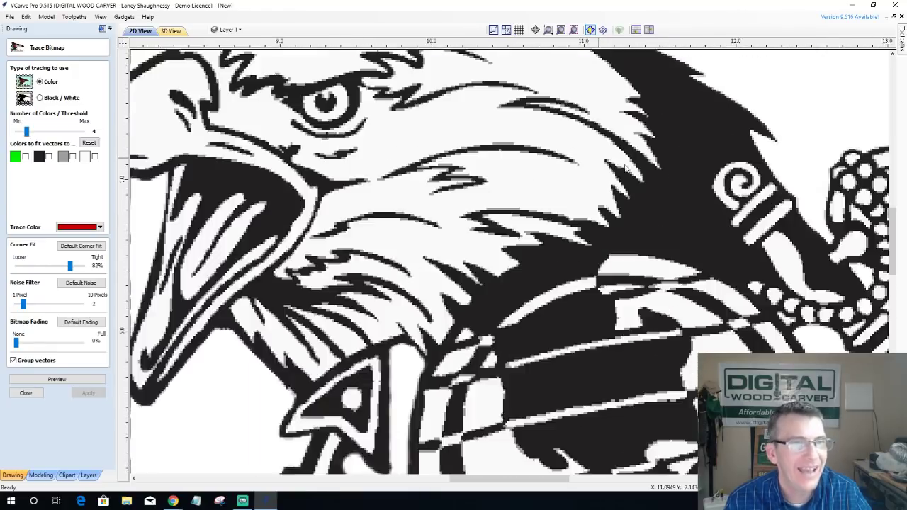
{"action": "scroll", "coordinate": [651, 186], "scroll_direction": "up", "scroll_amount": 6}
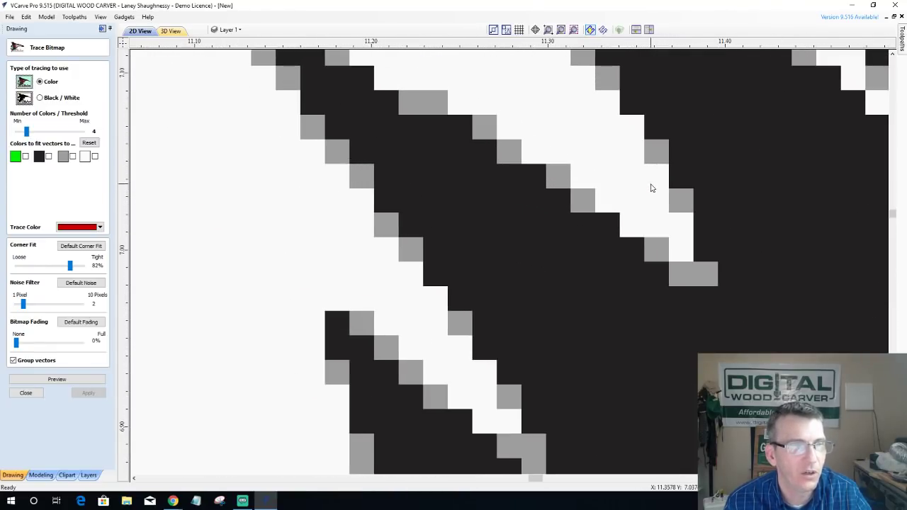
{"action": "scroll", "coordinate": [652, 187], "scroll_direction": "down", "scroll_amount": 8}
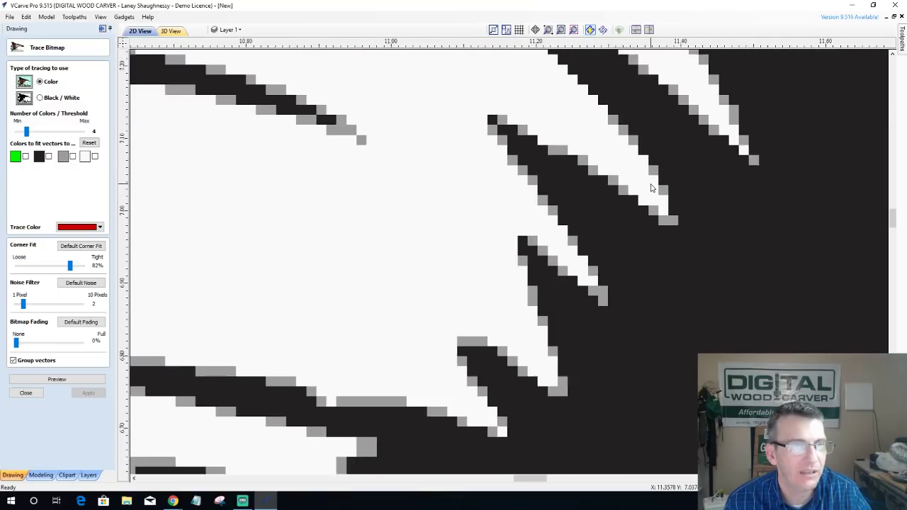
{"action": "scroll", "coordinate": [651, 187], "scroll_direction": "down", "scroll_amount": 6}
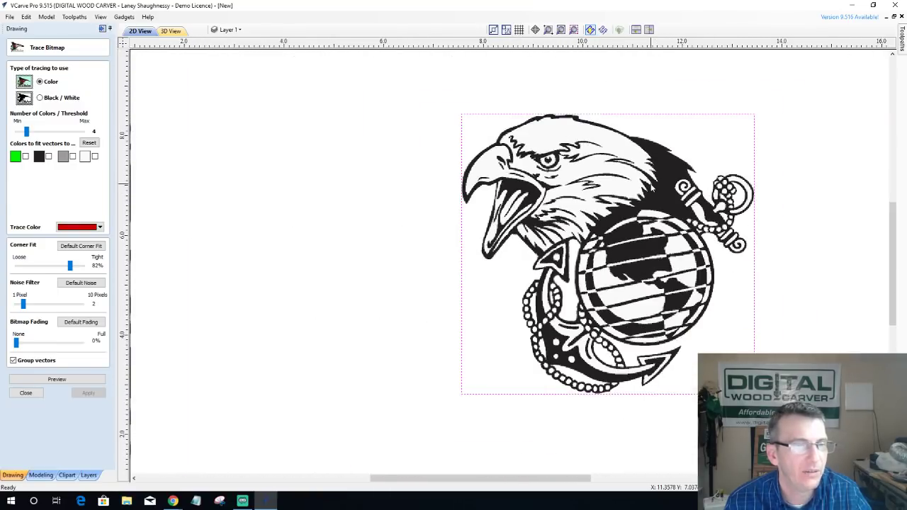
{"action": "scroll", "coordinate": [650, 205], "scroll_direction": "up", "scroll_amount": 1}
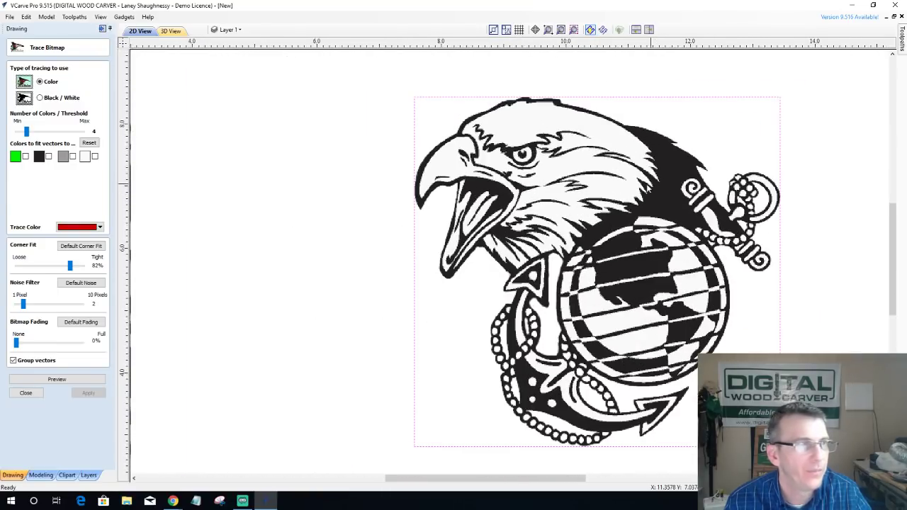
Step: Include the black and grey swatches in the trace and set corner fit to Loose (0%)
{"action": "left_click", "coordinate": [48, 157]}
{"action": "scroll", "coordinate": [467, 232], "scroll_direction": "up", "scroll_amount": 4}
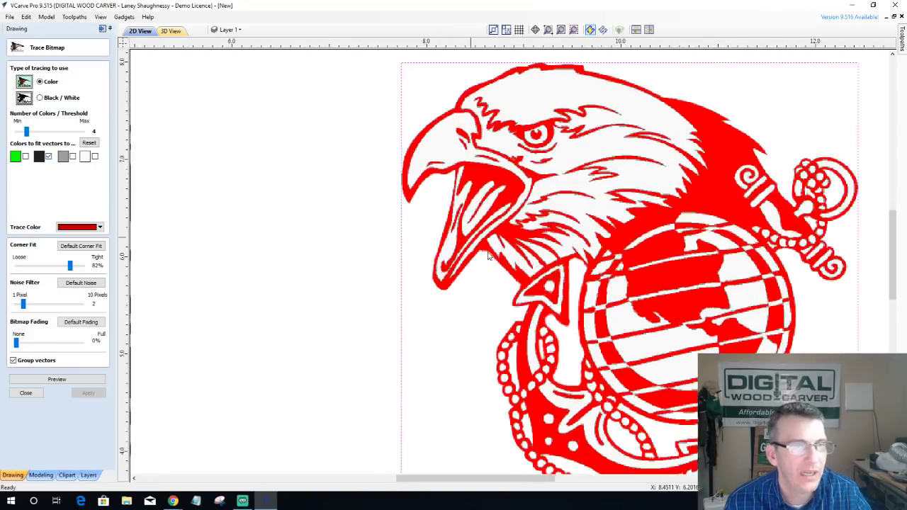
{"action": "left_click", "coordinate": [72, 157]}
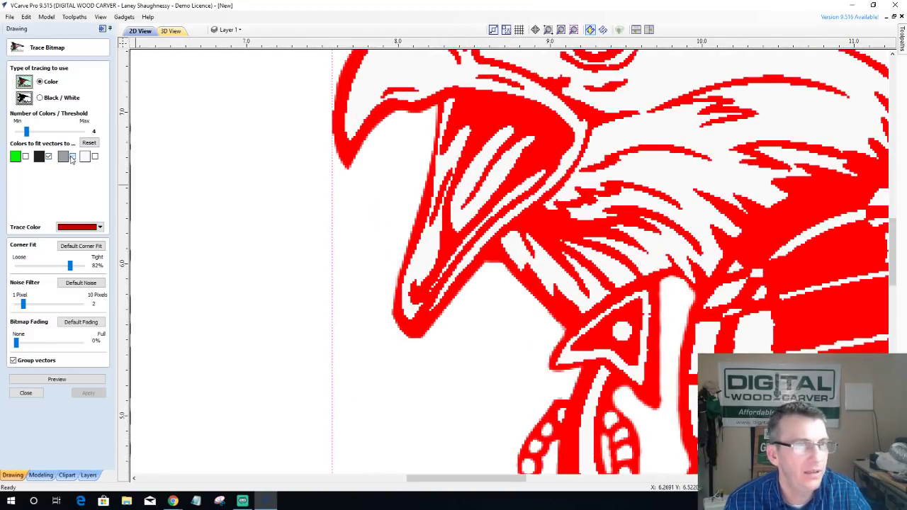
{"action": "scroll", "coordinate": [484, 222], "scroll_direction": "down", "scroll_amount": 5}
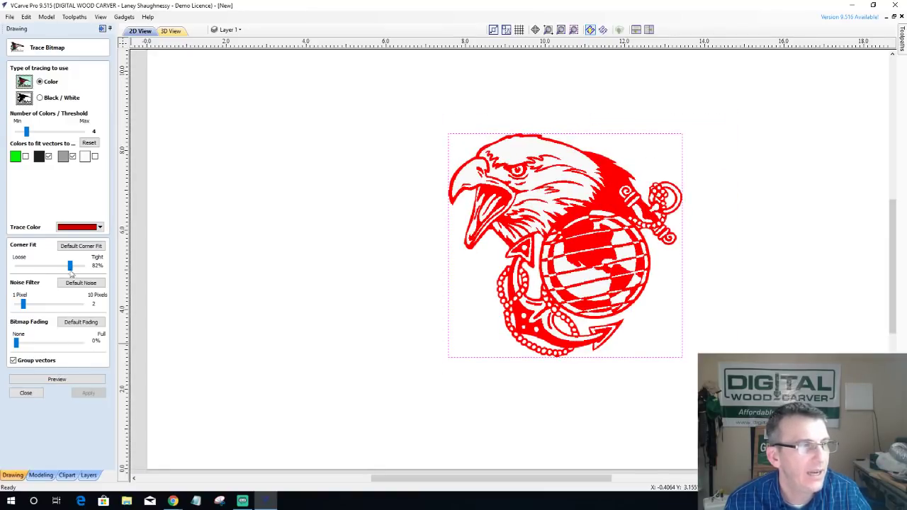
{"action": "left_click_drag", "start_coordinate": [71, 270], "coordinate": [2, 274]}
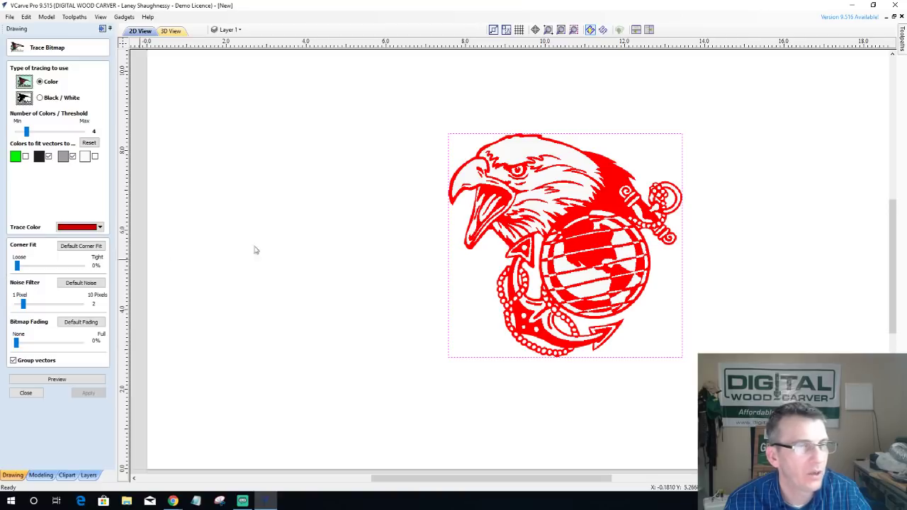
{"action": "scroll", "coordinate": [539, 268], "scroll_direction": "up", "scroll_amount": 5}
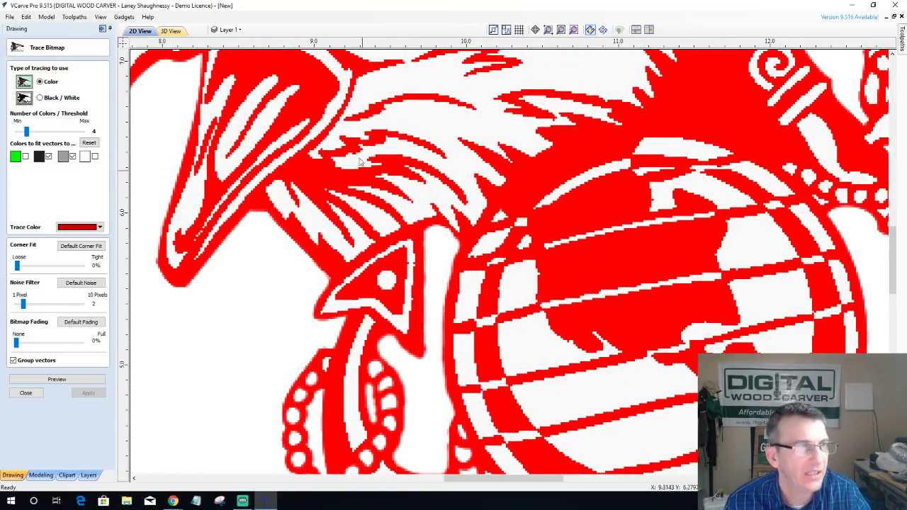
{"action": "scroll", "coordinate": [435, 261], "scroll_direction": "down", "scroll_amount": 3}
{"action": "scroll", "coordinate": [447, 238], "scroll_direction": "up", "scroll_amount": 3}
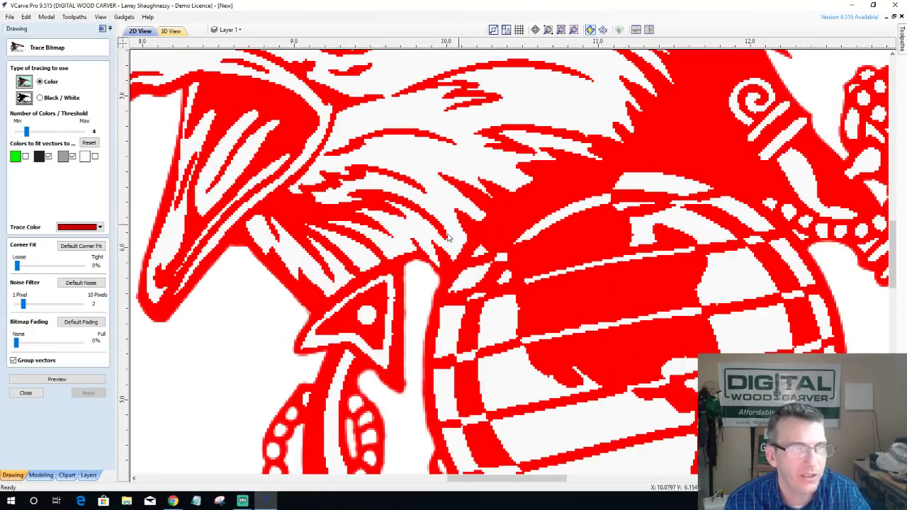
{"action": "scroll", "coordinate": [447, 238], "scroll_direction": "up", "scroll_amount": 2}
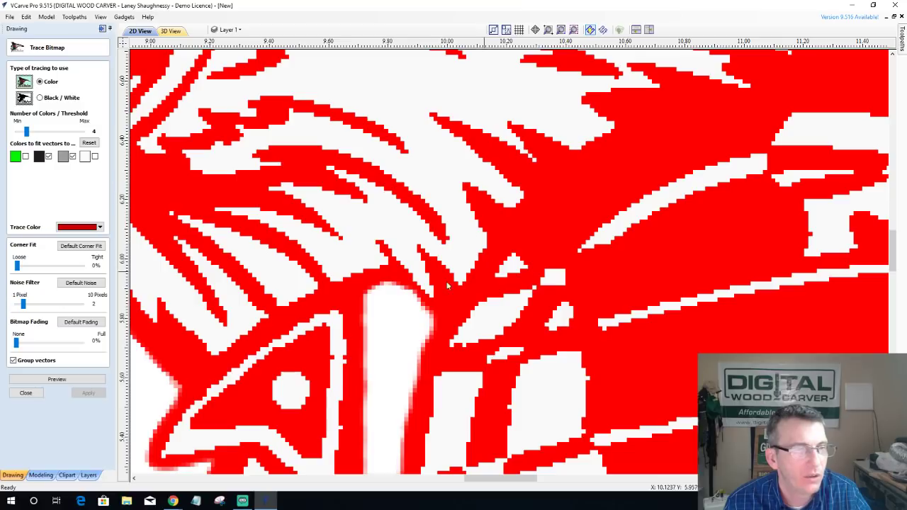
{"action": "scroll", "coordinate": [370, 328], "scroll_direction": "down", "scroll_amount": 4}
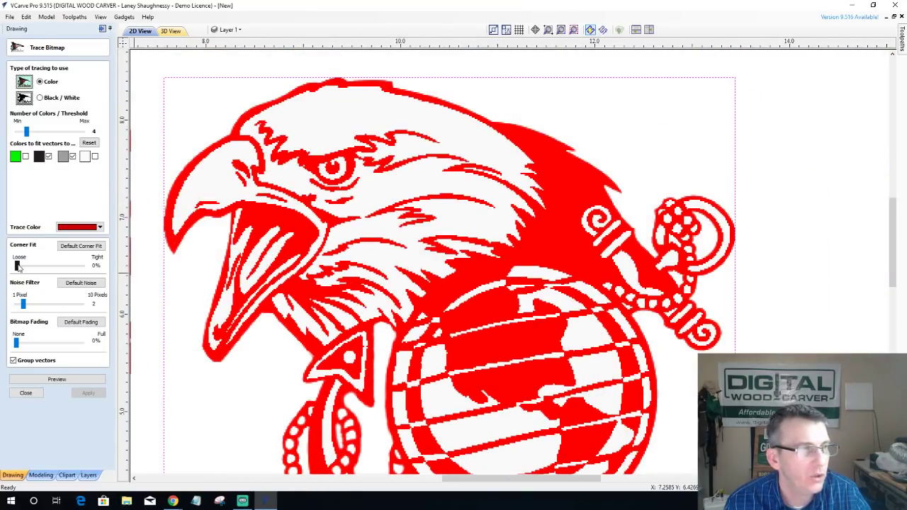
Step: Set Corner Fit to Tight (100%) and preview the angular, straight-edged vectors over the eagle
{"action": "mouse_move", "coordinate": [18, 266]}
{"action": "left_mouse_down"}
{"action": "mouse_move", "coordinate": [88, 270]}
{"action": "mouse_move", "coordinate": [3, 261]}
{"action": "left_mouse_up"}
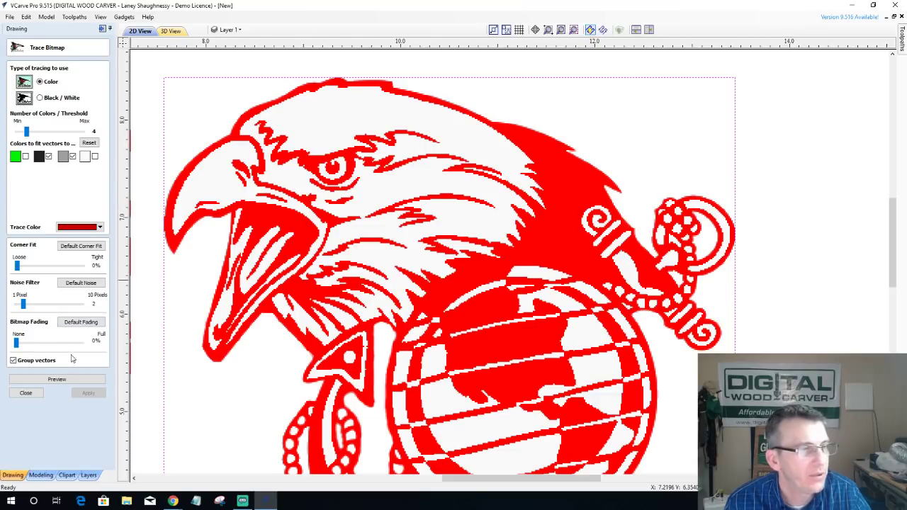
{"action": "left_click", "coordinate": [51, 382]}
{"action": "scroll", "coordinate": [350, 138], "scroll_direction": "up", "scroll_amount": 6}
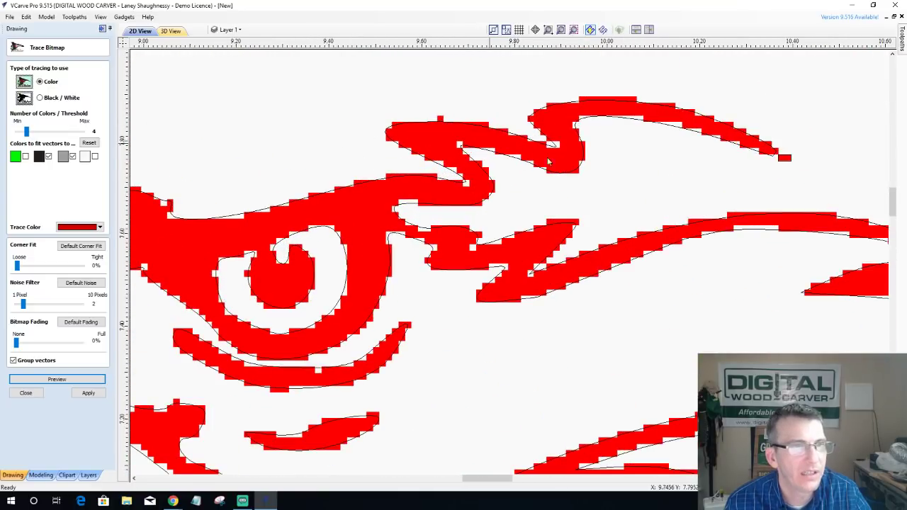
{"action": "scroll", "coordinate": [766, 166], "scroll_direction": "down", "scroll_amount": 4}
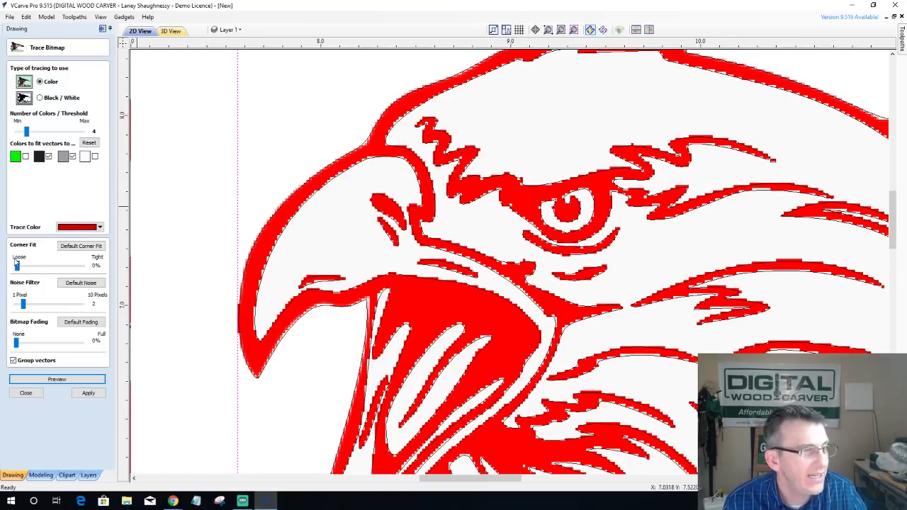
{"action": "left_click_drag", "start_coordinate": [16, 263], "coordinate": [99, 276]}
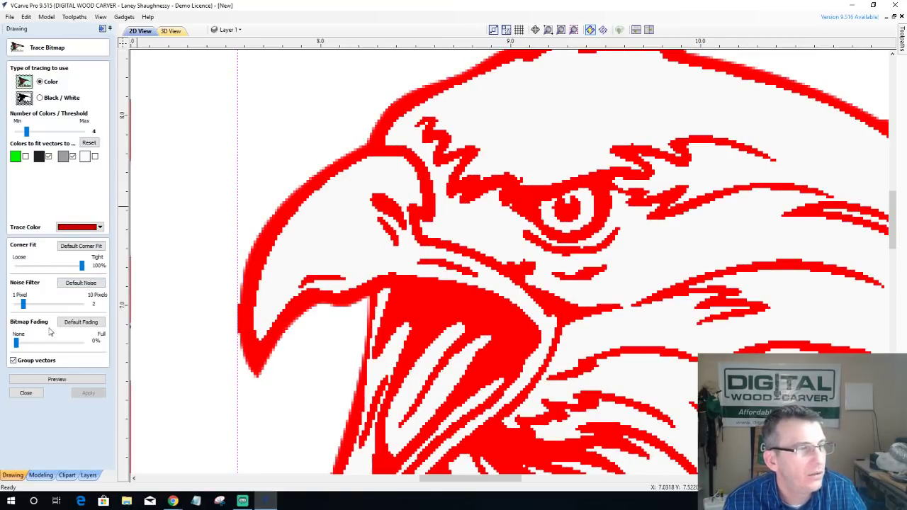
{"action": "left_click", "coordinate": [70, 384]}
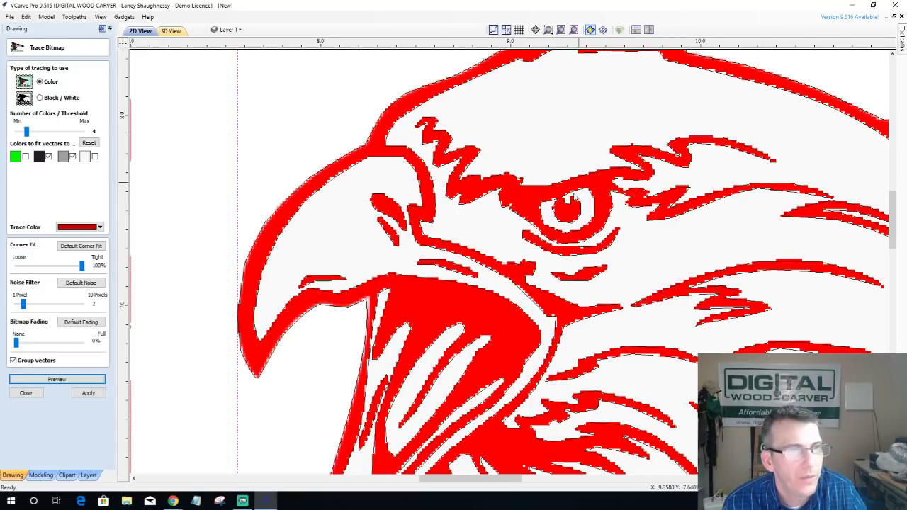
{"action": "scroll", "coordinate": [574, 207], "scroll_direction": "up", "scroll_amount": 5}
{"action": "scroll", "coordinate": [575, 207], "scroll_direction": "up", "scroll_amount": 3}
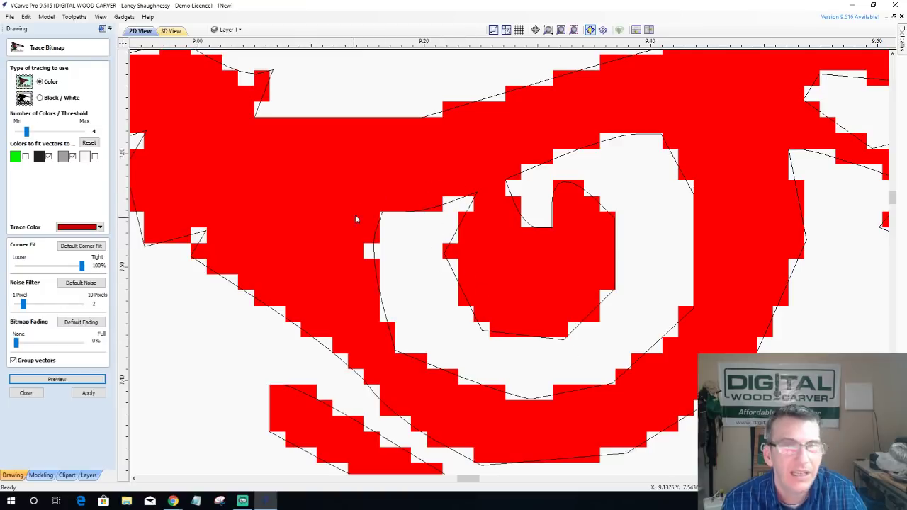
Step: Reset Corner Fit to the default 82% and preview the smoothly curving eagle outlines
{"action": "left_click", "coordinate": [91, 247]}
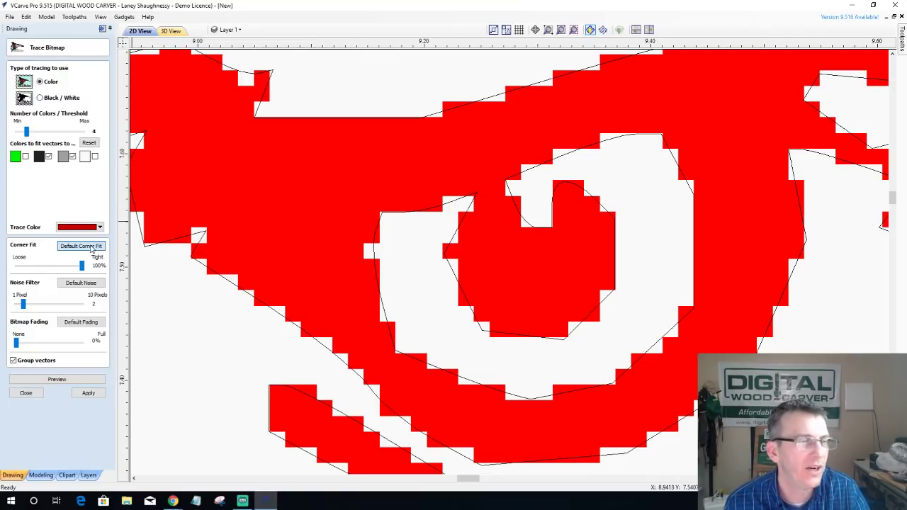
{"action": "left_click", "coordinate": [58, 263]}
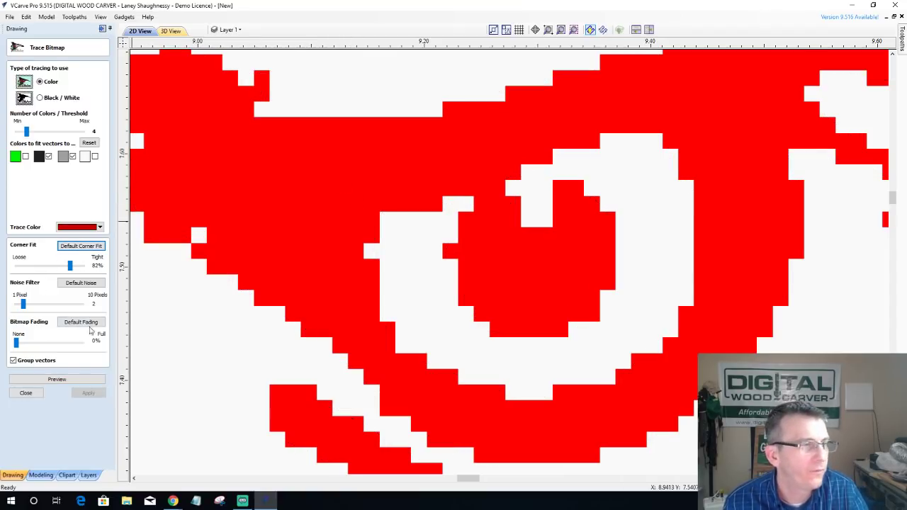
{"action": "left_click", "coordinate": [78, 379]}
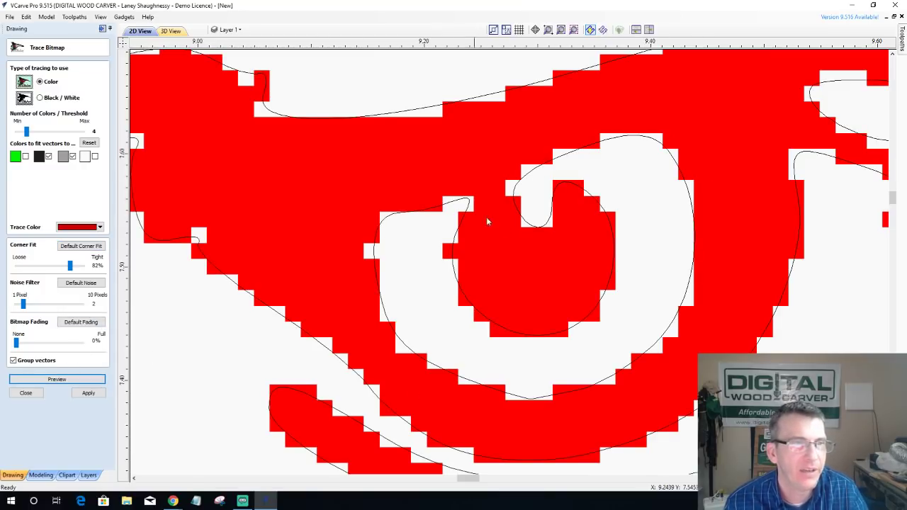
{"action": "scroll", "coordinate": [476, 275], "scroll_direction": "down", "scroll_amount": 5}
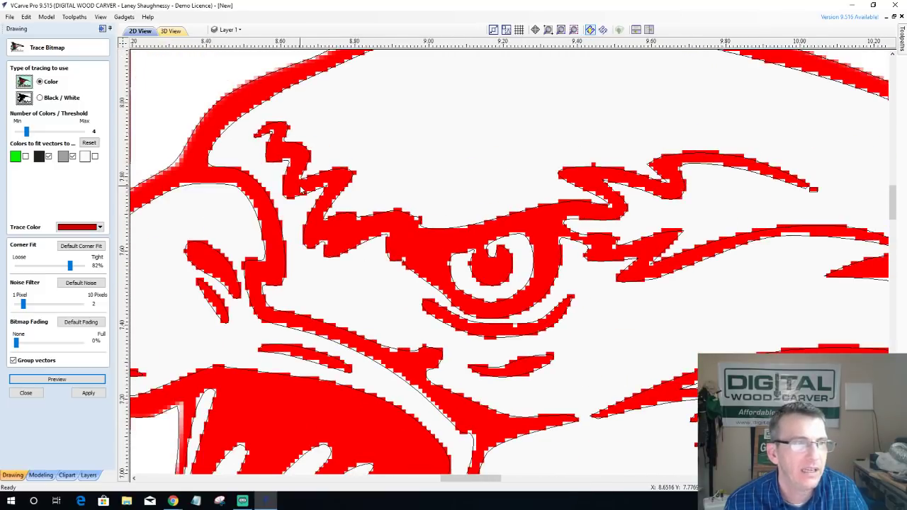
{"action": "scroll", "coordinate": [303, 190], "scroll_direction": "up", "scroll_amount": 3}
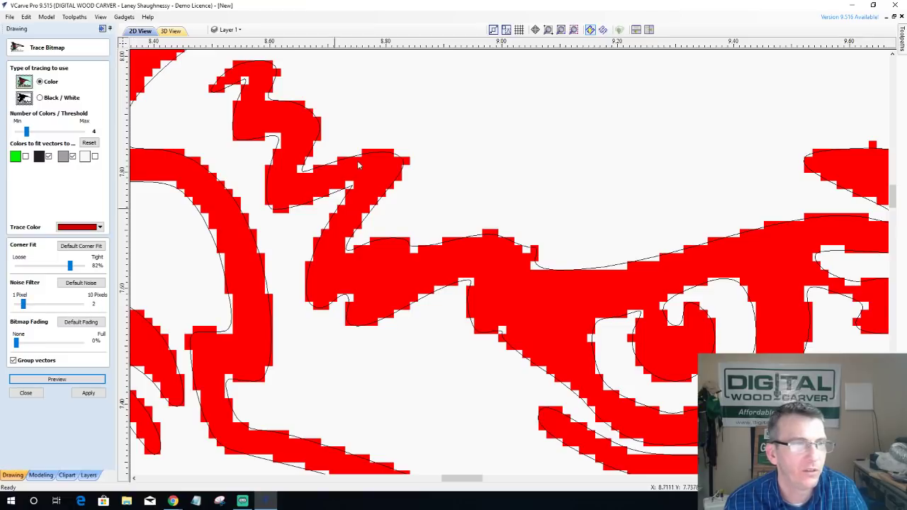
{"action": "scroll", "coordinate": [368, 170], "scroll_direction": "up", "scroll_amount": 3}
{"action": "scroll", "coordinate": [370, 168], "scroll_direction": "down", "scroll_amount": 8}
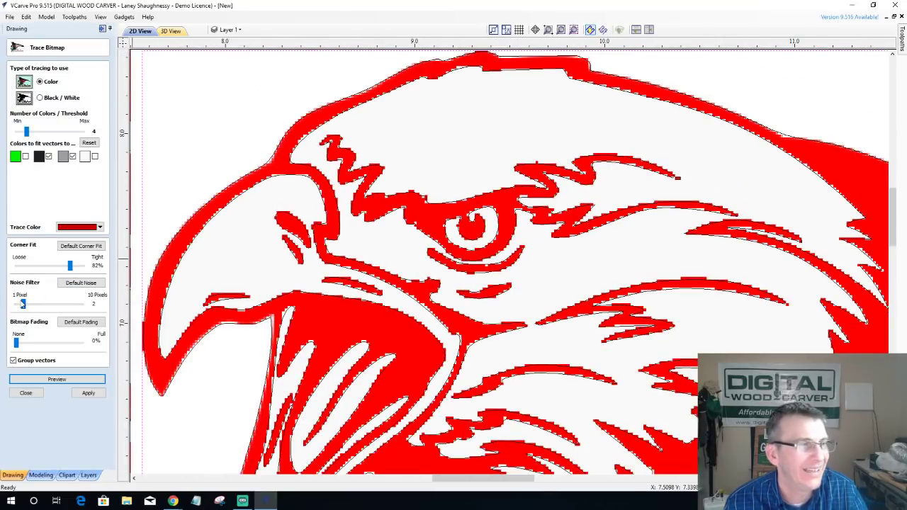
Step: Set the Noise Filter to 1 pixel and preview the trace
{"action": "left_click", "coordinate": [74, 283]}
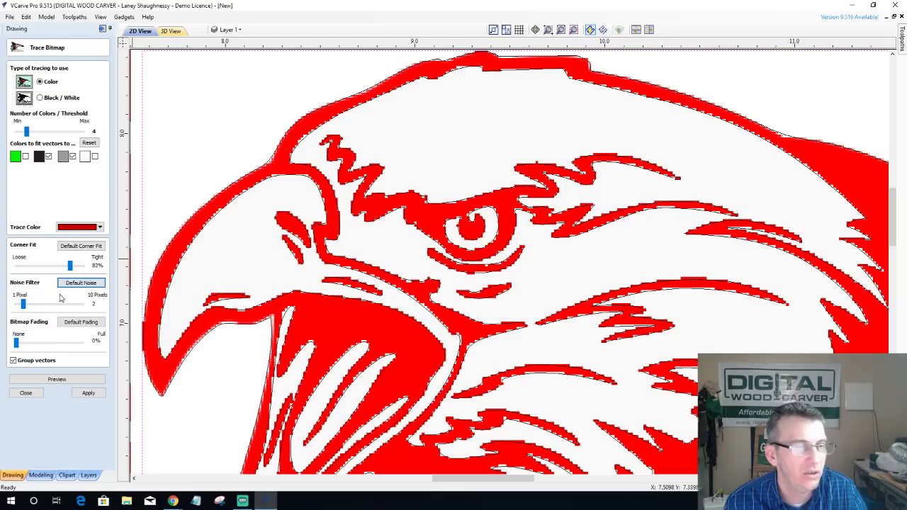
{"action": "scroll", "coordinate": [762, 319], "scroll_direction": "down", "scroll_amount": 3}
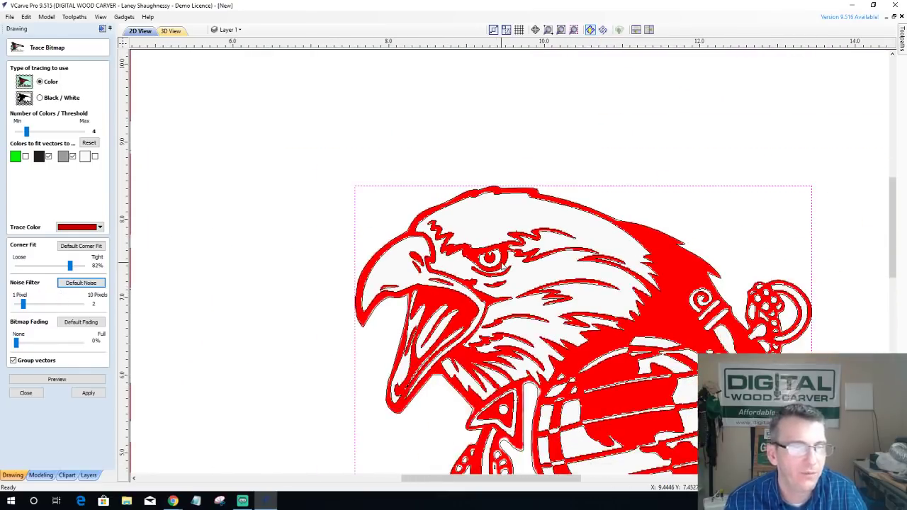
{"action": "scroll", "coordinate": [690, 309], "scroll_direction": "up", "scroll_amount": 3}
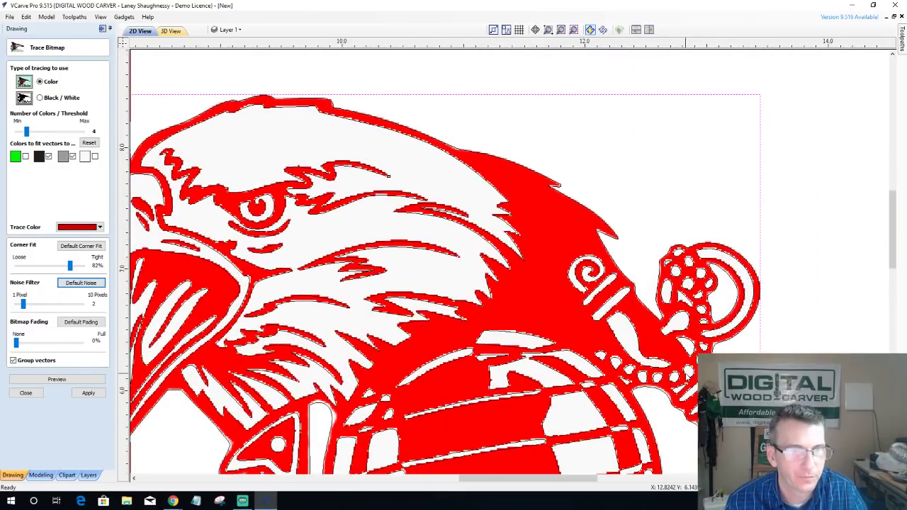
{"action": "scroll", "coordinate": [684, 372], "scroll_direction": "up", "scroll_amount": 1}
{"action": "scroll", "coordinate": [680, 340], "scroll_direction": "down", "scroll_amount": 2}
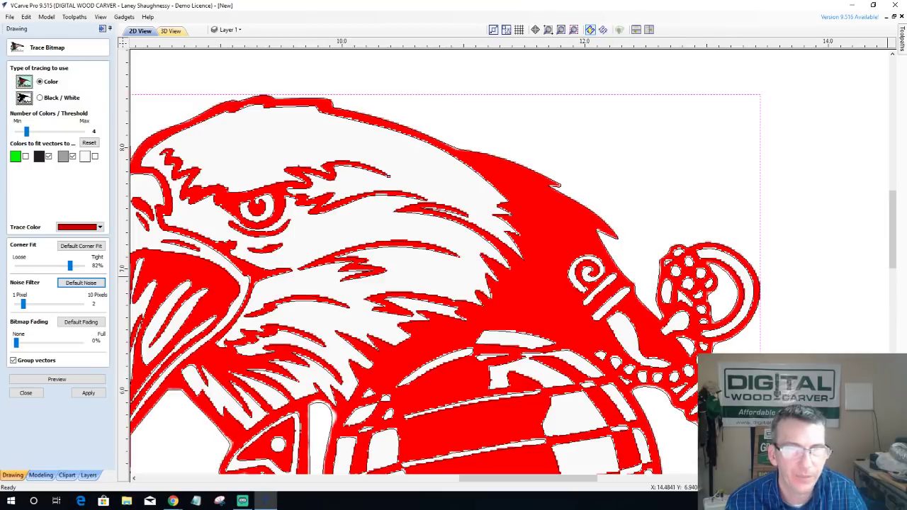
{"action": "left_click_drag", "start_coordinate": [894, 237], "coordinate": [894, 253]}
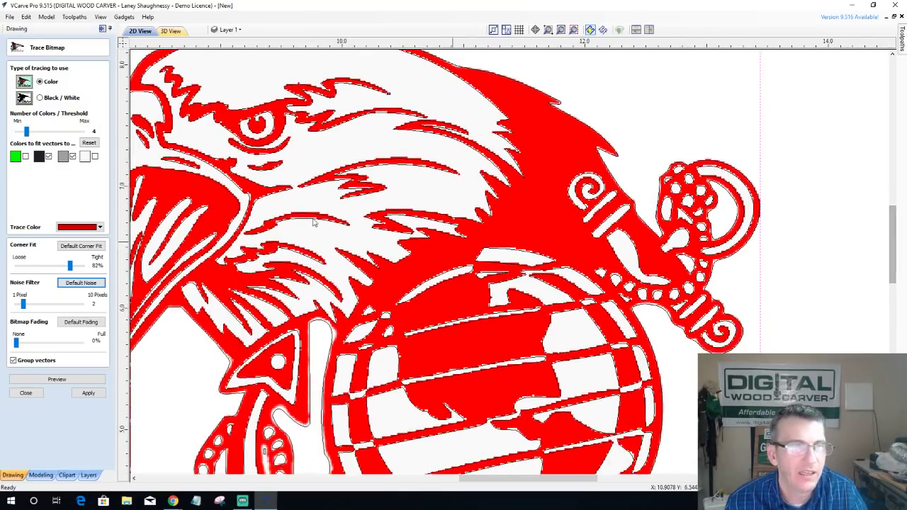
{"action": "left_click", "coordinate": [94, 324]}
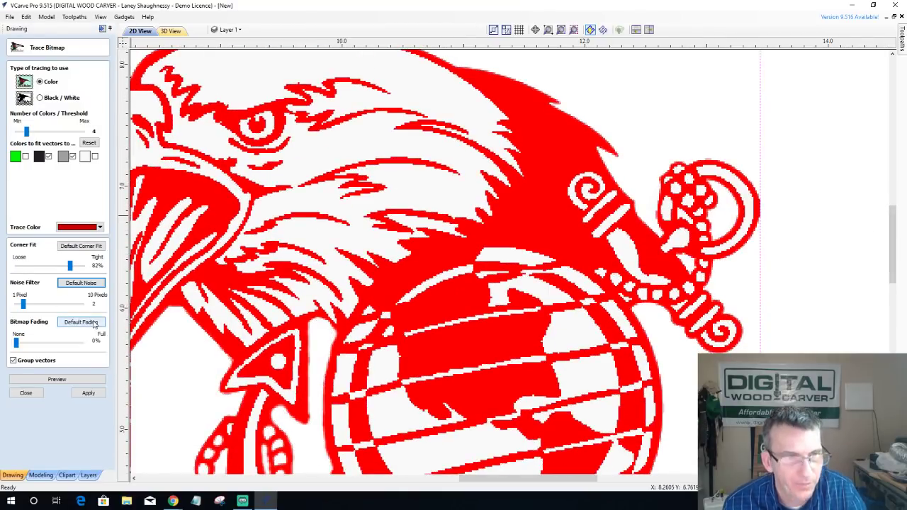
{"action": "left_click_drag", "start_coordinate": [22, 303], "coordinate": [2, 303]}
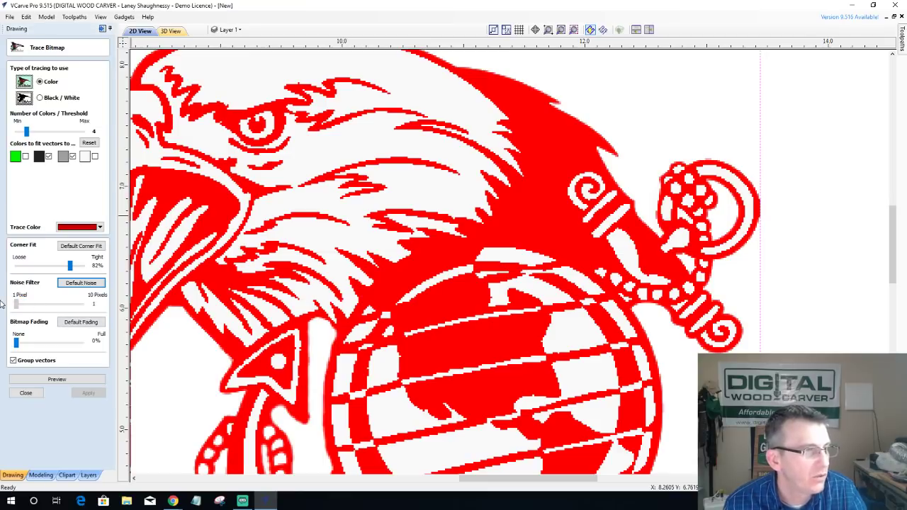
{"action": "left_click", "coordinate": [80, 283]}
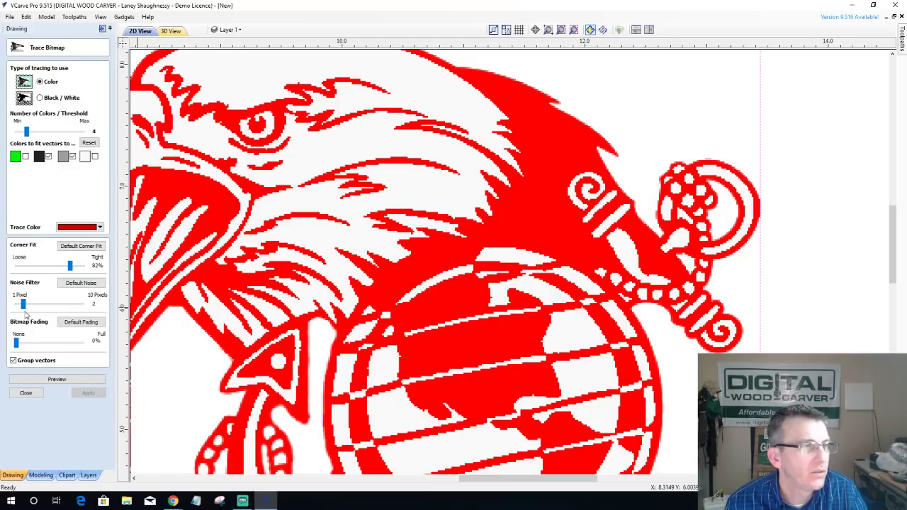
{"action": "left_click_drag", "start_coordinate": [23, 304], "coordinate": [2, 304]}
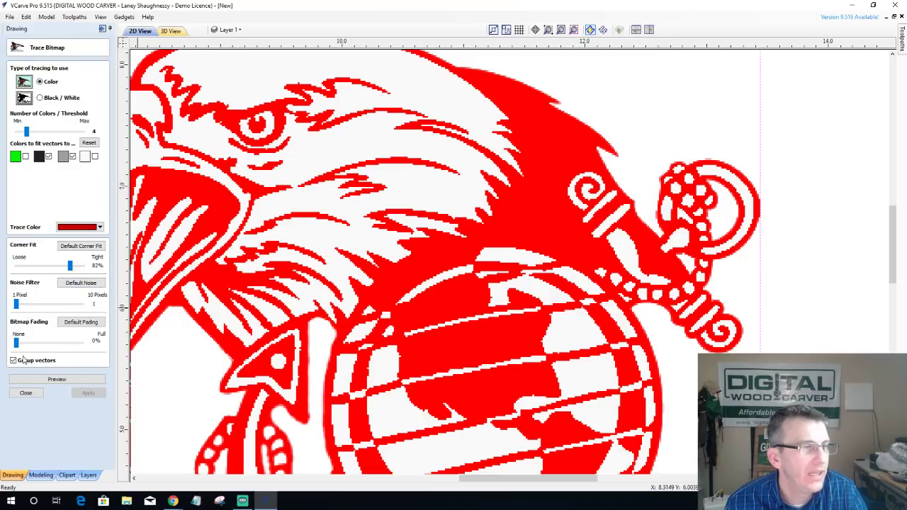
{"action": "left_click", "coordinate": [66, 380]}
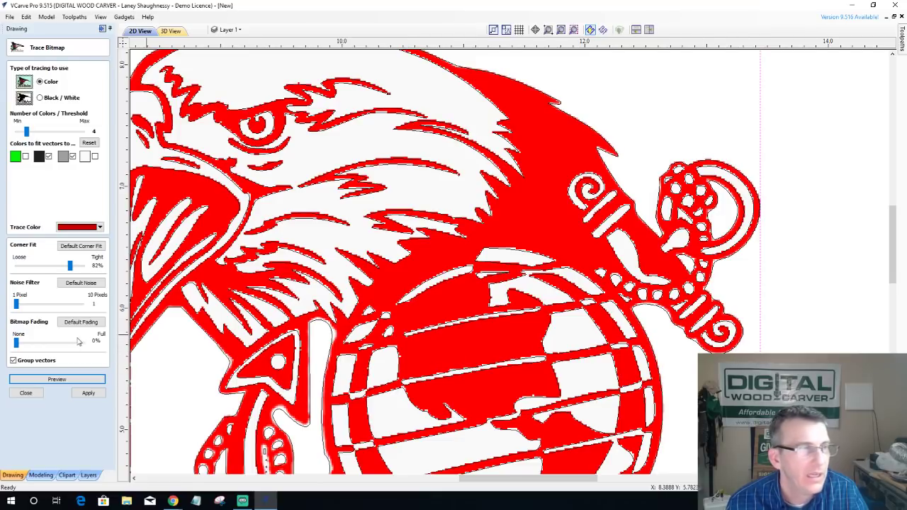
Step: Raise the Noise Filter to 10 pixels and preview the smoother trace
{"action": "left_click", "coordinate": [88, 382]}
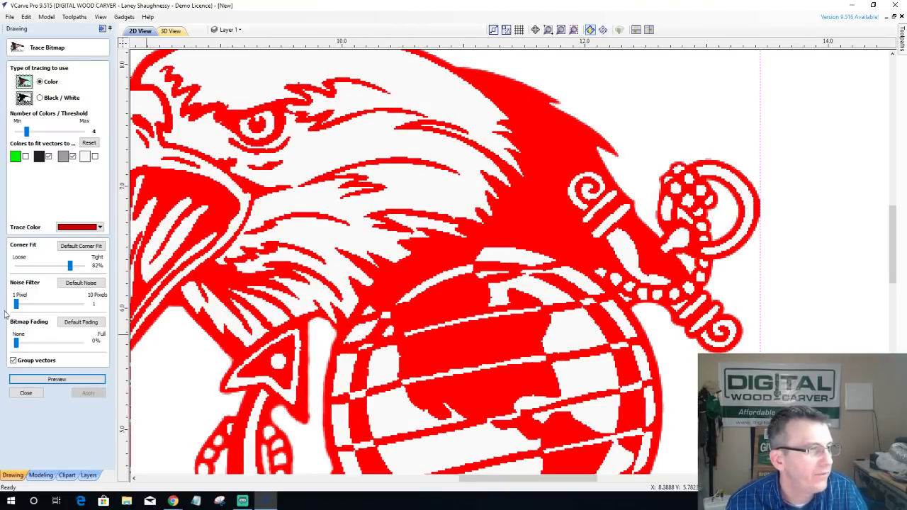
{"action": "left_click_drag", "start_coordinate": [16, 305], "coordinate": [82, 311]}
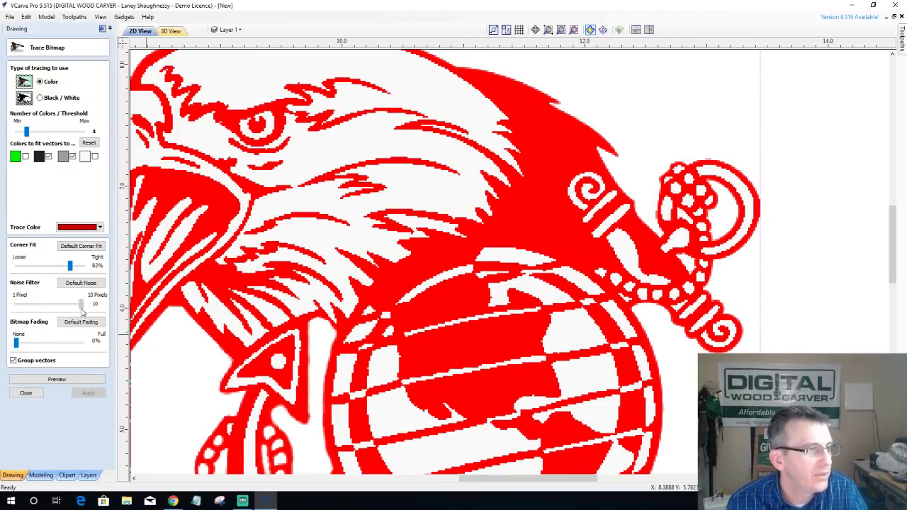
{"action": "left_click", "coordinate": [75, 381]}
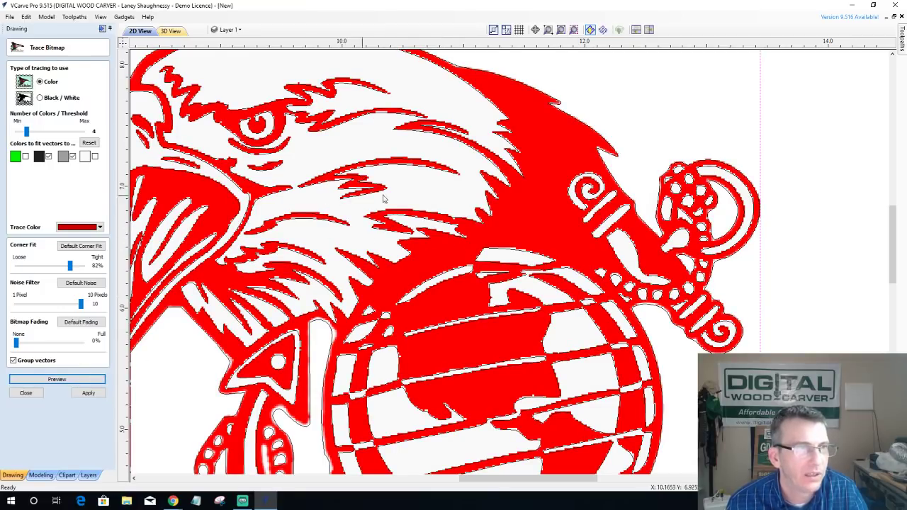
{"action": "scroll", "coordinate": [489, 213], "scroll_direction": "up", "scroll_amount": 4}
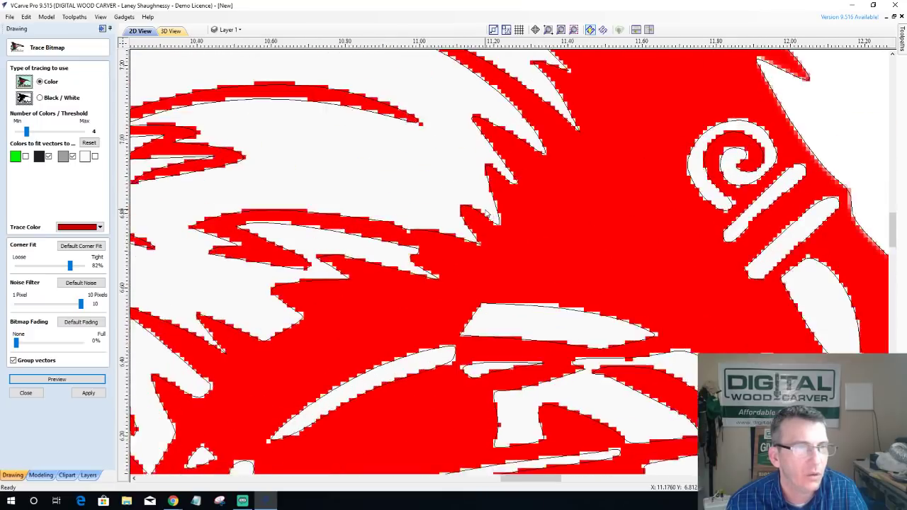
Step: Apply the traced vectors to the design and inspect the result
{"action": "left_click", "coordinate": [518, 180]}
{"action": "scroll", "coordinate": [525, 188], "scroll_direction": "up", "scroll_amount": 6}
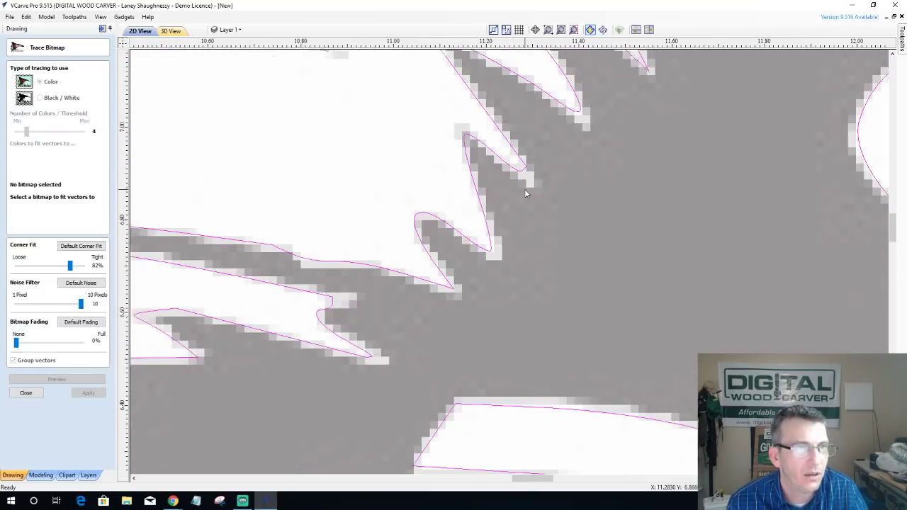
{"action": "scroll", "coordinate": [525, 191], "scroll_direction": "up", "scroll_amount": 1}
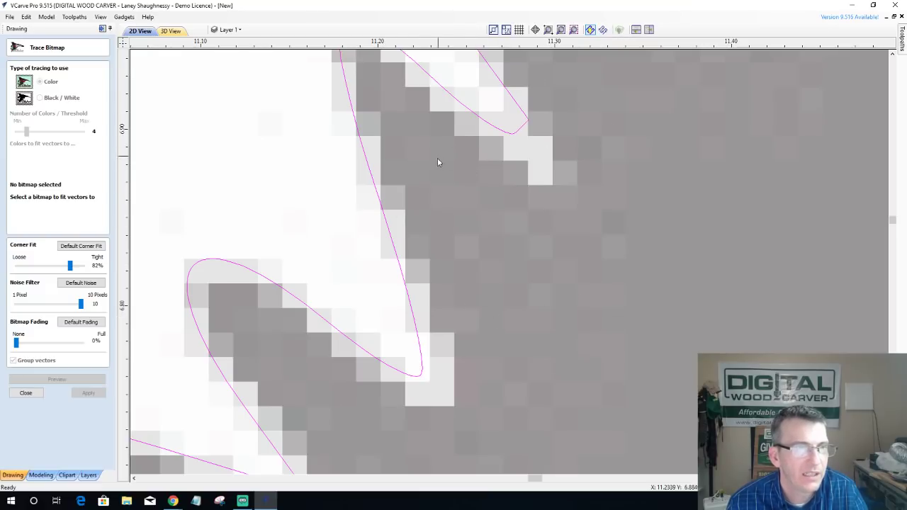
{"action": "scroll", "coordinate": [453, 326], "scroll_direction": "down", "scroll_amount": 7}
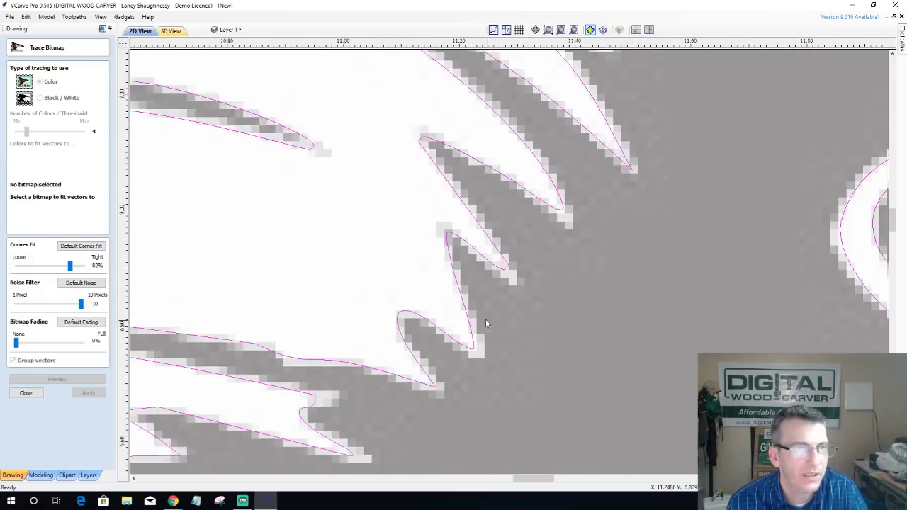
{"action": "scroll", "coordinate": [486, 324], "scroll_direction": "down", "scroll_amount": 5}
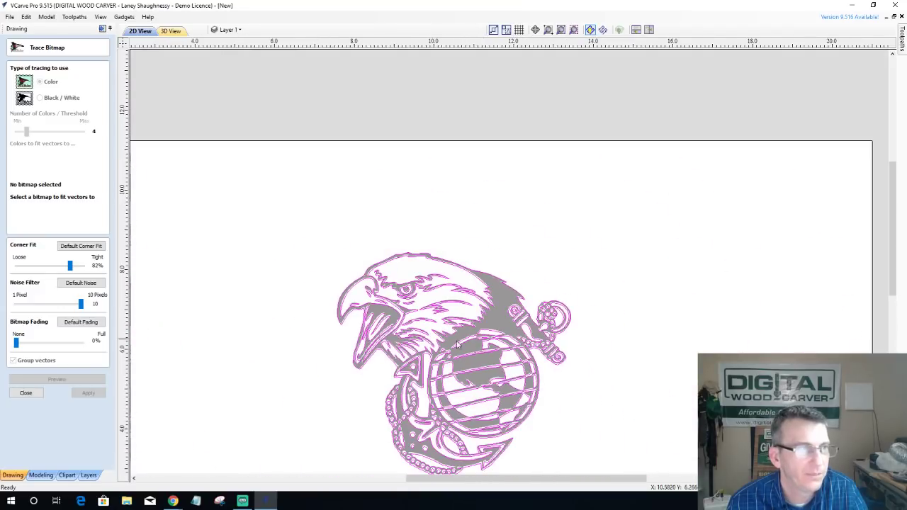
{"action": "scroll", "coordinate": [333, 399], "scroll_direction": "up", "scroll_amount": 2}
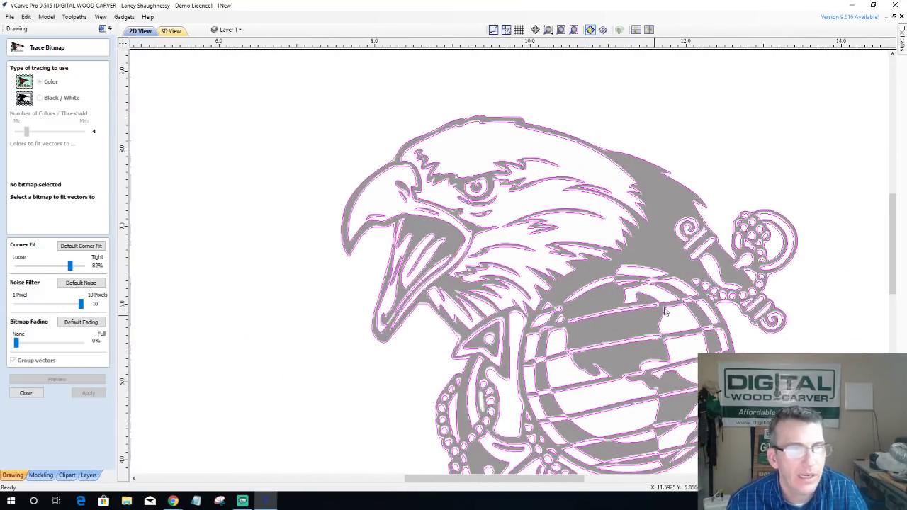
Step: Lower the Noise Filter from 10 back down to 1 pixel
{"action": "left_click_drag", "start_coordinate": [891, 238], "coordinate": [887, 260]}
{"action": "scroll", "coordinate": [687, 212], "scroll_direction": "up", "scroll_amount": 3}
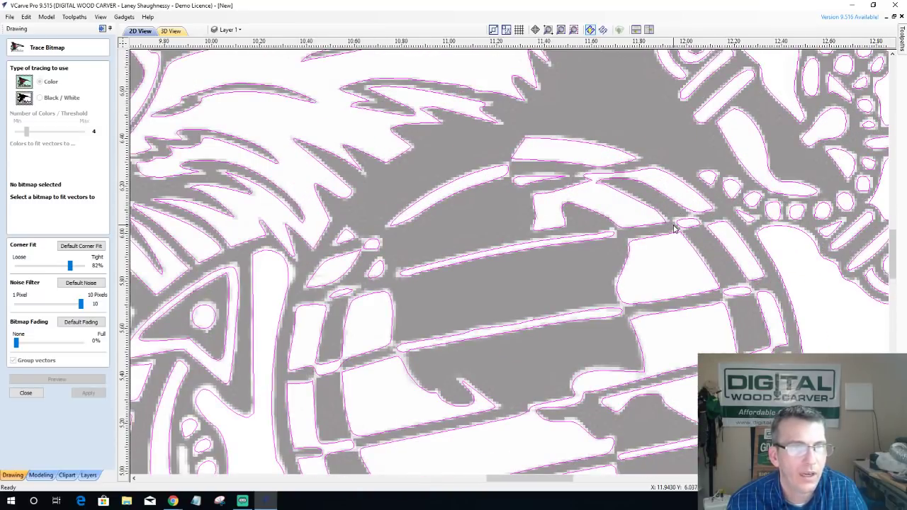
{"action": "scroll", "coordinate": [684, 228], "scroll_direction": "up", "scroll_amount": 2}
{"action": "scroll", "coordinate": [686, 230], "scroll_direction": "up", "scroll_amount": 2}
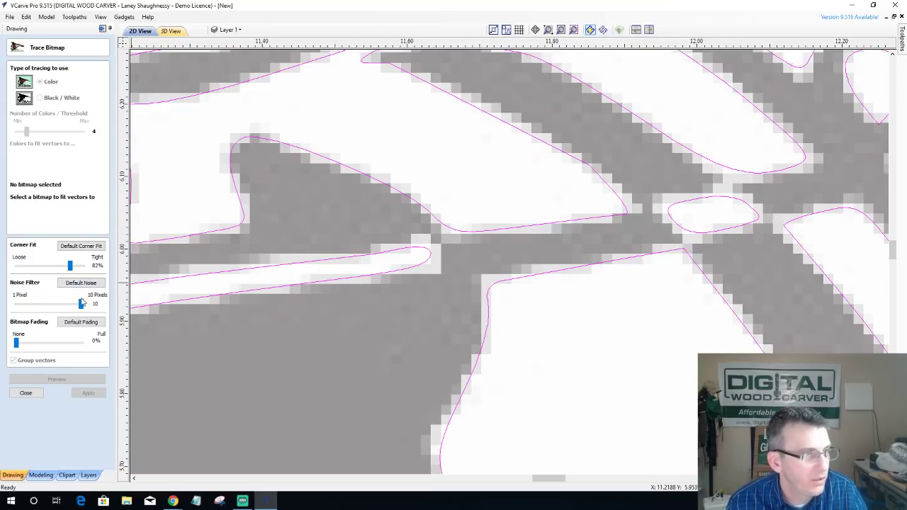
{"action": "left_click_drag", "start_coordinate": [80, 303], "coordinate": [3, 309]}
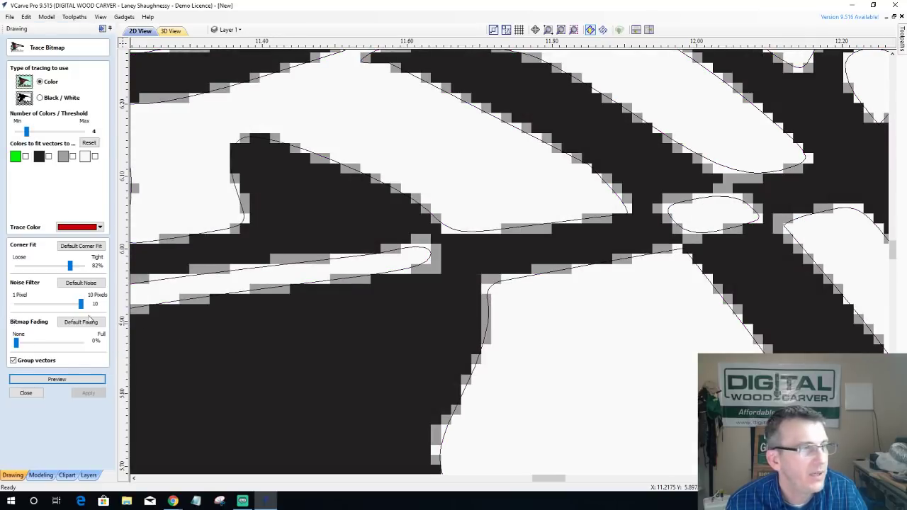
{"action": "left_click_drag", "start_coordinate": [80, 304], "coordinate": [3, 306]}
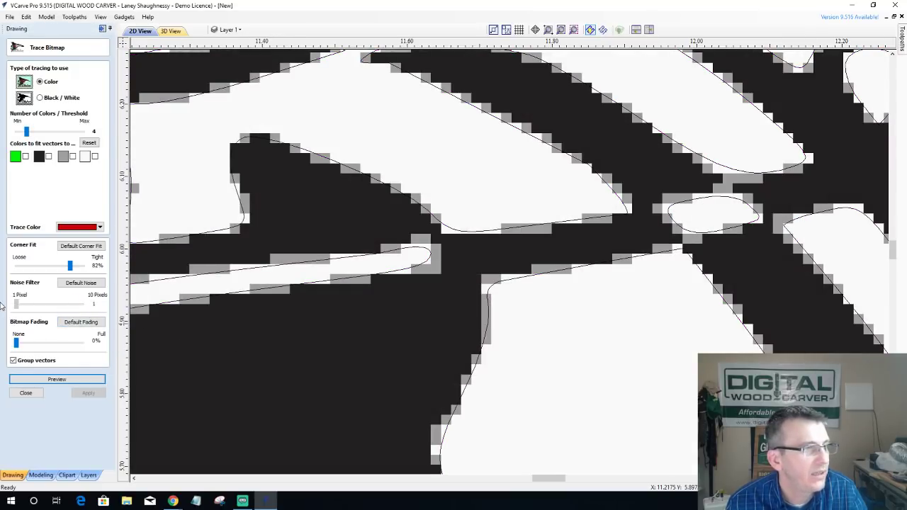
Step: Dismiss the 'No colors selected' warning, tick black and grey, and preview their traced outlines
{"action": "left_click", "coordinate": [63, 379]}
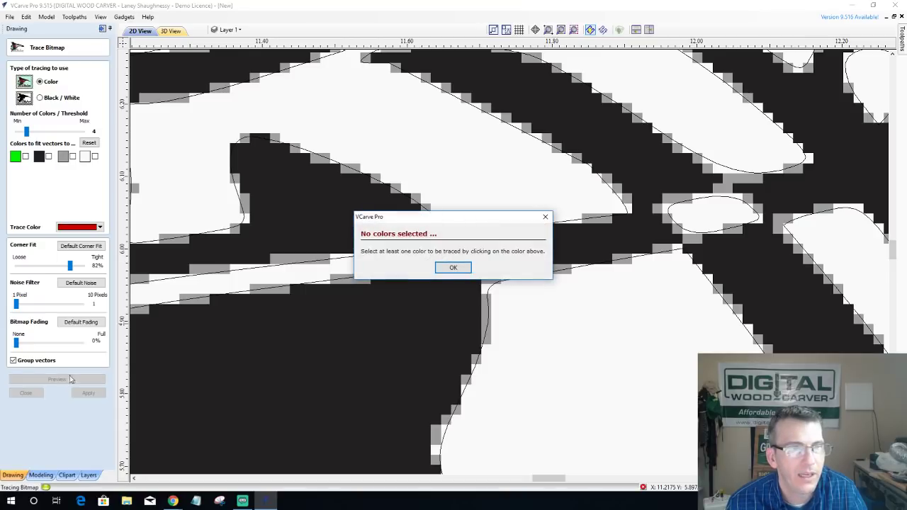
{"action": "left_click", "coordinate": [452, 269]}
{"action": "left_click", "coordinate": [48, 157]}
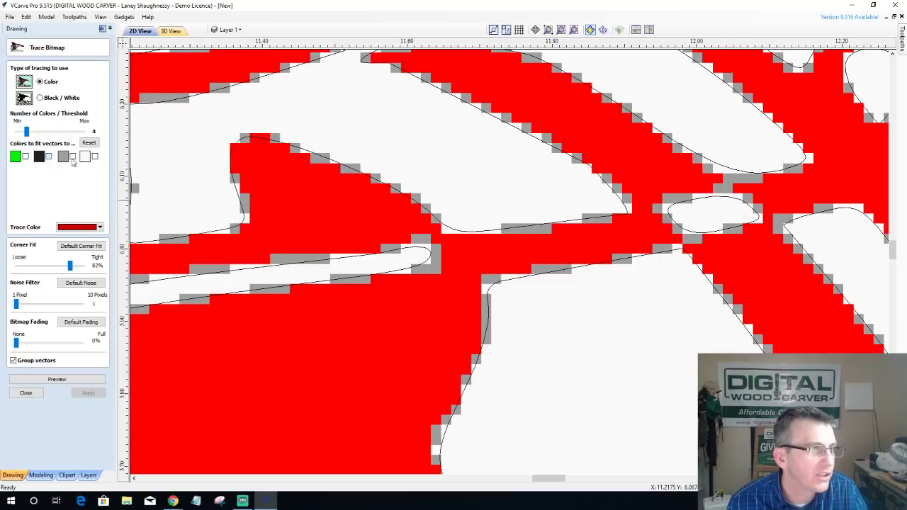
{"action": "left_click", "coordinate": [72, 157]}
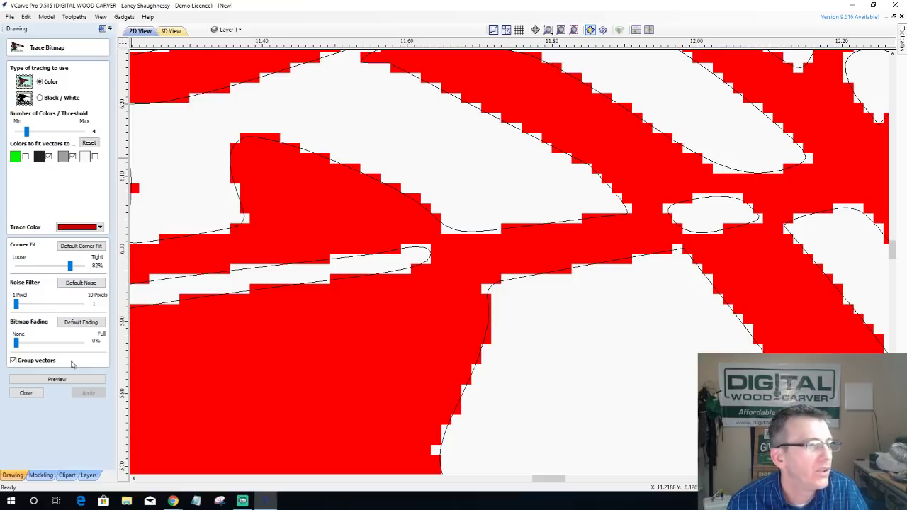
{"action": "left_click", "coordinate": [58, 379]}
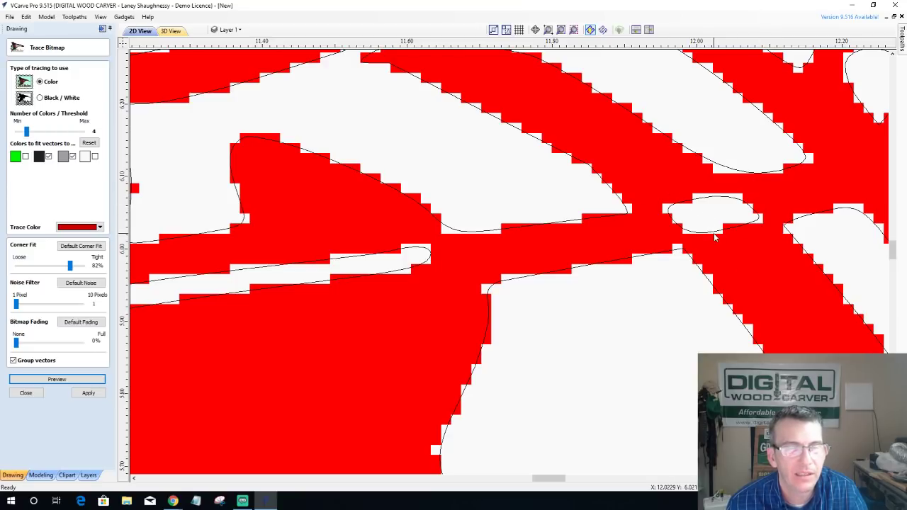
Step: Raise the Noise Filter to 10 pixels and preview the eagle trace
{"action": "scroll", "coordinate": [715, 238], "scroll_direction": "down", "scroll_amount": 5}
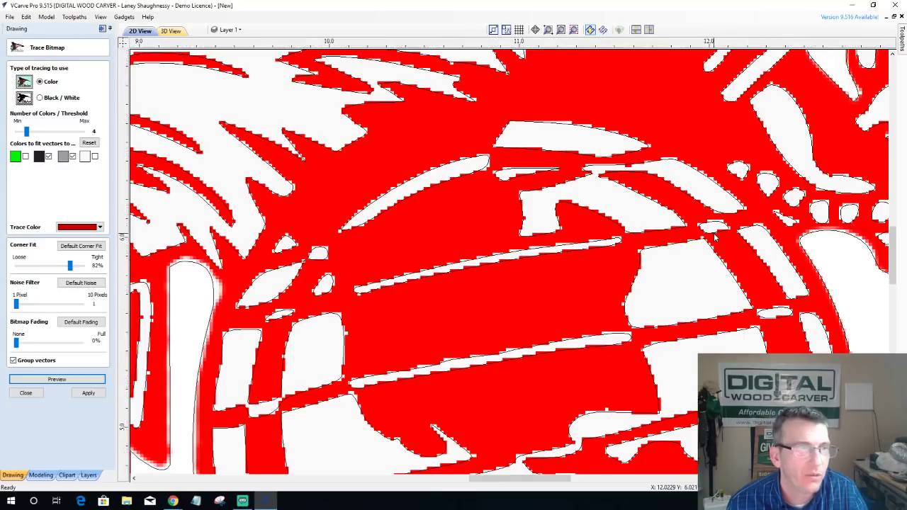
{"action": "scroll", "coordinate": [715, 238], "scroll_direction": "down", "scroll_amount": 1}
{"action": "scroll", "coordinate": [629, 236], "scroll_direction": "down", "scroll_amount": 2}
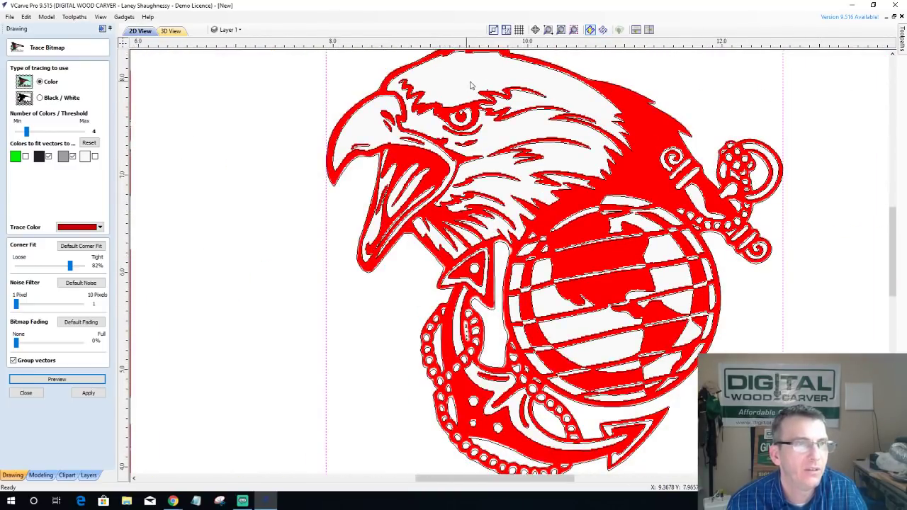
{"action": "scroll", "coordinate": [480, 87], "scroll_direction": "up", "scroll_amount": 10}
{"action": "scroll", "coordinate": [487, 95], "scroll_direction": "up", "scroll_amount": 4}
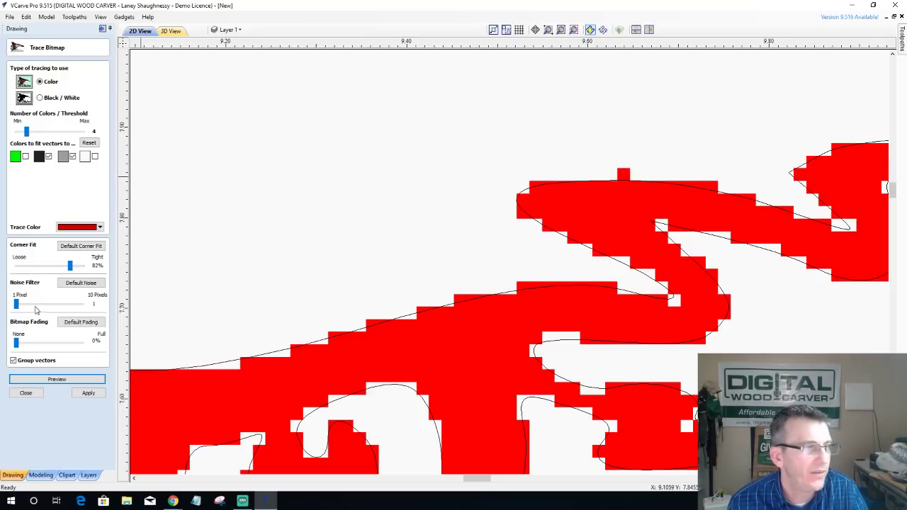
{"action": "left_click_drag", "start_coordinate": [16, 303], "coordinate": [108, 314]}
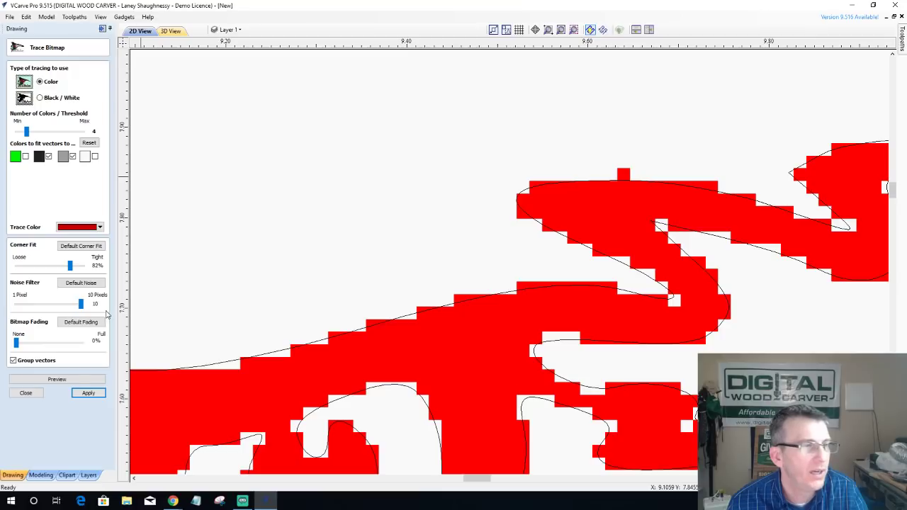
{"action": "left_click", "coordinate": [76, 382]}
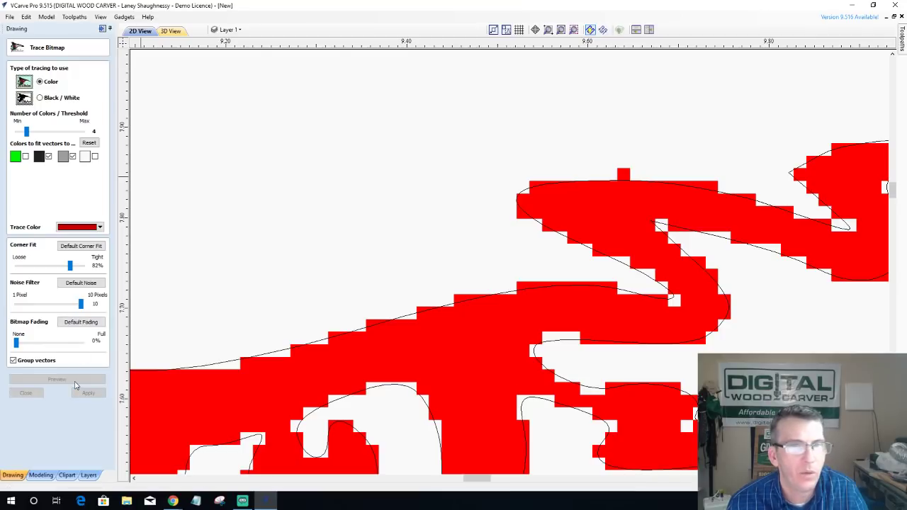
{"action": "left_click", "coordinate": [163, 313]}
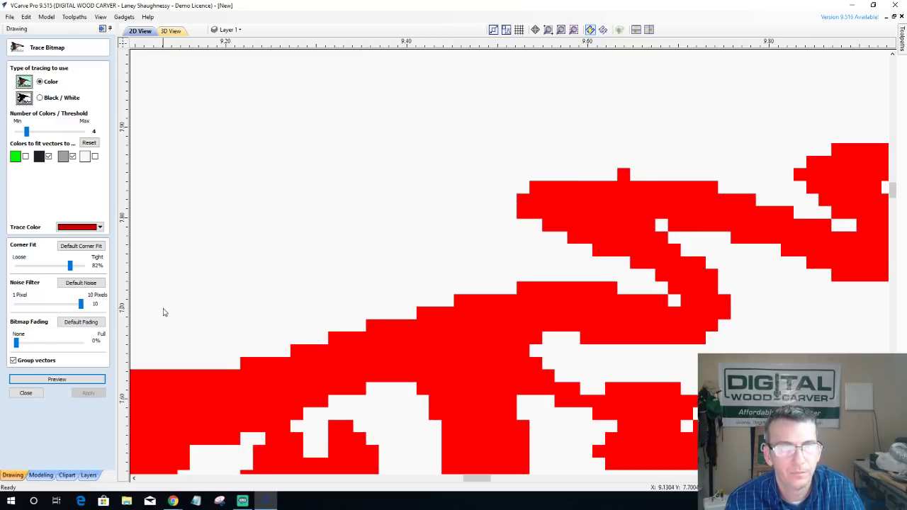
{"action": "left_click", "coordinate": [46, 380]}
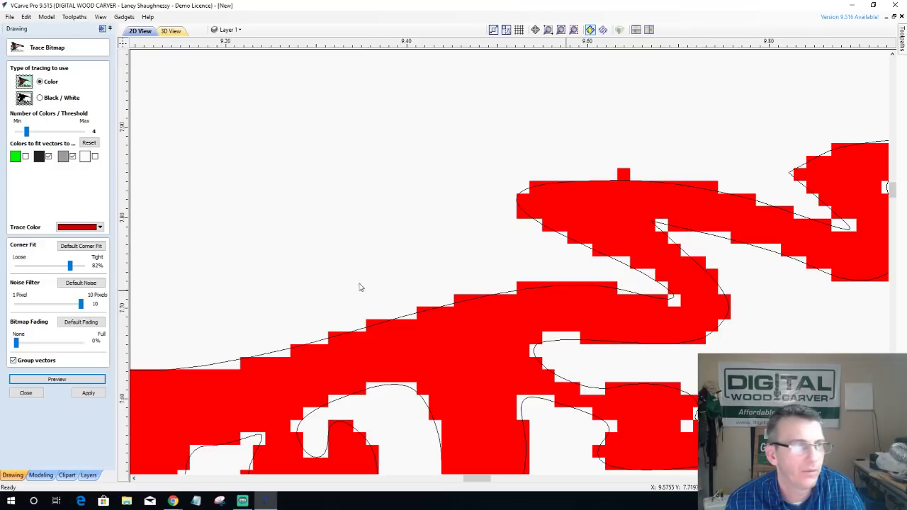
Step: Reset the Noise Filter to its default of 2 and inspect the eagle and globe outlines
{"action": "left_click", "coordinate": [87, 286]}
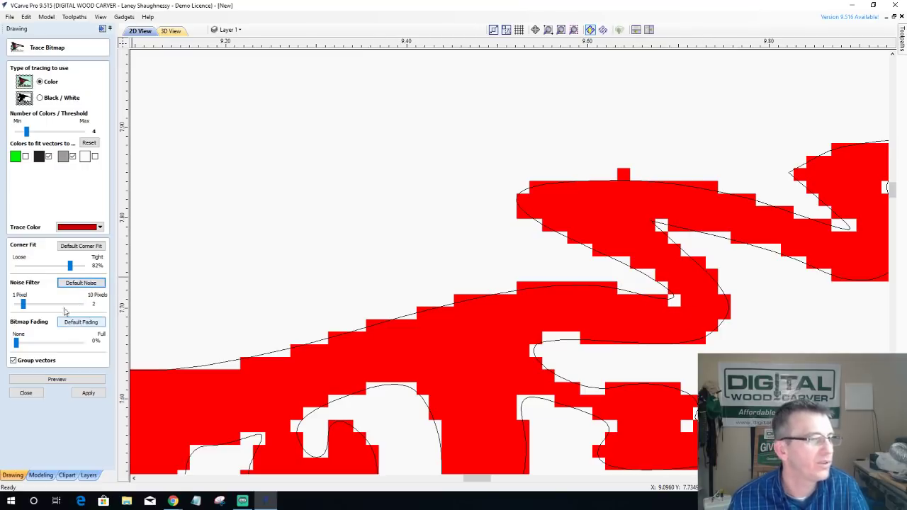
{"action": "scroll", "coordinate": [370, 156], "scroll_direction": "down", "scroll_amount": 2}
{"action": "scroll", "coordinate": [369, 155], "scroll_direction": "down", "scroll_amount": 3}
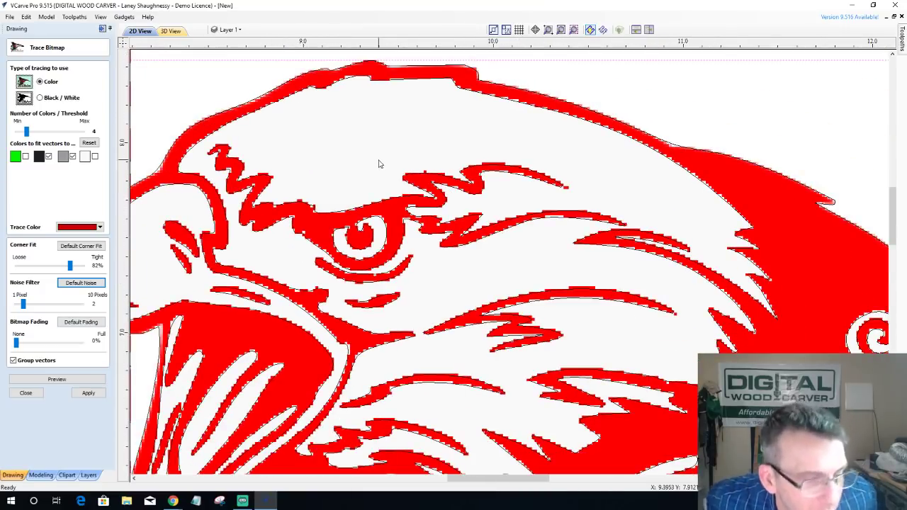
{"action": "scroll", "coordinate": [421, 158], "scroll_direction": "down", "scroll_amount": 2}
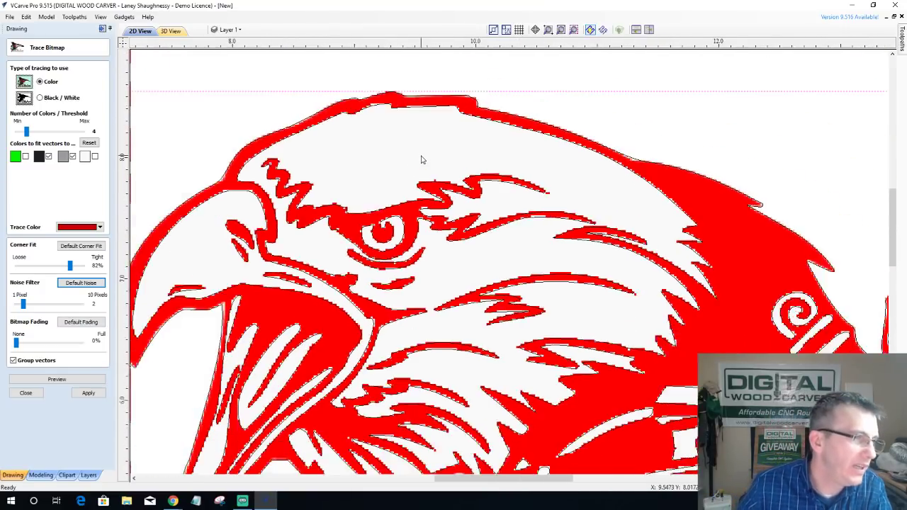
{"action": "scroll", "coordinate": [421, 159], "scroll_direction": "down", "scroll_amount": 2}
{"action": "scroll", "coordinate": [472, 364], "scroll_direction": "up", "scroll_amount": 3}
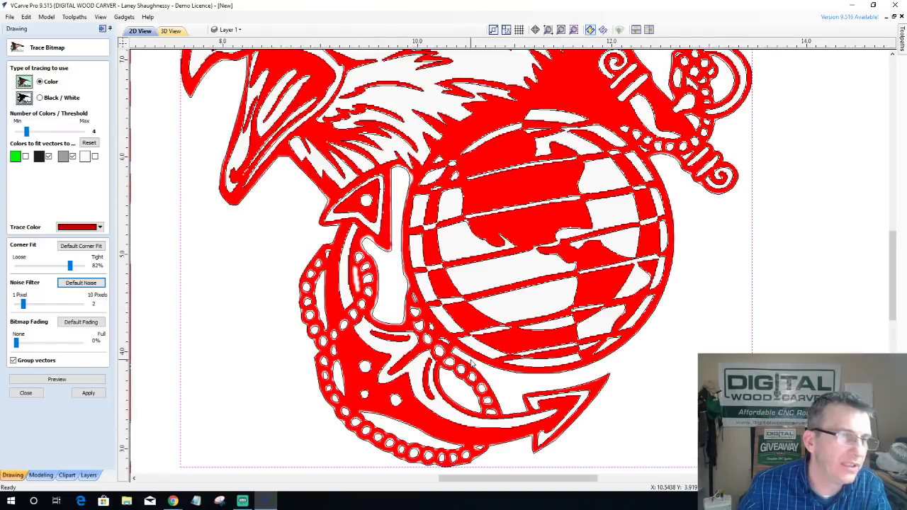
{"action": "scroll", "coordinate": [472, 364], "scroll_direction": "down", "scroll_amount": 2}
{"action": "scroll", "coordinate": [465, 192], "scroll_direction": "up", "scroll_amount": 3}
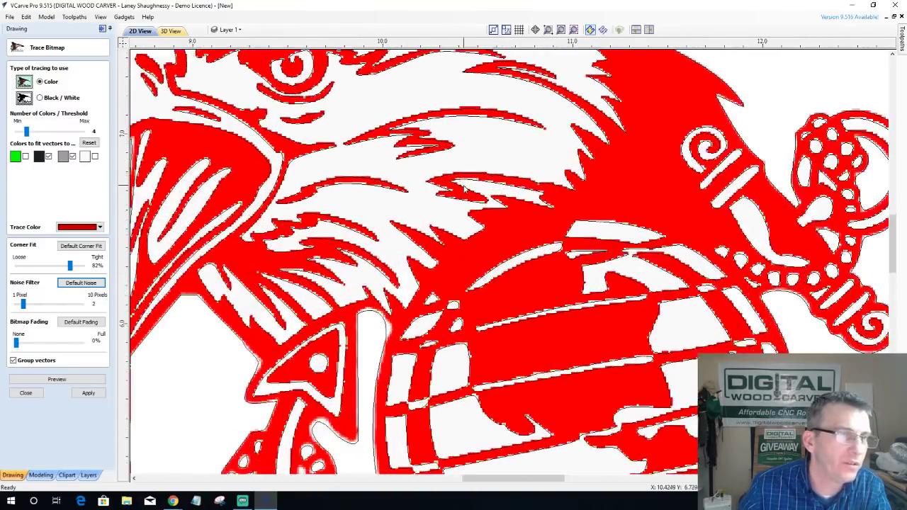
{"action": "scroll", "coordinate": [638, 192], "scroll_direction": "up", "scroll_amount": 3}
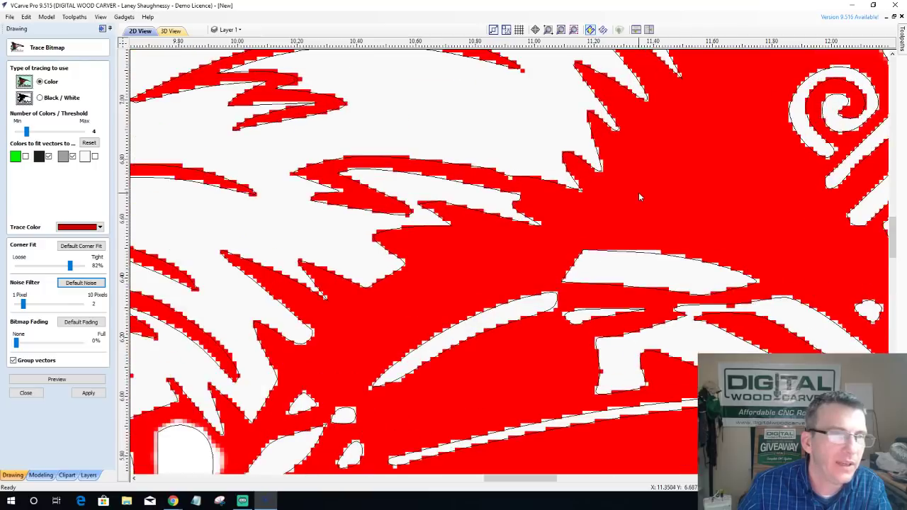
{"action": "scroll", "coordinate": [520, 154], "scroll_direction": "up", "scroll_amount": 3}
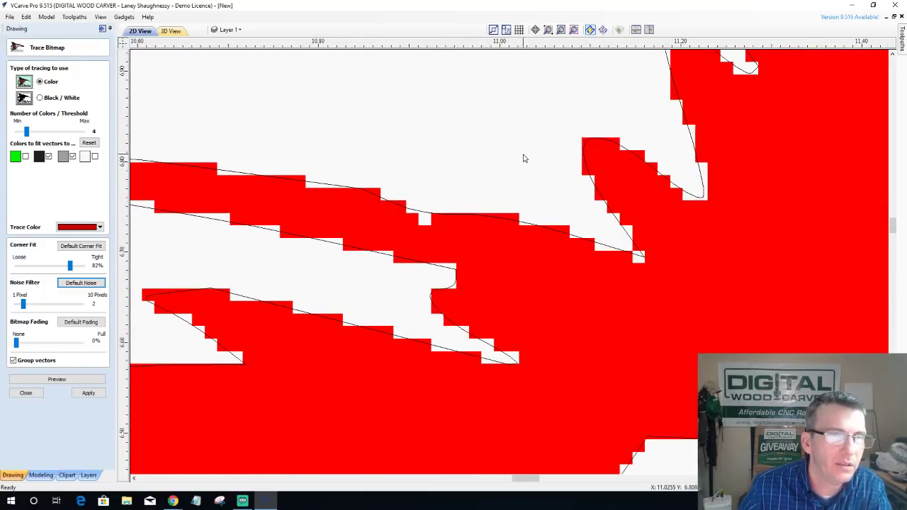
{"action": "scroll", "coordinate": [523, 158], "scroll_direction": "down", "scroll_amount": 3}
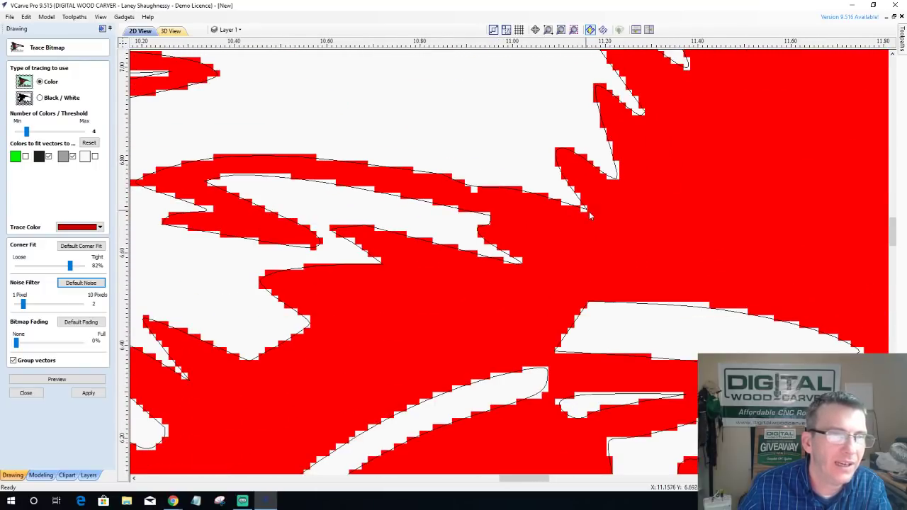
Step: Switch to Black/White tracing with a 1-pixel Noise Filter and preview the trace
{"action": "left_click", "coordinate": [40, 98]}
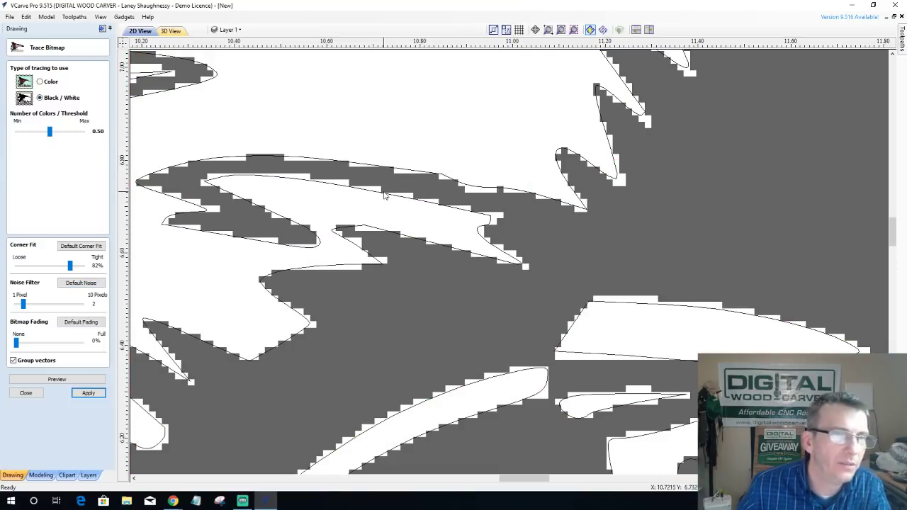
{"action": "scroll", "coordinate": [486, 283], "scroll_direction": "up", "scroll_amount": 2}
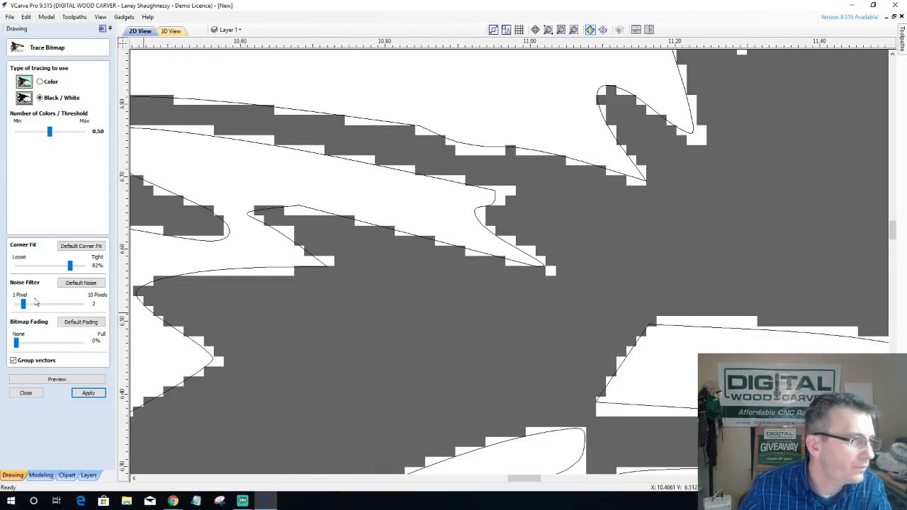
{"action": "left_click_drag", "start_coordinate": [22, 303], "coordinate": [3, 309]}
{"action": "left_click", "coordinate": [47, 380]}
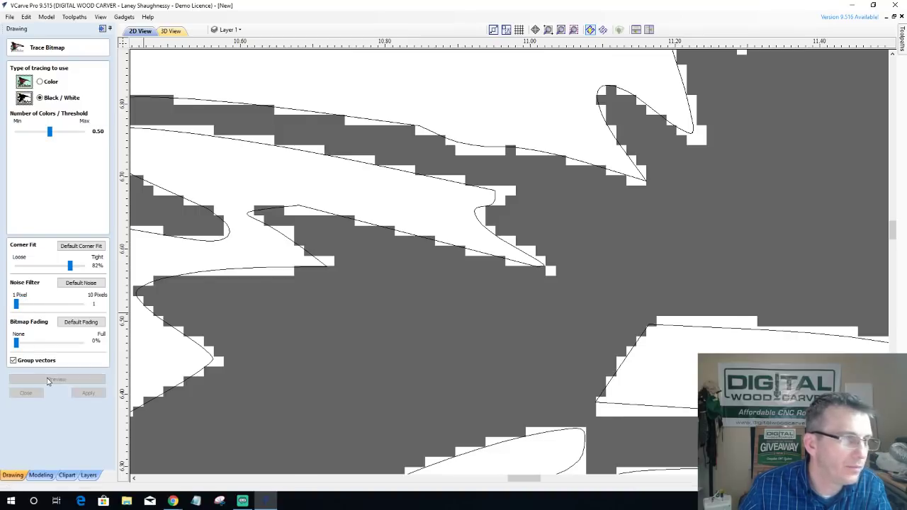
{"action": "scroll", "coordinate": [576, 284], "scroll_direction": "up", "scroll_amount": 2}
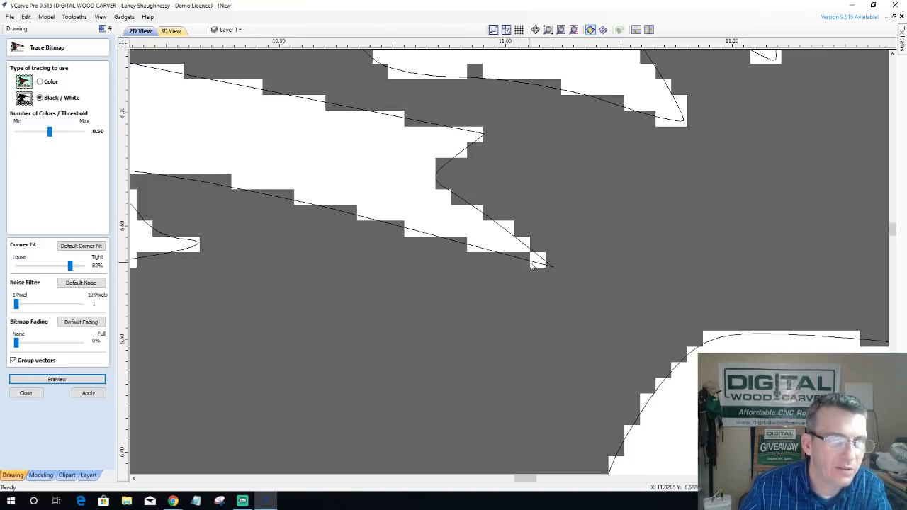
Step: Preview the trace with the Noise Filter raised to 10 and the corner fit adjusted
{"action": "left_click_drag", "start_coordinate": [20, 305], "coordinate": [84, 305]}
{"action": "left_click", "coordinate": [52, 382]}
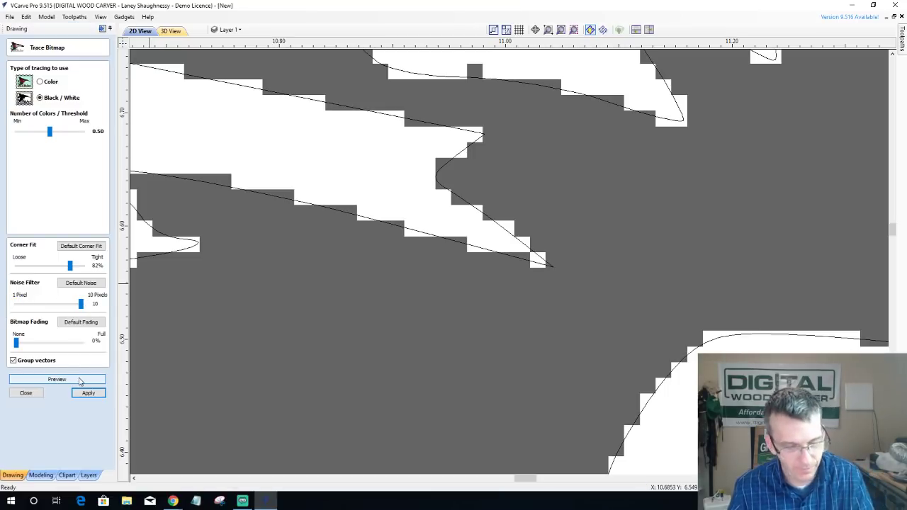
{"action": "left_click", "coordinate": [78, 381]}
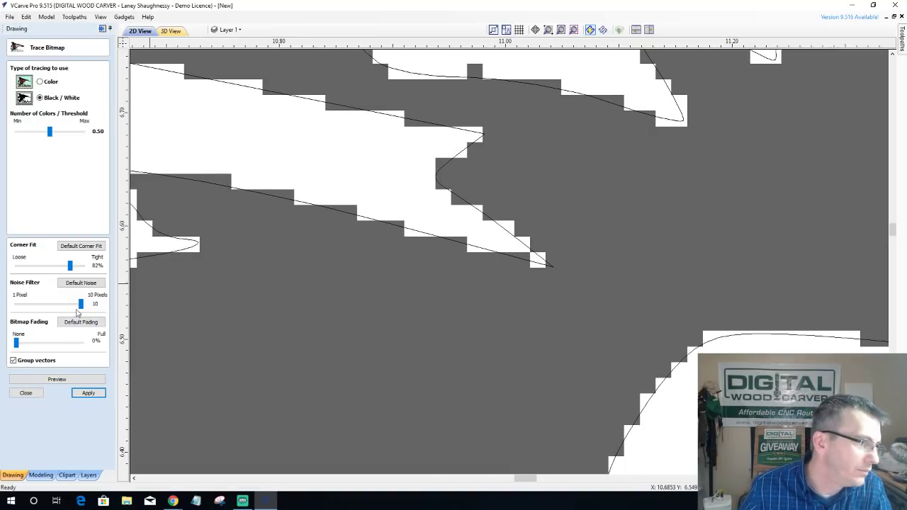
{"action": "mouse_move", "coordinate": [81, 304]}
{"action": "left_mouse_down"}
{"action": "mouse_move", "coordinate": [48, 304]}
{"action": "mouse_move", "coordinate": [88, 304]}
{"action": "left_mouse_up"}
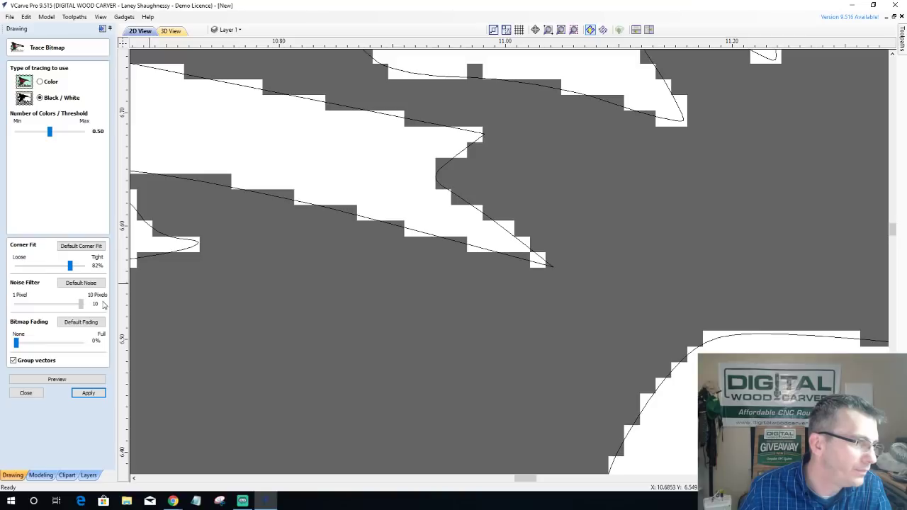
{"action": "left_click", "coordinate": [63, 379]}
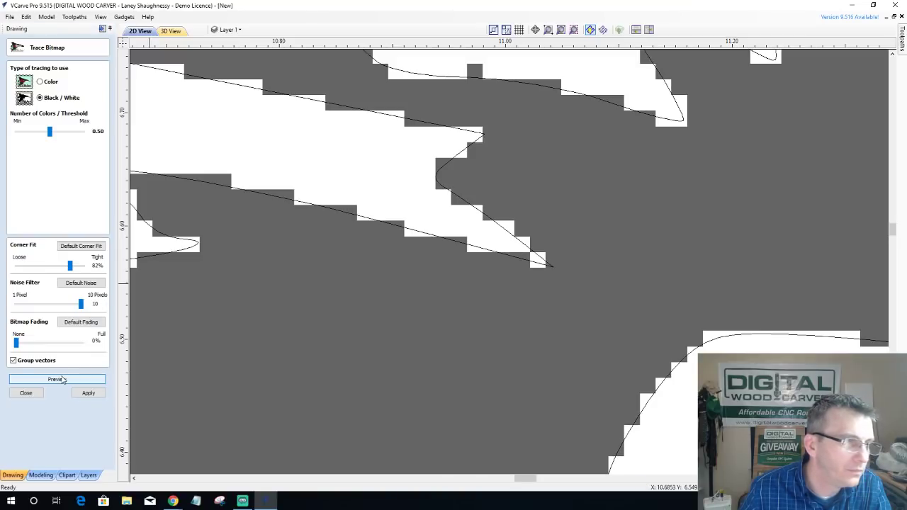
{"action": "left_click_drag", "start_coordinate": [70, 265], "coordinate": [70, 266]}
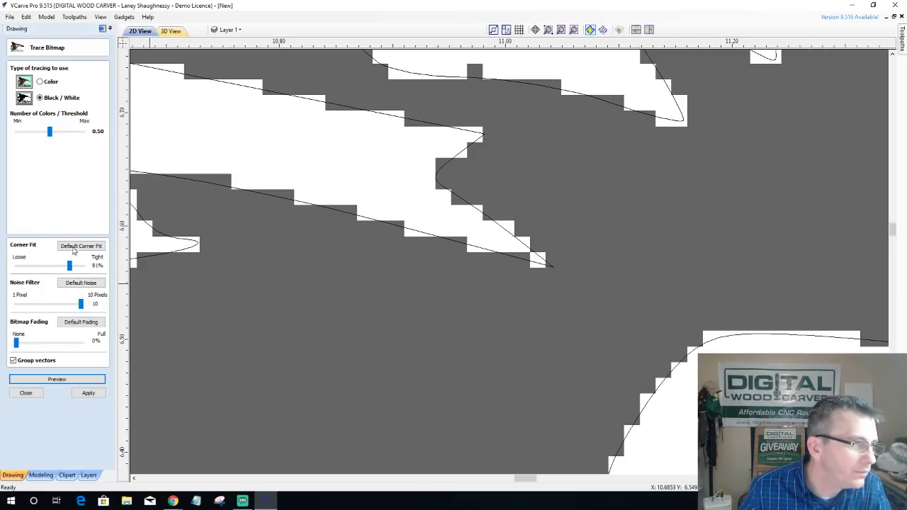
{"action": "left_click", "coordinate": [59, 378]}
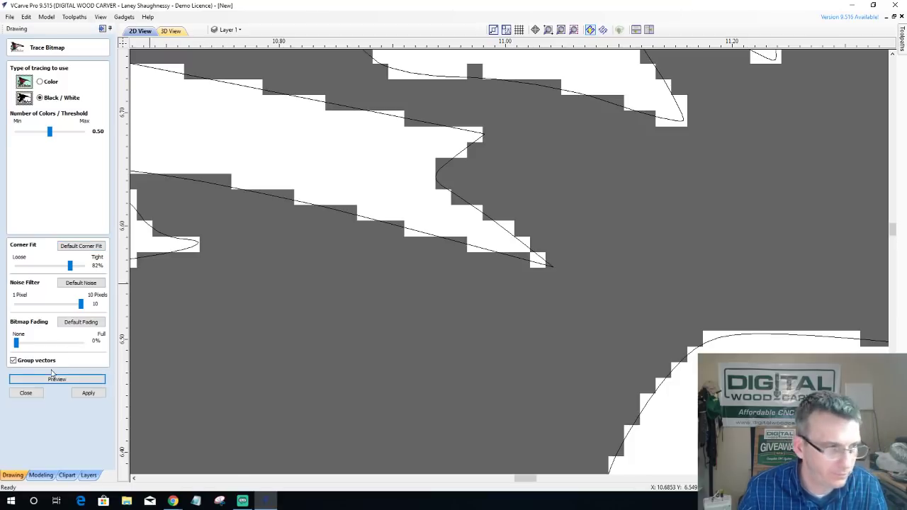
Step: Set the Noise Filter back to 1 pixel, then clear the preview and inspect the bare bitmap
{"action": "left_click_drag", "start_coordinate": [80, 303], "coordinate": [14, 304]}
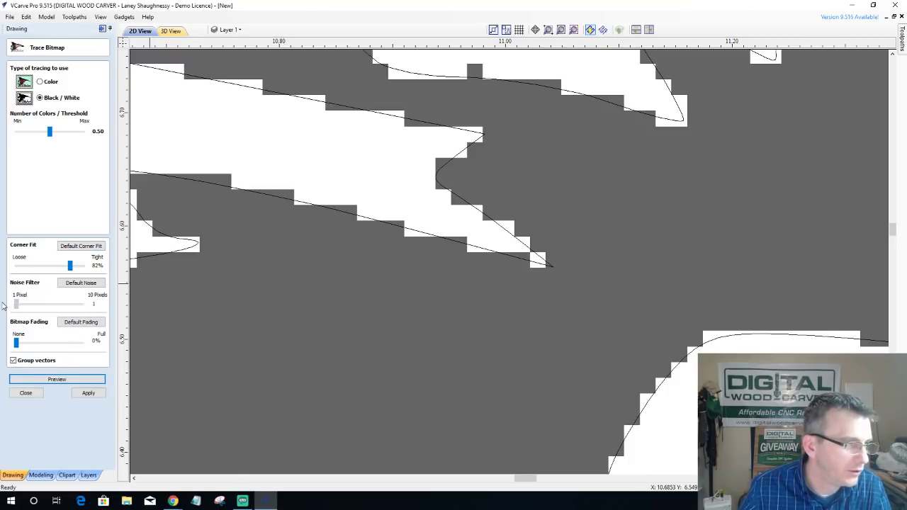
{"action": "left_click", "coordinate": [44, 381]}
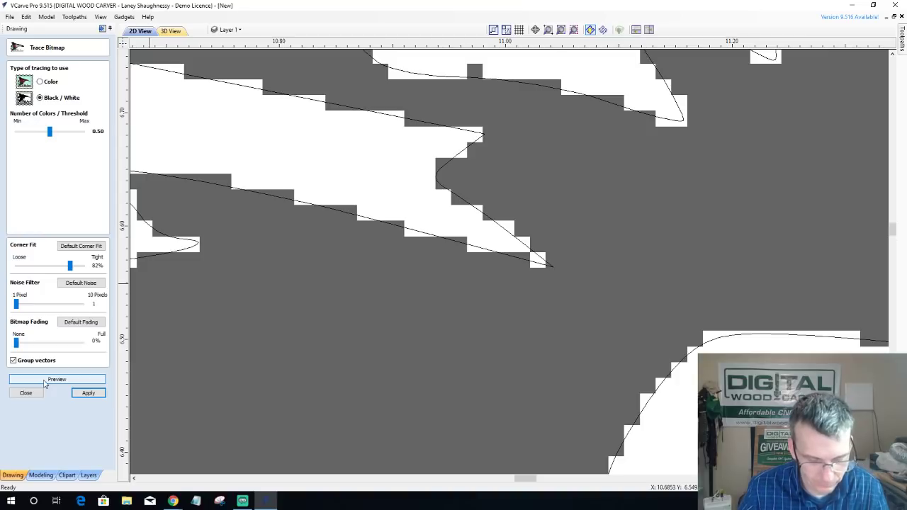
{"action": "left_click", "coordinate": [44, 381]}
{"action": "scroll", "coordinate": [491, 327], "scroll_direction": "down", "scroll_amount": 2}
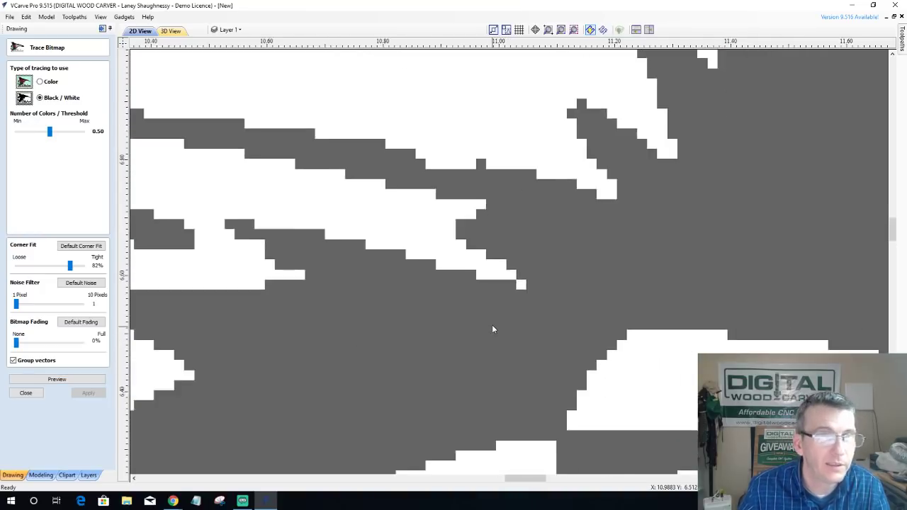
{"action": "scroll", "coordinate": [492, 324], "scroll_direction": "down", "scroll_amount": 2}
{"action": "scroll", "coordinate": [496, 260], "scroll_direction": "up", "scroll_amount": 1}
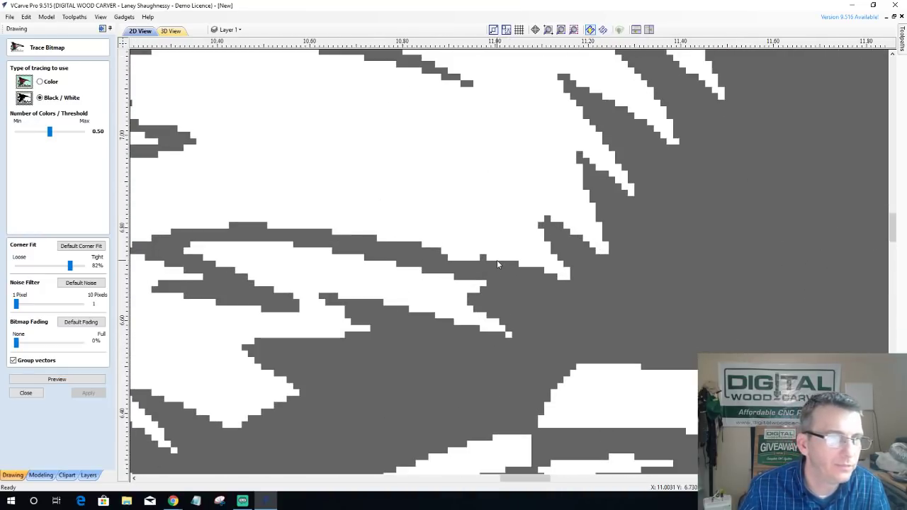
{"action": "scroll", "coordinate": [496, 260], "scroll_direction": "down", "scroll_amount": 2}
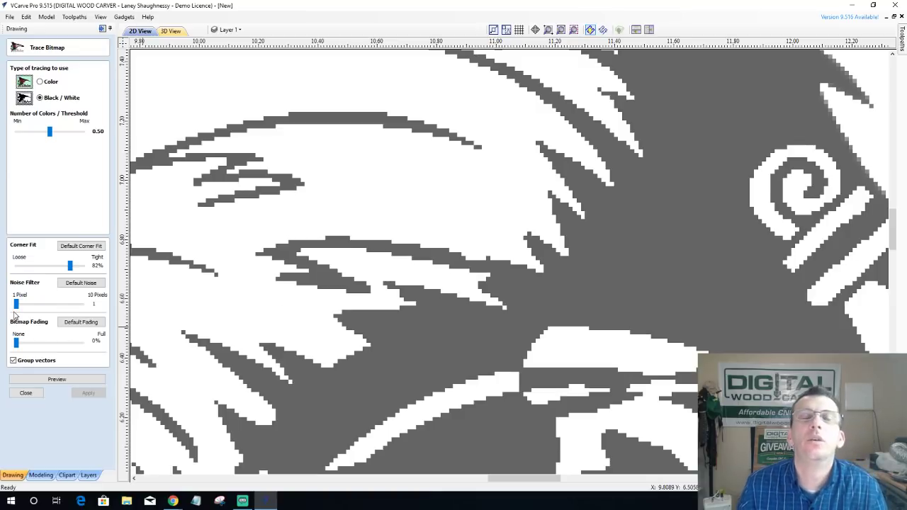
{"action": "scroll", "coordinate": [648, 204], "scroll_direction": "up", "scroll_amount": 1}
{"action": "scroll", "coordinate": [649, 204], "scroll_direction": "up", "scroll_amount": 2}
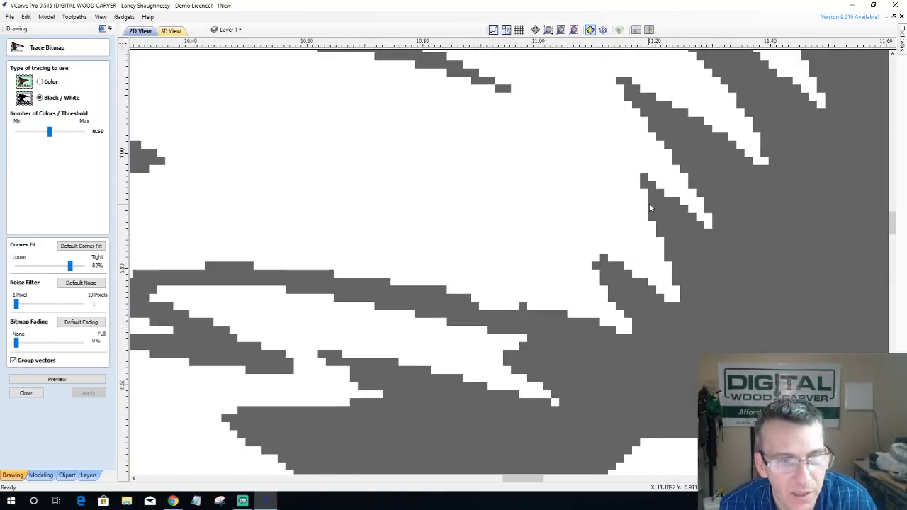
{"action": "scroll", "coordinate": [724, 283], "scroll_direction": "up", "scroll_amount": 2}
{"action": "scroll", "coordinate": [729, 273], "scroll_direction": "up", "scroll_amount": 4}
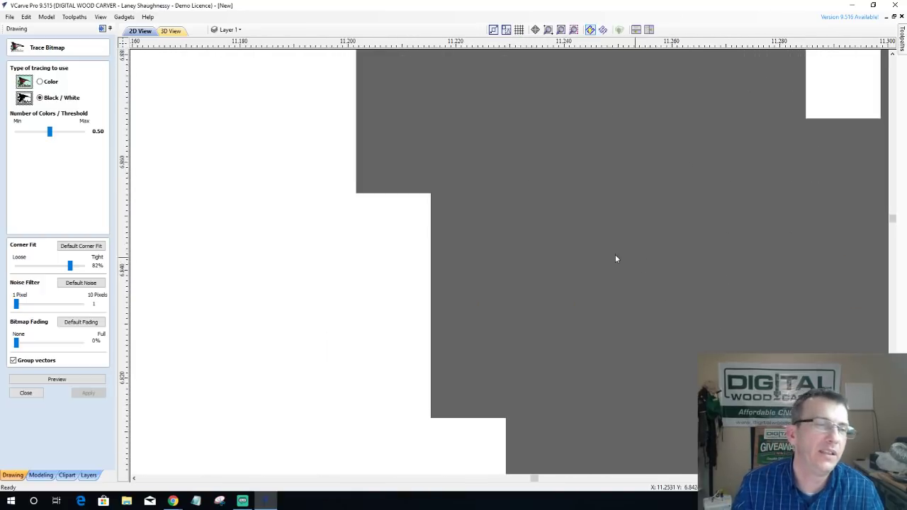
{"action": "scroll", "coordinate": [614, 255], "scroll_direction": "up", "scroll_amount": 2}
{"action": "scroll", "coordinate": [586, 255], "scroll_direction": "down", "scroll_amount": 2}
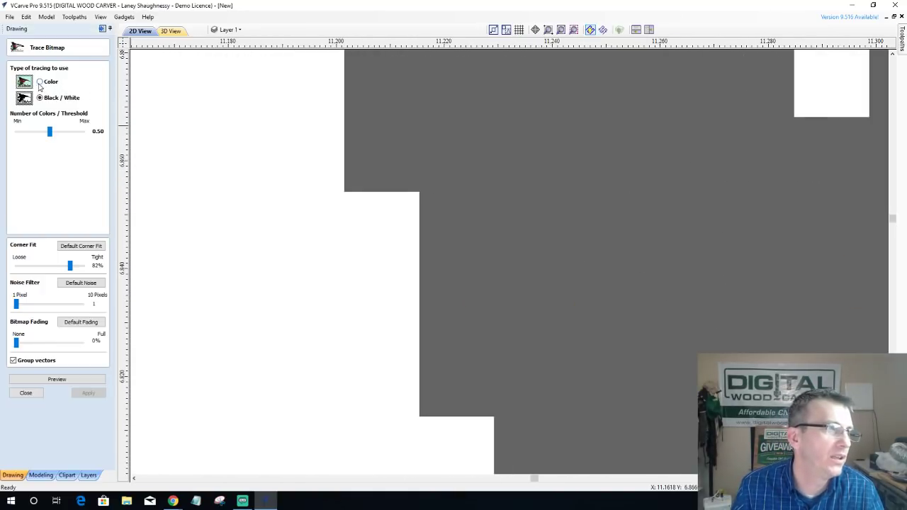
Step: Switch to Color tracing and uncheck the black and grey swatches
{"action": "left_click", "coordinate": [39, 81]}
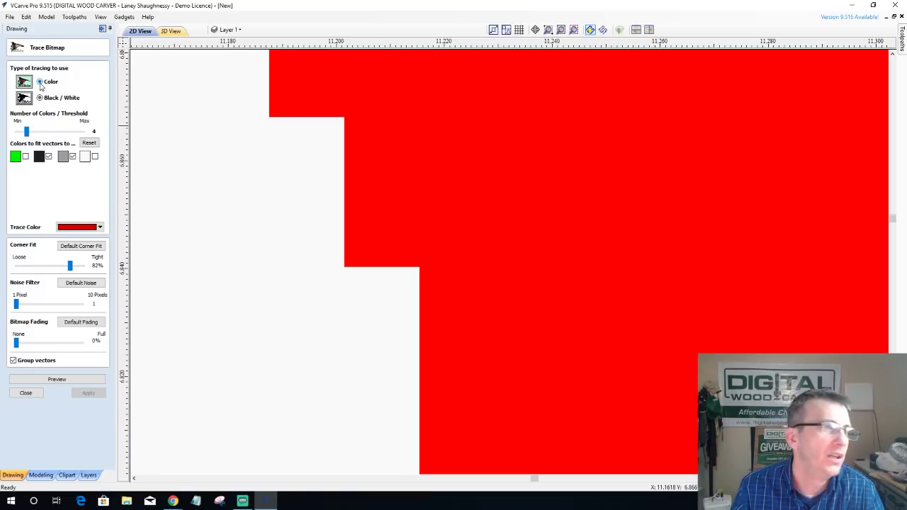
{"action": "left_click", "coordinate": [48, 156]}
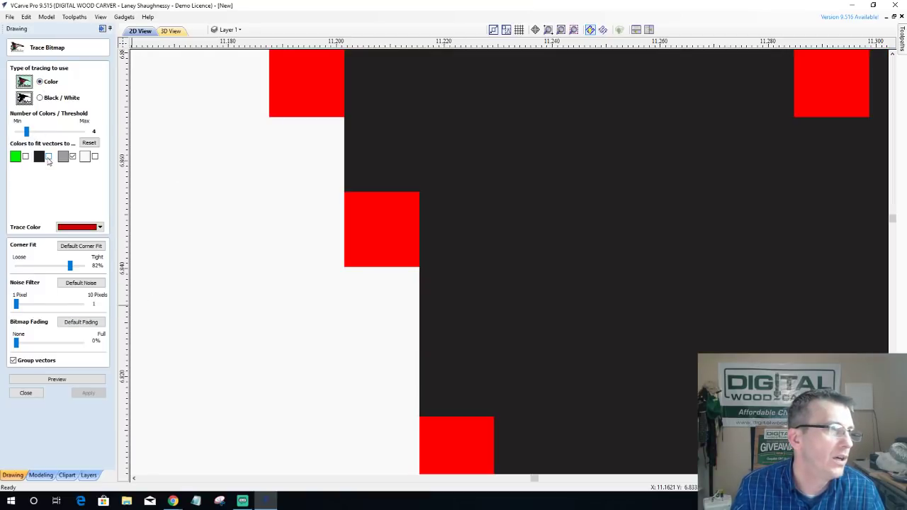
{"action": "left_click", "coordinate": [72, 156]}
{"action": "scroll", "coordinate": [472, 219], "scroll_direction": "down", "scroll_amount": 3}
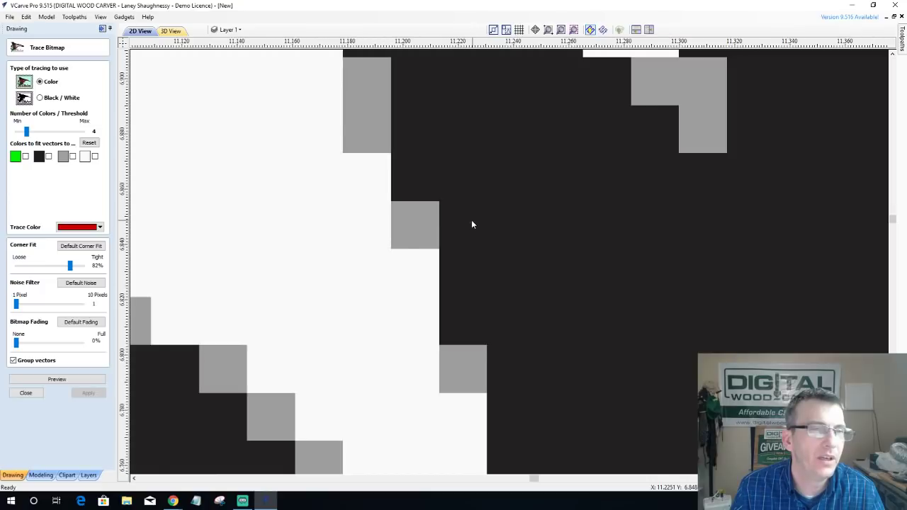
{"action": "scroll", "coordinate": [432, 218], "scroll_direction": "up", "scroll_amount": 5}
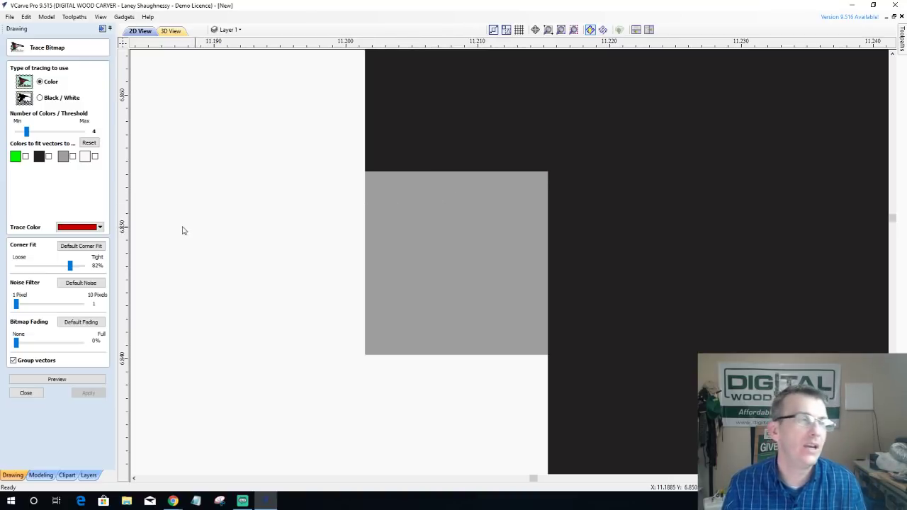
Step: Set the Noise Filter to 8, dismiss the no-colours warning, and recheck black and grey
{"action": "left_click_drag", "start_coordinate": [16, 305], "coordinate": [68, 304]}
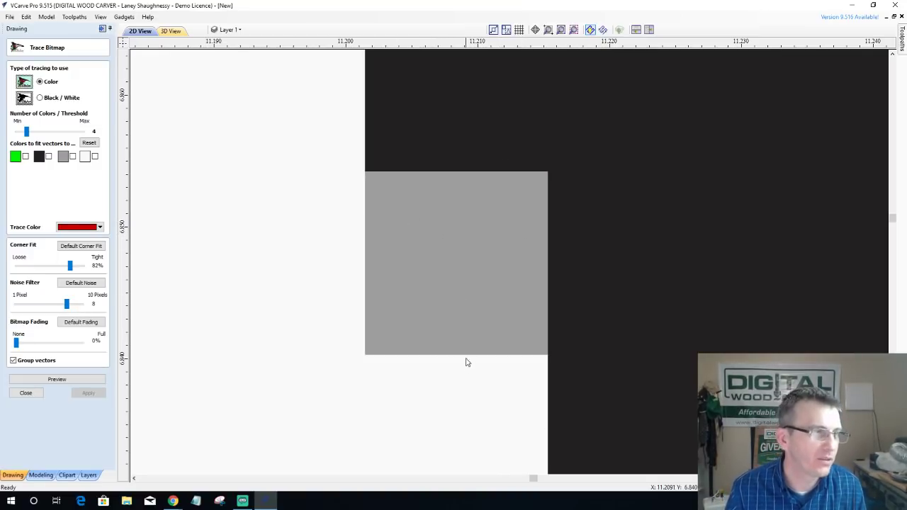
{"action": "left_click", "coordinate": [70, 380]}
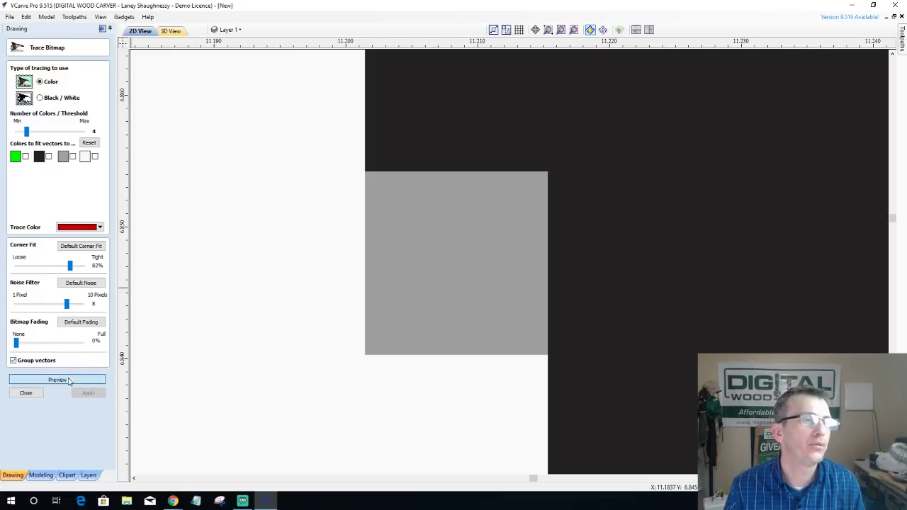
{"action": "left_click", "coordinate": [453, 267]}
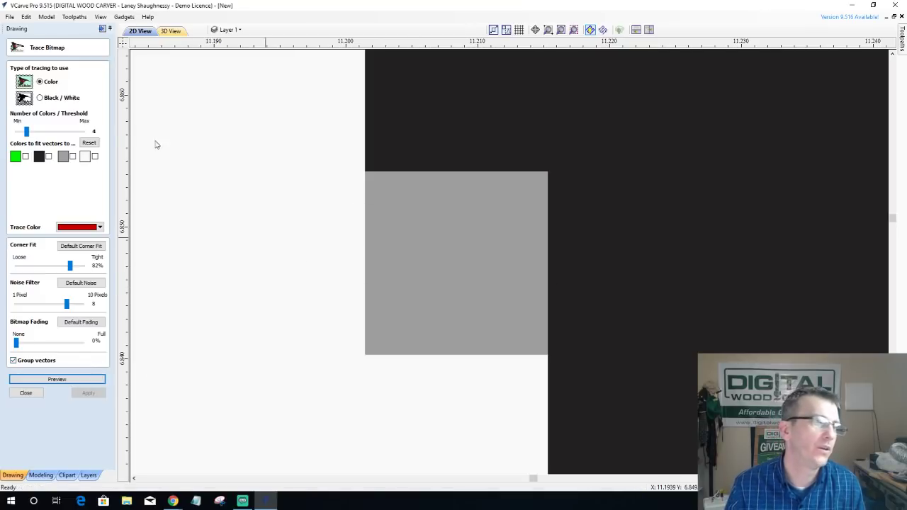
{"action": "left_click", "coordinate": [49, 157]}
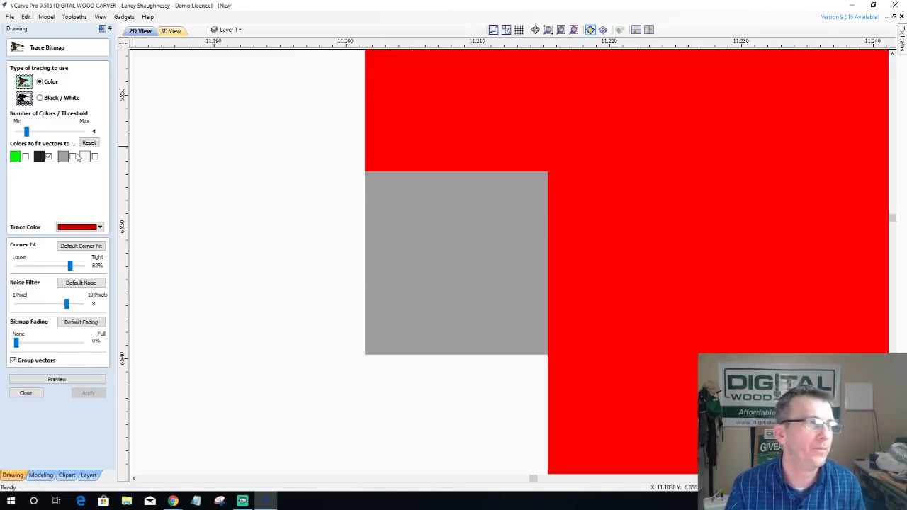
{"action": "left_click", "coordinate": [75, 156]}
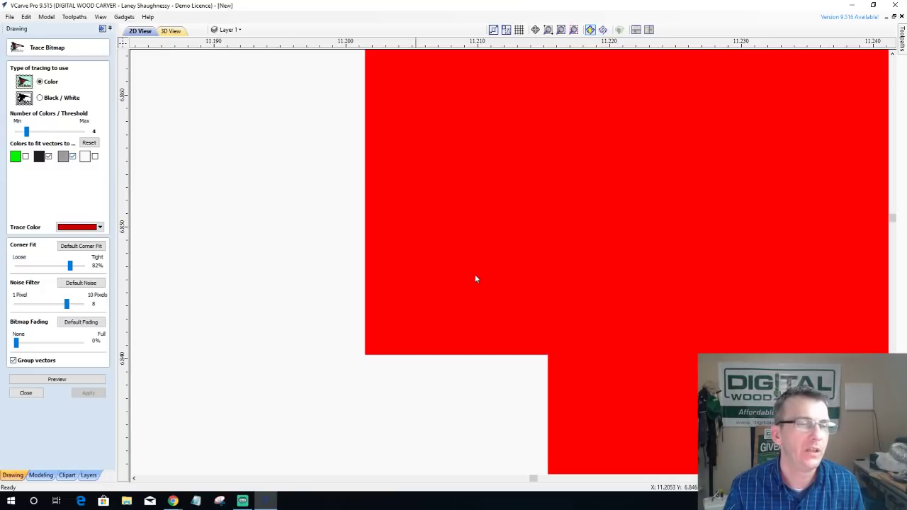
{"action": "scroll", "coordinate": [475, 278], "scroll_direction": "down", "scroll_amount": 2}
Step: Switch back to Black/White and preview the noise-filter-8 trace, zooming to inspect the curves
{"action": "left_click", "coordinate": [41, 99]}
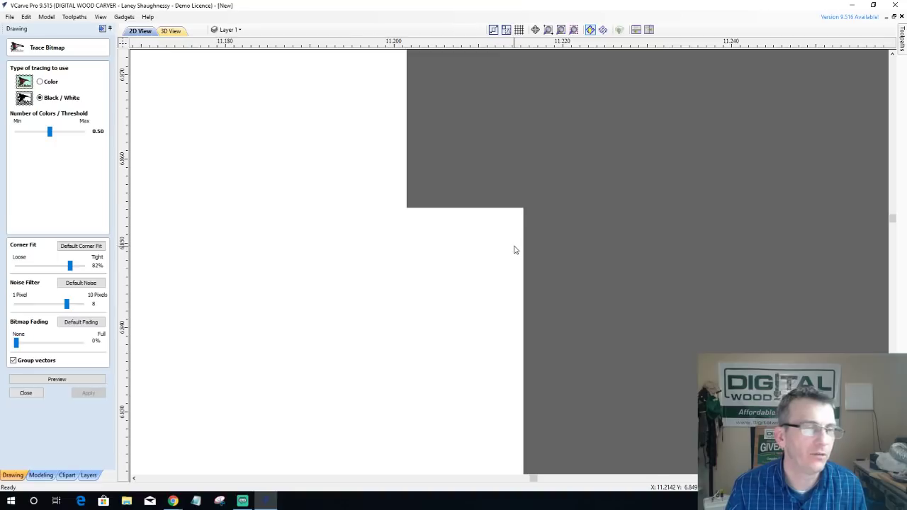
{"action": "scroll", "coordinate": [514, 247], "scroll_direction": "down", "scroll_amount": 4}
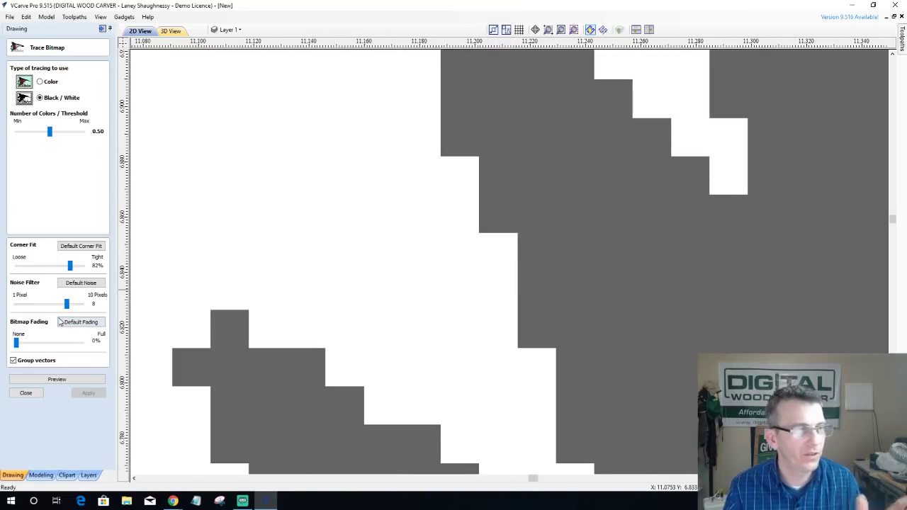
{"action": "left_click", "coordinate": [60, 379]}
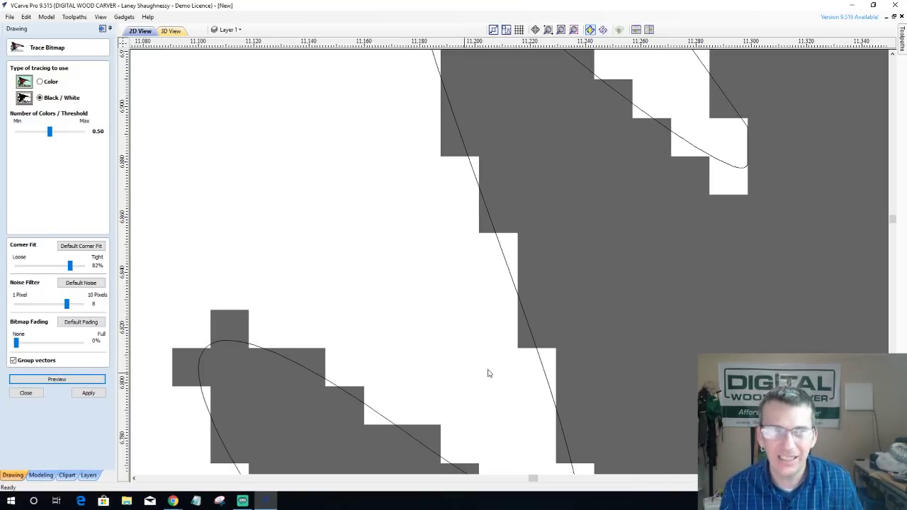
{"action": "scroll", "coordinate": [601, 366], "scroll_direction": "down", "scroll_amount": 2}
{"action": "scroll", "coordinate": [571, 354], "scroll_direction": "down", "scroll_amount": 6}
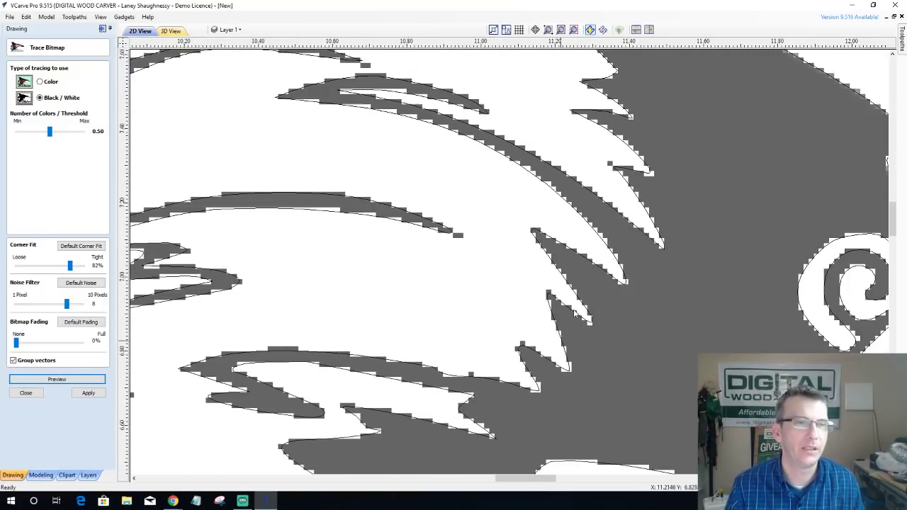
{"action": "scroll", "coordinate": [571, 354], "scroll_direction": "up", "scroll_amount": 2}
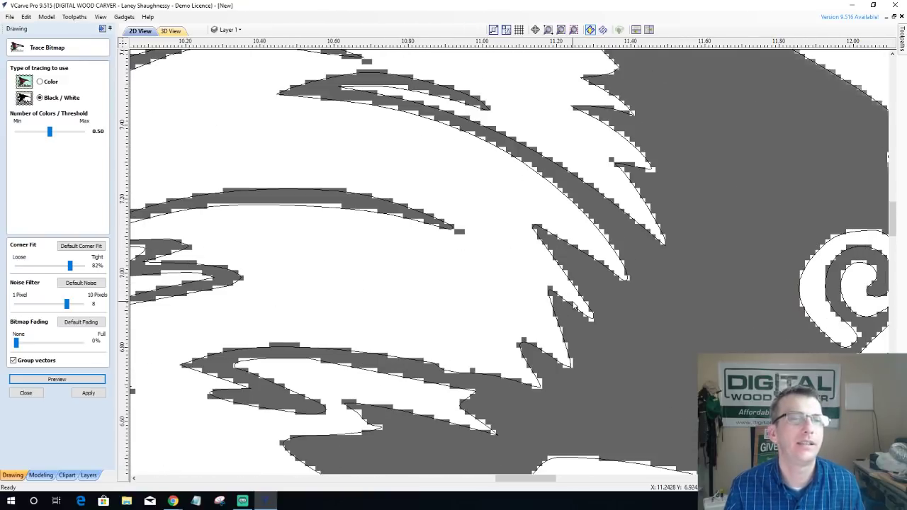
{"action": "scroll", "coordinate": [606, 163], "scroll_direction": "up", "scroll_amount": 3}
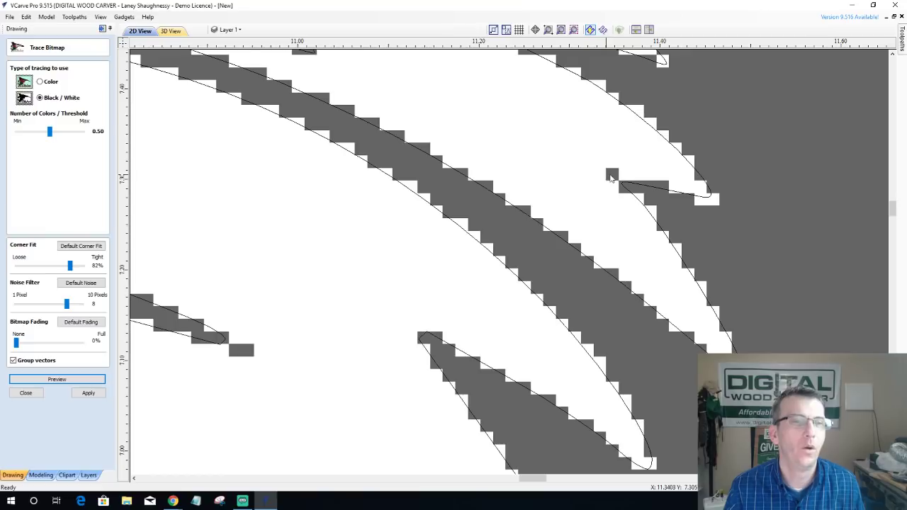
{"action": "scroll", "coordinate": [613, 175], "scroll_direction": "up", "scroll_amount": 2}
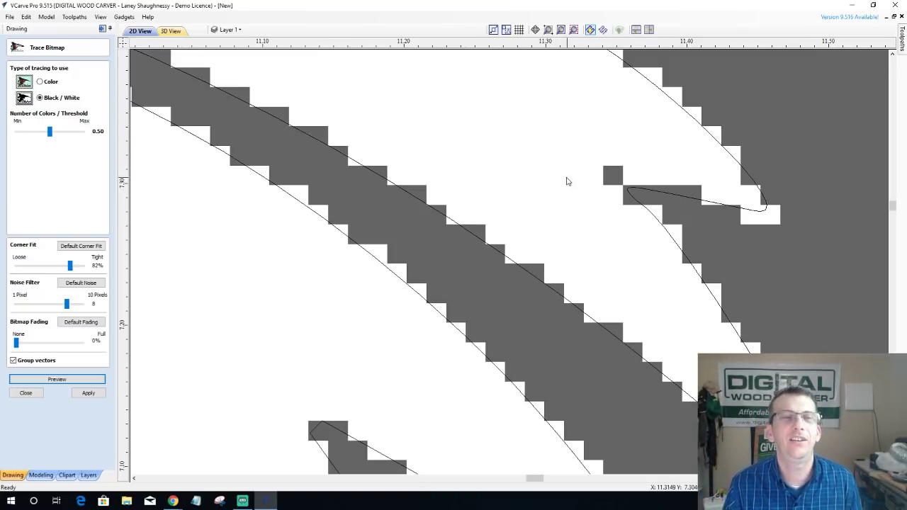
{"action": "scroll", "coordinate": [588, 204], "scroll_direction": "down", "scroll_amount": 8}
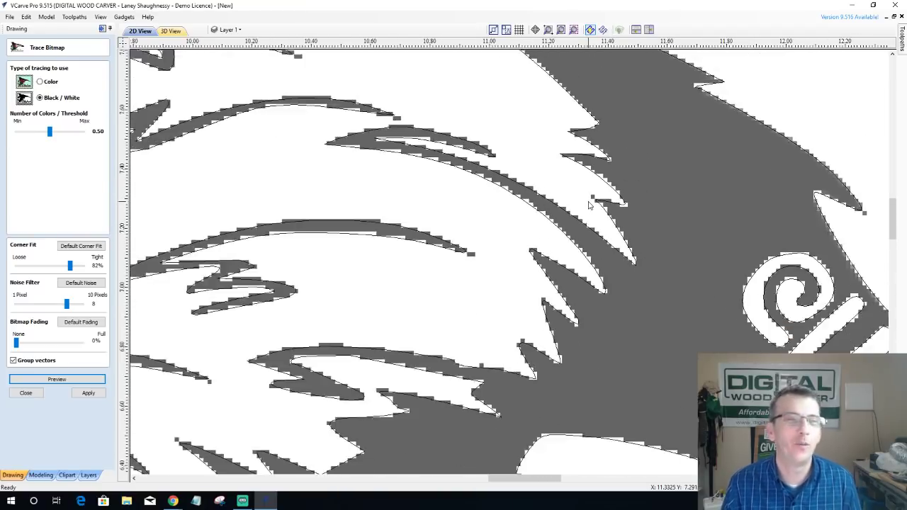
{"action": "scroll", "coordinate": [588, 204], "scroll_direction": "down", "scroll_amount": 1}
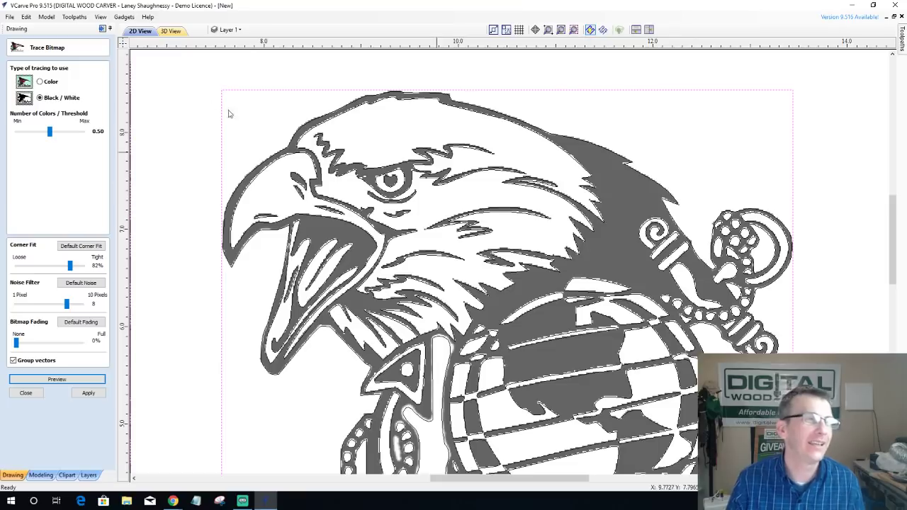
{"action": "scroll", "coordinate": [226, 114], "scroll_direction": "down", "scroll_amount": 1}
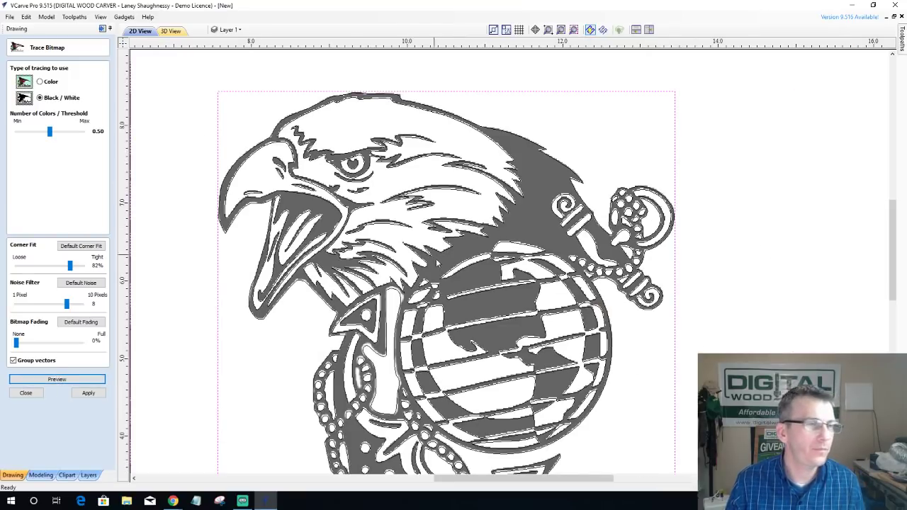
{"action": "scroll", "coordinate": [365, 223], "scroll_direction": "up", "scroll_amount": 1}
{"action": "scroll", "coordinate": [365, 224], "scroll_direction": "up", "scroll_amount": 1}
{"action": "scroll", "coordinate": [365, 224], "scroll_direction": "up", "scroll_amount": 1}
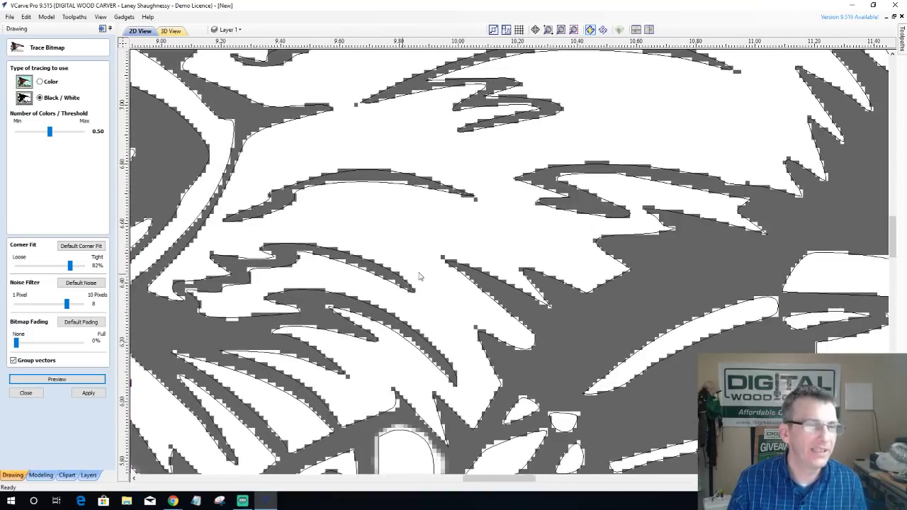
{"action": "scroll", "coordinate": [421, 275], "scroll_direction": "up", "scroll_amount": 1}
Step: Select a tiny stray speck, drop the Noise Filter to 1 pixel, and clear the preview
{"action": "left_click_drag", "start_coordinate": [454, 218], "coordinate": [497, 256]}
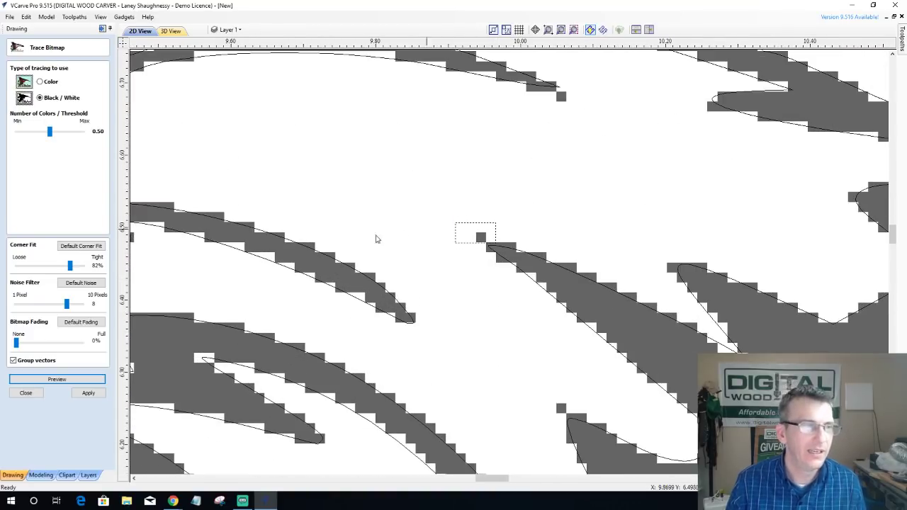
{"action": "left_click_drag", "start_coordinate": [67, 303], "coordinate": [2, 293]}
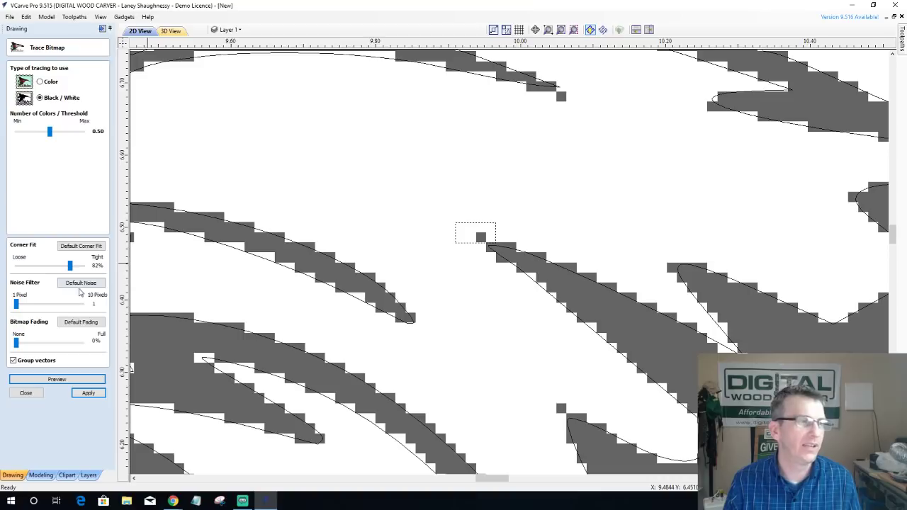
{"action": "left_click", "coordinate": [77, 393]}
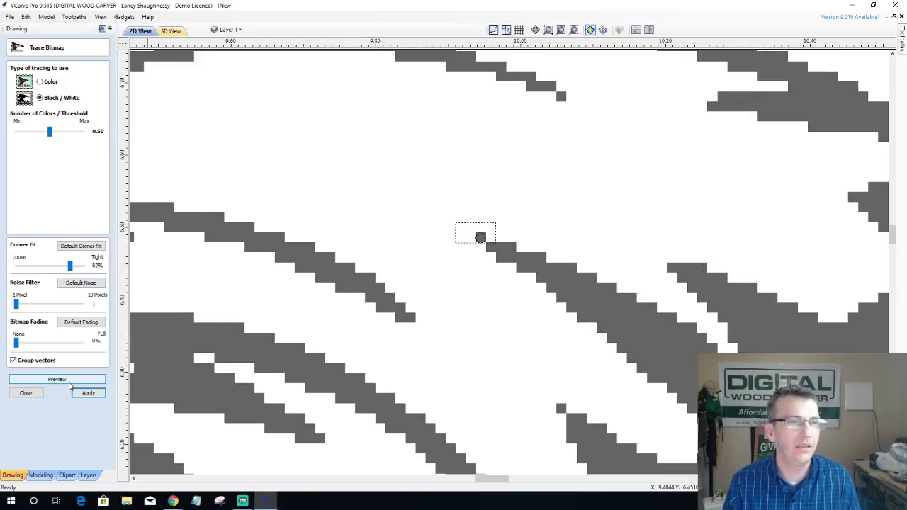
{"action": "scroll", "coordinate": [468, 241], "scroll_direction": "up", "scroll_amount": 5}
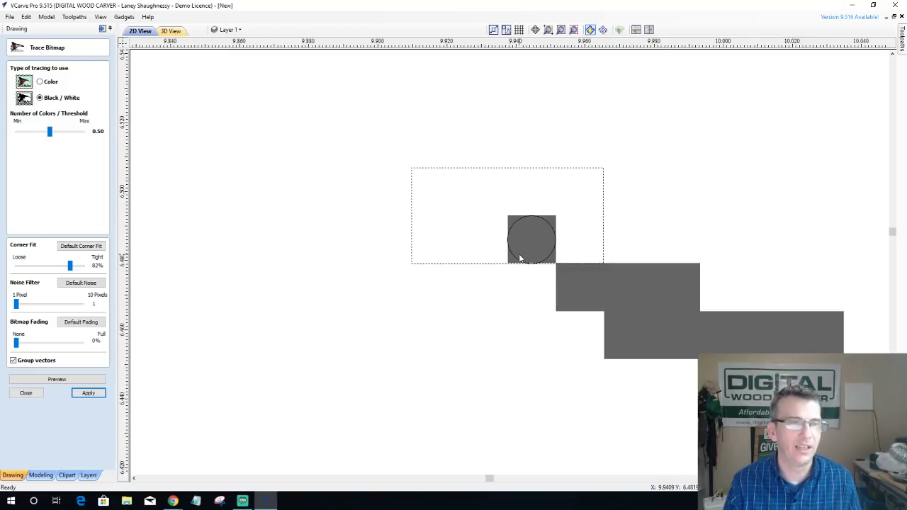
{"action": "scroll", "coordinate": [515, 258], "scroll_direction": "down", "scroll_amount": 8}
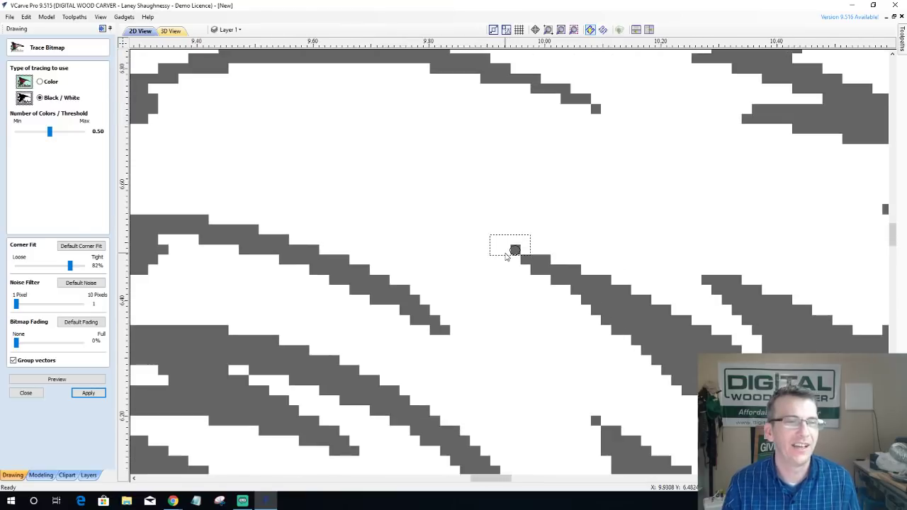
Step: Preview the trace on a small marked patch, then mark the eagle's head as the trace area
{"action": "left_click_drag", "start_coordinate": [482, 112], "coordinate": [594, 182]}
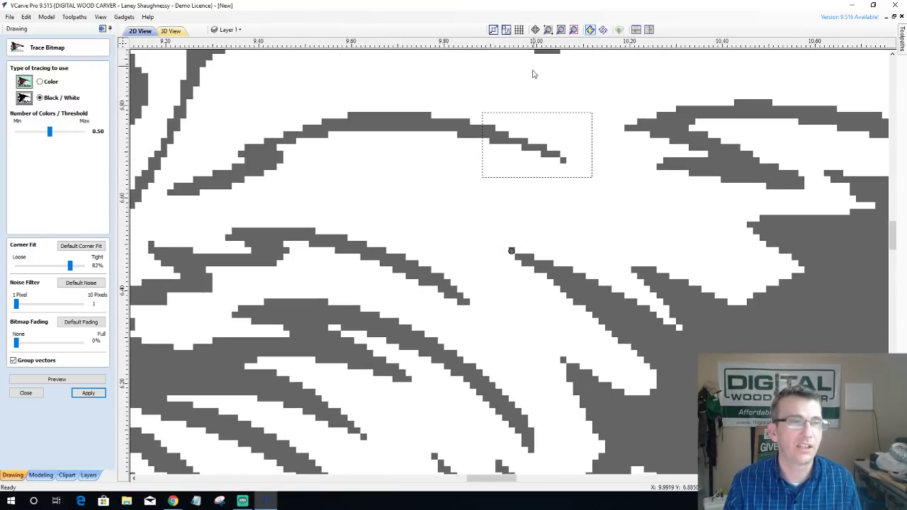
{"action": "scroll", "coordinate": [530, 82], "scroll_direction": "up", "scroll_amount": 2}
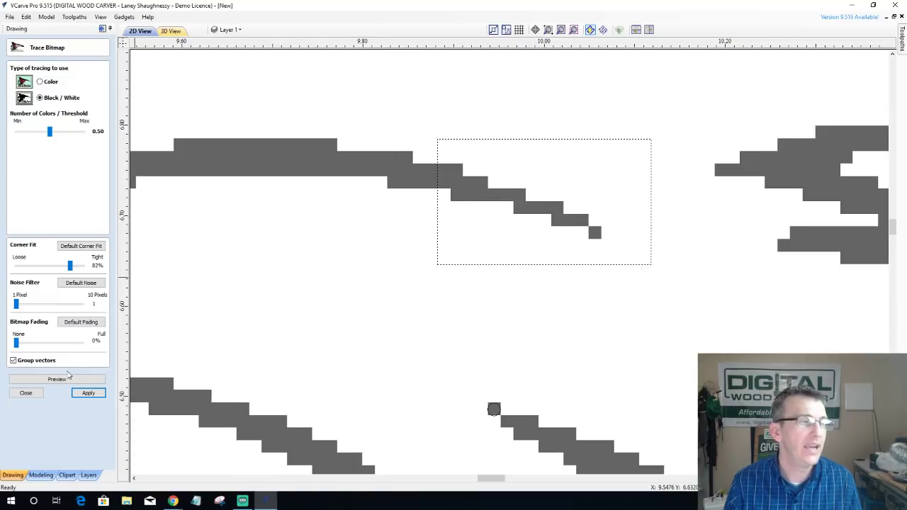
{"action": "left_click", "coordinate": [62, 377]}
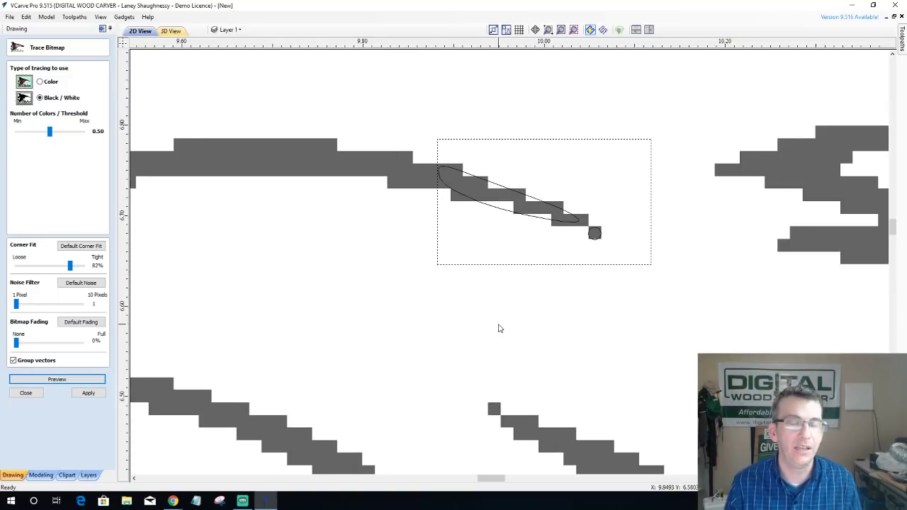
{"action": "scroll", "coordinate": [497, 323], "scroll_direction": "down", "scroll_amount": 6}
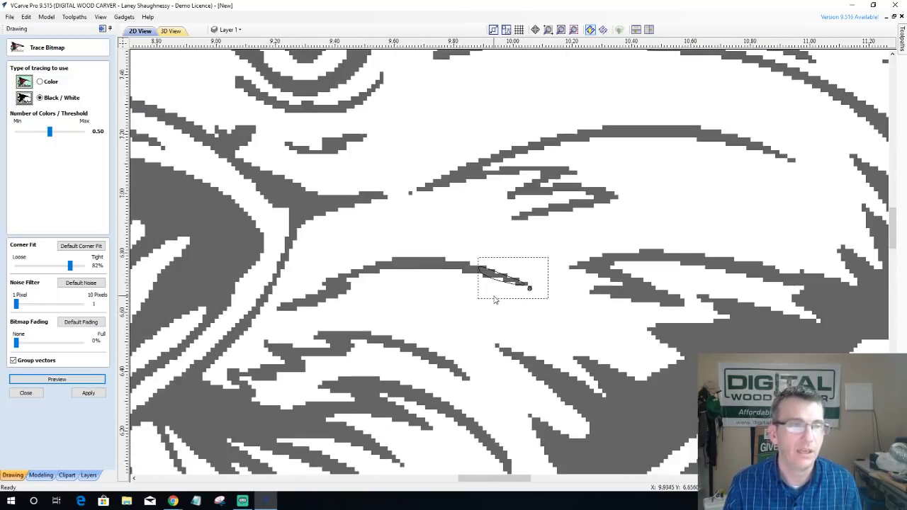
{"action": "scroll", "coordinate": [494, 298], "scroll_direction": "down", "scroll_amount": 2}
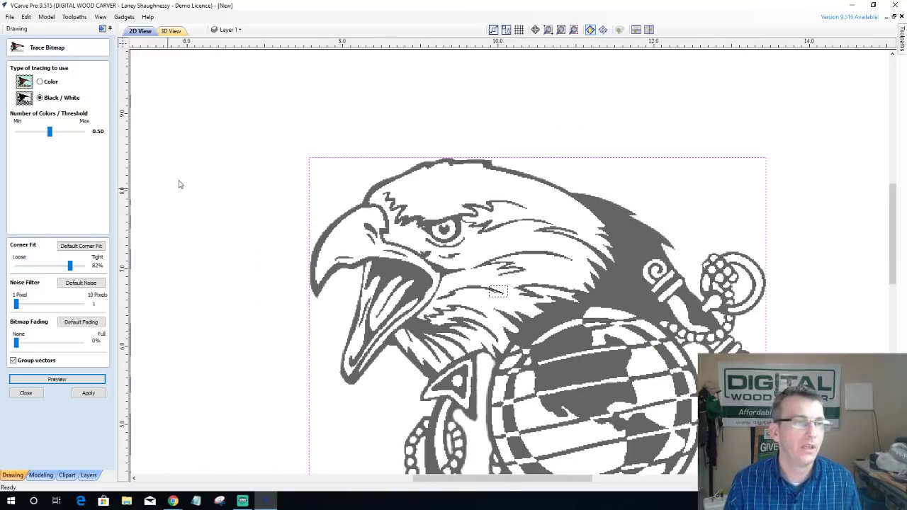
{"action": "mouse_move", "coordinate": [211, 112]}
{"action": "left_mouse_down"}
{"action": "mouse_move", "coordinate": [421, 255]}
{"action": "mouse_move", "coordinate": [628, 334]}
{"action": "mouse_move", "coordinate": [628, 391]}
{"action": "mouse_move", "coordinate": [618, 396]}
{"action": "left_mouse_up"}
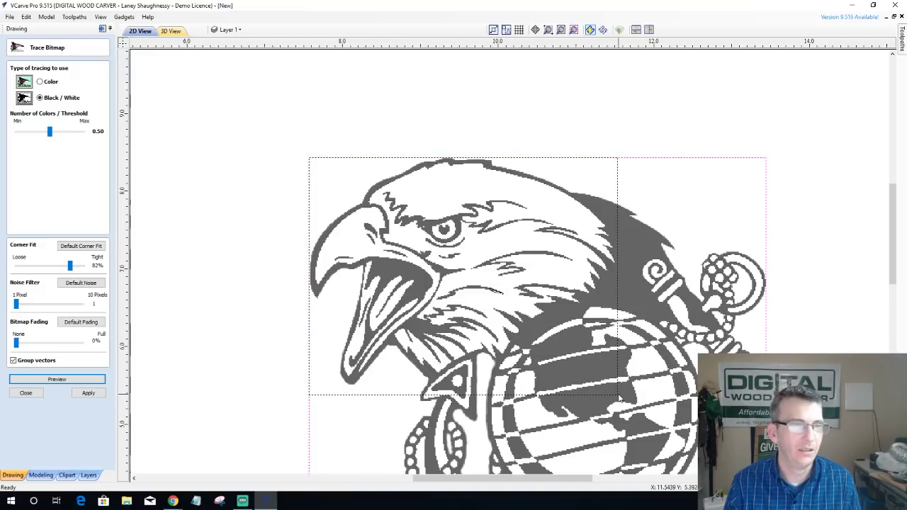
Step: Preview the eagle-head trace, zoom in to inspect it, then apply it as vectors
{"action": "left_click", "coordinate": [58, 381]}
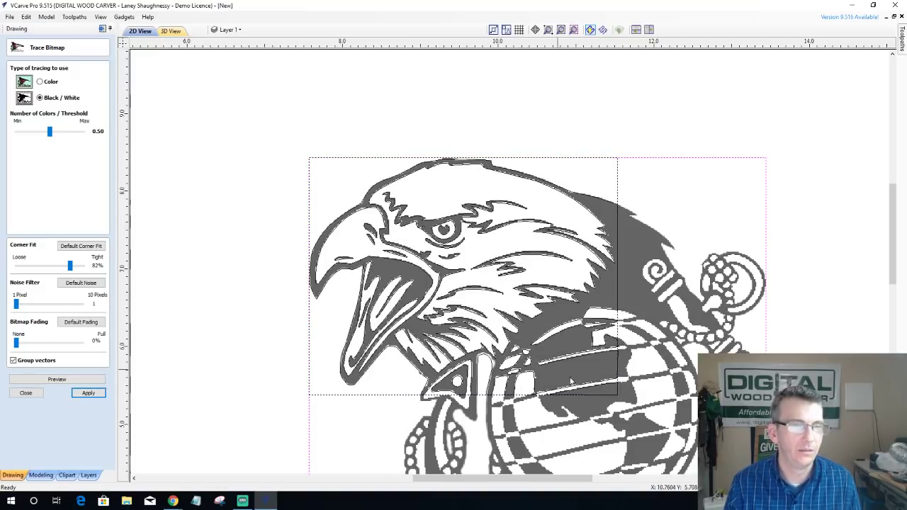
{"action": "scroll", "coordinate": [573, 383], "scroll_direction": "up", "scroll_amount": 2}
{"action": "scroll", "coordinate": [577, 384], "scroll_direction": "down", "scroll_amount": 1}
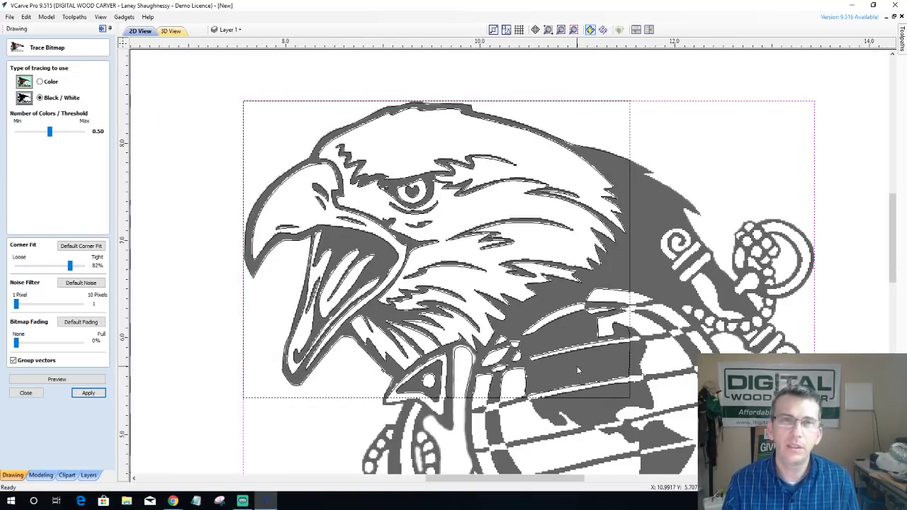
{"action": "scroll", "coordinate": [622, 290], "scroll_direction": "down", "scroll_amount": 2}
{"action": "scroll", "coordinate": [570, 409], "scroll_direction": "up", "scroll_amount": 1}
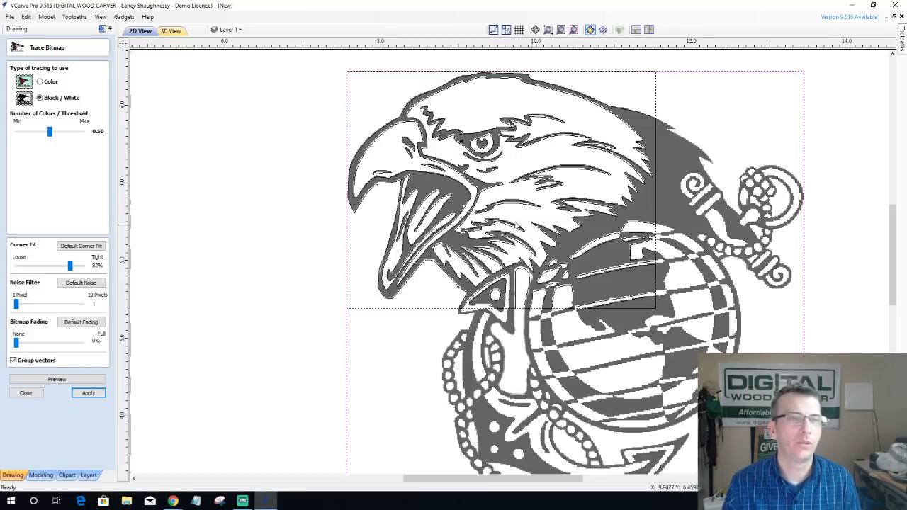
{"action": "left_click", "coordinate": [88, 392]}
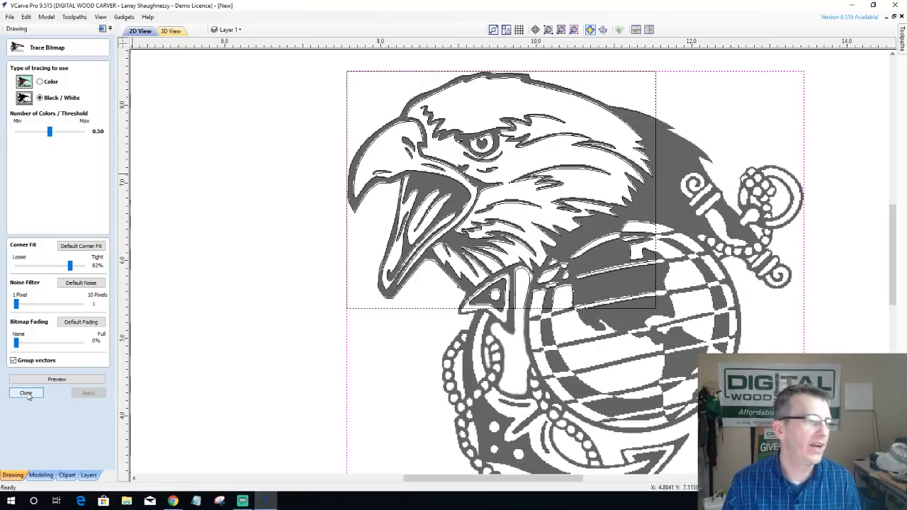
Step: Close the Trace Bitmap form and hide the Bitmap Layer to show only the vectors
{"action": "left_click", "coordinate": [26, 393]}
{"action": "left_click", "coordinate": [239, 32]}
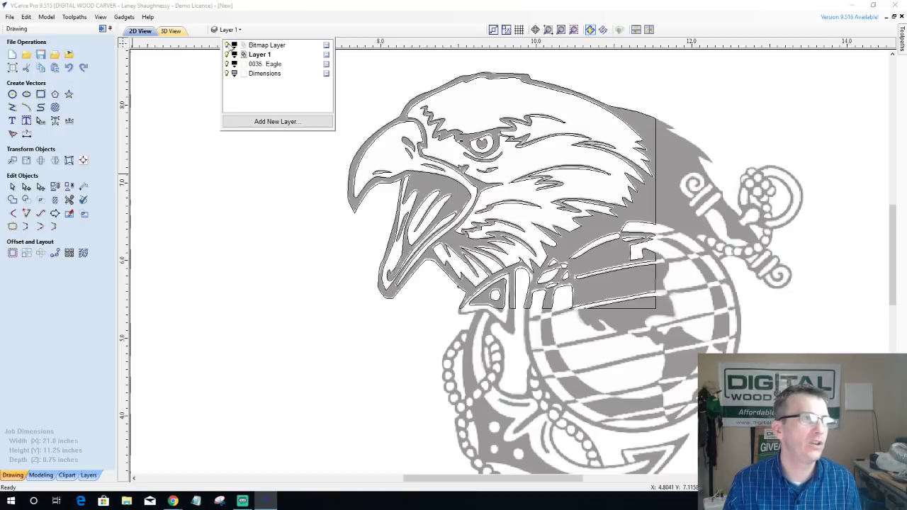
{"action": "left_click", "coordinate": [227, 44]}
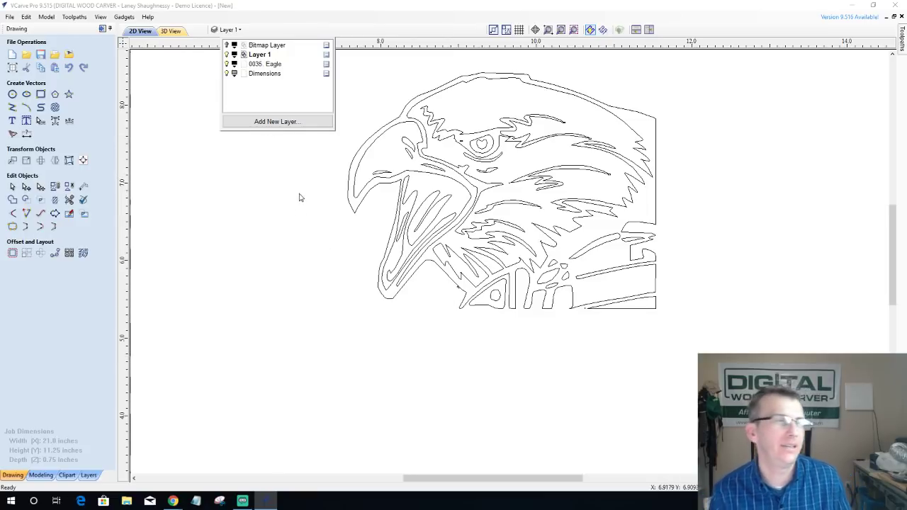
Step: Box-select all the traced eagle-head vectors and delete them
{"action": "scroll", "coordinate": [354, 268], "scroll_direction": "down", "scroll_amount": 2}
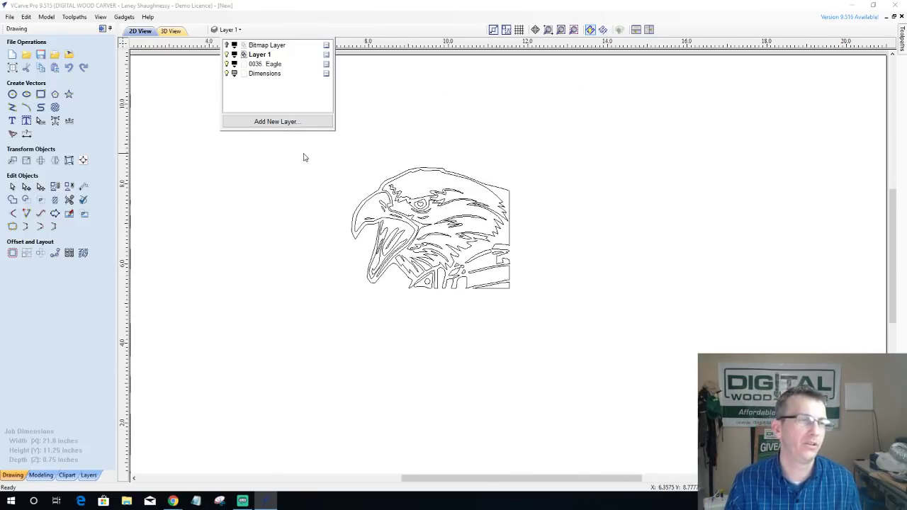
{"action": "left_click_drag", "start_coordinate": [304, 155], "coordinate": [587, 341]}
{"action": "key", "text": "Delete"}
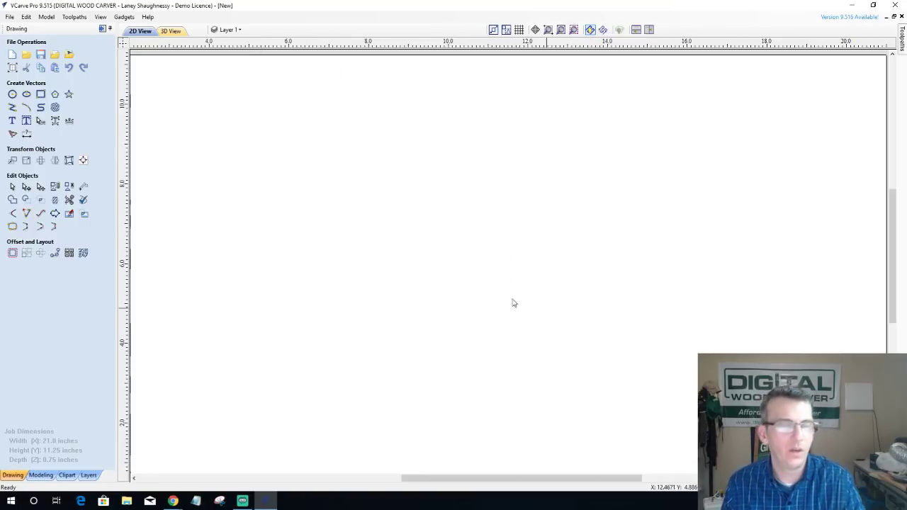
Step: Reopen Trace Bitmap and make the Bitmap Layer visible again
{"action": "left_click", "coordinate": [13, 134]}
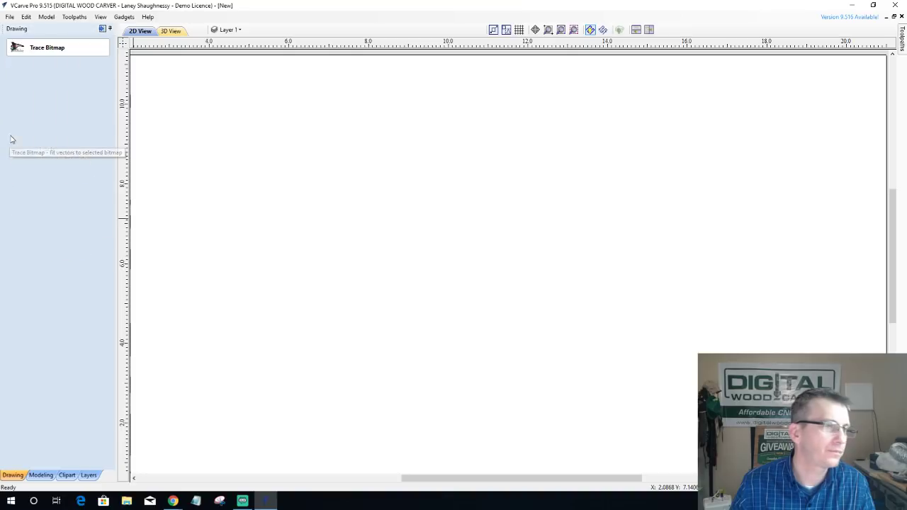
{"action": "scroll", "coordinate": [347, 239], "scroll_direction": "down", "scroll_amount": 4}
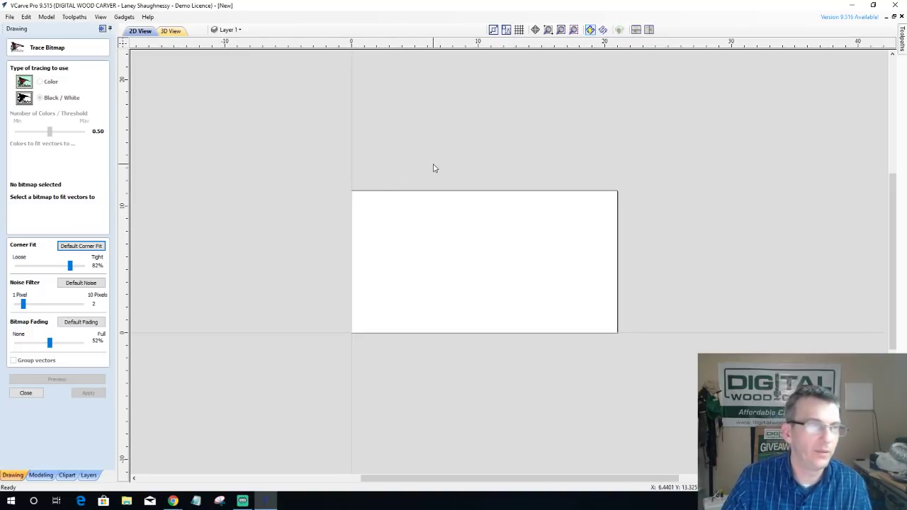
{"action": "left_click", "coordinate": [228, 30]}
{"action": "left_click", "coordinate": [231, 45]}
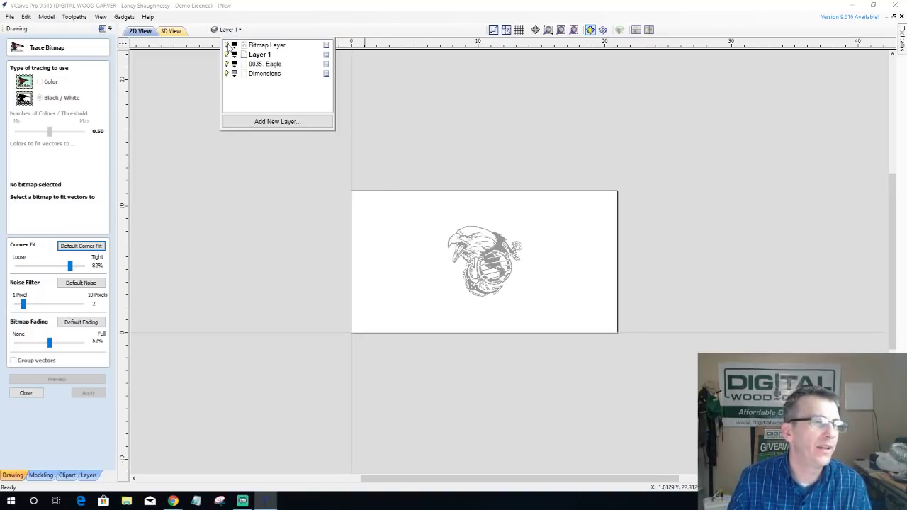
{"action": "scroll", "coordinate": [422, 286], "scroll_direction": "up", "scroll_amount": 3}
{"action": "left_click", "coordinate": [527, 246]}
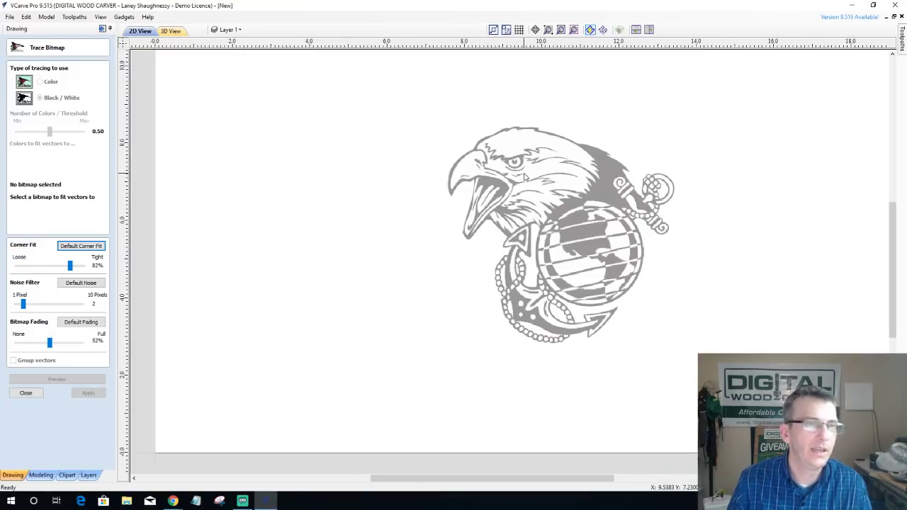
Step: Delete the eagle bitmap and close the tracing form
{"action": "left_click", "coordinate": [523, 177]}
{"action": "key", "text": "Delete"}
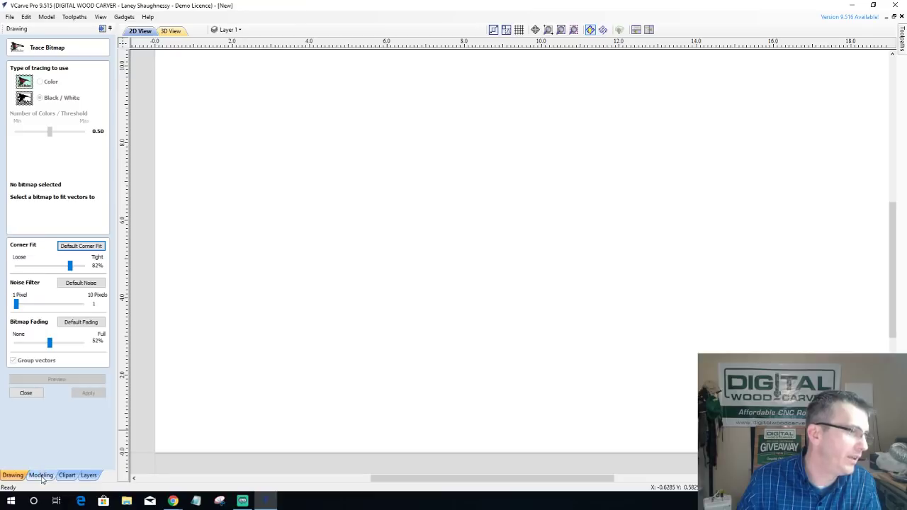
{"action": "left_click", "coordinate": [29, 393]}
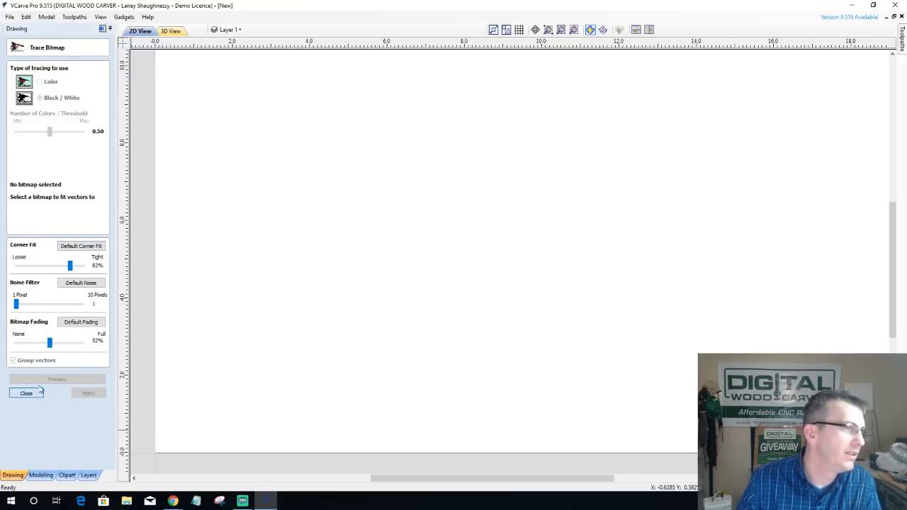
Step: Import the red lace heart image from Downloads as a bitmap, then zoom to inspect it
{"action": "left_click", "coordinate": [69, 55]}
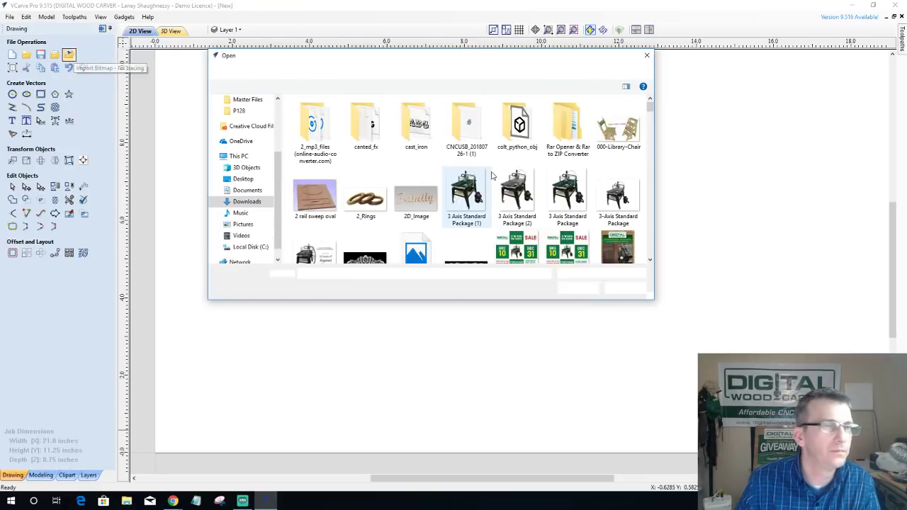
{"action": "left_click_drag", "start_coordinate": [648, 110], "coordinate": [626, 226]}
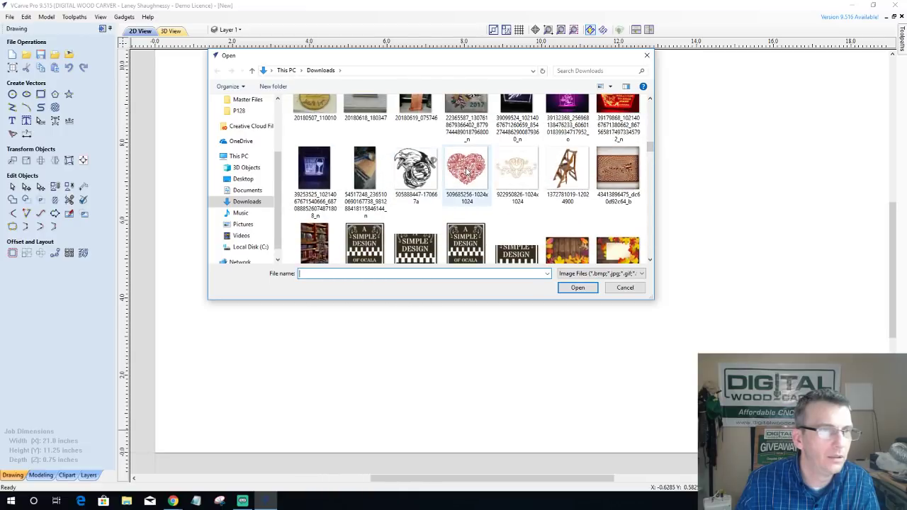
{"action": "double_click", "coordinate": [465, 170]}
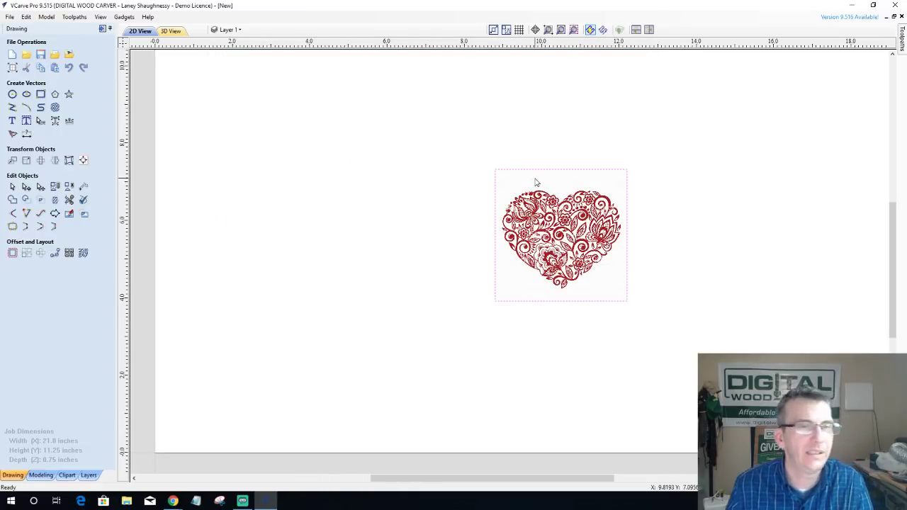
{"action": "scroll", "coordinate": [518, 93], "scroll_direction": "up", "scroll_amount": 3}
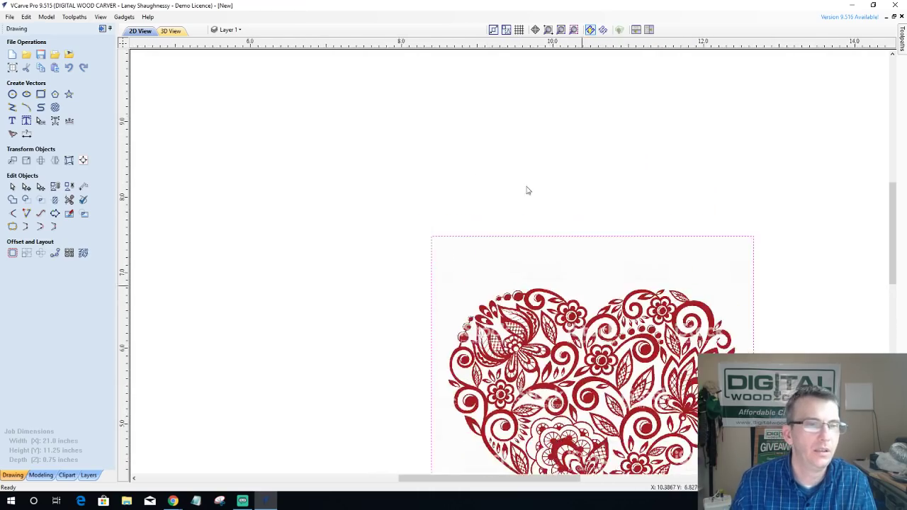
{"action": "scroll", "coordinate": [595, 435], "scroll_direction": "down", "scroll_amount": 1}
{"action": "scroll", "coordinate": [595, 435], "scroll_direction": "up", "scroll_amount": 5}
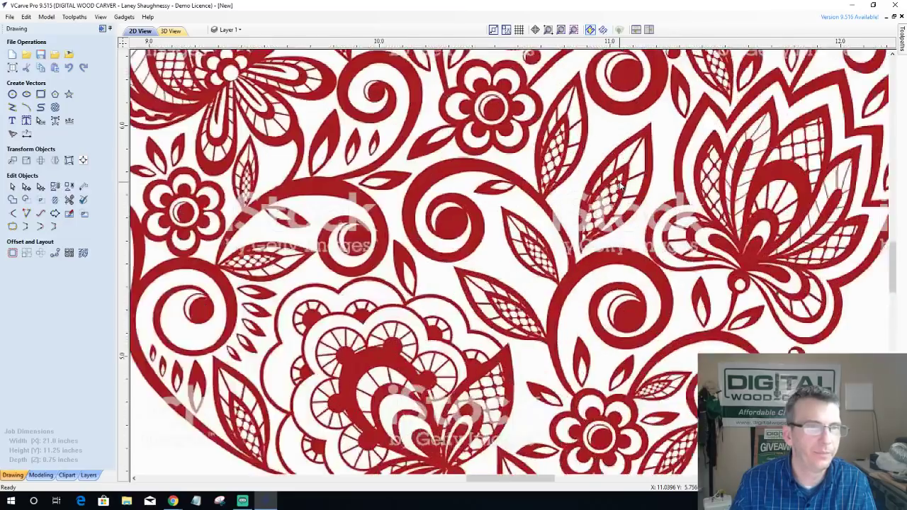
{"action": "scroll", "coordinate": [616, 186], "scroll_direction": "down", "scroll_amount": 1}
{"action": "scroll", "coordinate": [618, 186], "scroll_direction": "down", "scroll_amount": 1}
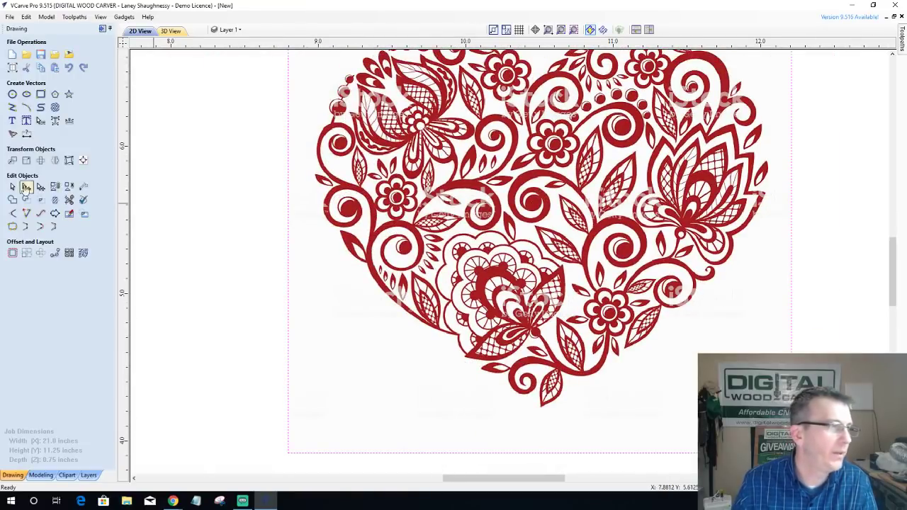
Step: Trace the heart at a 0.90 threshold with default corner fit and noise filter, and preview it
{"action": "left_click", "coordinate": [12, 109]}
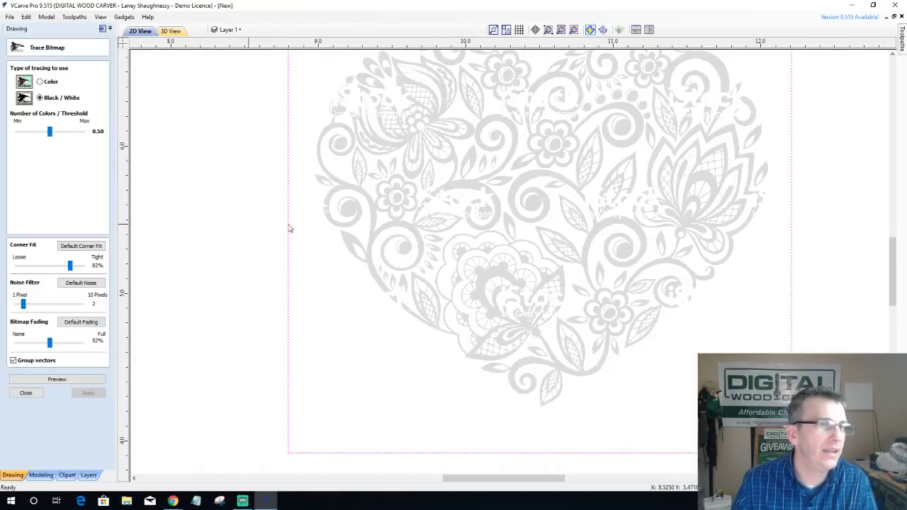
{"action": "left_click_drag", "start_coordinate": [50, 131], "coordinate": [76, 132]}
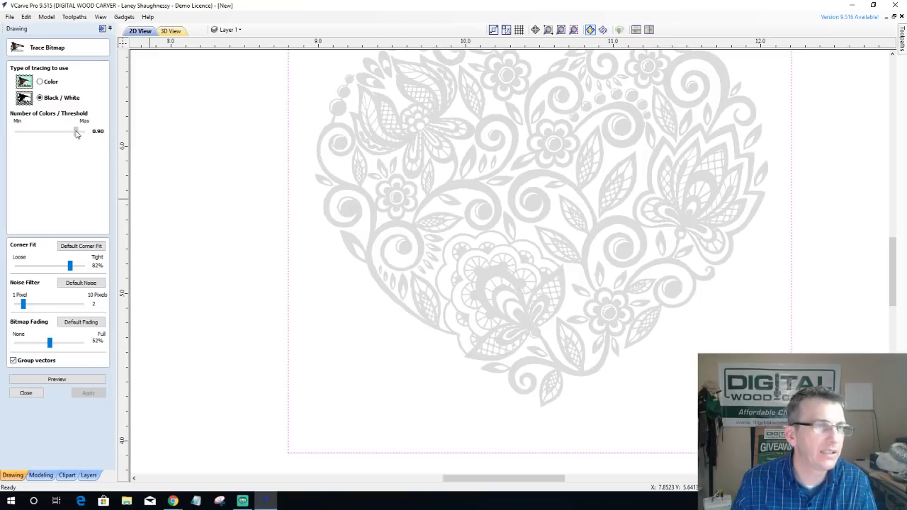
{"action": "scroll", "coordinate": [493, 191], "scroll_direction": "up", "scroll_amount": 2}
{"action": "scroll", "coordinate": [494, 192], "scroll_direction": "up", "scroll_amount": 3}
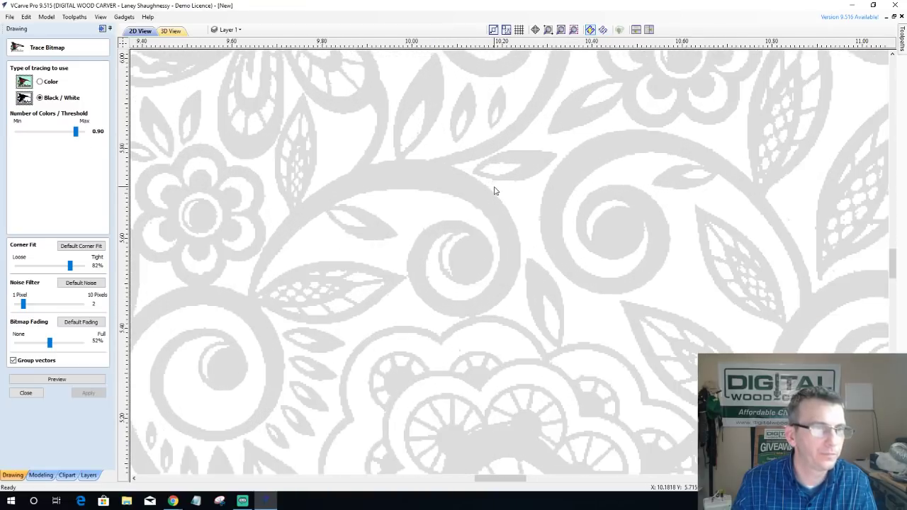
{"action": "scroll", "coordinate": [418, 283], "scroll_direction": "up", "scroll_amount": 4}
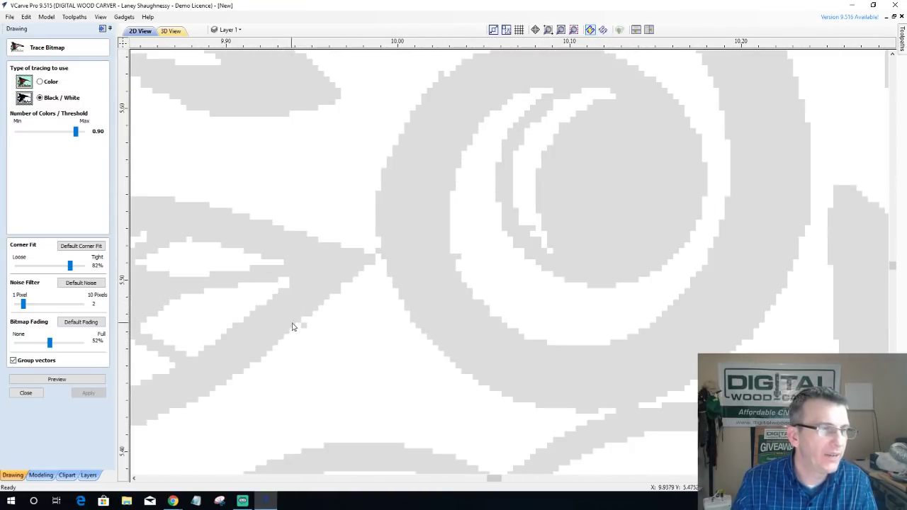
{"action": "scroll", "coordinate": [283, 335], "scroll_direction": "up", "scroll_amount": 3}
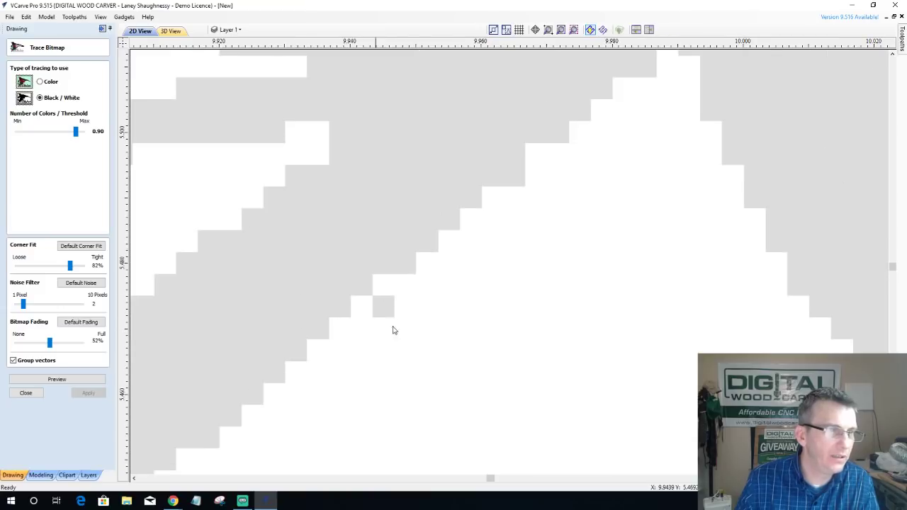
{"action": "left_click", "coordinate": [76, 247]}
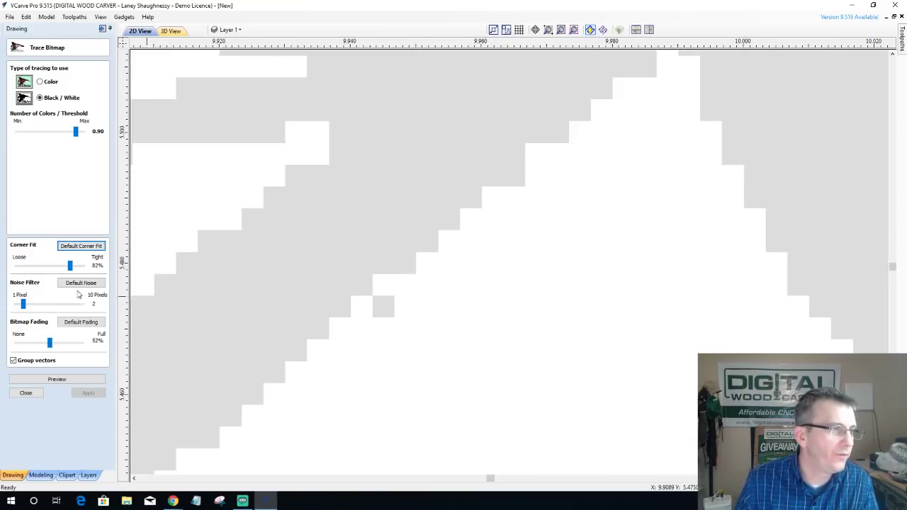
{"action": "left_click", "coordinate": [80, 283]}
{"action": "left_click", "coordinate": [52, 381]}
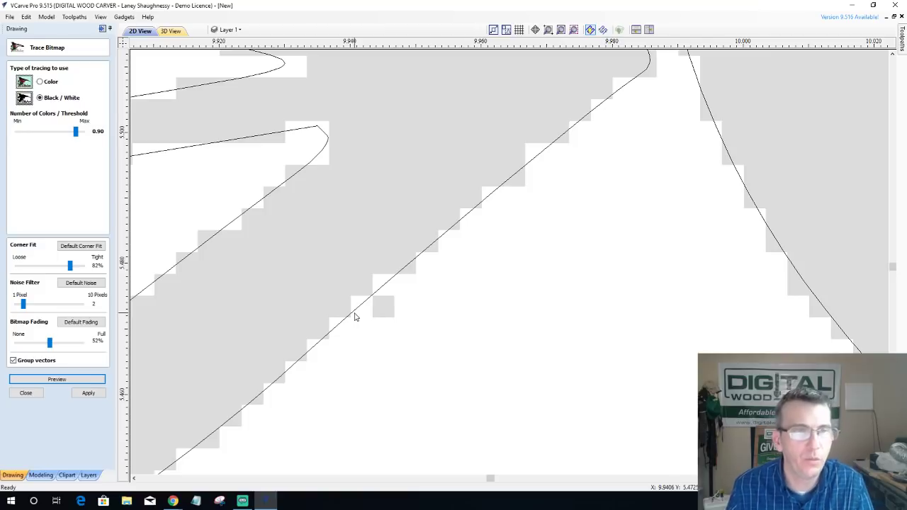
Step: Preview the trace with noise filter 1, then raise the noise filter to 6 pixels
{"action": "left_click_drag", "start_coordinate": [23, 304], "coordinate": [16, 304]}
{"action": "left_click", "coordinate": [49, 381]}
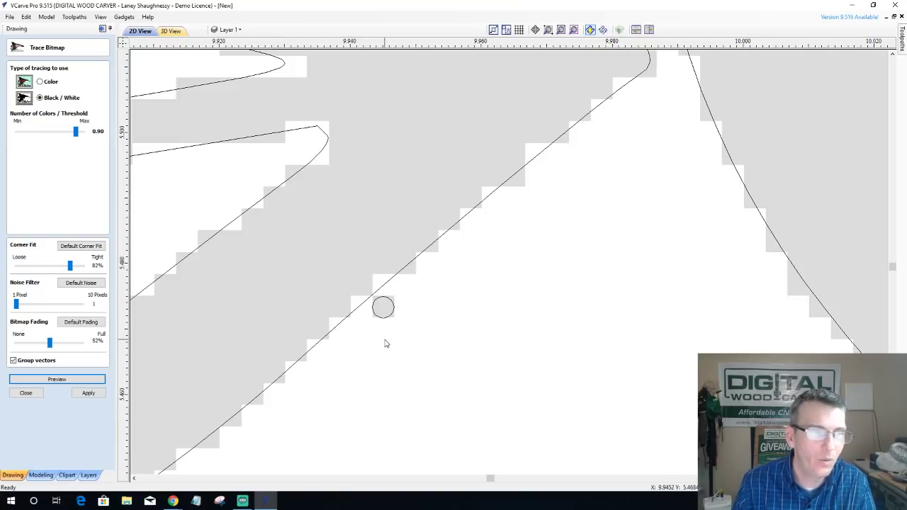
{"action": "scroll", "coordinate": [385, 340], "scroll_direction": "up", "scroll_amount": 2}
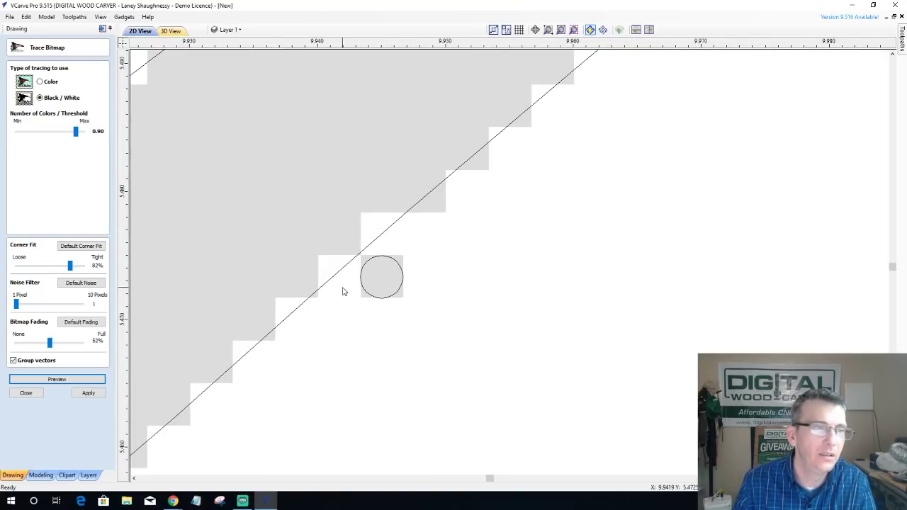
{"action": "left_click_drag", "start_coordinate": [16, 305], "coordinate": [48, 308]}
Step: Preview the heart trace at a 6-pixel noise filter and zoom to inspect it
{"action": "left_click", "coordinate": [53, 380]}
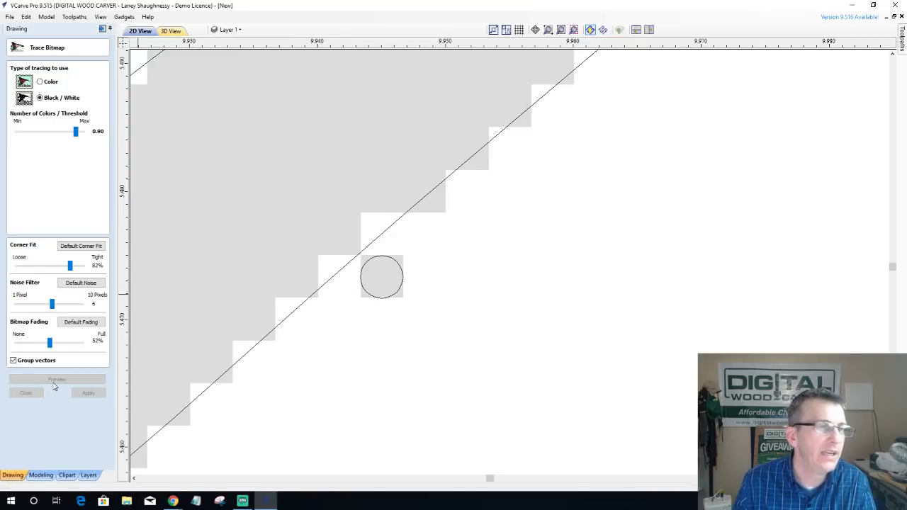
{"action": "scroll", "coordinate": [425, 347], "scroll_direction": "down", "scroll_amount": 3}
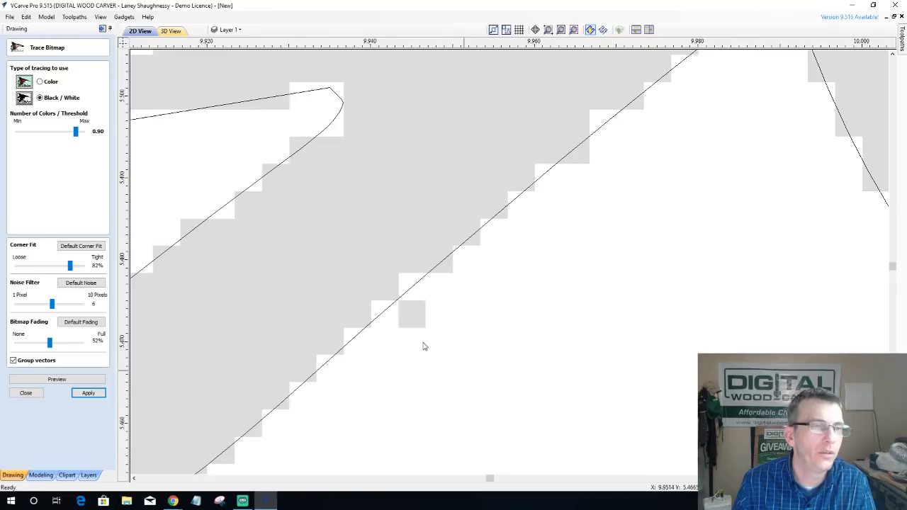
{"action": "scroll", "coordinate": [421, 346], "scroll_direction": "down", "scroll_amount": 4}
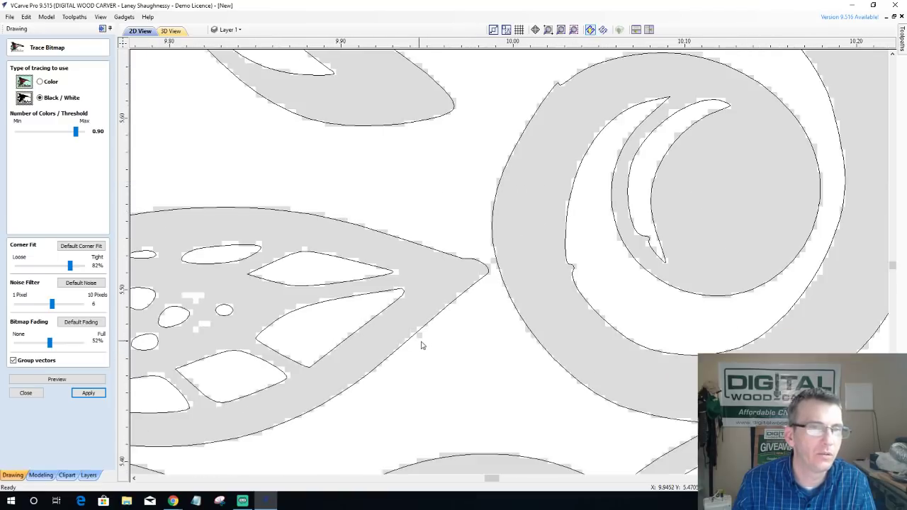
{"action": "scroll", "coordinate": [496, 347], "scroll_direction": "down", "scroll_amount": 8}
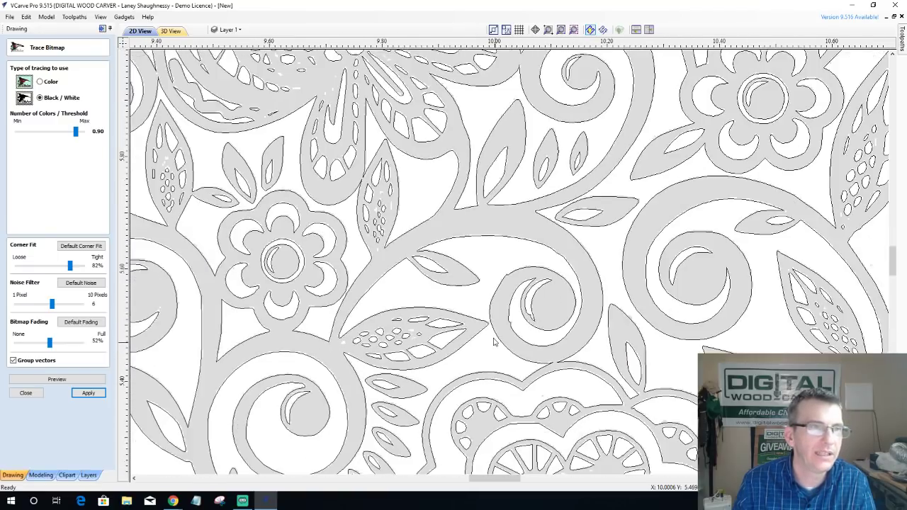
{"action": "scroll", "coordinate": [488, 337], "scroll_direction": "down", "scroll_amount": 2}
{"action": "scroll", "coordinate": [503, 340], "scroll_direction": "up", "scroll_amount": 6}
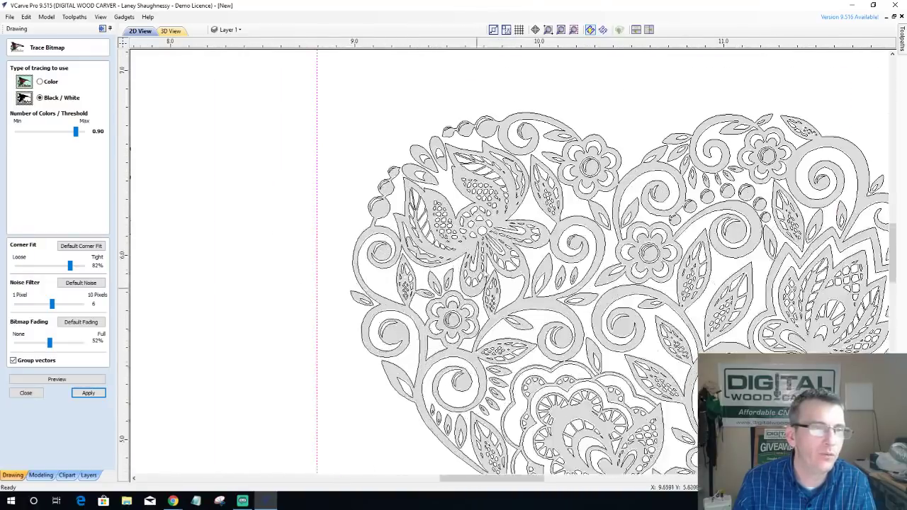
{"action": "scroll", "coordinate": [513, 344], "scroll_direction": "up", "scroll_amount": 2}
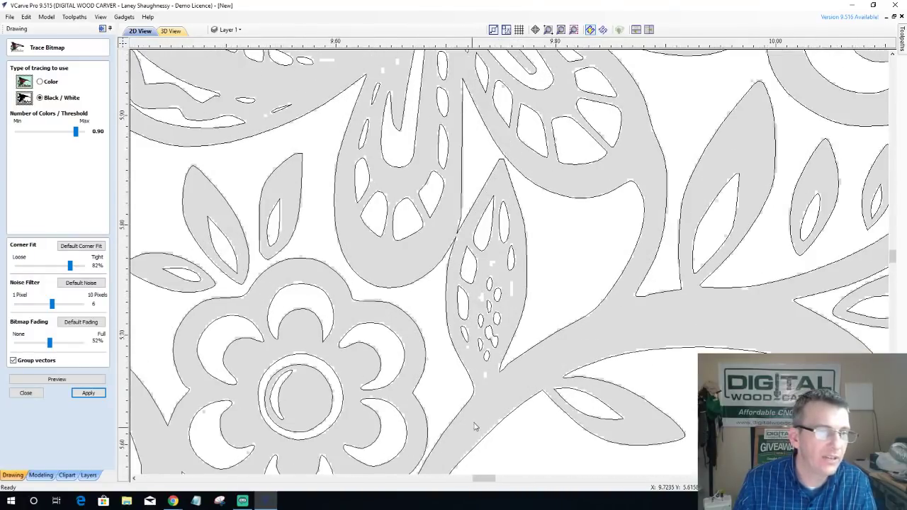
{"action": "scroll", "coordinate": [517, 282], "scroll_direction": "up", "scroll_amount": 2}
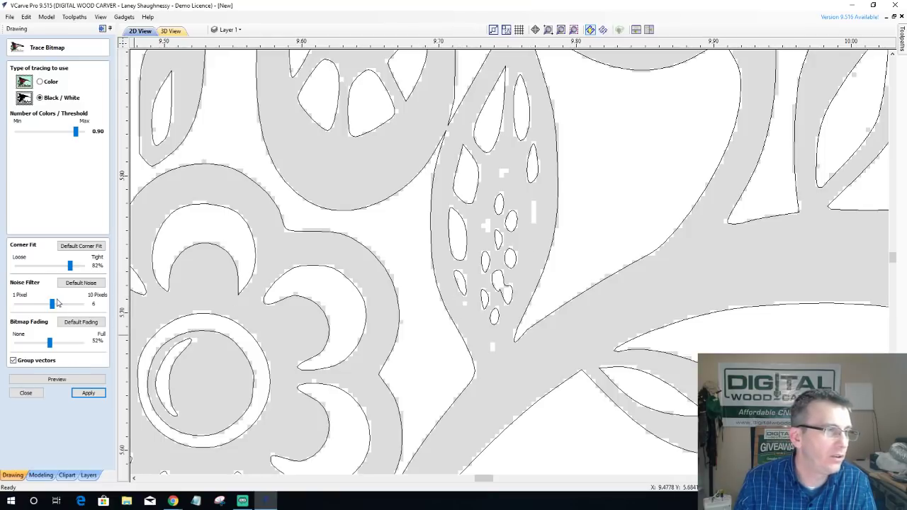
Step: Preview the trace at noise filter 1, then again at the 10-pixel maximum
{"action": "left_click_drag", "start_coordinate": [52, 303], "coordinate": [15, 303]}
{"action": "left_click", "coordinate": [79, 382]}
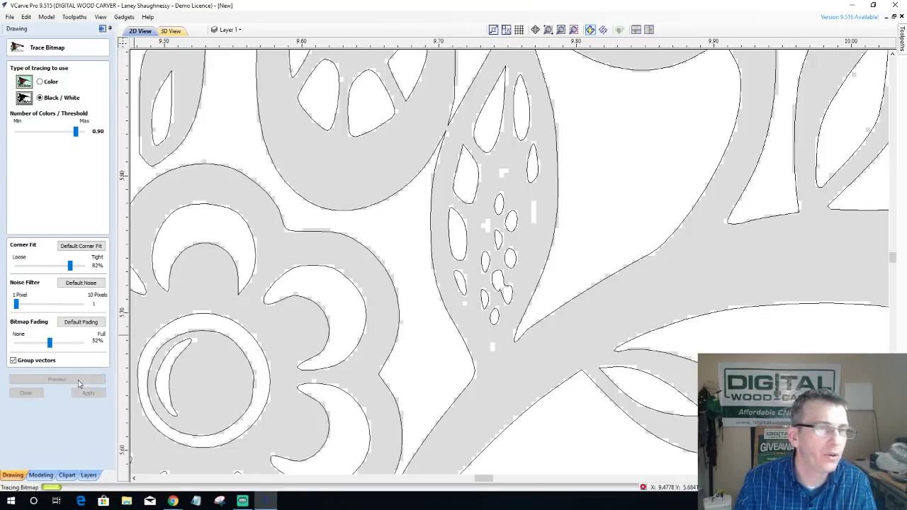
{"action": "scroll", "coordinate": [516, 236], "scroll_direction": "up", "scroll_amount": 3}
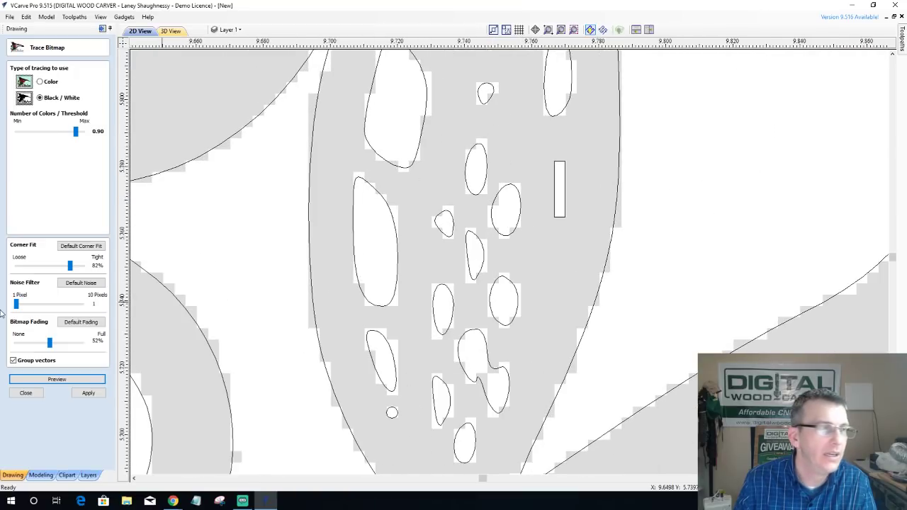
{"action": "left_click_drag", "start_coordinate": [17, 305], "coordinate": [97, 309]}
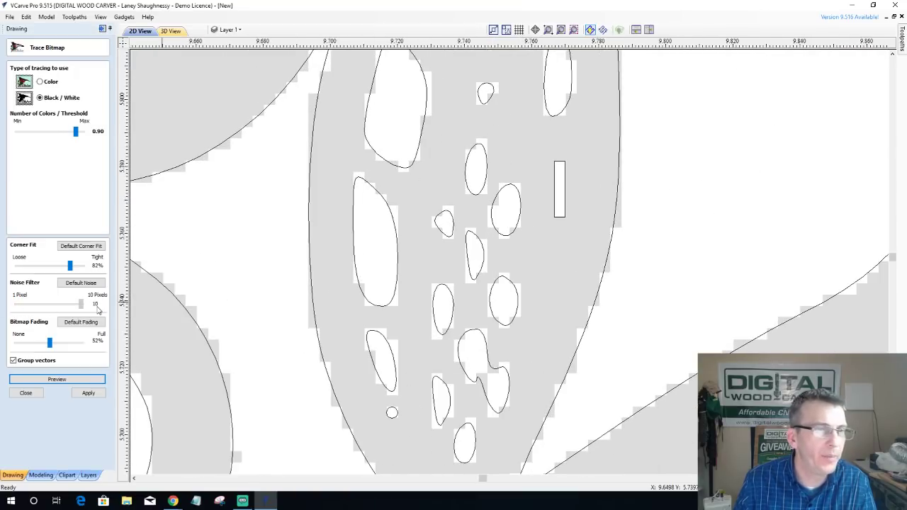
{"action": "left_click", "coordinate": [58, 379]}
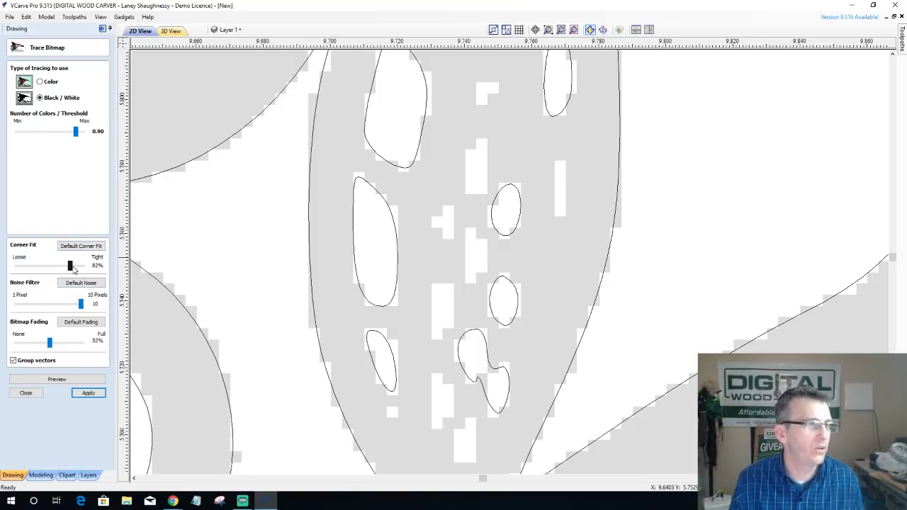
{"action": "left_click_drag", "start_coordinate": [69, 265], "coordinate": [82, 265]}
{"action": "left_click", "coordinate": [86, 382]}
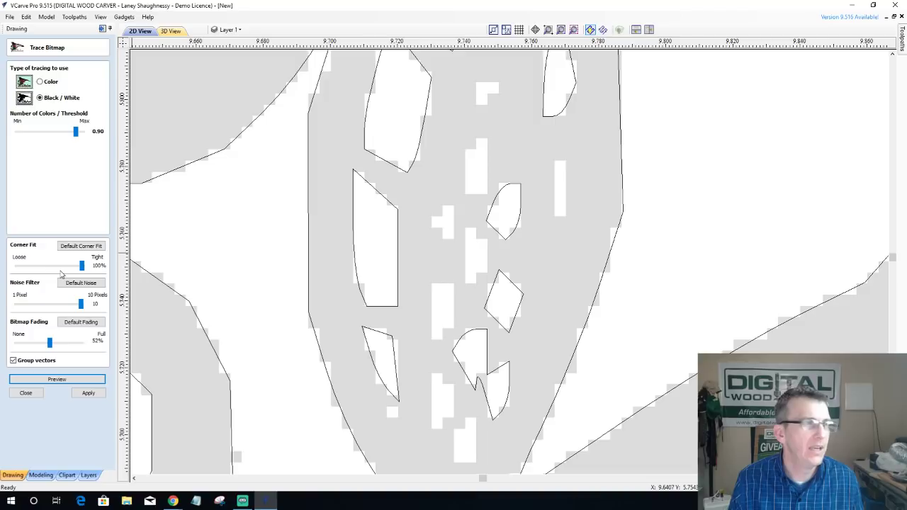
{"action": "left_click_drag", "start_coordinate": [81, 267], "coordinate": [2, 261]}
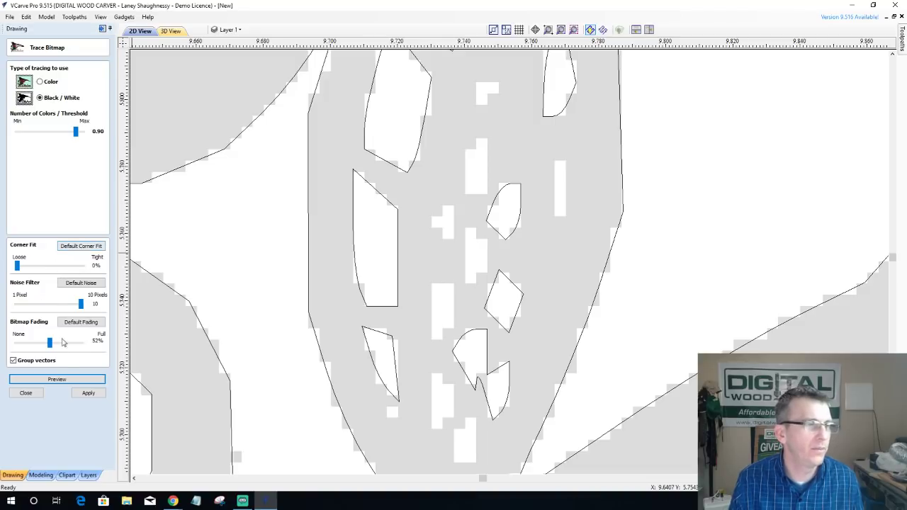
{"action": "left_click", "coordinate": [70, 379]}
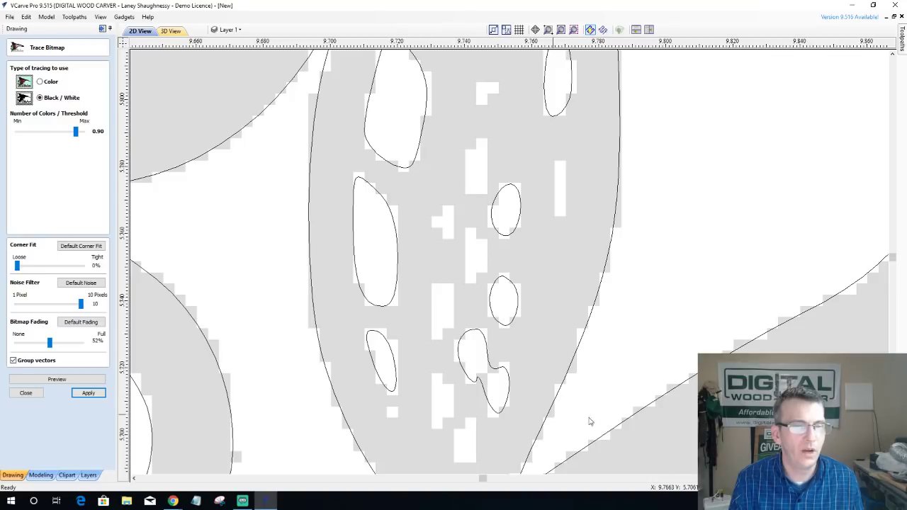
{"action": "left_click_drag", "start_coordinate": [17, 266], "coordinate": [69, 265]}
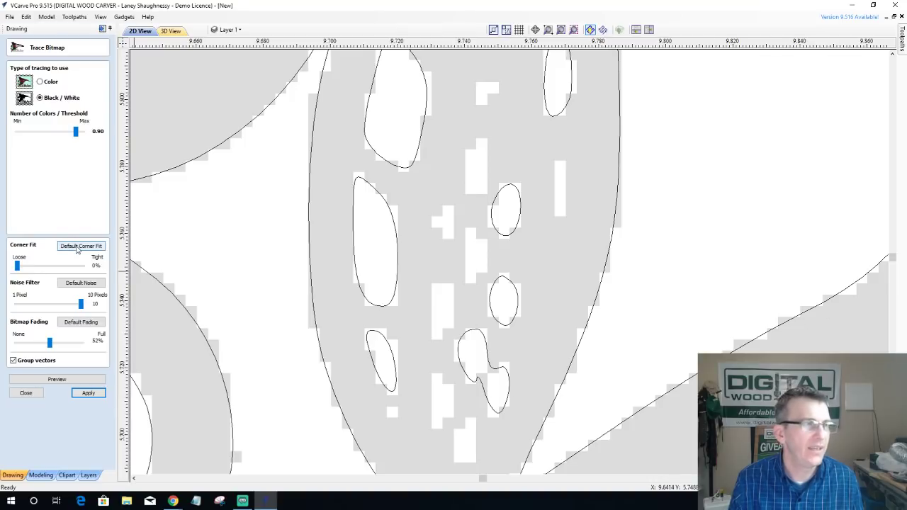
{"action": "left_click", "coordinate": [78, 379]}
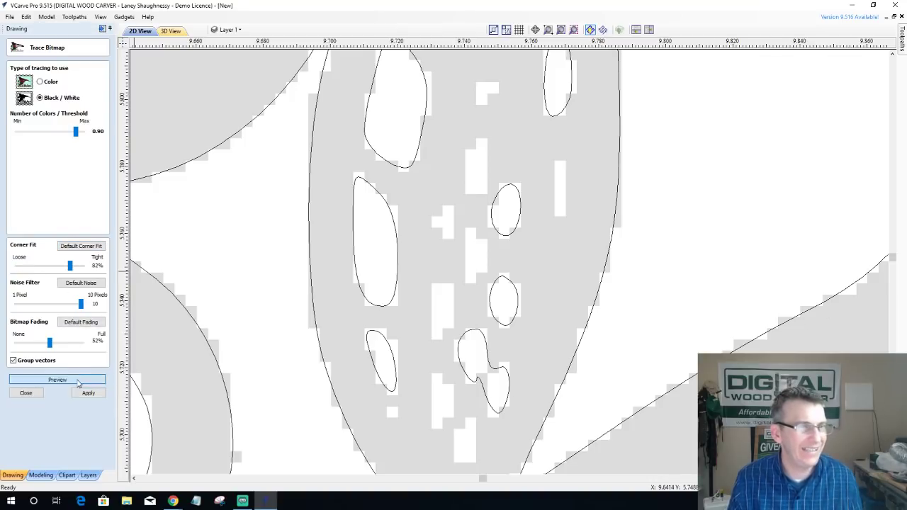
{"action": "scroll", "coordinate": [434, 335], "scroll_direction": "down", "scroll_amount": 5}
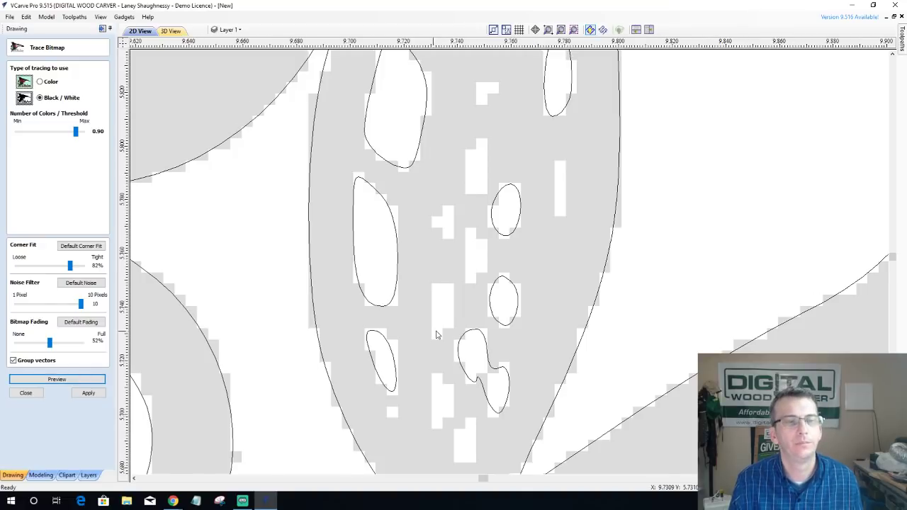
{"action": "scroll", "coordinate": [437, 336], "scroll_direction": "down", "scroll_amount": 4}
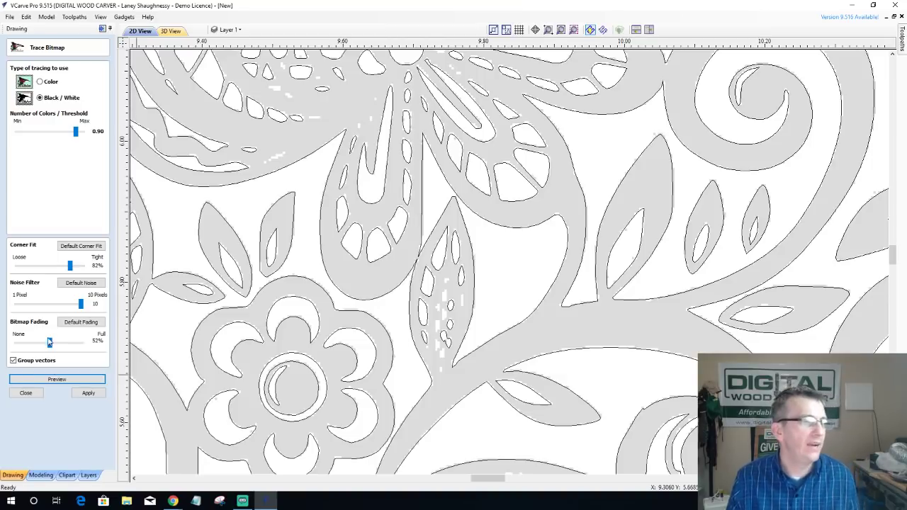
Step: Set Bitmap Fading to 100% and hide the Bitmap Layer
{"action": "mouse_move", "coordinate": [49, 342]}
{"action": "left_mouse_down"}
{"action": "mouse_move", "coordinate": [2, 349]}
{"action": "mouse_move", "coordinate": [81, 342]}
{"action": "left_mouse_up"}
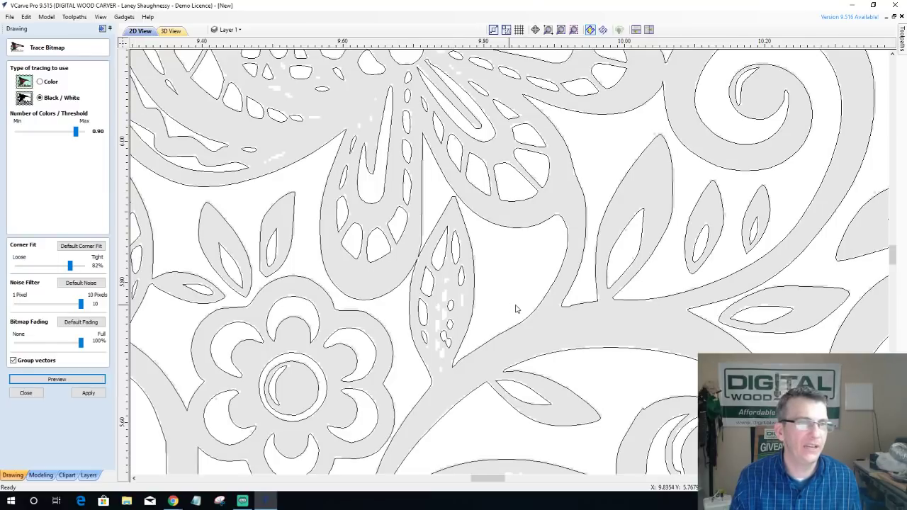
{"action": "scroll", "coordinate": [515, 309], "scroll_direction": "down", "scroll_amount": 5}
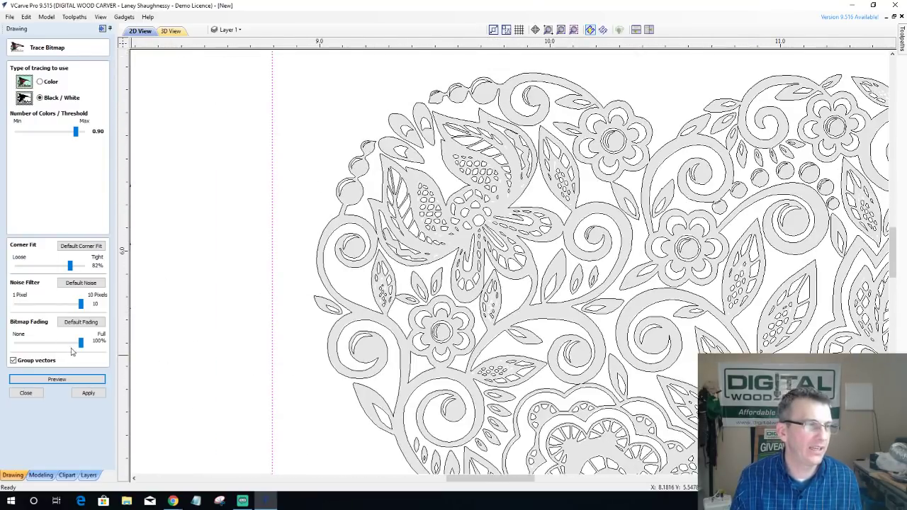
{"action": "mouse_move", "coordinate": [82, 344]}
{"action": "left_mouse_down"}
{"action": "mouse_move", "coordinate": [2, 347]}
{"action": "mouse_move", "coordinate": [80, 342]}
{"action": "left_mouse_up"}
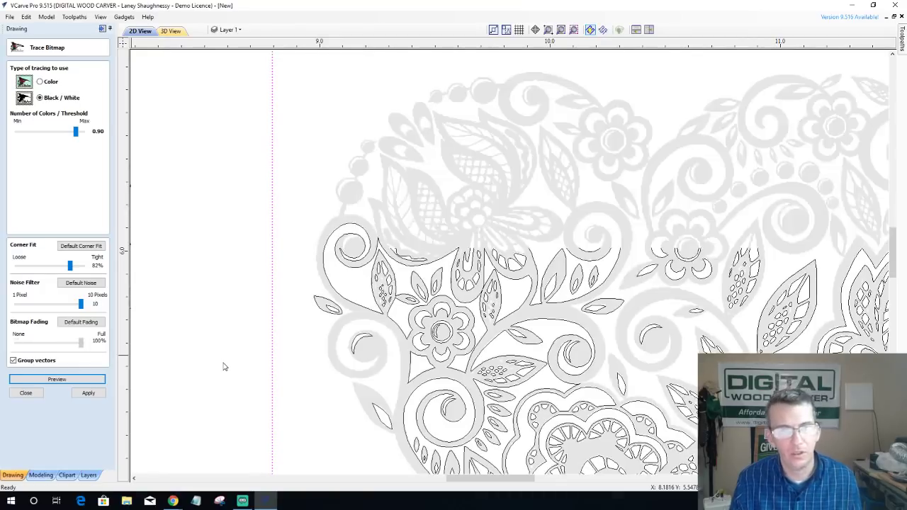
{"action": "left_click", "coordinate": [285, 29]}
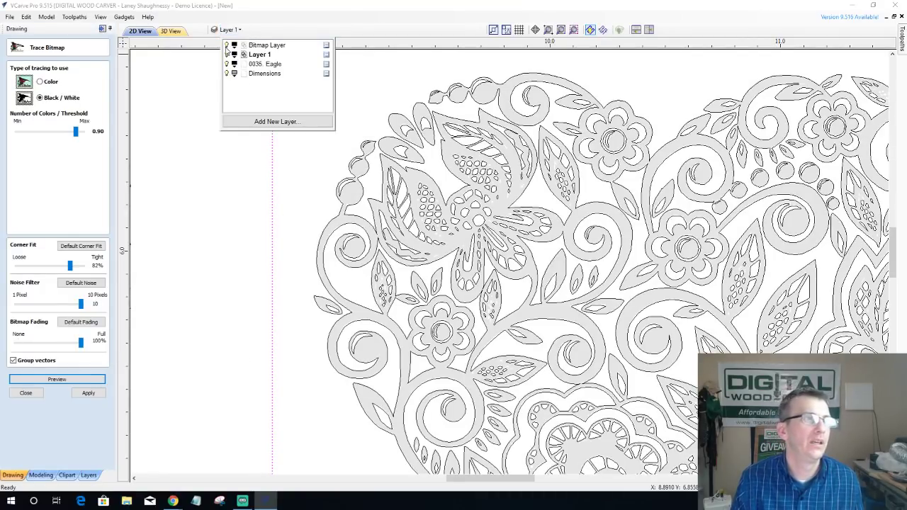
{"action": "left_click", "coordinate": [227, 46]}
{"action": "scroll", "coordinate": [301, 261], "scroll_direction": "down", "scroll_amount": 5}
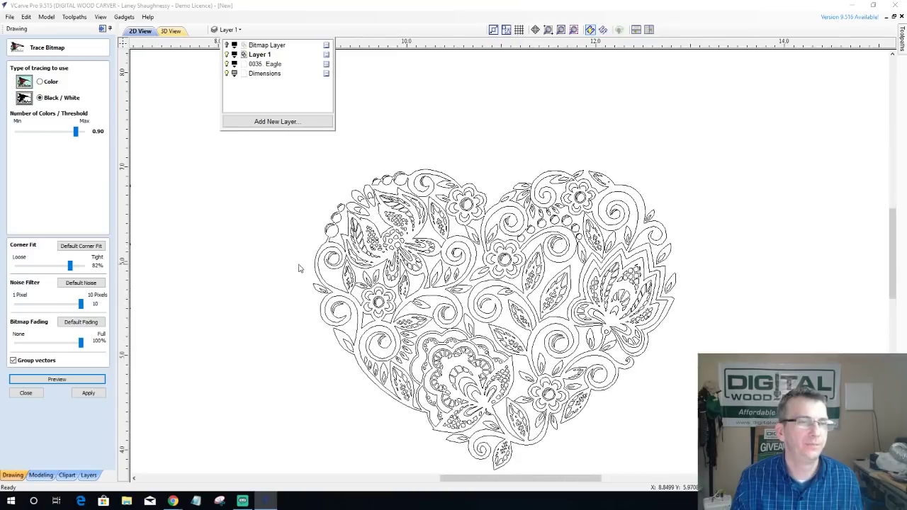
{"action": "left_click_drag", "start_coordinate": [220, 160], "coordinate": [597, 428]}
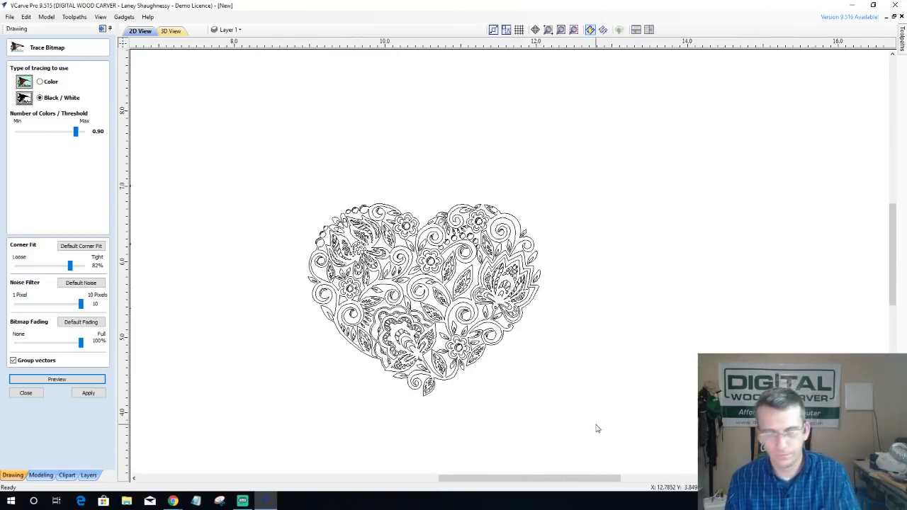
Step: Apply the traced heart vectors, close the tracing form, then delete the vectors
{"action": "left_click", "coordinate": [57, 379]}
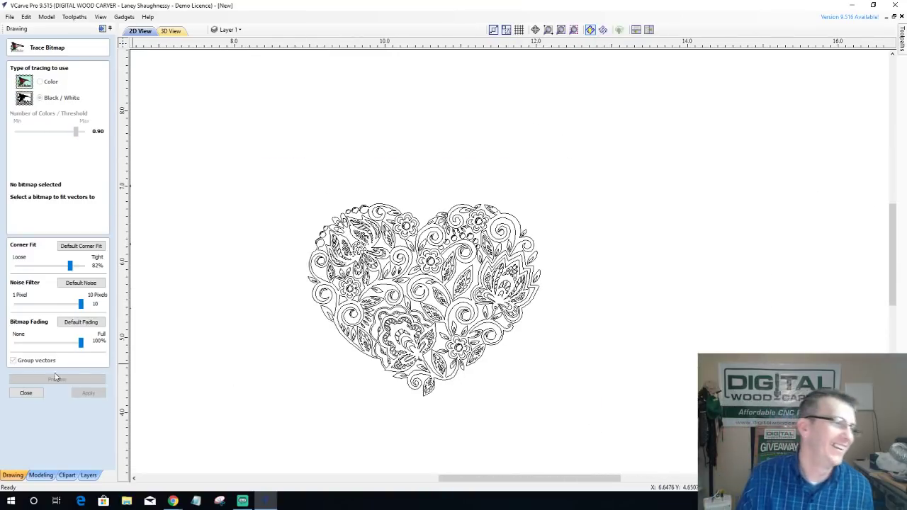
{"action": "left_click", "coordinate": [26, 392]}
{"action": "left_click", "coordinate": [454, 276]}
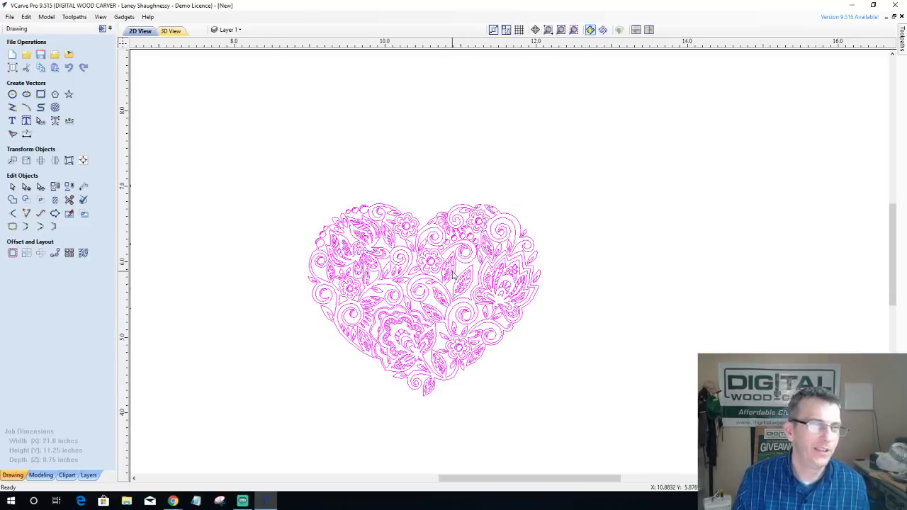
{"action": "key", "text": "Delete"}
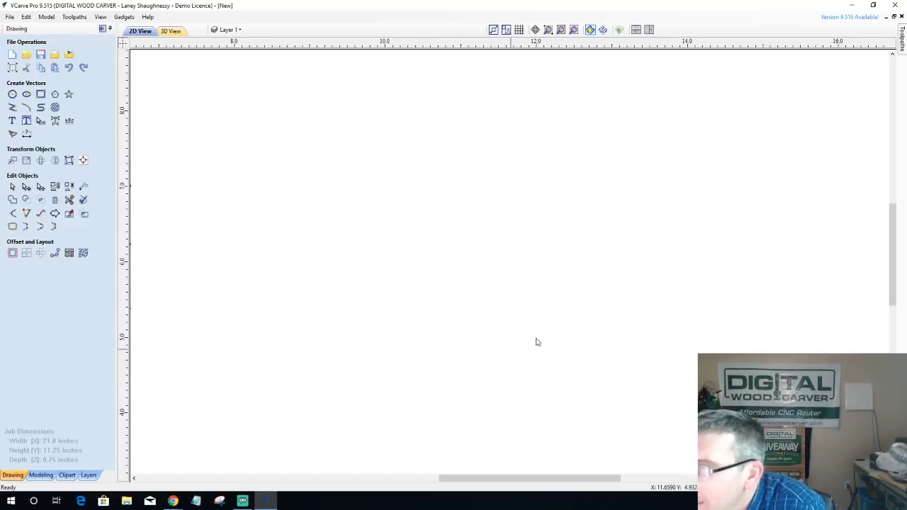
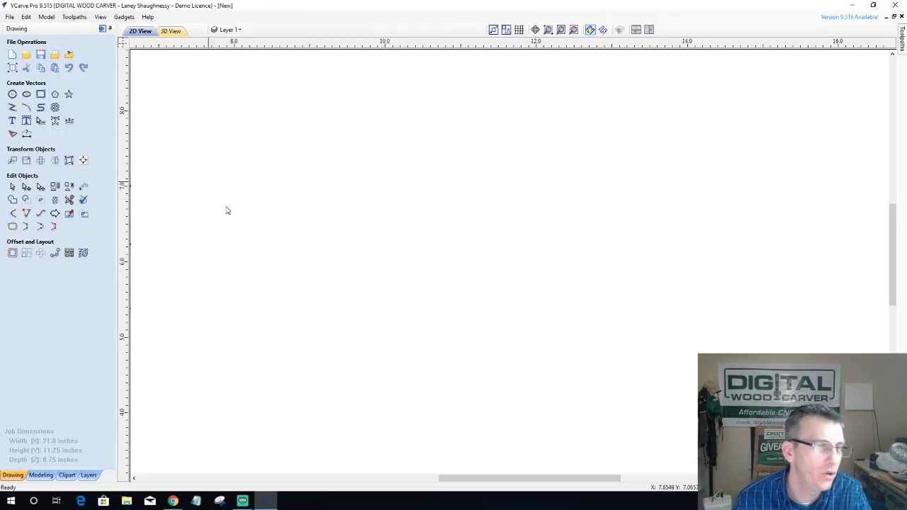
Step: Draw two rectangles, one near the sheet centre and a larger one at the right
{"action": "scroll", "coordinate": [415, 238], "scroll_direction": "down", "scroll_amount": 5}
{"action": "scroll", "coordinate": [354, 245], "scroll_direction": "up", "scroll_amount": 4}
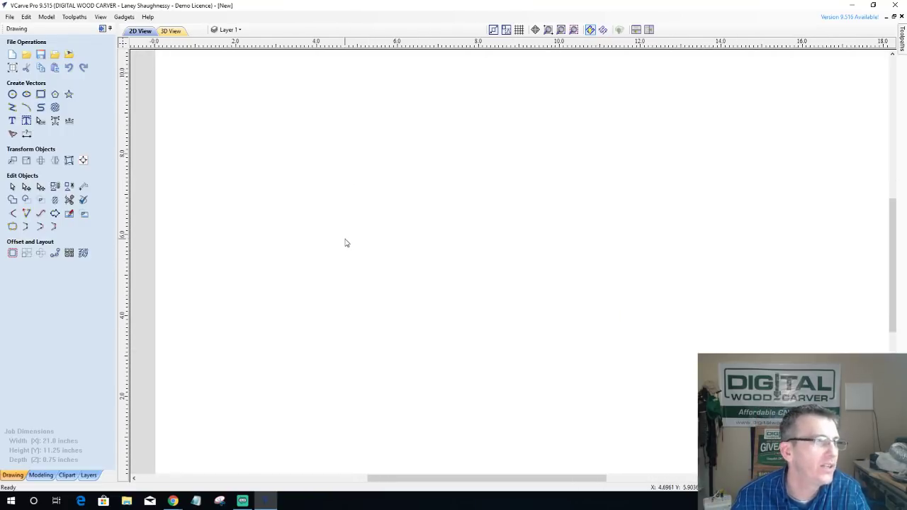
{"action": "left_click", "coordinate": [40, 95]}
{"action": "mouse_move", "coordinate": [383, 140]}
{"action": "left_mouse_down"}
{"action": "mouse_move", "coordinate": [532, 223]}
{"action": "mouse_move", "coordinate": [533, 276]}
{"action": "left_mouse_up"}
{"action": "left_click_drag", "start_coordinate": [839, 347], "coordinate": [818, 395]}
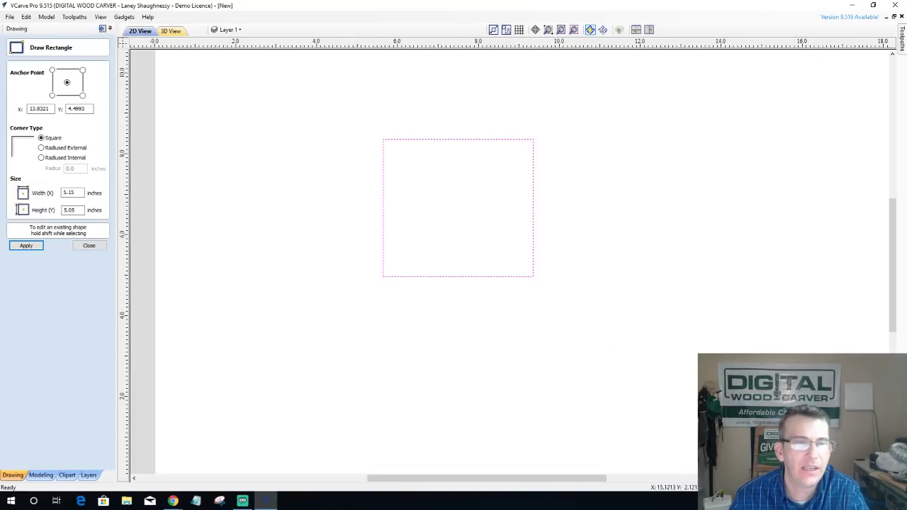
{"action": "left_click", "coordinate": [88, 246]}
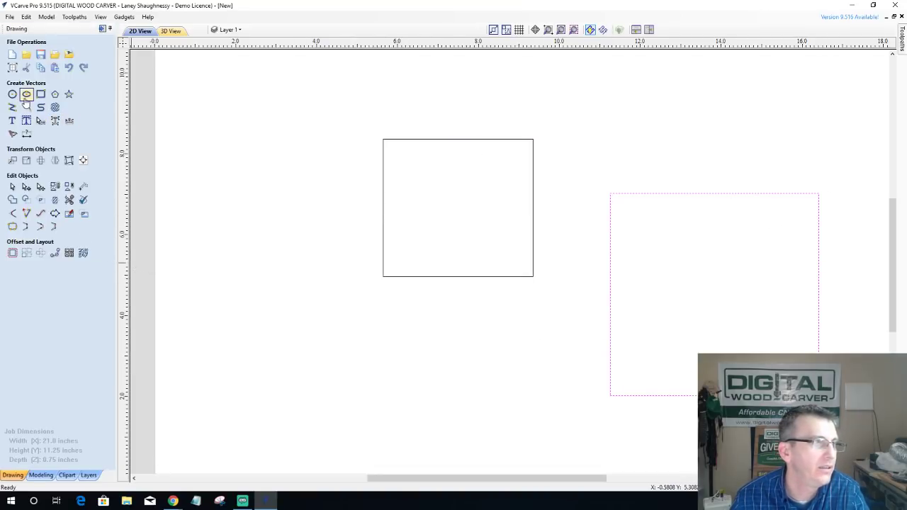
Step: Draw three circles (a large lower-left, a 2-inch, a 5-inch near the top), then select the square
{"action": "left_click", "coordinate": [12, 93]}
{"action": "left_click_drag", "start_coordinate": [325, 315], "coordinate": [402, 345]}
{"action": "left_click_drag", "start_coordinate": [567, 376], "coordinate": [568, 376]}
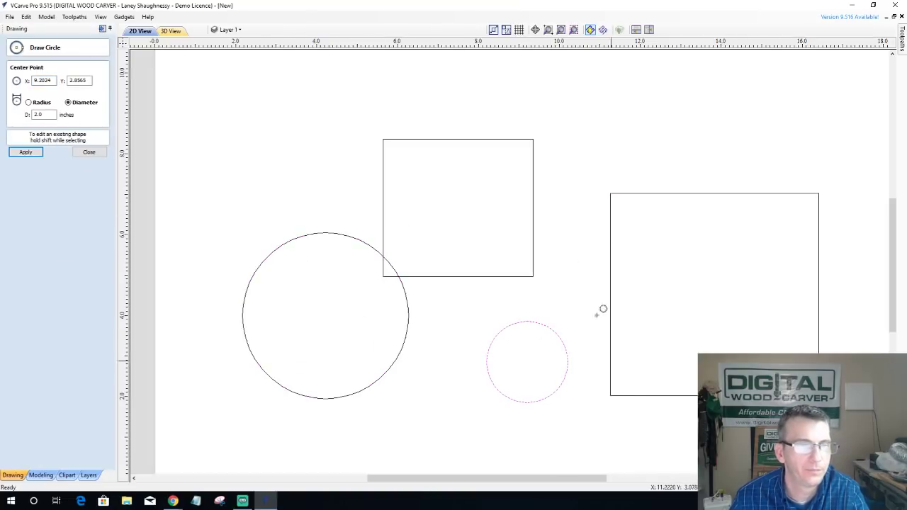
{"action": "left_click_drag", "start_coordinate": [604, 135], "coordinate": [632, 212]}
{"action": "scroll", "coordinate": [563, 267], "scroll_direction": "down", "scroll_amount": 3}
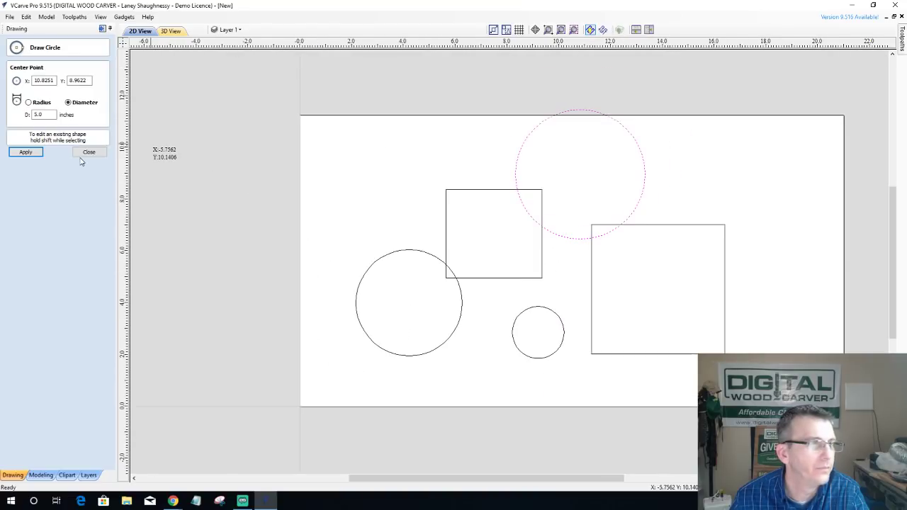
{"action": "left_click", "coordinate": [87, 153]}
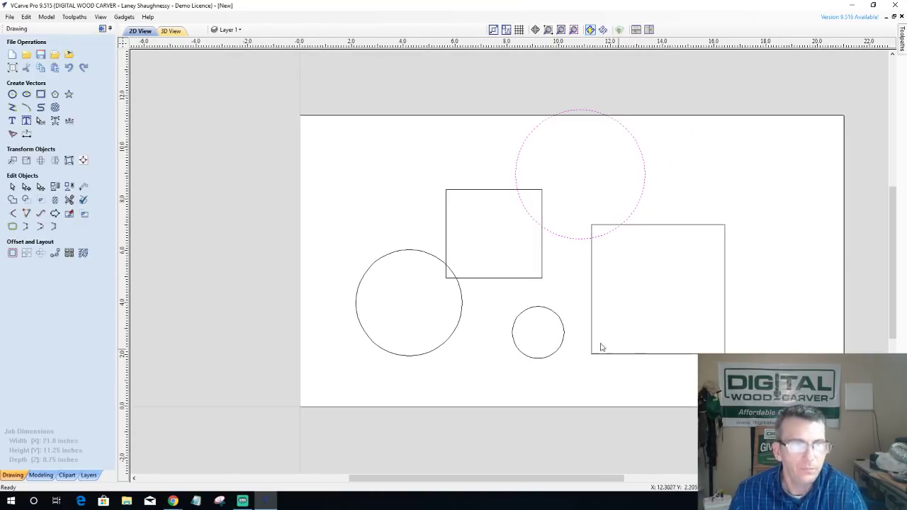
{"action": "left_click", "coordinate": [346, 222]}
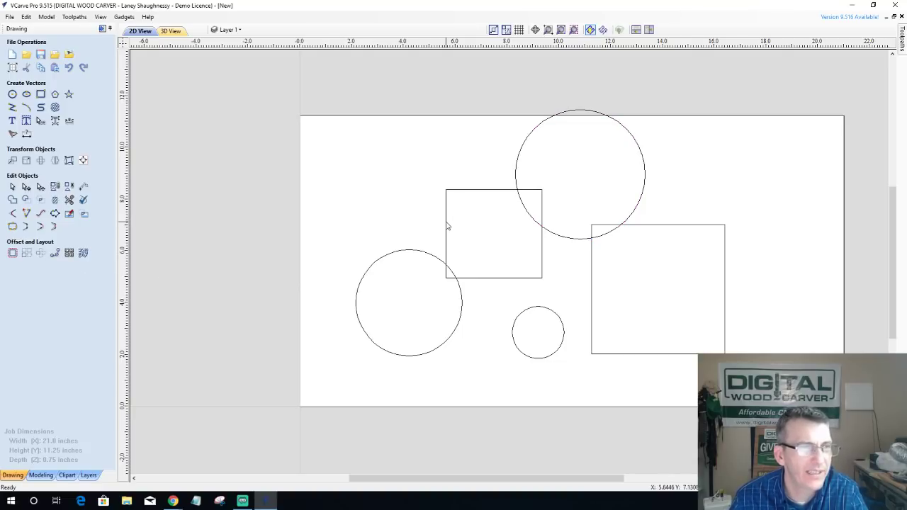
{"action": "left_click", "coordinate": [447, 226]}
Step: Cut the square open at a corner and delete the right rectangle's right side
{"action": "left_click", "coordinate": [26, 187]}
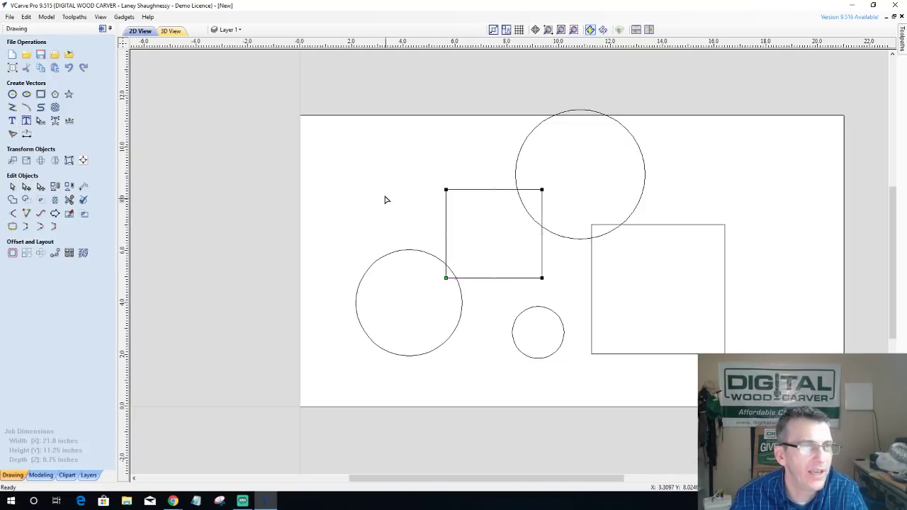
{"action": "right_click", "coordinate": [445, 188]}
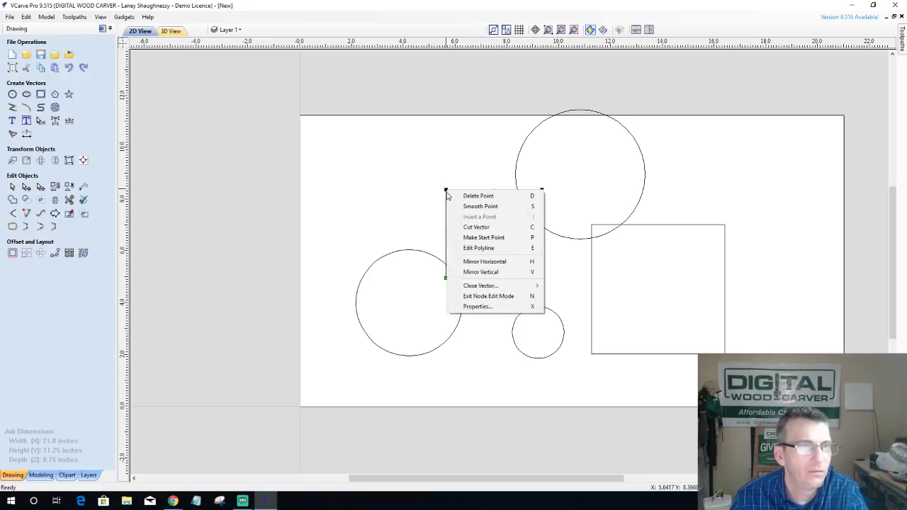
{"action": "left_click", "coordinate": [464, 226]}
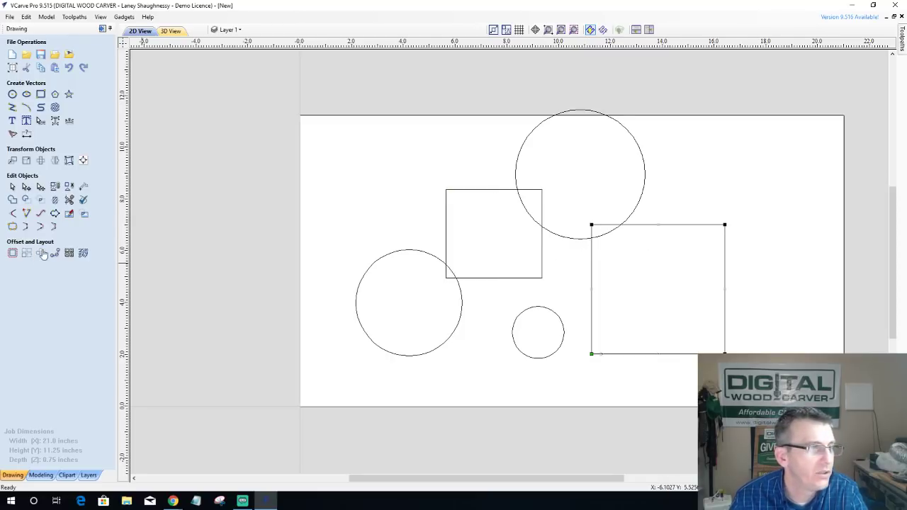
{"action": "right_click", "coordinate": [728, 261]}
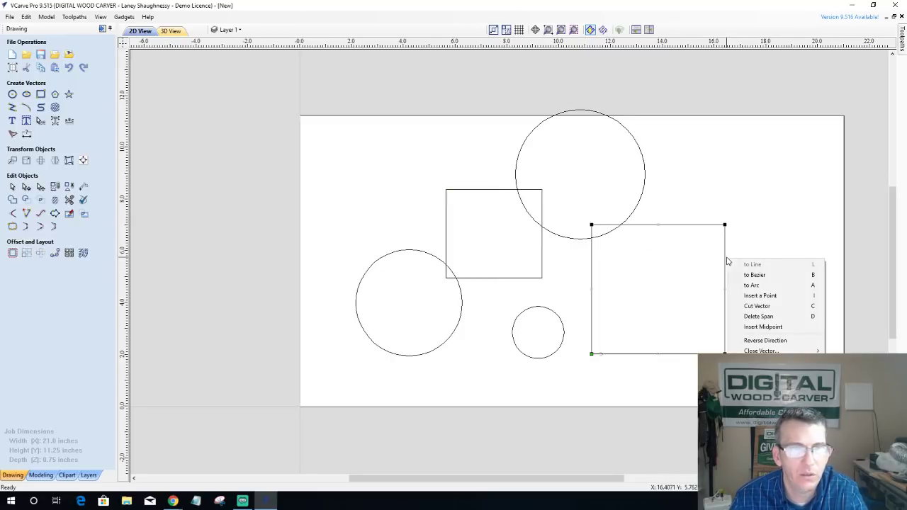
{"action": "left_click", "coordinate": [741, 318]}
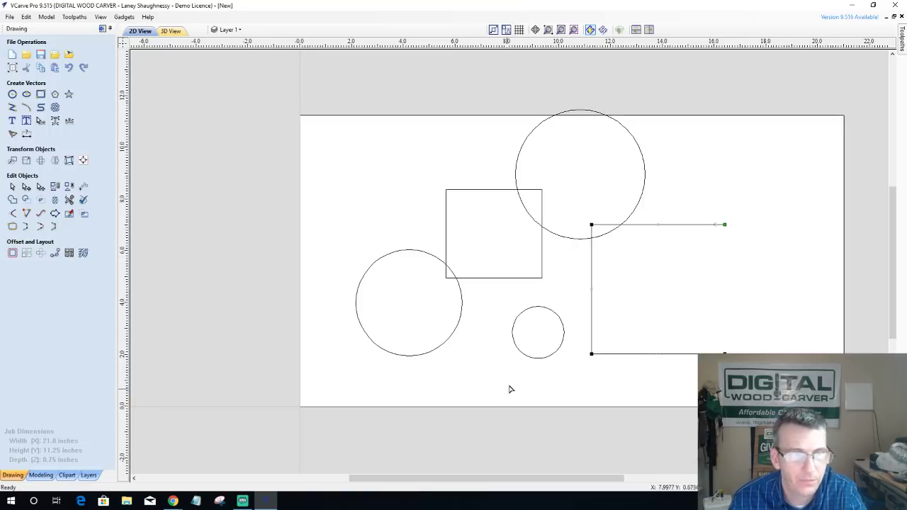
Step: Delete two spans of the small circle, leaving a half arc
{"action": "right_click", "coordinate": [514, 338]}
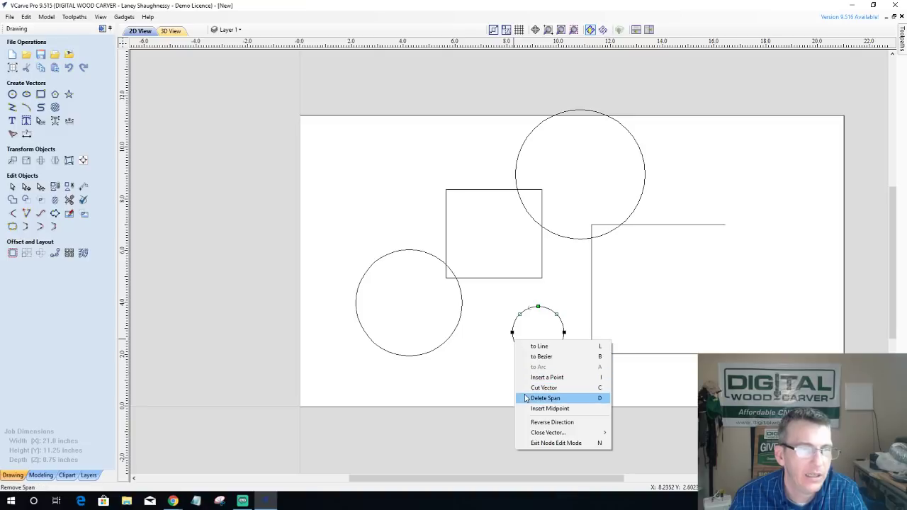
{"action": "left_click", "coordinate": [542, 398]}
{"action": "right_click", "coordinate": [527, 310]}
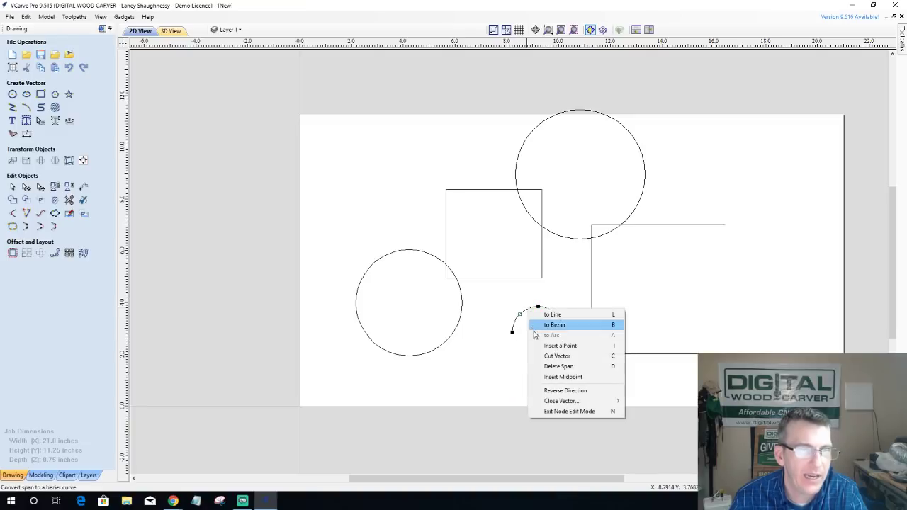
{"action": "left_click", "coordinate": [539, 366]}
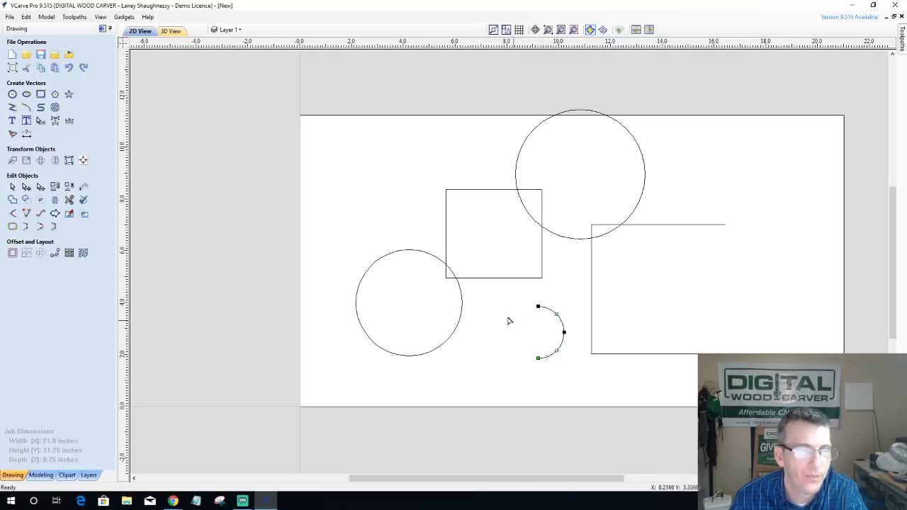
{"action": "left_click", "coordinate": [68, 200]}
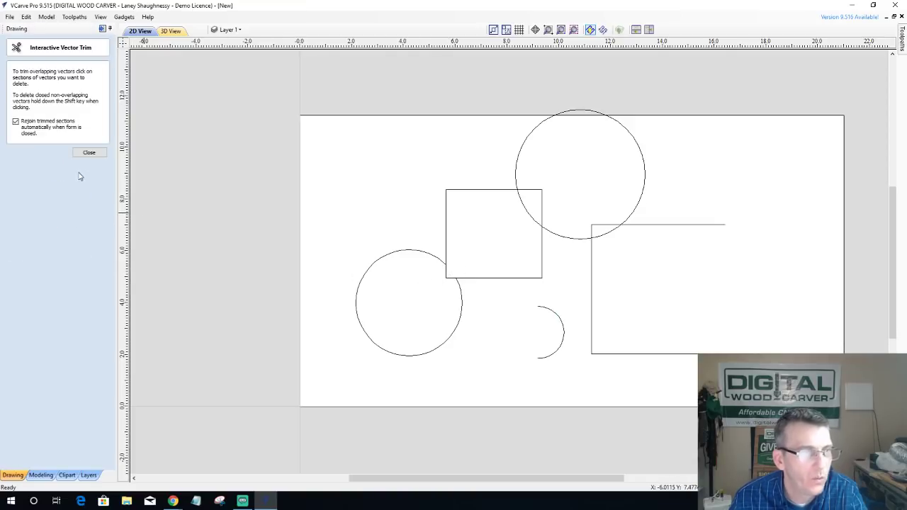
Step: Close the trim tool and select the lower-left circle
{"action": "left_click", "coordinate": [88, 152]}
{"action": "scroll", "coordinate": [463, 295], "scroll_direction": "up", "scroll_amount": 4}
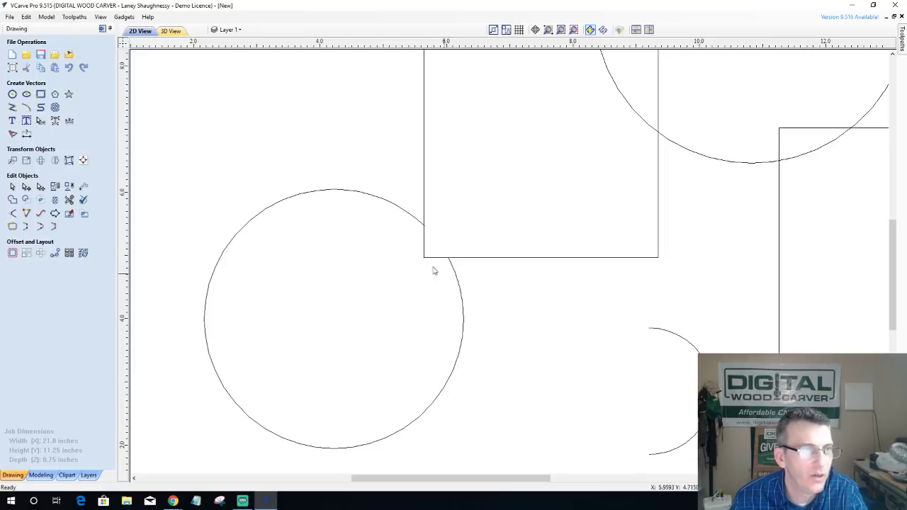
{"action": "scroll", "coordinate": [425, 232], "scroll_direction": "up", "scroll_amount": 4}
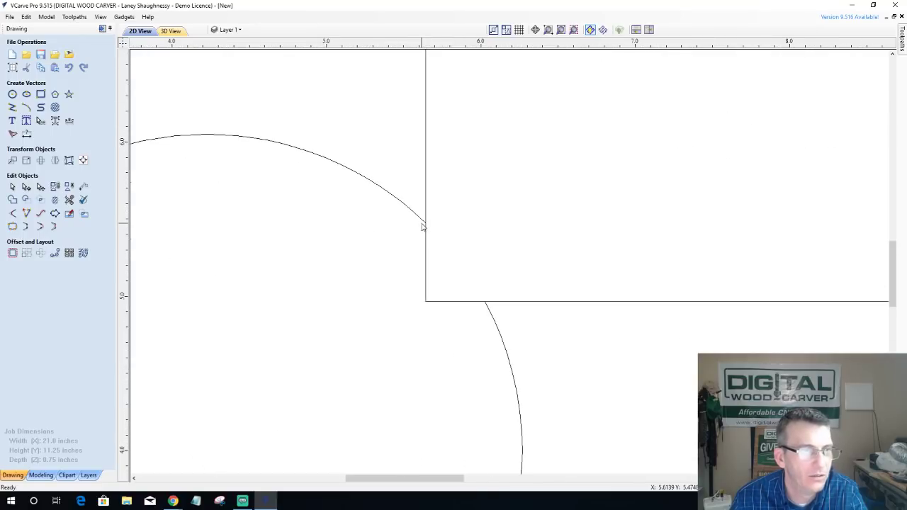
{"action": "scroll", "coordinate": [422, 227], "scroll_direction": "down", "scroll_amount": 8}
{"action": "left_click", "coordinate": [417, 221]}
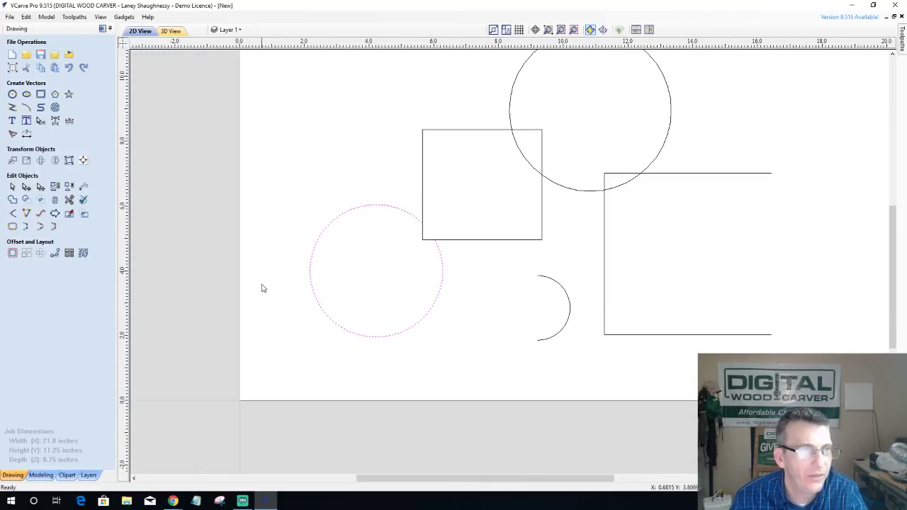
{"action": "scroll", "coordinate": [407, 252], "scroll_direction": "down", "scroll_amount": 4}
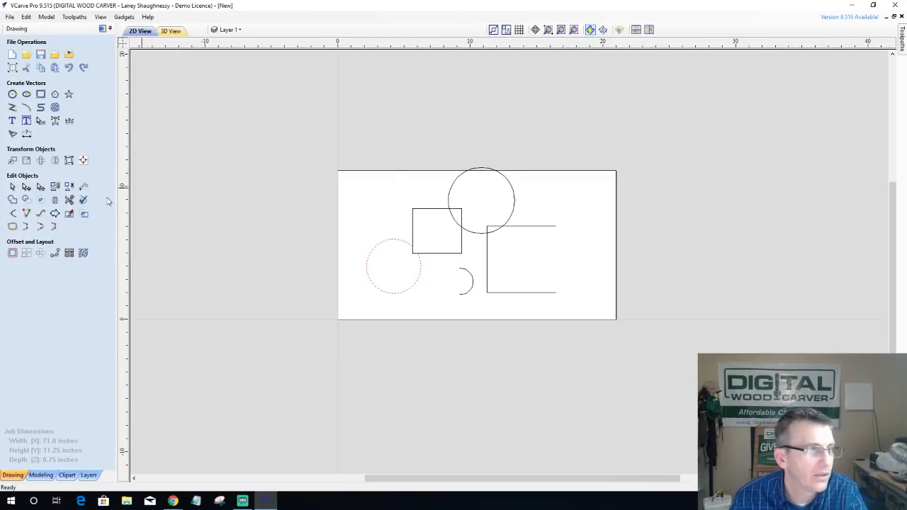
Step: Trim away the top circle's upper arc and its section inside the square
{"action": "left_click", "coordinate": [69, 200]}
{"action": "scroll", "coordinate": [479, 135], "scroll_direction": "up", "scroll_amount": 4}
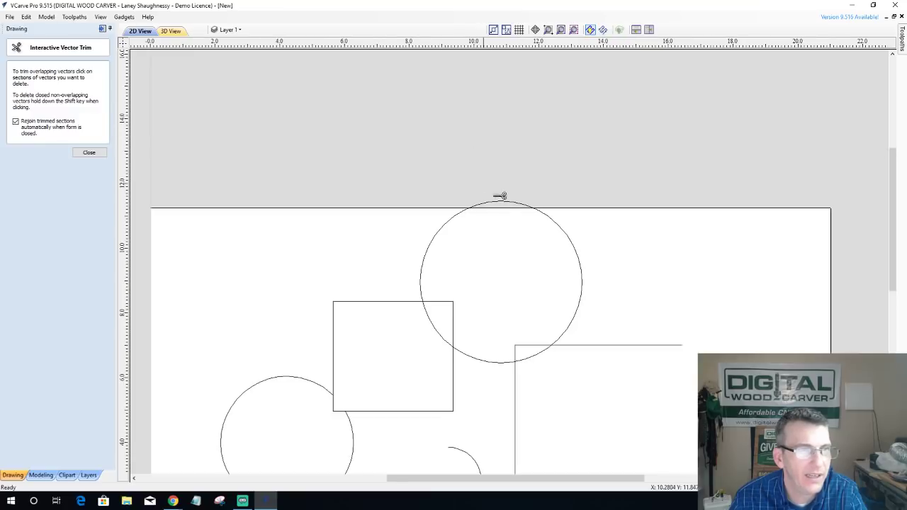
{"action": "left_click", "coordinate": [507, 202]}
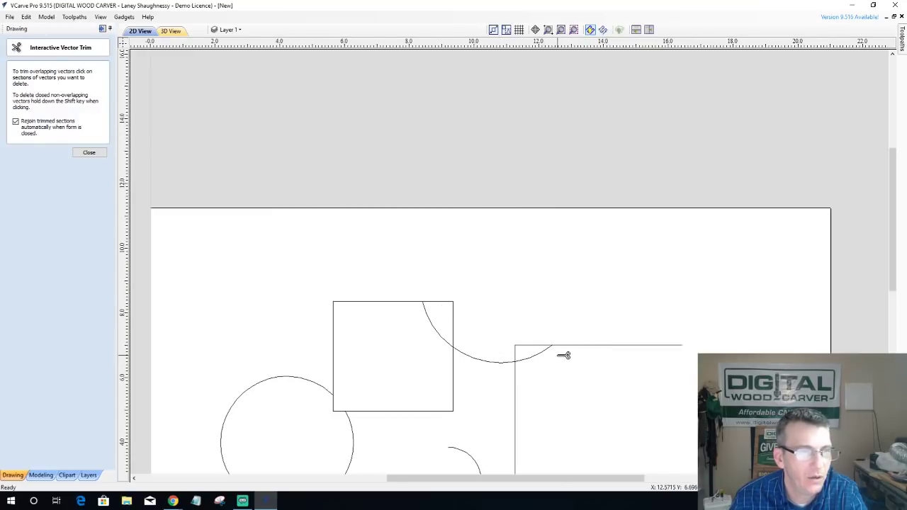
{"action": "left_click", "coordinate": [443, 336]}
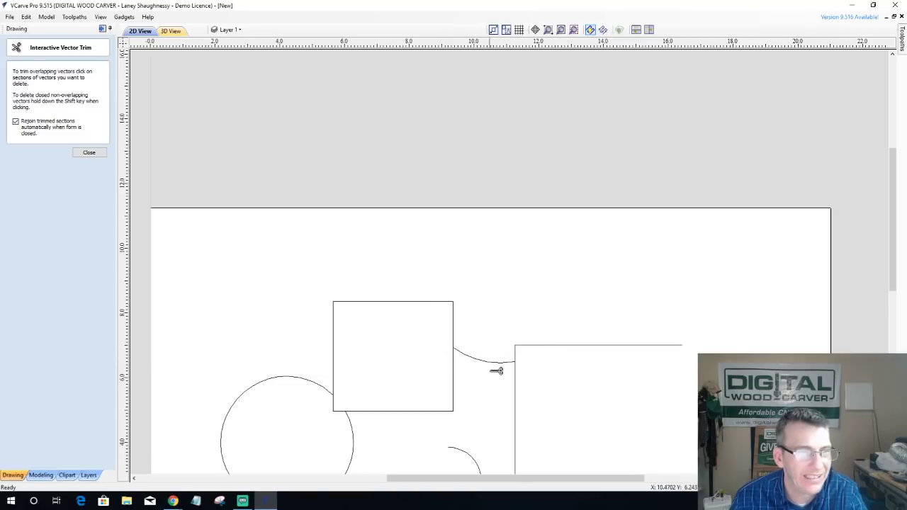
{"action": "scroll", "coordinate": [496, 375], "scroll_direction": "up", "scroll_amount": 3}
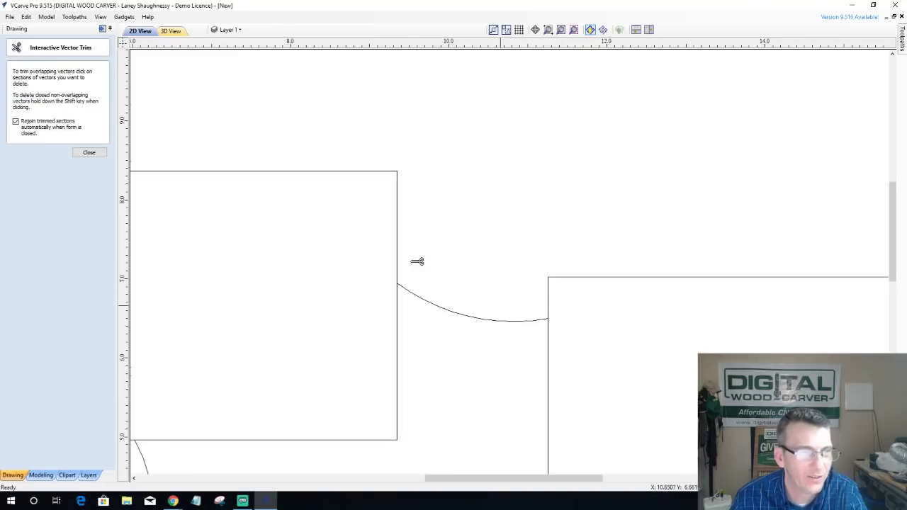
{"action": "left_click", "coordinate": [89, 152]}
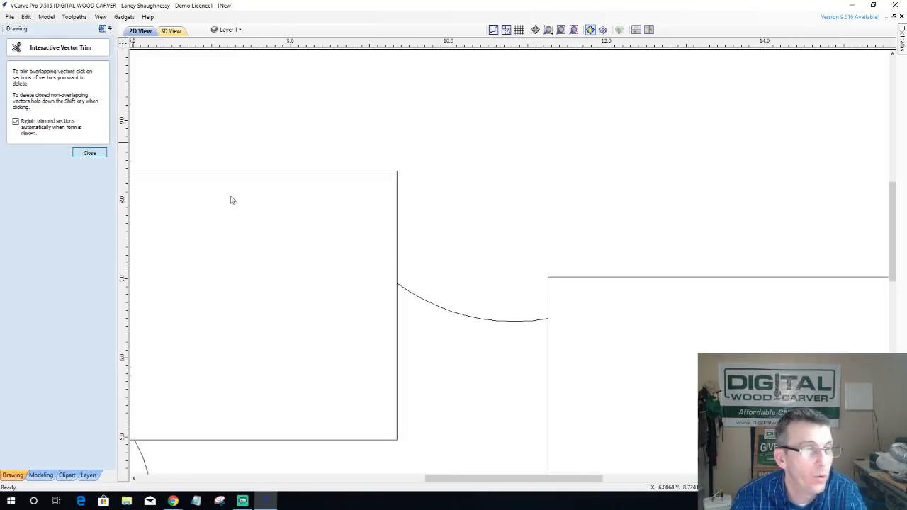
{"action": "scroll", "coordinate": [415, 203], "scroll_direction": "down", "scroll_amount": 4}
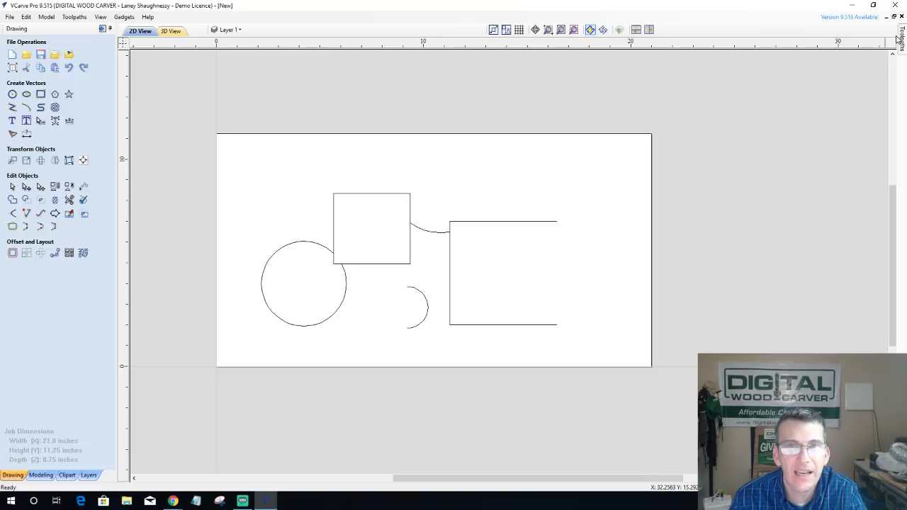
Step: Select all five vectors for a Pocket Toolpath, accept the ignored-open-vectors warning, and close the form
{"action": "mouse_move", "coordinate": [901, 40]}
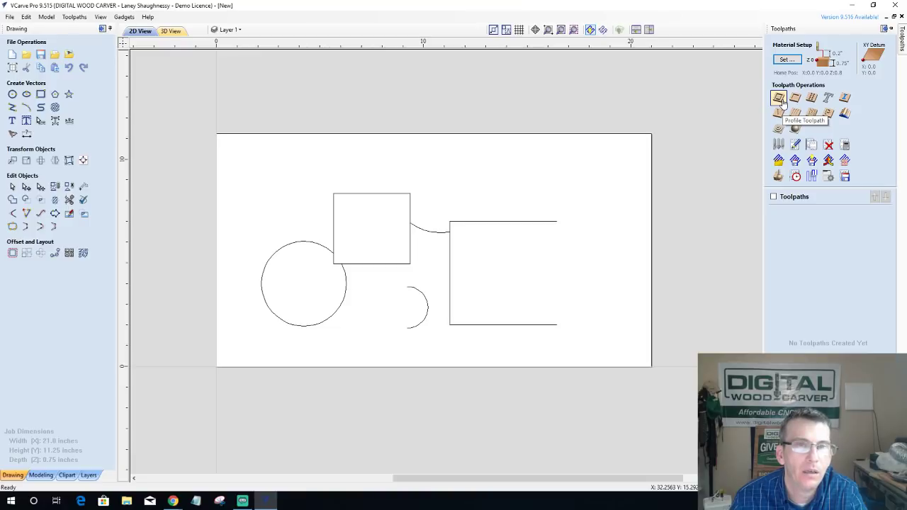
{"action": "left_click", "coordinate": [794, 98]}
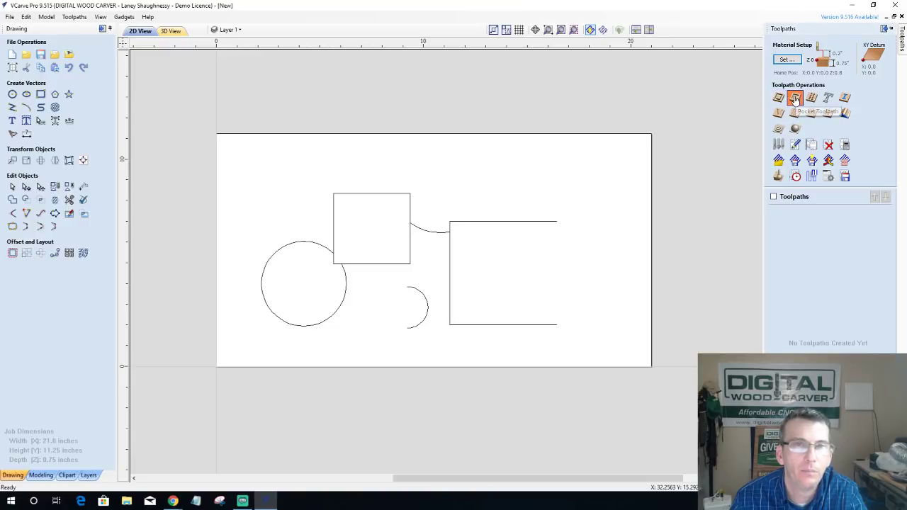
{"action": "left_click_drag", "start_coordinate": [405, 181], "coordinate": [607, 364]}
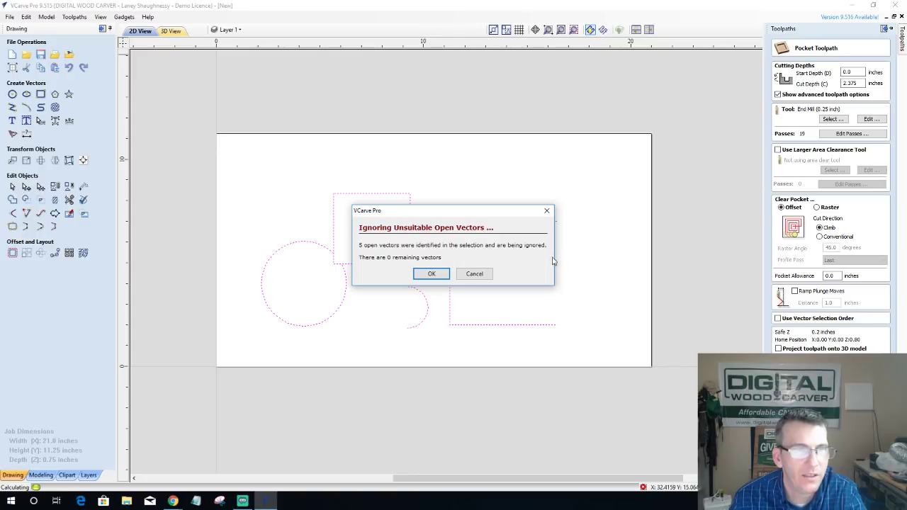
{"action": "left_click", "coordinate": [439, 273]}
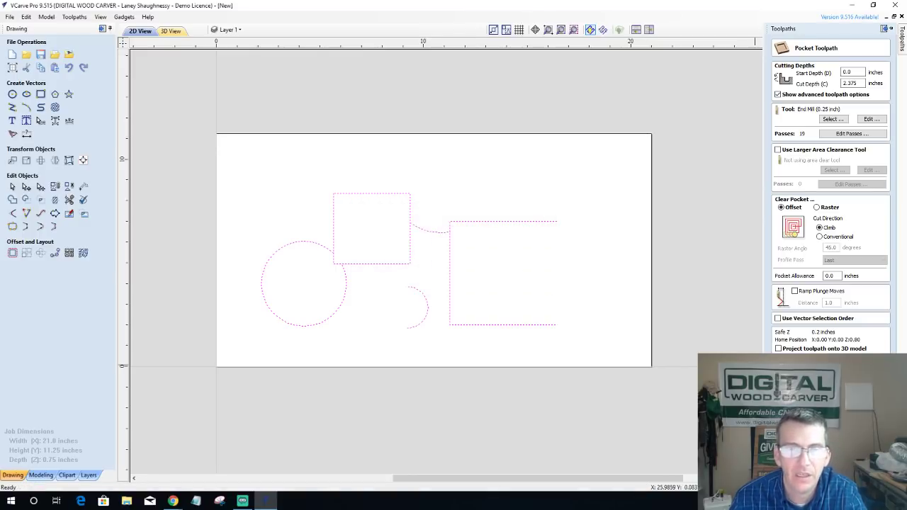
{"action": "left_click", "coordinate": [494, 187]}
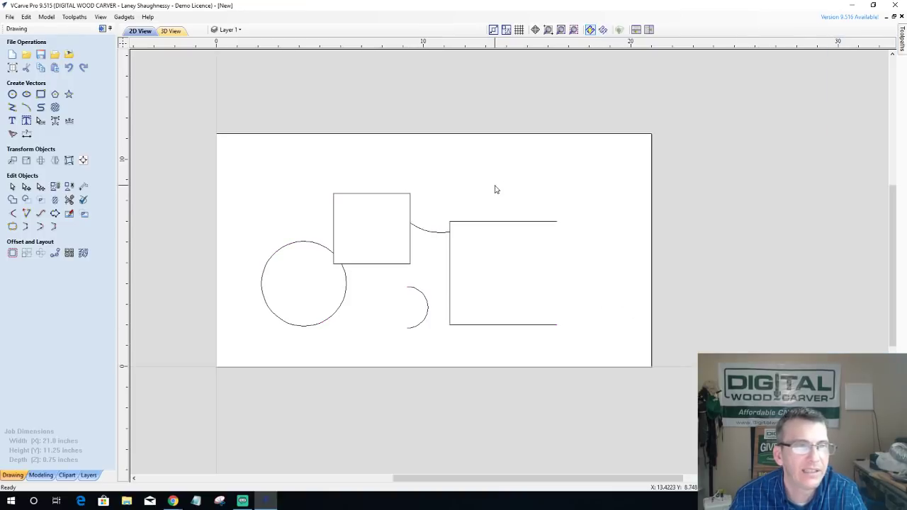
Step: Select all open vectors from the canvas right-click Selection menu
{"action": "right_click", "coordinate": [498, 158]}
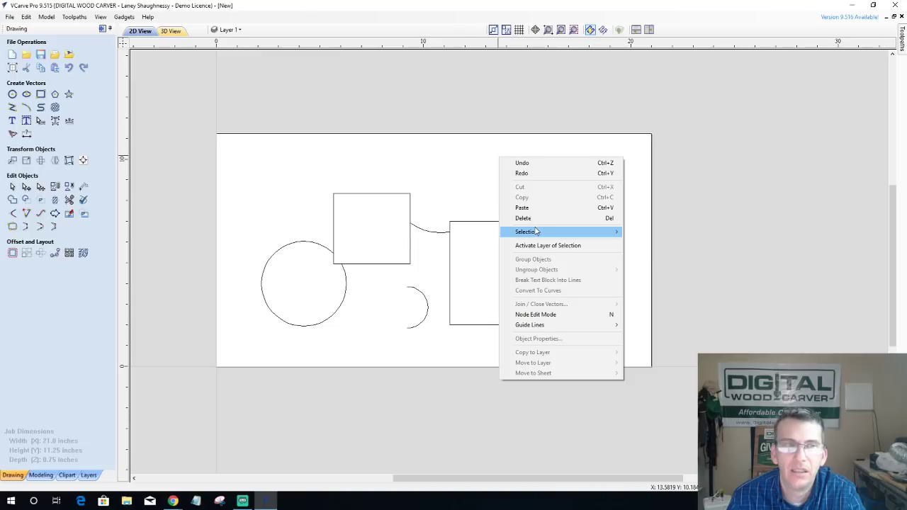
{"action": "mouse_move", "coordinate": [537, 232]}
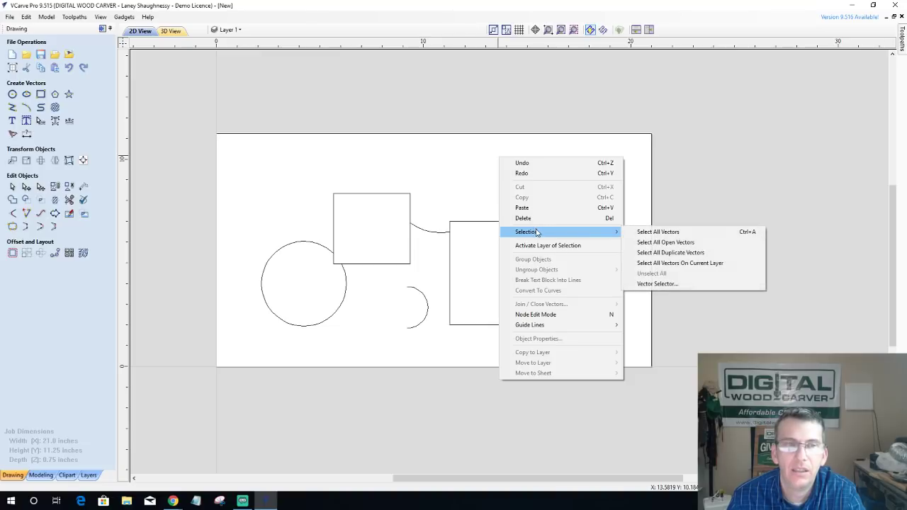
{"action": "left_click", "coordinate": [663, 243]}
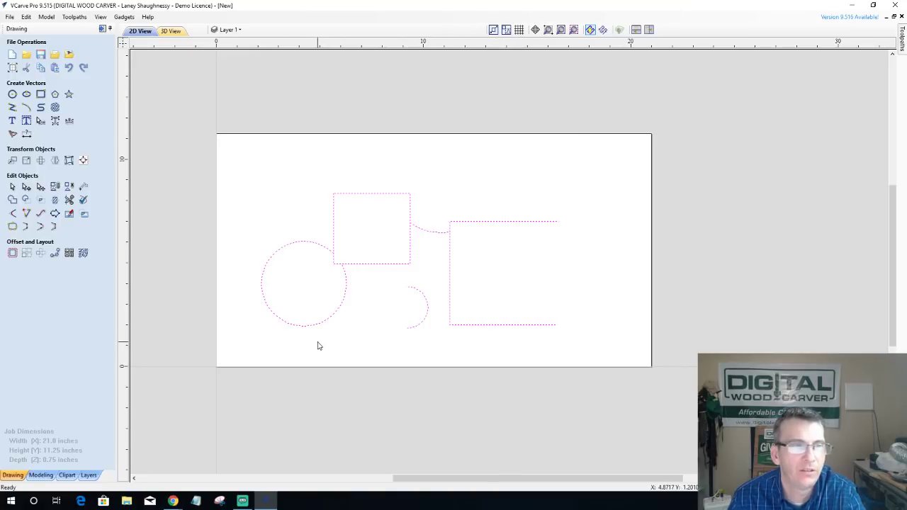
{"action": "left_click", "coordinate": [449, 263]}
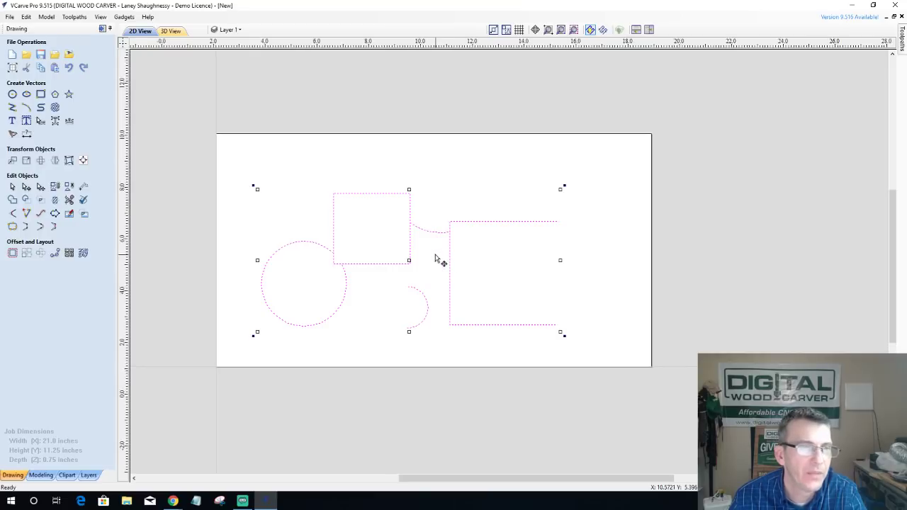
{"action": "scroll", "coordinate": [438, 260], "scroll_direction": "up", "scroll_amount": 4}
{"action": "scroll", "coordinate": [435, 259], "scroll_direction": "down", "scroll_amount": 3}
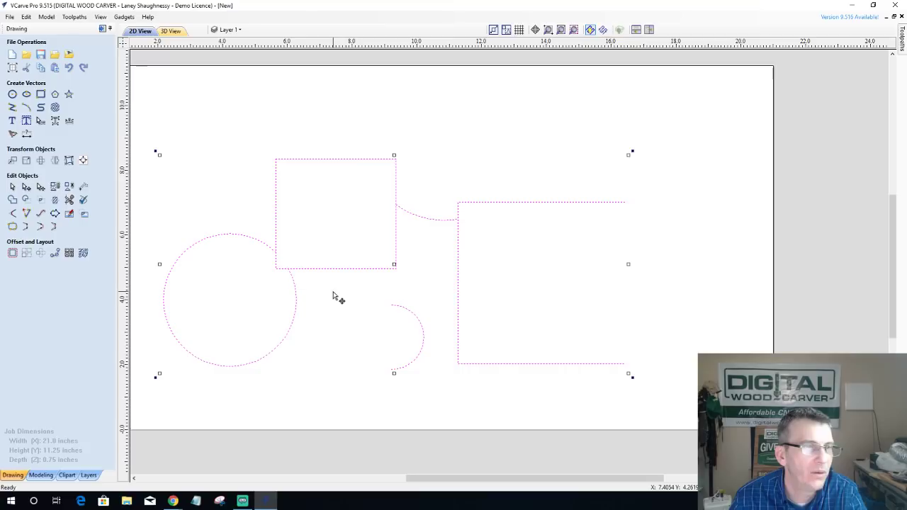
Step: Trim the square's bottom edge and the circle's overlapping arc
{"action": "left_click", "coordinate": [68, 201]}
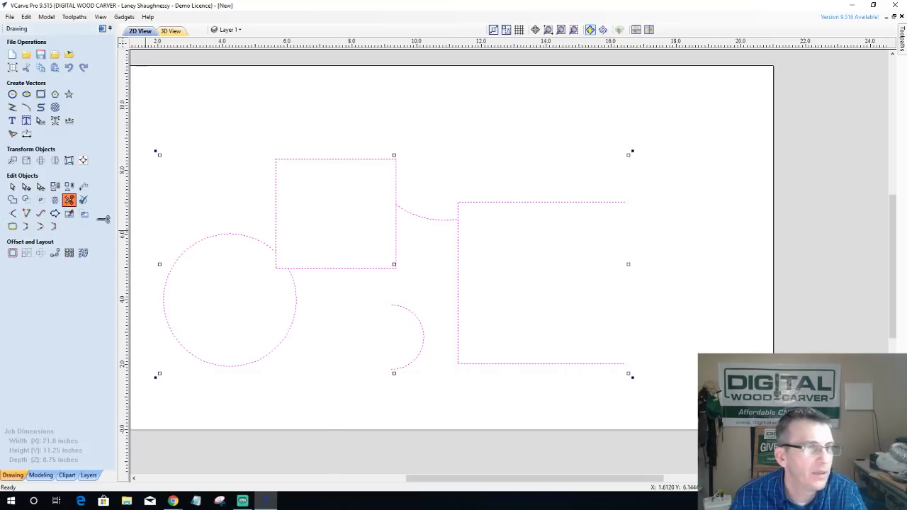
{"action": "left_click", "coordinate": [395, 260]}
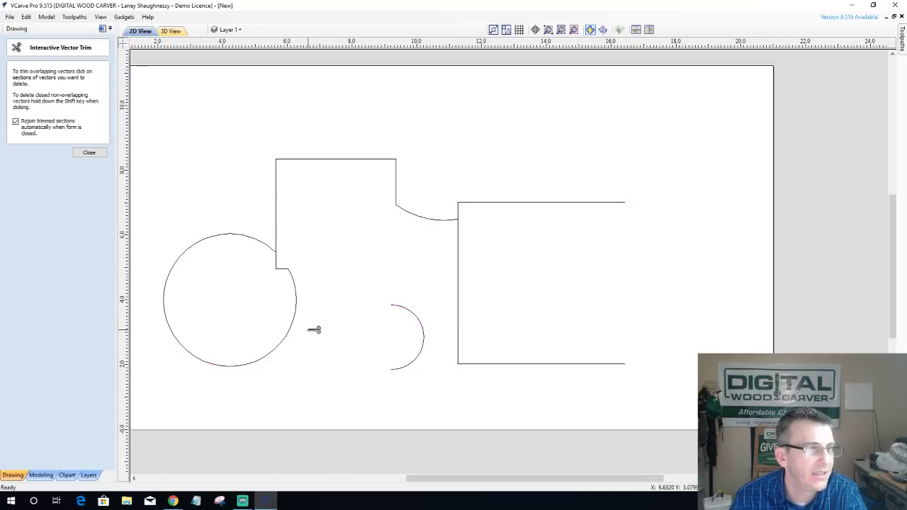
{"action": "left_click", "coordinate": [283, 264]}
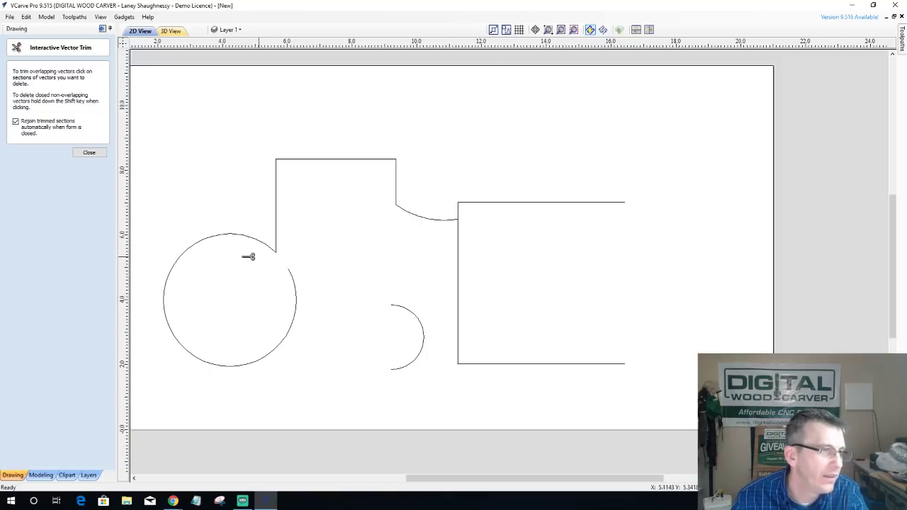
{"action": "left_click", "coordinate": [89, 153]}
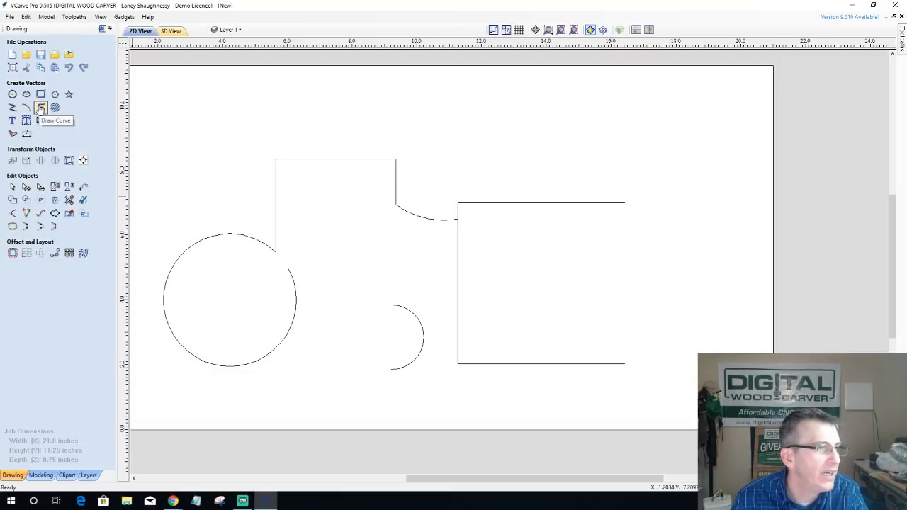
Step: Draw a straight test line from the circle's open end to the small arc's top, then delete it
{"action": "left_click", "coordinate": [40, 108]}
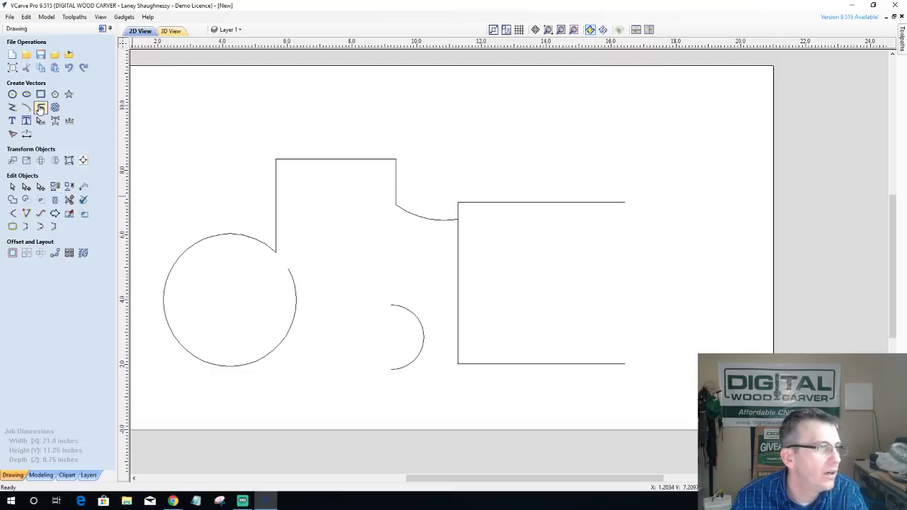
{"action": "left_click", "coordinate": [288, 269]}
{"action": "left_click", "coordinate": [390, 305]}
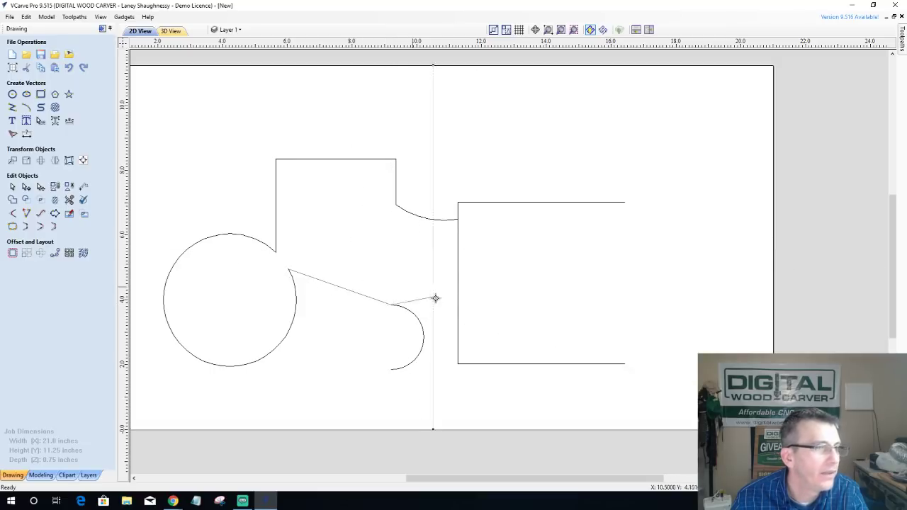
{"action": "right_click", "coordinate": [366, 341]}
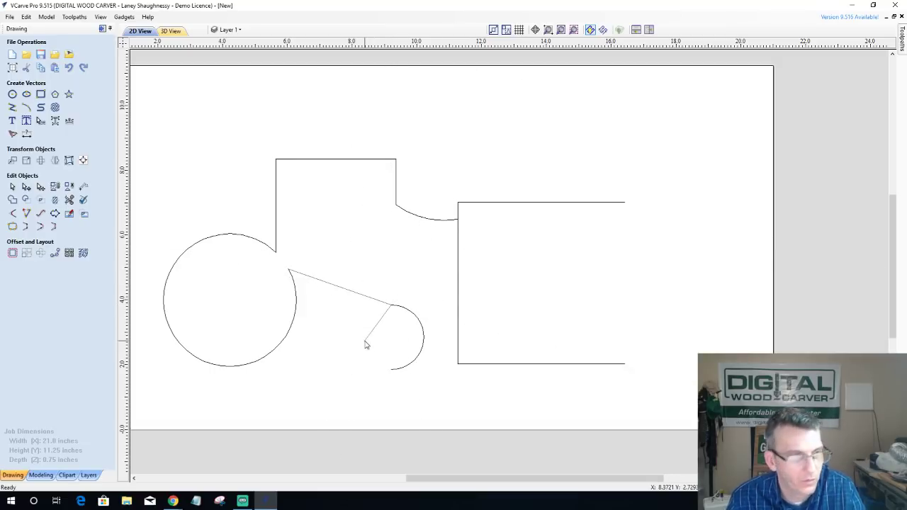
{"action": "key", "text": "Delete"}
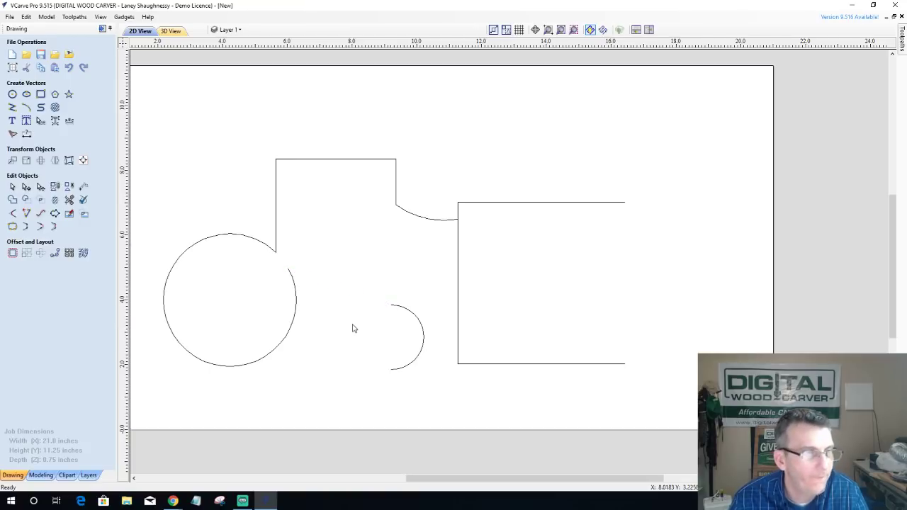
Step: Create a three-point arc from the circle to the small arc's top, then select the half arc
{"action": "left_click", "coordinate": [26, 106]}
{"action": "left_click", "coordinate": [287, 266]}
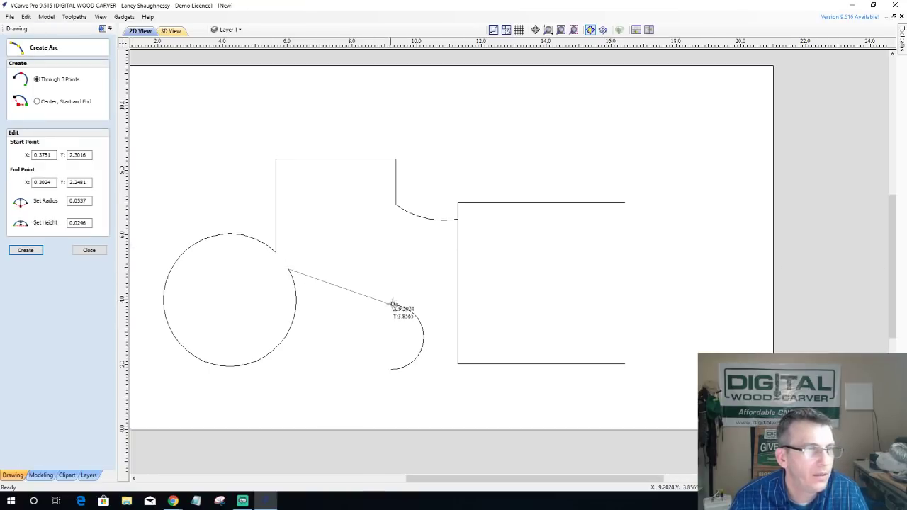
{"action": "left_click", "coordinate": [390, 281]}
{"action": "left_click", "coordinate": [354, 240]}
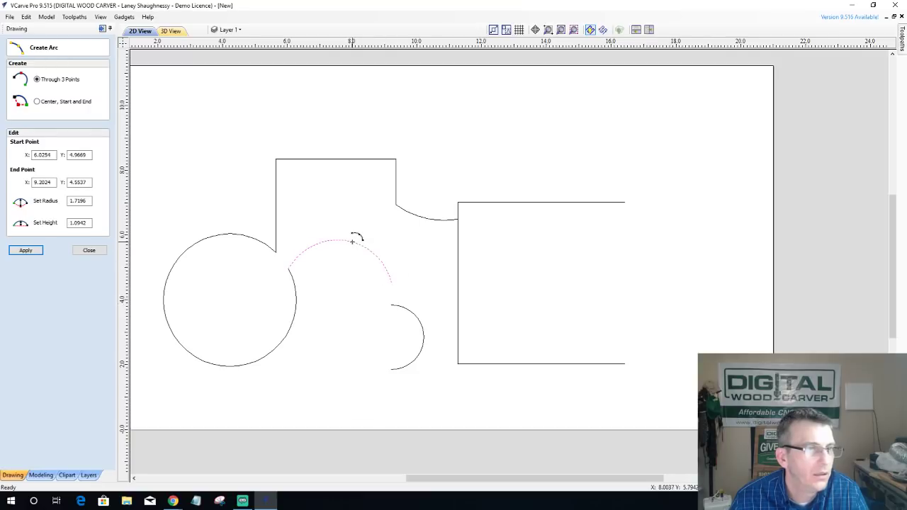
{"action": "key", "text": "Escape"}
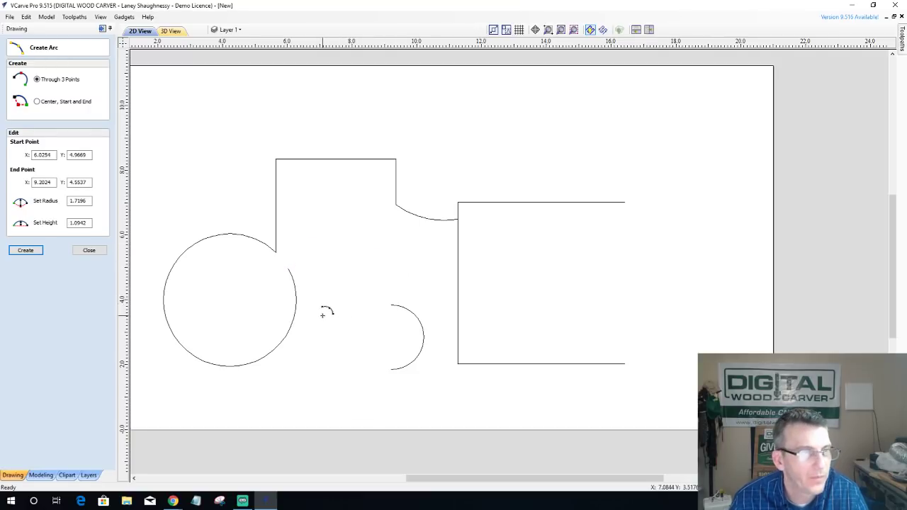
{"action": "left_click", "coordinate": [391, 300]}
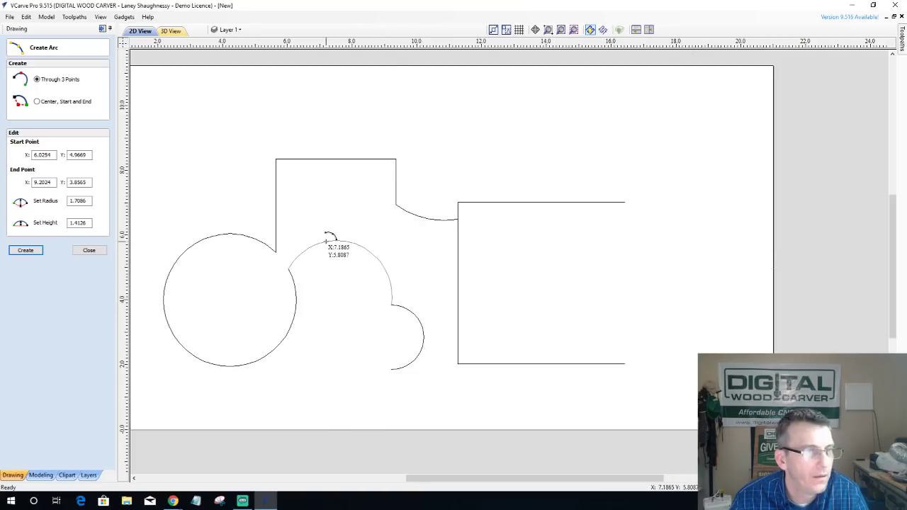
{"action": "left_click", "coordinate": [327, 242]}
{"action": "left_click", "coordinate": [83, 253]}
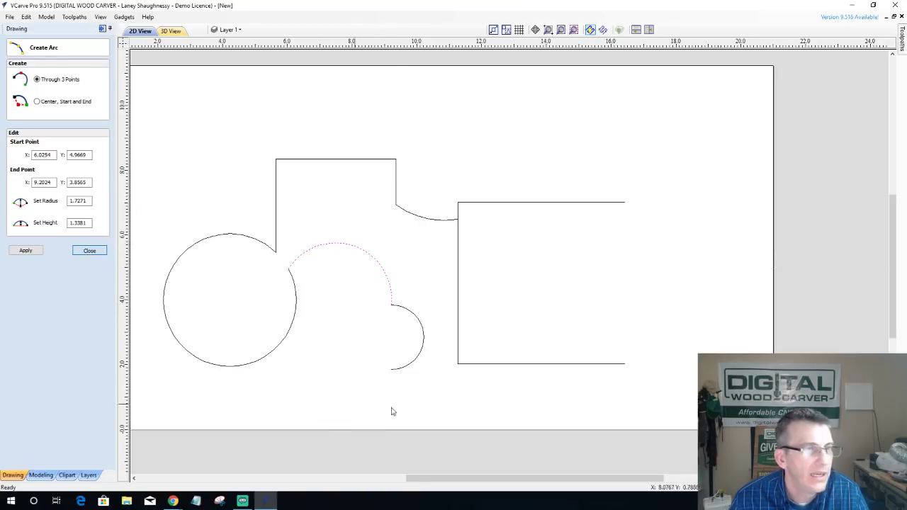
{"action": "left_click", "coordinate": [393, 369]}
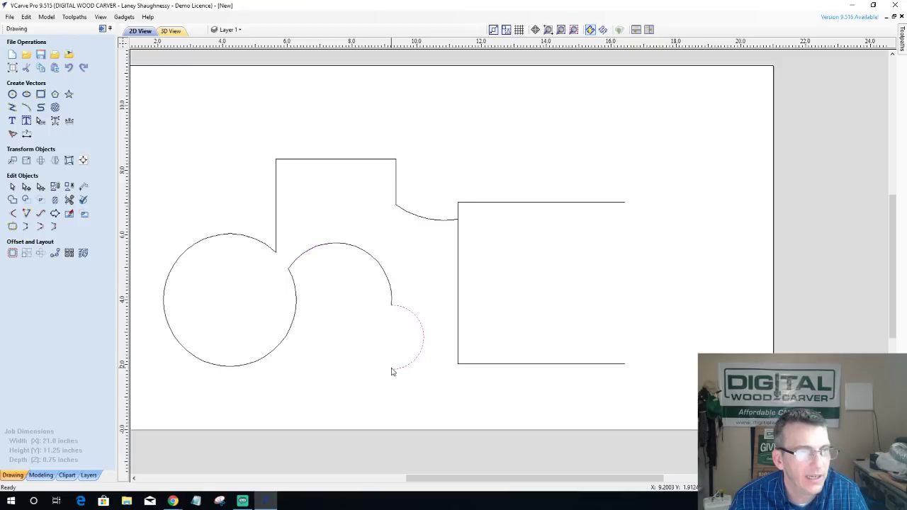
Step: Draw a polyline from the half arc's lower end down, right, up and left to the rectangle's corner
{"action": "left_click", "coordinate": [12, 107]}
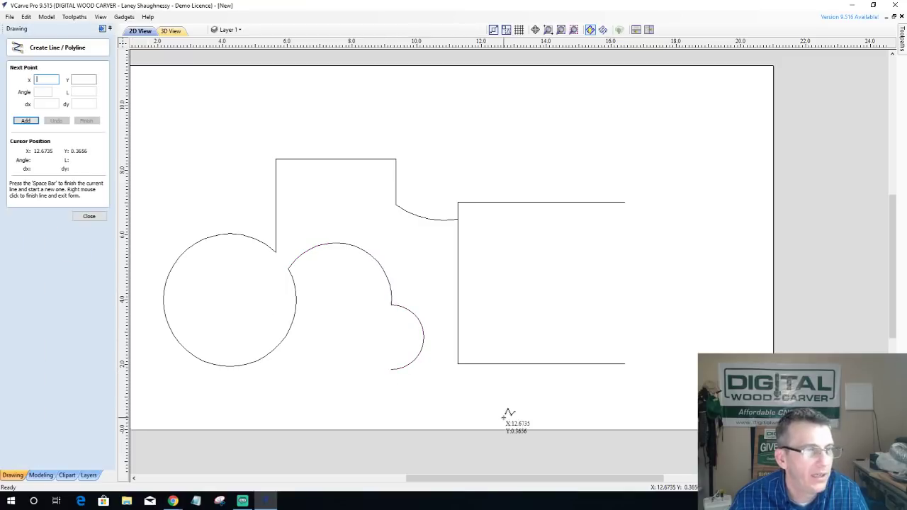
{"action": "left_click", "coordinate": [391, 369]}
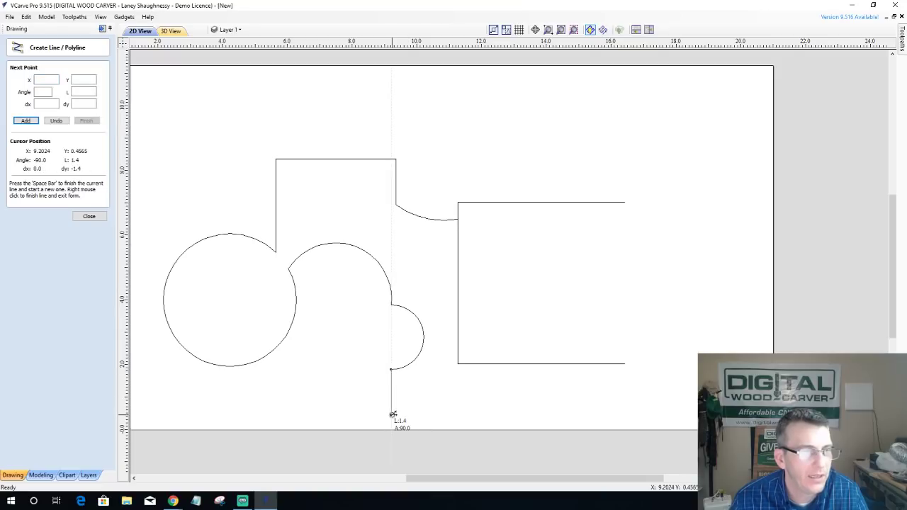
{"action": "left_click", "coordinate": [392, 401]}
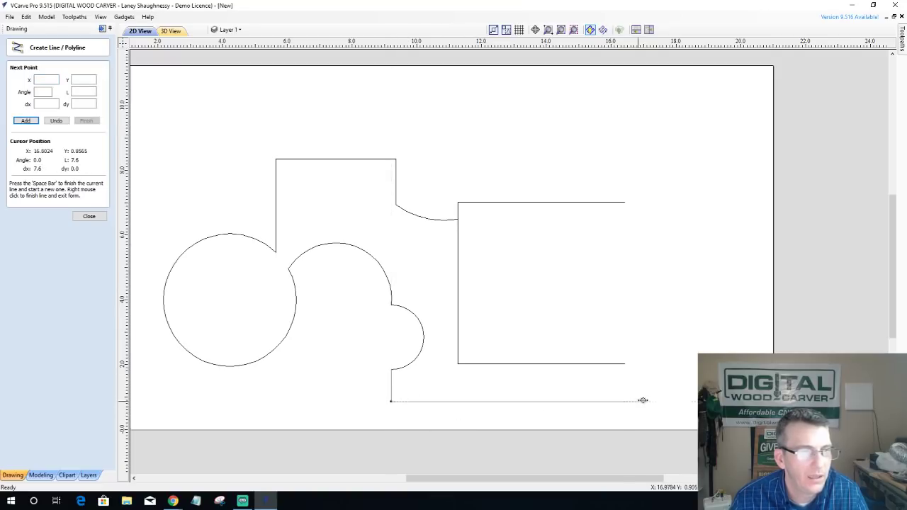
{"action": "left_click", "coordinate": [644, 401]}
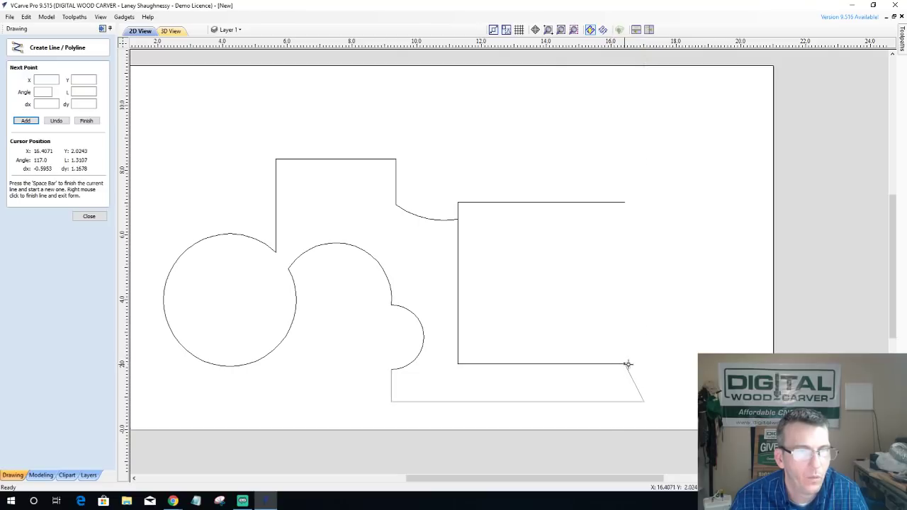
{"action": "left_click", "coordinate": [644, 364]}
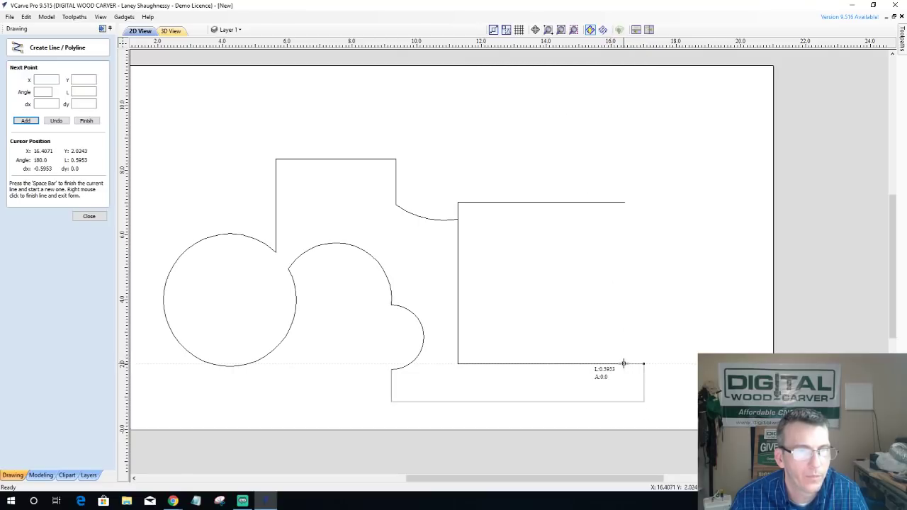
{"action": "left_click", "coordinate": [624, 364]}
{"action": "key", "text": "space"}
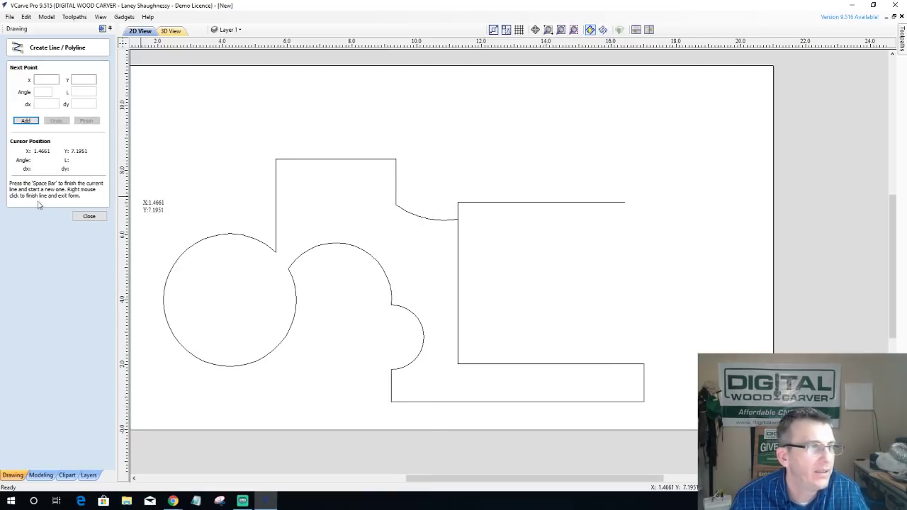
{"action": "left_click", "coordinate": [89, 216]}
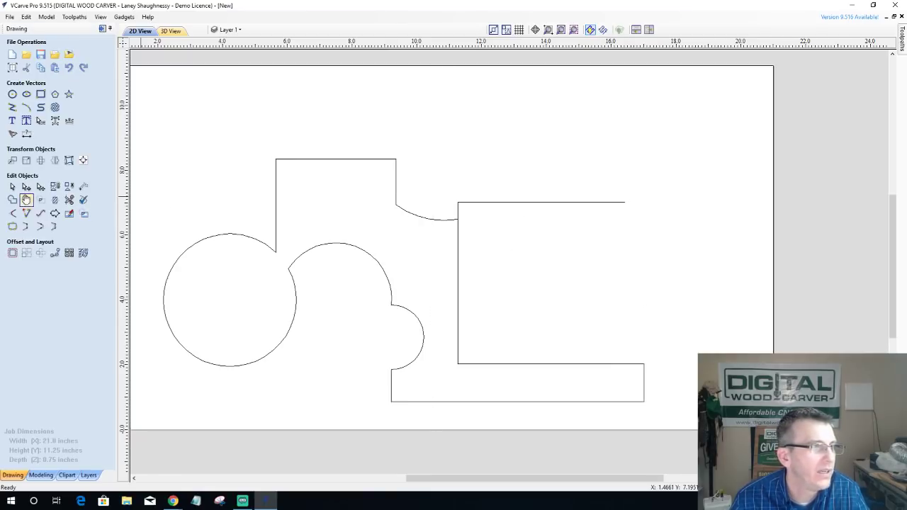
Step: Add a node on the curved span and delete two connecting spans, shortening the bridging arc
{"action": "left_click", "coordinate": [424, 221]}
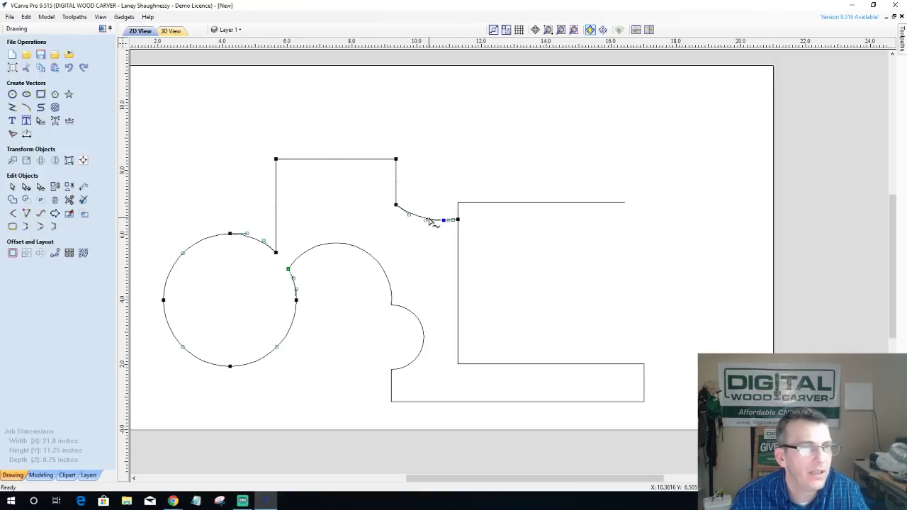
{"action": "scroll", "coordinate": [425, 224], "scroll_direction": "up", "scroll_amount": 5}
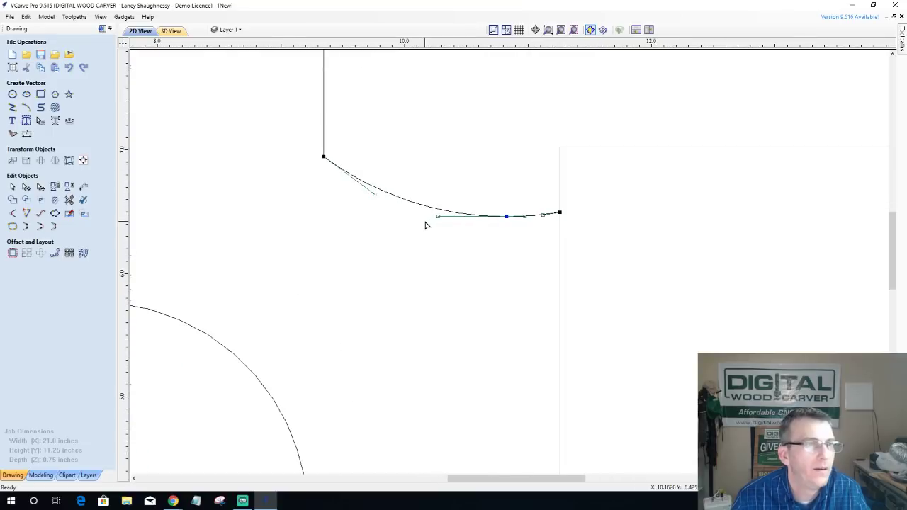
{"action": "right_click", "coordinate": [423, 208]}
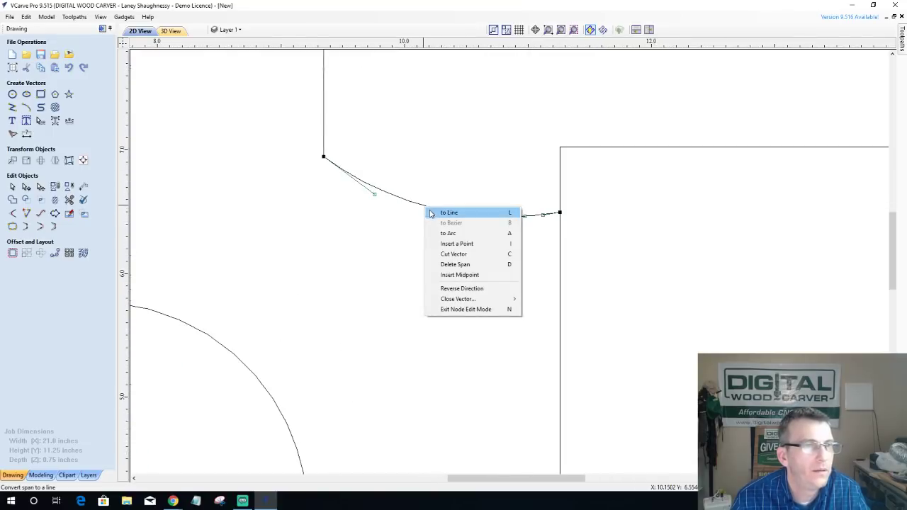
{"action": "left_click", "coordinate": [440, 245]}
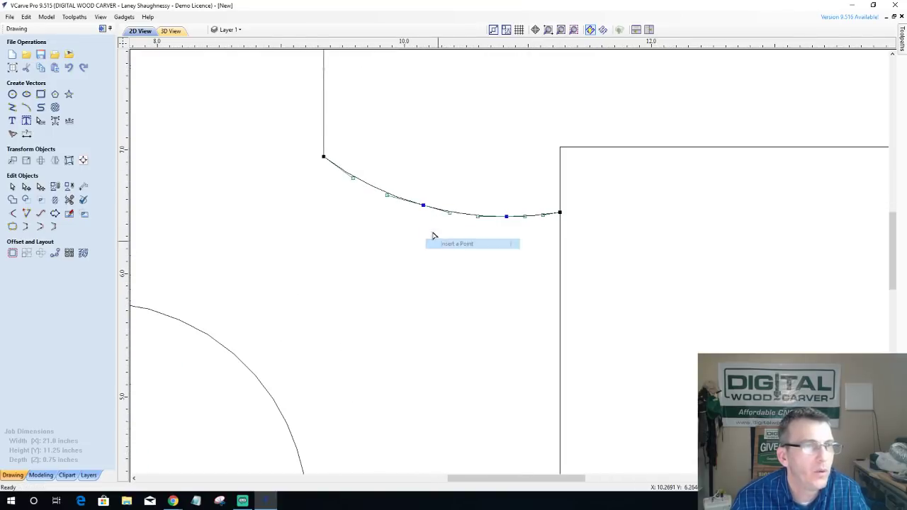
{"action": "right_click", "coordinate": [462, 214]}
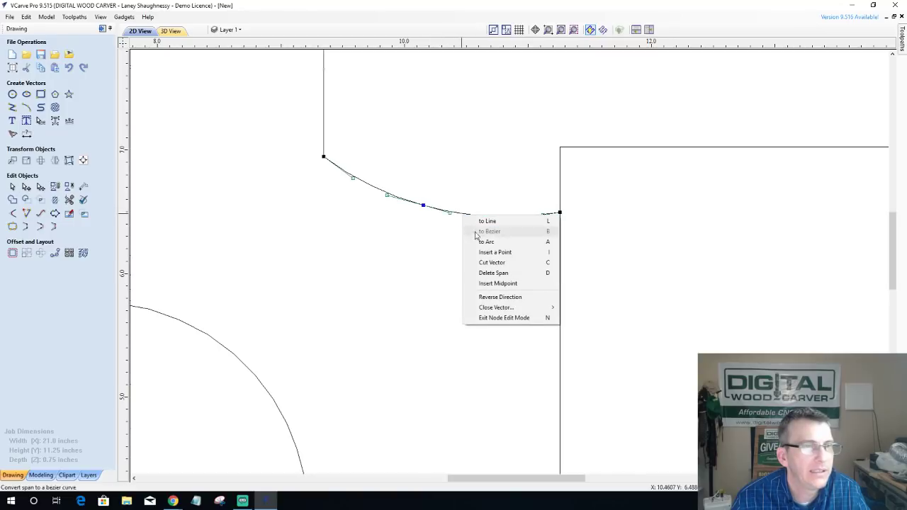
{"action": "left_click", "coordinate": [482, 276]}
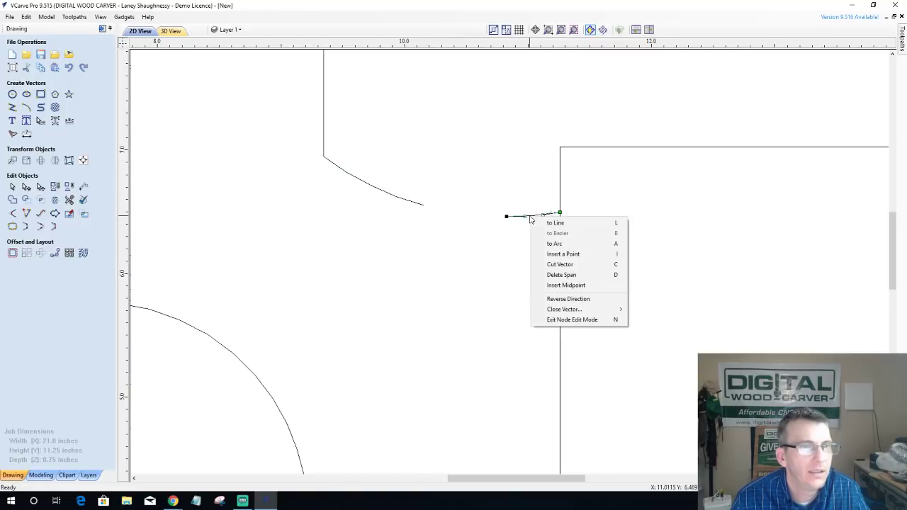
{"action": "left_click", "coordinate": [561, 274]}
{"action": "scroll", "coordinate": [429, 267], "scroll_direction": "down", "scroll_amount": 4}
{"action": "scroll", "coordinate": [429, 267], "scroll_direction": "down", "scroll_amount": 2}
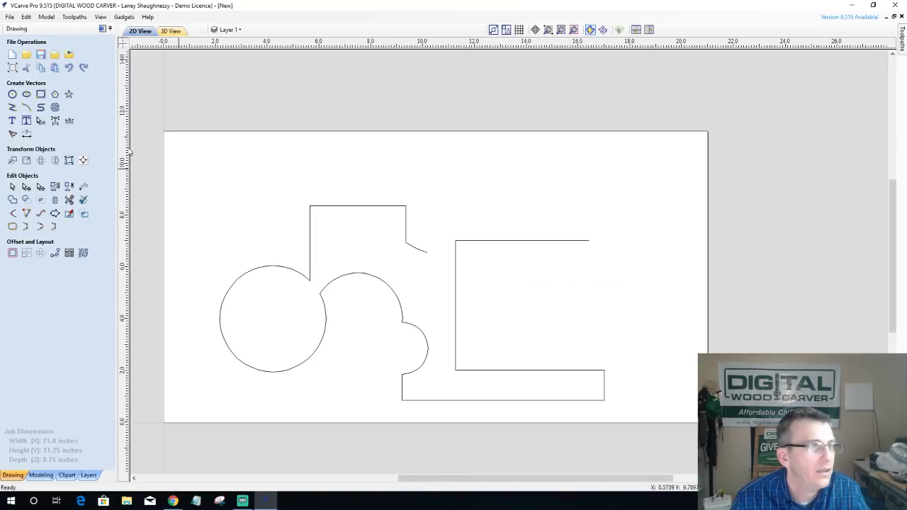
Step: Draw a two-segment peaked polyline from the curve's open end to the right shape's top corner
{"action": "left_click", "coordinate": [12, 107]}
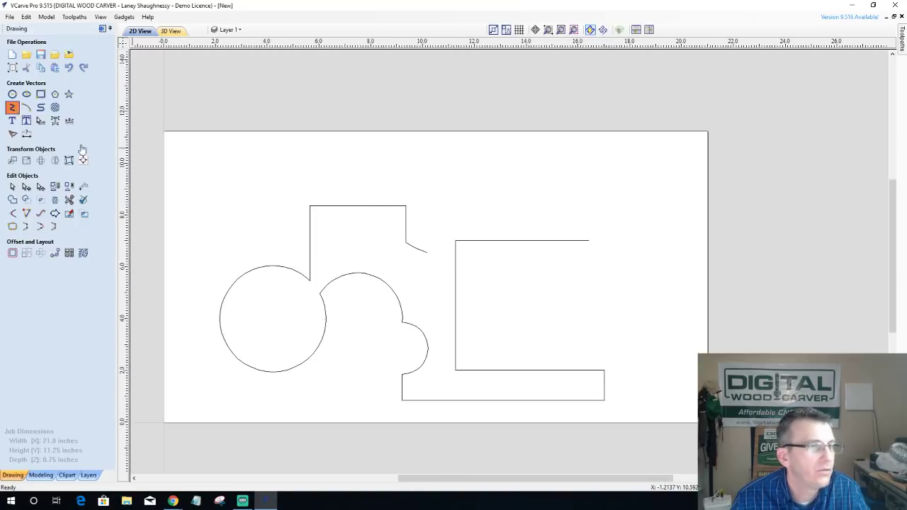
{"action": "left_click", "coordinate": [427, 251]}
{"action": "left_click", "coordinate": [444, 185]}
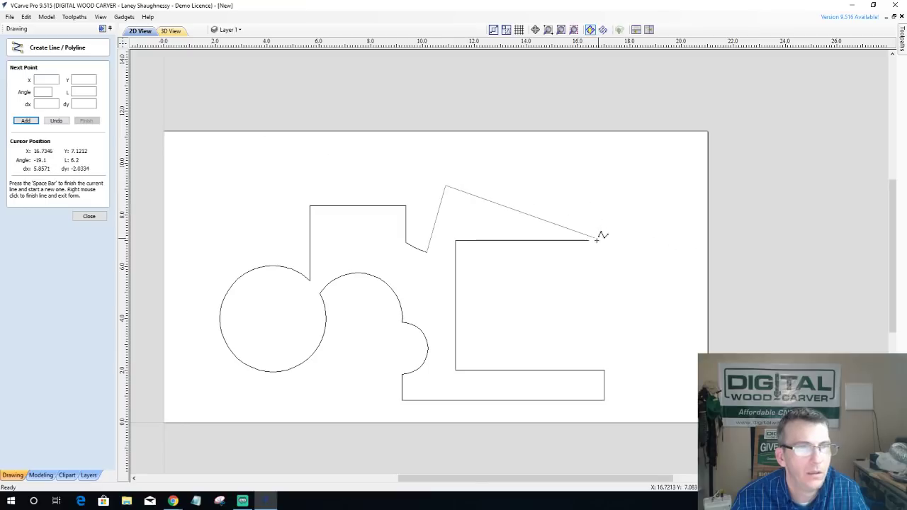
{"action": "left_click", "coordinate": [587, 240]}
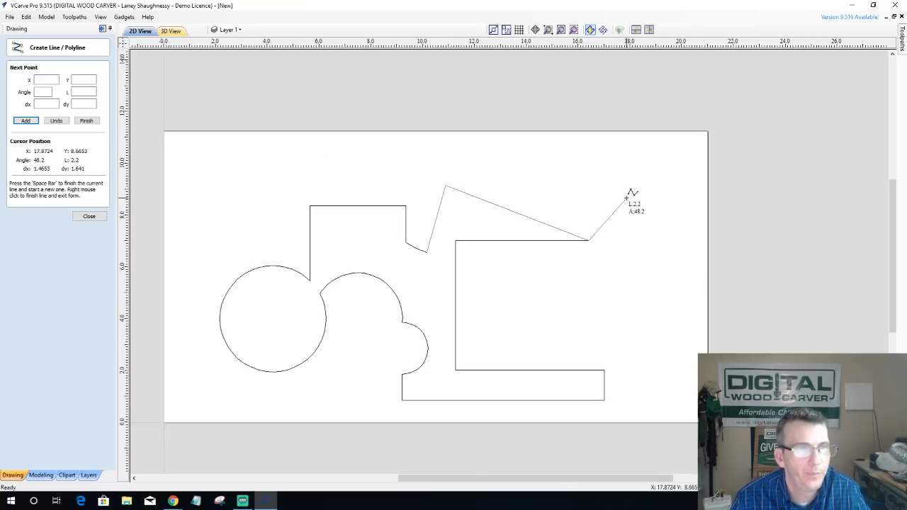
{"action": "key", "text": "space"}
{"action": "left_click", "coordinate": [90, 217]}
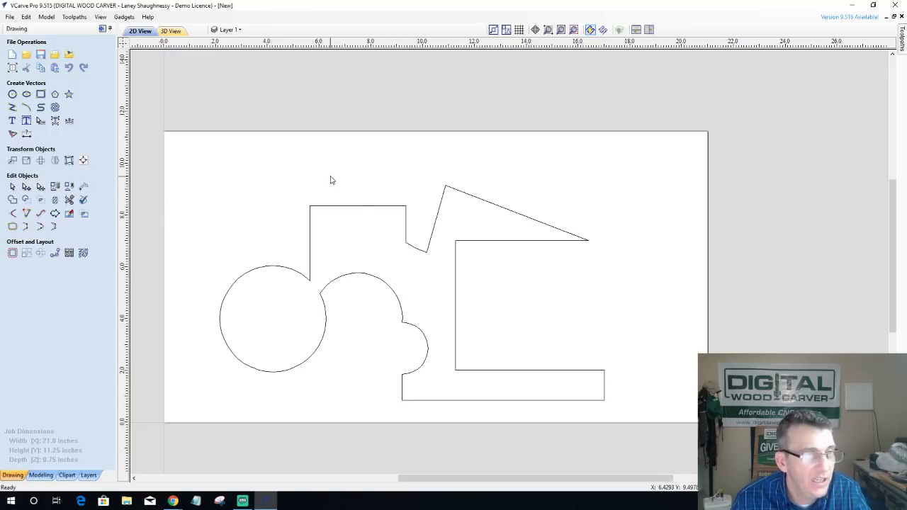
Step: Select all open vectors and join them into one outline
{"action": "right_click", "coordinate": [658, 242]}
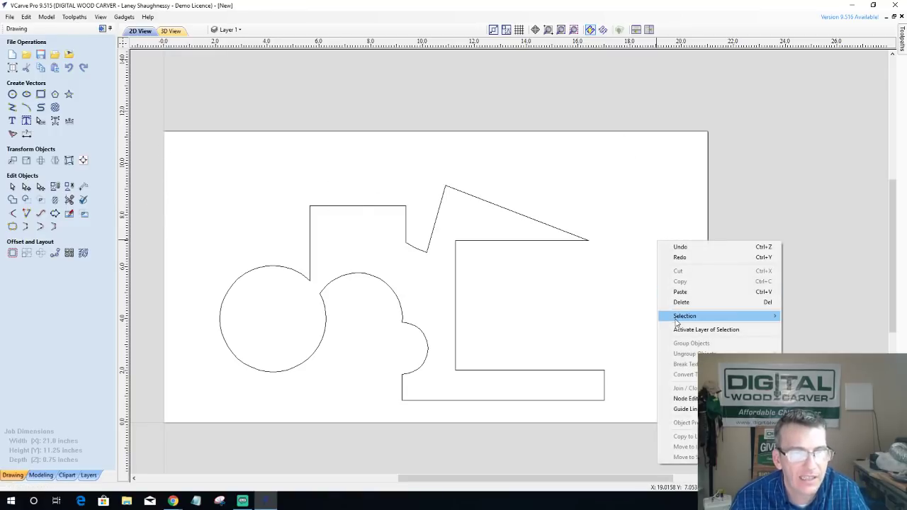
{"action": "mouse_move", "coordinate": [674, 319]}
{"action": "left_click", "coordinate": [578, 325]}
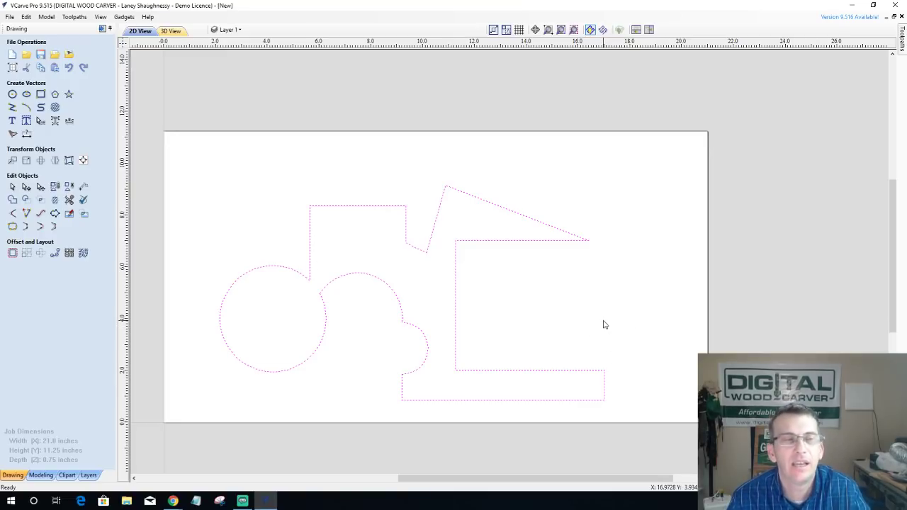
{"action": "left_click", "coordinate": [13, 227]}
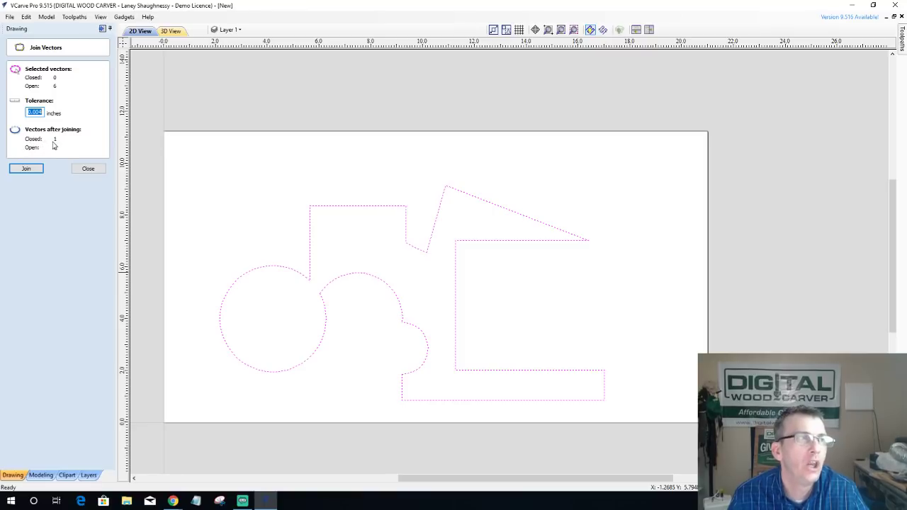
{"action": "left_click", "coordinate": [25, 168]}
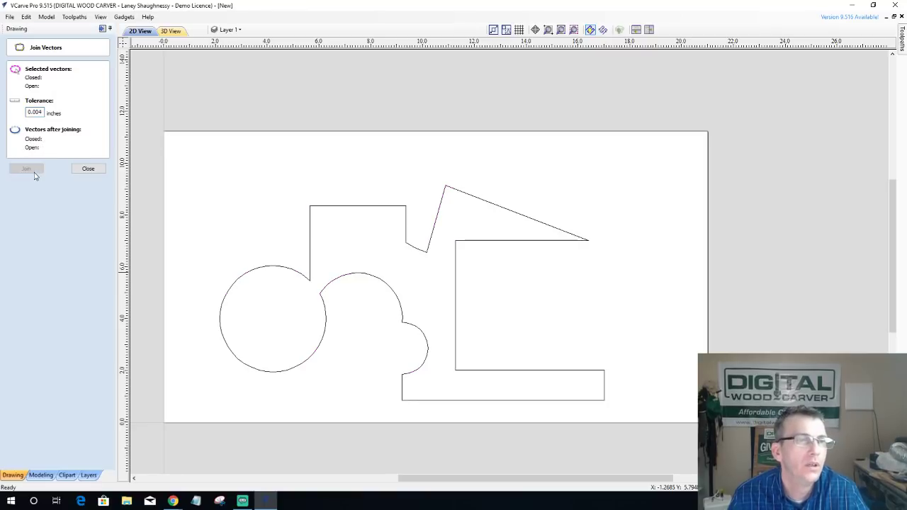
Step: Re-run Select All Open Vectors to confirm none remain, then dismiss the message
{"action": "left_click", "coordinate": [309, 235]}
{"action": "right_click", "coordinate": [593, 281]}
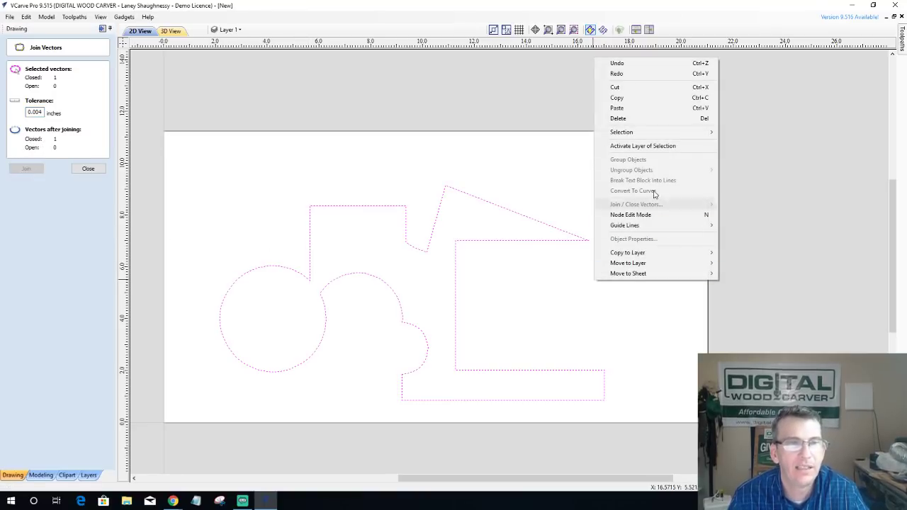
{"action": "mouse_move", "coordinate": [645, 133]}
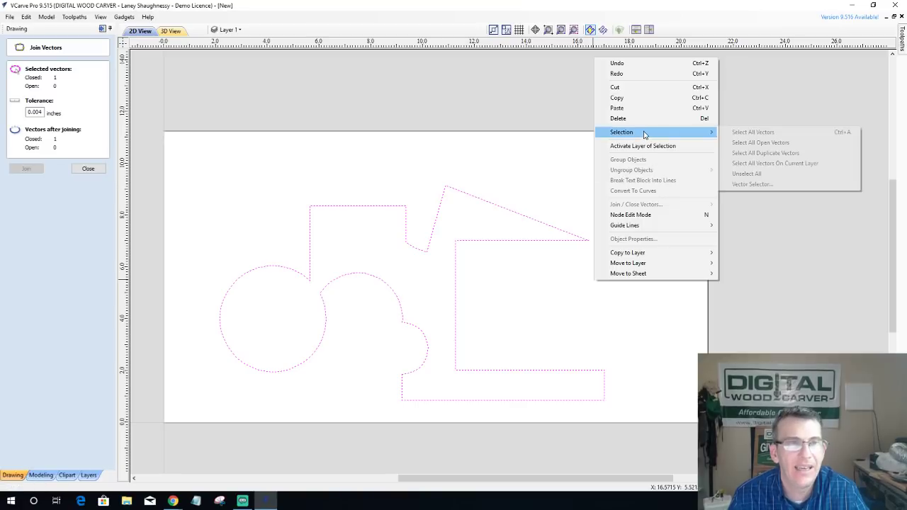
{"action": "left_click", "coordinate": [738, 143]}
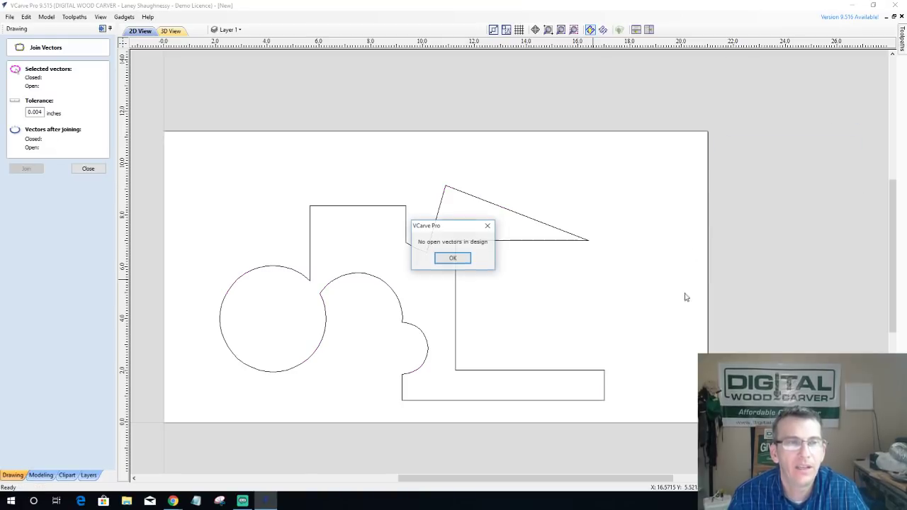
{"action": "left_click", "coordinate": [453, 259]}
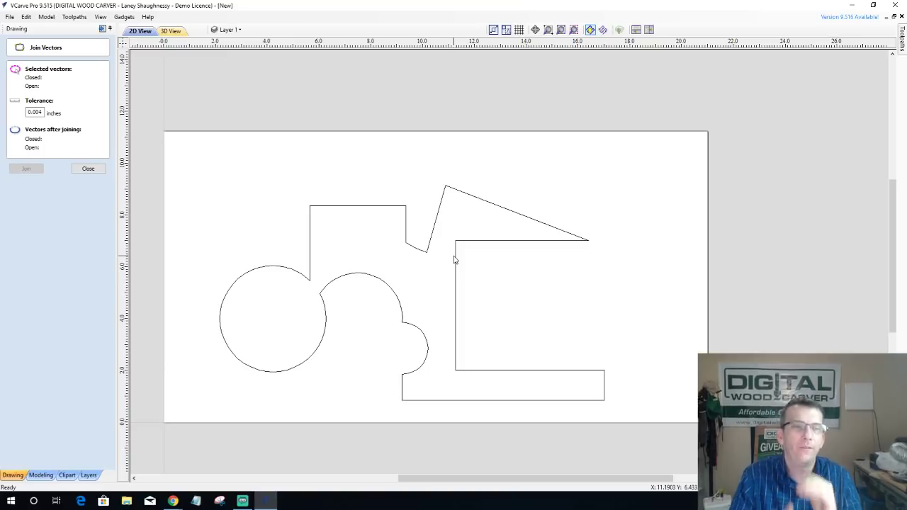
Step: Draw a 4.3 × 2.5 inch rectangle inside the large joined shape
{"action": "left_click", "coordinate": [88, 169]}
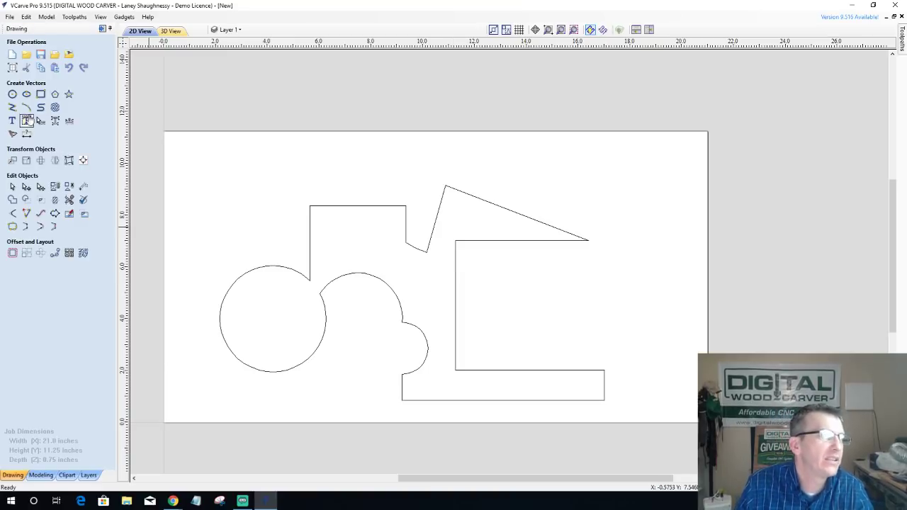
{"action": "left_click", "coordinate": [41, 93]}
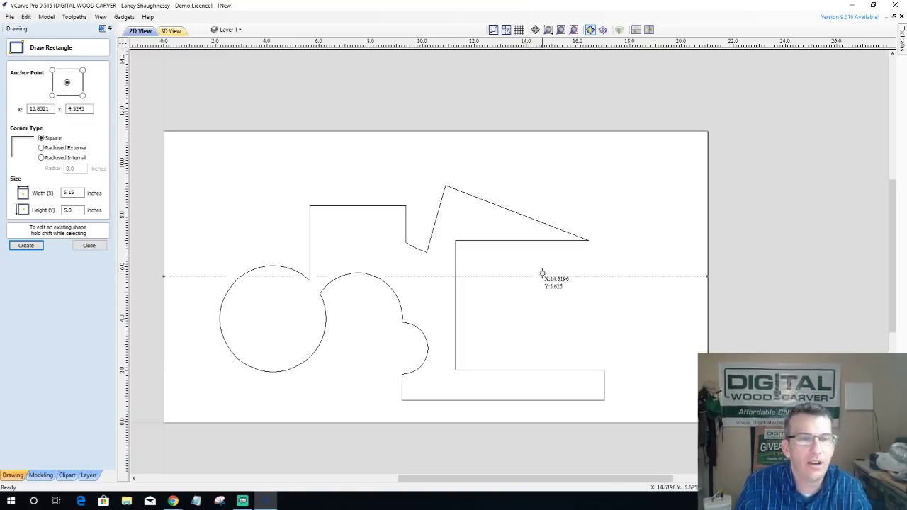
{"action": "left_click_drag", "start_coordinate": [542, 276], "coordinate": [654, 341]}
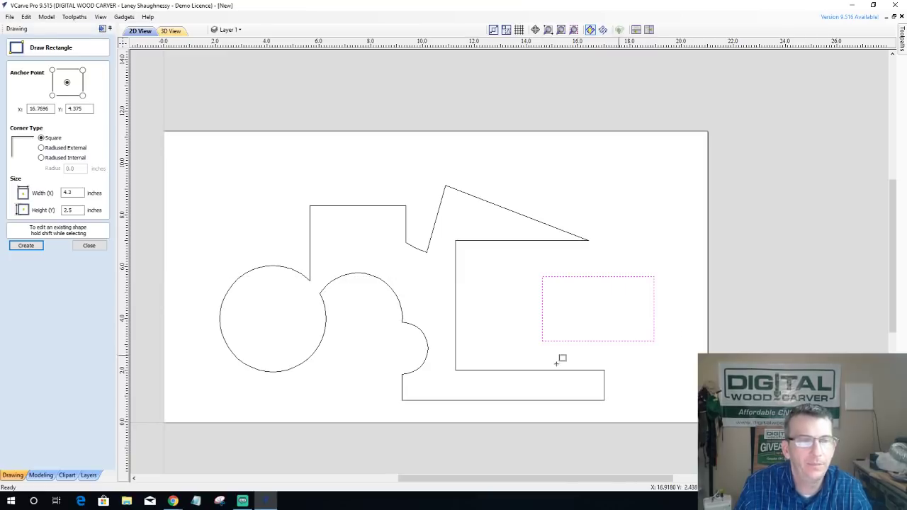
{"action": "left_click", "coordinate": [88, 245]}
Step: Delete the new rectangle's top span, leaving an open three-sided path
{"action": "scroll", "coordinate": [581, 304], "scroll_direction": "up", "scroll_amount": 5}
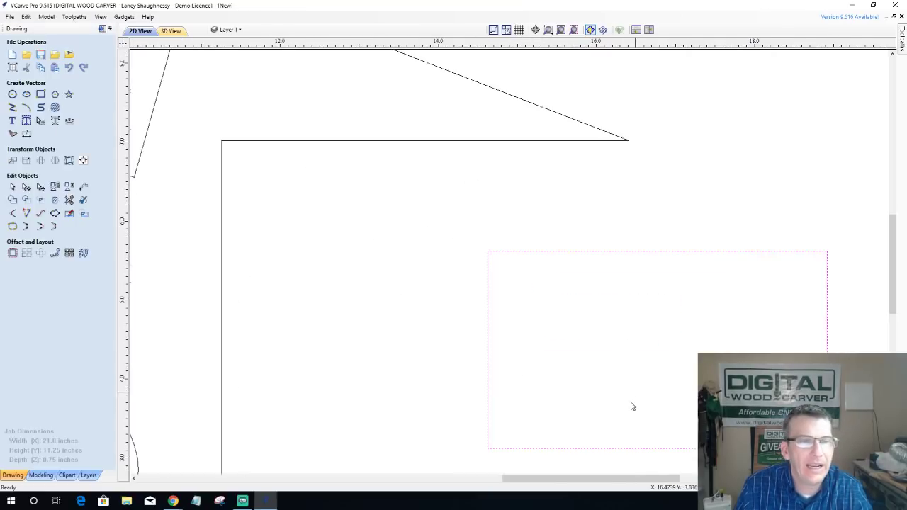
{"action": "left_click", "coordinate": [26, 187]}
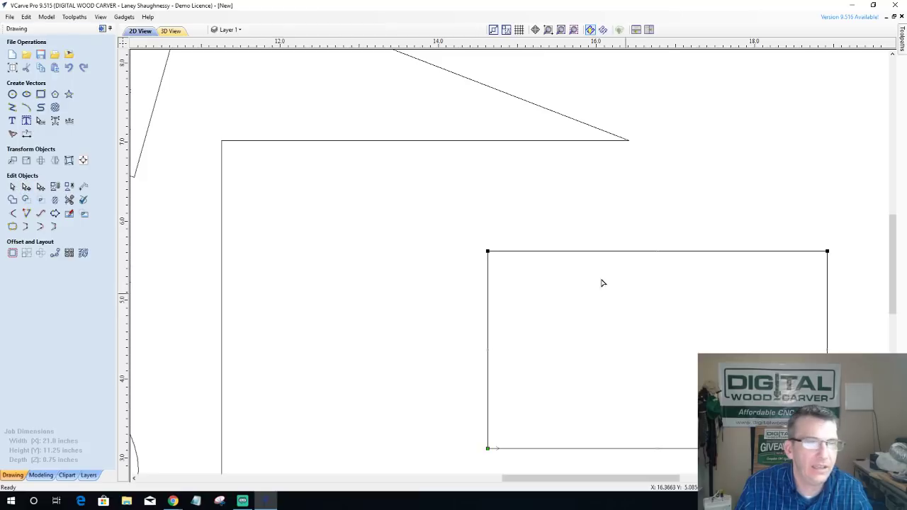
{"action": "right_click", "coordinate": [595, 251]}
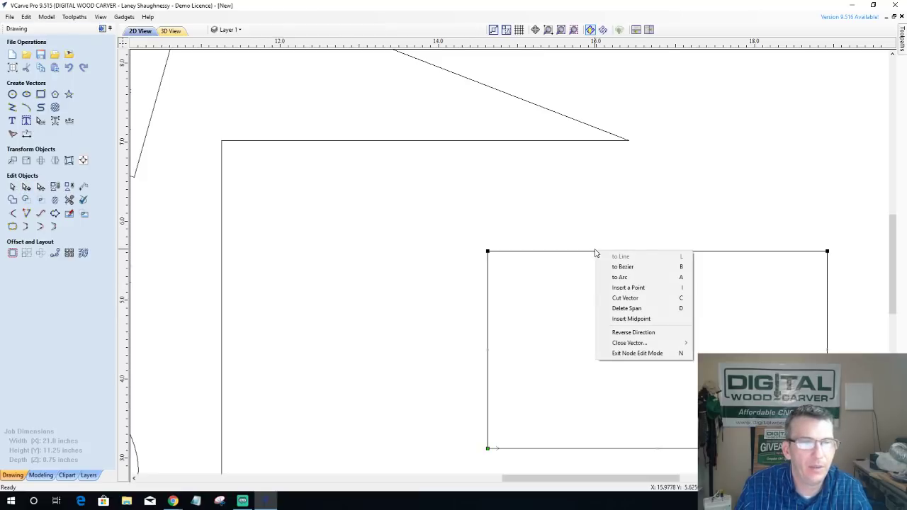
{"action": "left_click", "coordinate": [610, 308]}
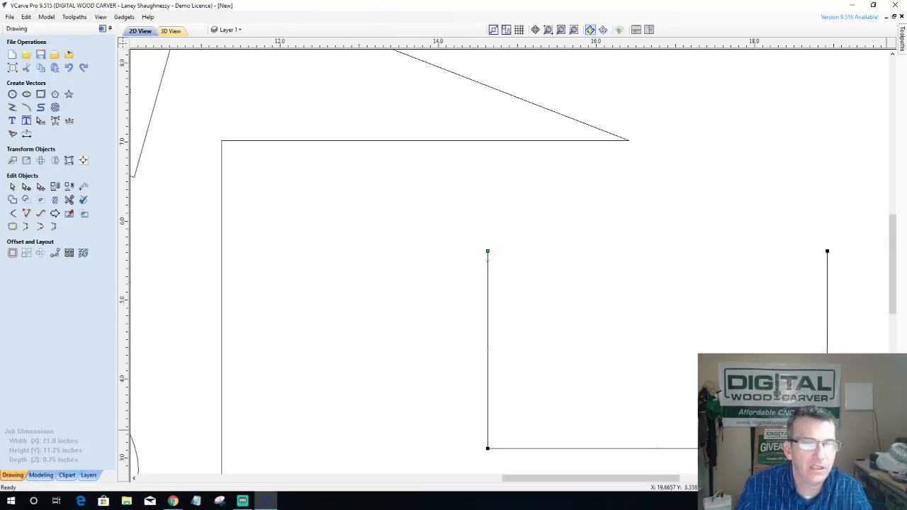
Step: Cap the open top of the three-sided vector with an arc using Join/Close vectors with arc
{"action": "left_click", "coordinate": [15, 233]}
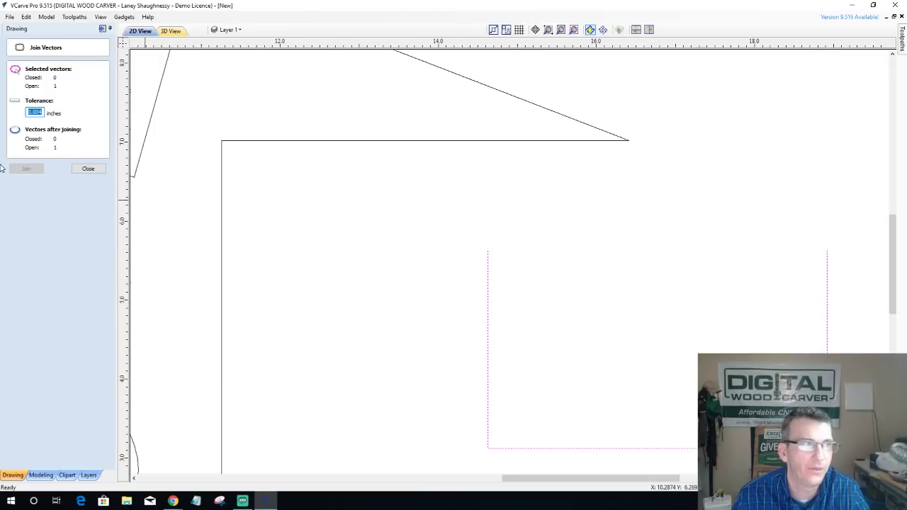
{"action": "left_click", "coordinate": [89, 169]}
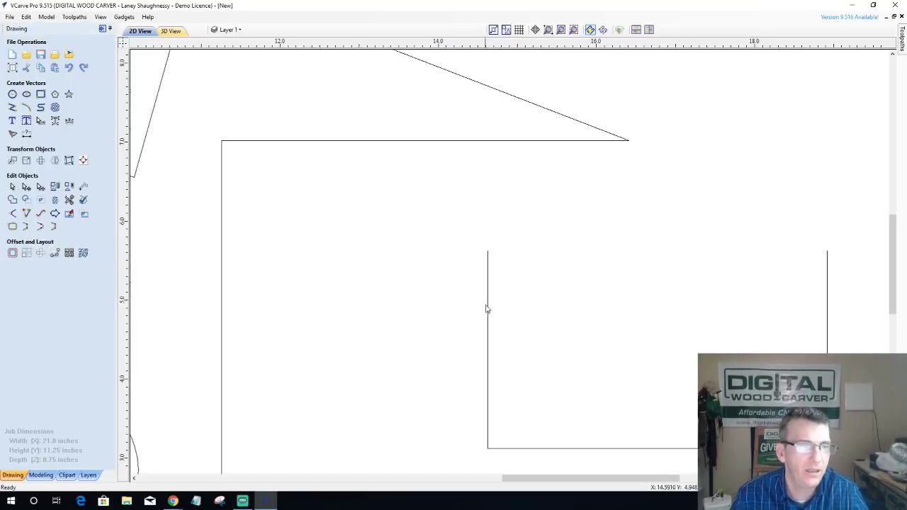
{"action": "left_click", "coordinate": [40, 228]}
Step: Undo the arched closing, try closing the open path as a triangle, then undo that too
{"action": "scroll", "coordinate": [446, 421], "scroll_direction": "down", "scroll_amount": 2}
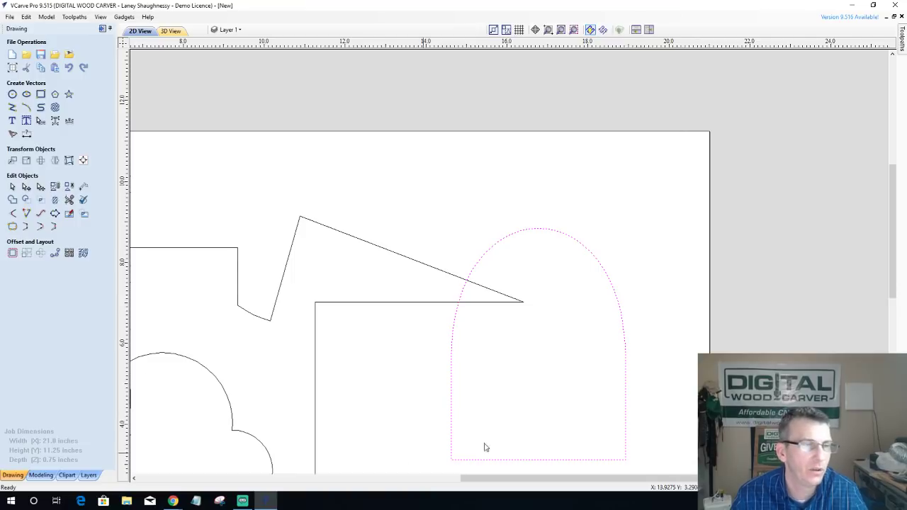
{"action": "scroll", "coordinate": [496, 443], "scroll_direction": "up", "scroll_amount": 2}
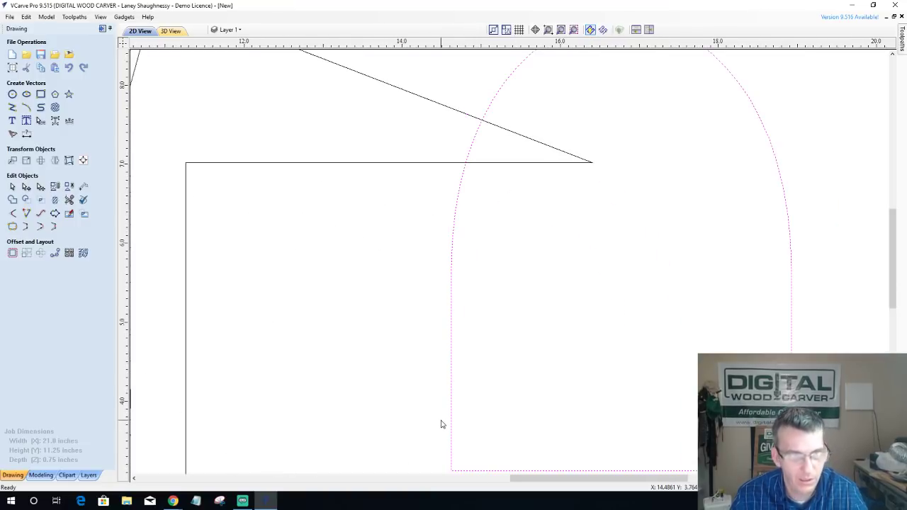
{"action": "key", "text": "ctrl+z"}
{"action": "left_click", "coordinate": [452, 384]}
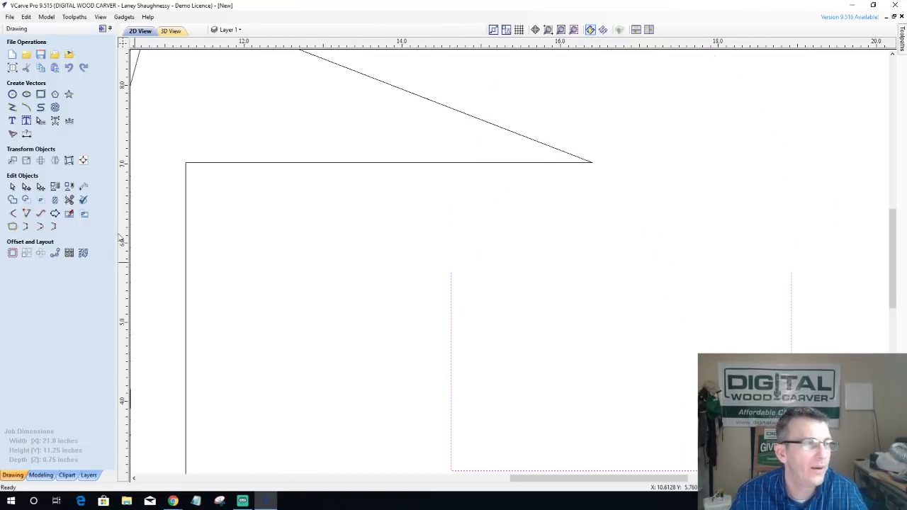
{"action": "left_click", "coordinate": [54, 230]}
{"action": "scroll", "coordinate": [605, 390], "scroll_direction": "down", "scroll_amount": 2}
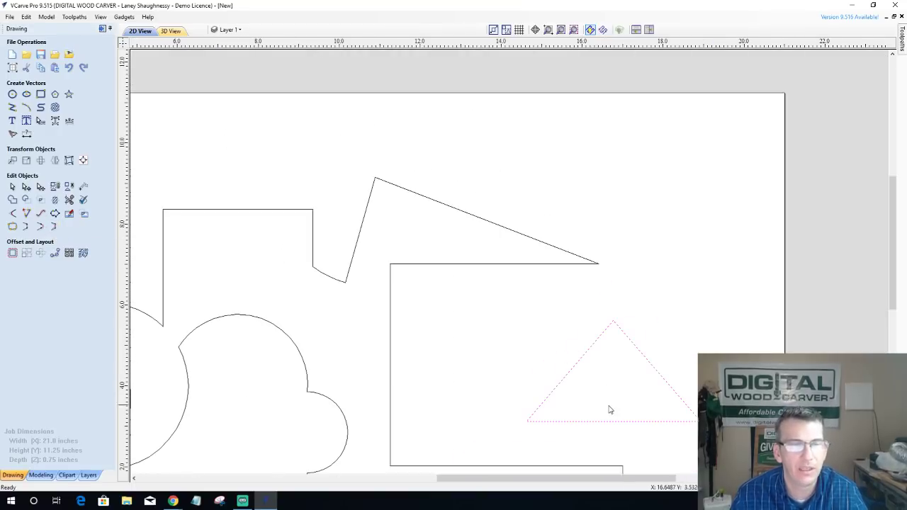
{"action": "scroll", "coordinate": [613, 418], "scroll_direction": "up", "scroll_amount": 2}
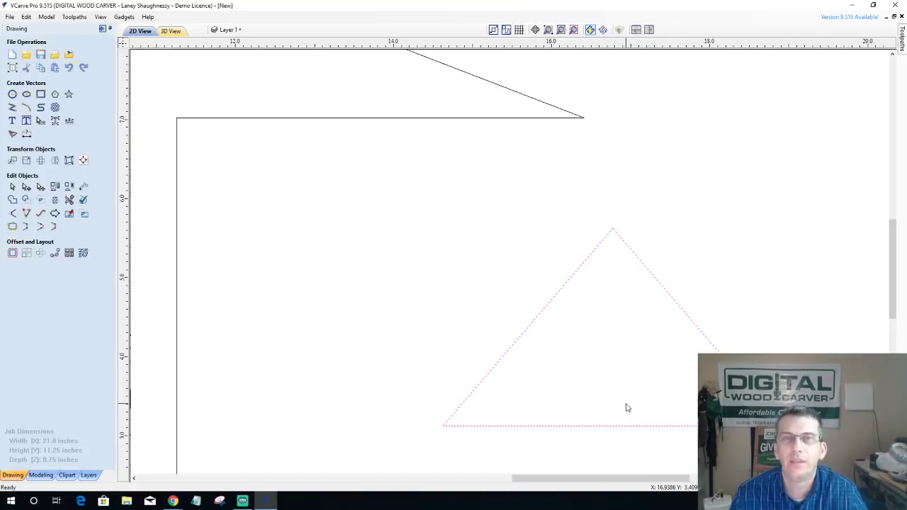
{"action": "scroll", "coordinate": [743, 245], "scroll_direction": "down", "scroll_amount": 2}
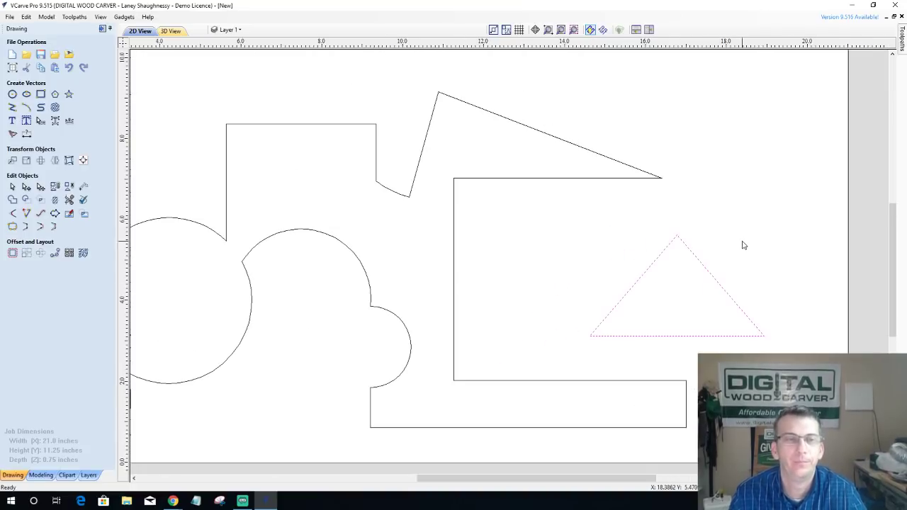
{"action": "key", "text": "ctrl+z"}
Step: Select all open vectors, then select every vector with Ctrl+A and delete them
{"action": "right_click", "coordinate": [557, 223]}
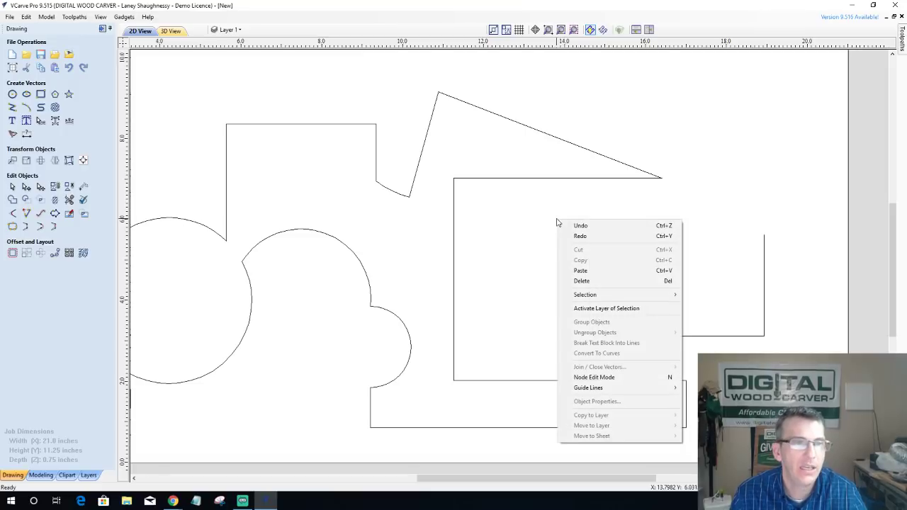
{"action": "mouse_move", "coordinate": [585, 293]}
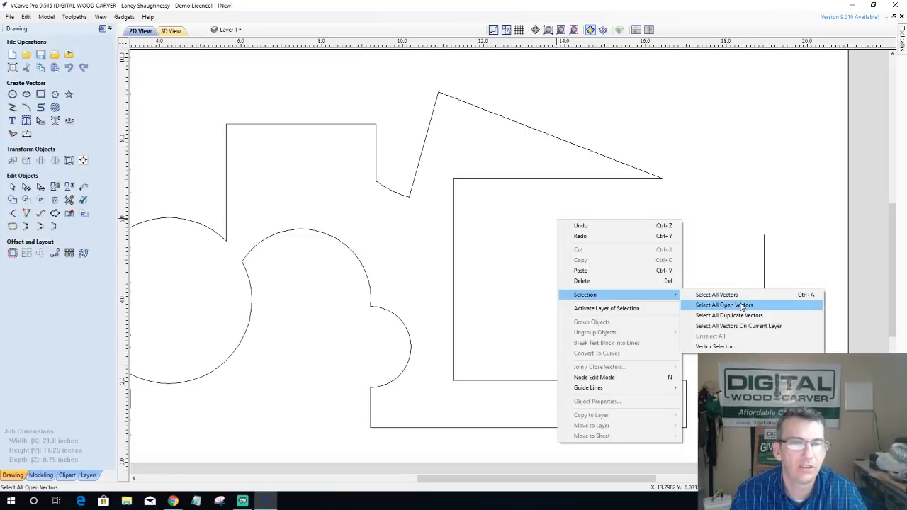
{"action": "left_click", "coordinate": [744, 306]}
{"action": "scroll", "coordinate": [496, 340], "scroll_direction": "down", "scroll_amount": 2}
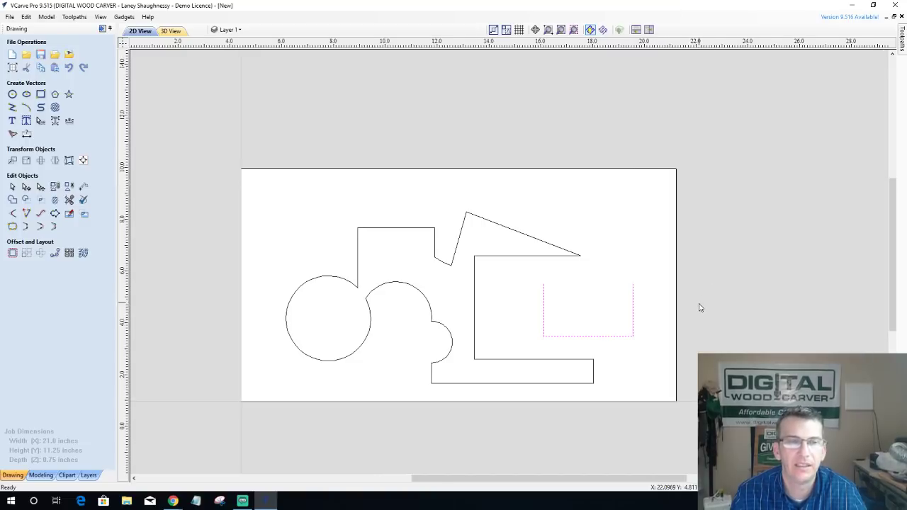
{"action": "scroll", "coordinate": [700, 307], "scroll_direction": "up", "scroll_amount": 1}
{"action": "scroll", "coordinate": [700, 308], "scroll_direction": "down", "scroll_amount": 1}
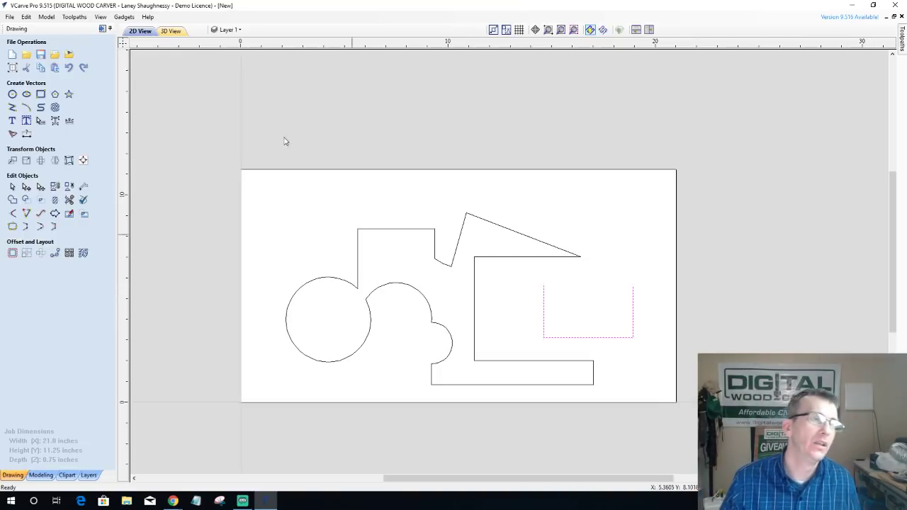
{"action": "key", "text": "ctrl+a"}
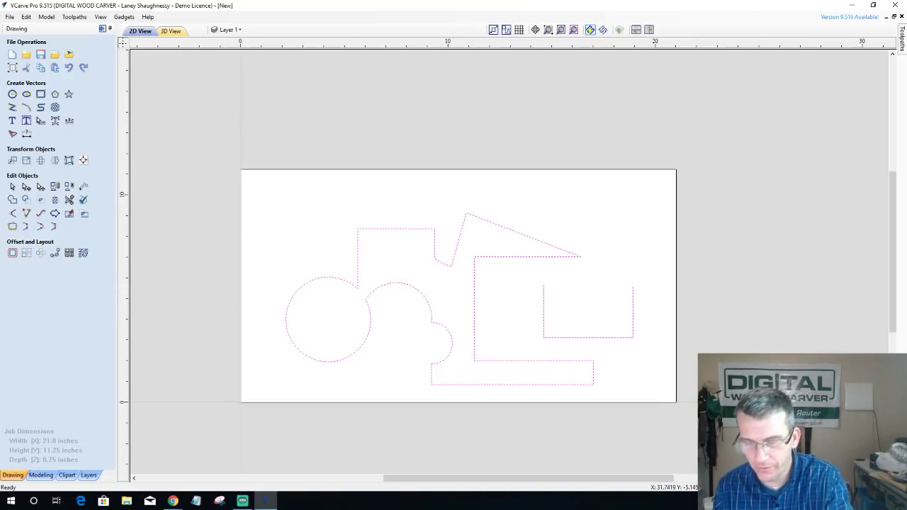
{"action": "key", "text": "Delete"}
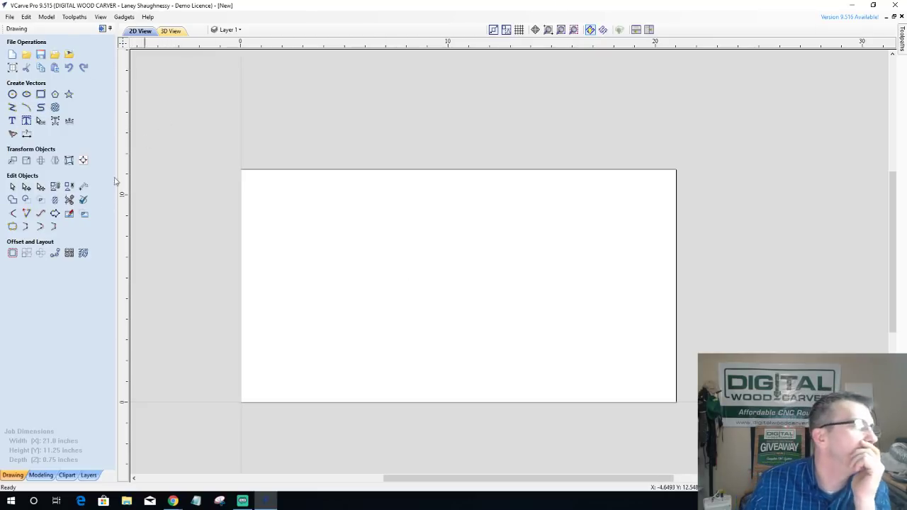
Step: From the Modeling tools, import the 0035. Eagle 3D model from Downloads
{"action": "left_click", "coordinate": [43, 476]}
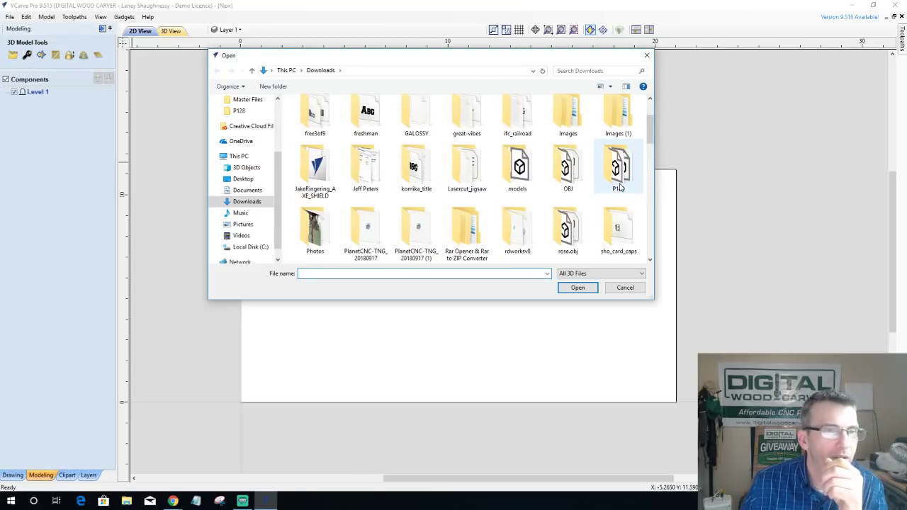
{"action": "scroll", "coordinate": [619, 186], "scroll_direction": "down", "scroll_amount": 3}
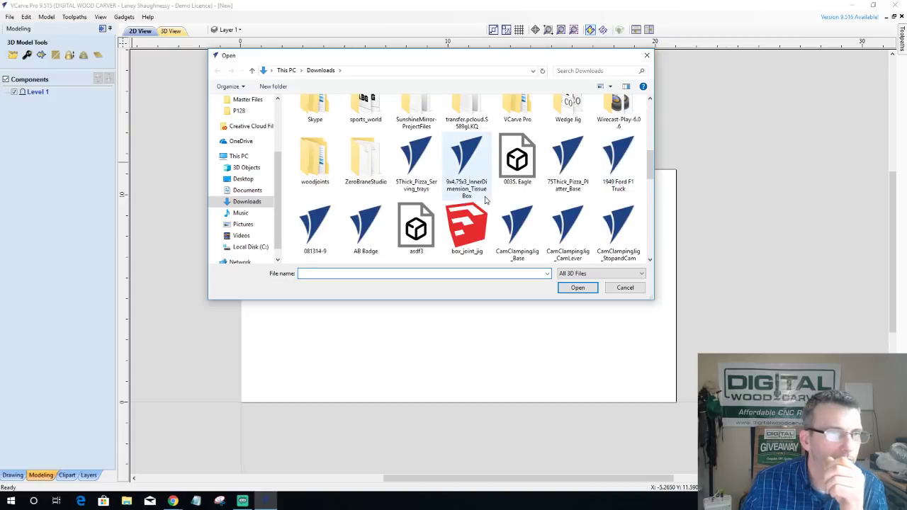
{"action": "double_click", "coordinate": [514, 164]}
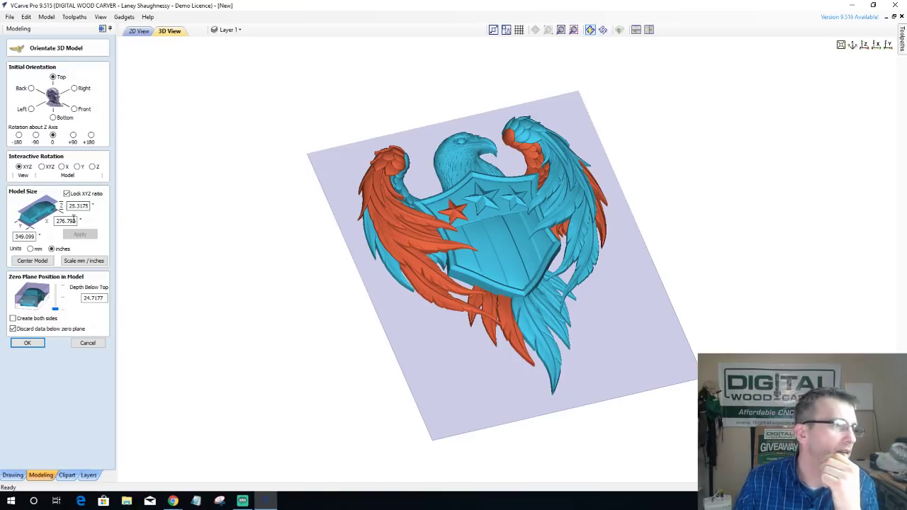
Step: Set the eagle model's Y size to 11 inches and apply it
{"action": "left_click_drag", "start_coordinate": [78, 221], "coordinate": [1, 205]}
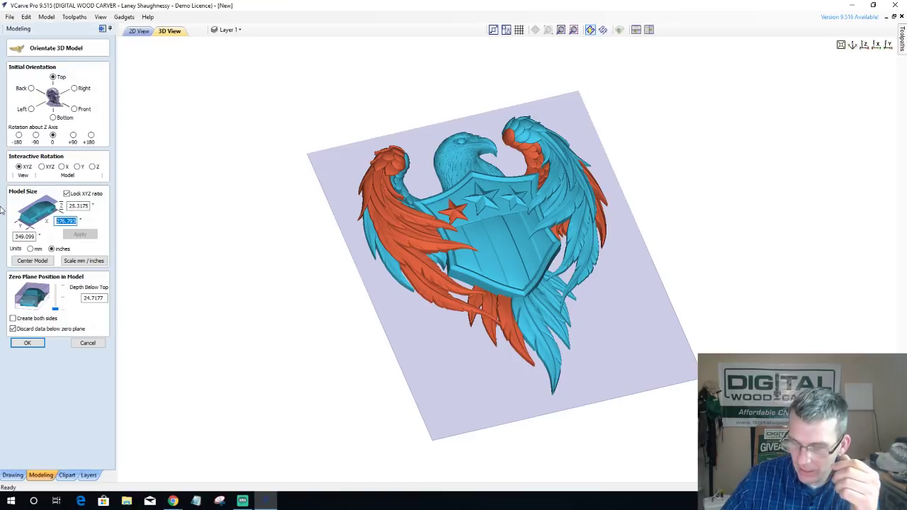
{"action": "left_click_drag", "start_coordinate": [35, 236], "coordinate": [1, 241]}
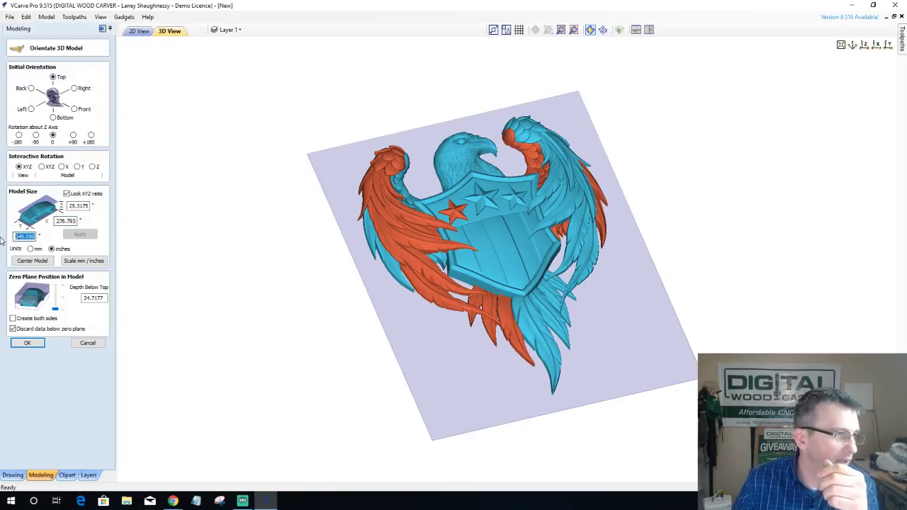
{"action": "type", "text": "111"}
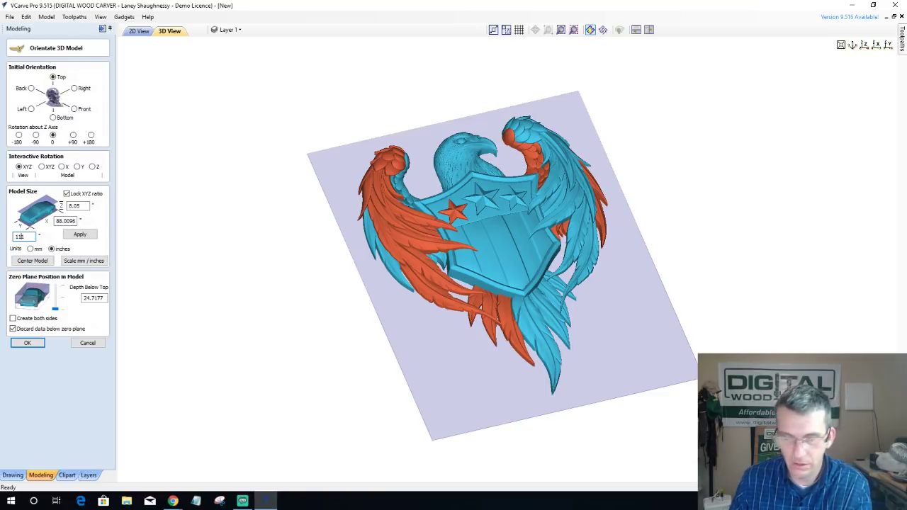
{"action": "key", "text": "BackSpace"}
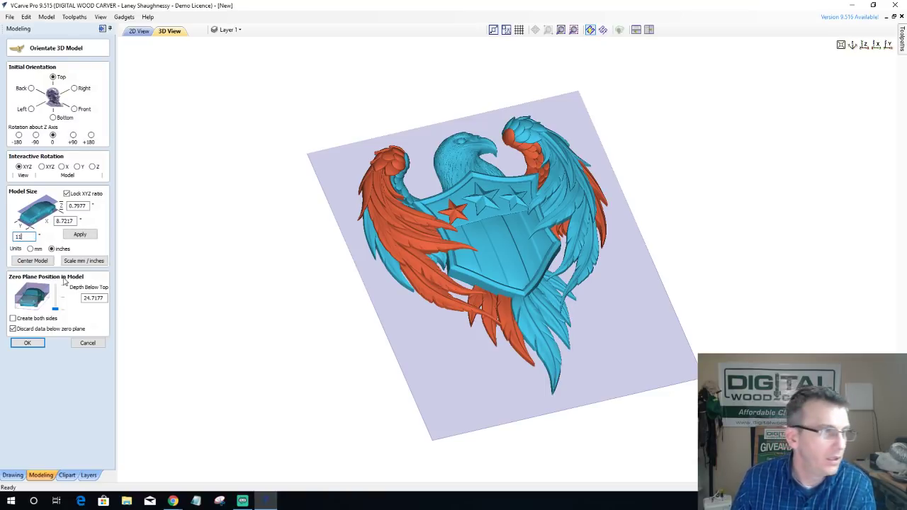
{"action": "left_click", "coordinate": [79, 234]}
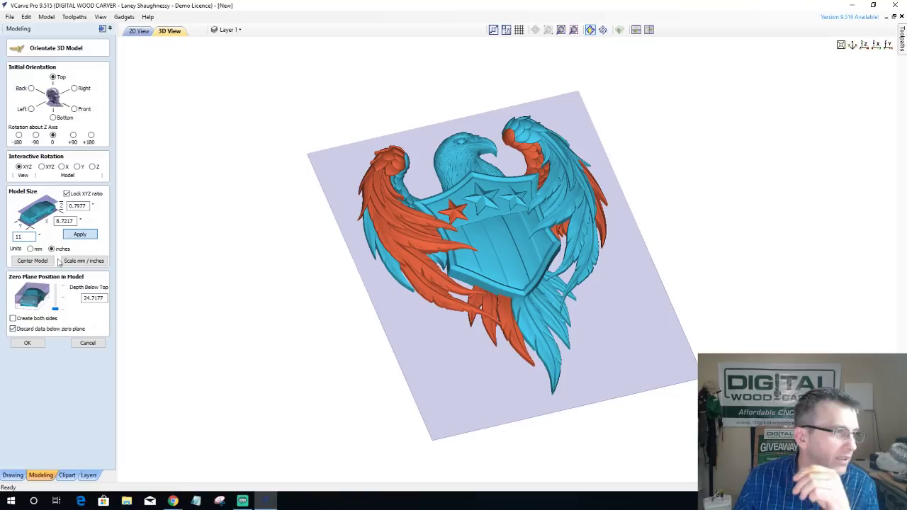
Step: Centre the model on the material, keep the zero plane at 0.7977, and create the relief
{"action": "left_click", "coordinate": [40, 266]}
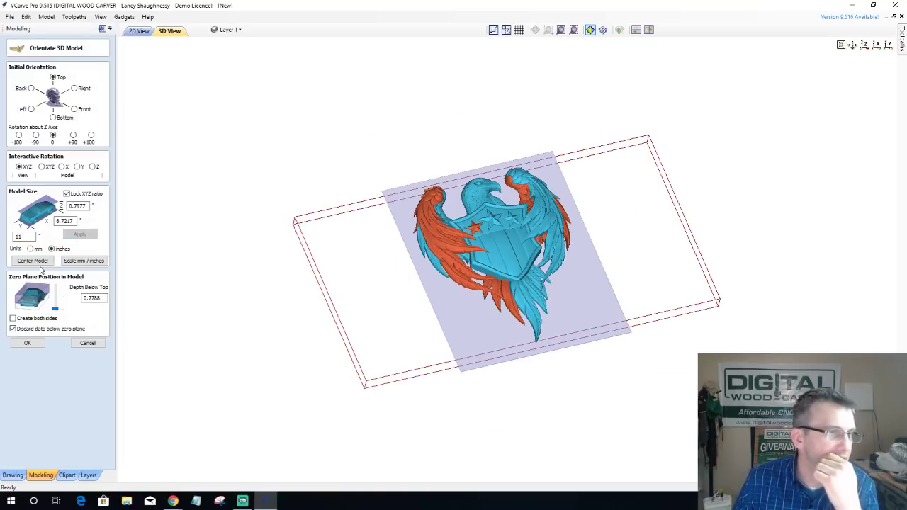
{"action": "left_click", "coordinate": [41, 263]}
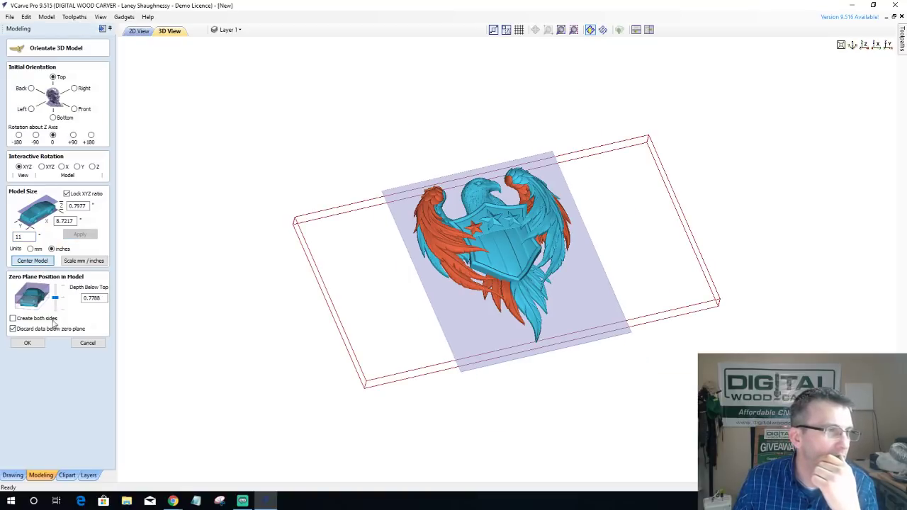
{"action": "left_click_drag", "start_coordinate": [59, 306], "coordinate": [57, 300]}
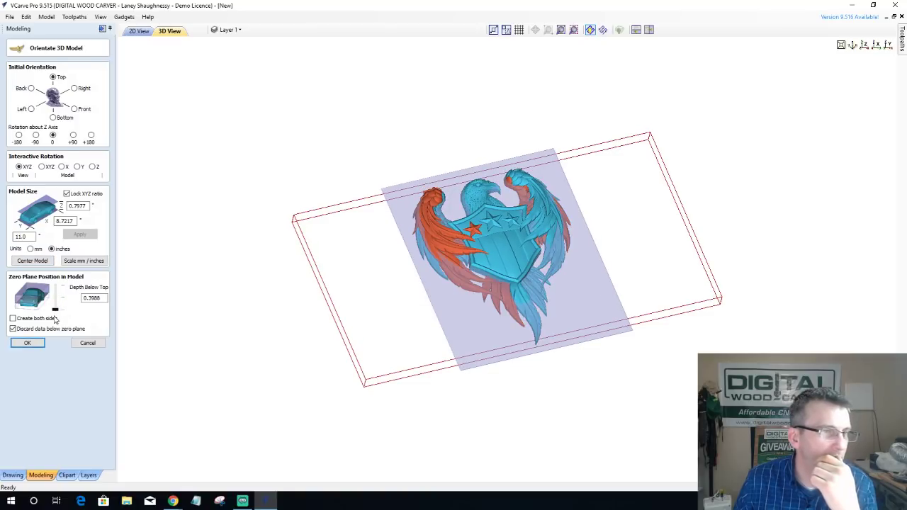
{"action": "left_click_drag", "start_coordinate": [55, 320], "coordinate": [55, 321]}
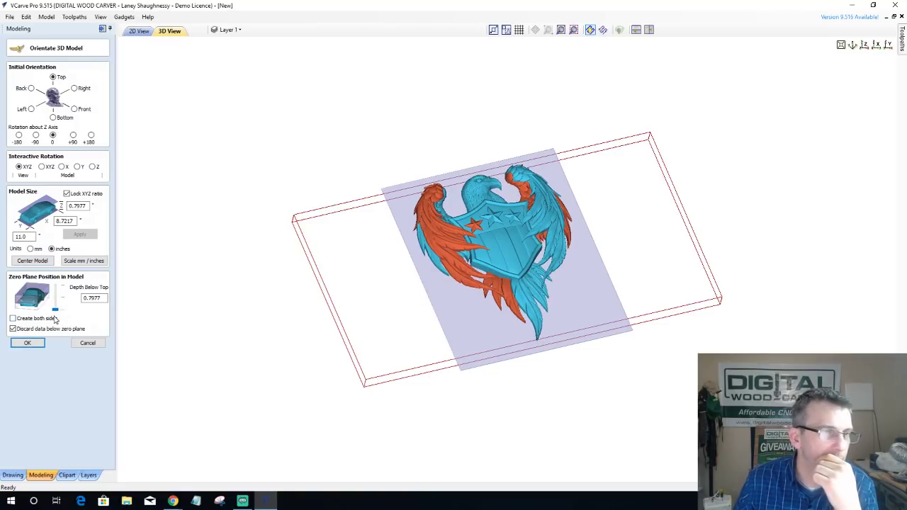
{"action": "left_click", "coordinate": [27, 343]}
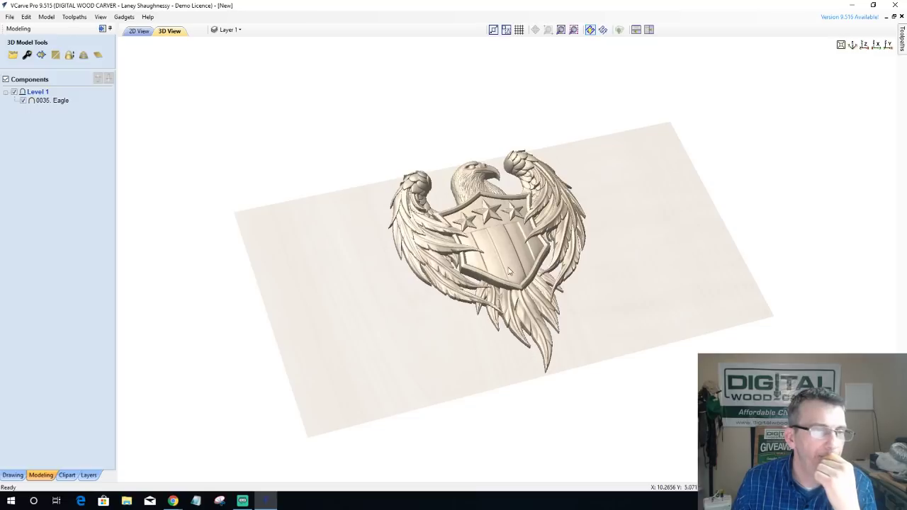
Step: In 2D View, drag the eagle component's corner handle inward to shrink it
{"action": "scroll", "coordinate": [489, 253], "scroll_direction": "down", "scroll_amount": 2}
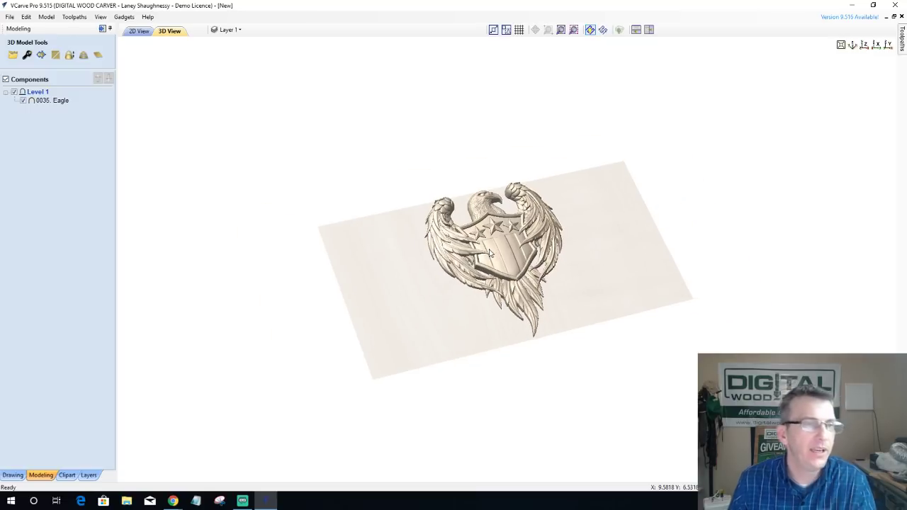
{"action": "scroll", "coordinate": [539, 205], "scroll_direction": "up", "scroll_amount": 1}
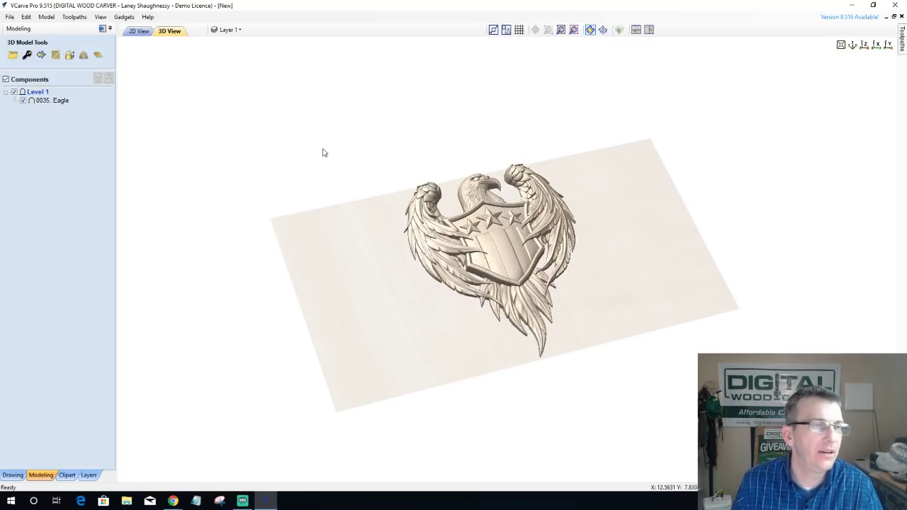
{"action": "scroll", "coordinate": [322, 153], "scroll_direction": "up", "scroll_amount": 2}
{"action": "left_click", "coordinate": [135, 32]}
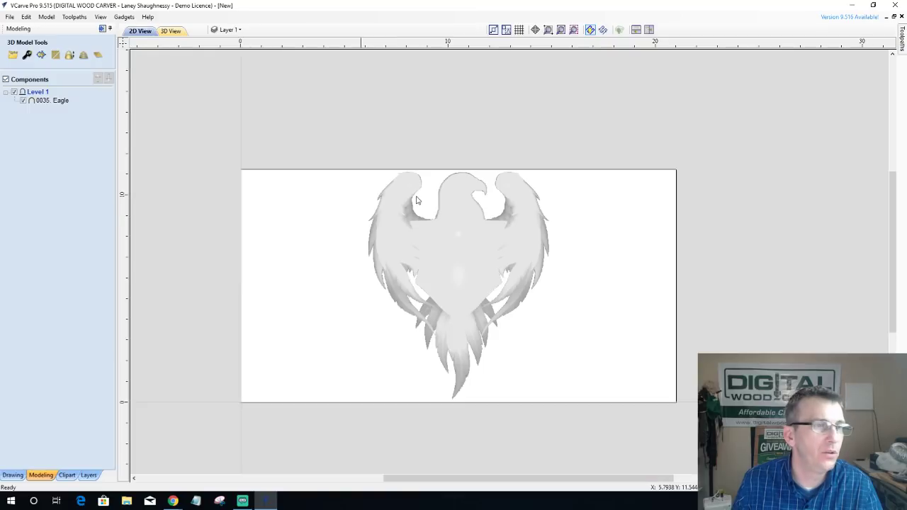
{"action": "left_click", "coordinate": [467, 234]}
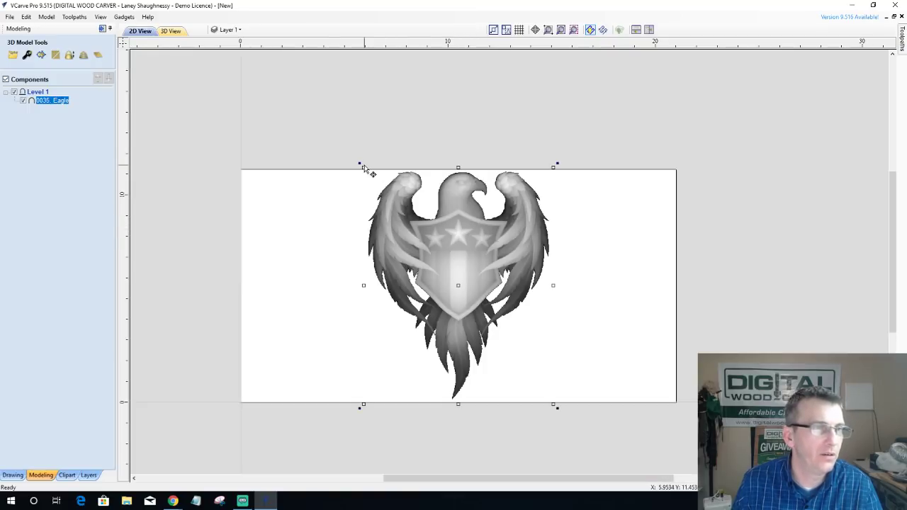
{"action": "left_click_drag", "start_coordinate": [361, 166], "coordinate": [407, 232]}
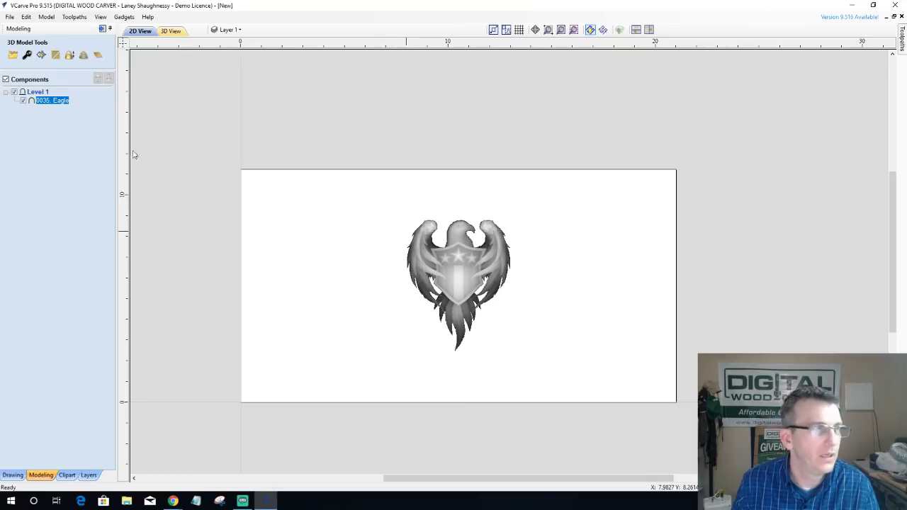
{"action": "left_click", "coordinate": [67, 474]}
Step: Drop a Domes (Dishes) clipart dome onto the job, enlarge it over the eagle, and tile the views
{"action": "double_click", "coordinate": [16, 69]}
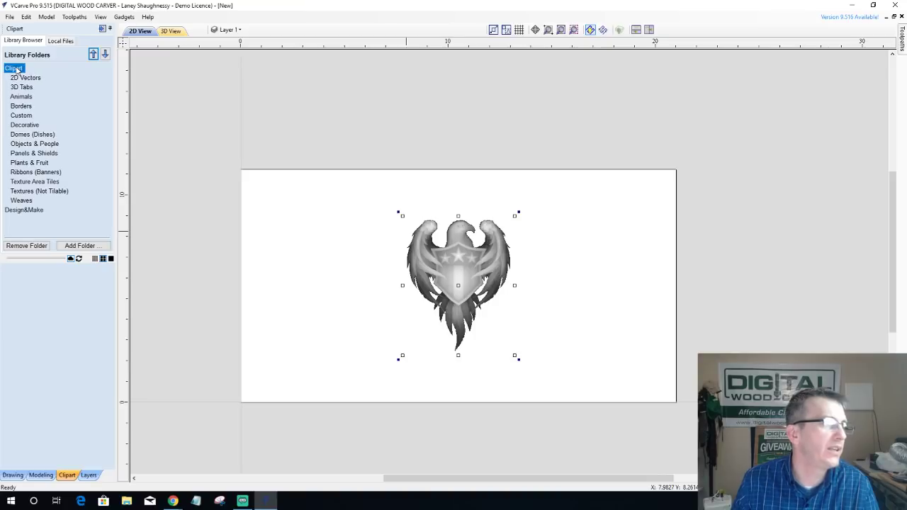
{"action": "left_click", "coordinate": [30, 135]}
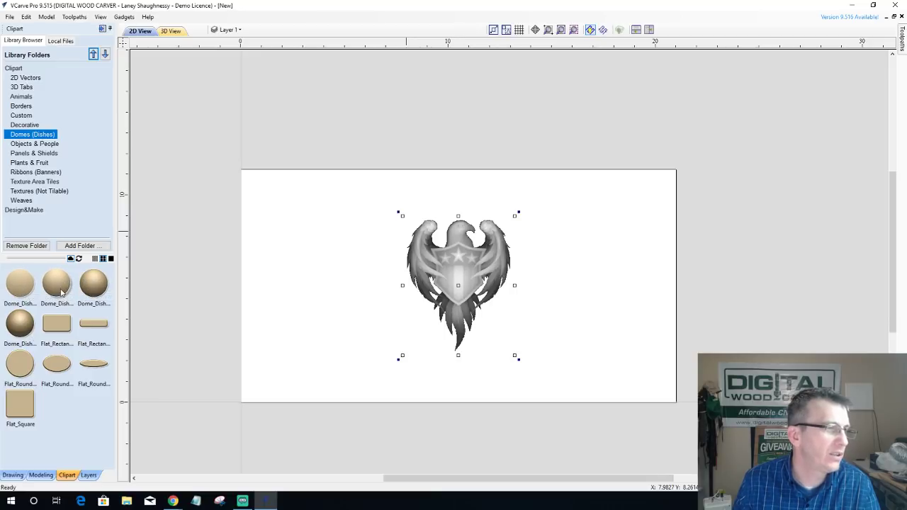
{"action": "left_click_drag", "start_coordinate": [64, 291], "coordinate": [461, 294]}
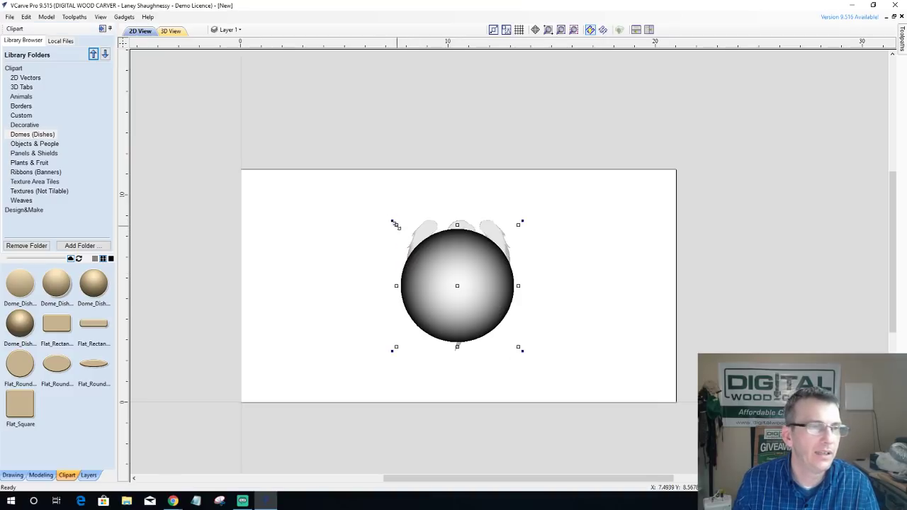
{"action": "left_click_drag", "start_coordinate": [394, 224], "coordinate": [358, 186]}
{"action": "key", "text": "F4"}
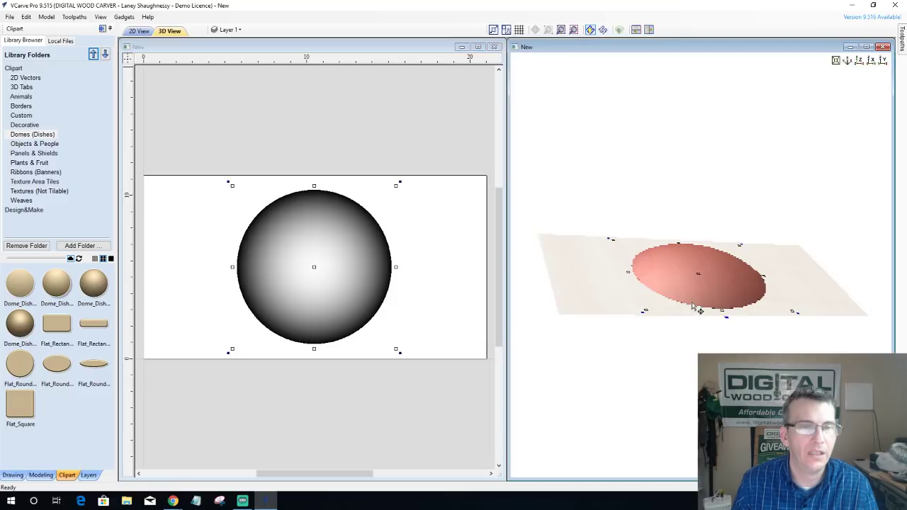
Step: Set the Dome_Dish_45 component's combine mode to Subtract so it sinks in as a dish
{"action": "left_click_drag", "start_coordinate": [693, 306], "coordinate": [654, 316]}
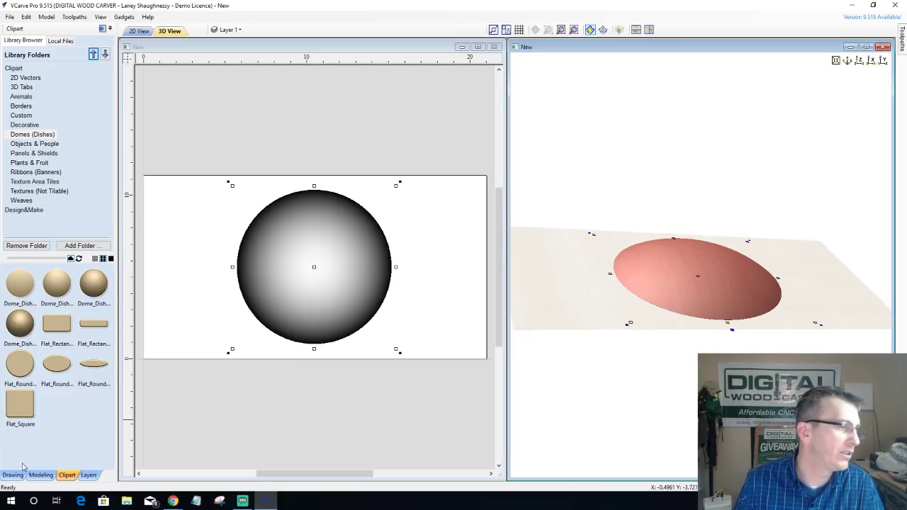
{"action": "left_click", "coordinate": [40, 474]}
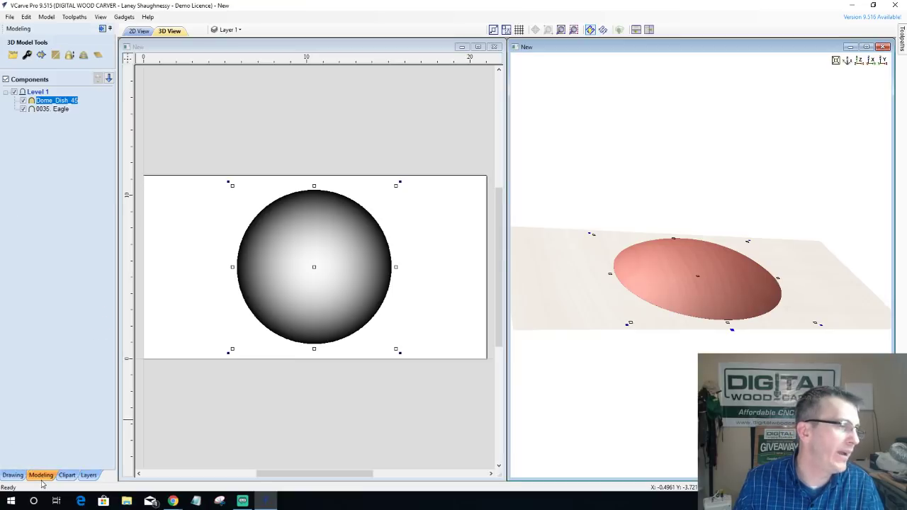
{"action": "left_click", "coordinate": [27, 56]}
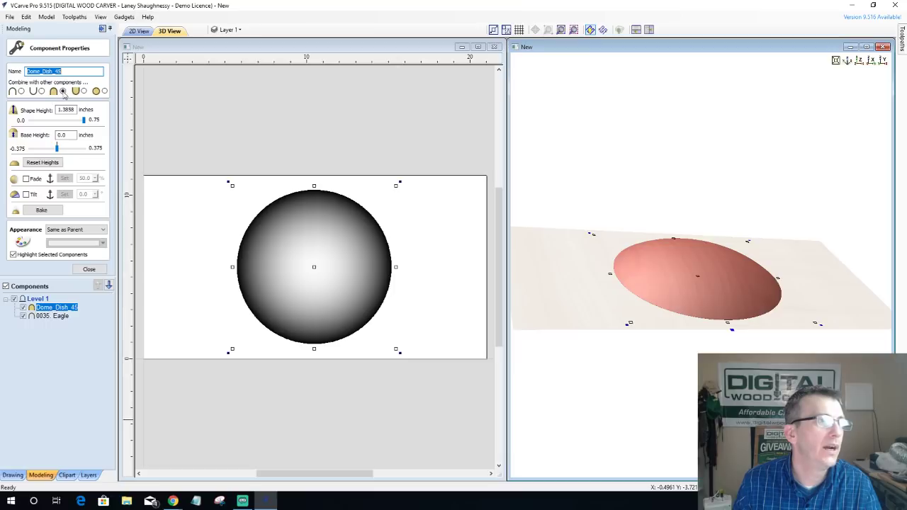
{"action": "left_click", "coordinate": [85, 96]}
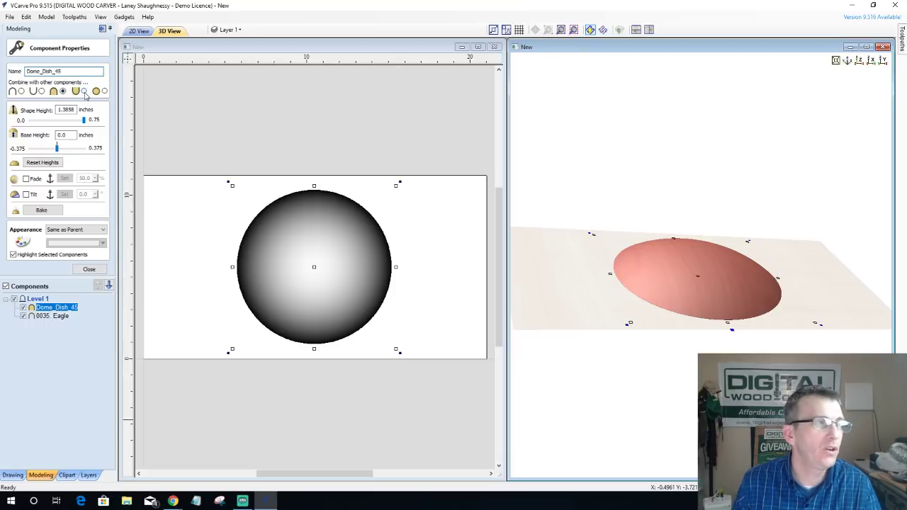
{"action": "left_click", "coordinate": [84, 93]}
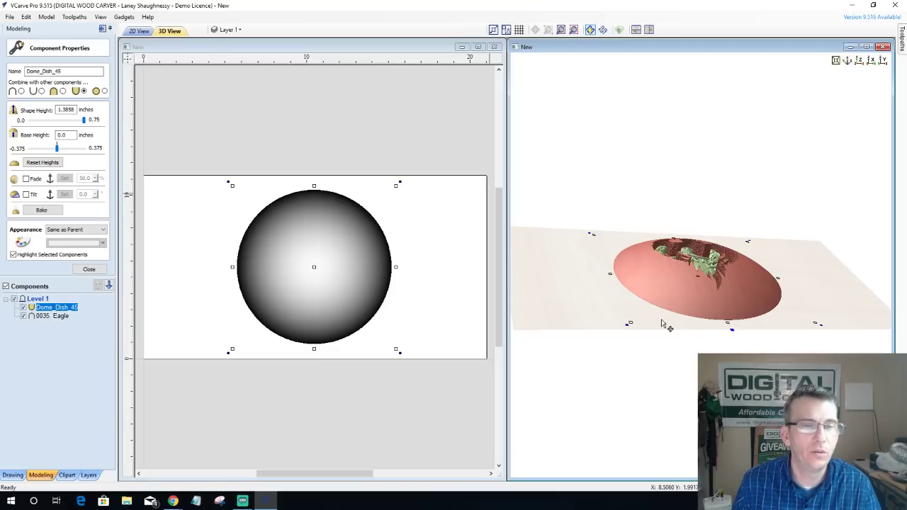
{"action": "left_click_drag", "start_coordinate": [664, 323], "coordinate": [662, 409]}
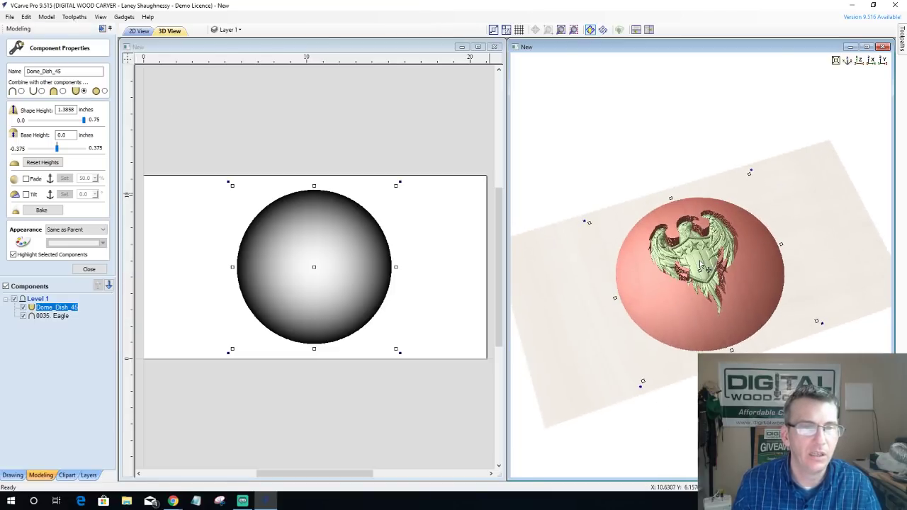
{"action": "scroll", "coordinate": [702, 266], "scroll_direction": "up", "scroll_amount": 3}
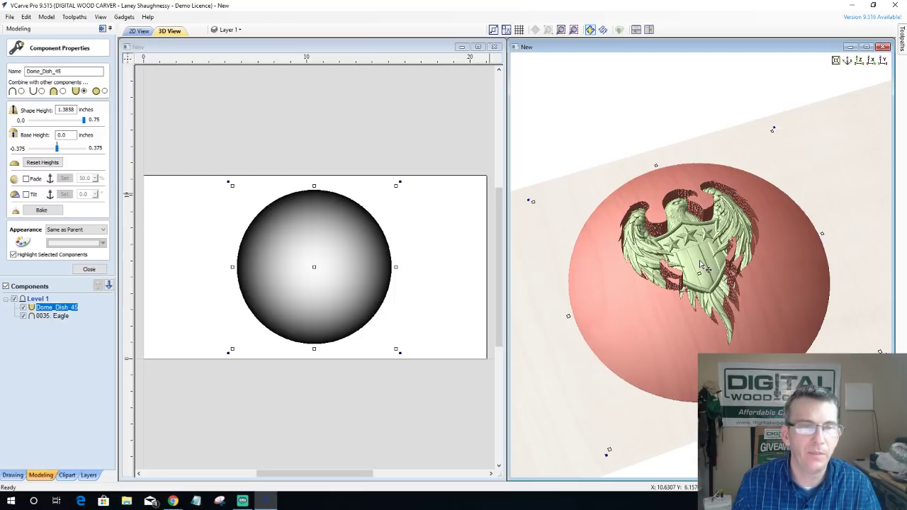
{"action": "left_click", "coordinate": [41, 92]}
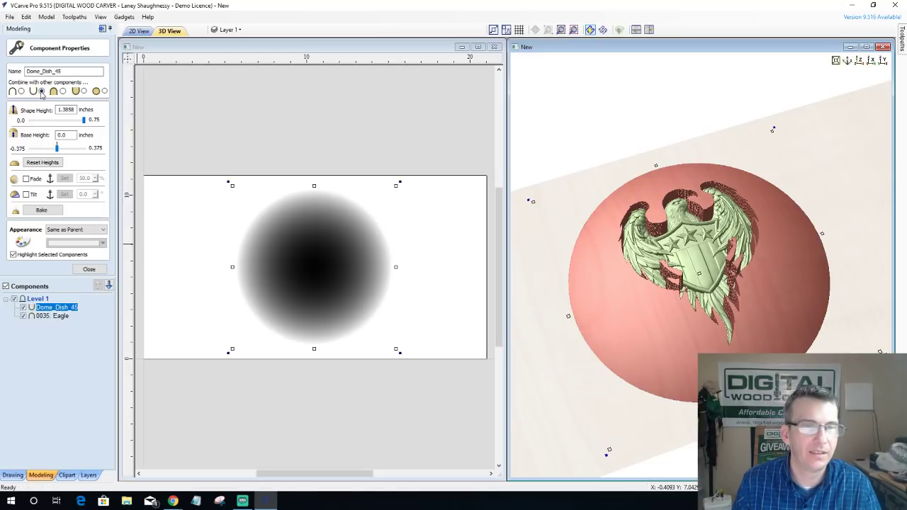
Step: Move 0035_Eagle above the dome in the component order and enlarge it from its corner
{"action": "scroll", "coordinate": [673, 205], "scroll_direction": "up", "scroll_amount": 3}
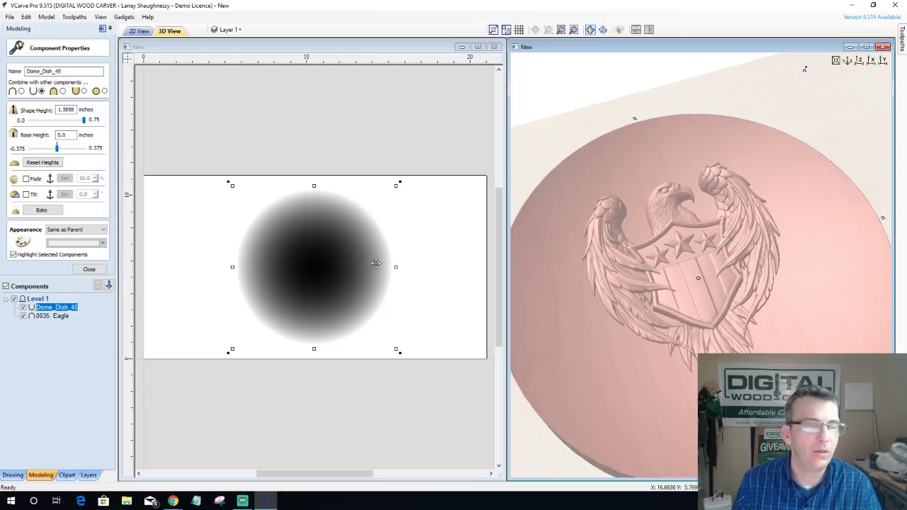
{"action": "left_click", "coordinate": [42, 316]}
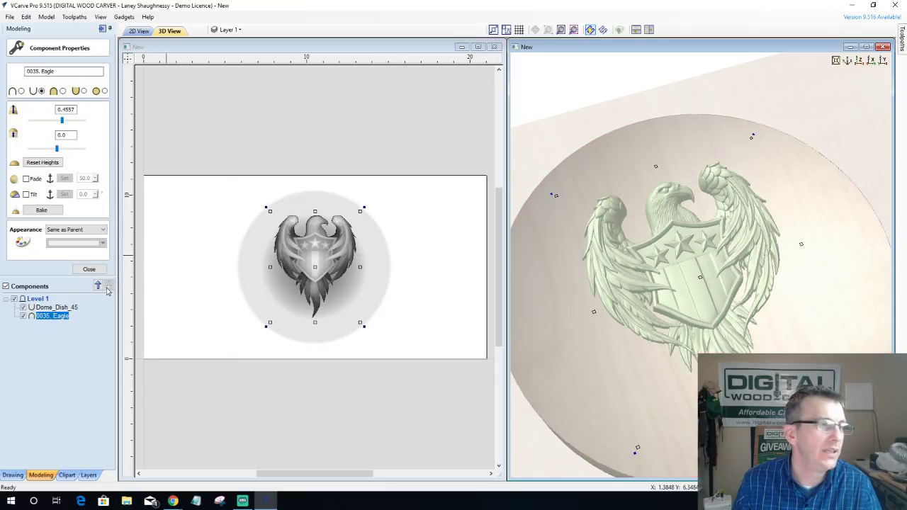
{"action": "left_click", "coordinate": [98, 286]}
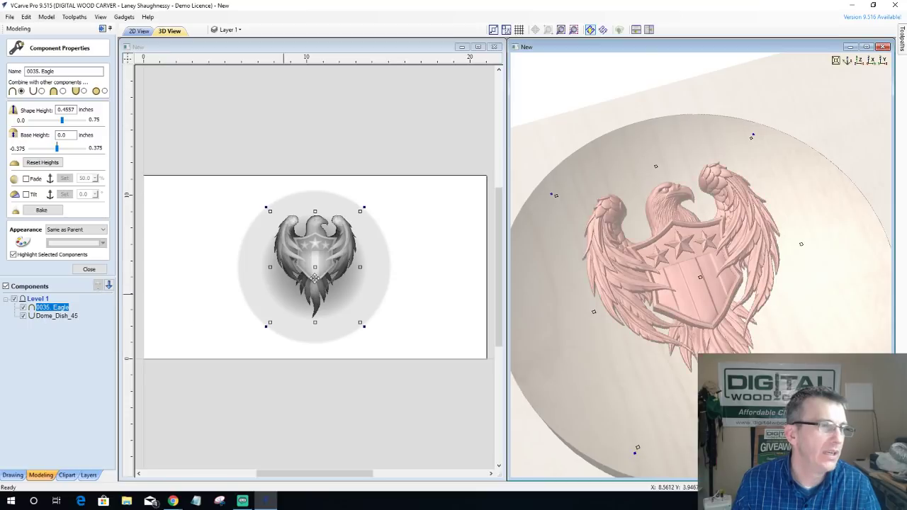
{"action": "left_click", "coordinate": [309, 248]}
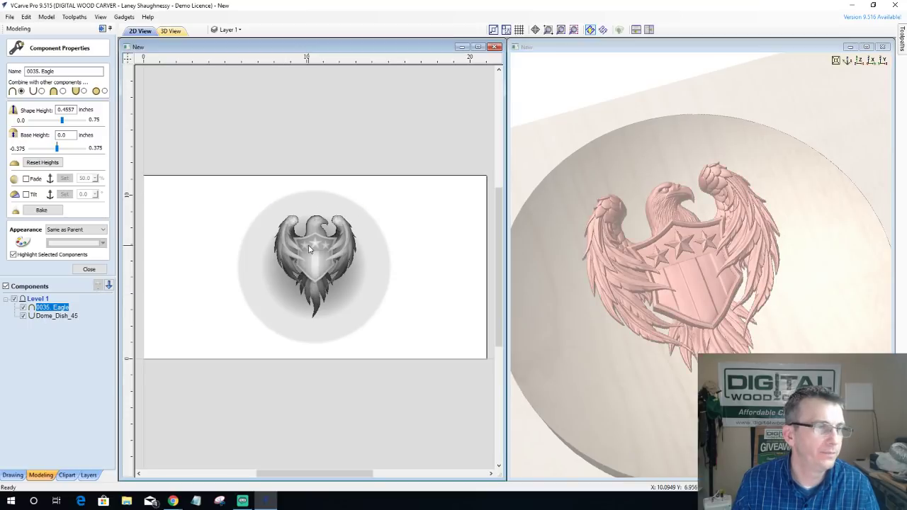
{"action": "left_click", "coordinate": [309, 248]}
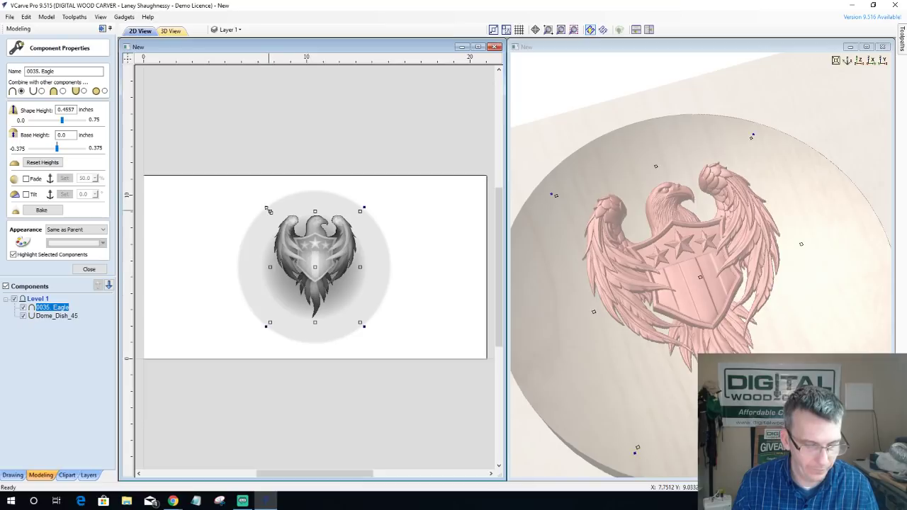
{"action": "left_click_drag", "start_coordinate": [268, 210], "coordinate": [264, 209]}
{"action": "left_click", "coordinate": [99, 271]}
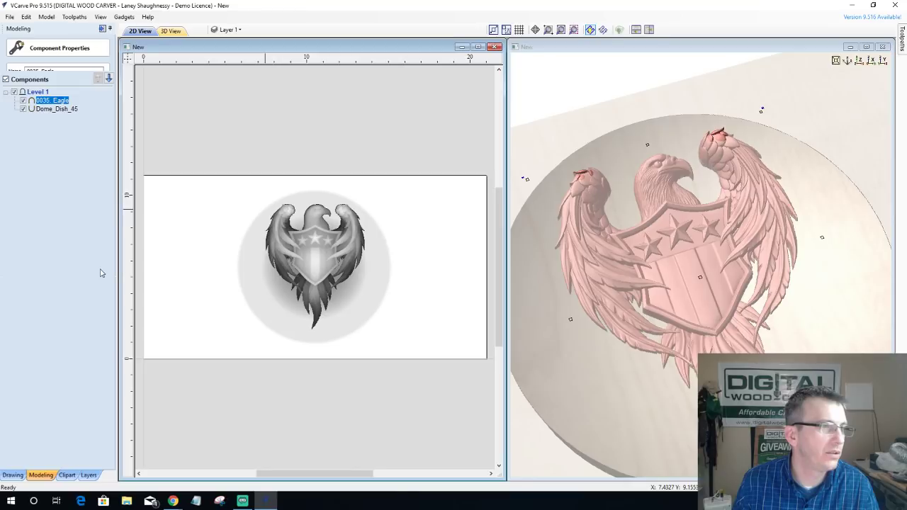
{"action": "left_click", "coordinate": [71, 109]}
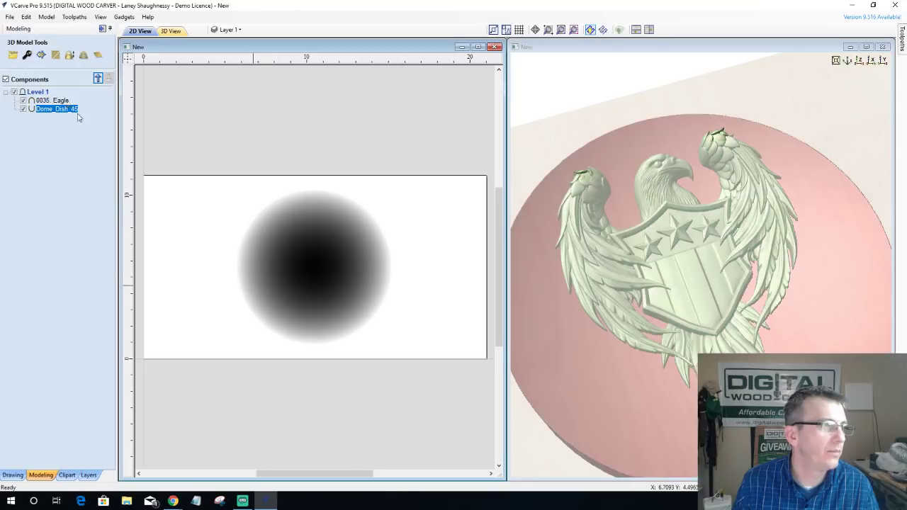
{"action": "left_click", "coordinate": [15, 475]}
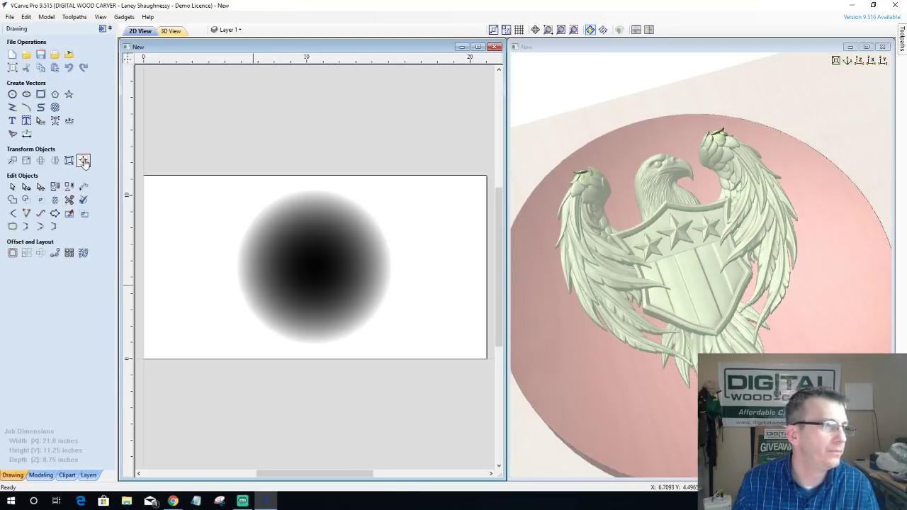
Step: Centre the dome and then the eagle using Align to Material Center, then deselect
{"action": "left_click", "coordinate": [81, 160]}
{"action": "left_click", "coordinate": [58, 80]}
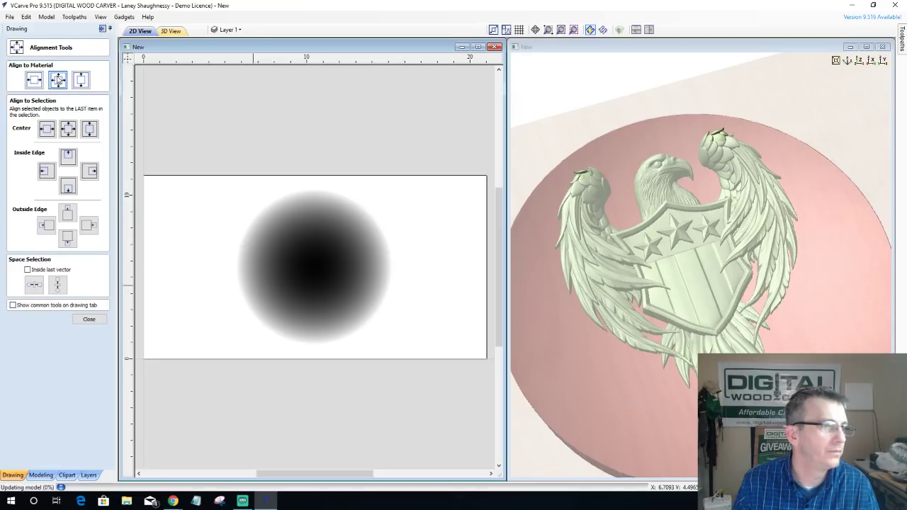
{"action": "left_click", "coordinate": [175, 284]}
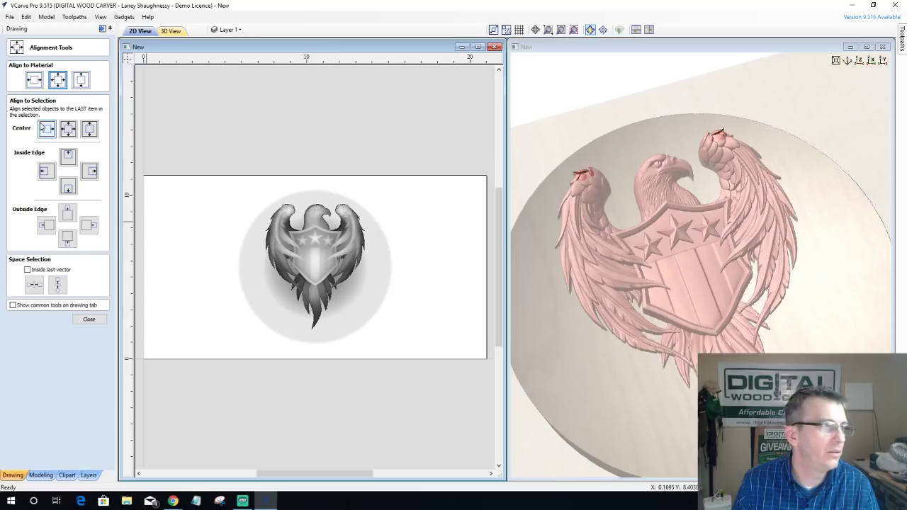
{"action": "left_click", "coordinate": [59, 81]}
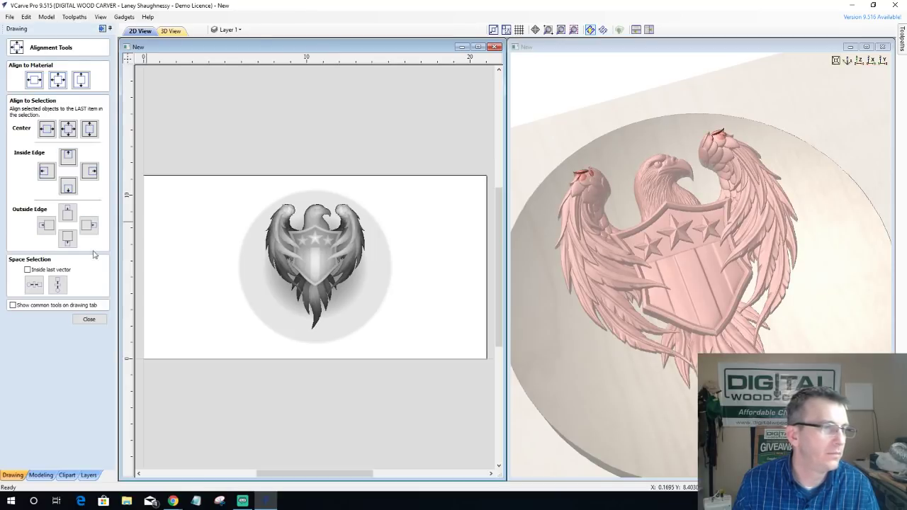
{"action": "left_click", "coordinate": [88, 319]}
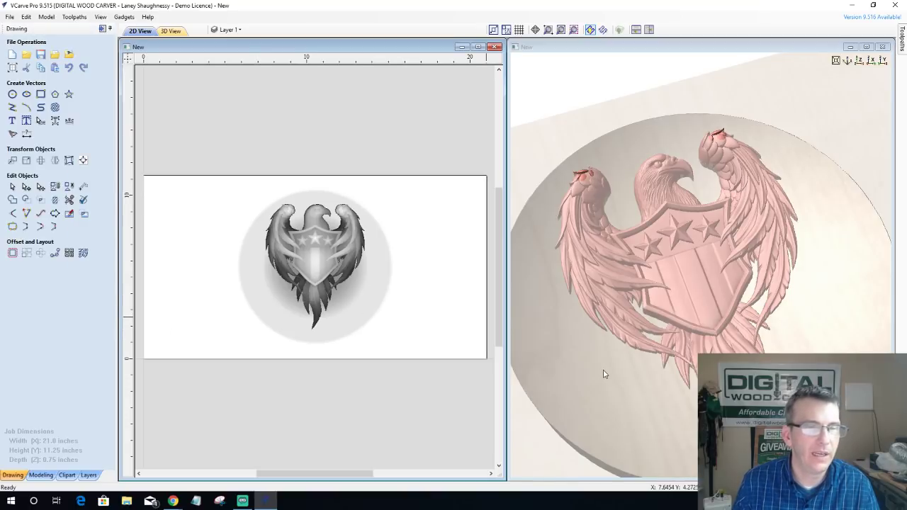
{"action": "scroll", "coordinate": [605, 375], "scroll_direction": "down", "scroll_amount": 2}
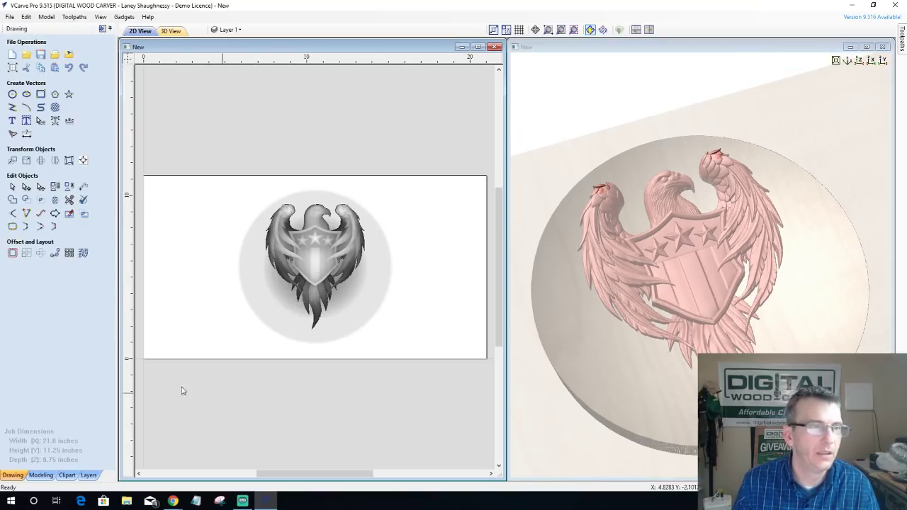
{"action": "left_click", "coordinate": [342, 326]}
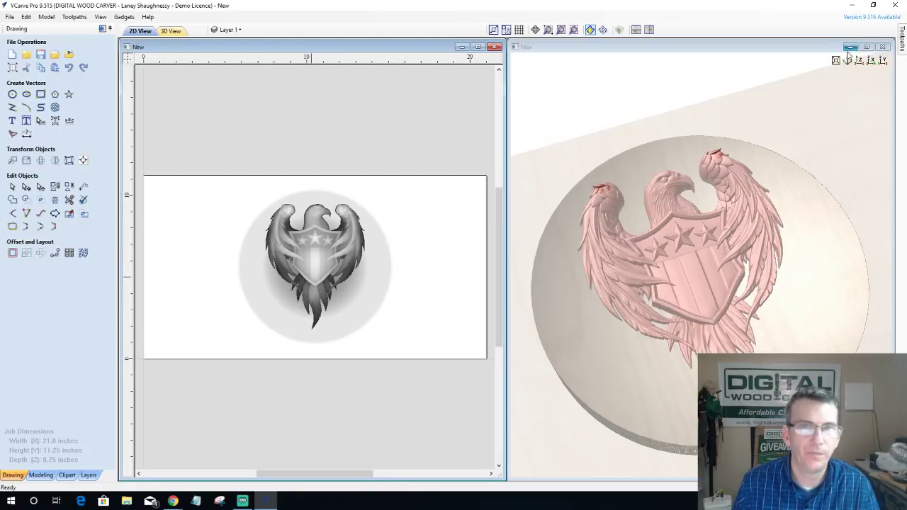
Step: Inspect the relief edge-on from the front view, tilted slightly, then select the eagle
{"action": "left_click", "coordinate": [882, 60]}
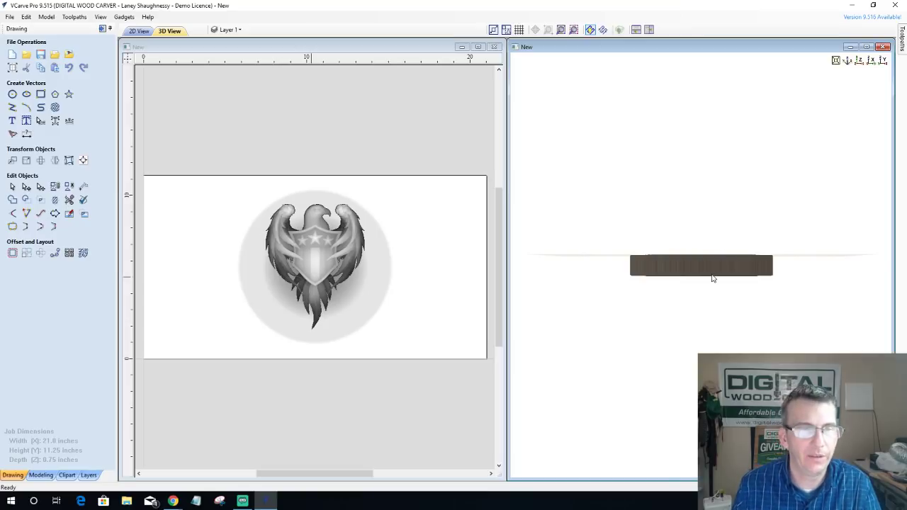
{"action": "scroll", "coordinate": [708, 276], "scroll_direction": "up", "scroll_amount": 1}
{"action": "scroll", "coordinate": [691, 265], "scroll_direction": "up", "scroll_amount": 1}
{"action": "left_click_drag", "start_coordinate": [691, 263], "coordinate": [686, 272]}
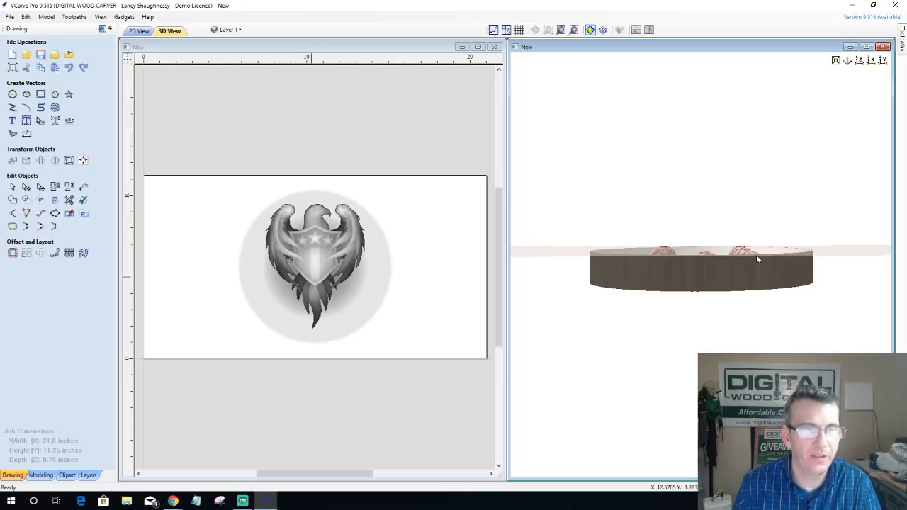
{"action": "left_click", "coordinate": [318, 254]}
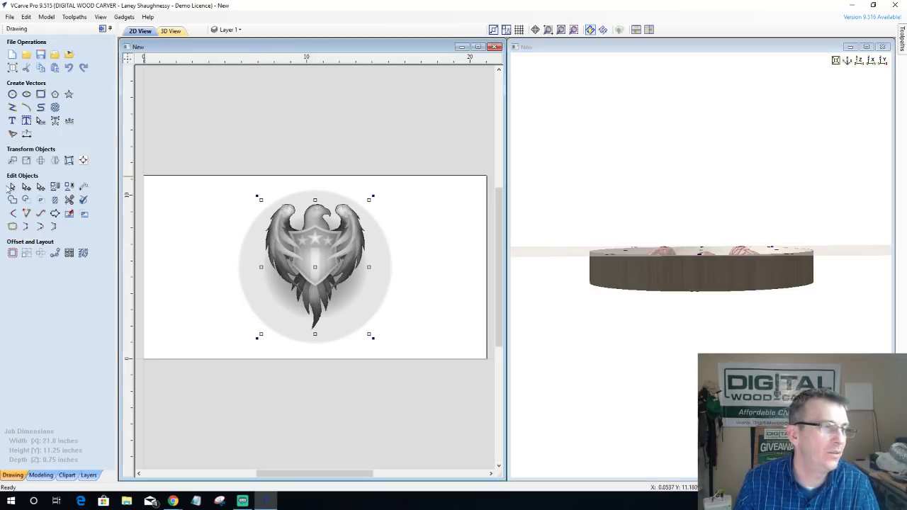
Step: Set the model's exact height to 1.25 inches with Scale Model Height and close the form
{"action": "left_click", "coordinate": [41, 475]}
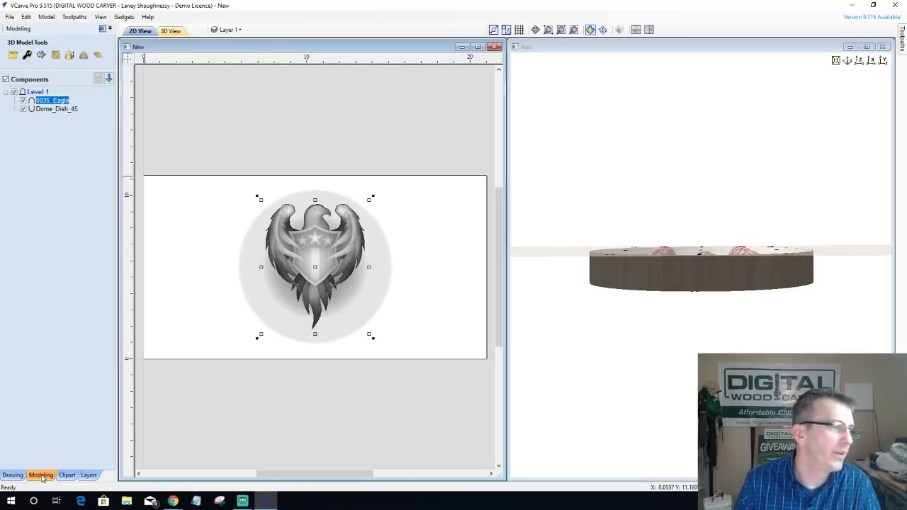
{"action": "left_click", "coordinate": [70, 57]}
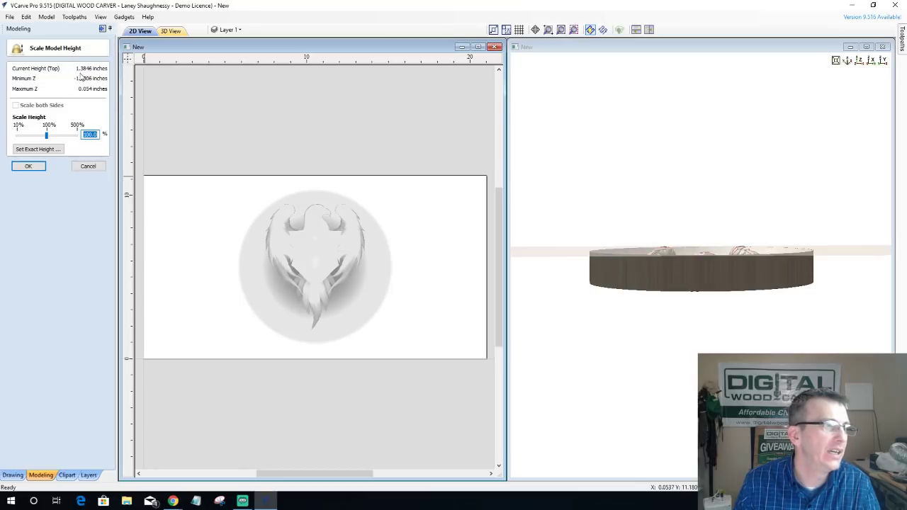
{"action": "left_click", "coordinate": [53, 150]}
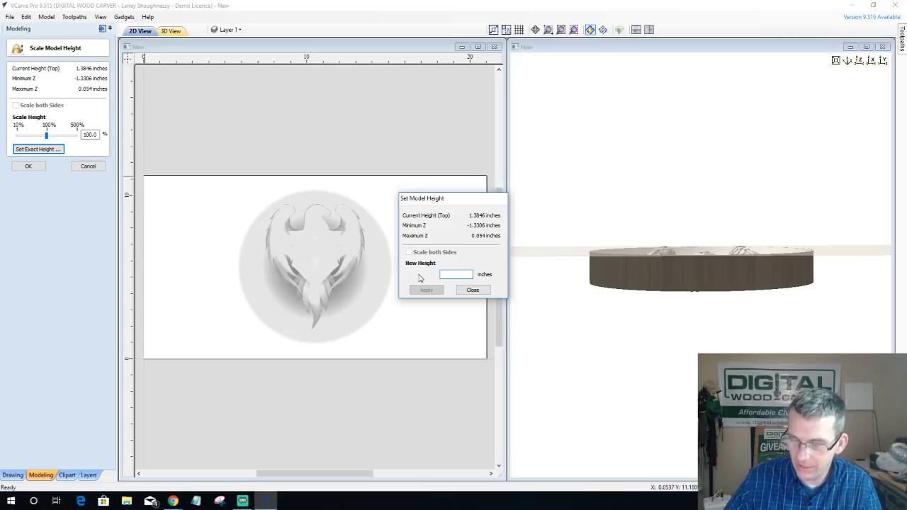
{"action": "type", "text": "1.2"}
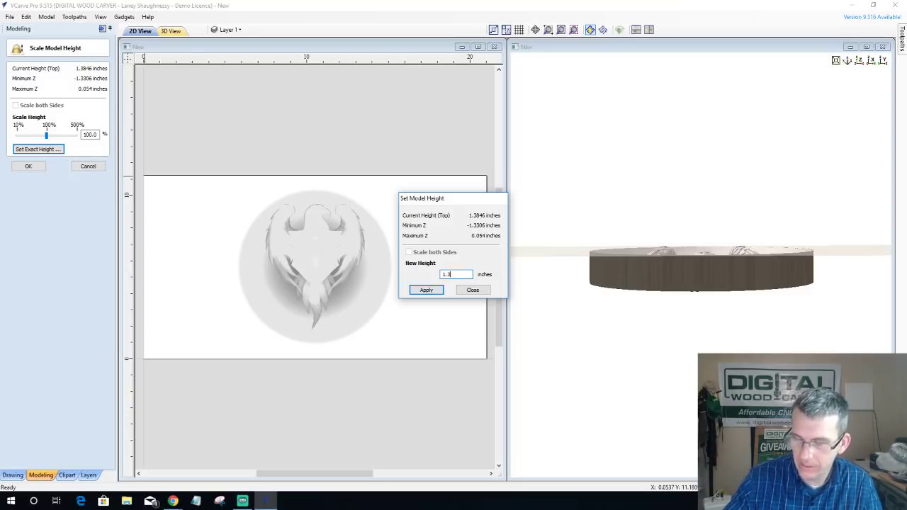
{"action": "left_click", "coordinate": [421, 290]}
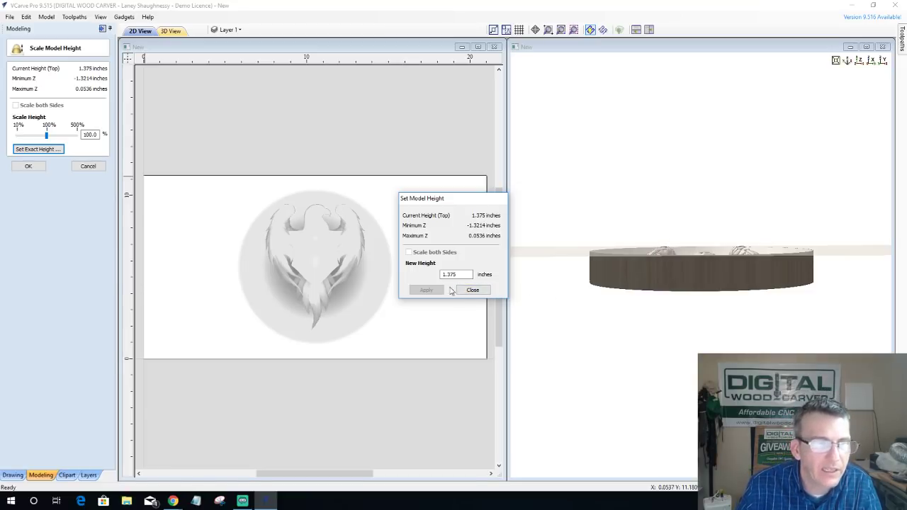
{"action": "left_click_drag", "start_coordinate": [464, 276], "coordinate": [448, 277]}
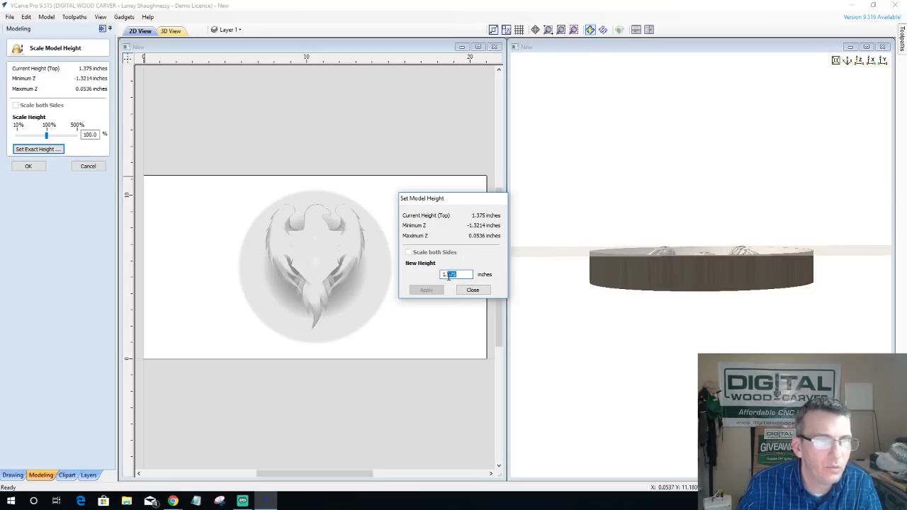
{"action": "type", "text": "1.25"}
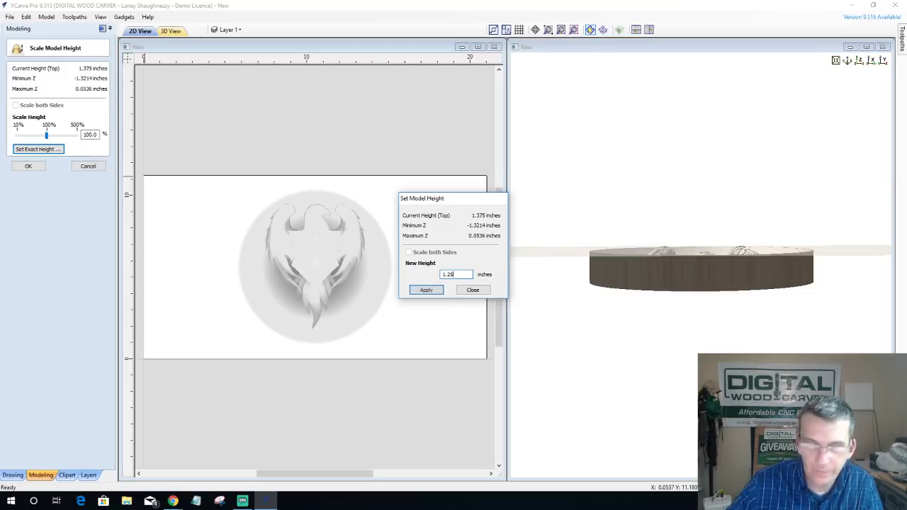
{"action": "left_click", "coordinate": [426, 290]}
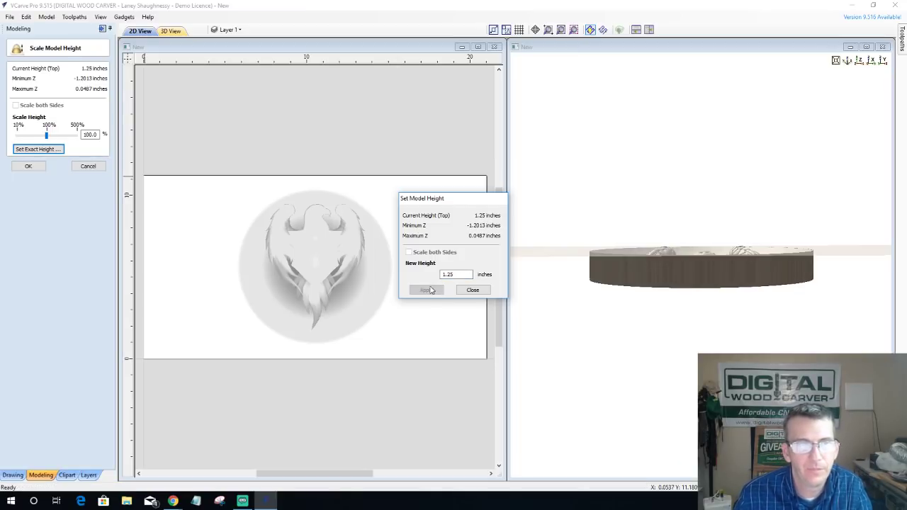
{"action": "left_click", "coordinate": [94, 168]}
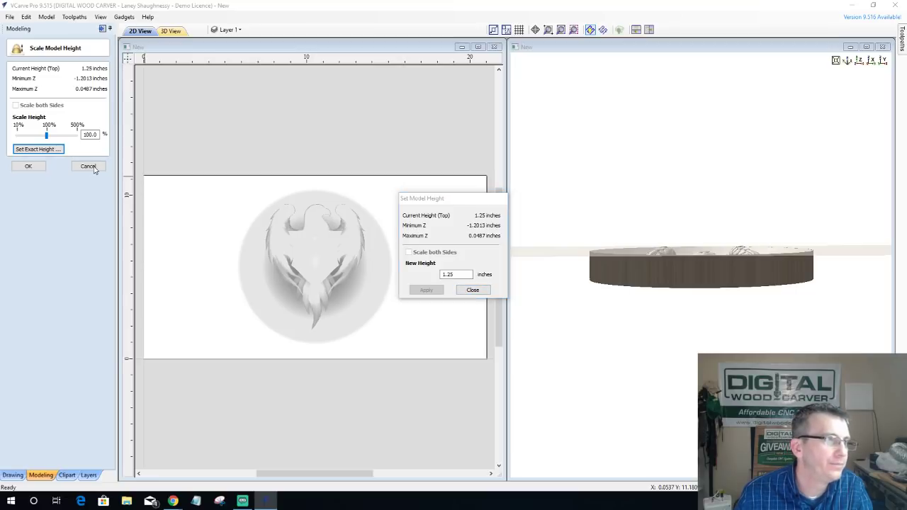
{"action": "left_click", "coordinate": [474, 290]}
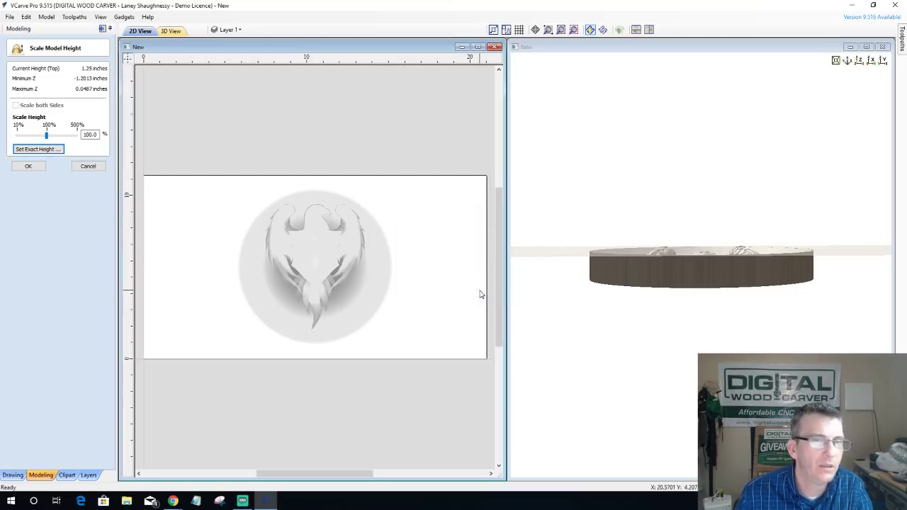
{"action": "left_click", "coordinate": [84, 169]}
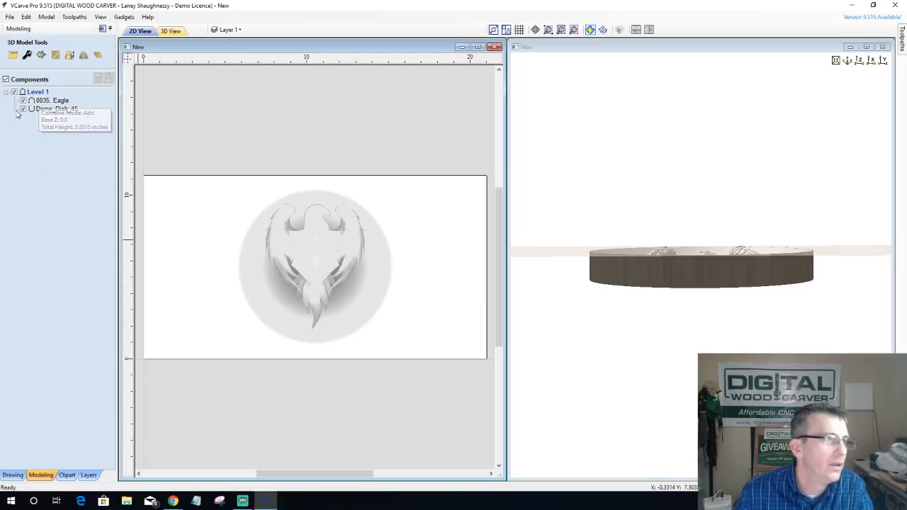
Step: Hide Dome_Dish_45 and scale the 0035_Eagle model to an exact height of 0.45 inches
{"action": "left_click", "coordinate": [24, 109]}
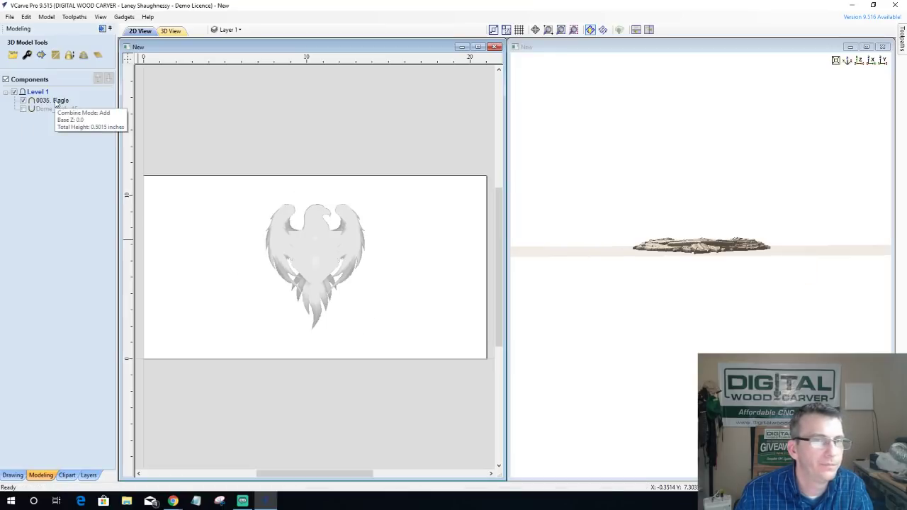
{"action": "left_click", "coordinate": [56, 101]}
{"action": "left_click", "coordinate": [70, 55]}
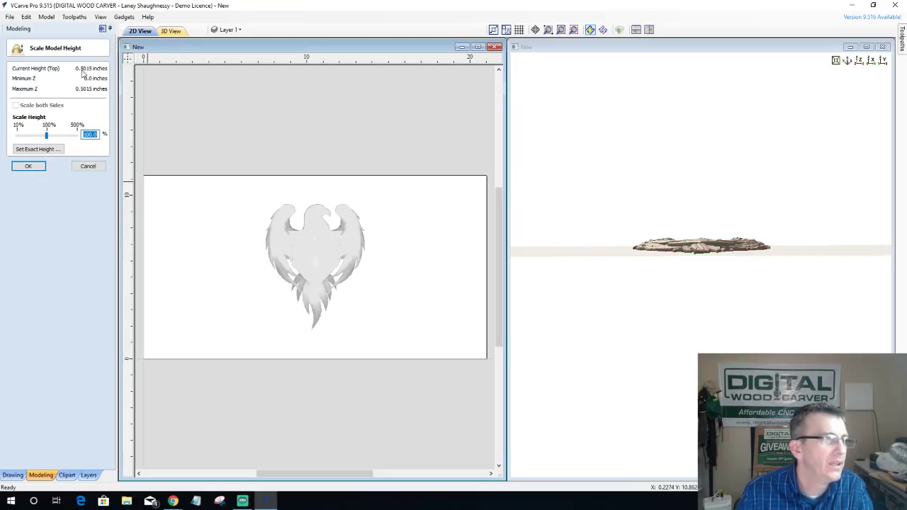
{"action": "left_click", "coordinate": [39, 149]}
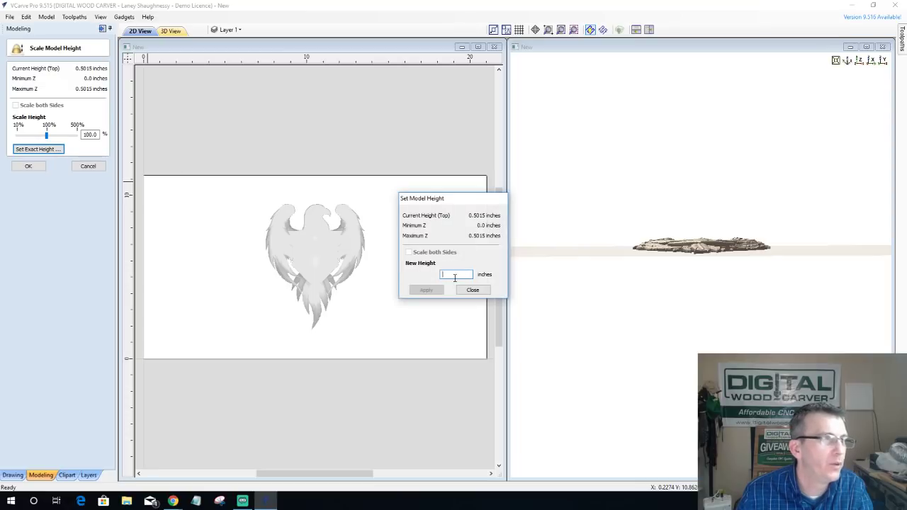
{"action": "type", "text": ".45"}
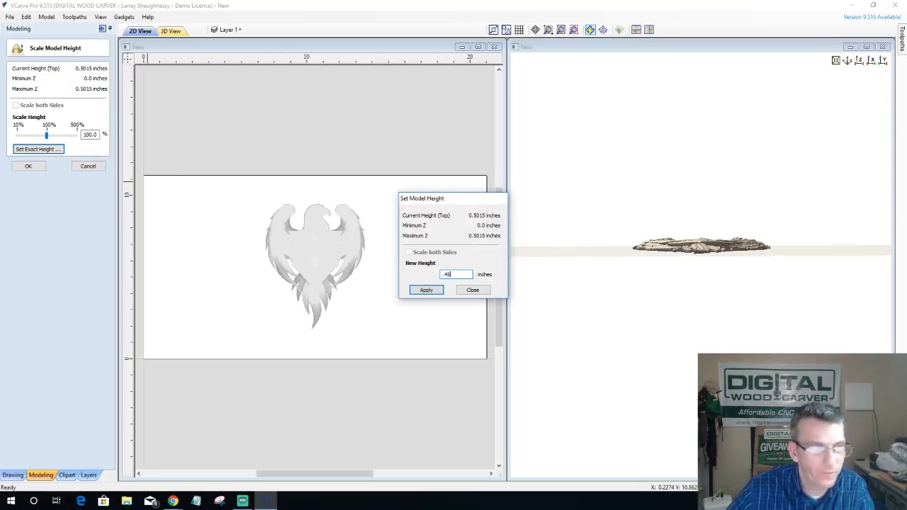
{"action": "left_click", "coordinate": [426, 289]}
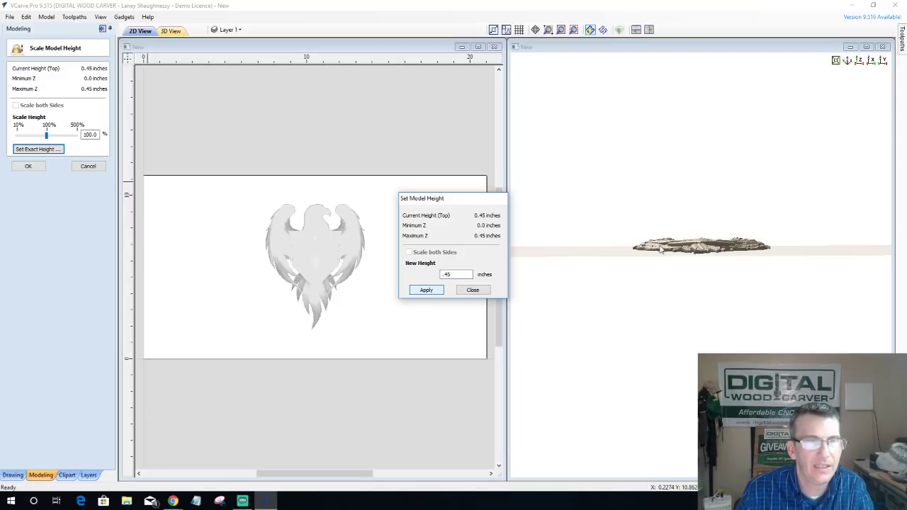
{"action": "left_click", "coordinate": [473, 290]}
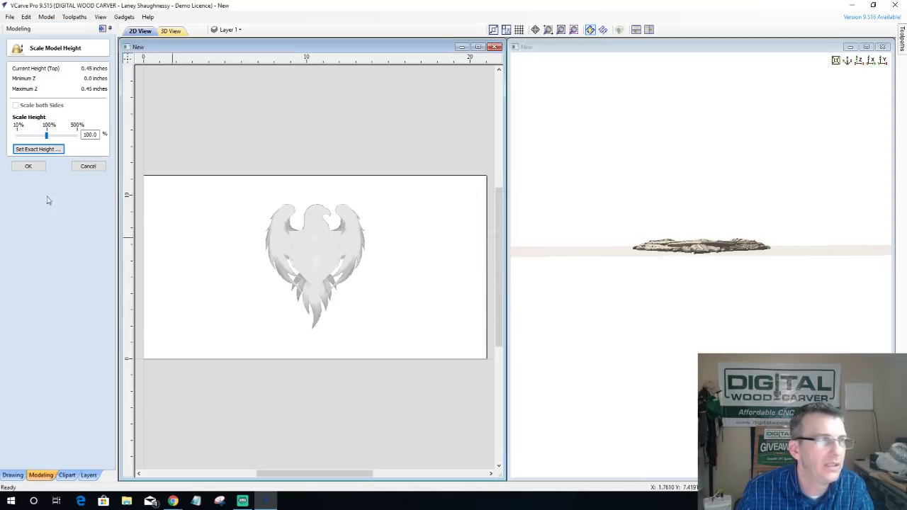
{"action": "left_click", "coordinate": [29, 167]}
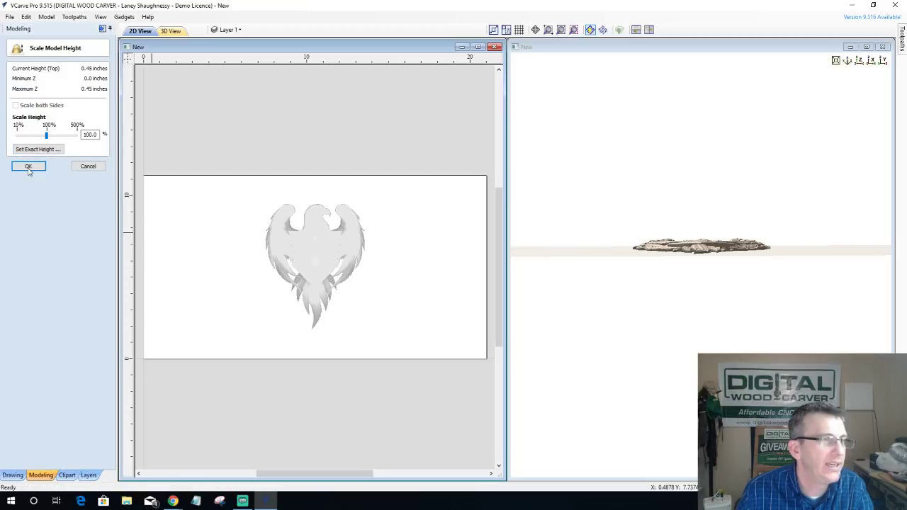
{"action": "left_click", "coordinate": [28, 167]}
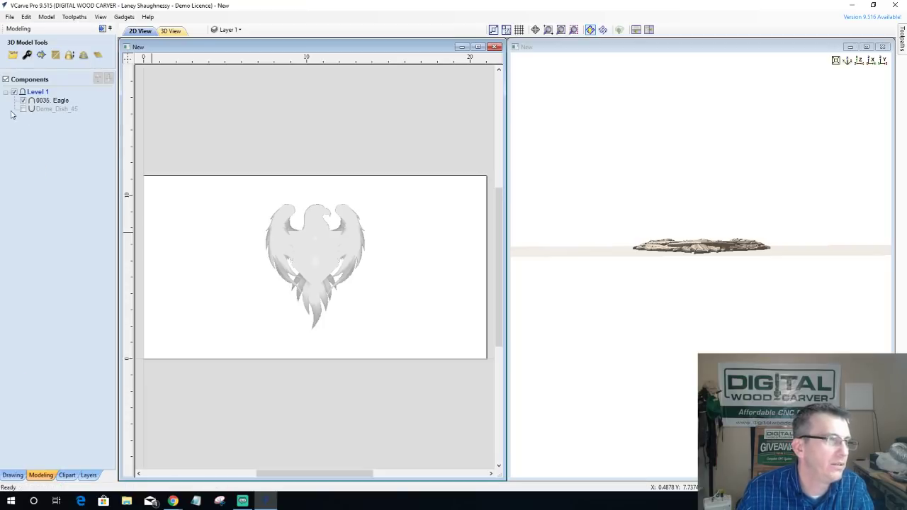
Step: Make Dome_Dish_45 visible again and inspect the 0.45-inch eagle sitting in the dish
{"action": "left_click", "coordinate": [24, 111]}
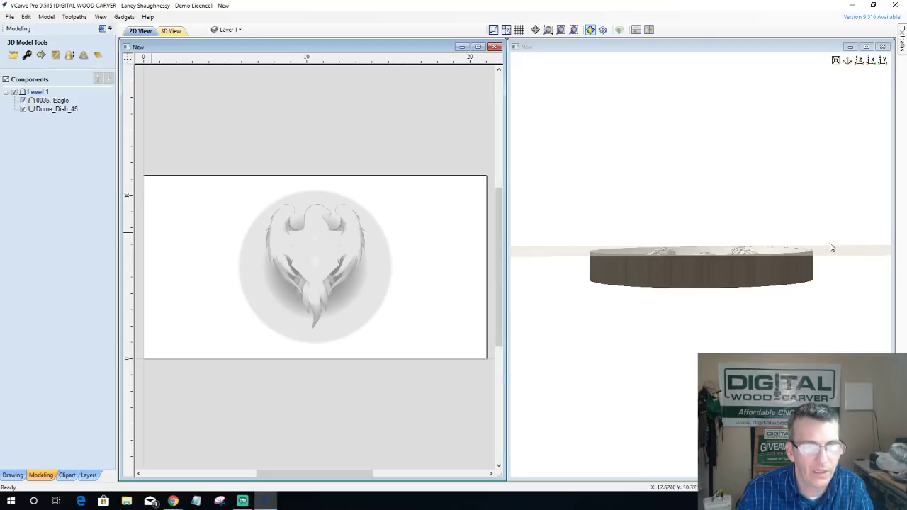
{"action": "left_click_drag", "start_coordinate": [718, 275], "coordinate": [659, 237]}
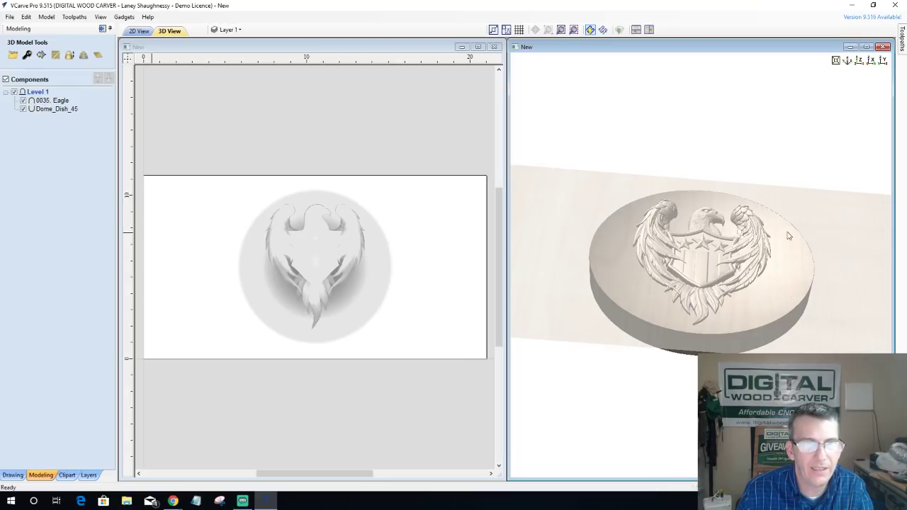
{"action": "left_click_drag", "start_coordinate": [713, 319], "coordinate": [782, 346]}
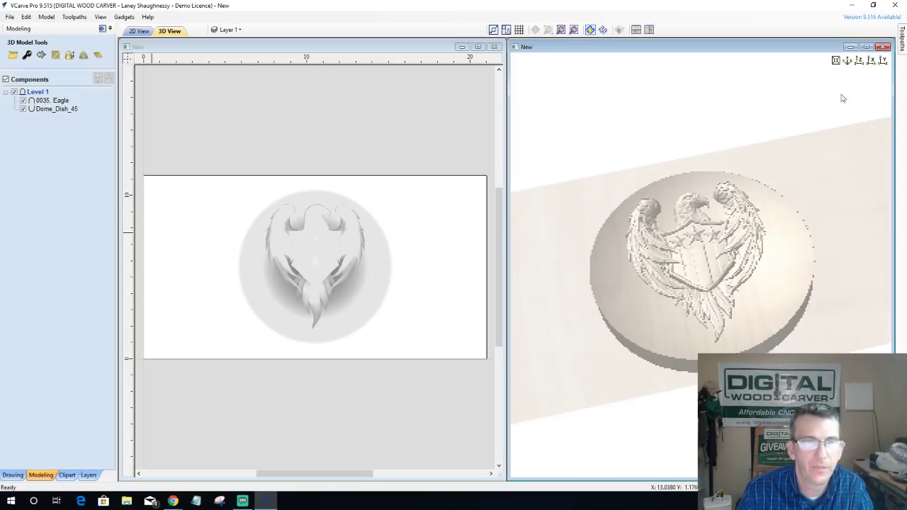
{"action": "left_click", "coordinate": [858, 61]}
{"action": "scroll", "coordinate": [719, 283], "scroll_direction": "up", "scroll_amount": 2}
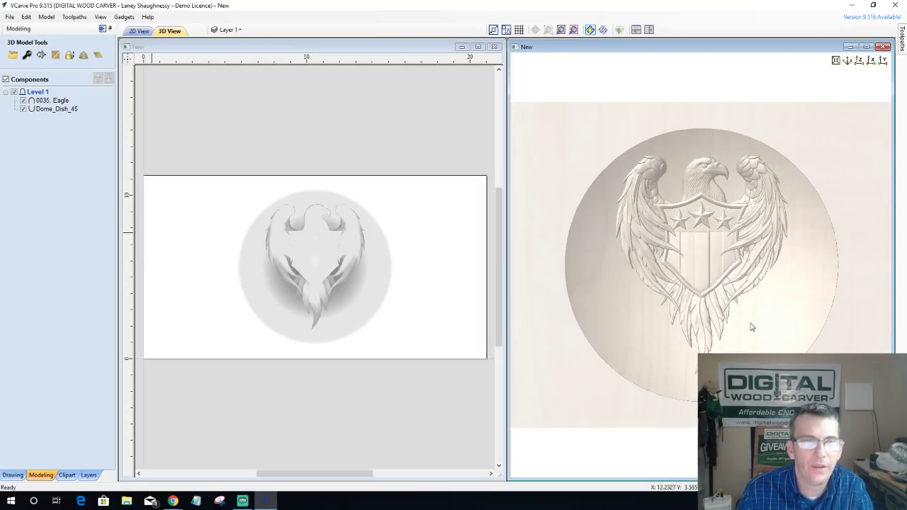
{"action": "left_click_drag", "start_coordinate": [751, 326], "coordinate": [666, 206]}
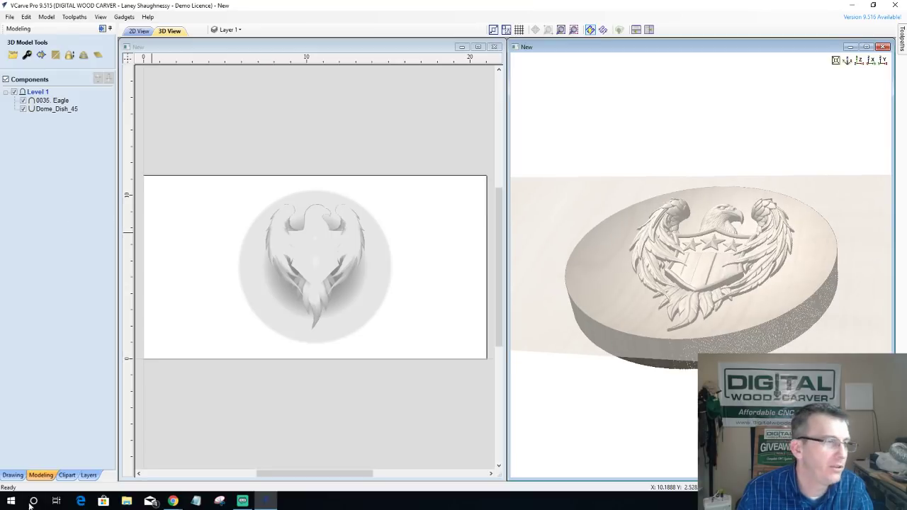
Step: Browse the clipart, then check Dome_Dish_45's component properties (1.2511-inch shape height) and close them
{"action": "left_click", "coordinate": [66, 474]}
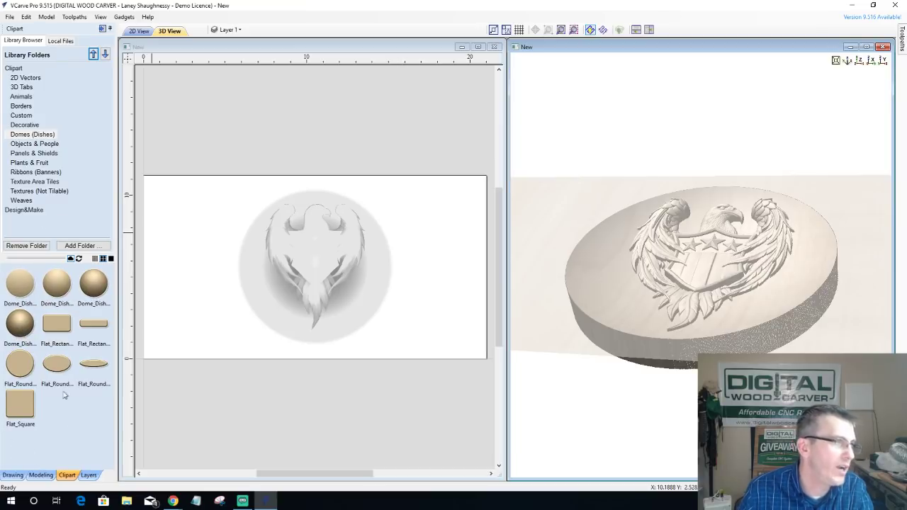
{"action": "left_click", "coordinate": [40, 475]}
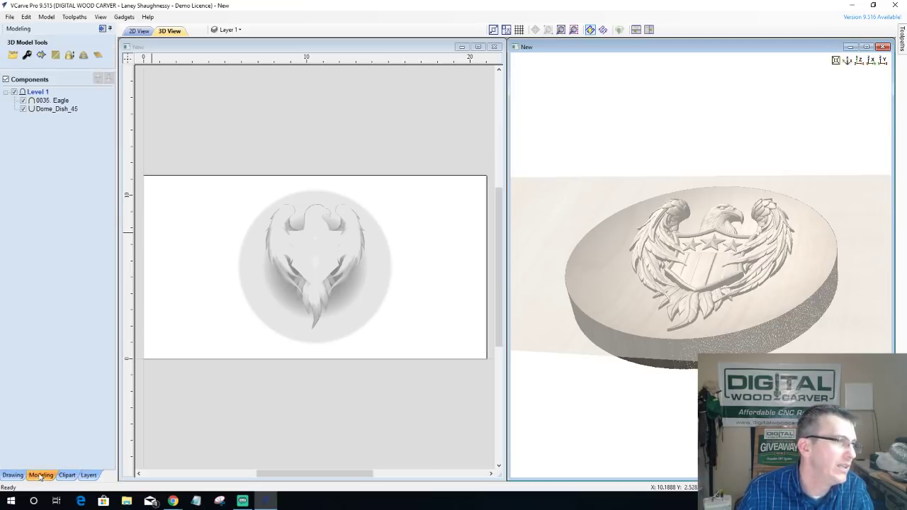
{"action": "left_click", "coordinate": [29, 55]}
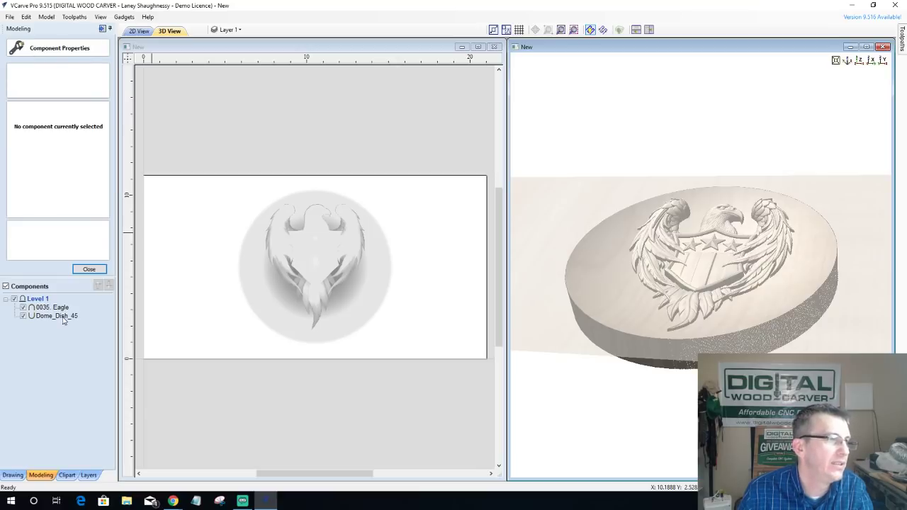
{"action": "left_click", "coordinate": [60, 316]}
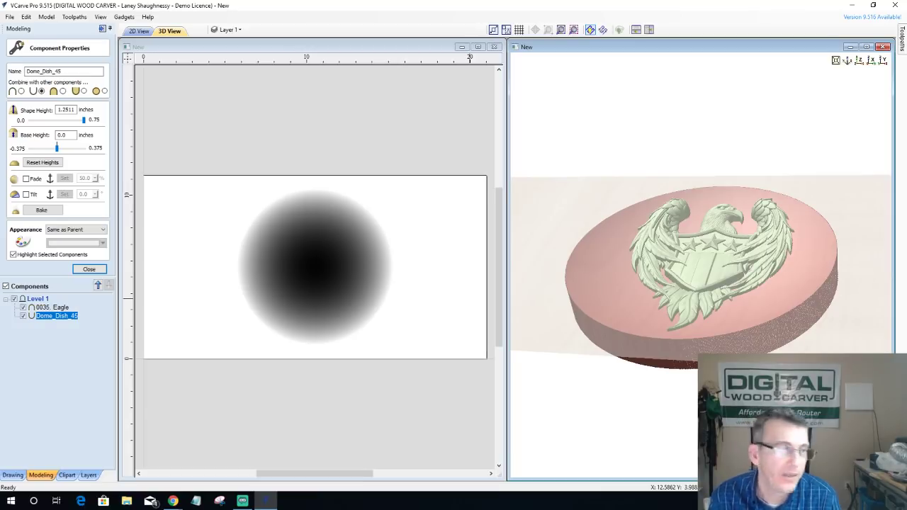
{"action": "left_click", "coordinate": [90, 270]}
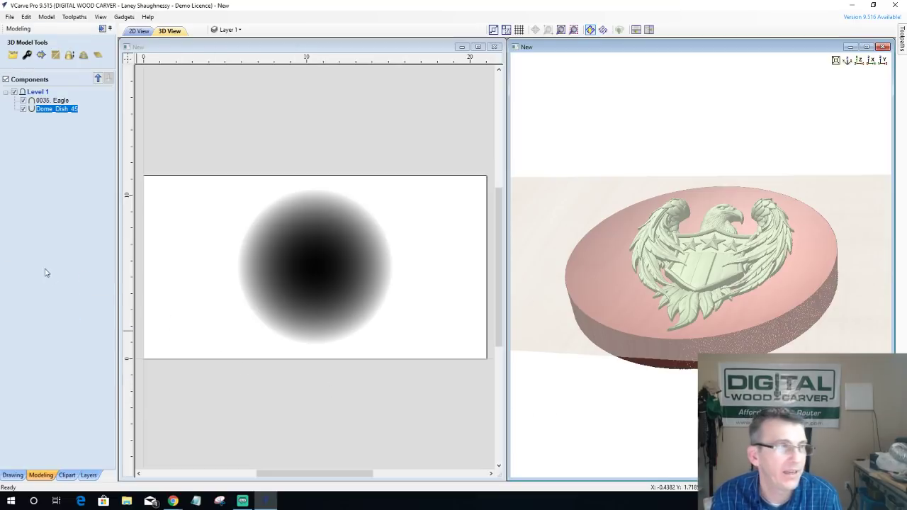
{"action": "left_click", "coordinate": [12, 475]}
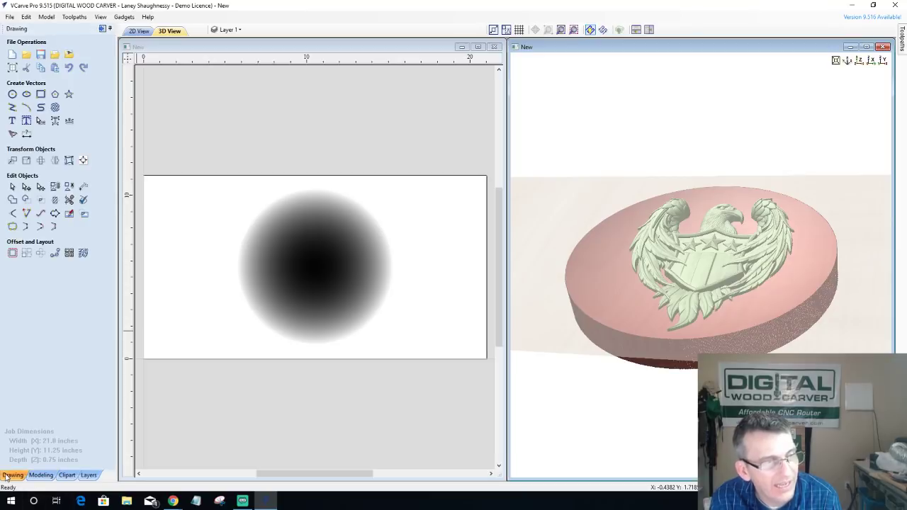
{"action": "left_click", "coordinate": [26, 135]}
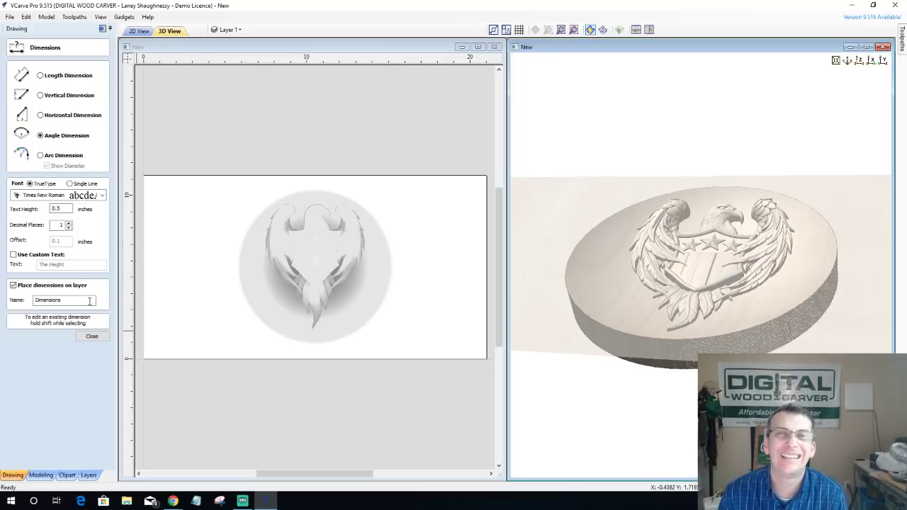
{"action": "left_click", "coordinate": [93, 337]}
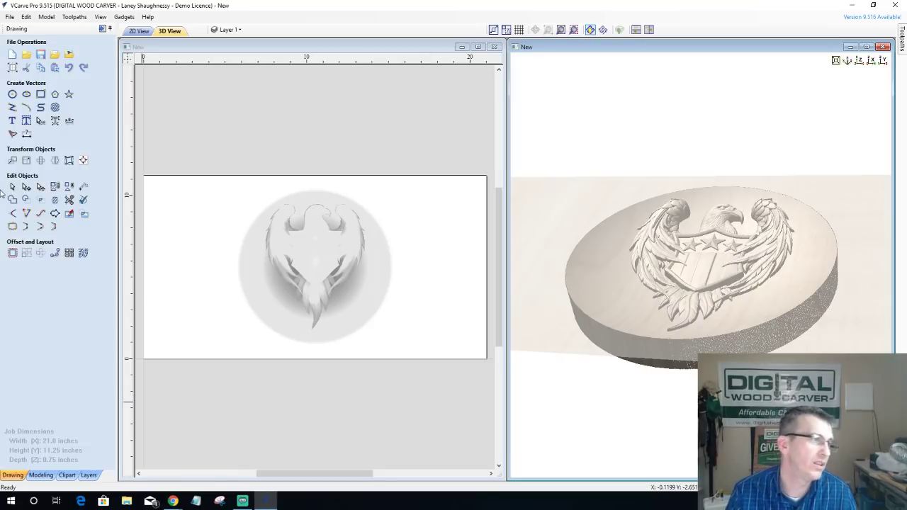
Step: Draw a tall rectangle to the left of the dish
{"action": "left_click", "coordinate": [12, 228]}
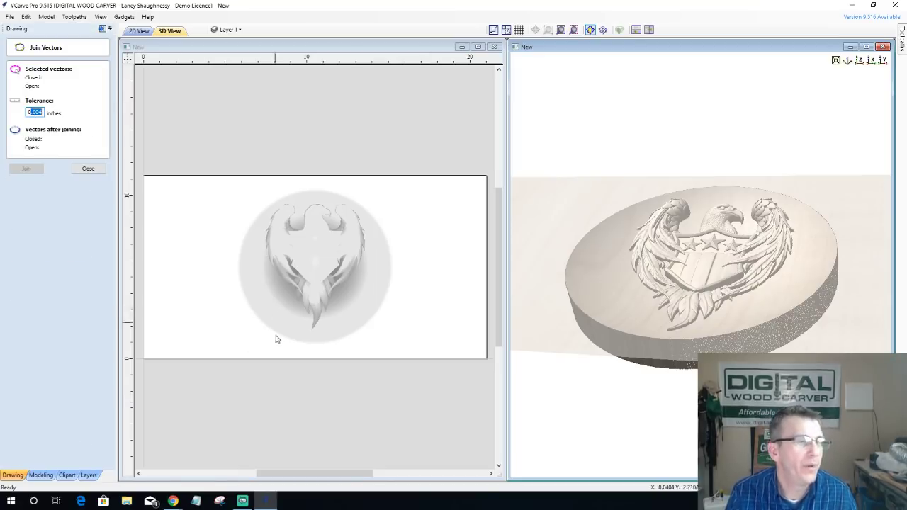
{"action": "left_click", "coordinate": [87, 169]}
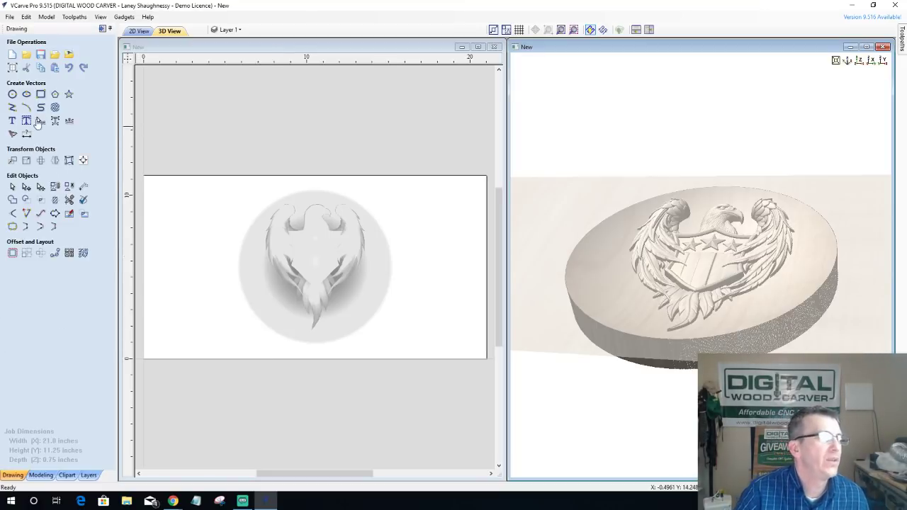
{"action": "scroll", "coordinate": [167, 206], "scroll_direction": "up", "scroll_amount": 5}
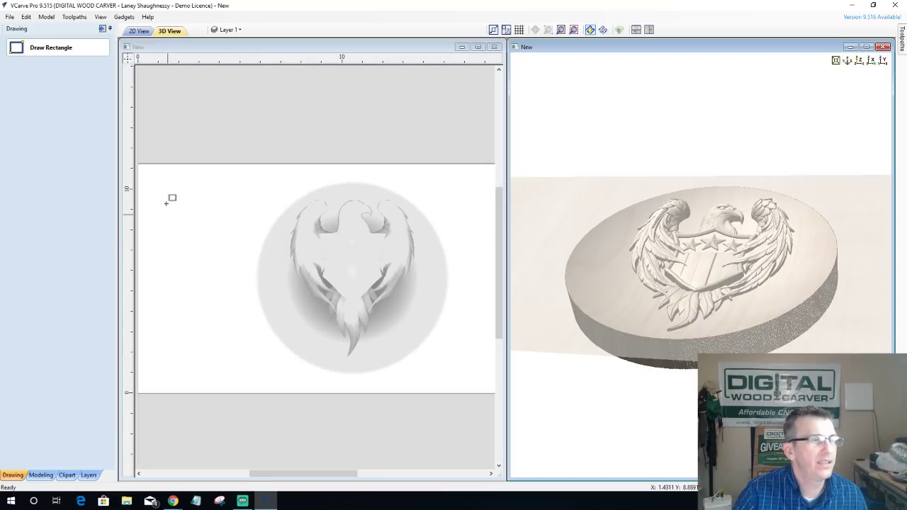
{"action": "left_click_drag", "start_coordinate": [212, 151], "coordinate": [301, 286]}
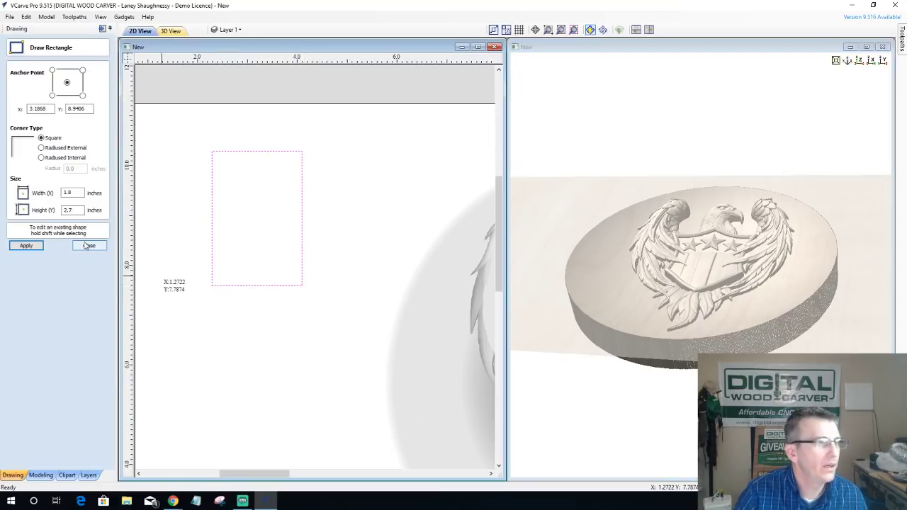
{"action": "key", "text": "Escape"}
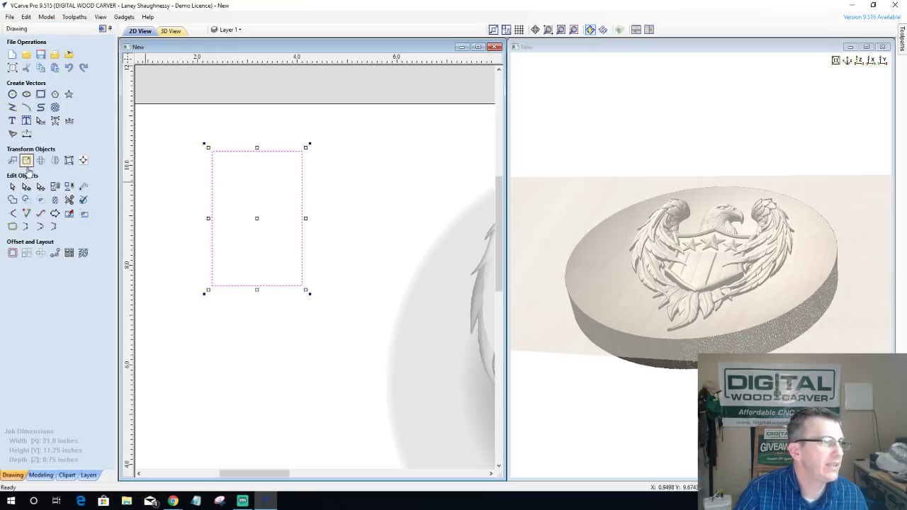
Step: Cut the rectangle open at its top-left node and nudge the left edge's end
{"action": "left_click", "coordinate": [27, 187]}
{"action": "scroll", "coordinate": [194, 142], "scroll_direction": "up", "scroll_amount": 3}
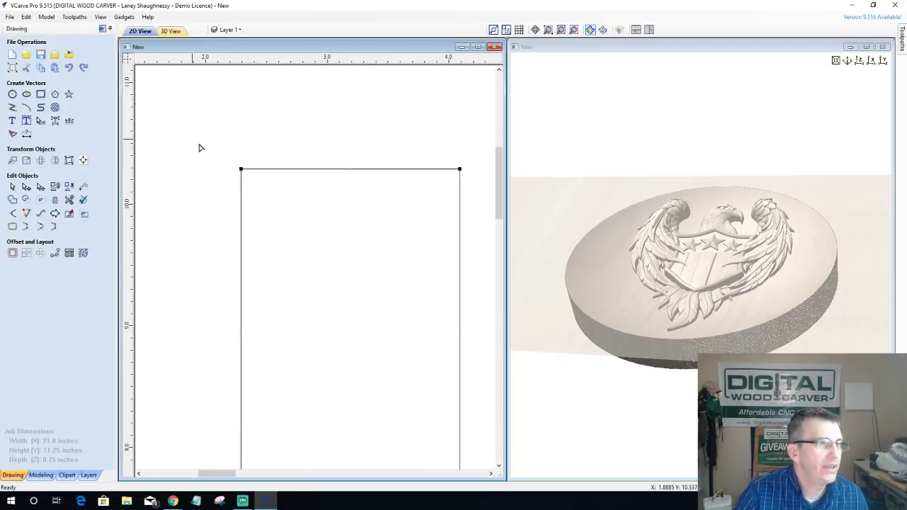
{"action": "right_click", "coordinate": [241, 168]}
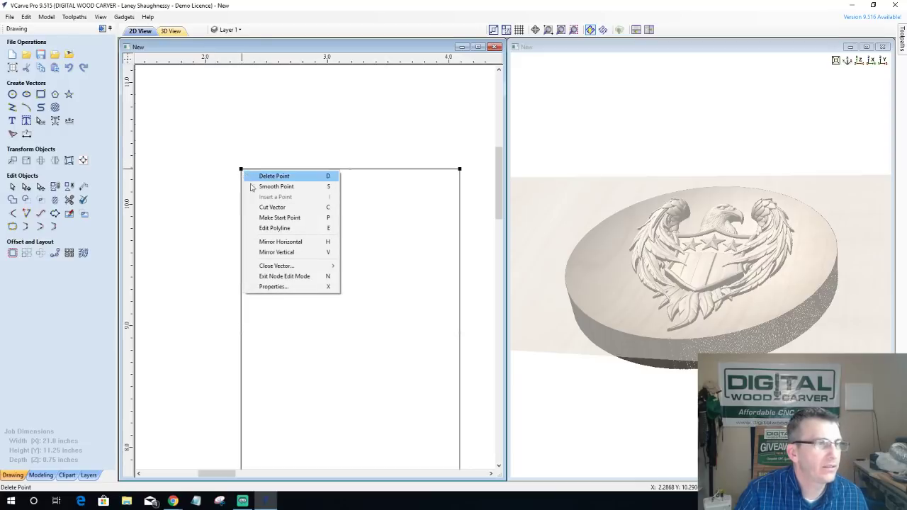
{"action": "left_click", "coordinate": [258, 207]}
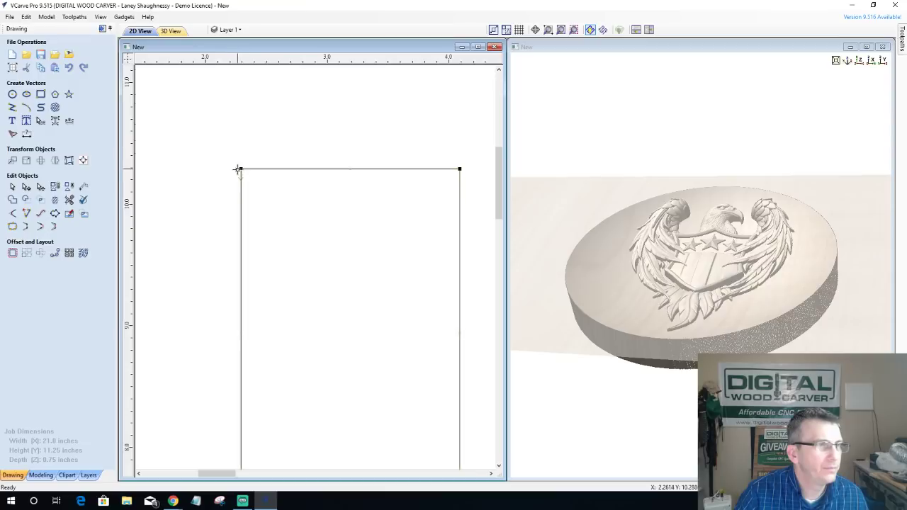
{"action": "left_click_drag", "start_coordinate": [242, 177], "coordinate": [241, 176]}
Step: Zoom in and out on the top-left corner to inspect the gap between the lines
{"action": "scroll", "coordinate": [238, 166], "scroll_direction": "up", "scroll_amount": 5}
{"action": "scroll", "coordinate": [233, 220], "scroll_direction": "up", "scroll_amount": 6}
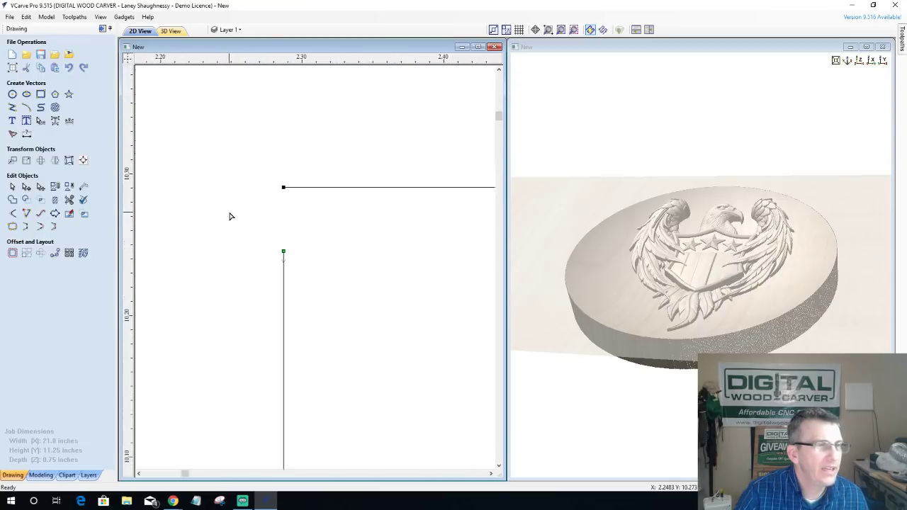
{"action": "scroll", "coordinate": [248, 241], "scroll_direction": "down", "scroll_amount": 3}
{"action": "scroll", "coordinate": [255, 241], "scroll_direction": "down", "scroll_amount": 8}
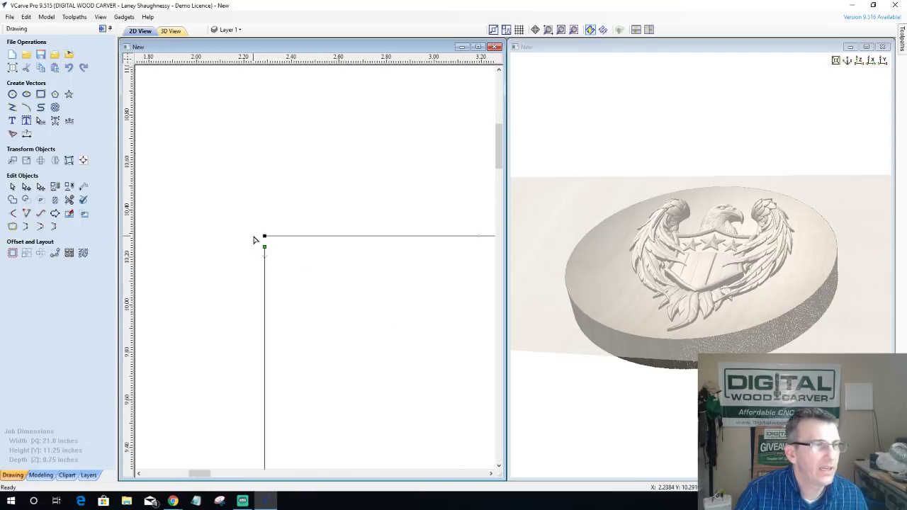
{"action": "scroll", "coordinate": [291, 279], "scroll_direction": "down", "scroll_amount": 3}
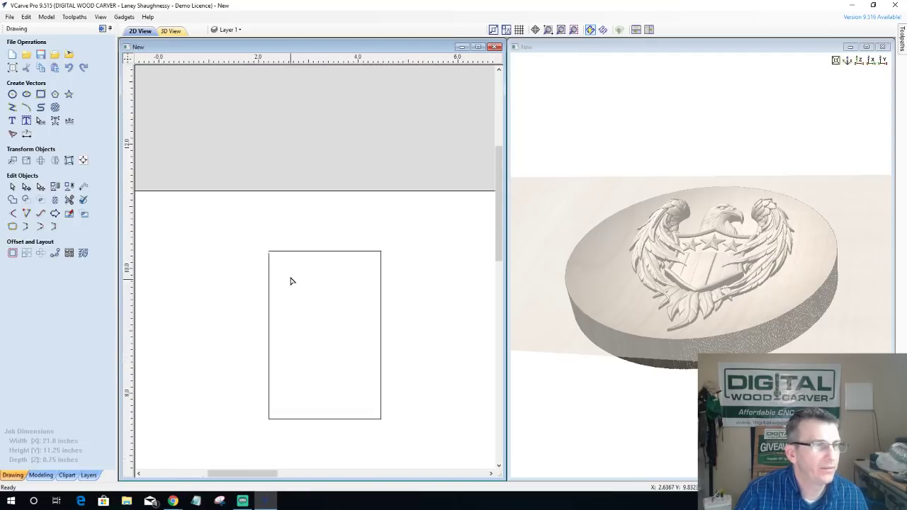
{"action": "scroll", "coordinate": [291, 302], "scroll_direction": "up", "scroll_amount": 4}
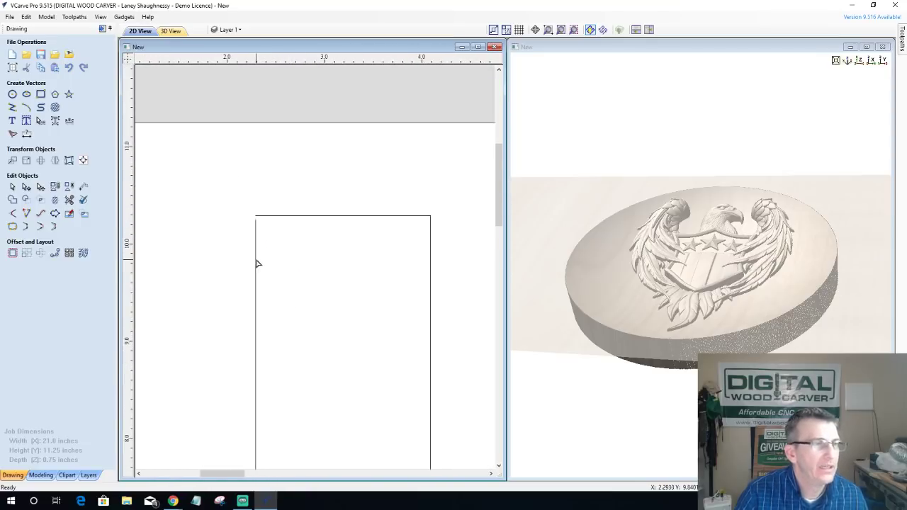
Step: Join the rectangle's open lines with a Join Vectors tolerance of 0.05
{"action": "left_click", "coordinate": [12, 227]}
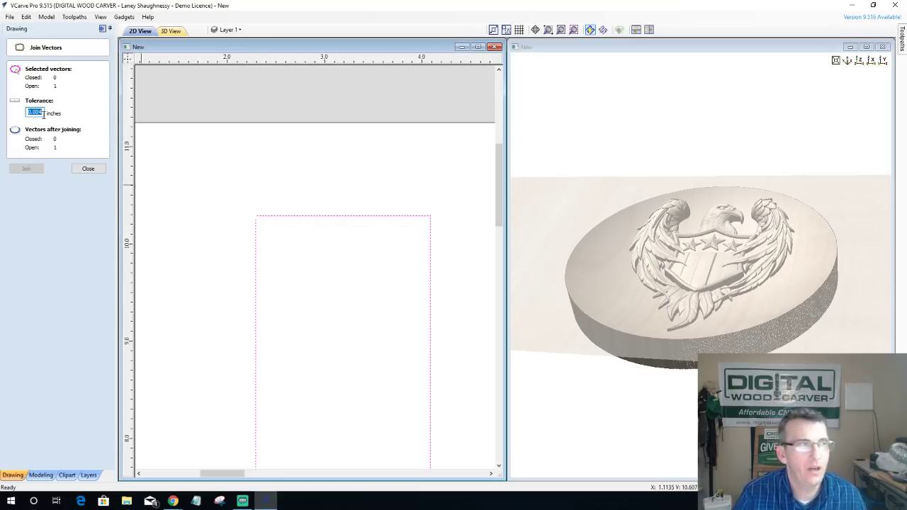
{"action": "left_click", "coordinate": [35, 111]}
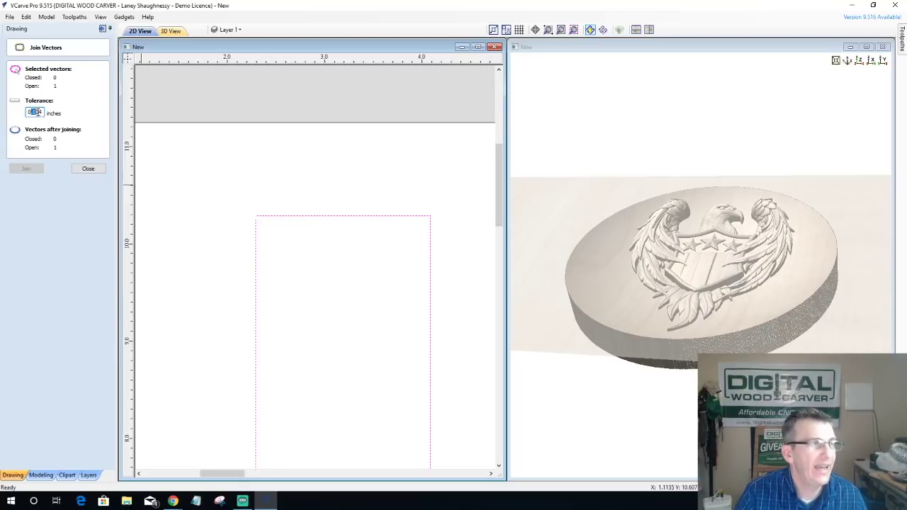
{"action": "type", "text": "0.01"}
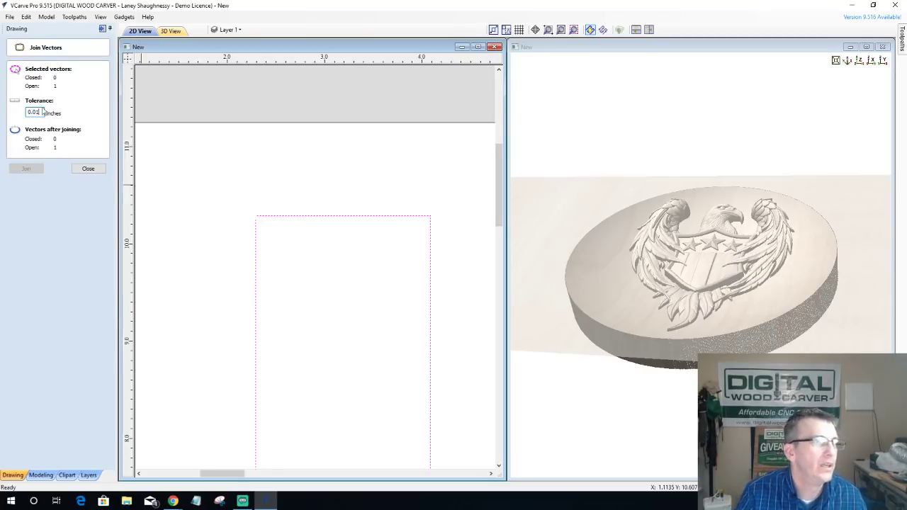
{"action": "scroll", "coordinate": [219, 212], "scroll_direction": "up", "scroll_amount": 5}
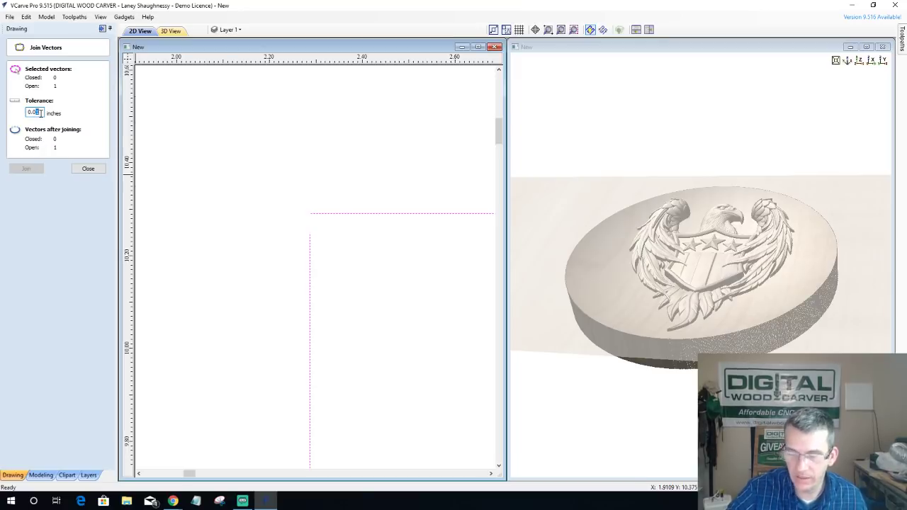
{"action": "type", "text": "0.05"}
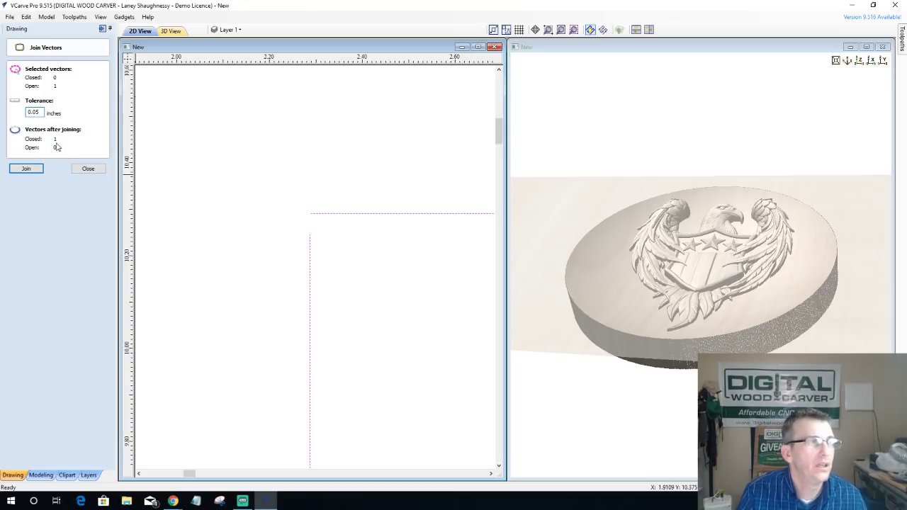
{"action": "left_click", "coordinate": [27, 170]}
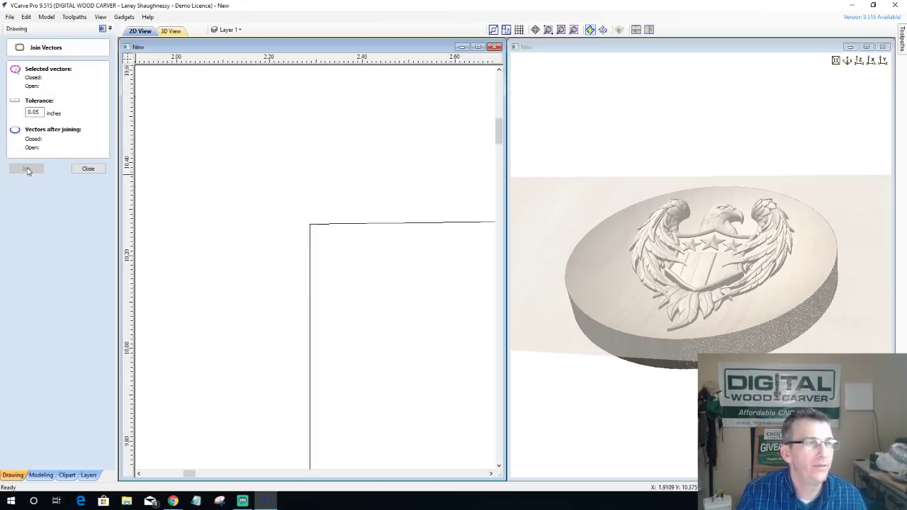
Step: Select the rectangle's lines
{"action": "scroll", "coordinate": [197, 199], "scroll_direction": "down", "scroll_amount": 5}
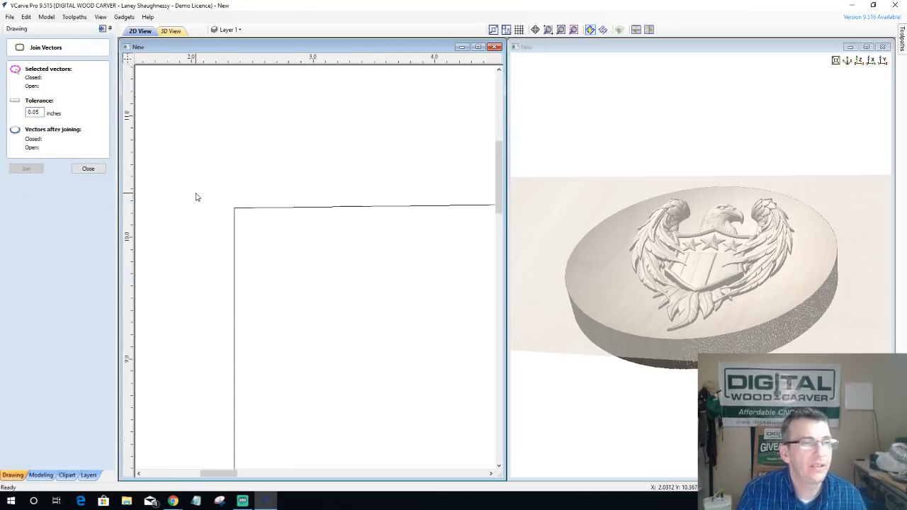
{"action": "scroll", "coordinate": [197, 198], "scroll_direction": "up", "scroll_amount": 5}
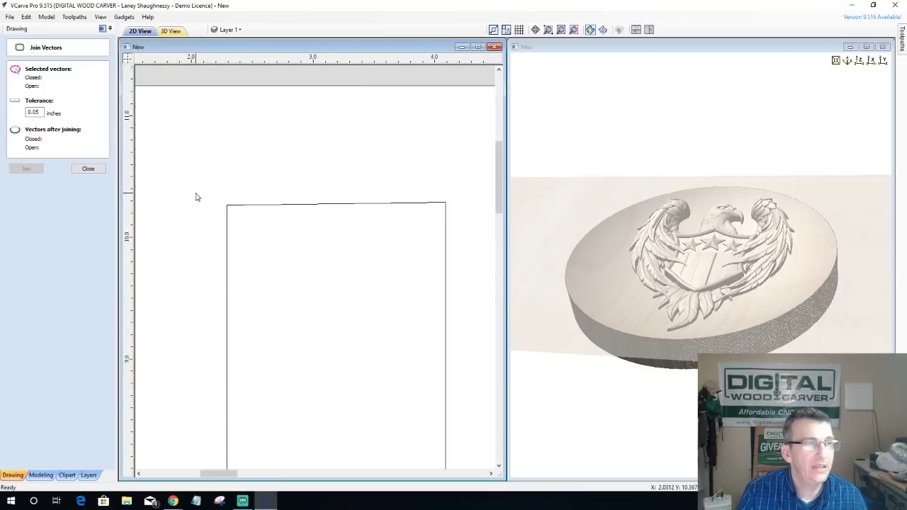
{"action": "scroll", "coordinate": [197, 198], "scroll_direction": "down", "scroll_amount": 2}
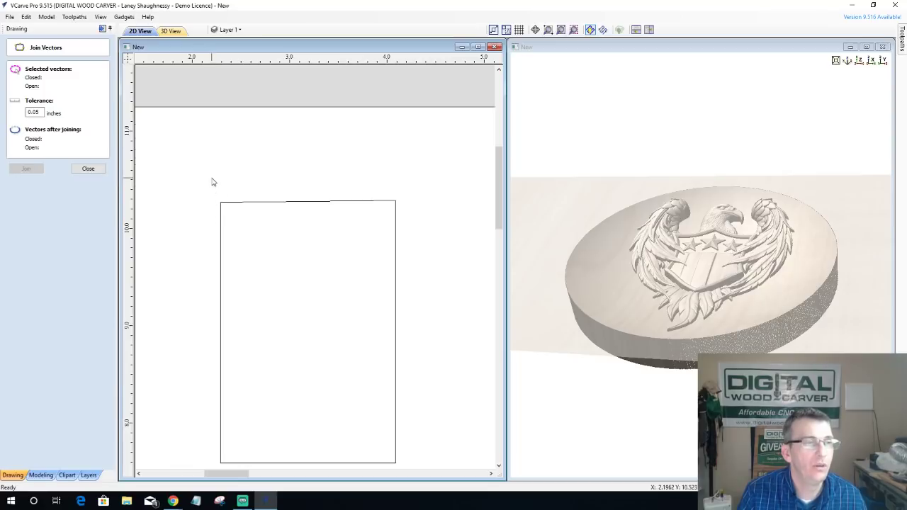
{"action": "left_click_drag", "start_coordinate": [389, 199], "coordinate": [262, 204]}
{"action": "scroll", "coordinate": [249, 207], "scroll_direction": "up", "scroll_amount": 2}
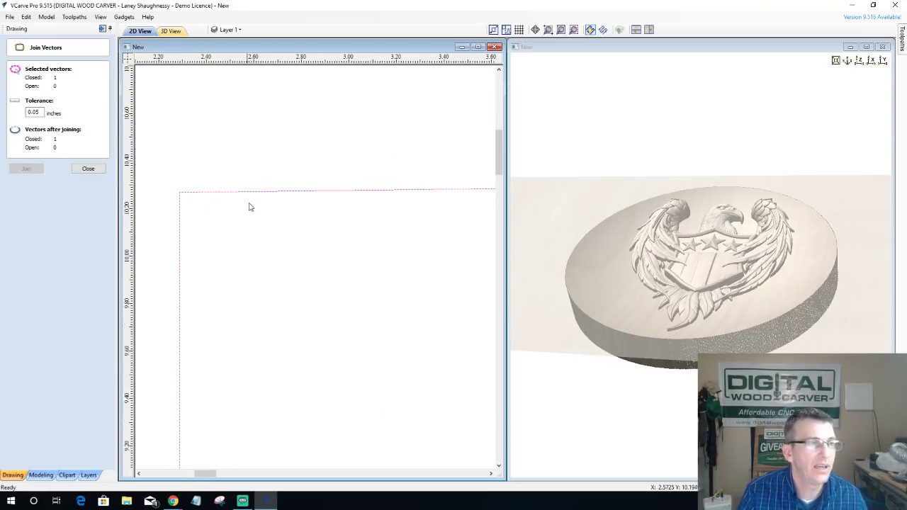
{"action": "scroll", "coordinate": [249, 207], "scroll_direction": "down", "scroll_amount": 2}
Step: Place a horizontal guide along the rectangle's top edge
{"action": "left_click_drag", "start_coordinate": [354, 62], "coordinate": [431, 194]}
{"action": "scroll", "coordinate": [241, 180], "scroll_direction": "up", "scroll_amount": 2}
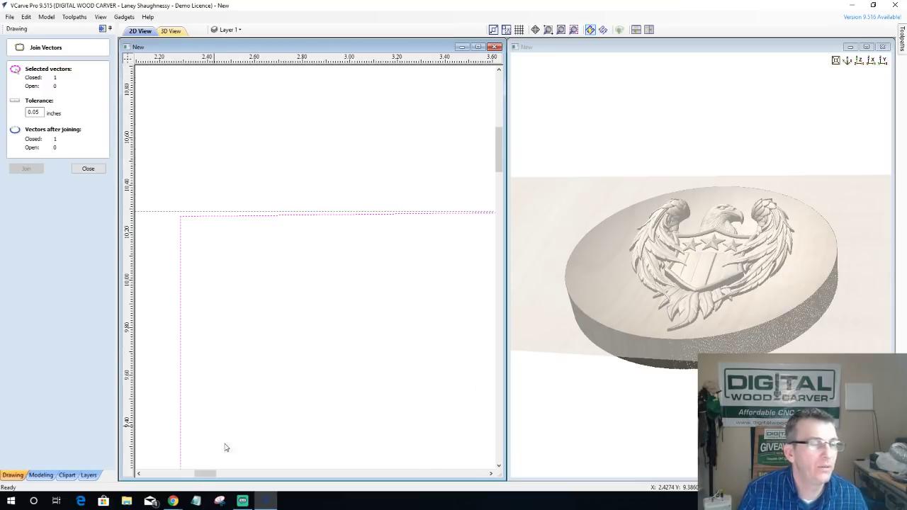
{"action": "left_click_drag", "start_coordinate": [205, 473], "coordinate": [197, 473]}
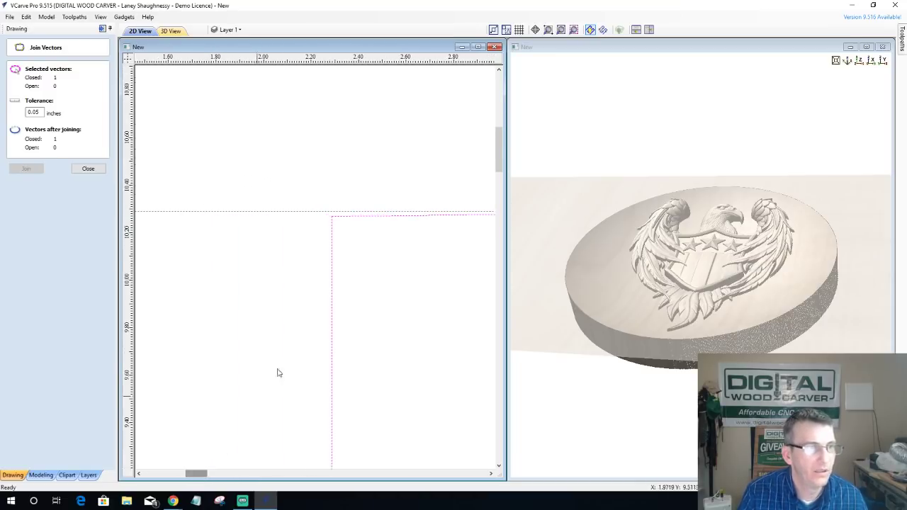
{"action": "scroll", "coordinate": [286, 359], "scroll_direction": "down", "scroll_amount": 3}
{"action": "scroll", "coordinate": [295, 415], "scroll_direction": "up", "scroll_amount": 1}
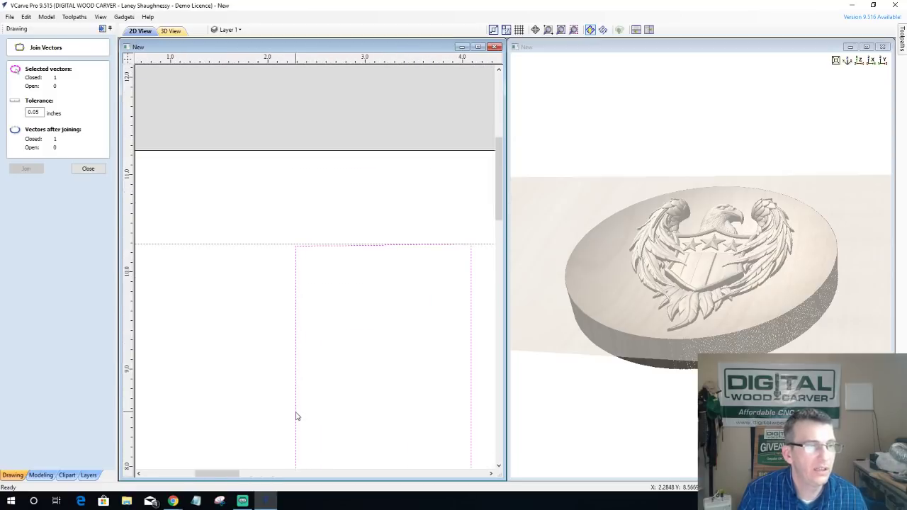
{"action": "scroll", "coordinate": [377, 385], "scroll_direction": "up", "scroll_amount": 1}
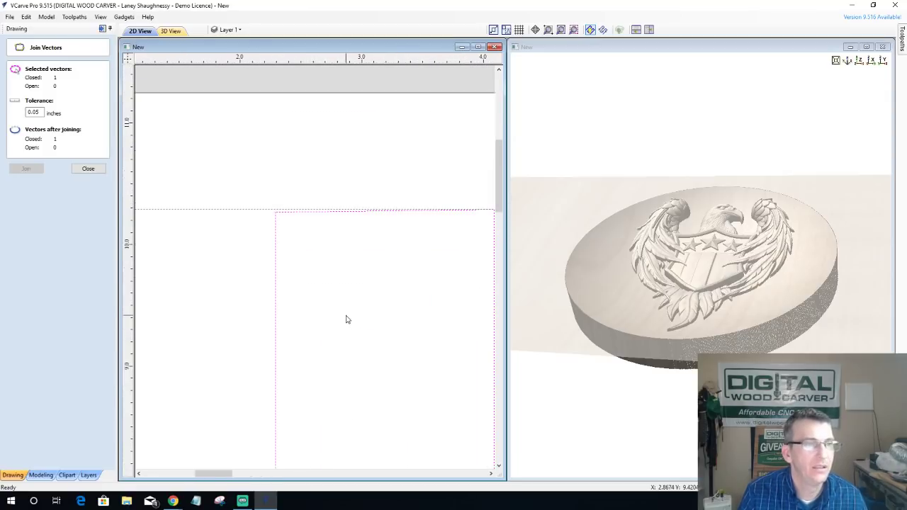
{"action": "scroll", "coordinate": [345, 319], "scroll_direction": "up", "scroll_amount": 1}
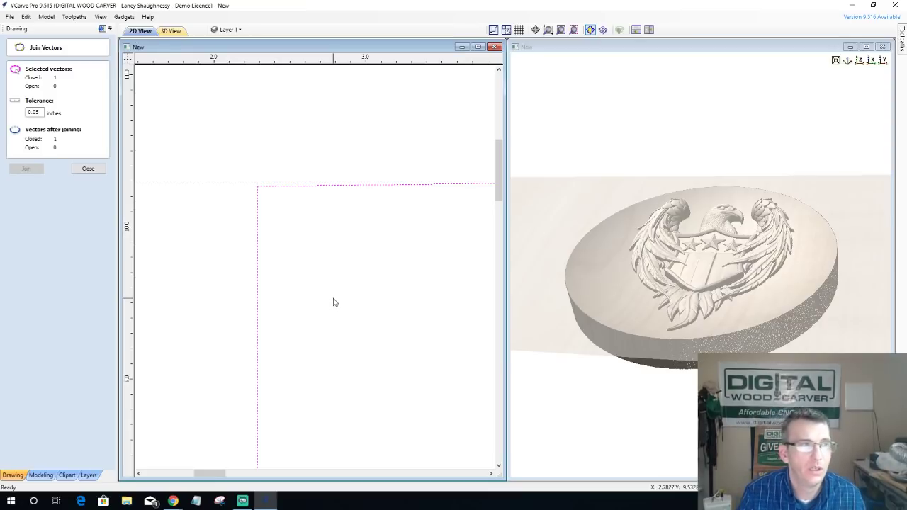
Step: Change the join tolerance to 0.004, deselect the lines, and close Join Vectors
{"action": "left_click", "coordinate": [29, 112]}
{"action": "double_click", "coordinate": [29, 112]}
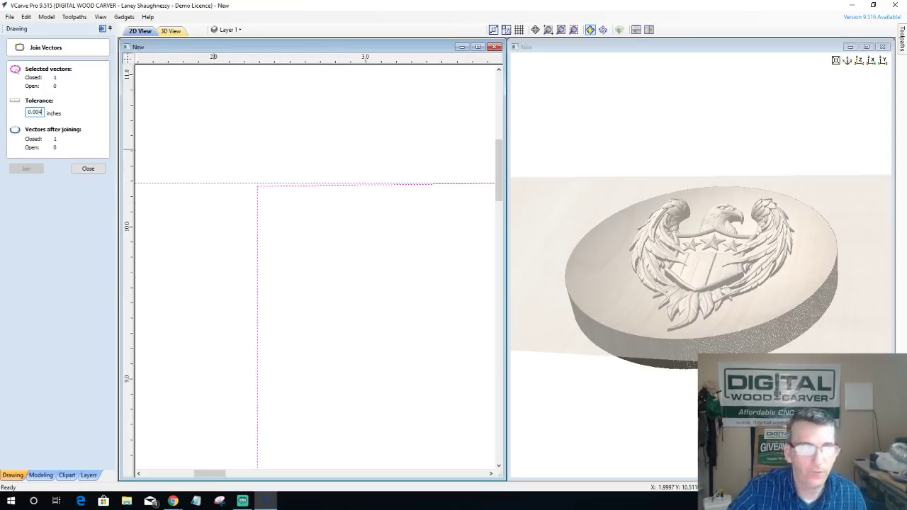
{"action": "left_click", "coordinate": [210, 144]}
{"action": "scroll", "coordinate": [227, 173], "scroll_direction": "up", "scroll_amount": 2}
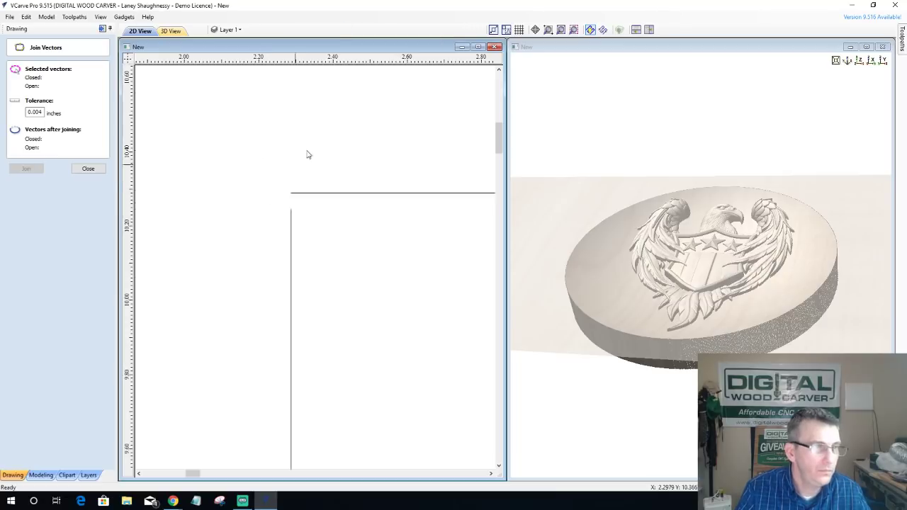
{"action": "scroll", "coordinate": [299, 199], "scroll_direction": "up", "scroll_amount": 2}
{"action": "scroll", "coordinate": [299, 199], "scroll_direction": "up", "scroll_amount": 1}
{"action": "left_click", "coordinate": [101, 170]}
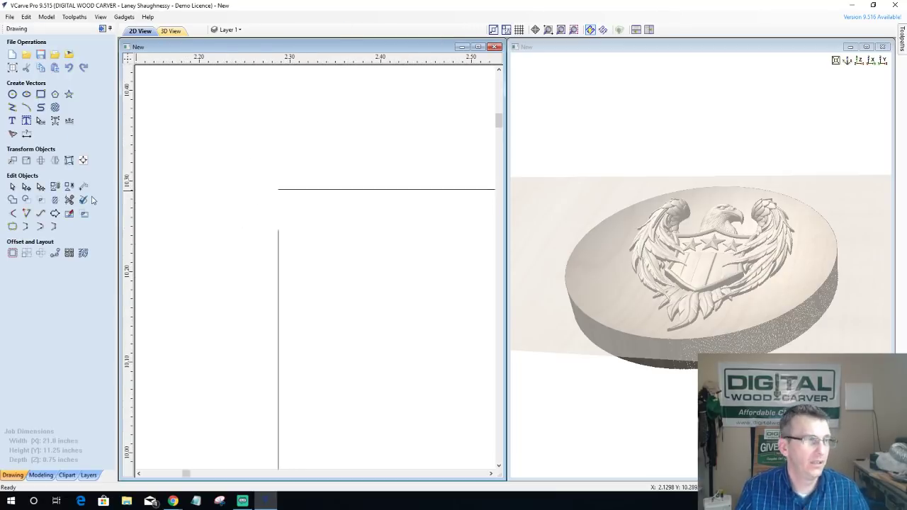
Step: Extend the corner's vertical line up to the top edge, then undo it
{"action": "left_click", "coordinate": [279, 248]}
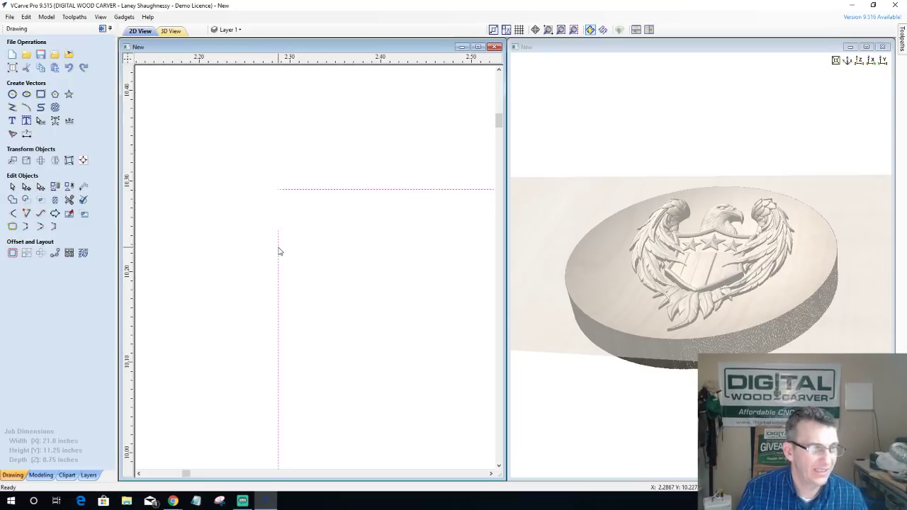
{"action": "left_click", "coordinate": [29, 229]}
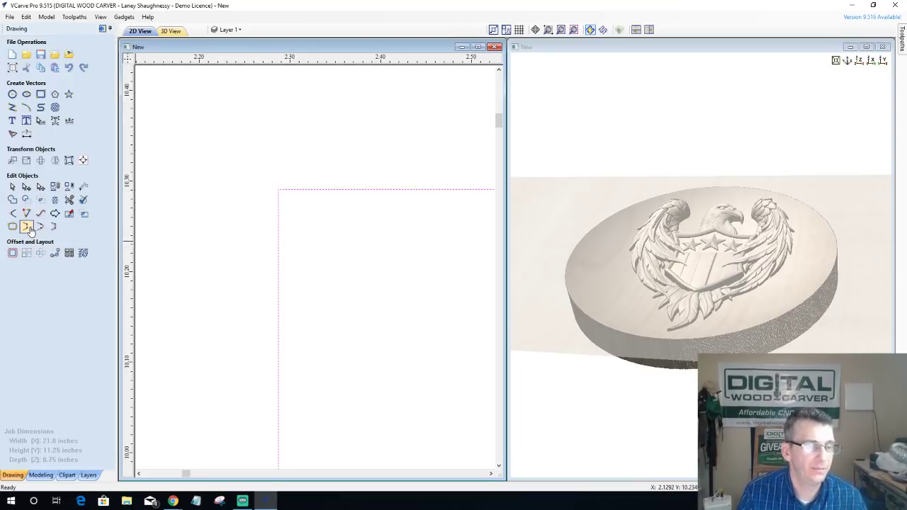
{"action": "key", "text": "ctrl+z"}
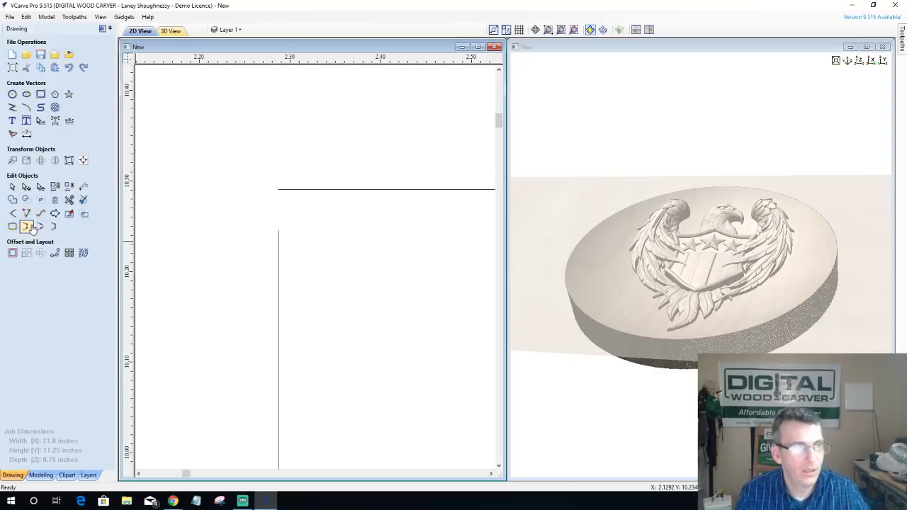
Step: Extend the vertical line to meet the horizontal line at the corner, then undo it
{"action": "left_click", "coordinate": [278, 287]}
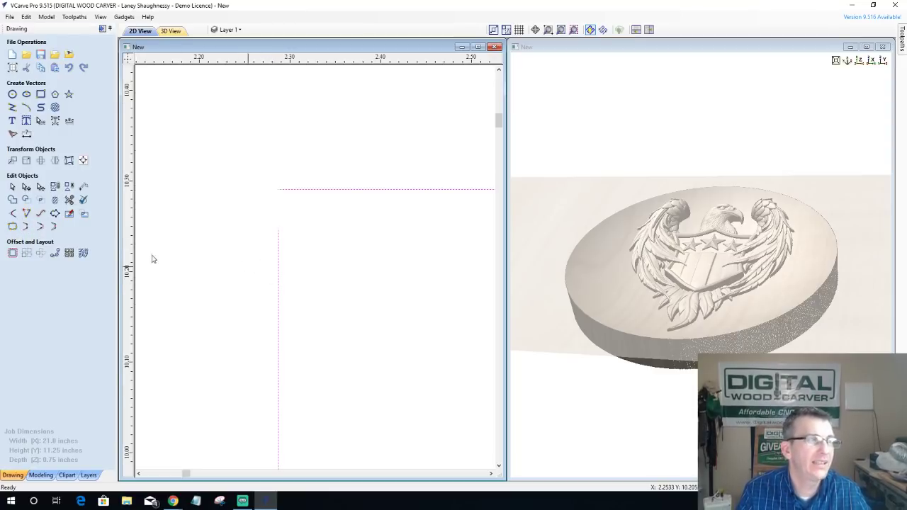
{"action": "left_click", "coordinate": [26, 214]}
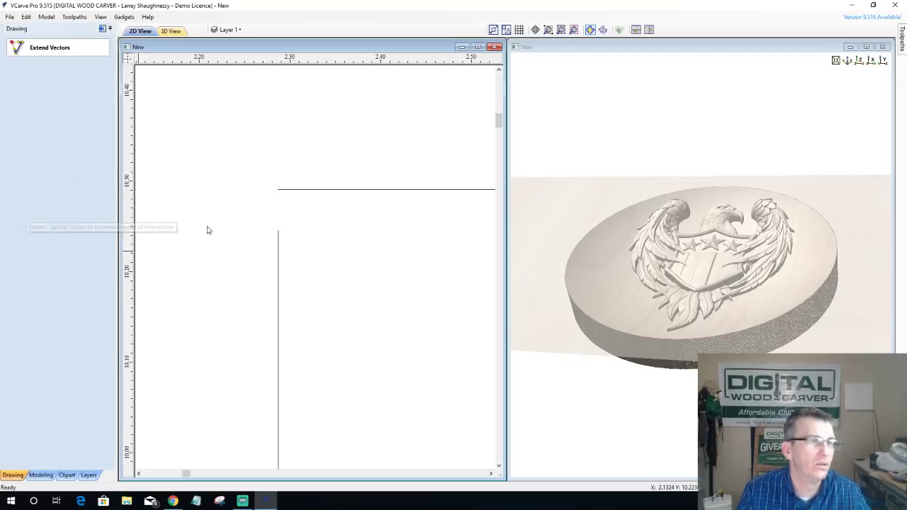
{"action": "left_click", "coordinate": [278, 193]}
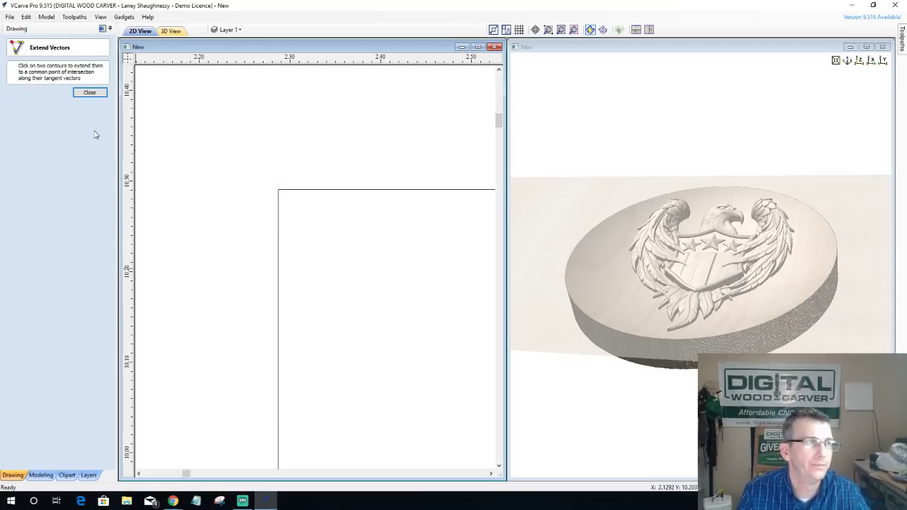
{"action": "left_click", "coordinate": [96, 93]}
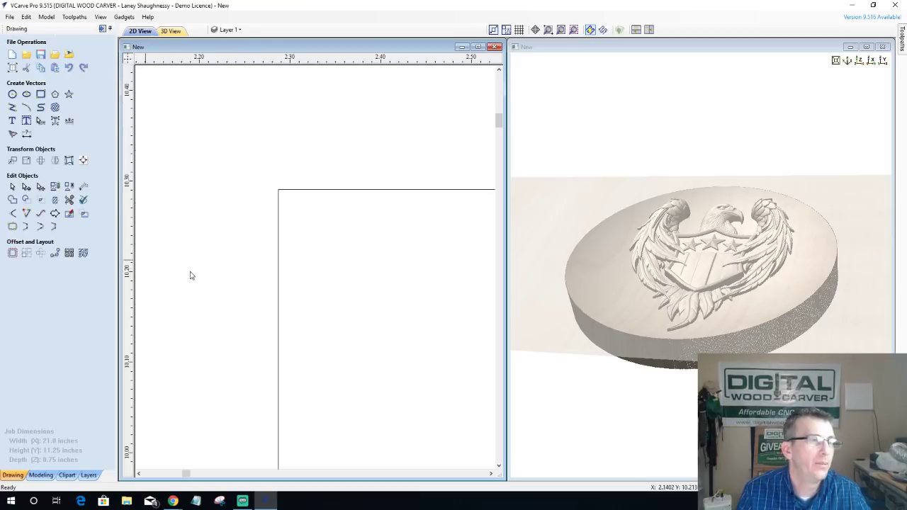
{"action": "key", "text": "ctrl+z"}
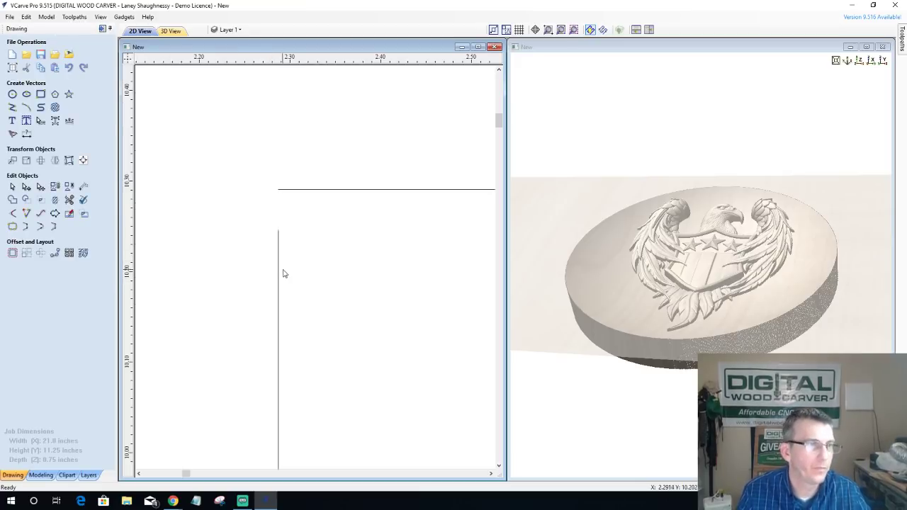
Step: Drag the vertical line's end node up to the top edge, then select the boundary vector
{"action": "left_click", "coordinate": [278, 273]}
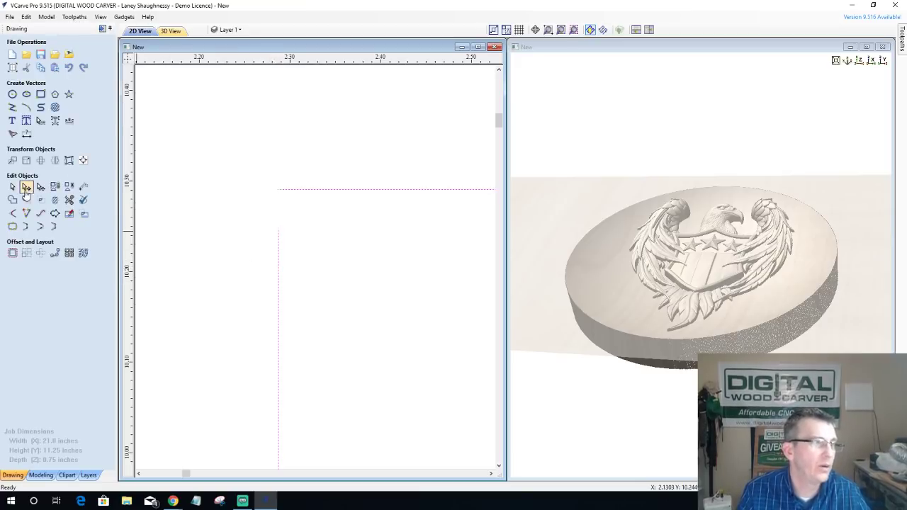
{"action": "left_click", "coordinate": [26, 186]}
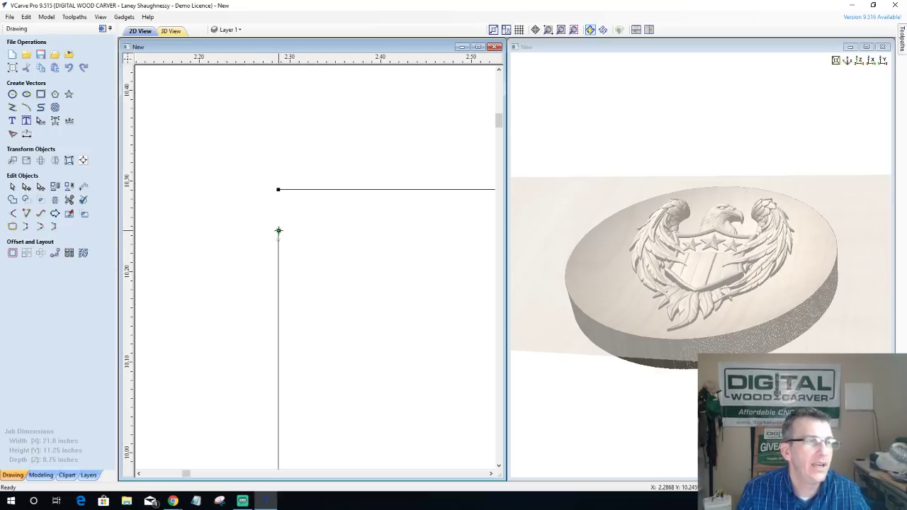
{"action": "left_click_drag", "start_coordinate": [278, 230], "coordinate": [277, 189]}
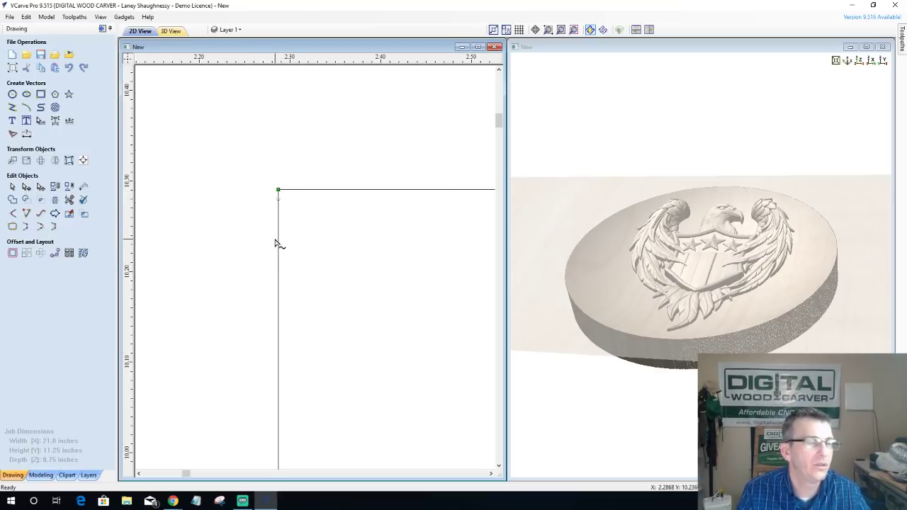
{"action": "left_click", "coordinate": [271, 306]}
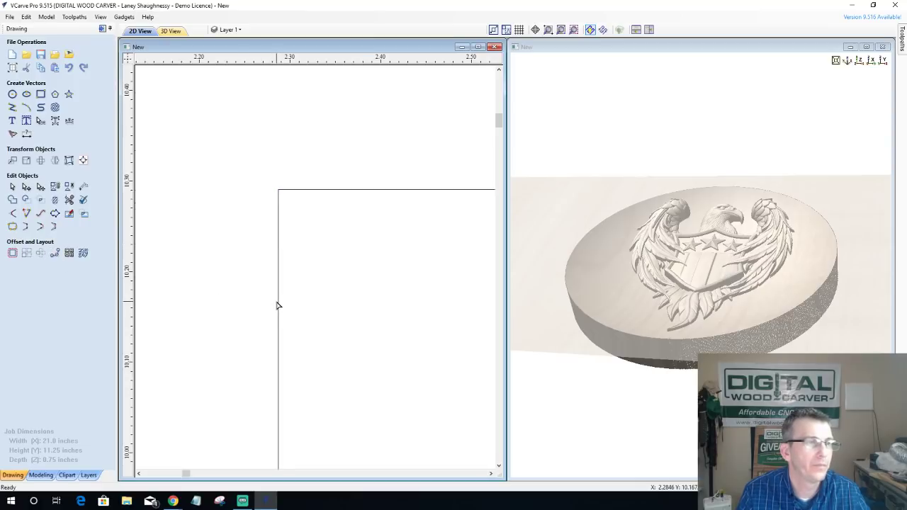
{"action": "left_click", "coordinate": [12, 187]}
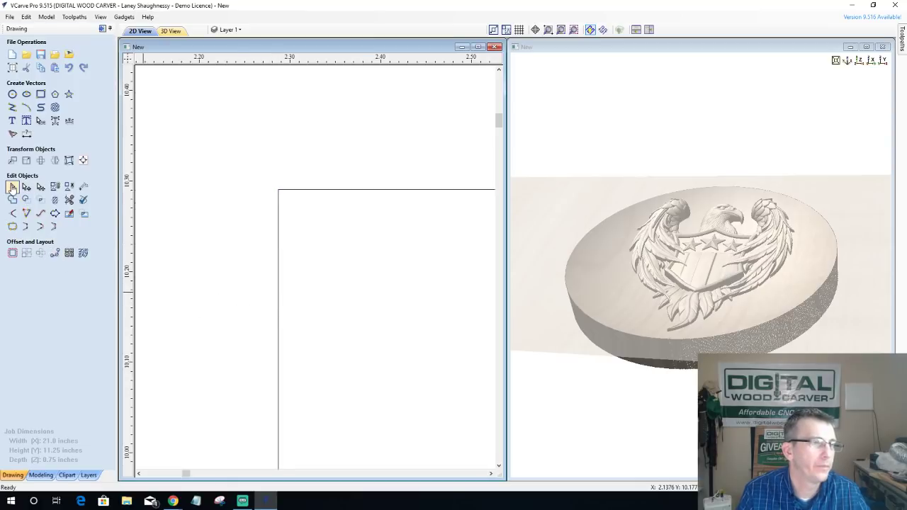
{"action": "left_click", "coordinate": [279, 227]}
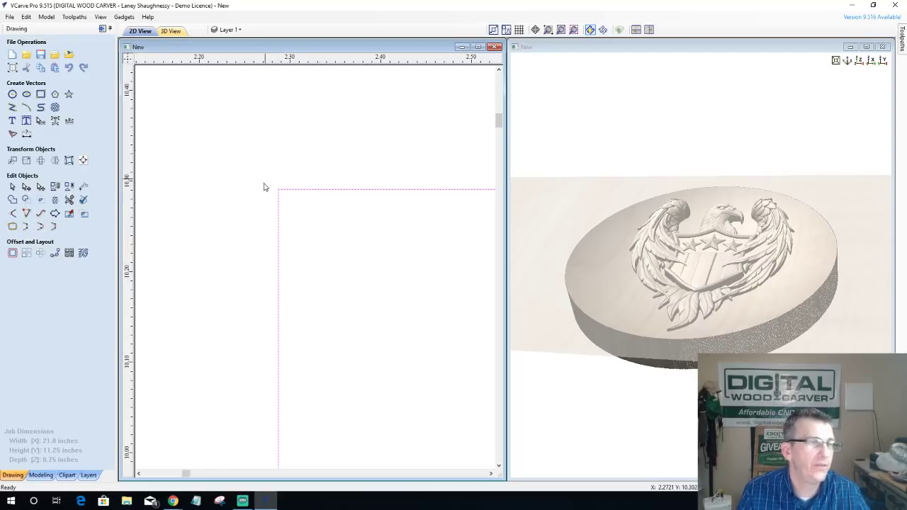
{"action": "left_click", "coordinate": [13, 227]}
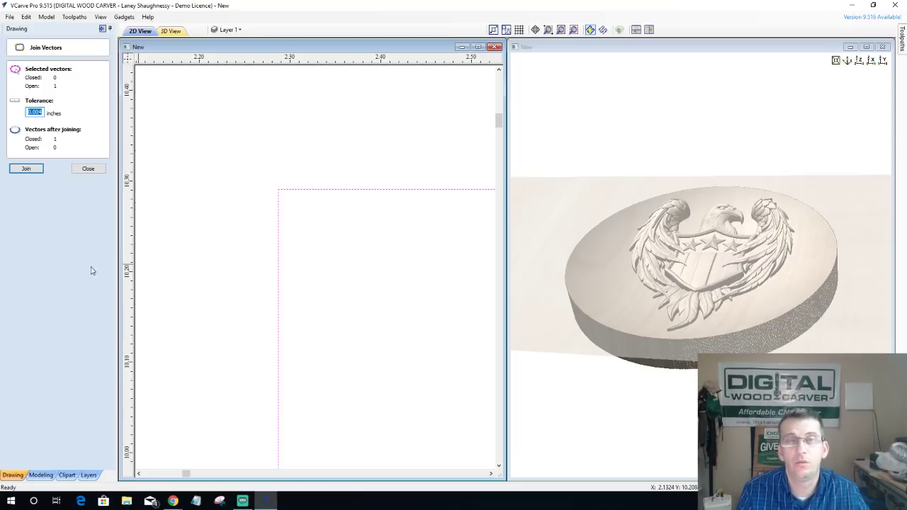
{"action": "left_click", "coordinate": [89, 170]}
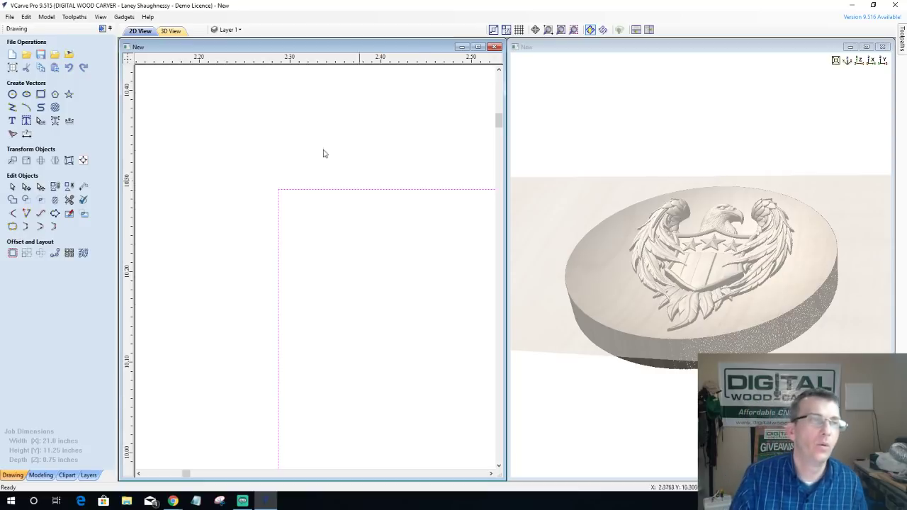
Step: Maximize the 3D preview, orbit the eagle disc, and show the Eagle and Dome_Dish_45 components
{"action": "left_click", "coordinate": [461, 47]}
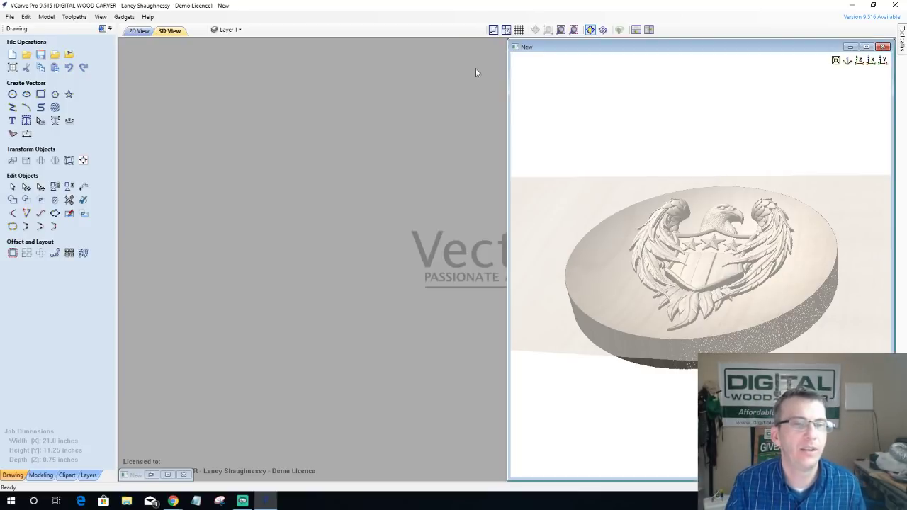
{"action": "left_click", "coordinate": [866, 47]}
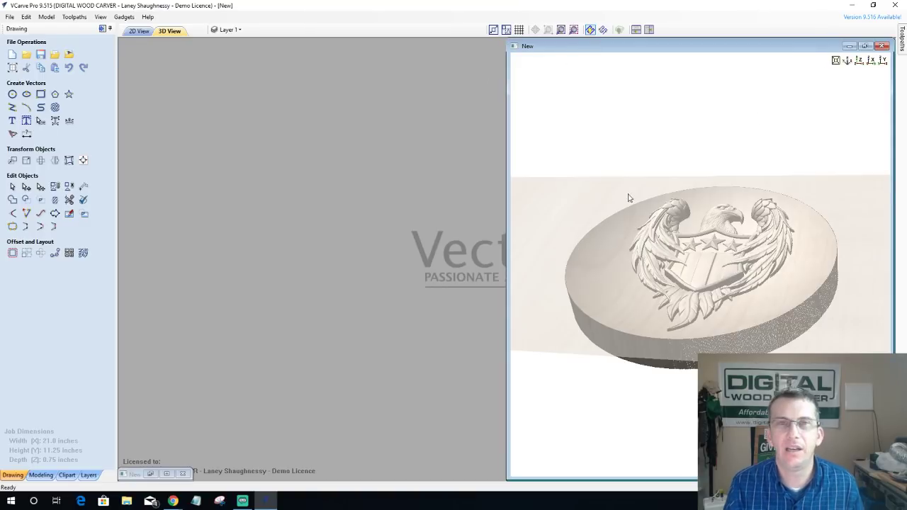
{"action": "left_click", "coordinate": [865, 46]}
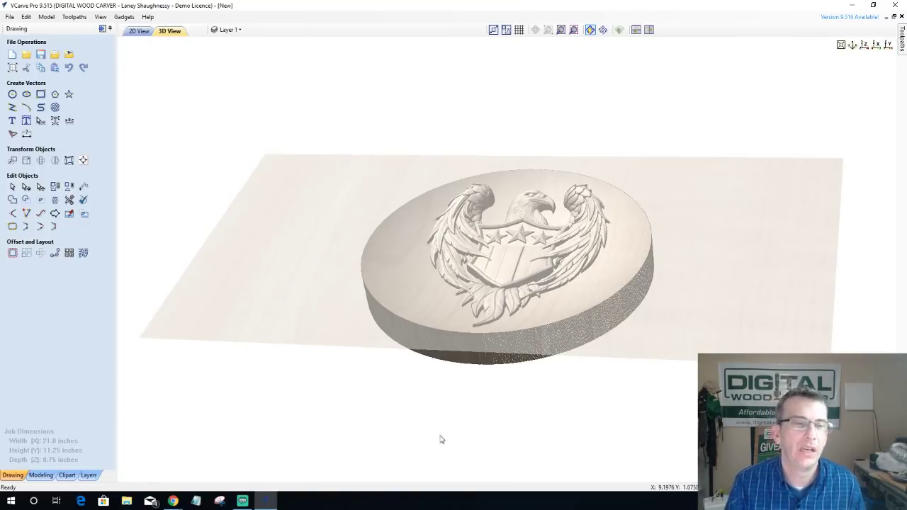
{"action": "left_click_drag", "start_coordinate": [441, 437], "coordinate": [444, 449]}
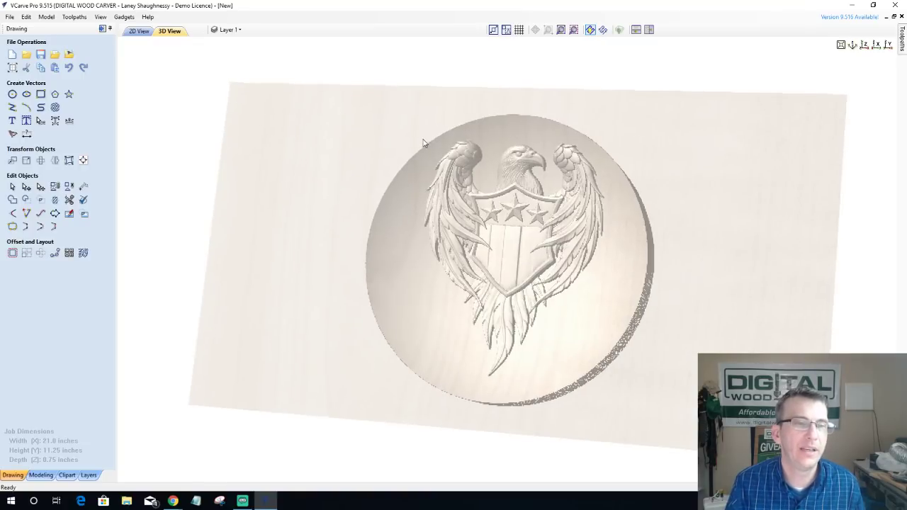
{"action": "left_click_drag", "start_coordinate": [422, 142], "coordinate": [424, 303]}
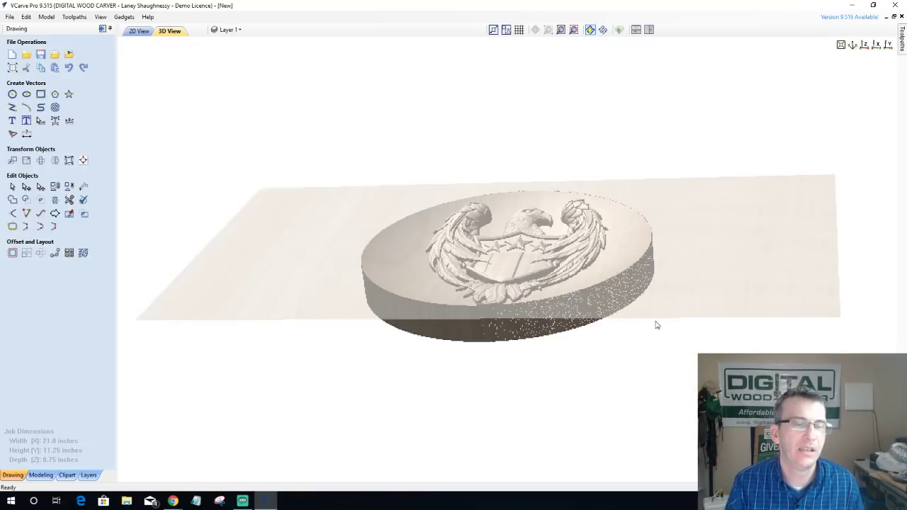
{"action": "left_click_drag", "start_coordinate": [656, 325], "coordinate": [659, 314]}
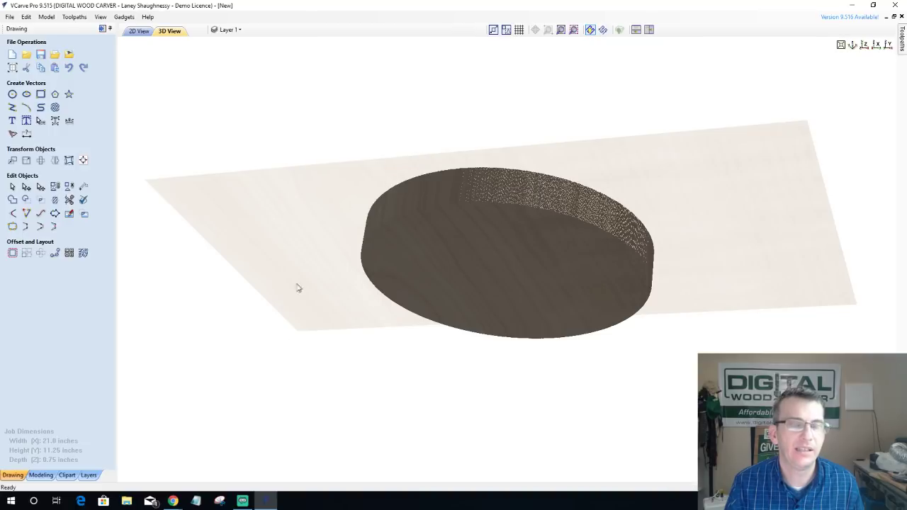
{"action": "left_click", "coordinate": [41, 474]}
{"action": "left_click_drag", "start_coordinate": [520, 271], "coordinate": [131, 182]}
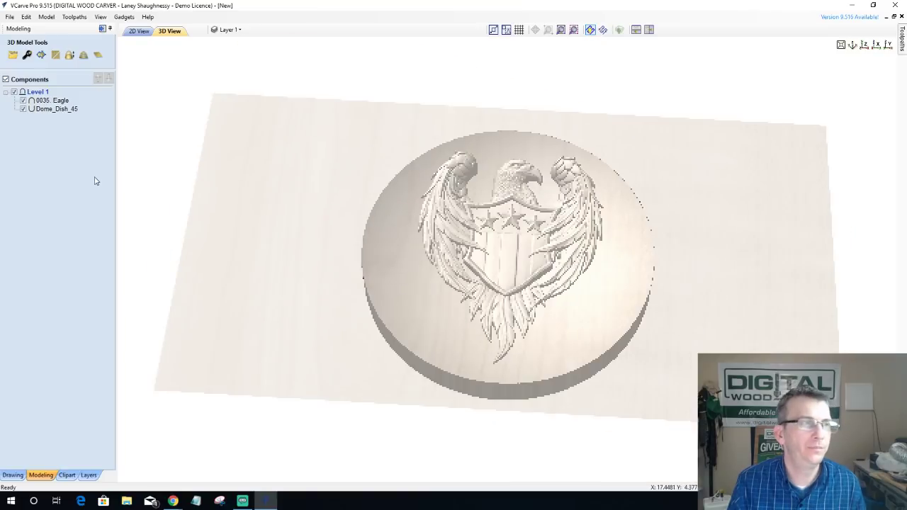
Step: Set the model height to 0.73 inches and position it at the top of the 0.75-inch material
{"action": "left_click", "coordinate": [101, 31]}
{"action": "mouse_move", "coordinate": [900, 37]}
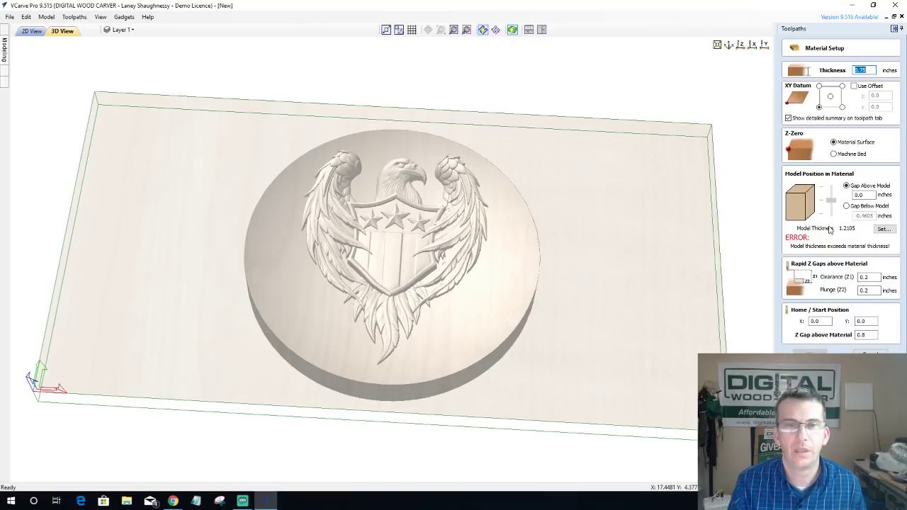
{"action": "left_click", "coordinate": [886, 231]}
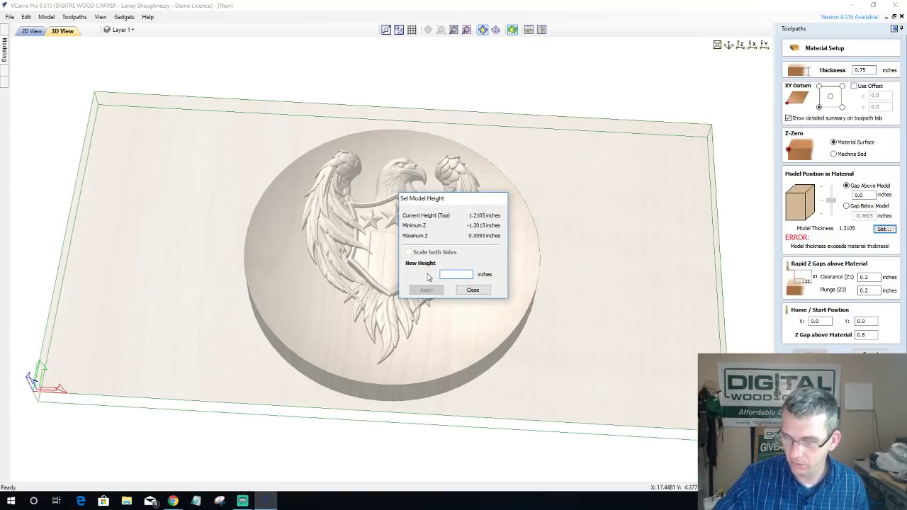
{"action": "type", "text": ".73"}
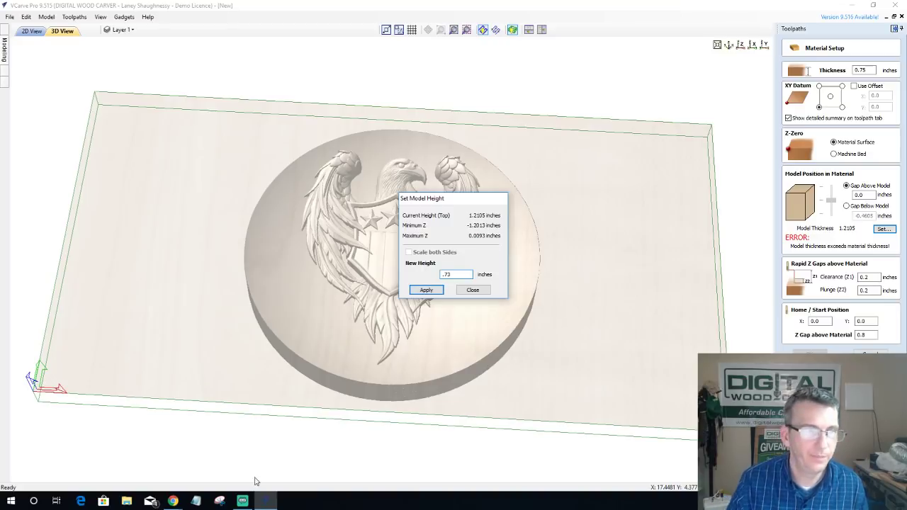
{"action": "left_click", "coordinate": [425, 290]}
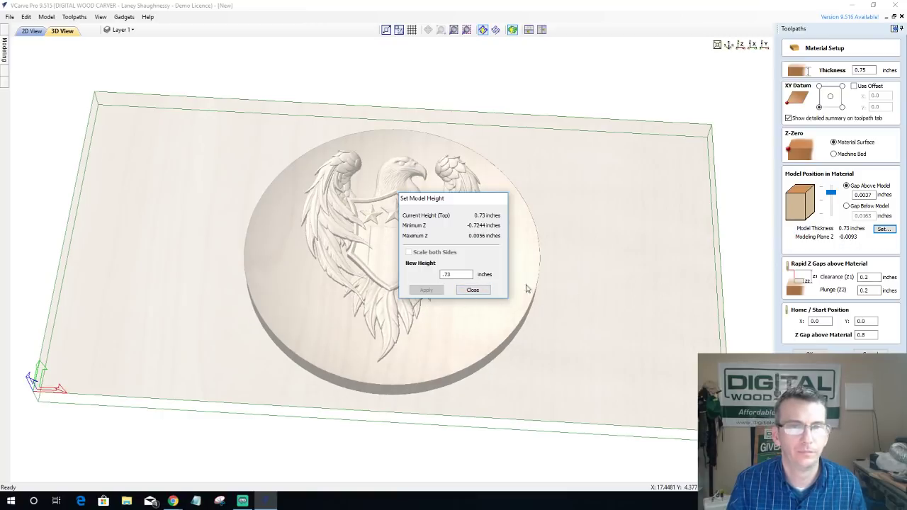
{"action": "left_click", "coordinate": [834, 200]}
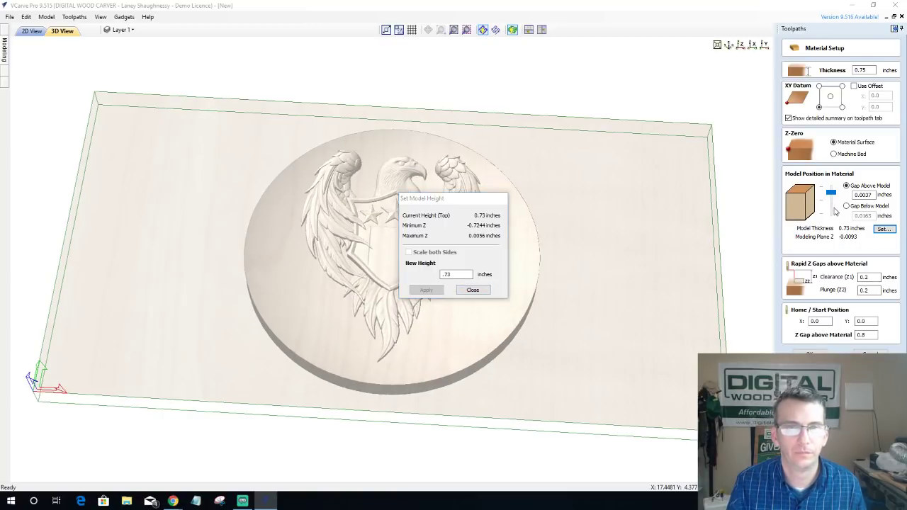
{"action": "left_click", "coordinate": [473, 290]}
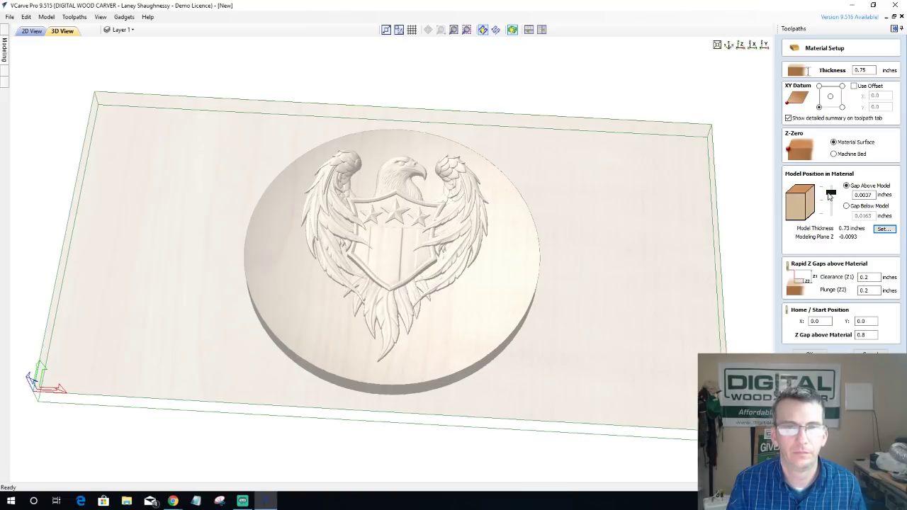
{"action": "left_click_drag", "start_coordinate": [829, 197], "coordinate": [845, 220]}
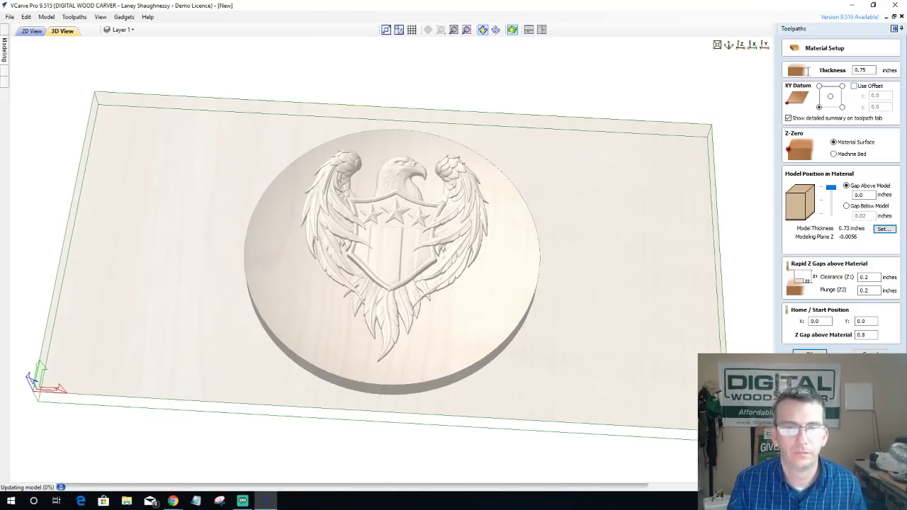
{"action": "key", "text": "Return"}
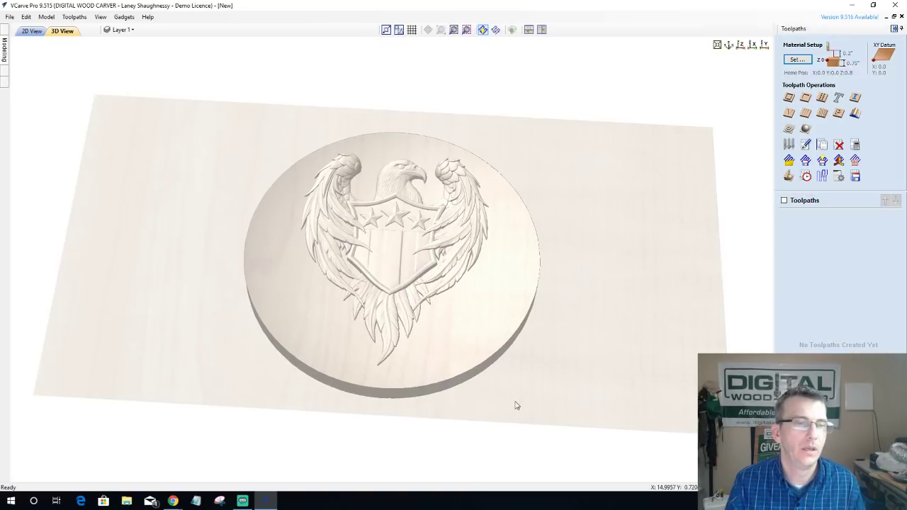
Step: Add a zero-height plane component from 3D Model Tools around the eagle dome
{"action": "left_click_drag", "start_coordinate": [470, 379], "coordinate": [423, 308]}
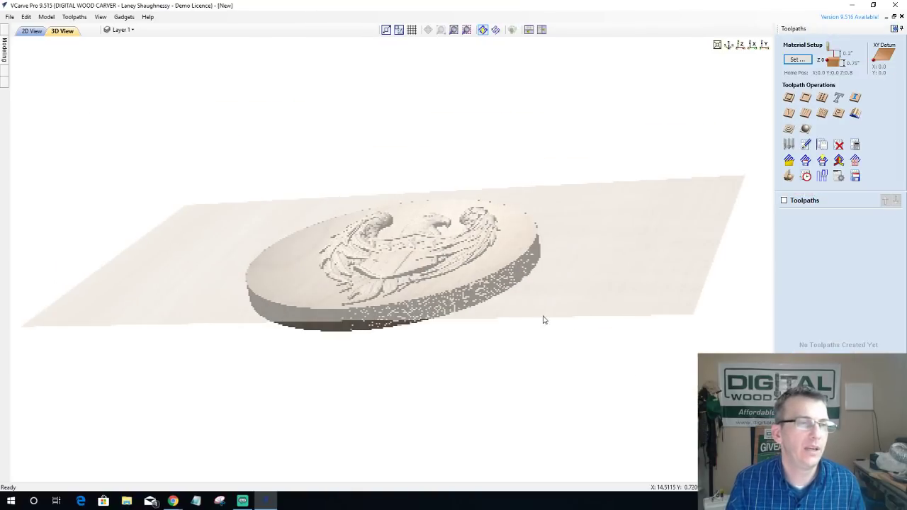
{"action": "left_click_drag", "start_coordinate": [117, 219], "coordinate": [17, 56]}
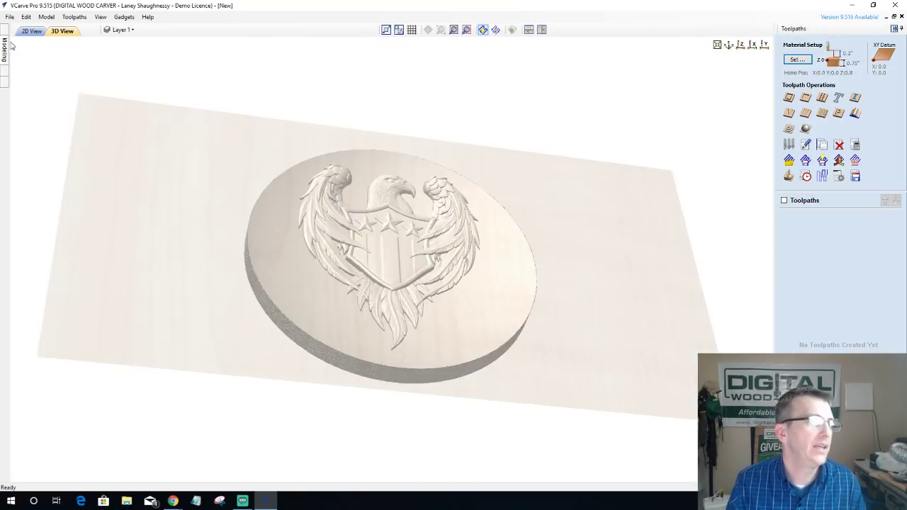
{"action": "left_click", "coordinate": [6, 46]}
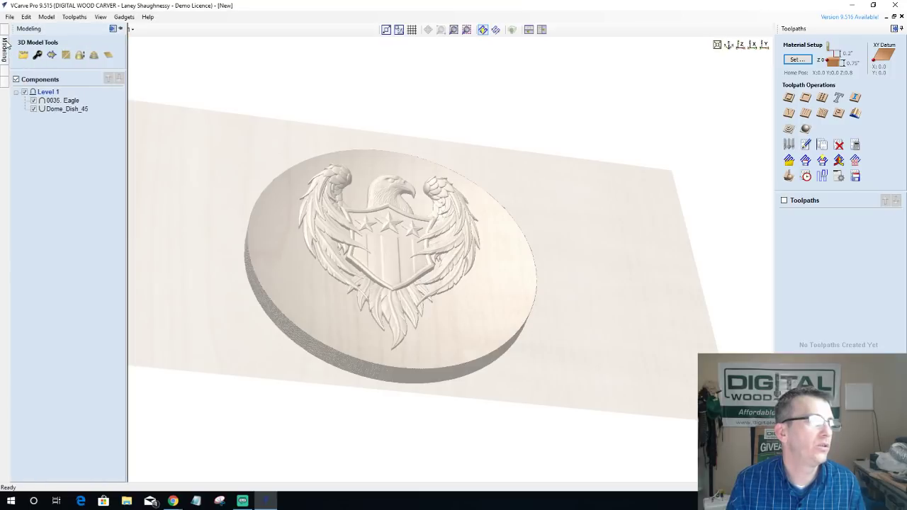
{"action": "left_click", "coordinate": [108, 56]}
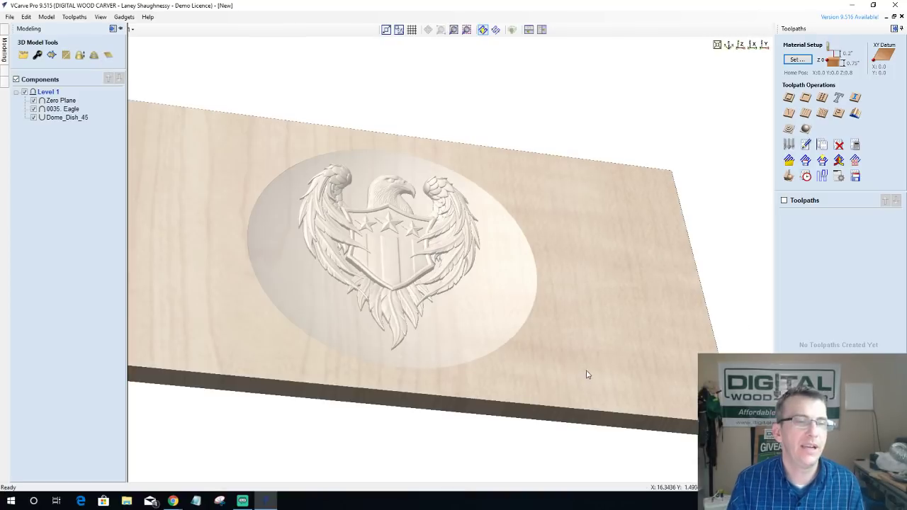
{"action": "left_click_drag", "start_coordinate": [563, 384], "coordinate": [501, 314]}
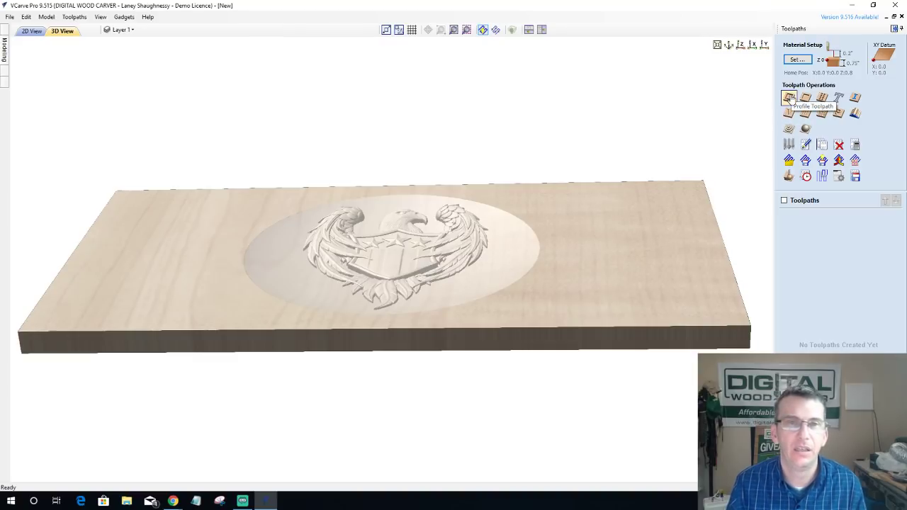
Step: Start a new 3D finish toolpath machined to the model boundary
{"action": "left_click", "coordinate": [805, 128]}
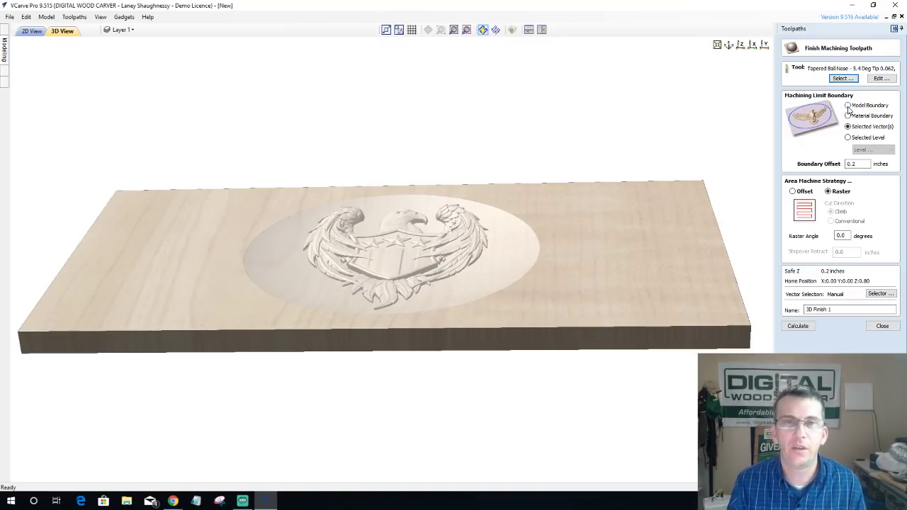
{"action": "left_click", "coordinate": [847, 106]}
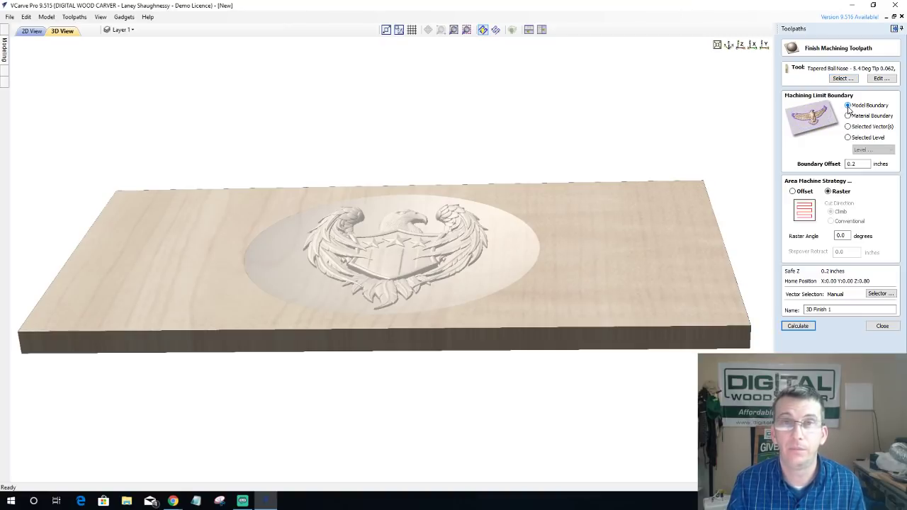
{"action": "left_click", "coordinate": [848, 116]}
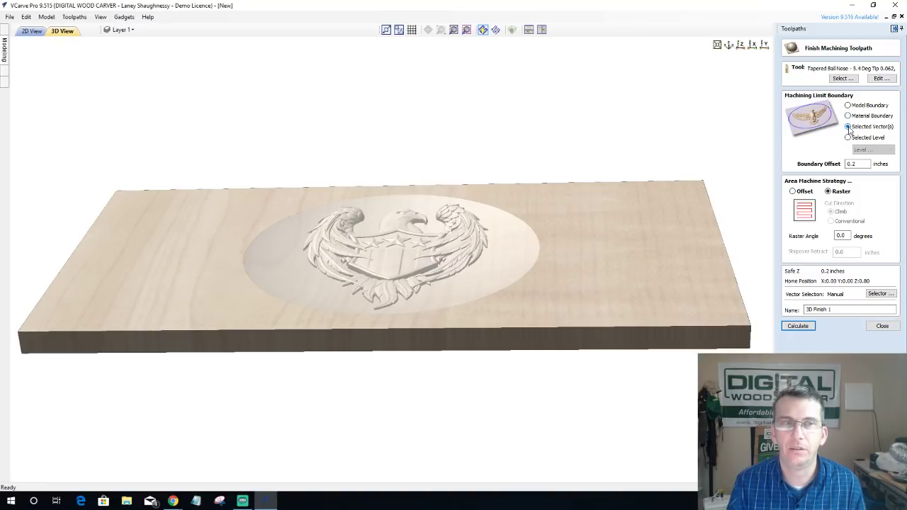
{"action": "left_click_drag", "start_coordinate": [398, 275], "coordinate": [391, 347]}
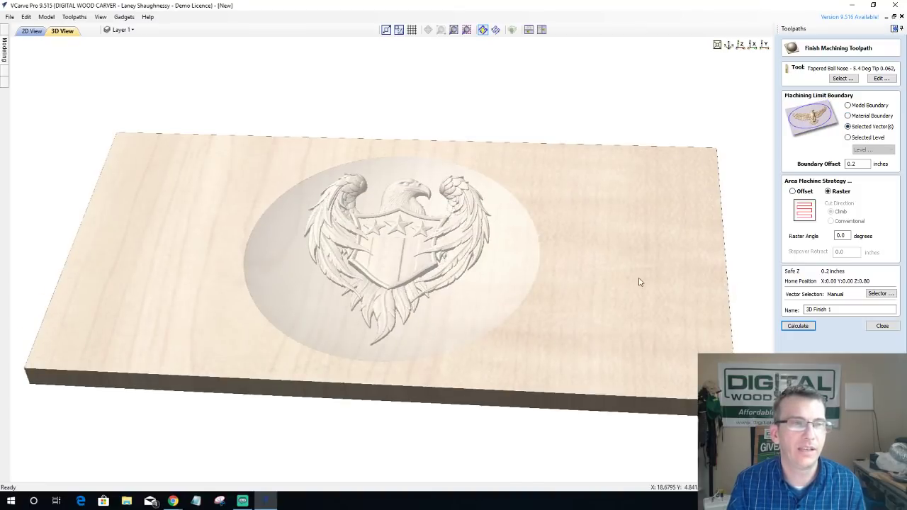
{"action": "left_click", "coordinate": [848, 106]}
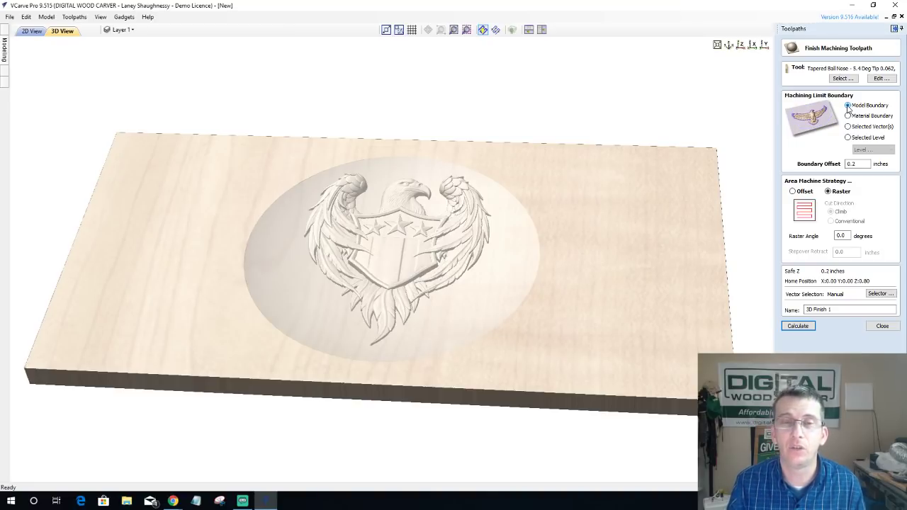
Step: Begin calculating the finish, cancel it, and bring up the Tool Database for another cutter
{"action": "left_click", "coordinate": [798, 326]}
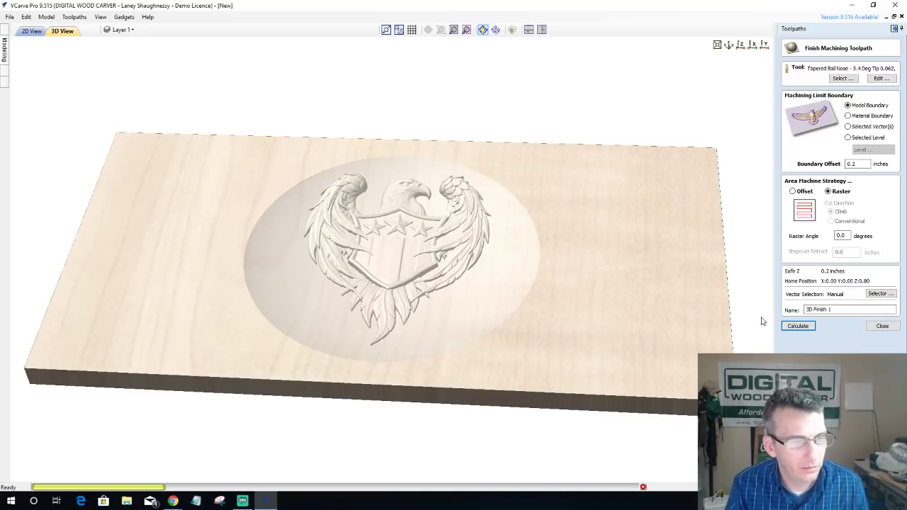
{"action": "left_click", "coordinate": [643, 487]}
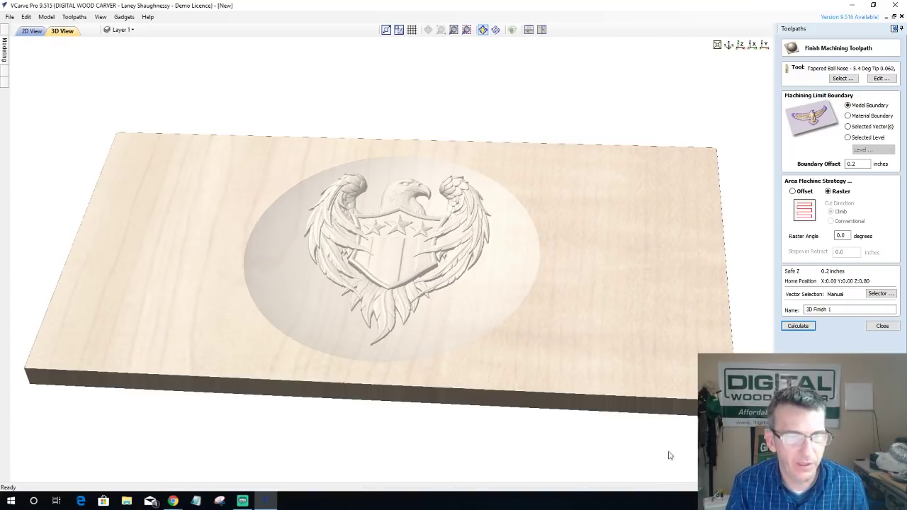
{"action": "left_click", "coordinate": [843, 79]}
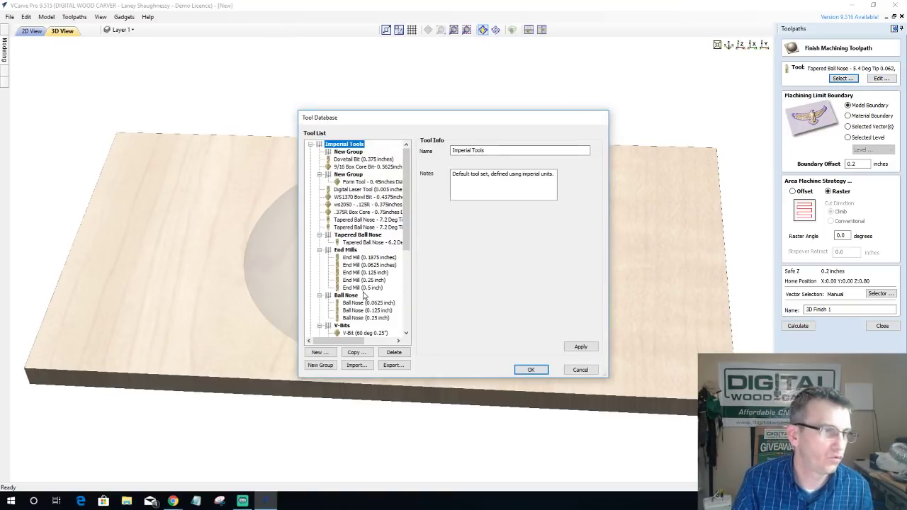
Step: Swap in the Ball Nose (0.25 inch) tool and calculate 3D Finish 1's raster passes
{"action": "left_click", "coordinate": [365, 318]}
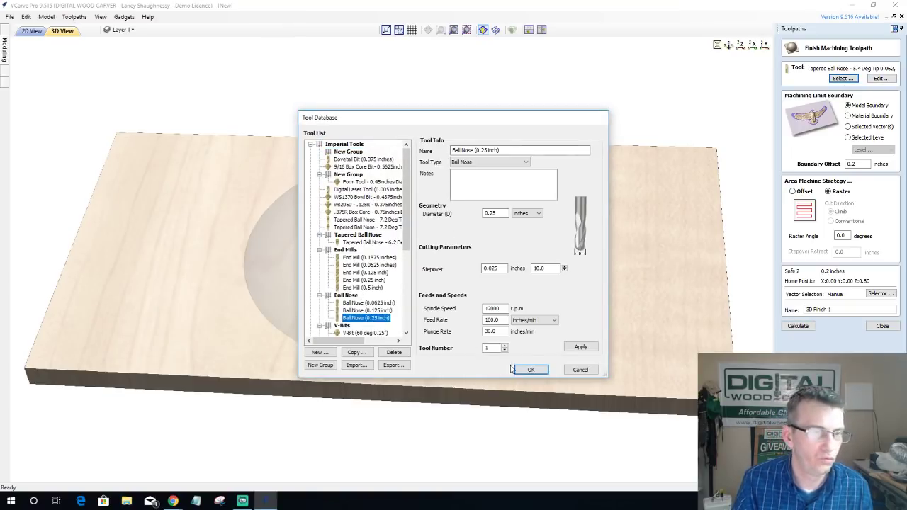
{"action": "left_click", "coordinate": [546, 370]}
{"action": "left_click", "coordinate": [798, 327]}
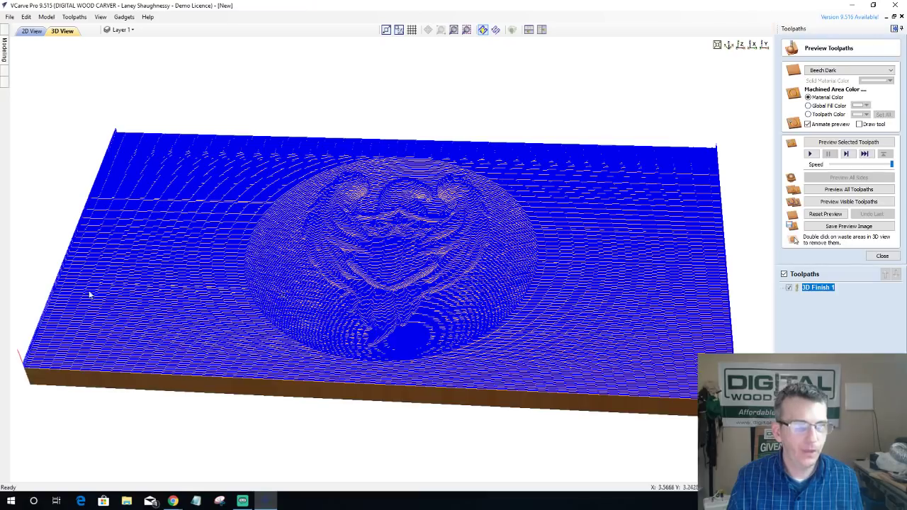
Step: Reopen the 3D Finish 1 settings and switch to the 2D view with nothing selected
{"action": "left_click_drag", "start_coordinate": [450, 340], "coordinate": [525, 468]}
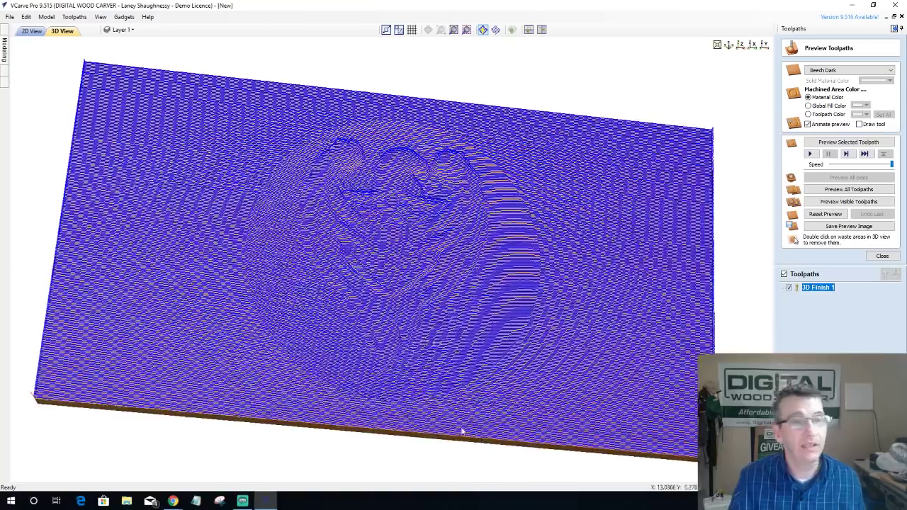
{"action": "double_click", "coordinate": [818, 289]}
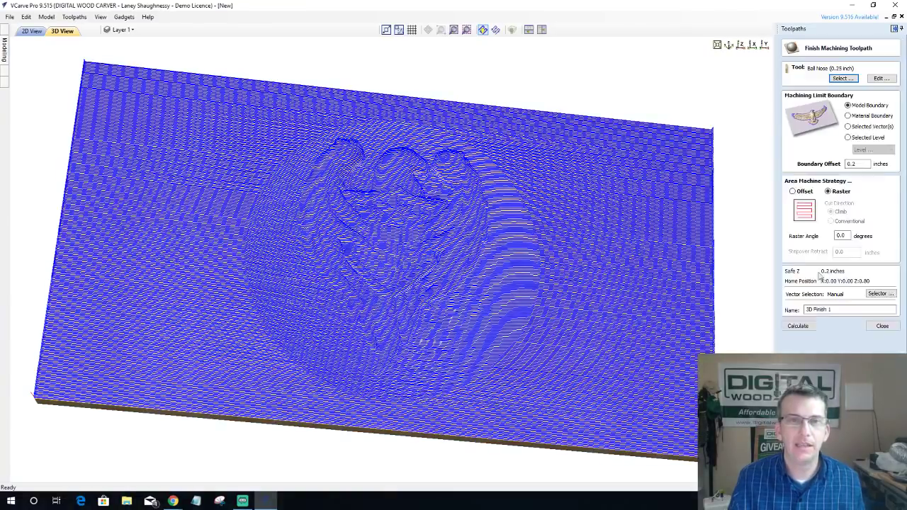
{"action": "left_click", "coordinate": [31, 32]}
{"action": "scroll", "coordinate": [287, 200], "scroll_direction": "down", "scroll_amount": 10}
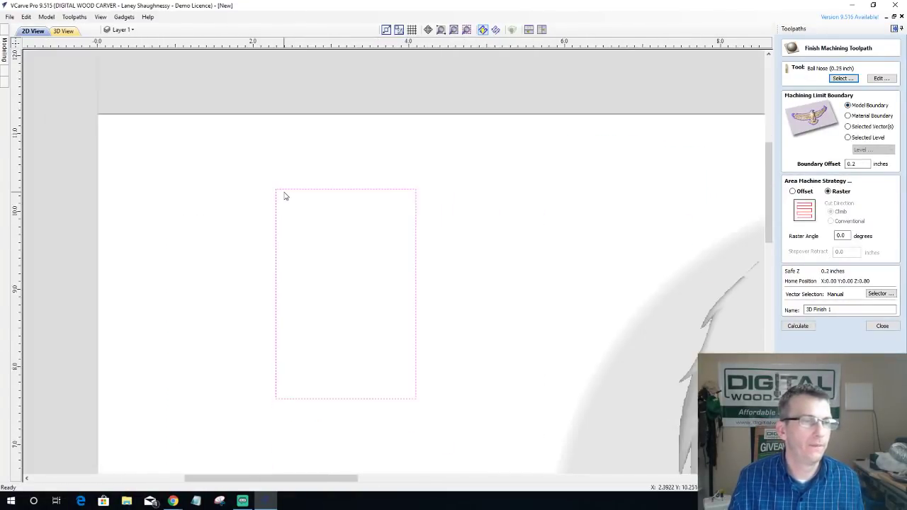
{"action": "scroll", "coordinate": [284, 198], "scroll_direction": "down", "scroll_amount": 1}
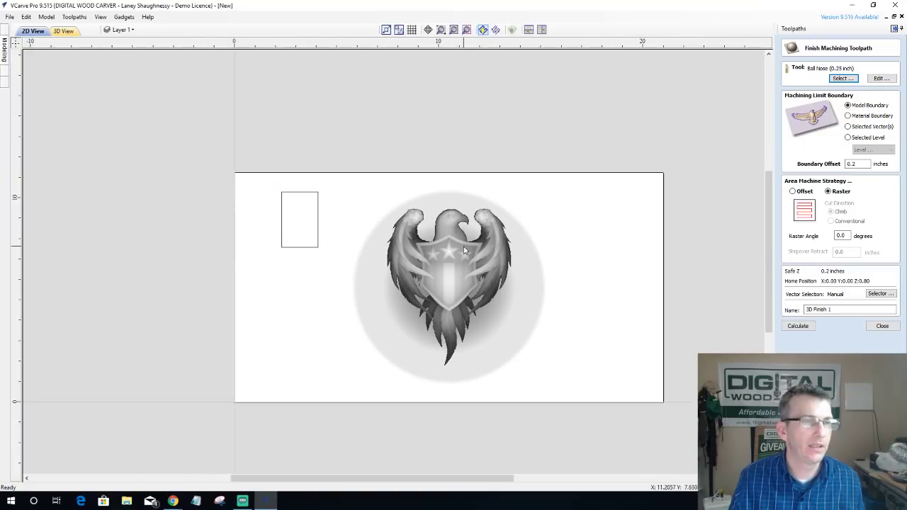
{"action": "left_click", "coordinate": [381, 281]}
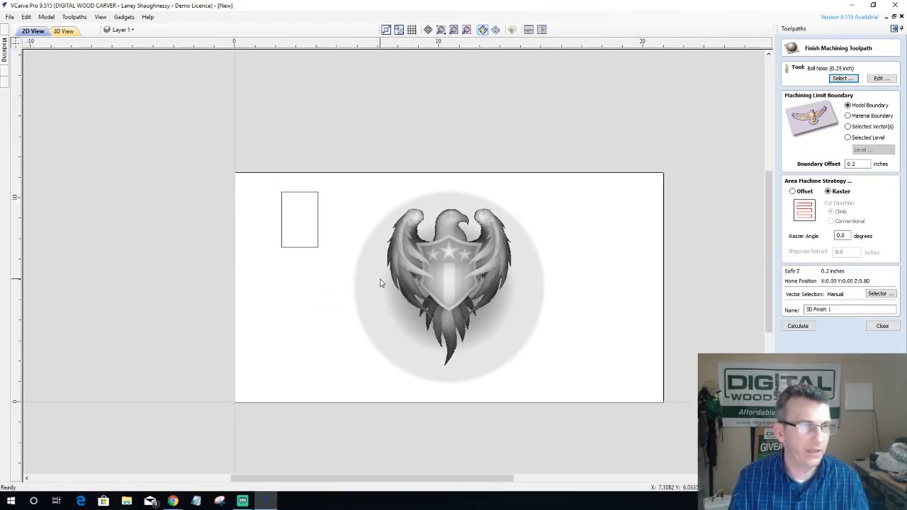
Step: Create a boundary vector around the components and use the circle as the Selected Vector(s) boundary
{"action": "left_click", "coordinate": [4, 50]}
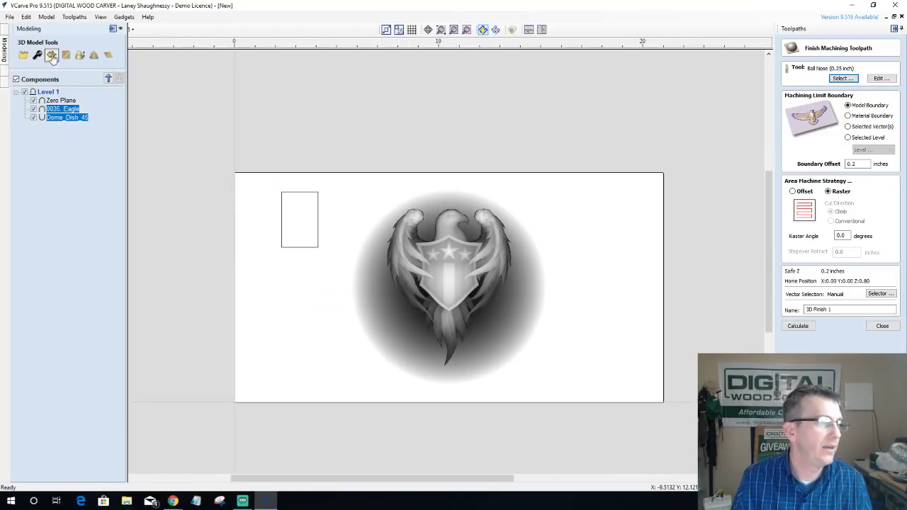
{"action": "left_click", "coordinate": [52, 56]}
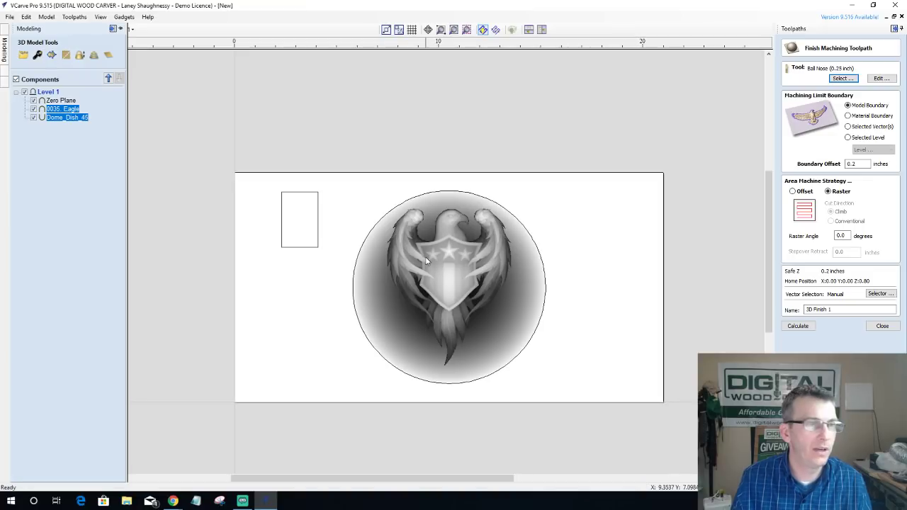
{"action": "left_click", "coordinate": [541, 258]}
{"action": "left_click", "coordinate": [853, 128]}
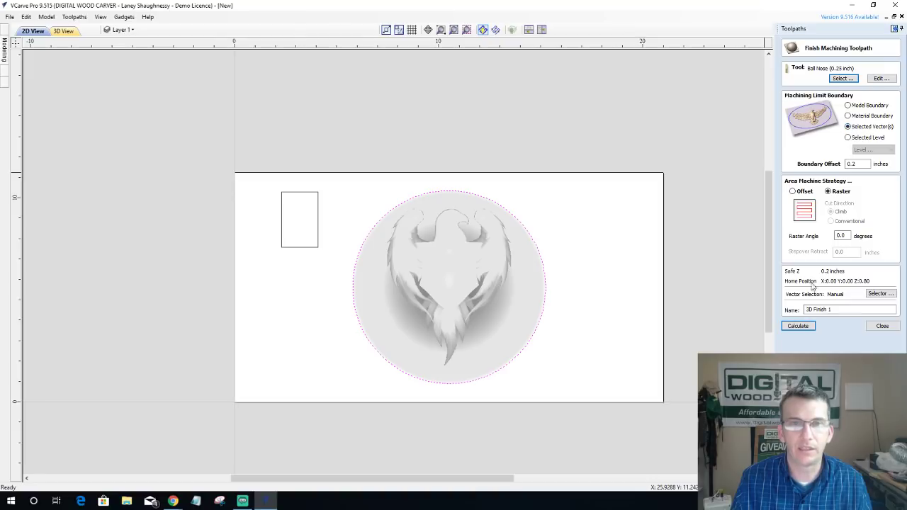
Step: Set Boundary Offset to 0, recalculate inside the circle, and play the wood simulation
{"action": "left_click_drag", "start_coordinate": [864, 163], "coordinate": [799, 169]}
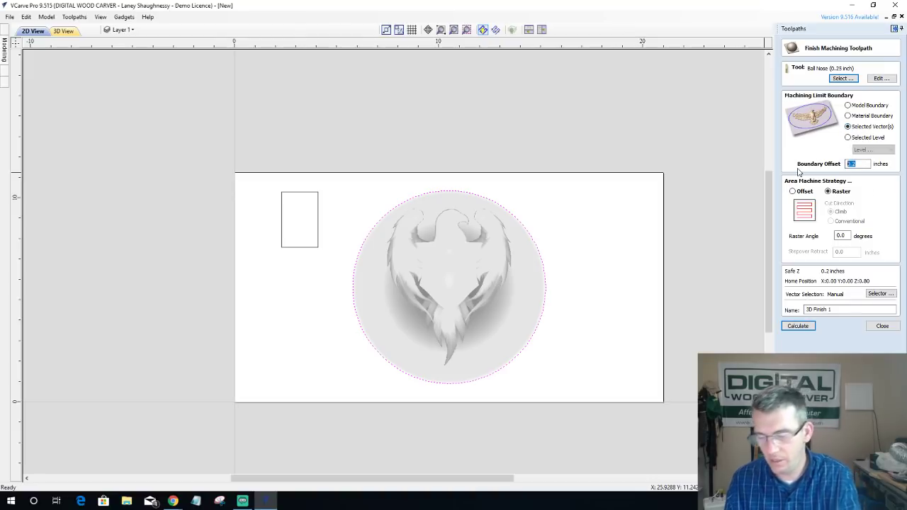
{"action": "type", "text": "0"}
{"action": "left_click", "coordinate": [787, 325]}
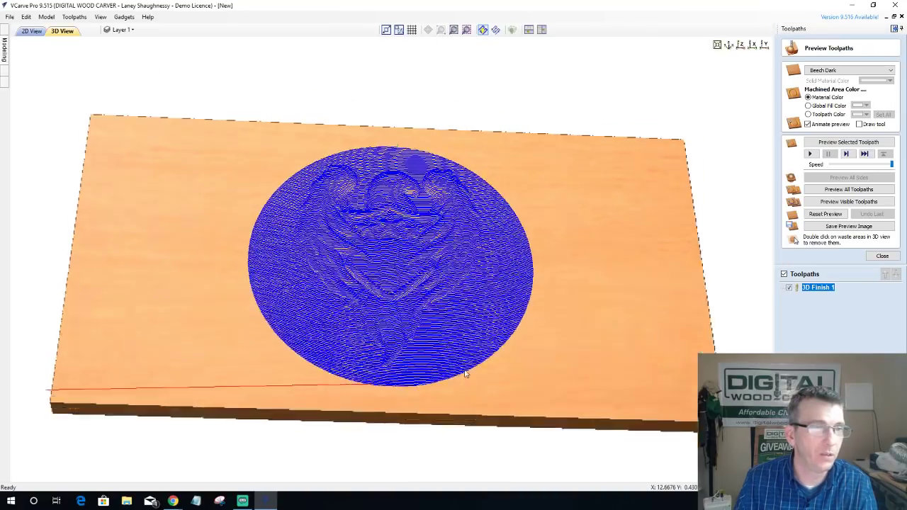
{"action": "left_click", "coordinate": [812, 151]}
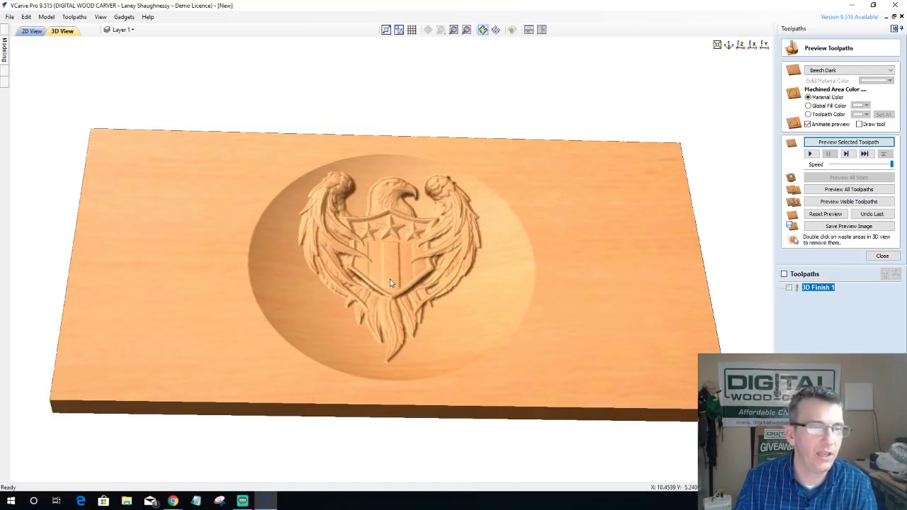
{"action": "left_click", "coordinate": [31, 31]}
Step: Hide the Zero Plane component and close the toolpath preview
{"action": "mouse_move", "coordinate": [5, 57]}
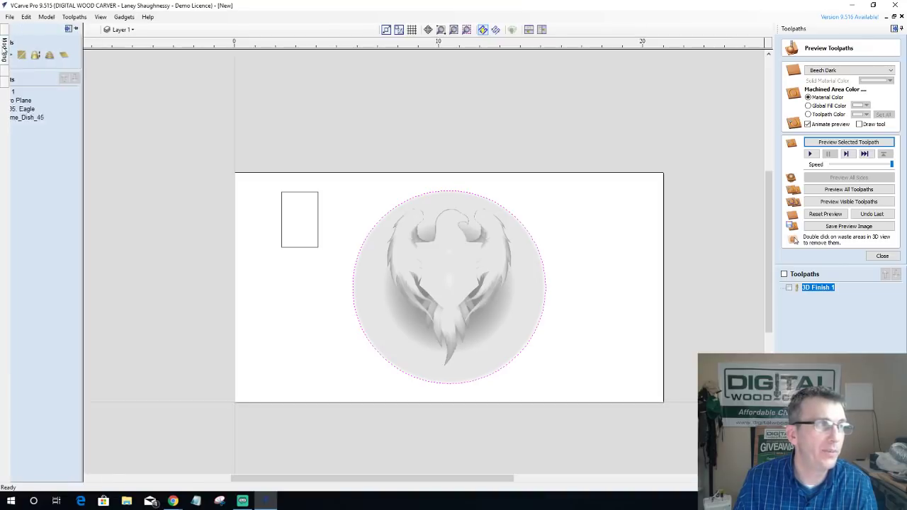
{"action": "left_click", "coordinate": [34, 101]}
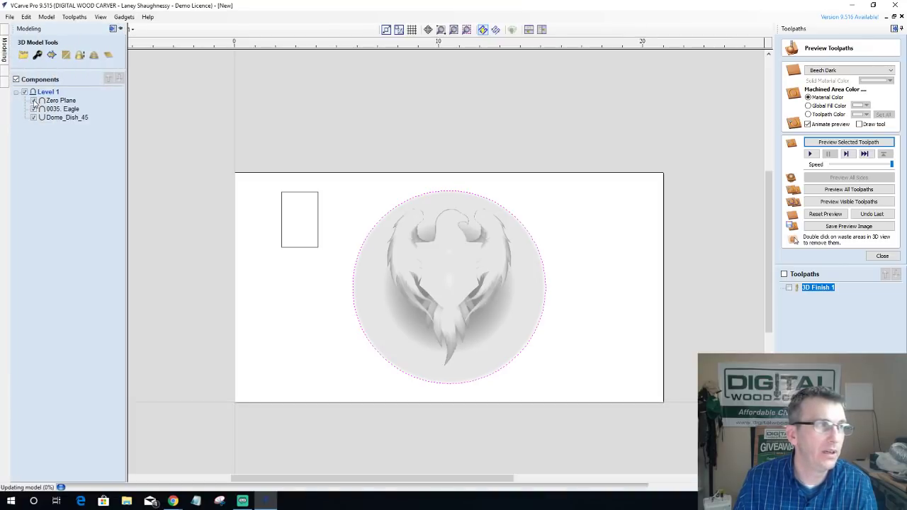
{"action": "left_click", "coordinate": [882, 256]}
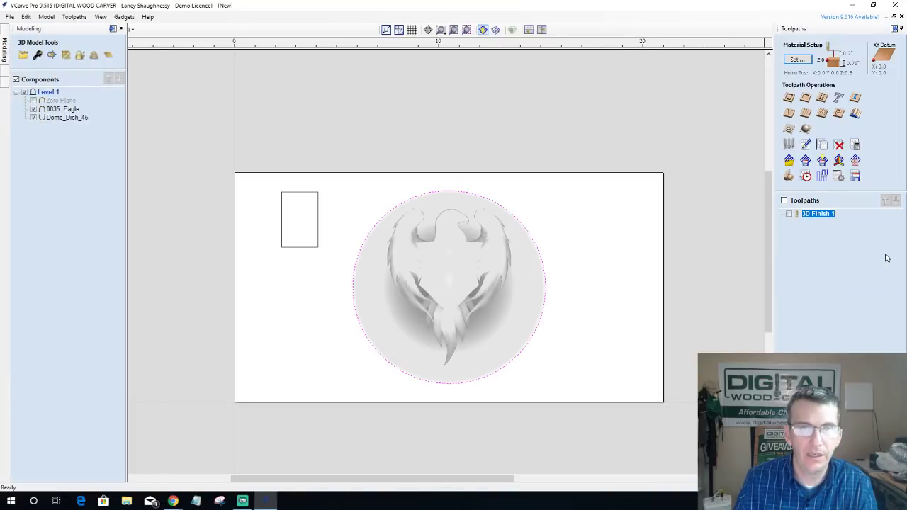
Step: Switch 3D Finish 1 back to Model Boundary, recalculate, and preview it in wood
{"action": "double_click", "coordinate": [807, 214]}
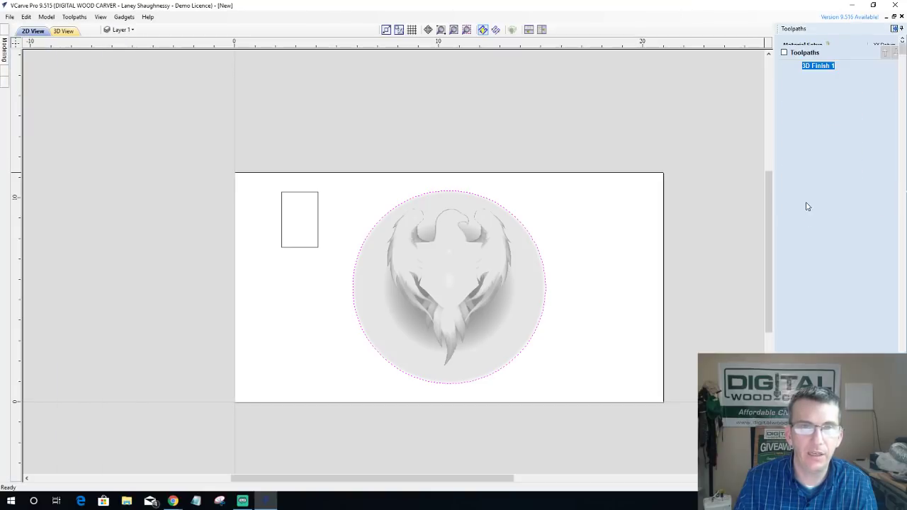
{"action": "left_click", "coordinate": [852, 105]}
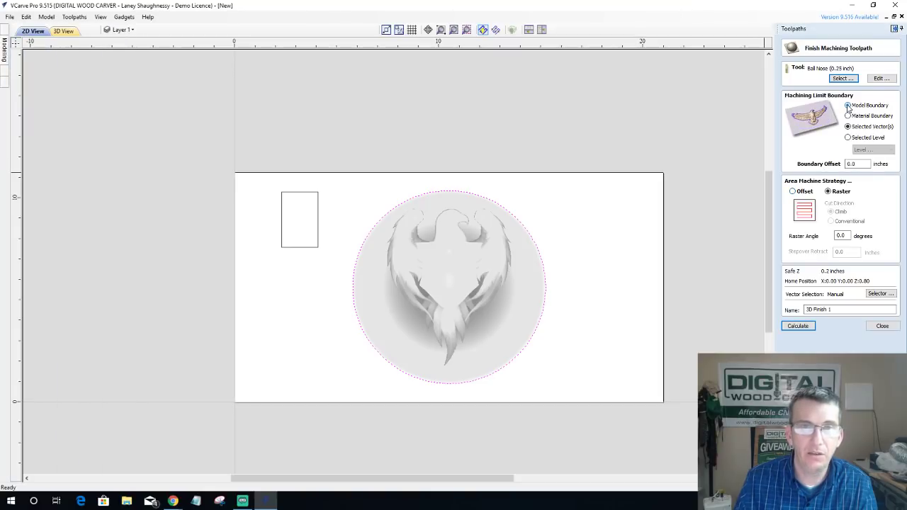
{"action": "left_click", "coordinate": [798, 325]}
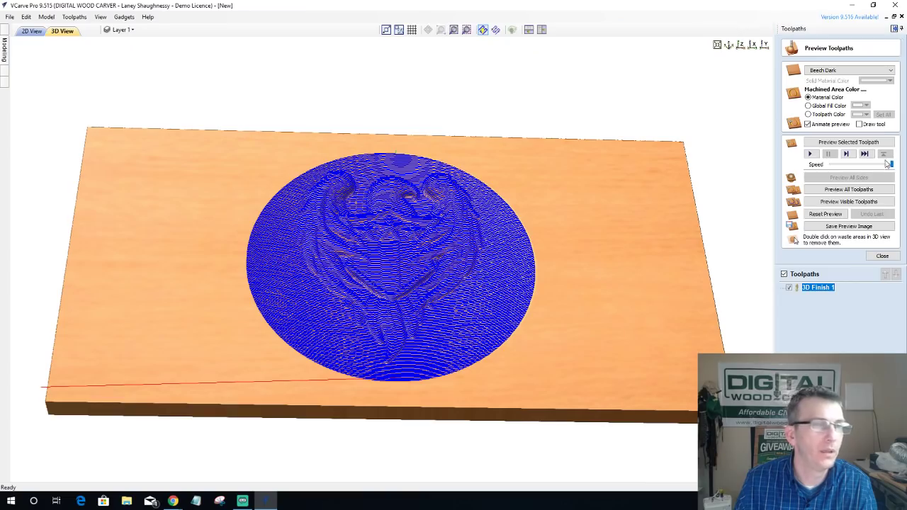
{"action": "left_click", "coordinate": [856, 144]}
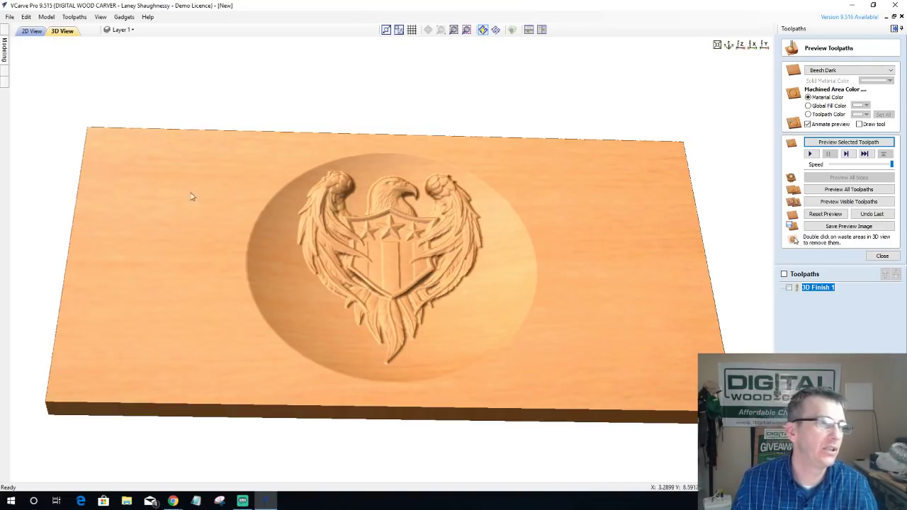
{"action": "left_click", "coordinate": [4, 50]}
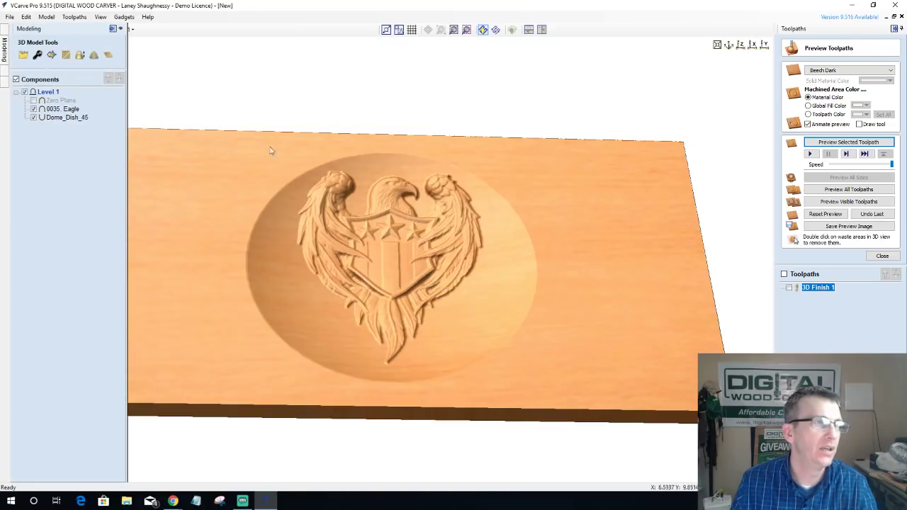
Step: Close the wood preview and turn the Zero Plane component back on
{"action": "left_click", "coordinate": [873, 258]}
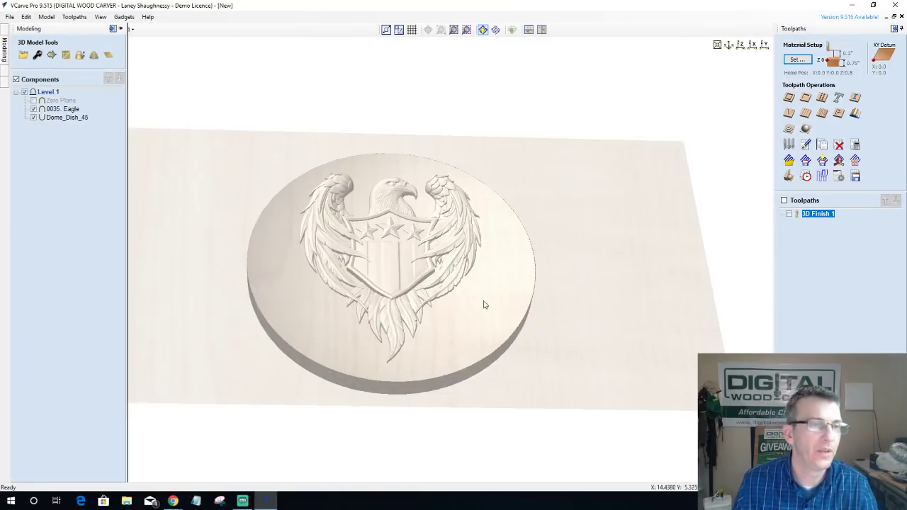
{"action": "left_click_drag", "start_coordinate": [467, 370], "coordinate": [471, 413]}
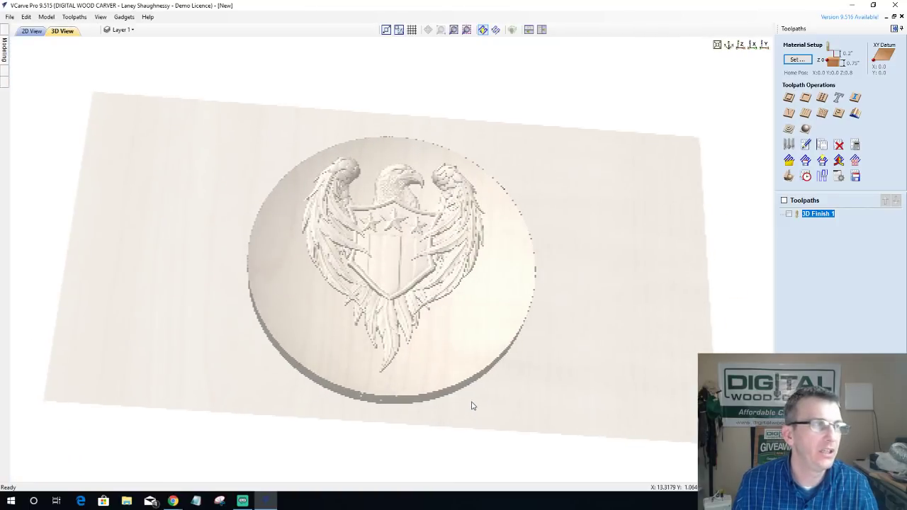
{"action": "mouse_move", "coordinate": [3, 51]}
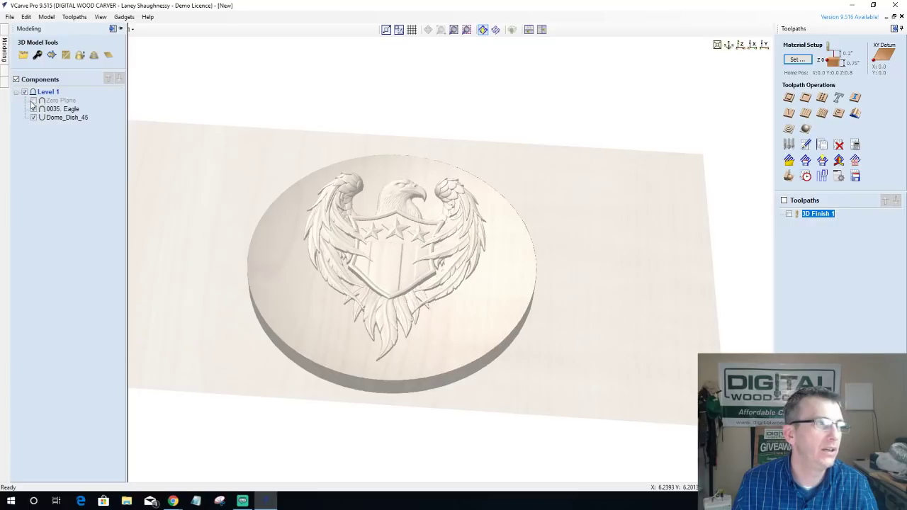
{"action": "left_click", "coordinate": [33, 100]}
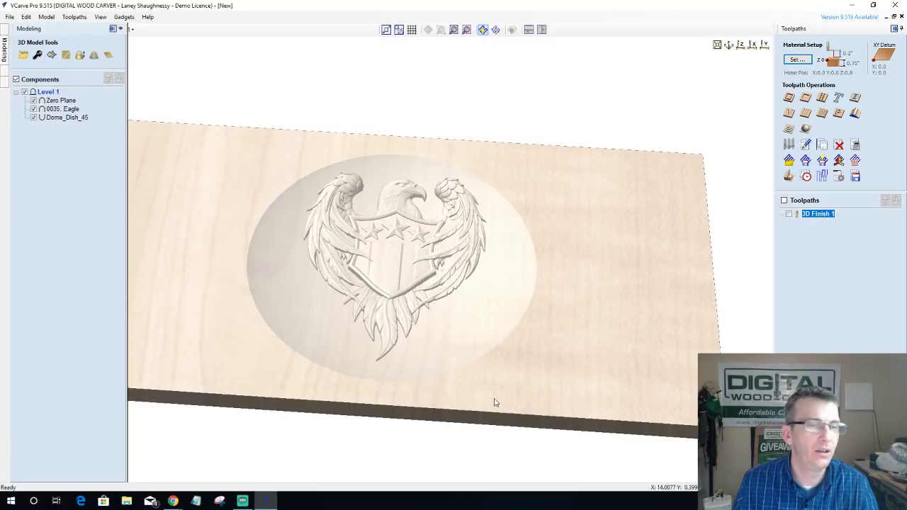
Step: Orbit around the board to inspect the eagle dish, then reset to the isometric view
{"action": "left_click_drag", "start_coordinate": [494, 402], "coordinate": [283, 454]}
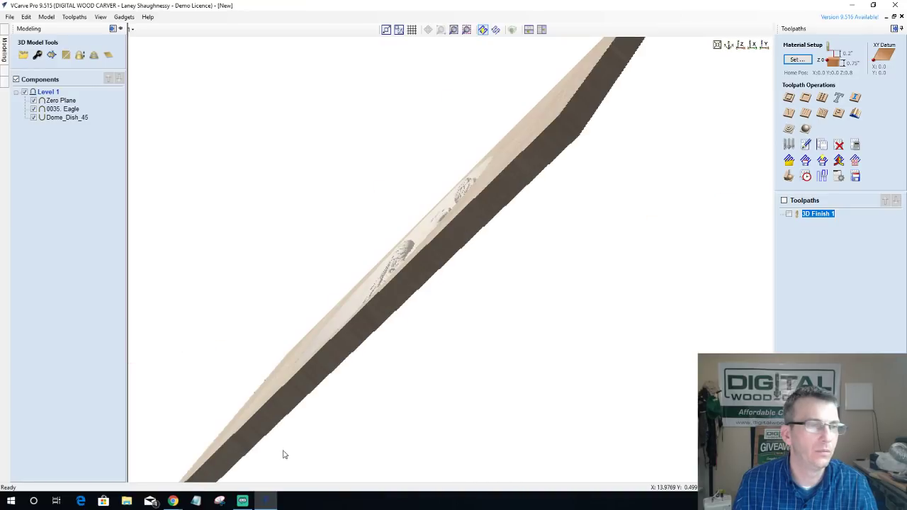
{"action": "left_click_drag", "start_coordinate": [283, 454], "coordinate": [765, 135]}
{"action": "left_click_drag", "start_coordinate": [688, 203], "coordinate": [477, 199]}
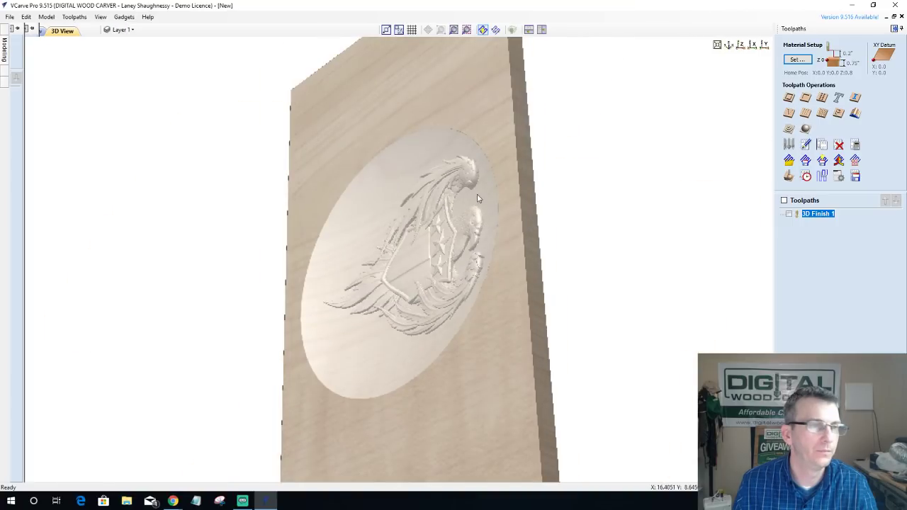
{"action": "key", "text": "0"}
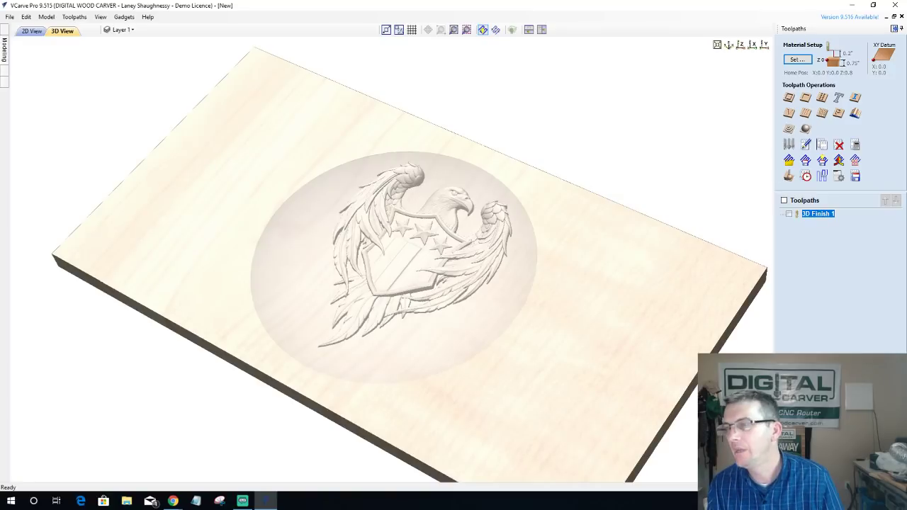
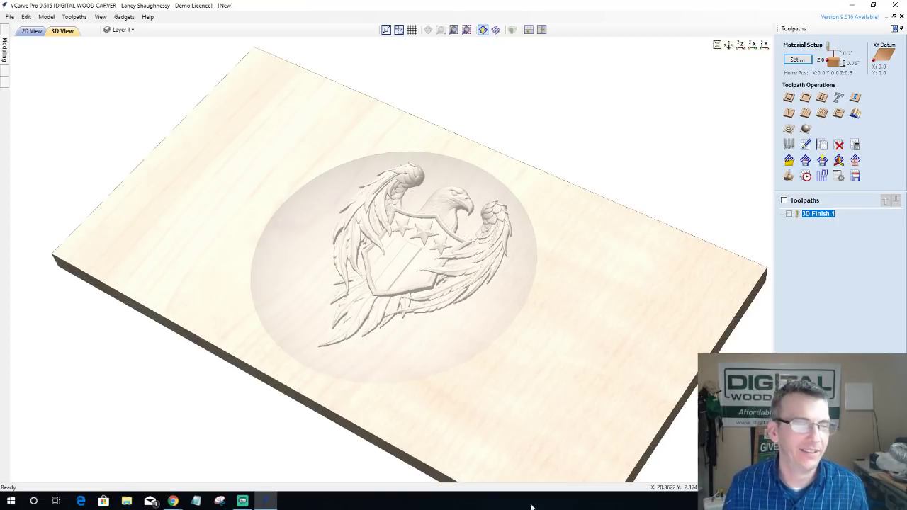
Step: Return to the 2D view and delete the eagle relief and all vectors from the sheet
{"action": "left_click_drag", "start_coordinate": [542, 465], "coordinate": [226, 346]}
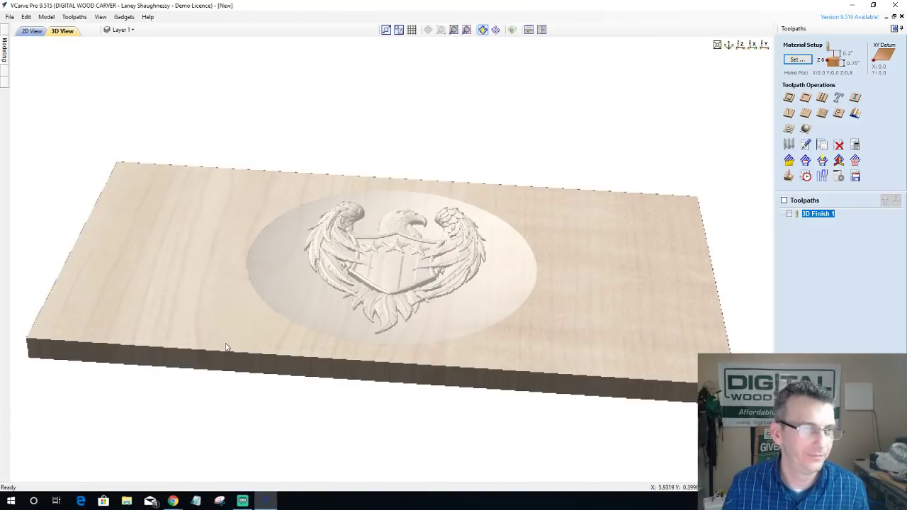
{"action": "left_click_drag", "start_coordinate": [664, 327], "coordinate": [644, 326]}
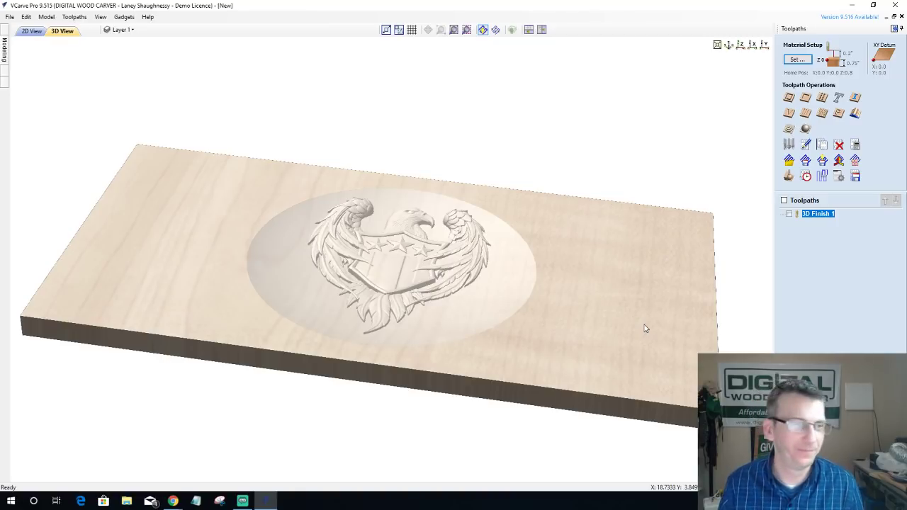
{"action": "left_click_drag", "start_coordinate": [399, 365], "coordinate": [502, 354]}
{"action": "left_click", "coordinate": [31, 31]}
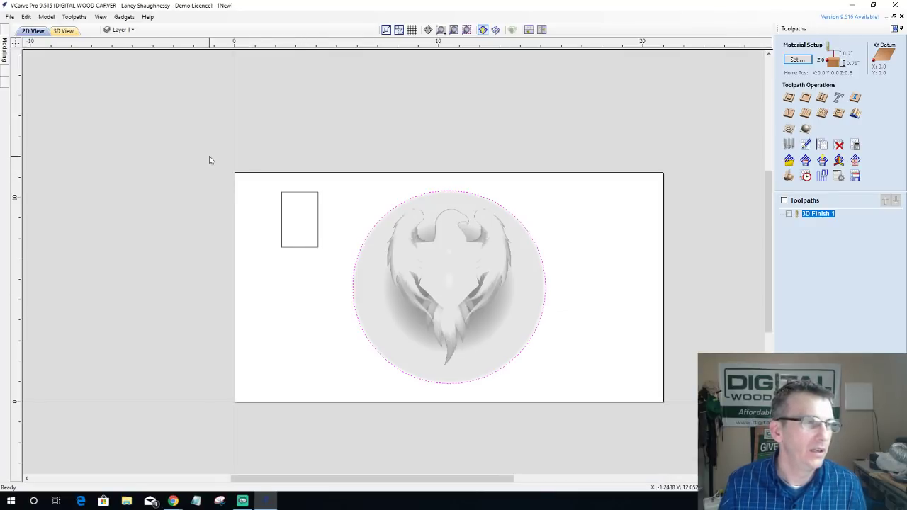
{"action": "left_click_drag", "start_coordinate": [208, 158], "coordinate": [631, 401]}
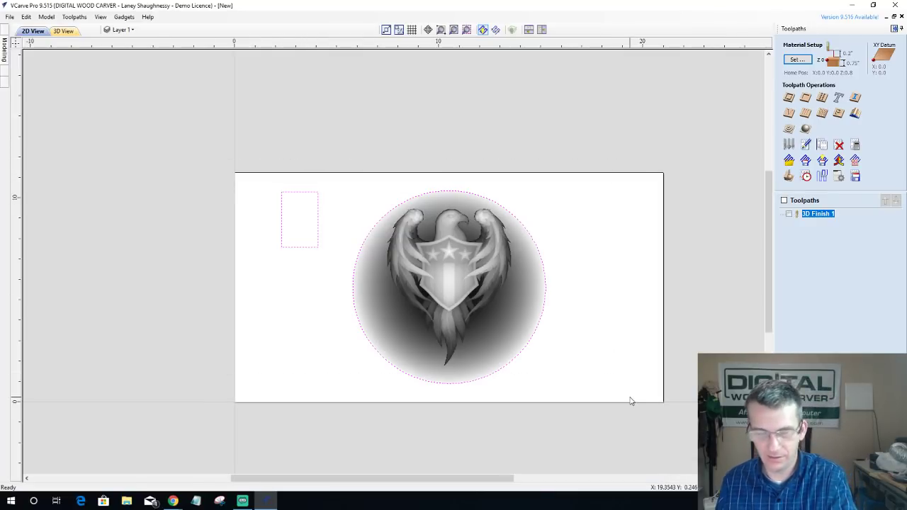
{"action": "key", "text": "Delete"}
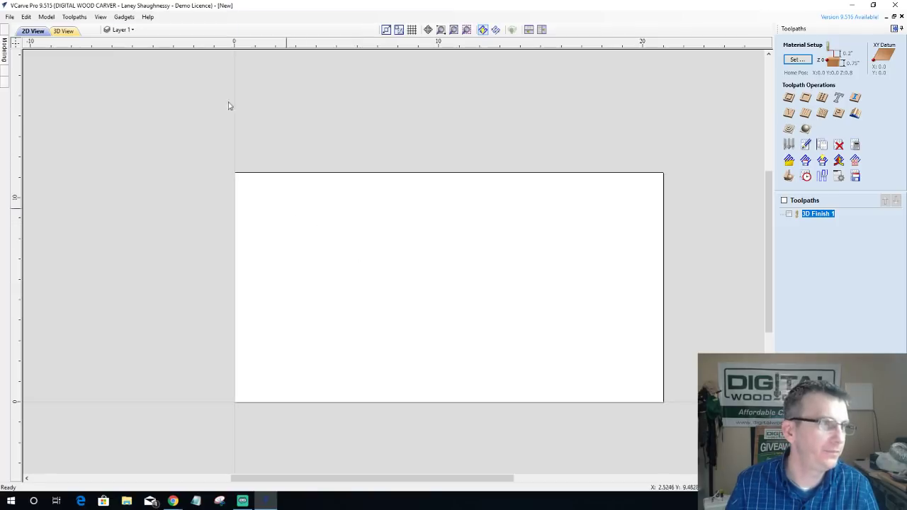
{"action": "left_click", "coordinate": [120, 30]}
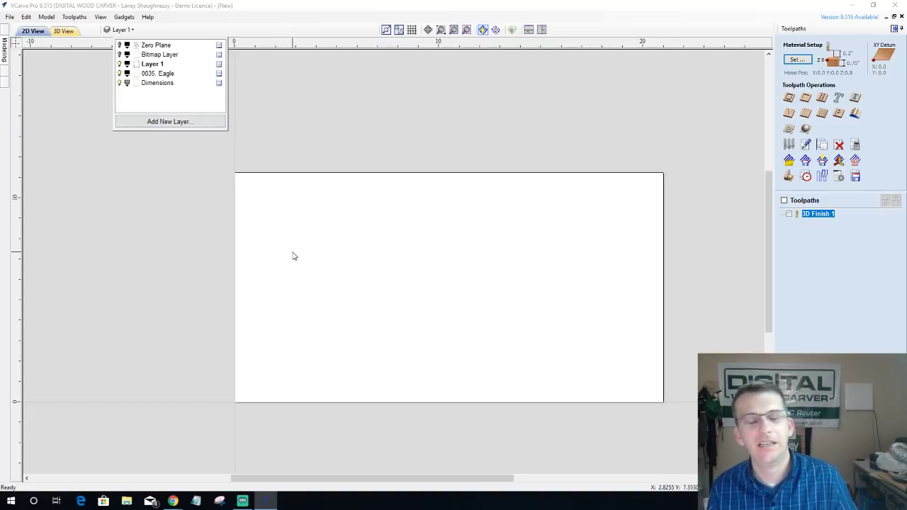
Step: Draw a 21 x 11.25 inch rectangle covering the whole material
{"action": "left_click", "coordinate": [7, 44]}
{"action": "left_click", "coordinate": [5, 37]}
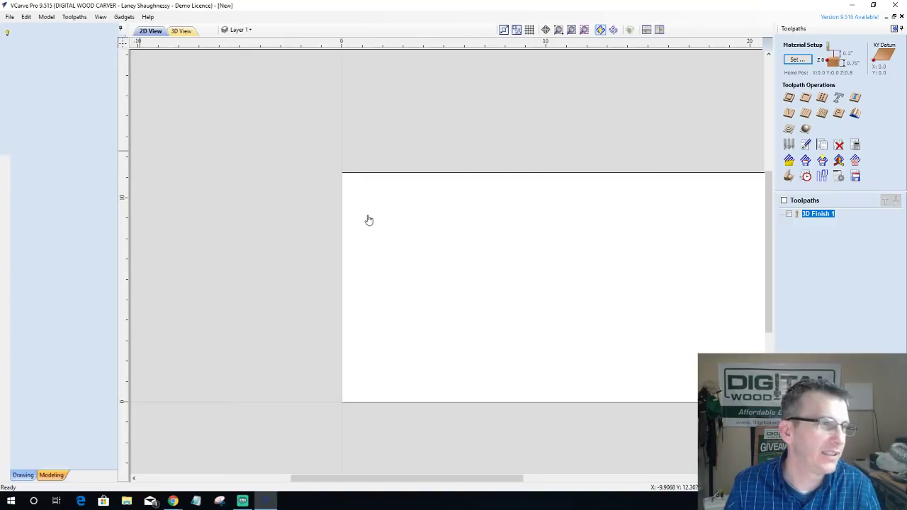
{"action": "left_click_drag", "start_coordinate": [777, 403], "coordinate": [521, 316]}
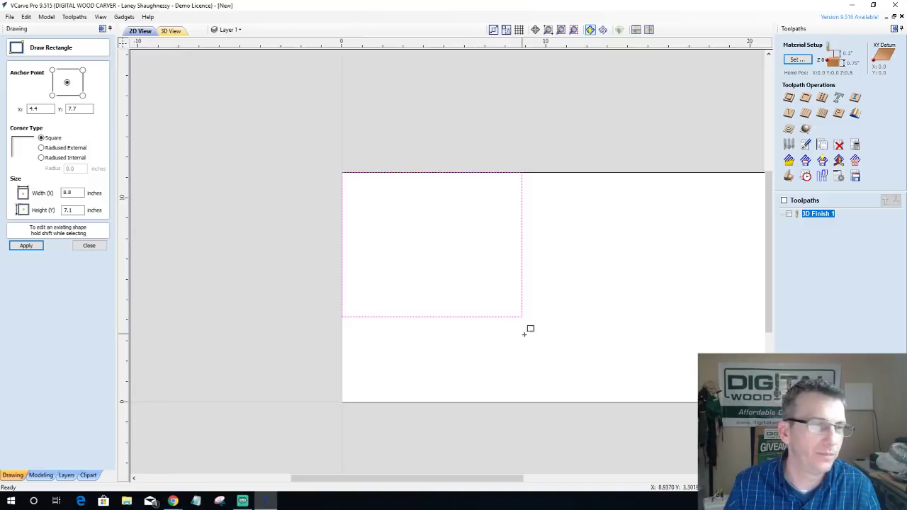
{"action": "scroll", "coordinate": [496, 322], "scroll_direction": "down", "scroll_amount": 2}
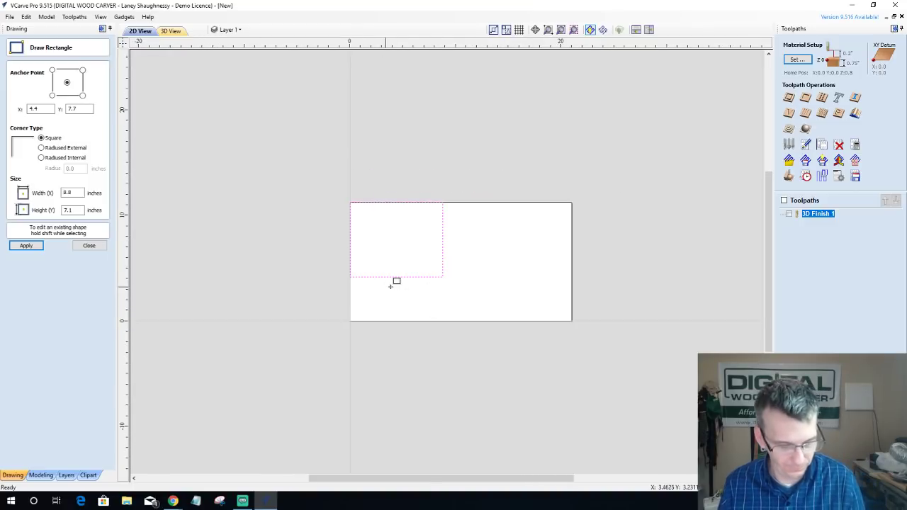
{"action": "mouse_move", "coordinate": [443, 275]}
{"action": "left_mouse_down"}
{"action": "mouse_move", "coordinate": [468, 285]}
{"action": "mouse_move", "coordinate": [437, 280]}
{"action": "left_mouse_up"}
{"action": "left_click", "coordinate": [437, 280]}
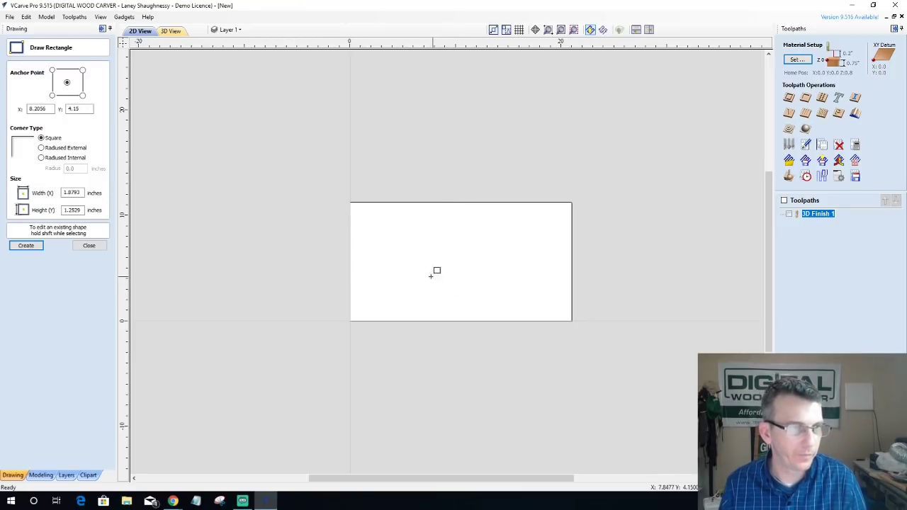
{"action": "left_click_drag", "start_coordinate": [351, 204], "coordinate": [571, 320]}
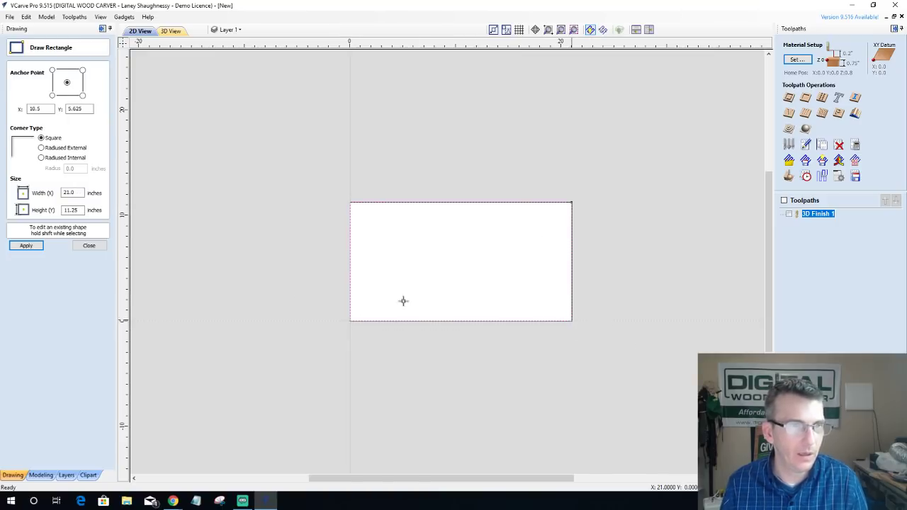
{"action": "left_click", "coordinate": [88, 245]}
Step: Offset the rectangle 1.5 inches inwards with sharp corners
{"action": "left_click", "coordinate": [12, 253]}
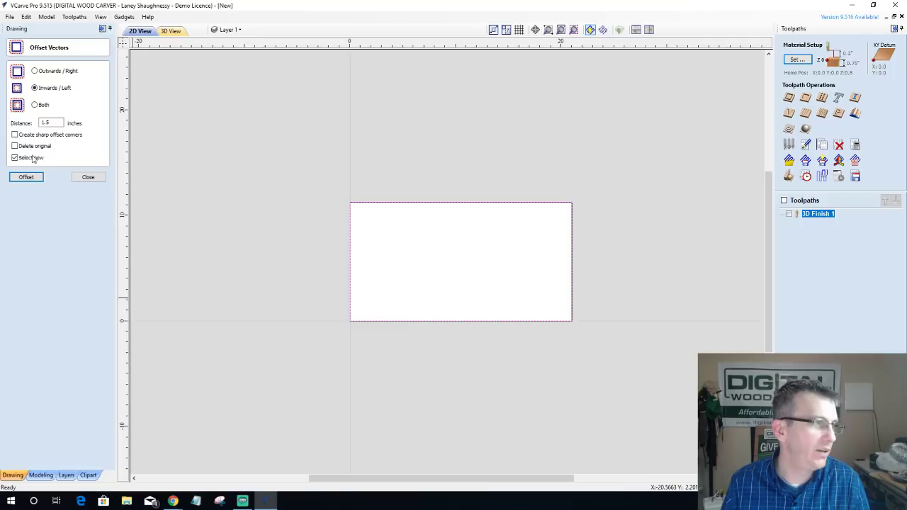
{"action": "left_click", "coordinate": [15, 134]}
{"action": "left_click", "coordinate": [24, 178]}
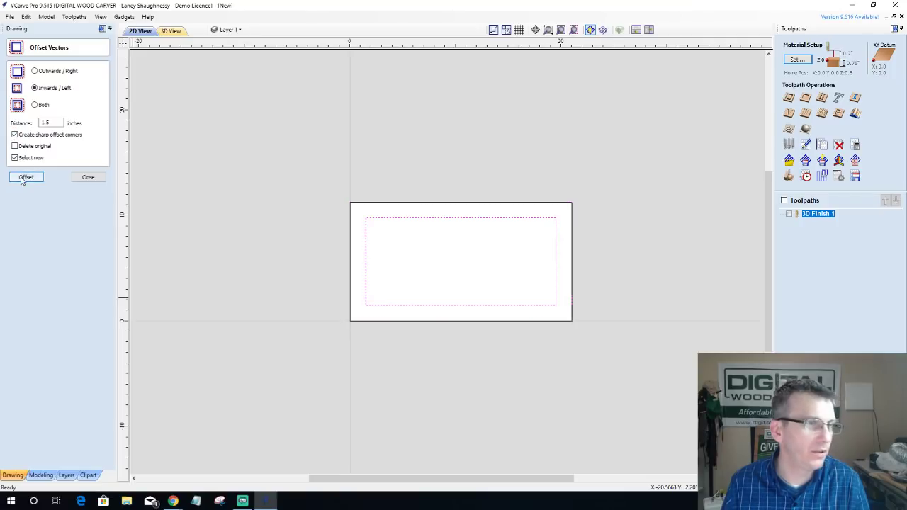
{"action": "scroll", "coordinate": [293, 194], "scroll_direction": "up", "scroll_amount": 4}
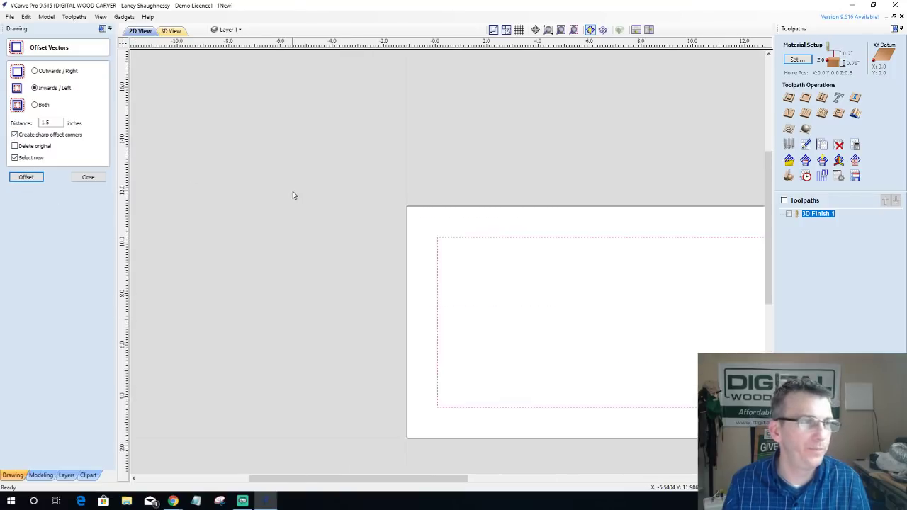
{"action": "left_click", "coordinate": [452, 214]}
{"action": "key", "text": "Escape"}
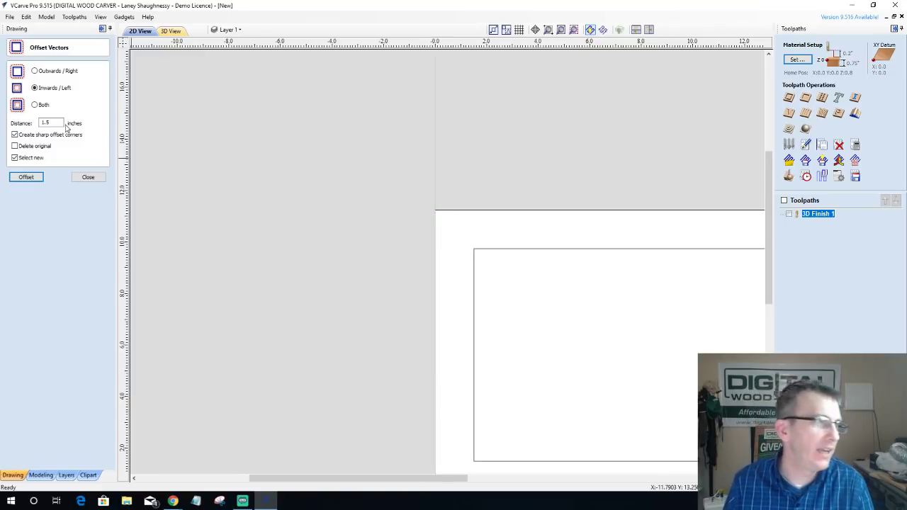
{"action": "left_click", "coordinate": [88, 177]}
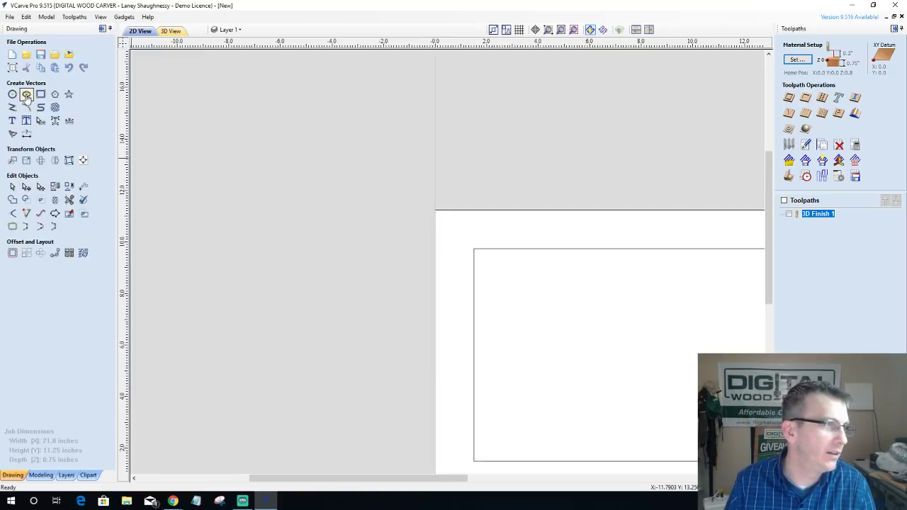
Step: Draw a small 1.5 x 0.625 inch rectangle inside the inner rectangle
{"action": "left_click", "coordinate": [41, 97]}
{"action": "scroll", "coordinate": [555, 255], "scroll_direction": "down", "scroll_amount": 2}
{"action": "scroll", "coordinate": [560, 238], "scroll_direction": "up", "scroll_amount": 3}
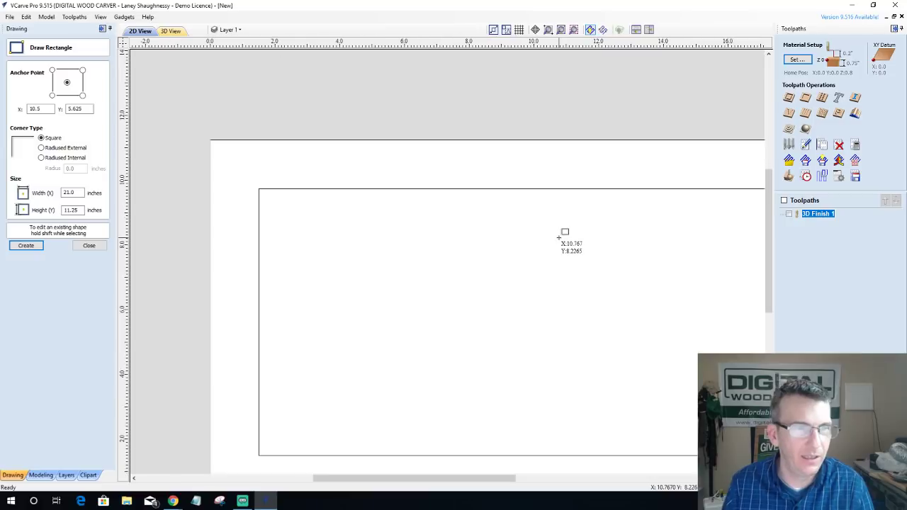
{"action": "left_click_drag", "start_coordinate": [528, 241], "coordinate": [615, 280]}
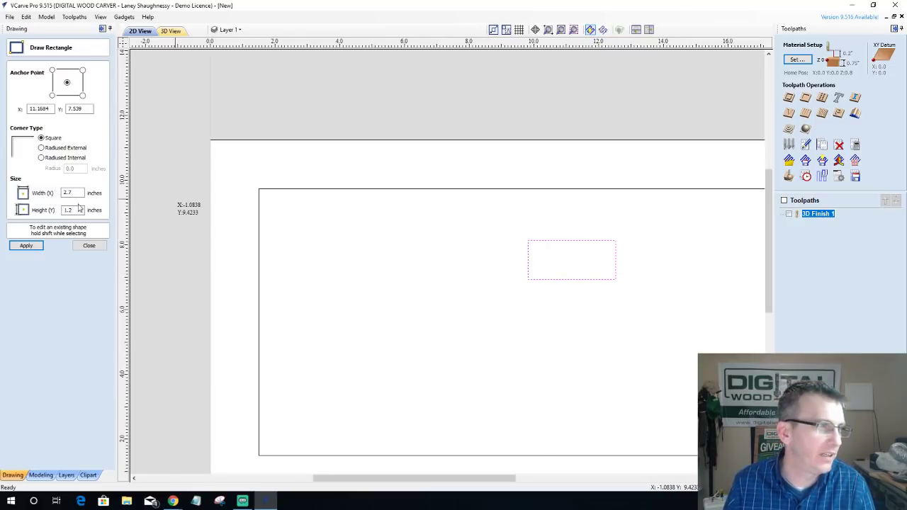
{"action": "double_click", "coordinate": [75, 193]}
{"action": "type", "text": "1"}
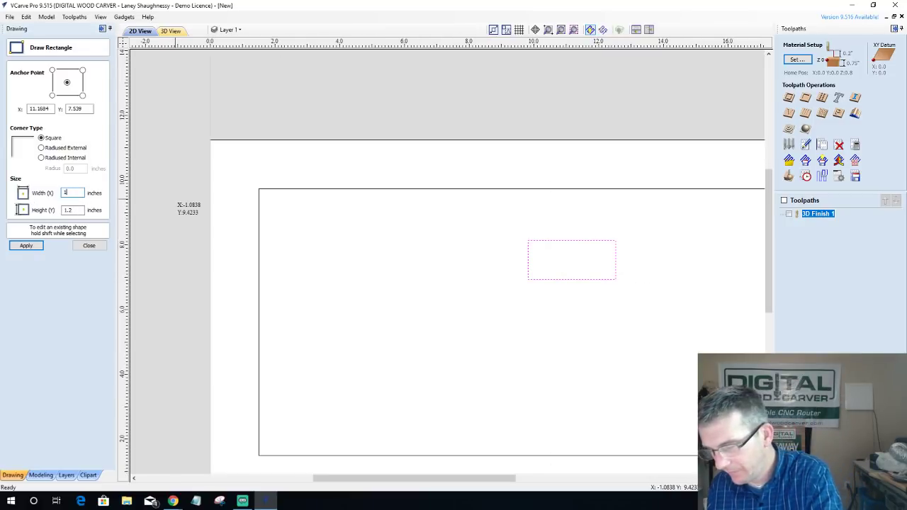
{"action": "type", "text": ".5"}
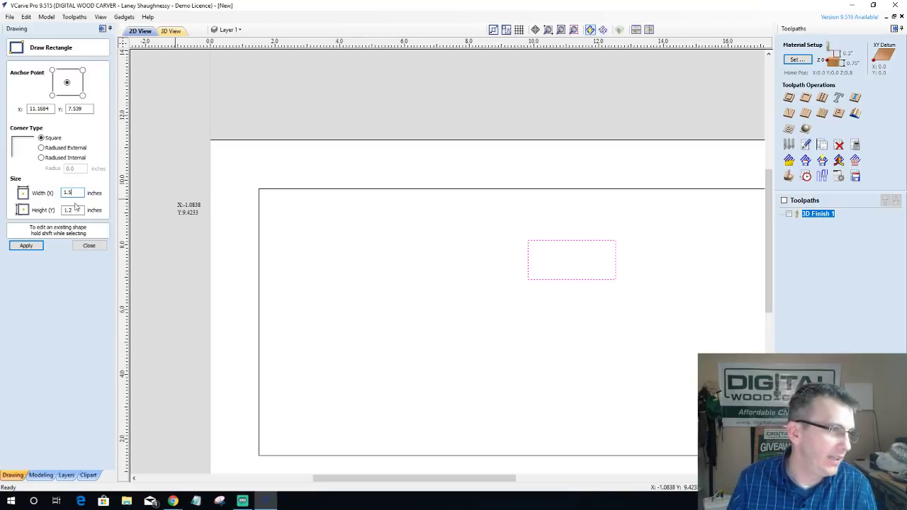
{"action": "key", "text": "Tab"}
{"action": "type", "text": "1"}
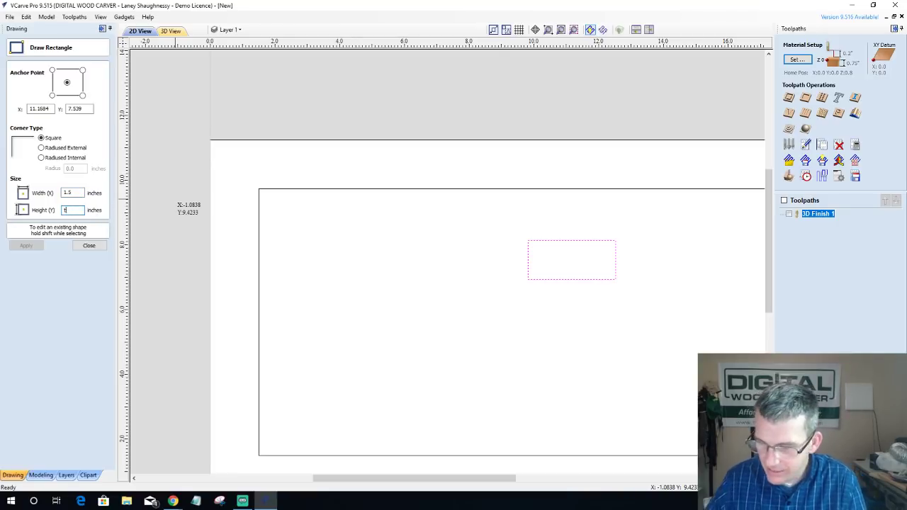
{"action": "type", "text": ".125"}
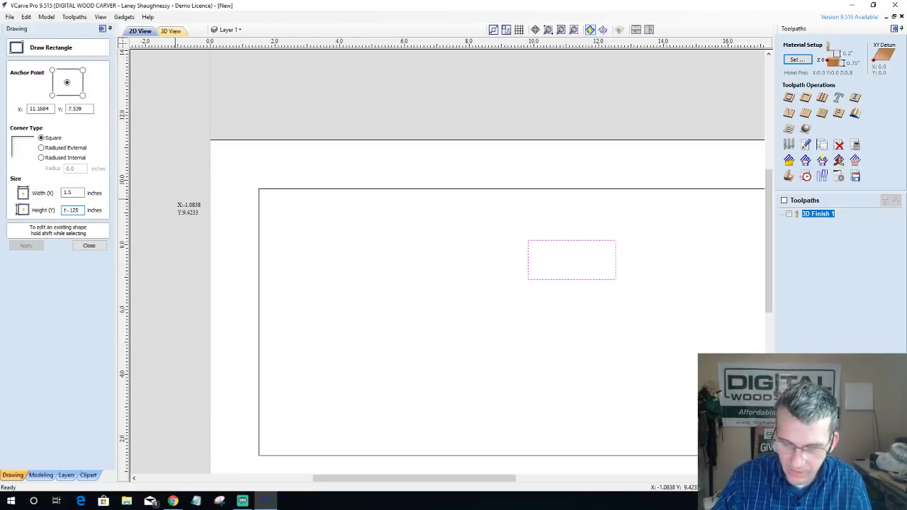
{"action": "key", "text": "BackSpace"}
{"action": "key", "text": "BackSpace"}
{"action": "key", "text": "BackSpace"}
{"action": "type", "text": "625"}
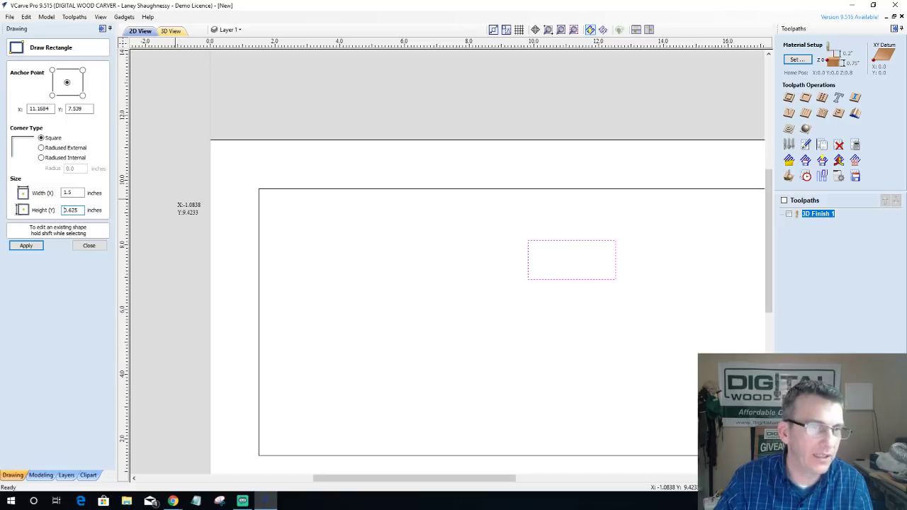
{"action": "left_click", "coordinate": [31, 248]}
{"action": "scroll", "coordinate": [601, 251], "scroll_direction": "up", "scroll_amount": 5}
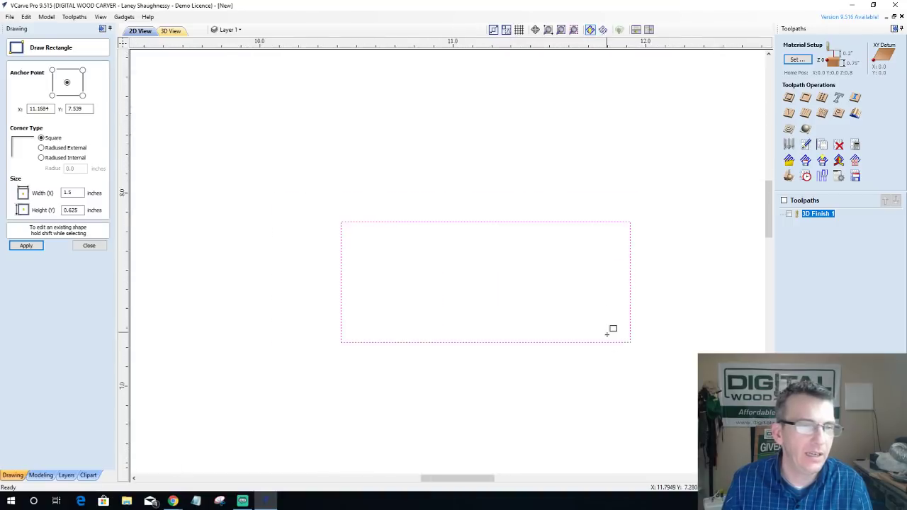
{"action": "scroll", "coordinate": [607, 332], "scroll_direction": "up", "scroll_amount": 2}
{"action": "left_click", "coordinate": [89, 245]}
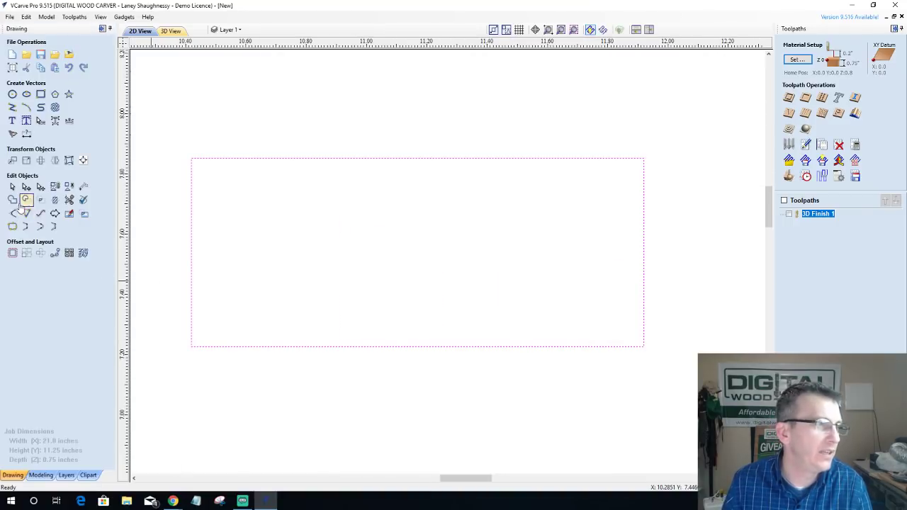
Step: Reshape the small rectangle into a profile: drop its bottom edge, slope and curve its top
{"action": "left_click", "coordinate": [26, 186]}
{"action": "right_click", "coordinate": [475, 348]}
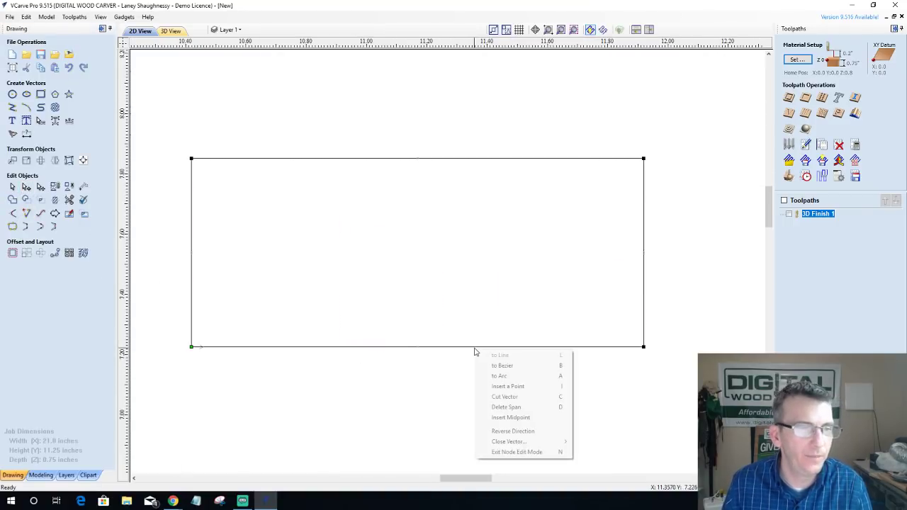
{"action": "left_click", "coordinate": [506, 407]}
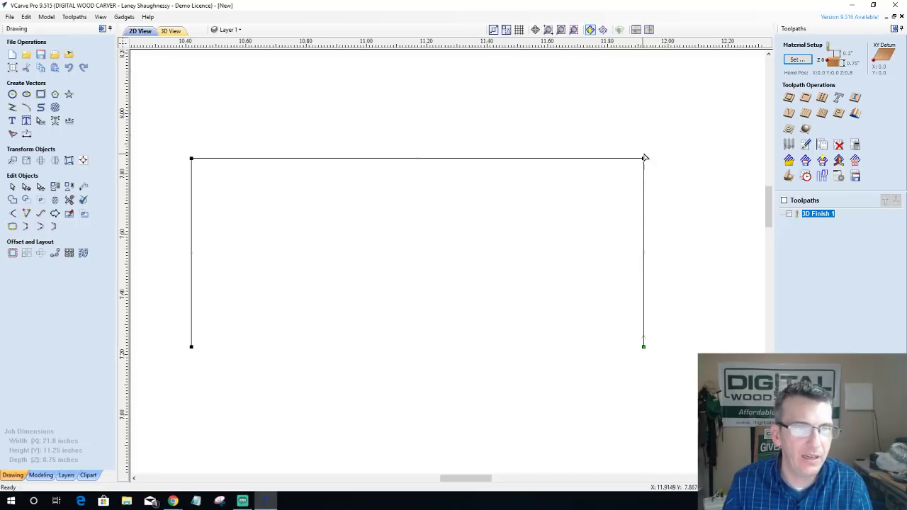
{"action": "left_click_drag", "start_coordinate": [644, 157], "coordinate": [643, 270]}
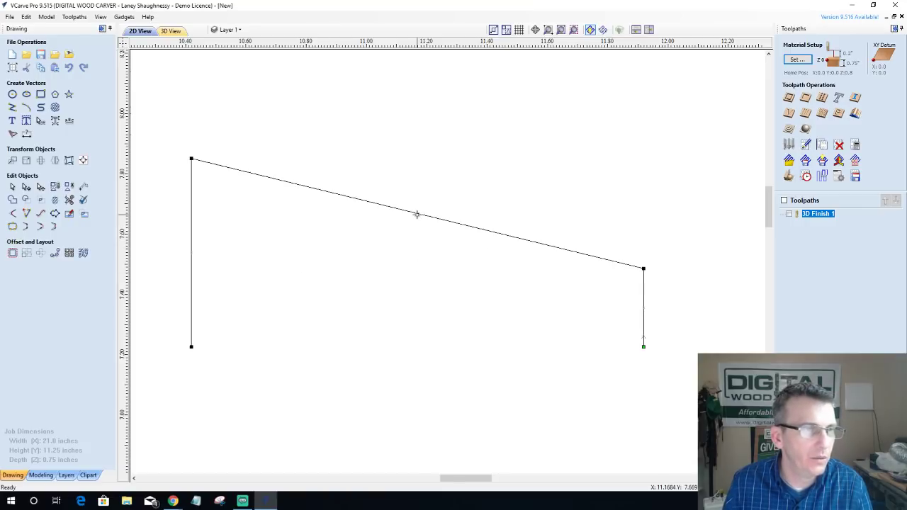
{"action": "right_click", "coordinate": [449, 225]}
{"action": "left_click", "coordinate": [462, 239]}
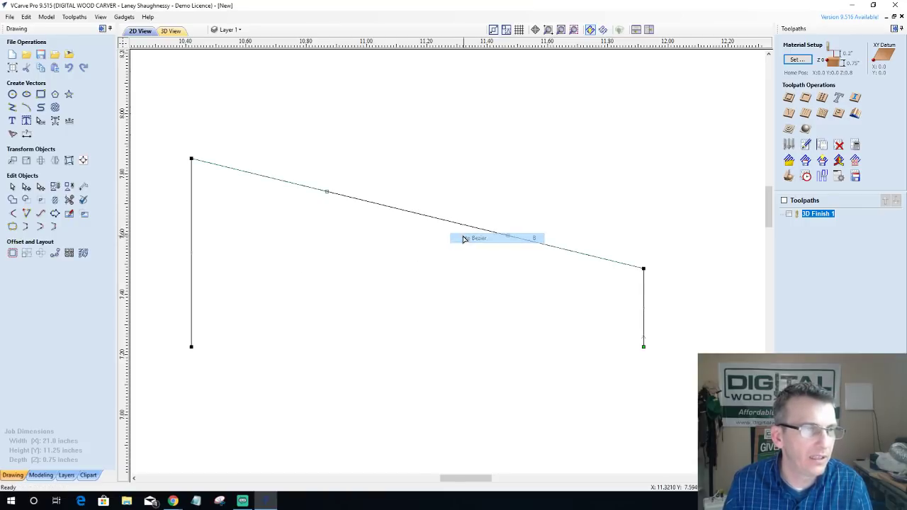
{"action": "left_click_drag", "start_coordinate": [326, 191], "coordinate": [328, 121]}
{"action": "left_click_drag", "start_coordinate": [510, 236], "coordinate": [369, 277]}
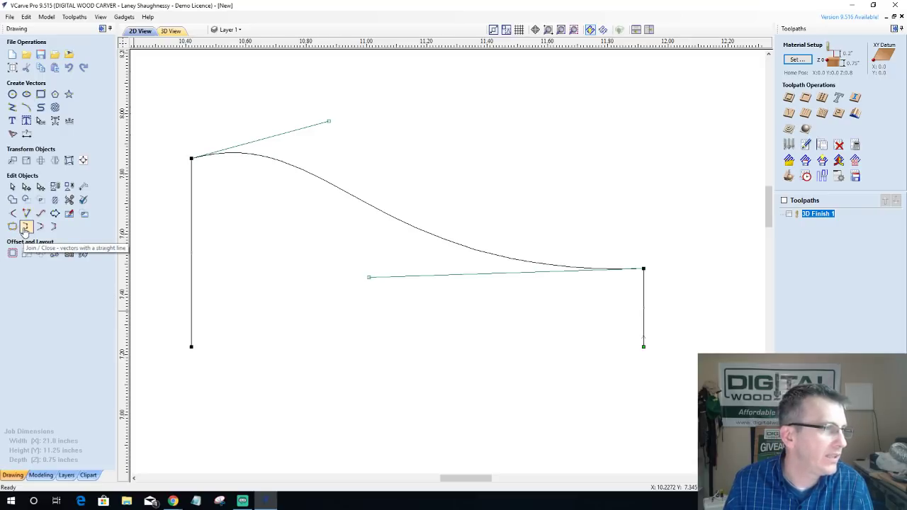
Step: Round the curve's right corner with a 0.125-inch fillet
{"action": "left_click", "coordinate": [12, 215]}
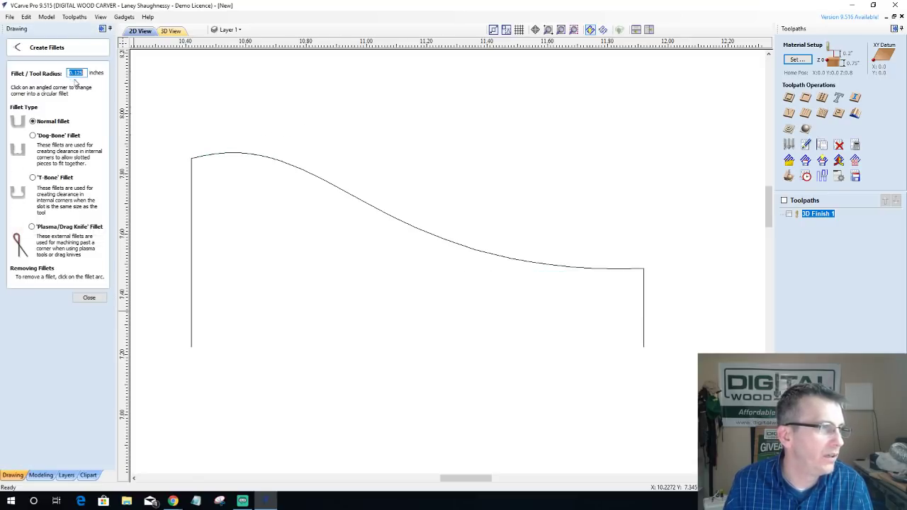
{"action": "left_click", "coordinate": [646, 265]}
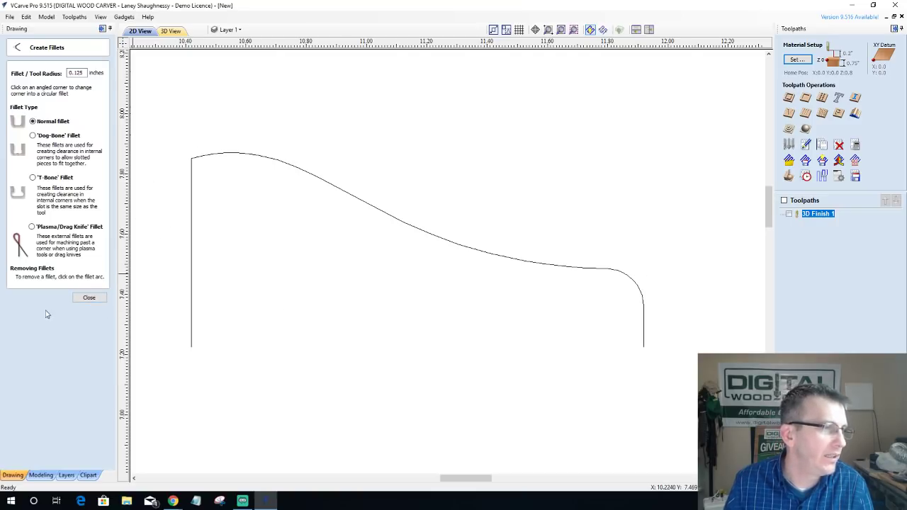
{"action": "left_click", "coordinate": [74, 297]}
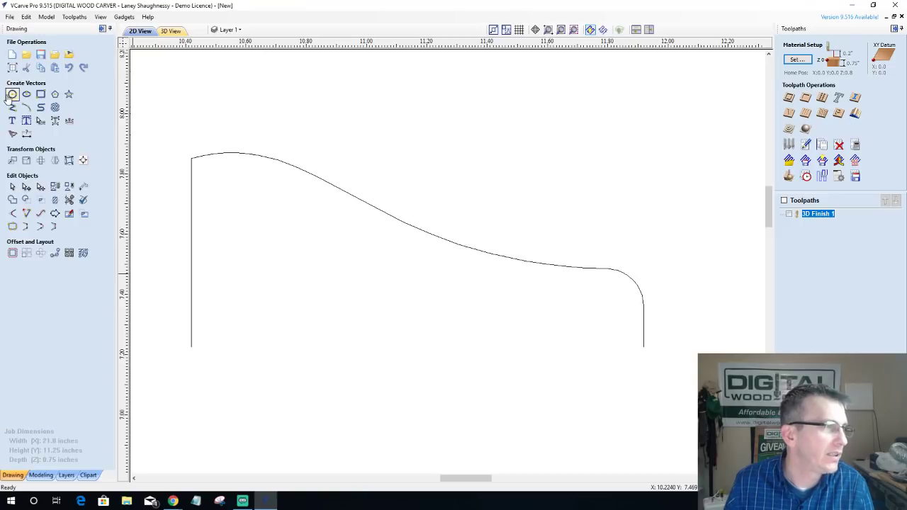
Step: Draw small circles on the curve's left hump, nudging one right along the curve
{"action": "left_click", "coordinate": [11, 97]}
{"action": "left_click_drag", "start_coordinate": [253, 155], "coordinate": [290, 167]}
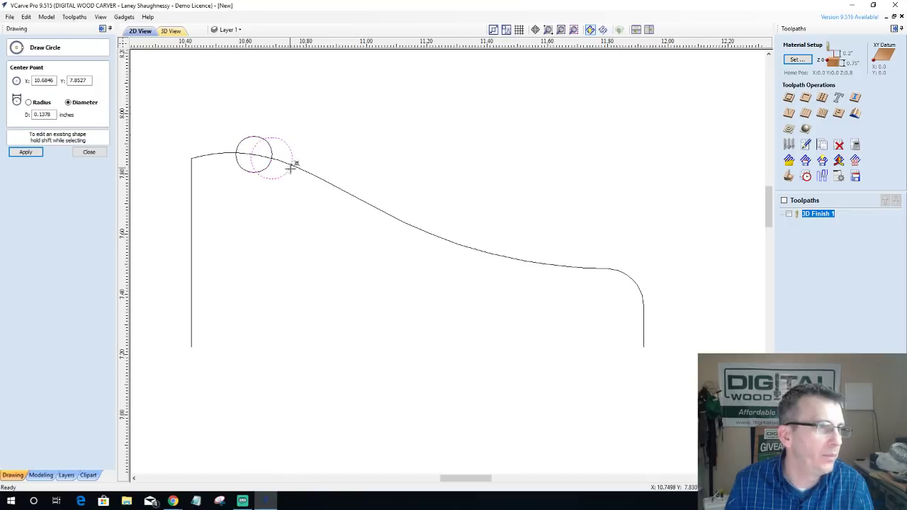
{"action": "left_click", "coordinate": [89, 151]}
{"action": "left_click", "coordinate": [289, 173]}
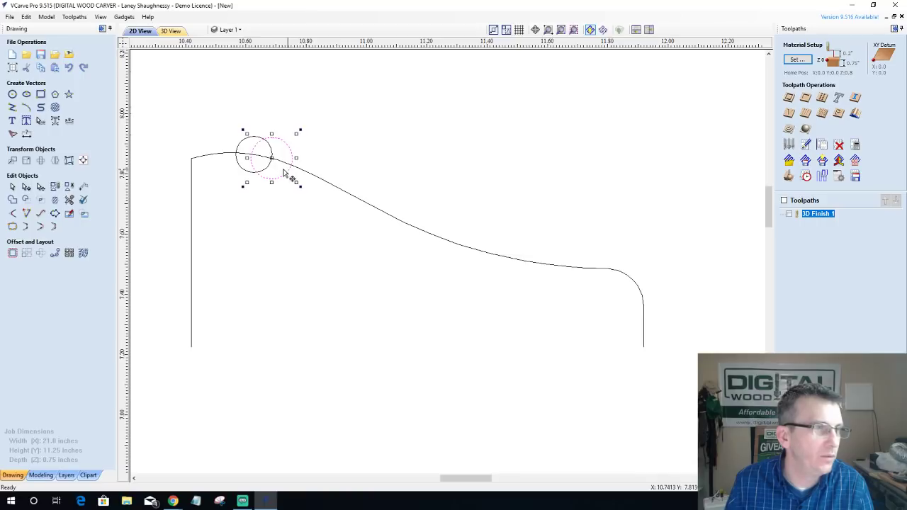
{"action": "key", "text": "Right"}
{"action": "key", "text": "Right"}
{"action": "key", "text": "Right"}
{"action": "key", "text": "Right"}
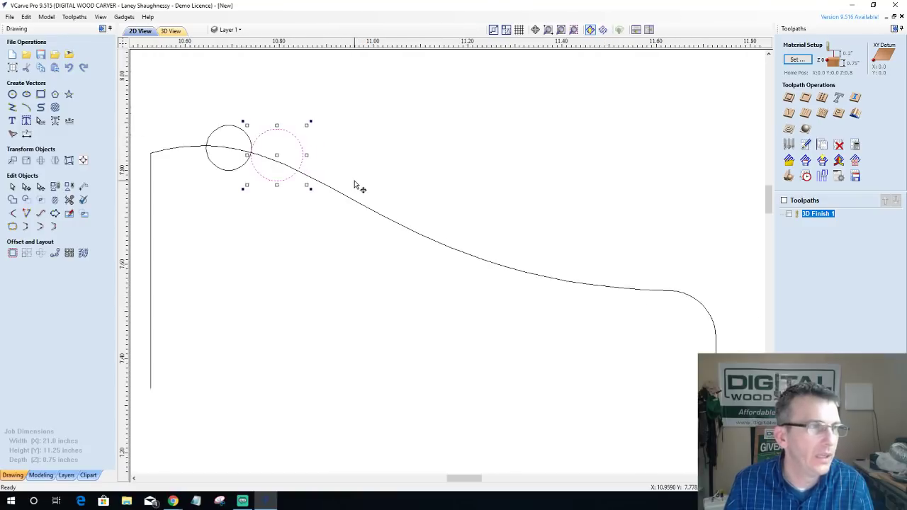
{"action": "scroll", "coordinate": [355, 183], "scroll_direction": "up", "scroll_amount": 2}
{"action": "scroll", "coordinate": [355, 183], "scroll_direction": "down", "scroll_amount": 4}
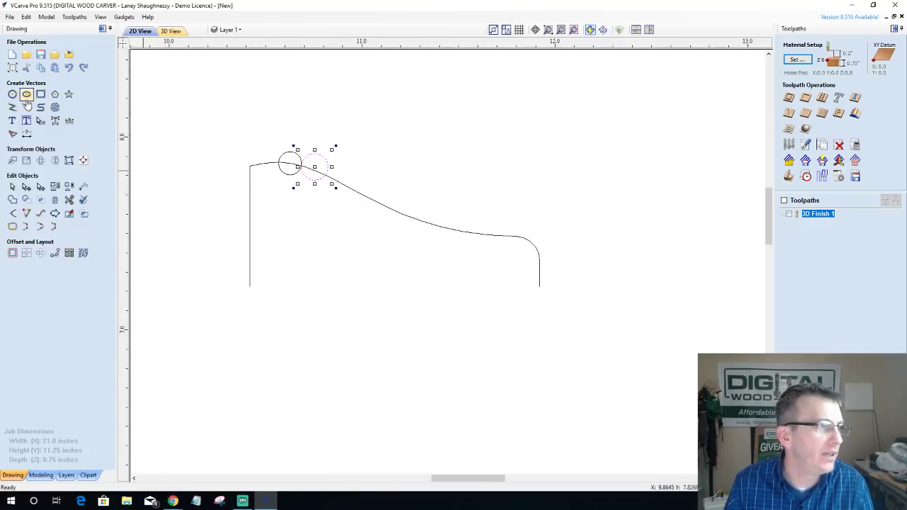
Step: Add an arc dipping under the middle of the curve
{"action": "left_click", "coordinate": [26, 108]}
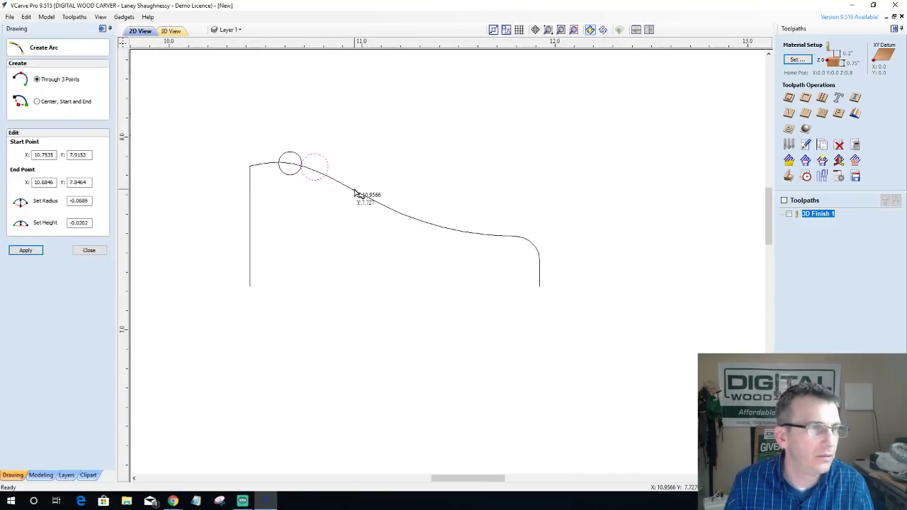
{"action": "left_click", "coordinate": [462, 234]}
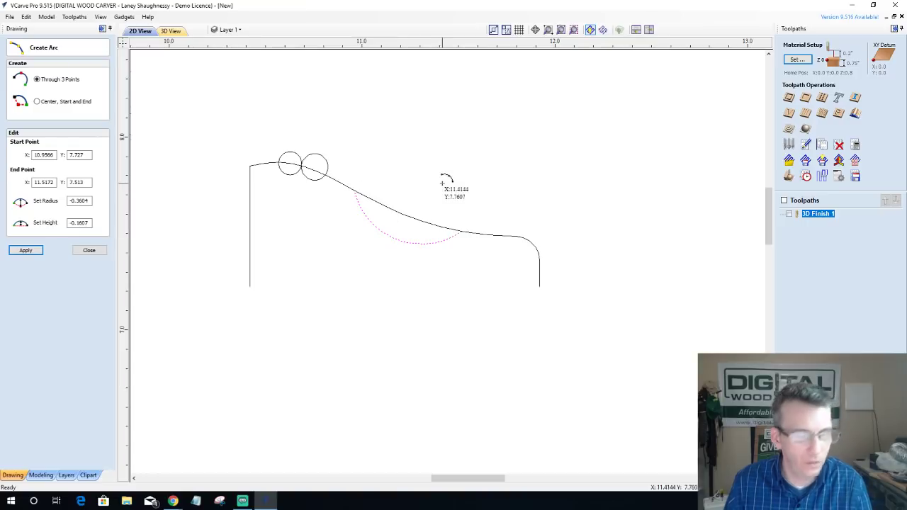
{"action": "left_click", "coordinate": [86, 250]}
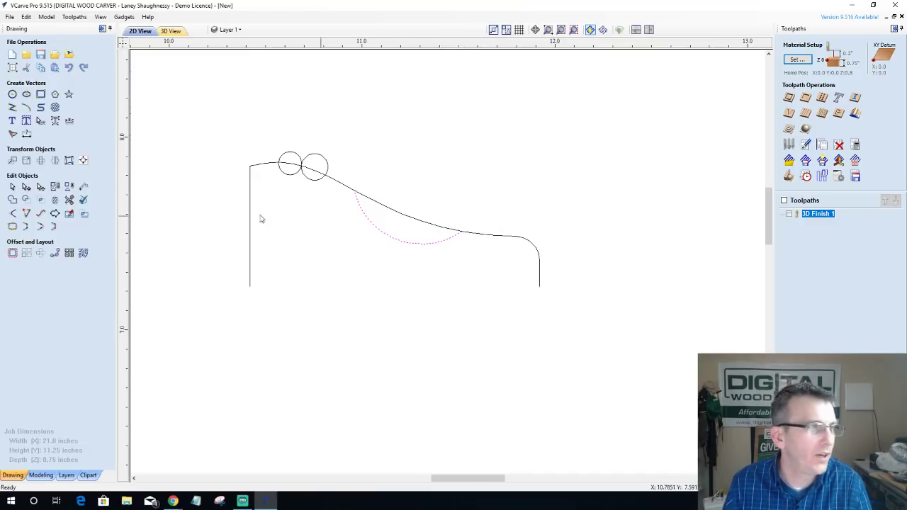
Step: Draw a 0.14-inch circle on the curve near its right end
{"action": "left_click", "coordinate": [12, 94]}
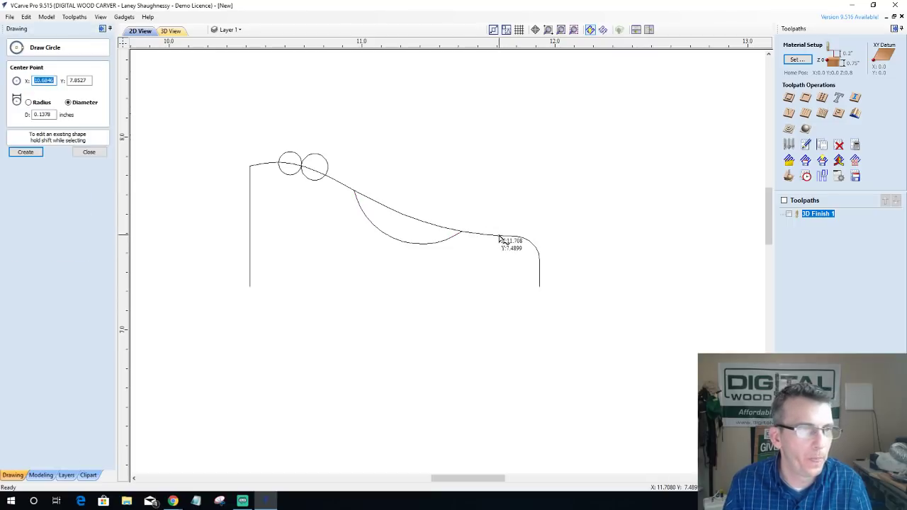
{"action": "left_click", "coordinate": [500, 236]}
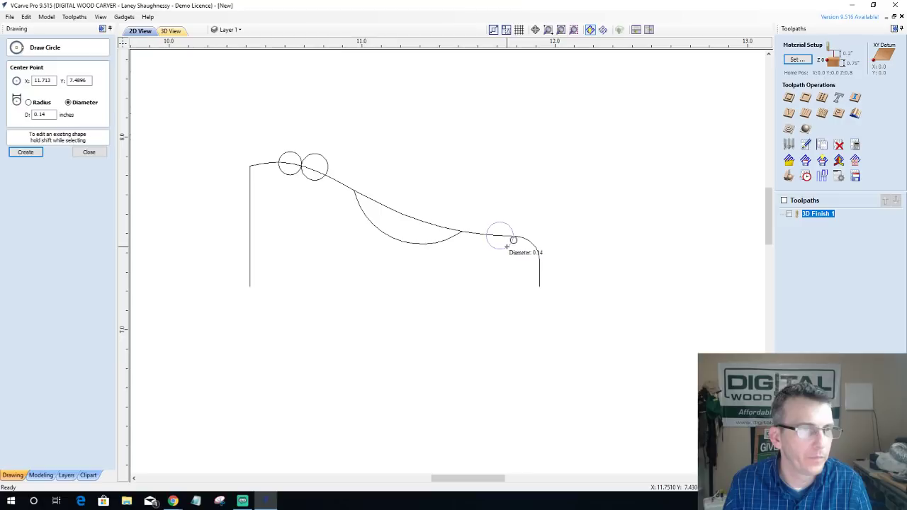
{"action": "left_click", "coordinate": [507, 246]}
{"action": "left_click", "coordinate": [89, 151]}
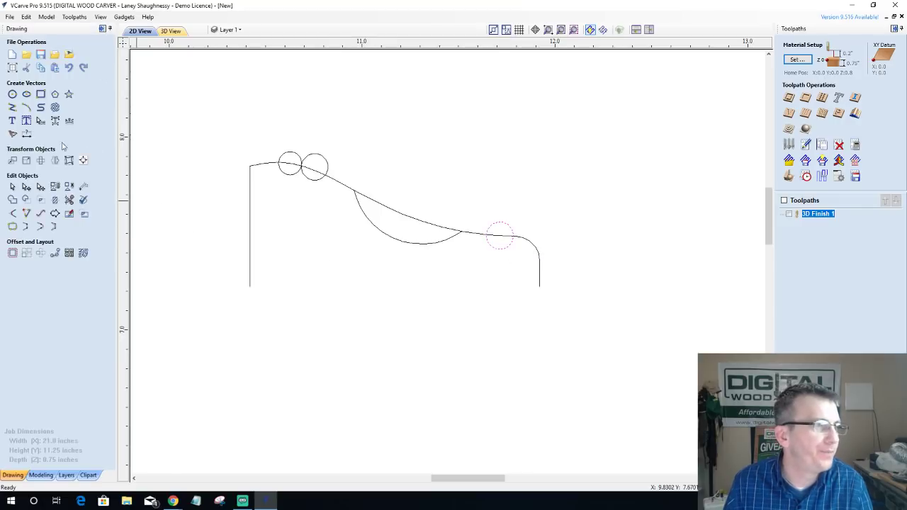
Step: Trim the curve inside the circles, above the arc, and the right circle's lower half
{"action": "left_click", "coordinate": [68, 200]}
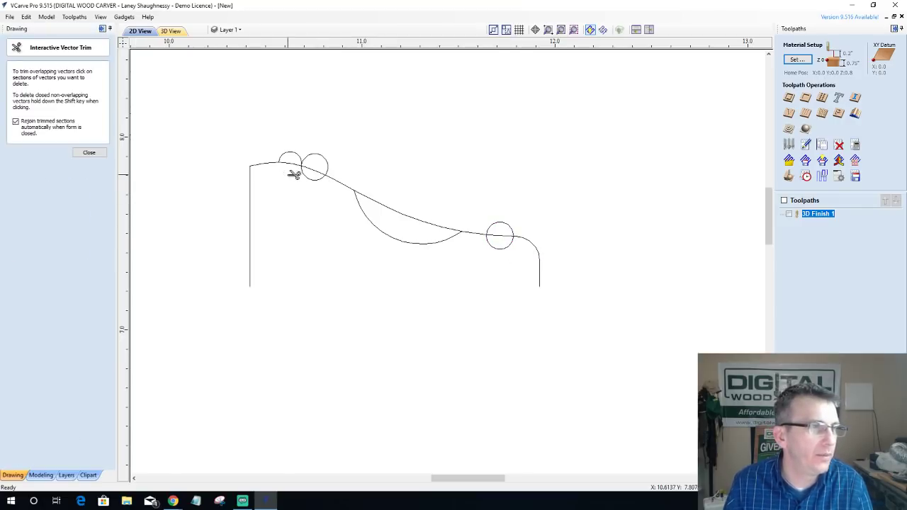
{"action": "scroll", "coordinate": [301, 167], "scroll_direction": "up", "scroll_amount": 3}
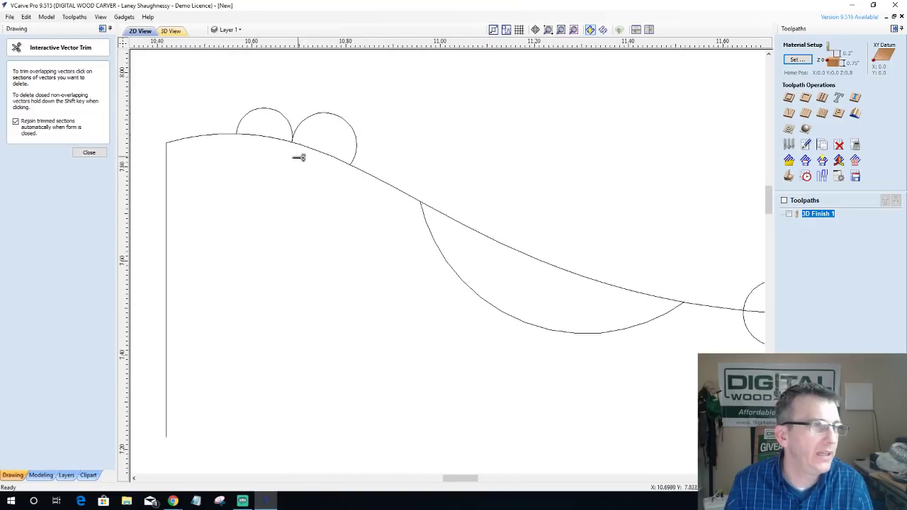
{"action": "left_click", "coordinate": [282, 137]}
{"action": "left_click", "coordinate": [319, 148]}
{"action": "scroll", "coordinate": [319, 176], "scroll_direction": "down", "scroll_amount": 2}
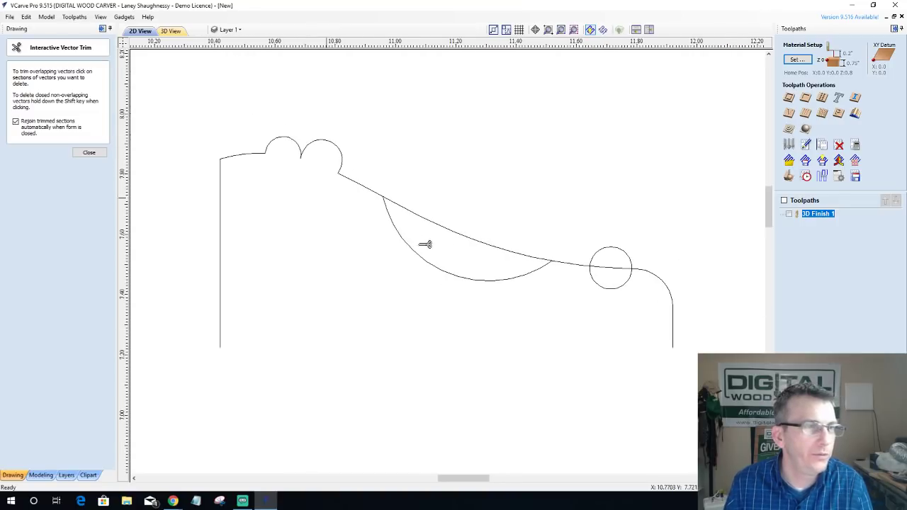
{"action": "left_click", "coordinate": [471, 232]}
{"action": "left_click", "coordinate": [611, 287]}
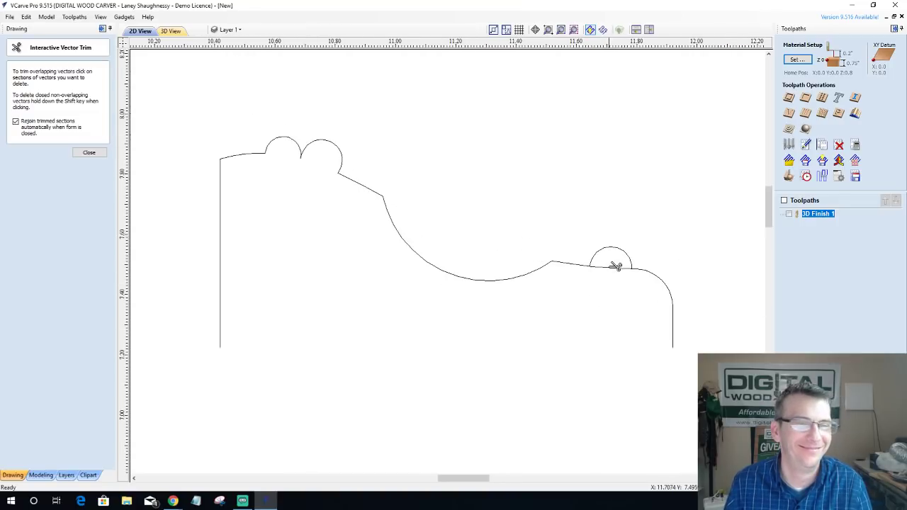
{"action": "left_click", "coordinate": [615, 266]}
{"action": "scroll", "coordinate": [277, 148], "scroll_direction": "up", "scroll_amount": 3}
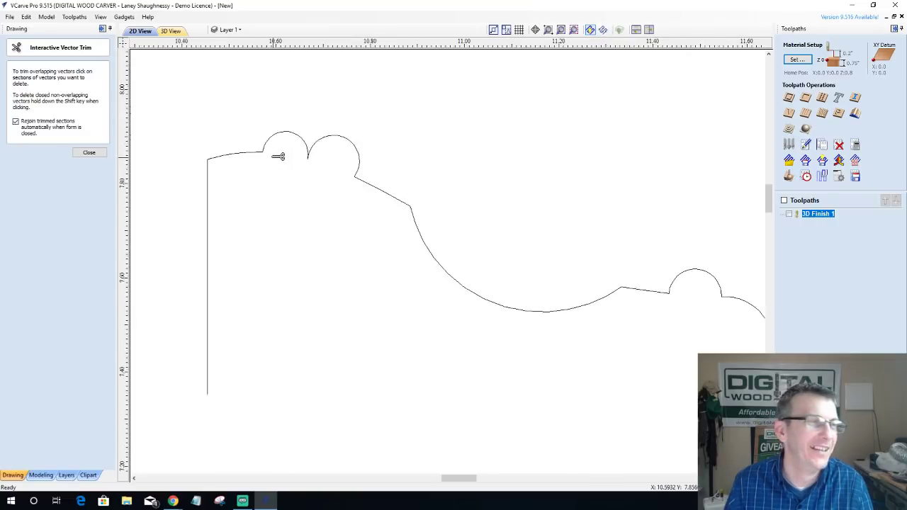
{"action": "left_click", "coordinate": [89, 152]}
Step: Select the trimmed profile to confirm it is a single joined outline
{"action": "scroll", "coordinate": [276, 113], "scroll_direction": "up", "scroll_amount": 2}
{"action": "scroll", "coordinate": [528, 137], "scroll_direction": "up", "scroll_amount": 2}
{"action": "scroll", "coordinate": [518, 252], "scroll_direction": "up", "scroll_amount": 2}
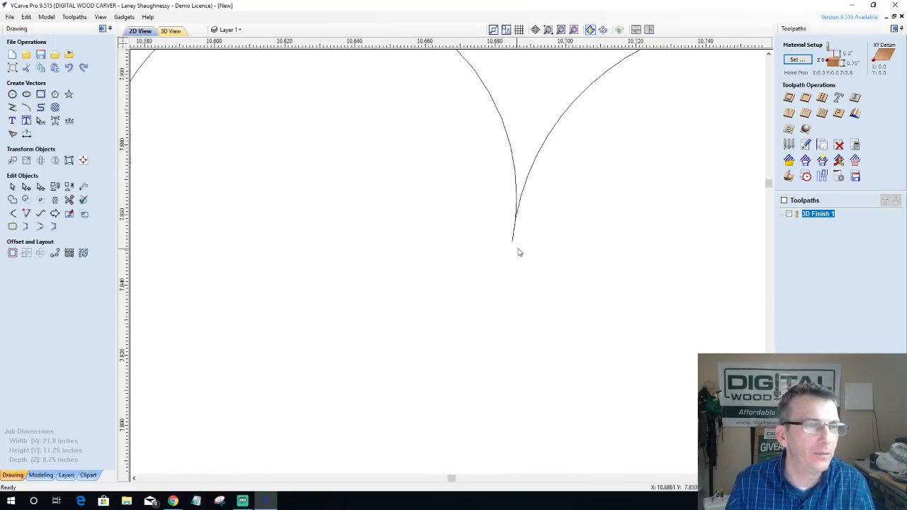
{"action": "left_click", "coordinate": [515, 238]}
{"action": "scroll", "coordinate": [489, 234], "scroll_direction": "down", "scroll_amount": 4}
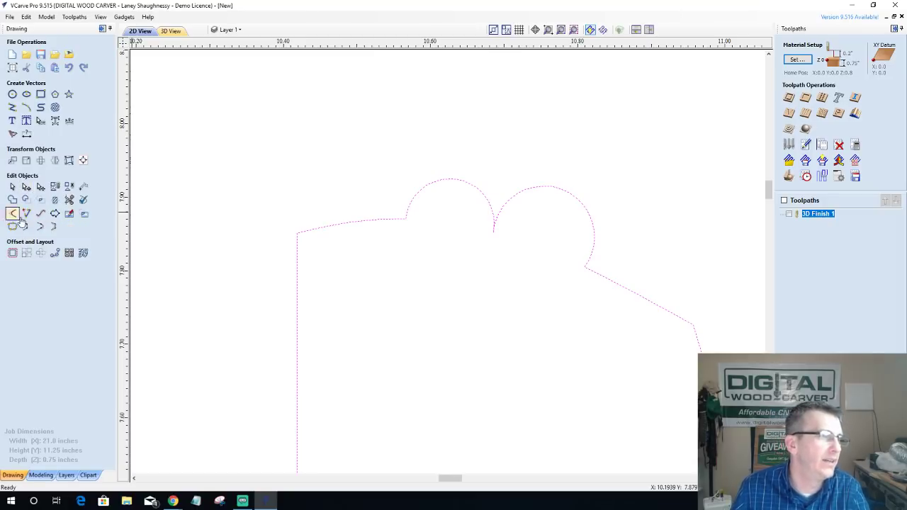
{"action": "left_click", "coordinate": [69, 199]}
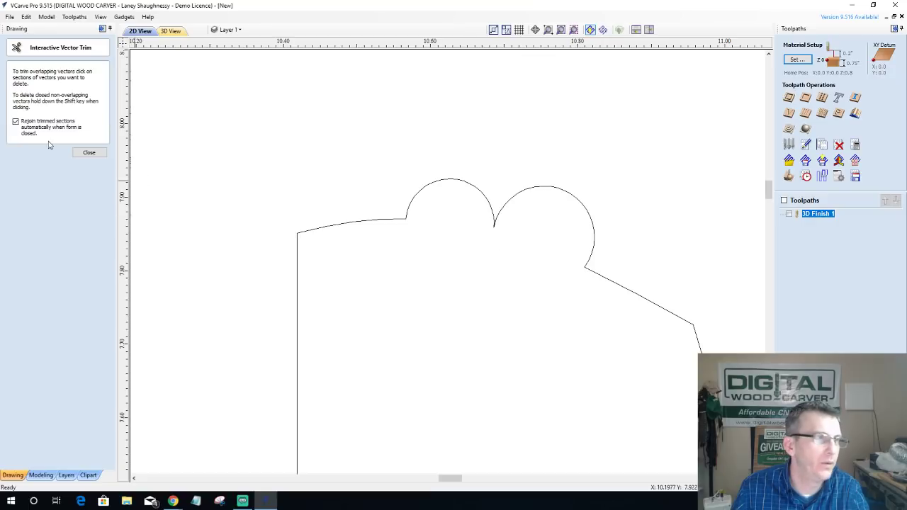
{"action": "left_click", "coordinate": [89, 153]}
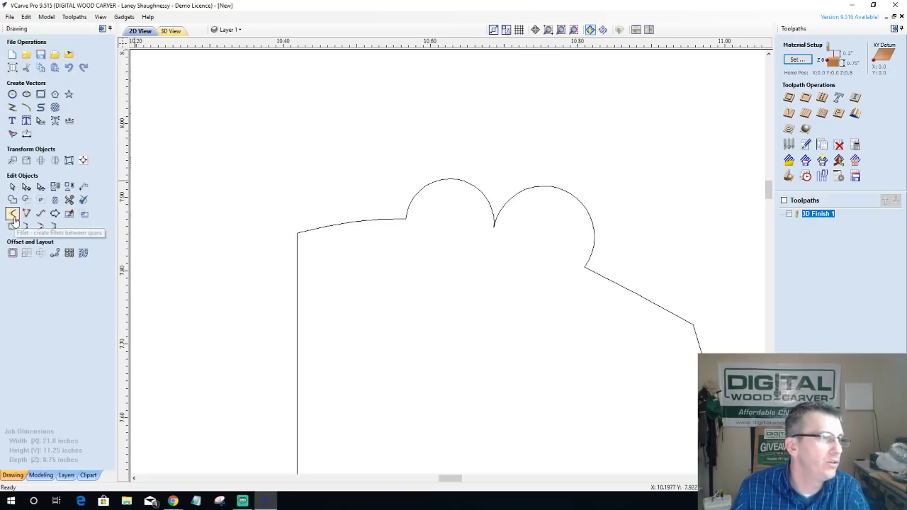
Step: Fillet the notch between the two top lobes at 0.03125 inch, then zoom to the full job
{"action": "left_click", "coordinate": [13, 212]}
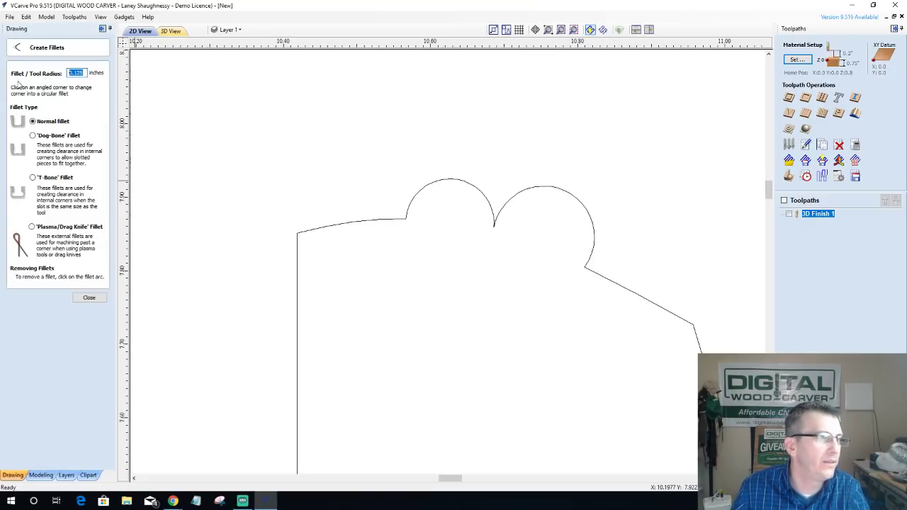
{"action": "type", "text": ".03"}
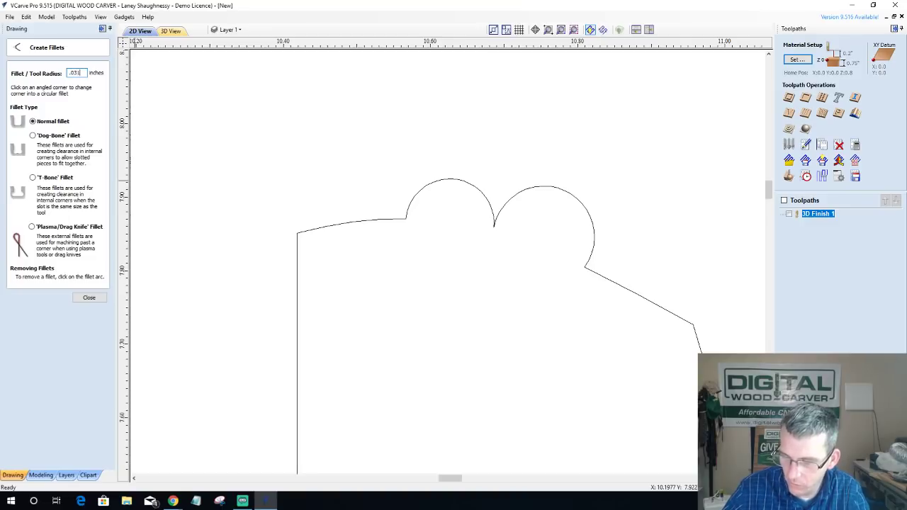
{"action": "left_click", "coordinate": [496, 223]}
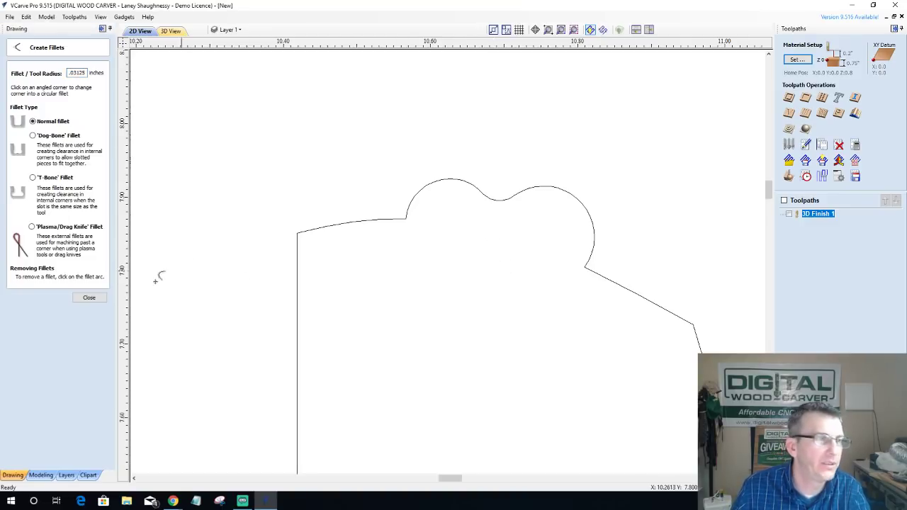
{"action": "left_click", "coordinate": [89, 298]}
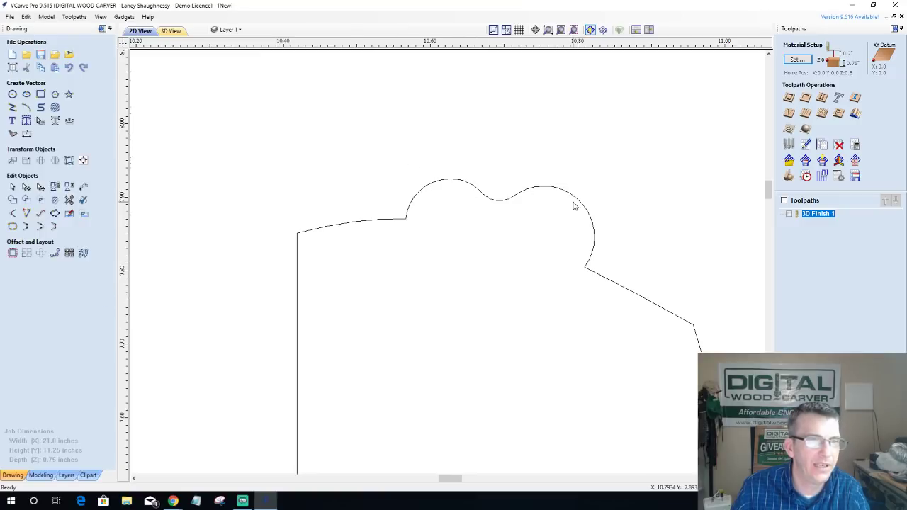
{"action": "scroll", "coordinate": [531, 326], "scroll_direction": "down", "scroll_amount": 6}
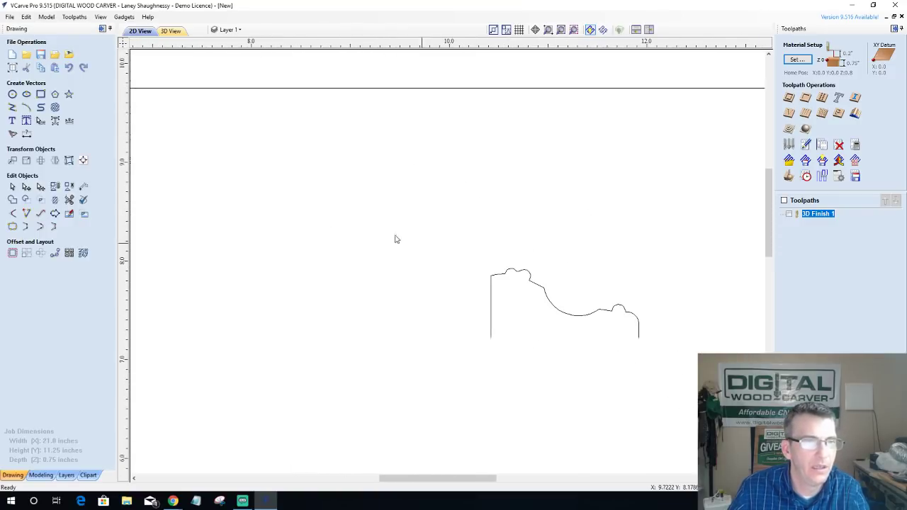
{"action": "scroll", "coordinate": [532, 330], "scroll_direction": "up", "scroll_amount": 2}
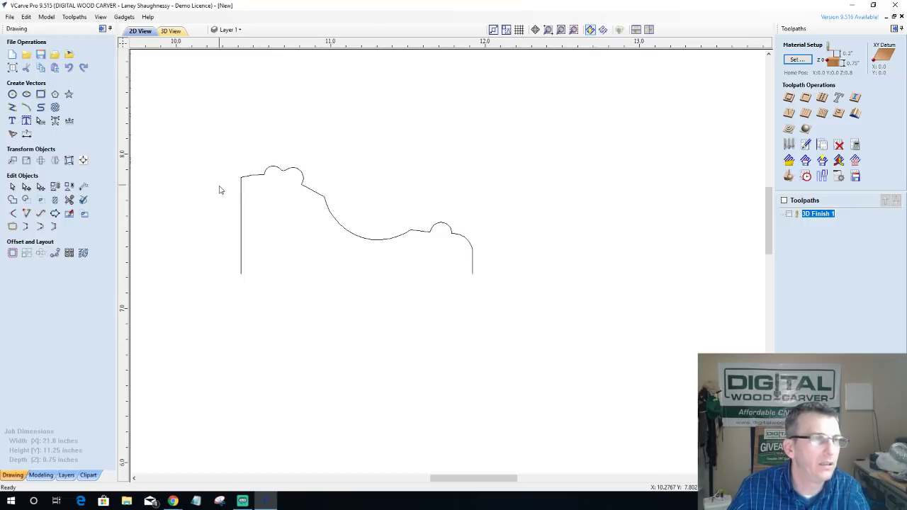
{"action": "scroll", "coordinate": [219, 190], "scroll_direction": "up", "scroll_amount": 1}
{"action": "scroll", "coordinate": [250, 202], "scroll_direction": "down", "scroll_amount": 1}
{"action": "scroll", "coordinate": [259, 196], "scroll_direction": "up", "scroll_amount": 3}
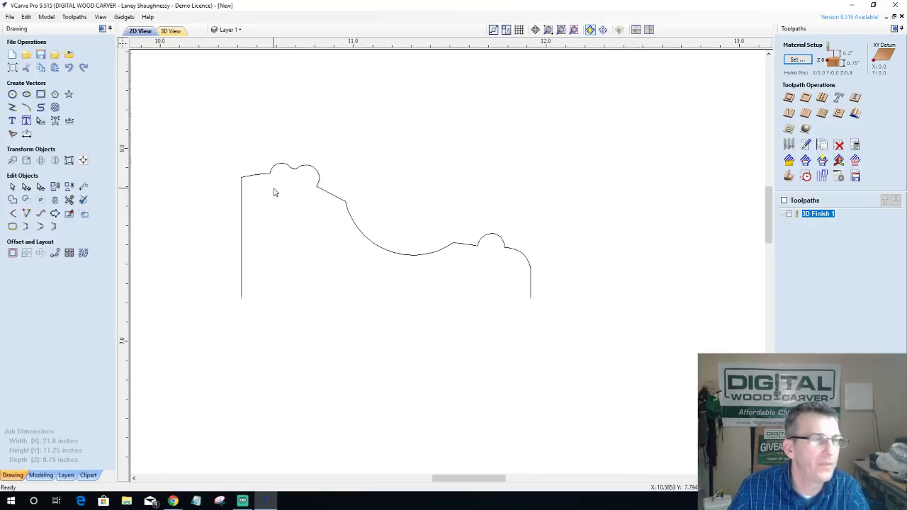
{"action": "scroll", "coordinate": [276, 192], "scroll_direction": "down", "scroll_amount": 3}
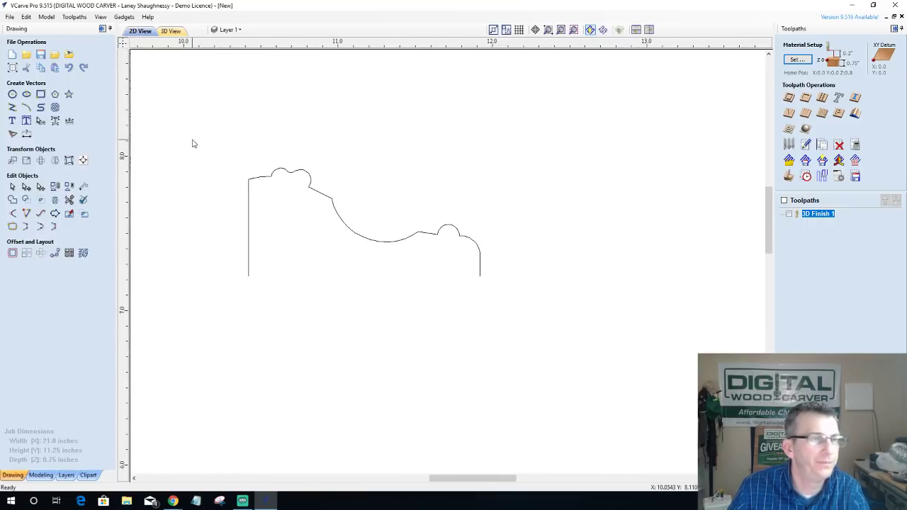
{"action": "scroll", "coordinate": [539, 318], "scroll_direction": "down", "scroll_amount": 7}
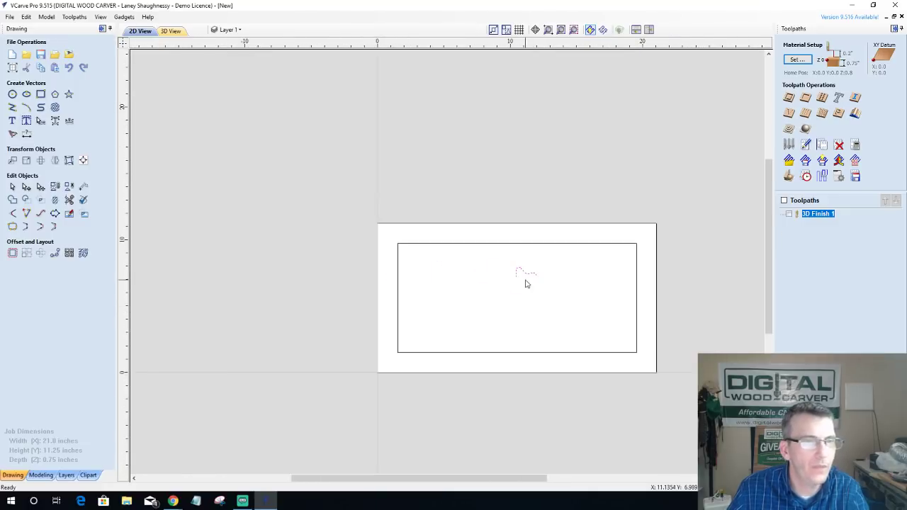
Step: Create moulding toolpath Swept Profile 1 using the rectangle as drive rail and the profile as shape
{"action": "left_click", "coordinate": [855, 112]}
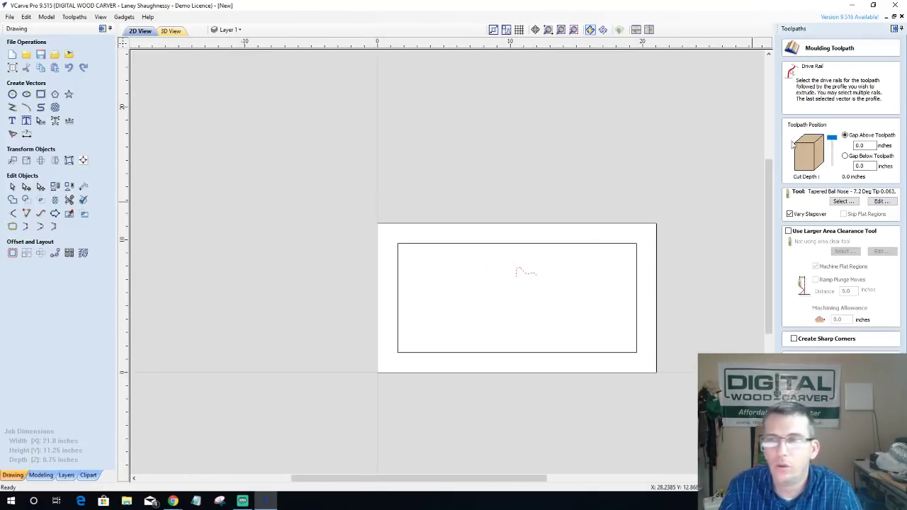
{"action": "left_click", "coordinate": [599, 243]}
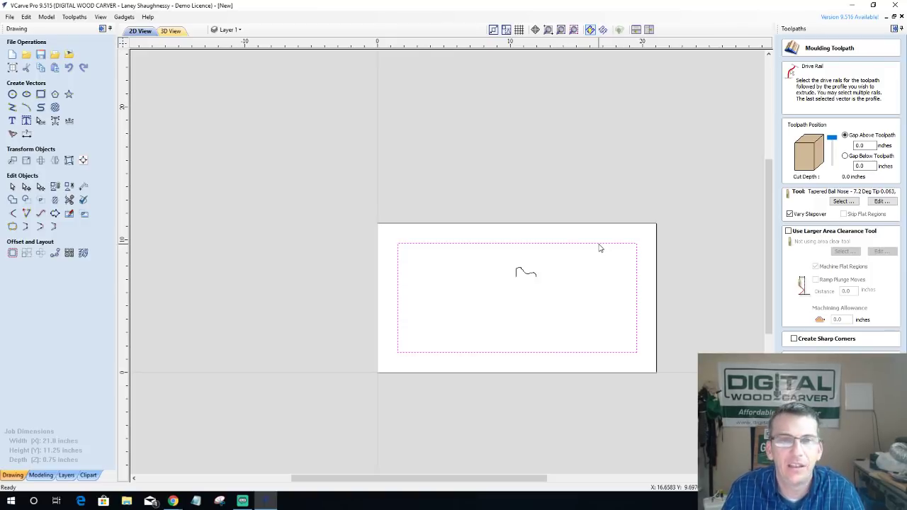
{"action": "left_click", "coordinate": [524, 274], "text": "shift"}
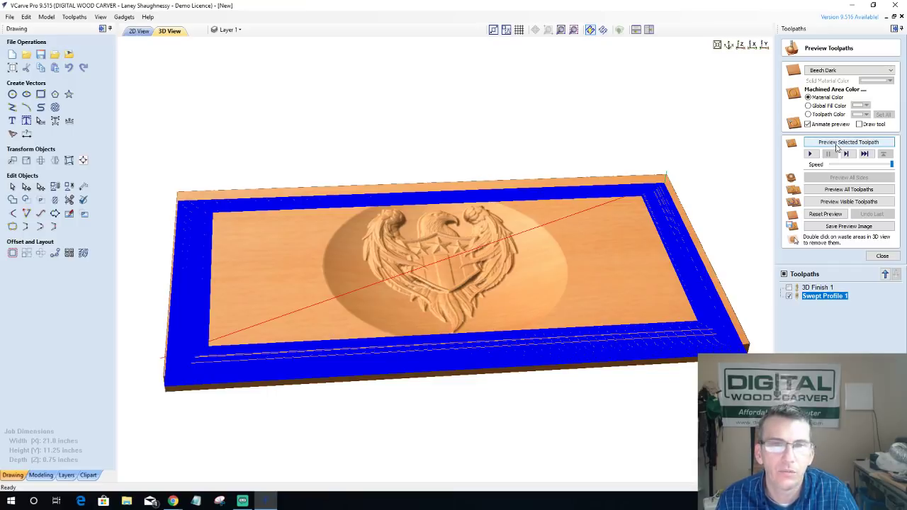
Step: Reset the preview and simulate only Swept Profile 1, rotating the board to inspect it
{"action": "left_click", "coordinate": [826, 214]}
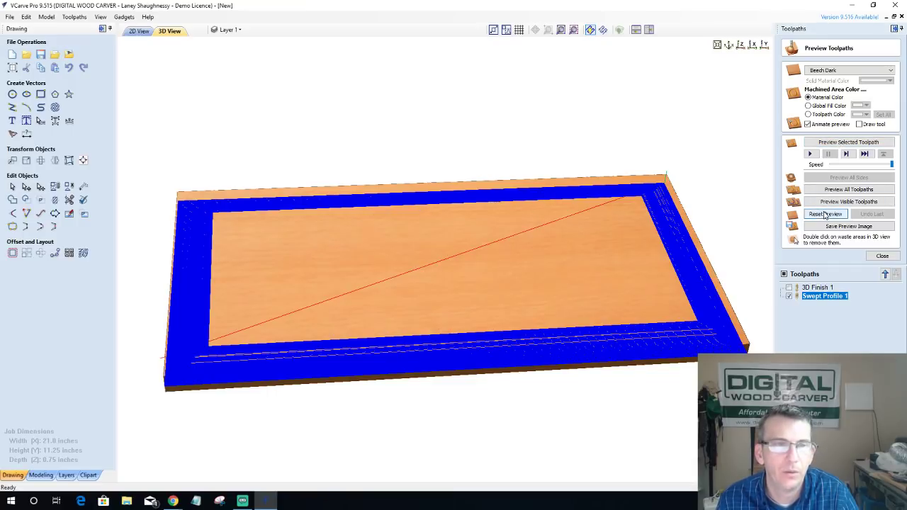
{"action": "left_click", "coordinate": [838, 143]}
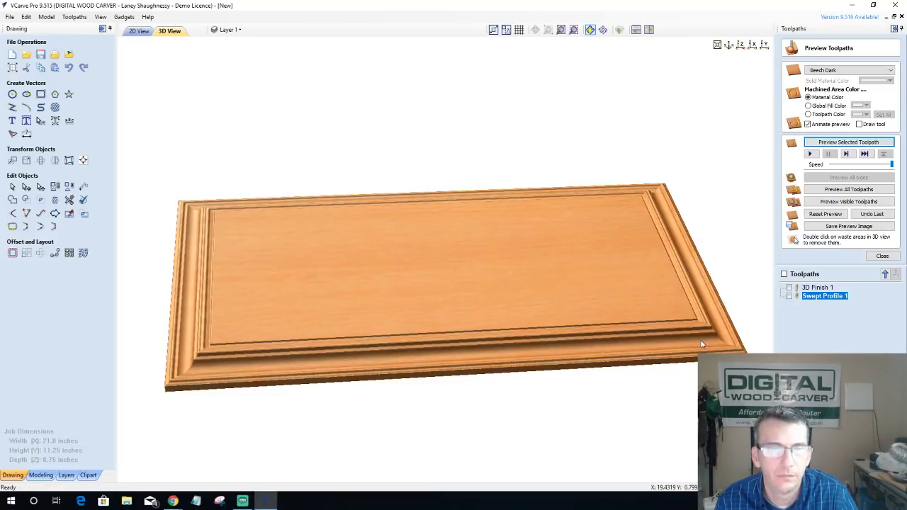
{"action": "left_click_drag", "start_coordinate": [700, 339], "coordinate": [611, 342]}
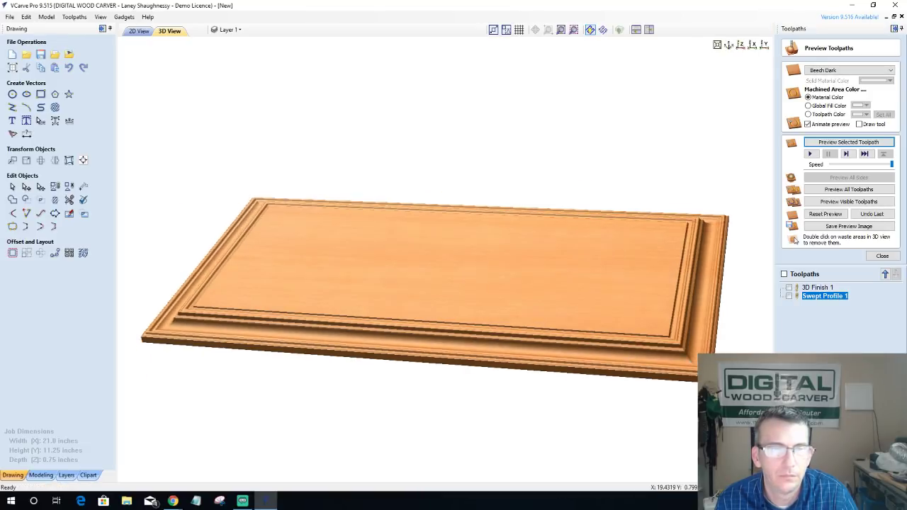
{"action": "left_click_drag", "start_coordinate": [678, 374], "coordinate": [446, 264]}
{"action": "scroll", "coordinate": [630, 301], "scroll_direction": "up", "scroll_amount": 3}
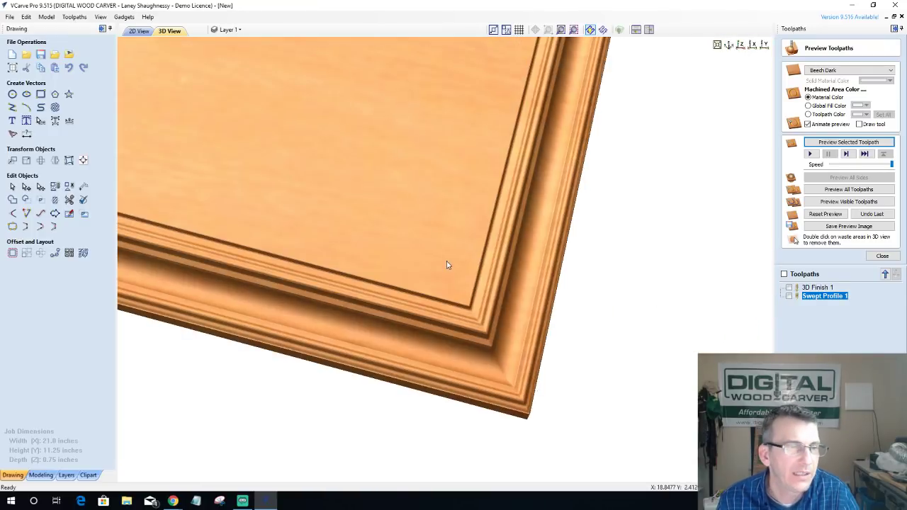
Step: Set simulation quality to Extremely High (8x Slower) and re-run the preview
{"action": "left_click", "coordinate": [85, 19]}
{"action": "mouse_move", "coordinate": [92, 71]}
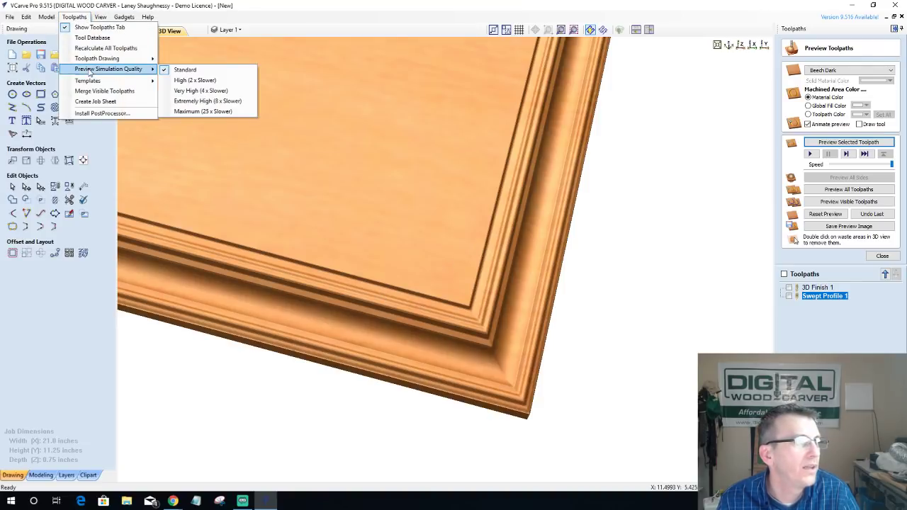
{"action": "left_click", "coordinate": [180, 101]}
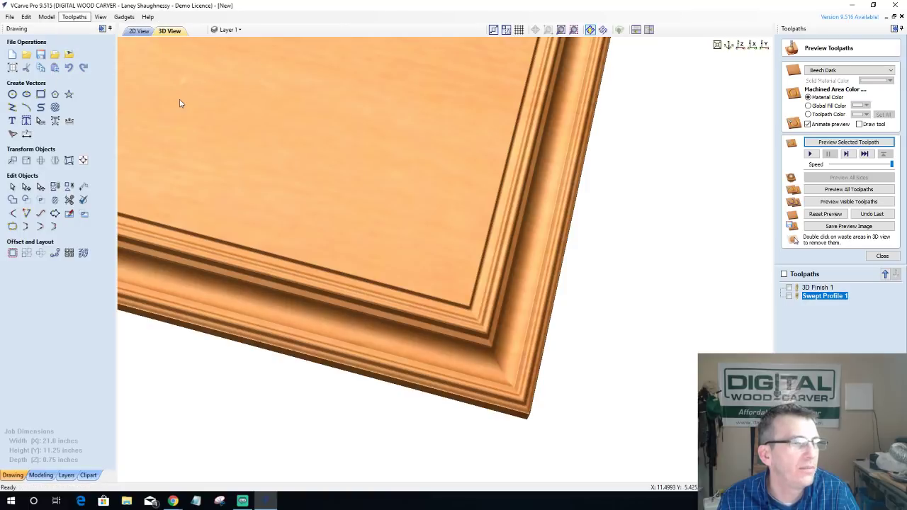
{"action": "left_click", "coordinate": [839, 142]}
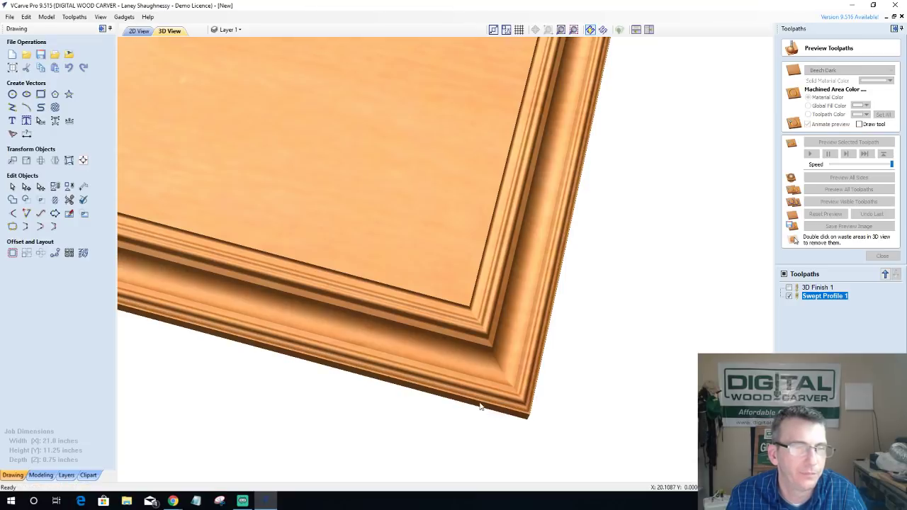
Step: Orbit the simulated board to inspect the moulded edge, then view it from a top preset
{"action": "mouse_move", "coordinate": [457, 393]}
{"action": "left_mouse_down"}
{"action": "mouse_move", "coordinate": [439, 362]}
{"action": "mouse_move", "coordinate": [445, 318]}
{"action": "mouse_move", "coordinate": [516, 326]}
{"action": "left_mouse_up"}
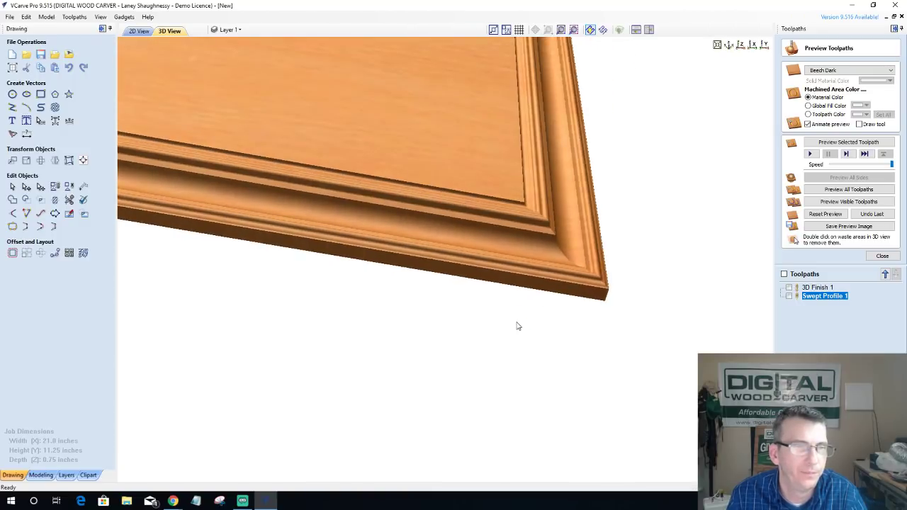
{"action": "mouse_move", "coordinate": [571, 281]}
{"action": "left_mouse_down"}
{"action": "mouse_move", "coordinate": [547, 284]}
{"action": "mouse_move", "coordinate": [573, 299]}
{"action": "left_mouse_up"}
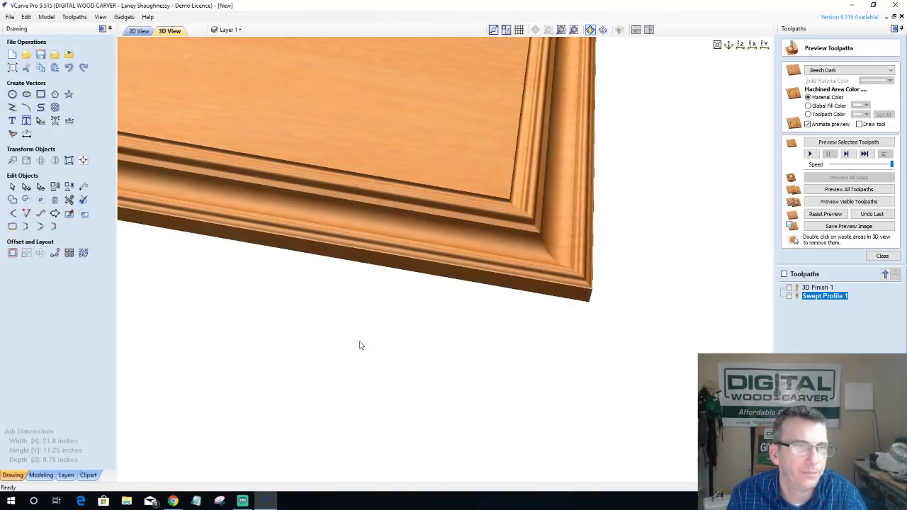
{"action": "left_click_drag", "start_coordinate": [465, 270], "coordinate": [501, 257]}
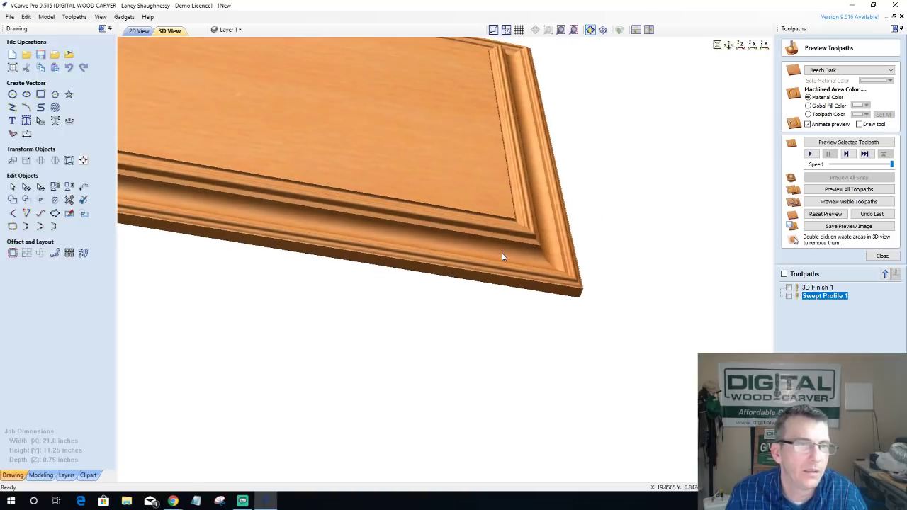
{"action": "left_click", "coordinate": [741, 47]}
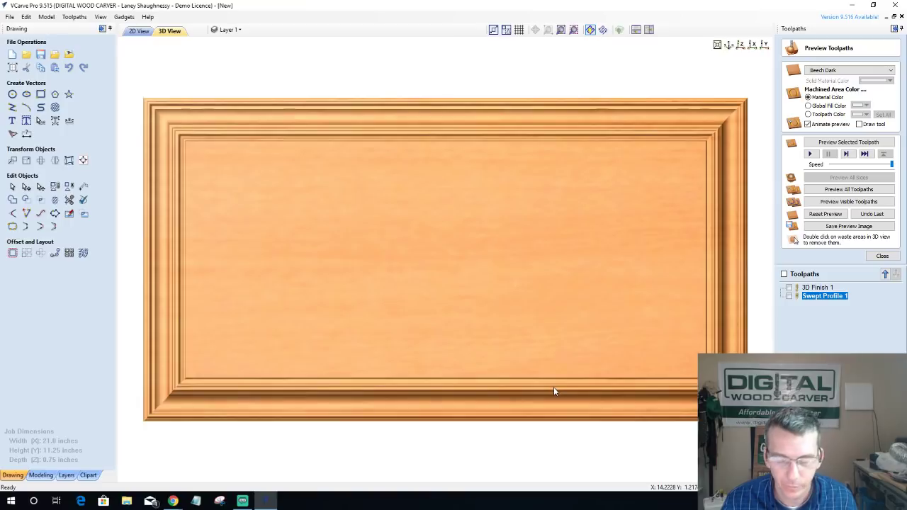
{"action": "scroll", "coordinate": [554, 392], "scroll_direction": "down", "scroll_amount": 2}
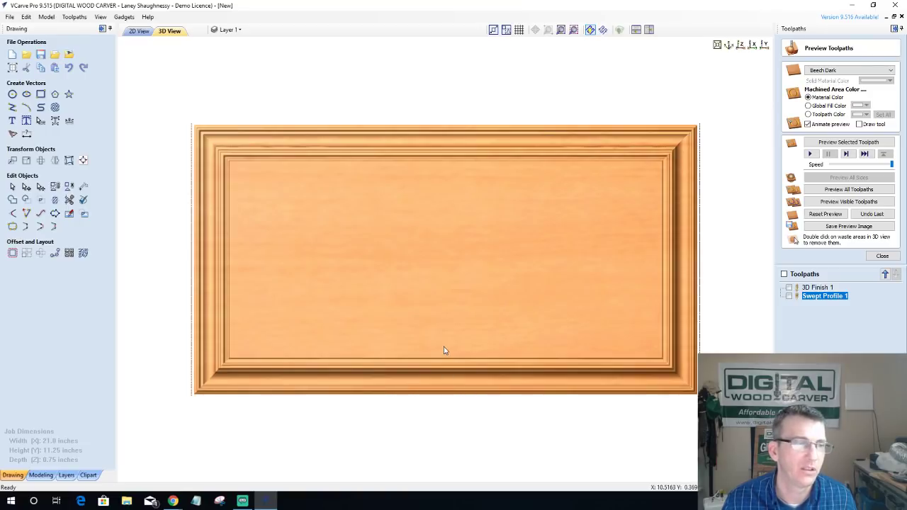
{"action": "left_click_drag", "start_coordinate": [444, 350], "coordinate": [441, 324]}
Step: Return to the 2D drawing and open Job Setup for the 21 x 11.25 x 0.75 inch job
{"action": "left_click", "coordinate": [139, 30]}
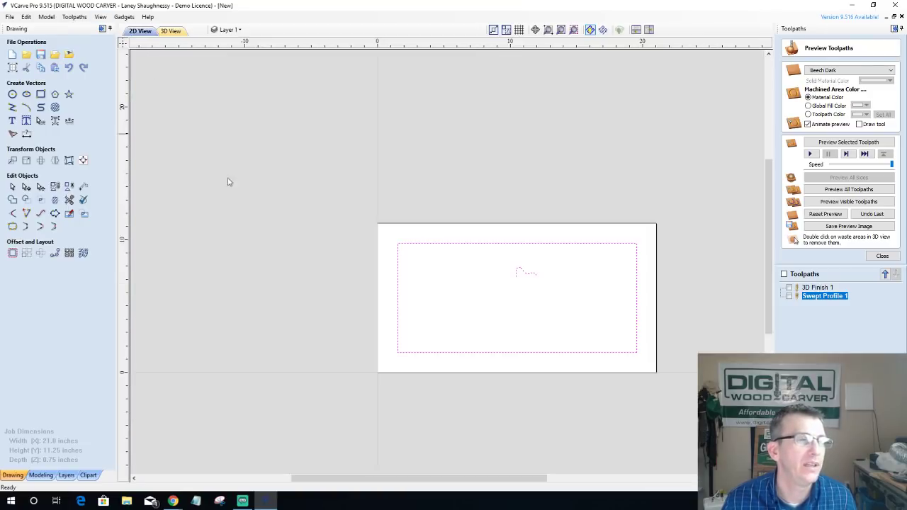
{"action": "scroll", "coordinate": [496, 307], "scroll_direction": "up", "scroll_amount": 1}
{"action": "scroll", "coordinate": [496, 309], "scroll_direction": "down", "scroll_amount": 2}
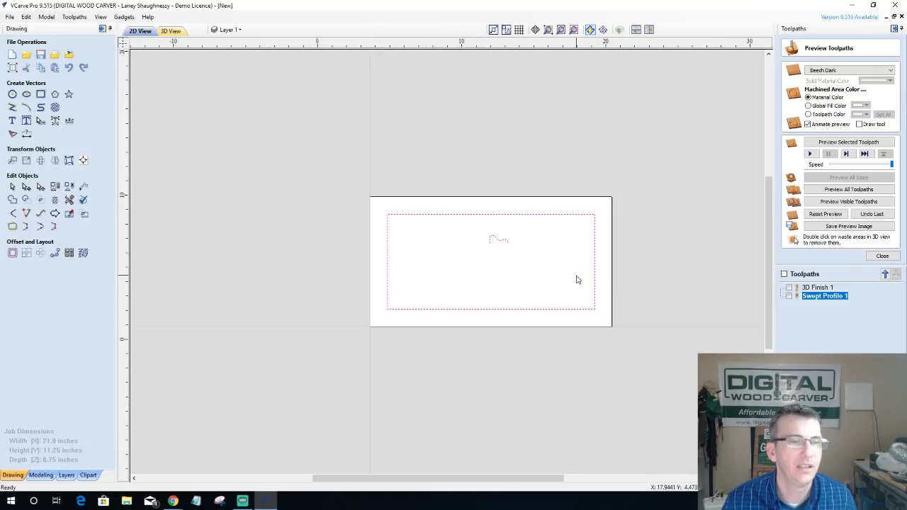
{"action": "scroll", "coordinate": [577, 280], "scroll_direction": "up", "scroll_amount": 1}
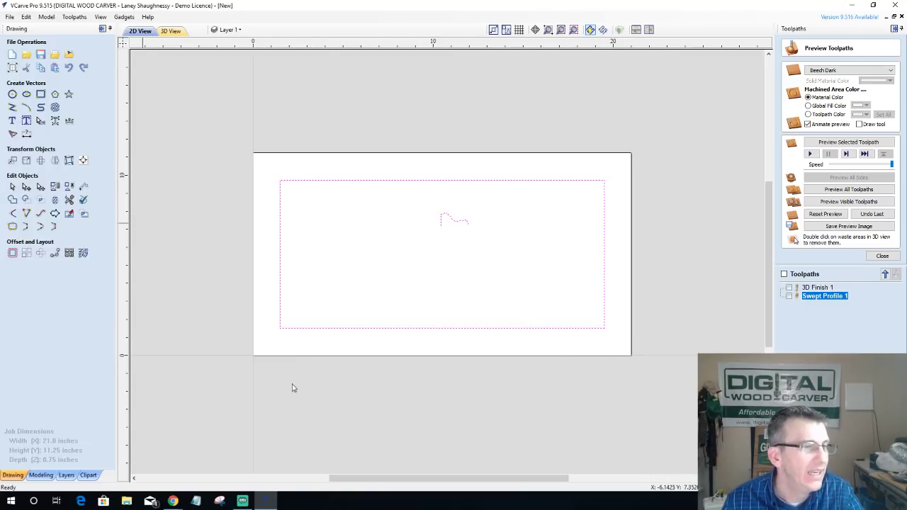
{"action": "left_click", "coordinate": [12, 68]}
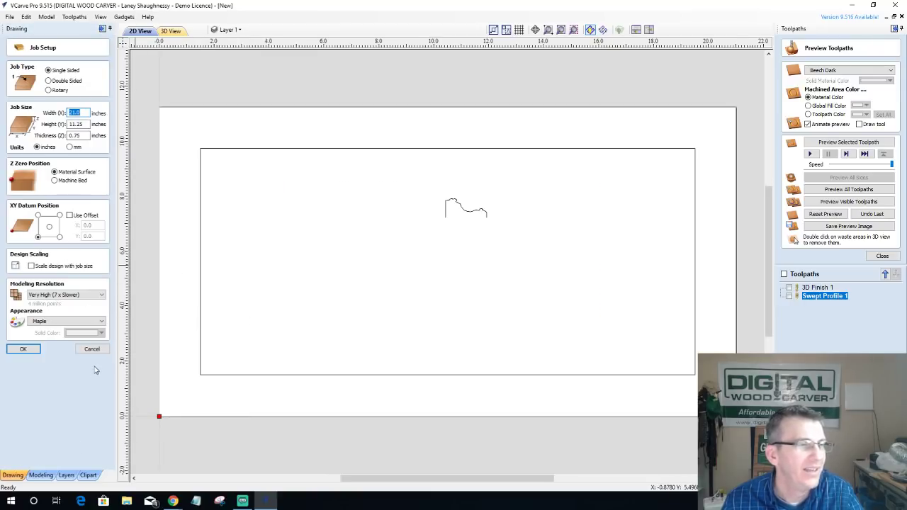
Step: Set the XY datum to the centre of the material and confirm Job Setup
{"action": "left_click", "coordinate": [23, 349]}
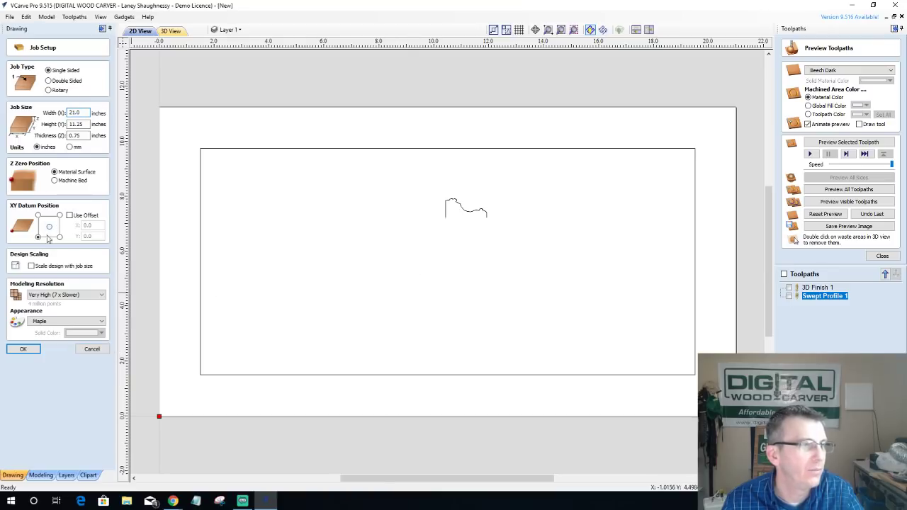
{"action": "left_click", "coordinate": [22, 350]}
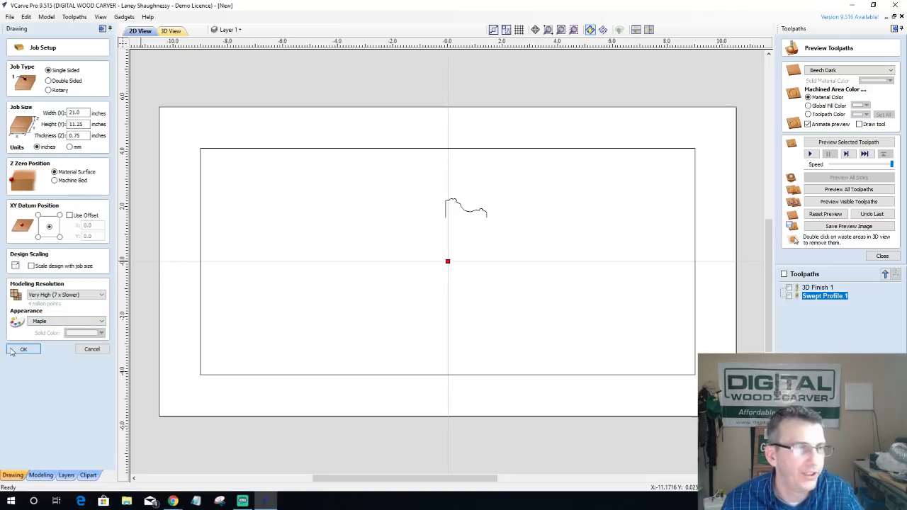
{"action": "left_click", "coordinate": [99, 354]}
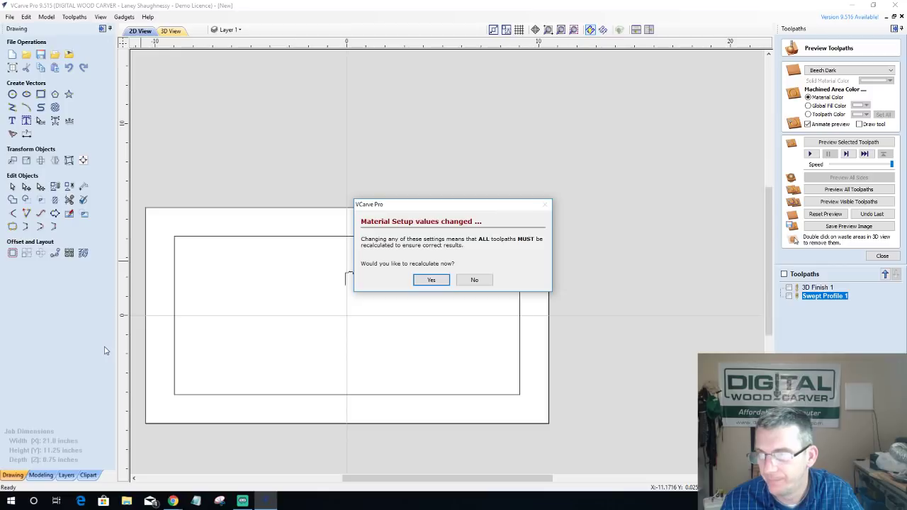
Step: Decline recalculating the toolpaths after the job setup change
{"action": "left_click", "coordinate": [474, 279]}
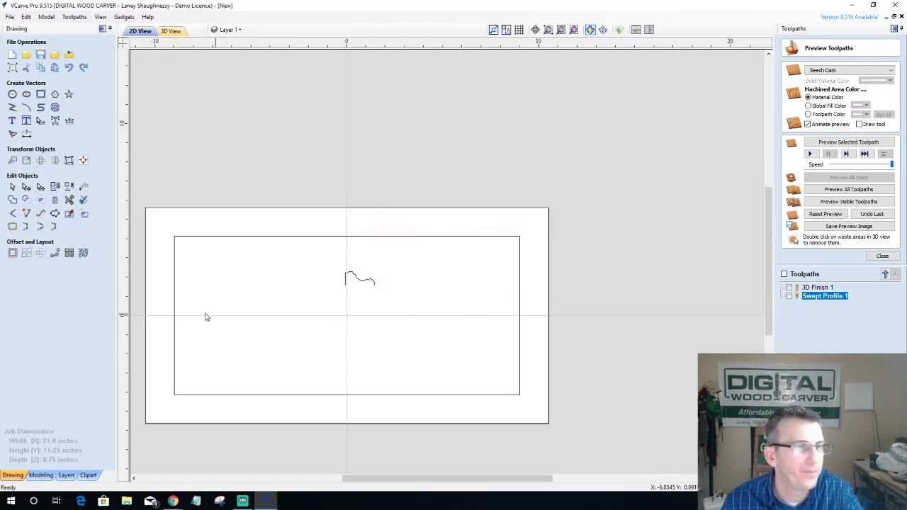
{"action": "scroll", "coordinate": [219, 364], "scroll_direction": "up", "scroll_amount": 3}
{"action": "scroll", "coordinate": [245, 409], "scroll_direction": "down", "scroll_amount": 1}
{"action": "scroll", "coordinate": [255, 411], "scroll_direction": "up", "scroll_amount": 2}
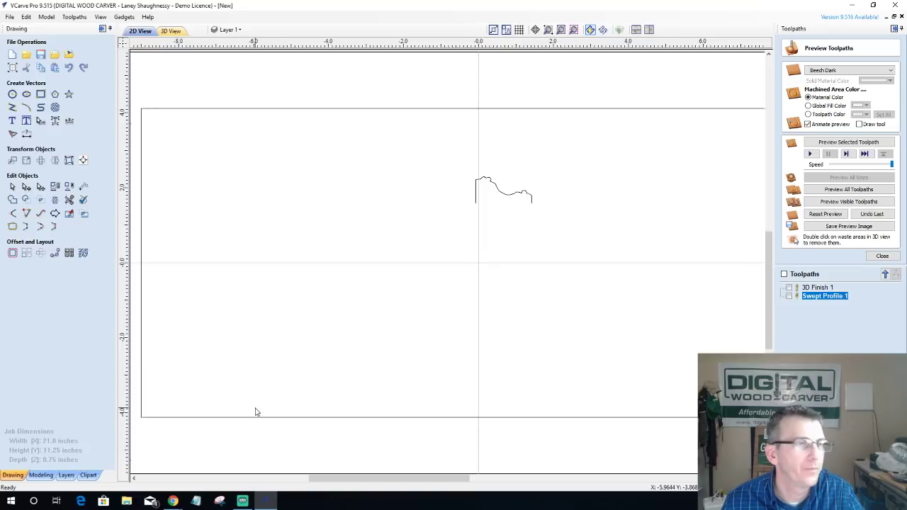
Step: Draw a 0.25-inch diameter circle left of the inner rectangle, near X -9.9389, Y 2.8107
{"action": "left_click", "coordinate": [12, 94]}
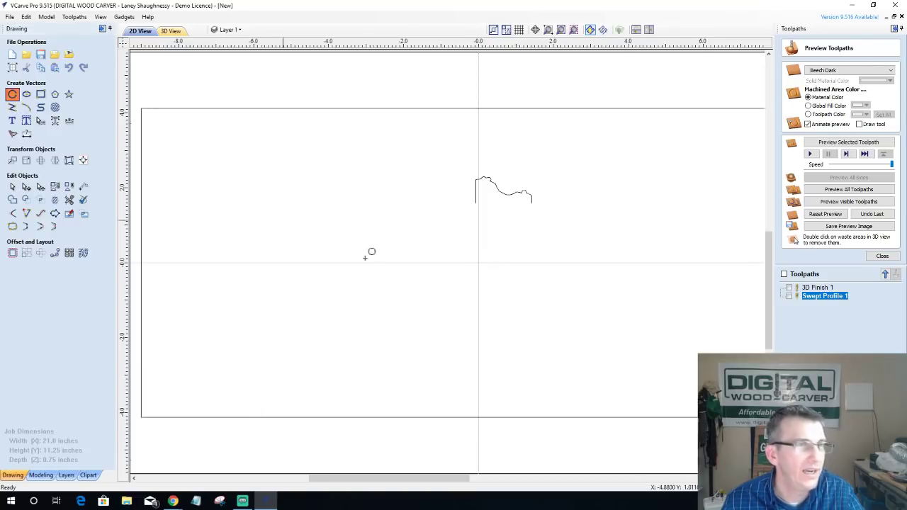
{"action": "scroll", "coordinate": [369, 255], "scroll_direction": "down", "scroll_amount": 4}
{"action": "scroll", "coordinate": [319, 191], "scroll_direction": "up", "scroll_amount": 2}
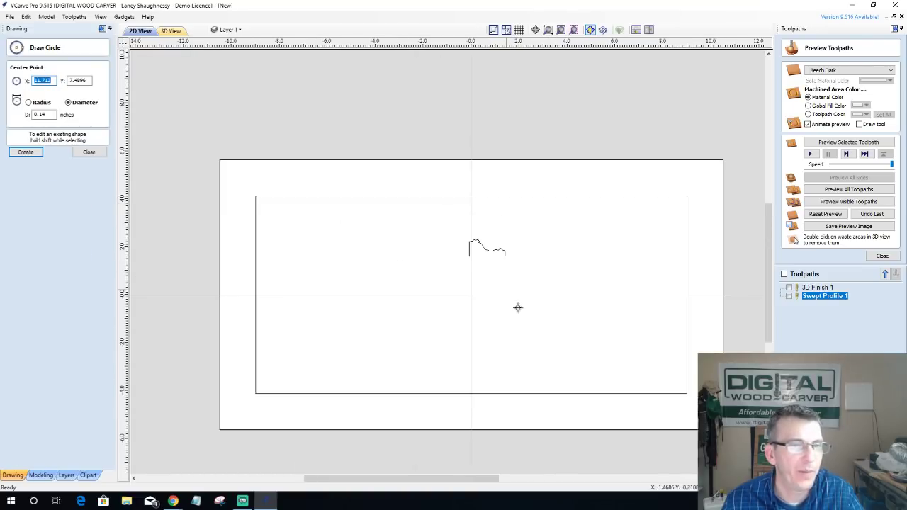
{"action": "left_click", "coordinate": [235, 230]}
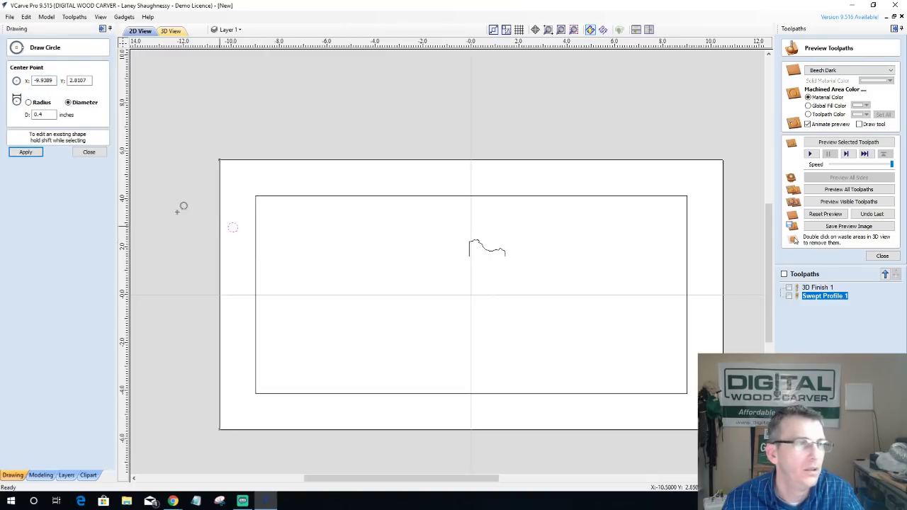
{"action": "double_click", "coordinate": [37, 114]}
{"action": "type", "text": ".25"}
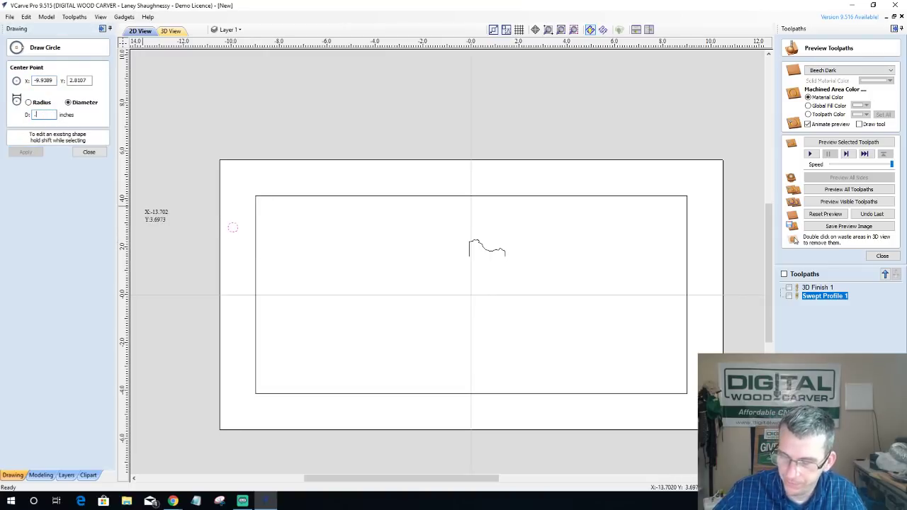
{"action": "left_click", "coordinate": [25, 152]}
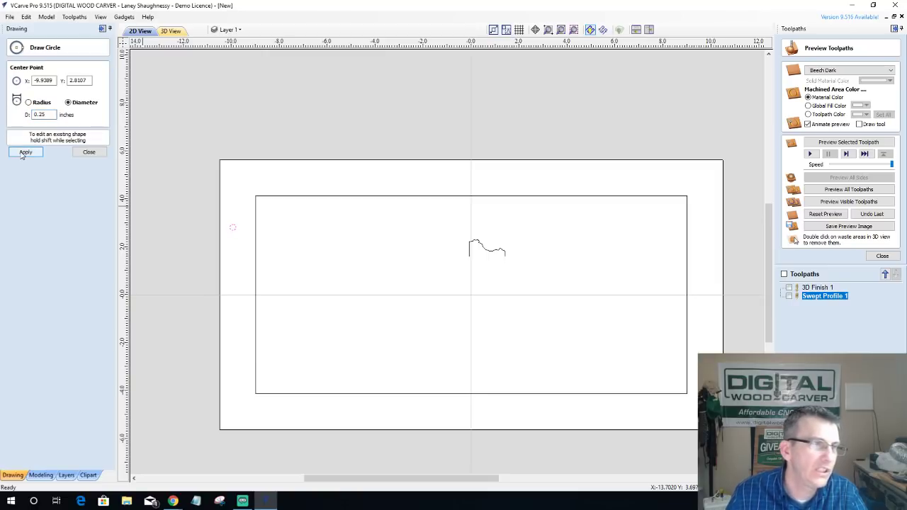
{"action": "left_click", "coordinate": [90, 153]}
Step: Select the small circle and bring up Move Selection to position it exactly
{"action": "scroll", "coordinate": [237, 239], "scroll_direction": "up", "scroll_amount": 4}
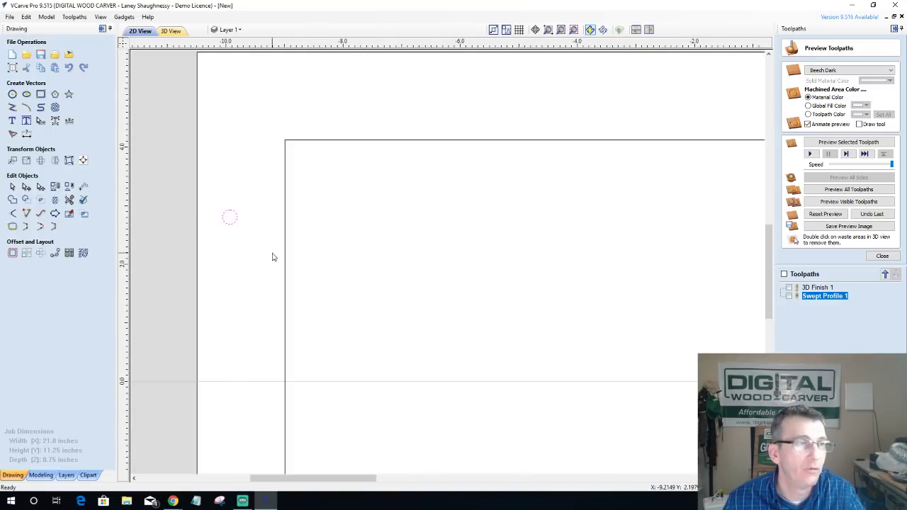
{"action": "scroll", "coordinate": [272, 255], "scroll_direction": "down", "scroll_amount": 4}
{"action": "scroll", "coordinate": [275, 257], "scroll_direction": "up", "scroll_amount": 4}
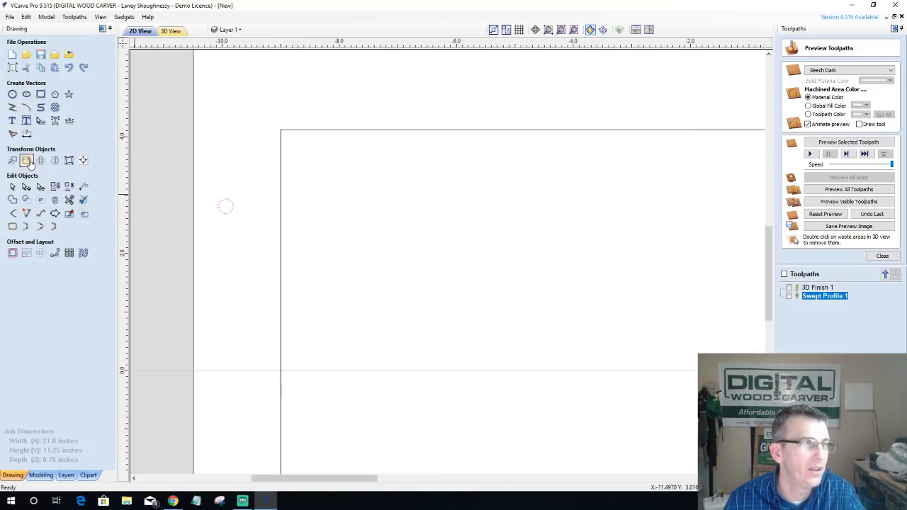
{"action": "left_click", "coordinate": [12, 161]}
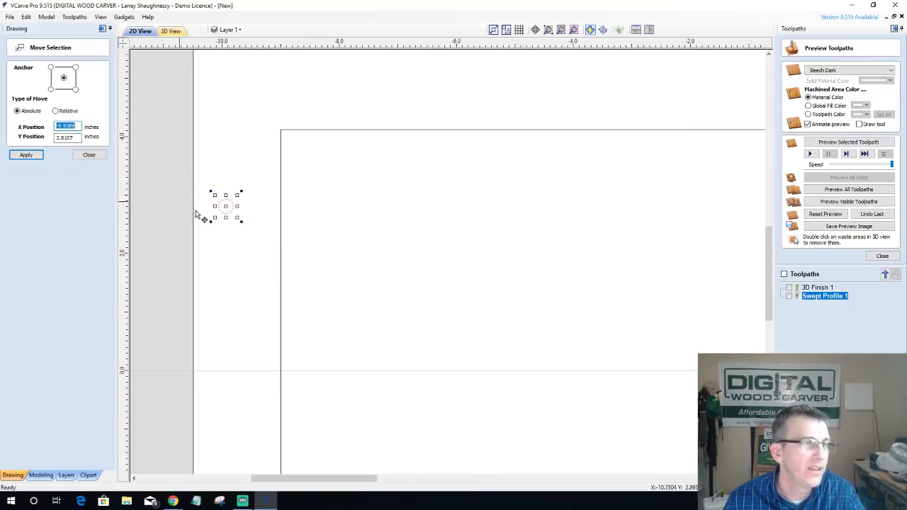
Step: Zoom in around the small circle while reviewing its Move Selection coordinates
{"action": "scroll", "coordinate": [248, 219], "scroll_direction": "up", "scroll_amount": 5}
{"action": "scroll", "coordinate": [254, 214], "scroll_direction": "up", "scroll_amount": 1}
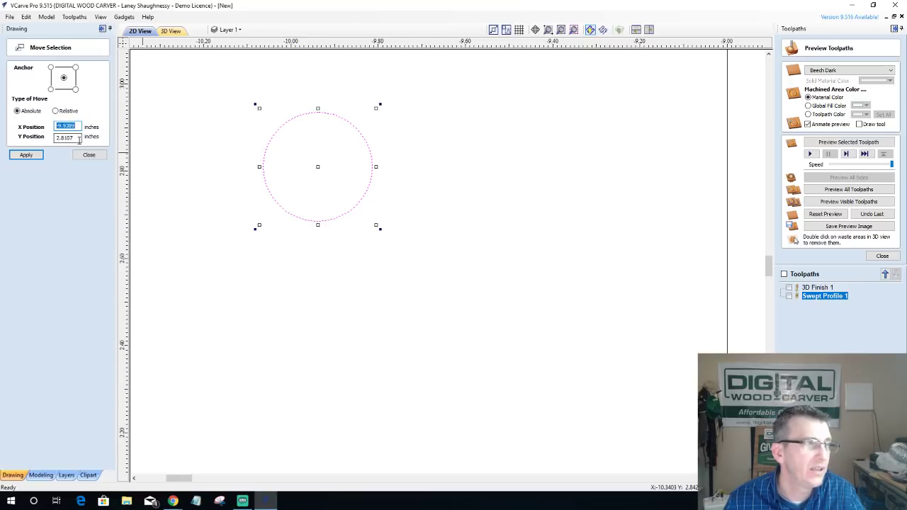
{"action": "key", "text": "Tab"}
{"action": "scroll", "coordinate": [259, 198], "scroll_direction": "down", "scroll_amount": 6}
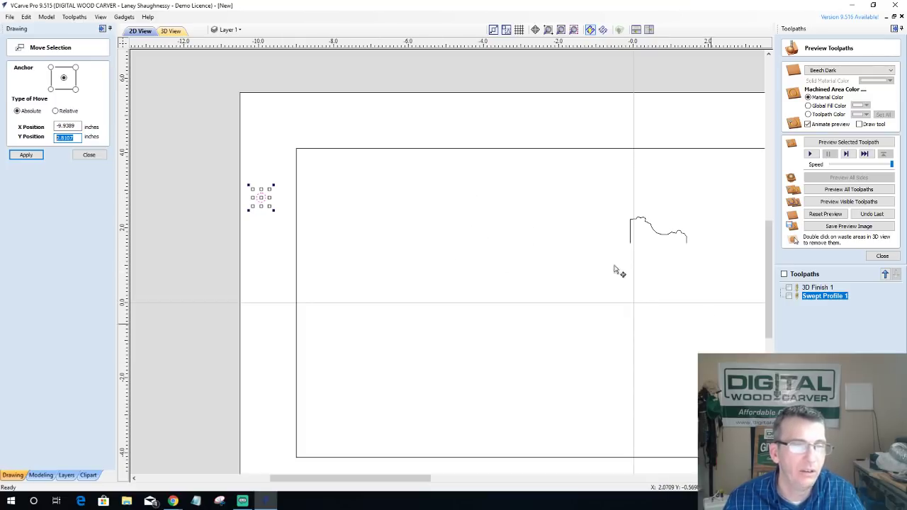
{"action": "scroll", "coordinate": [623, 321], "scroll_direction": "down", "scroll_amount": 2}
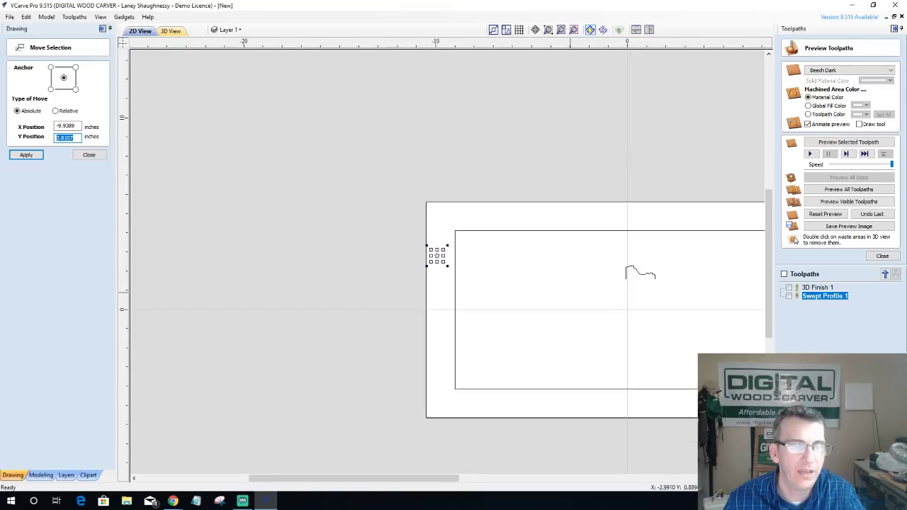
{"action": "scroll", "coordinate": [636, 321], "scroll_direction": "up", "scroll_amount": 4}
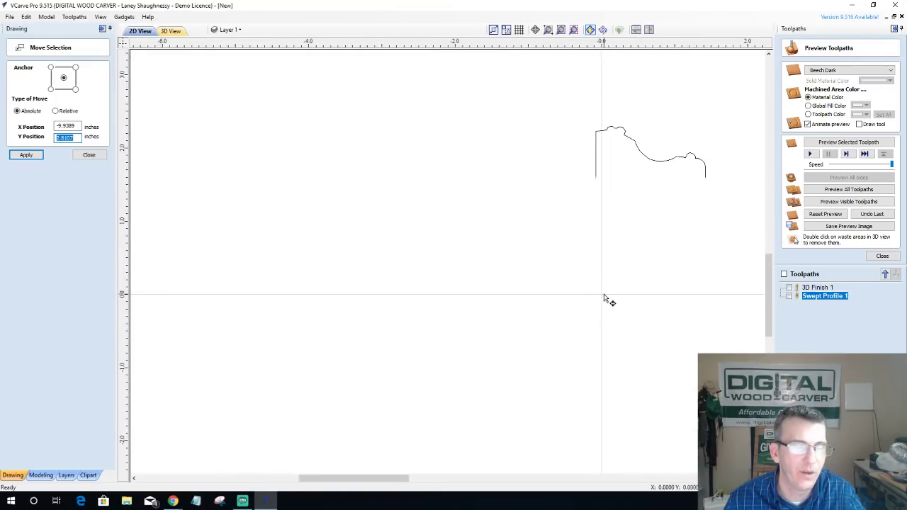
{"action": "scroll", "coordinate": [601, 299], "scroll_direction": "down", "scroll_amount": 3}
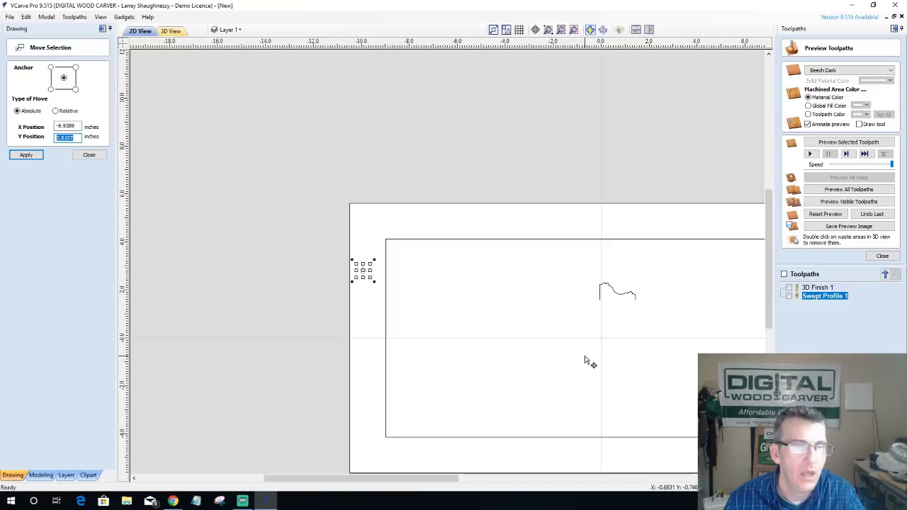
{"action": "scroll", "coordinate": [592, 362], "scroll_direction": "up", "scroll_amount": 1}
{"action": "scroll", "coordinate": [619, 375], "scroll_direction": "down", "scroll_amount": 2}
{"action": "scroll", "coordinate": [616, 395], "scroll_direction": "up", "scroll_amount": 1}
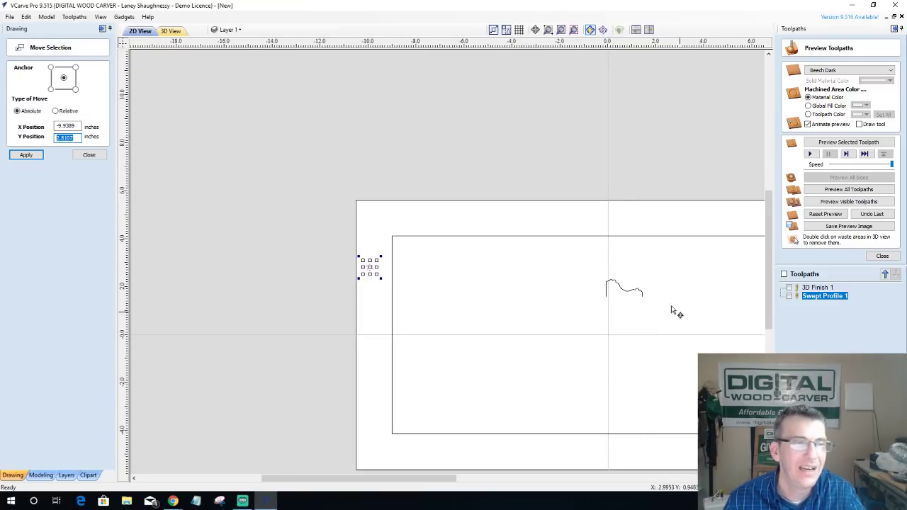
{"action": "scroll", "coordinate": [347, 277], "scroll_direction": "up", "scroll_amount": 3}
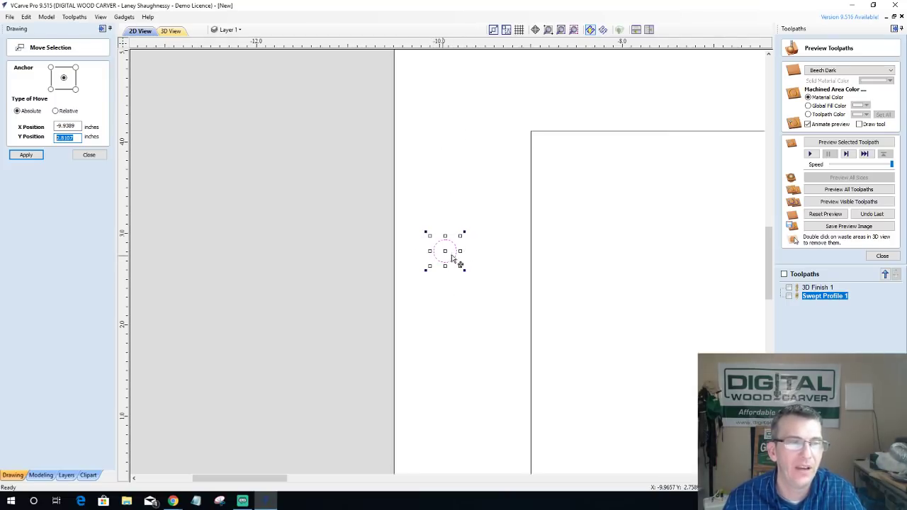
{"action": "scroll", "coordinate": [462, 290], "scroll_direction": "down", "scroll_amount": 4}
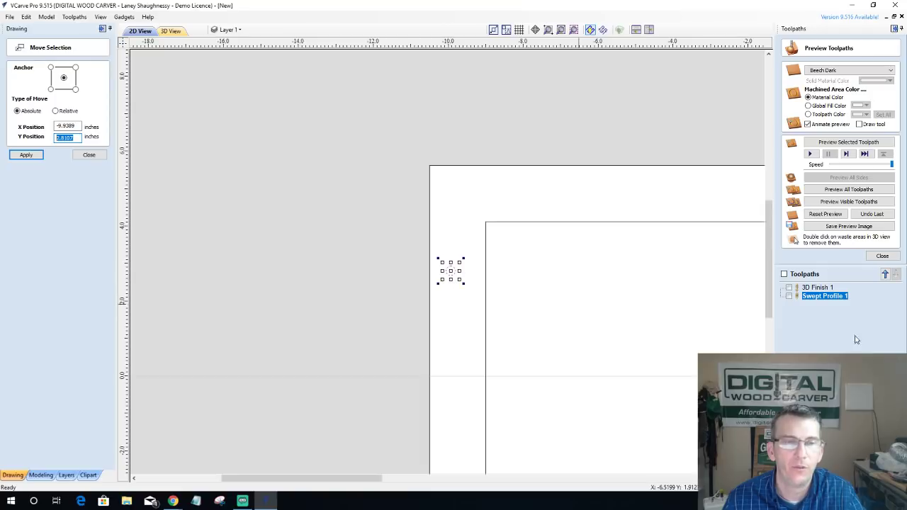
{"action": "scroll", "coordinate": [672, 401], "scroll_direction": "down", "scroll_amount": 1}
{"action": "scroll", "coordinate": [671, 401], "scroll_direction": "up", "scroll_amount": 2}
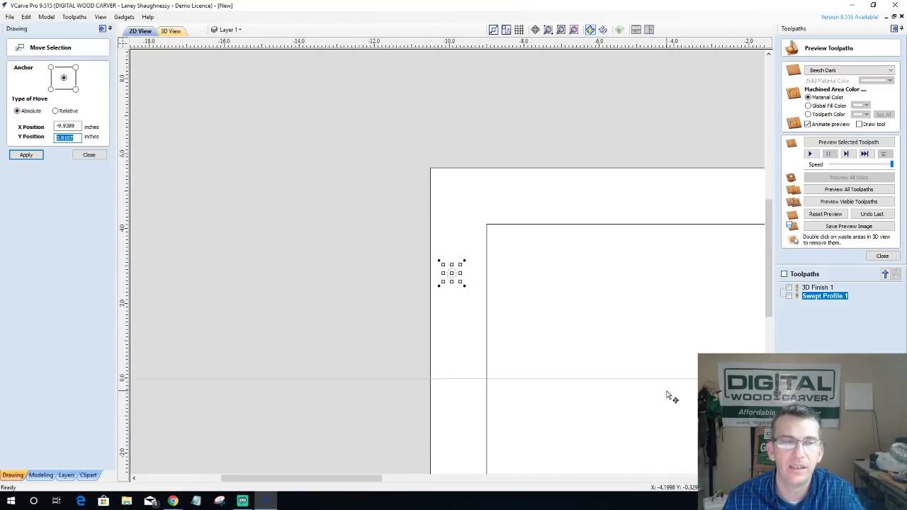
{"action": "scroll", "coordinate": [397, 248], "scroll_direction": "up", "scroll_amount": 5}
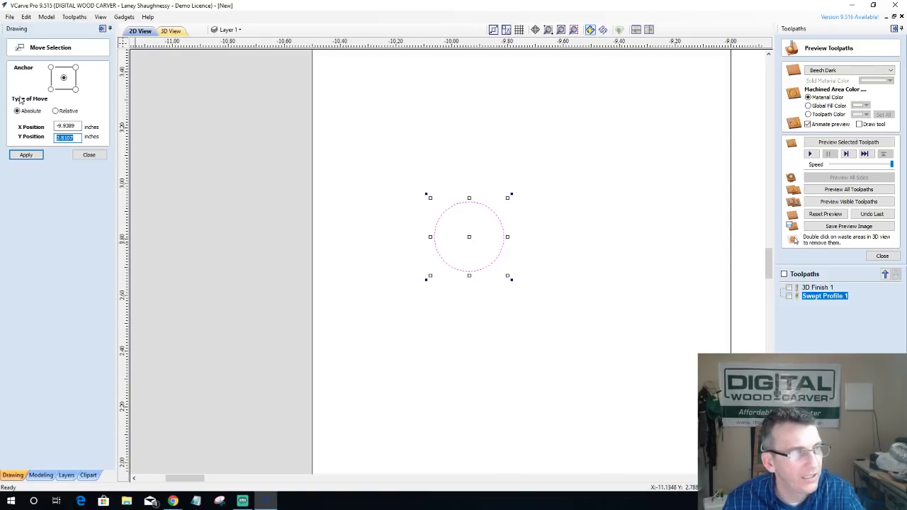
Step: Confirm the circle reads X -9.9389, Y 2.8107, then close Move Selection without moving it
{"action": "left_click_drag", "start_coordinate": [77, 125], "coordinate": [68, 125]}
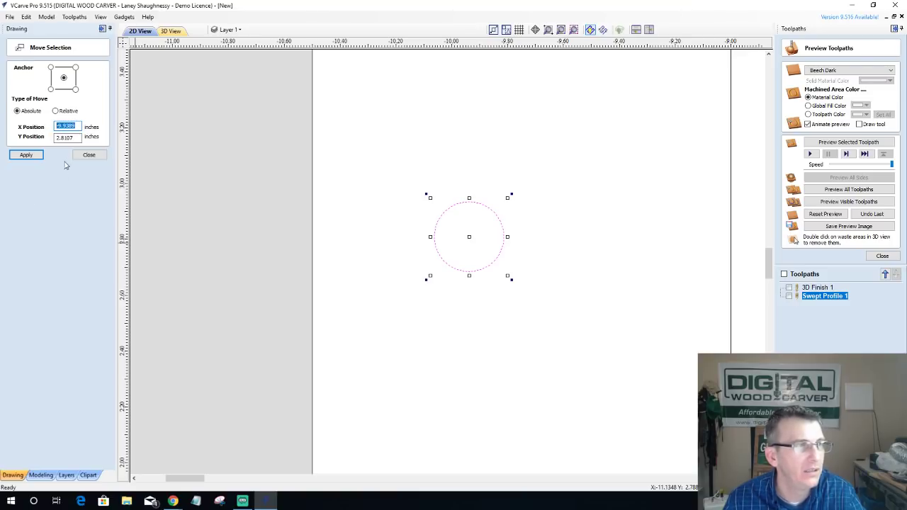
{"action": "left_click_drag", "start_coordinate": [77, 137], "coordinate": [56, 136]}
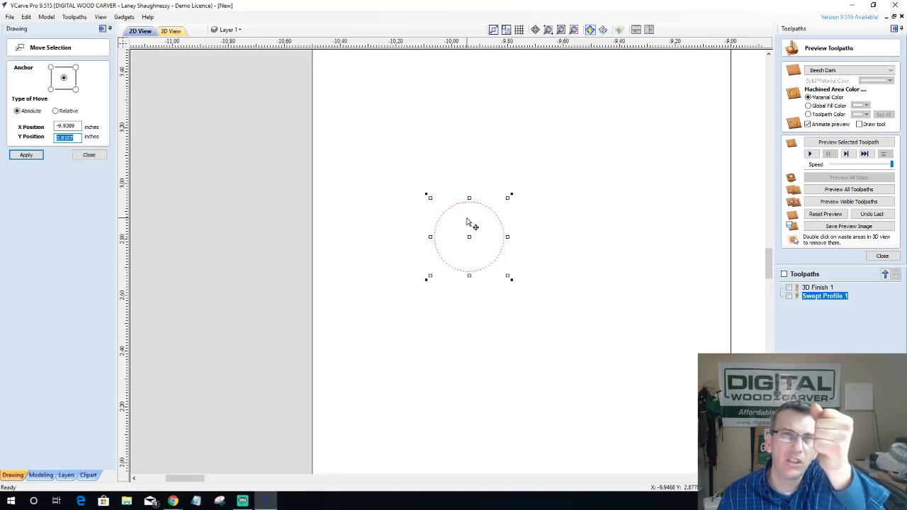
{"action": "double_click", "coordinate": [78, 126]}
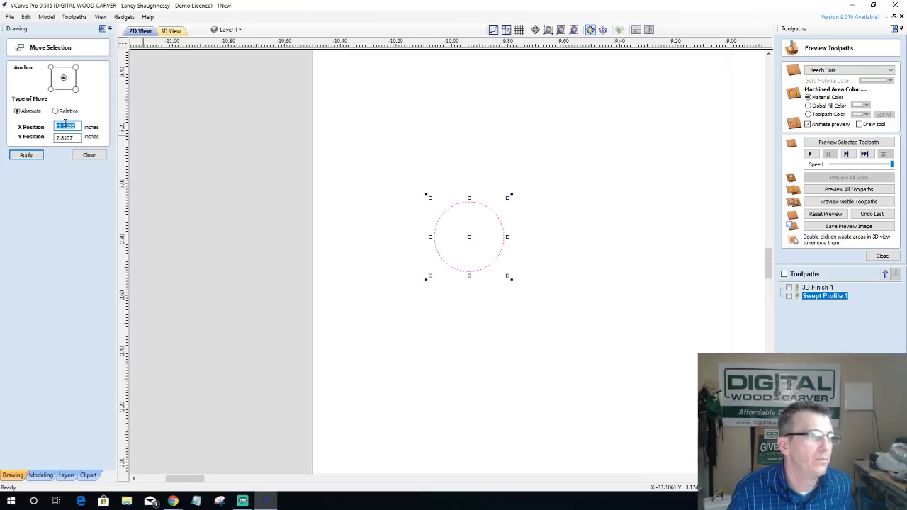
{"action": "left_click", "coordinate": [57, 137]}
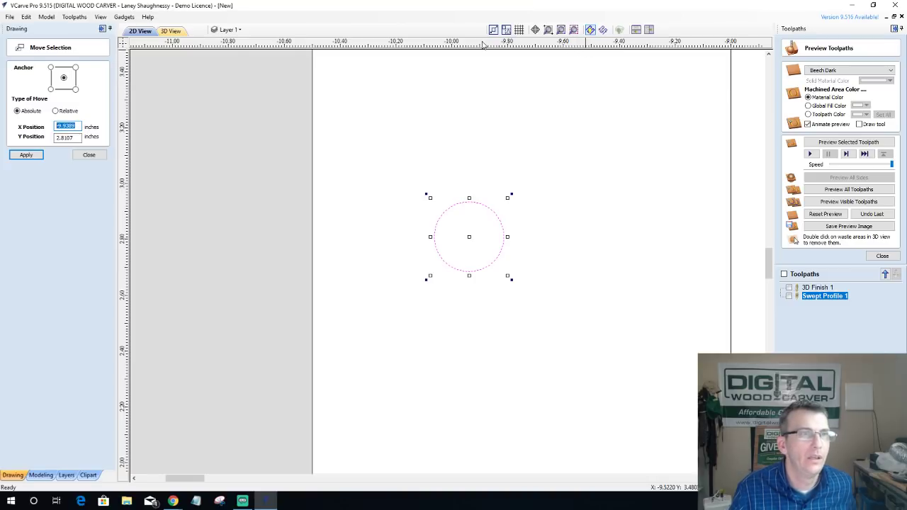
{"action": "left_click", "coordinate": [90, 153]}
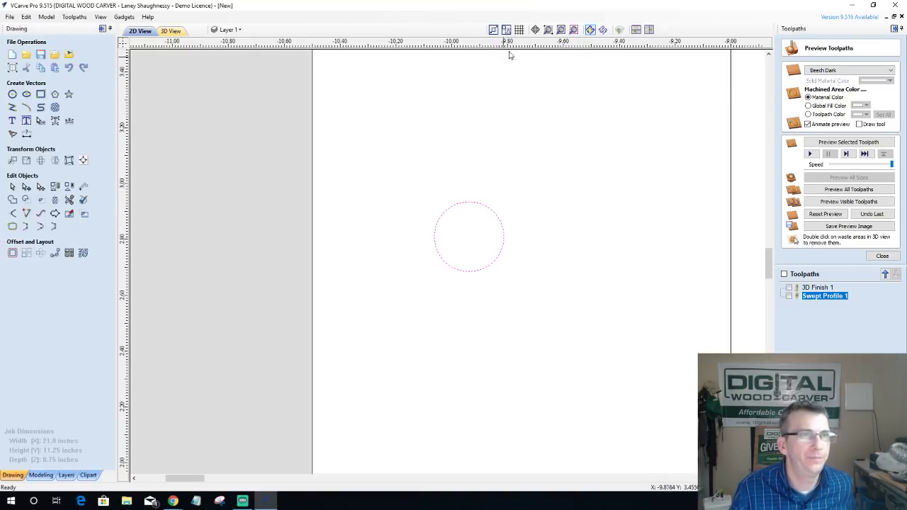
Step: Add a horizontal and a vertical guide near the circle, then recheck its coordinates in Move Selection
{"action": "left_click_drag", "start_coordinate": [475, 44], "coordinate": [474, 76]}
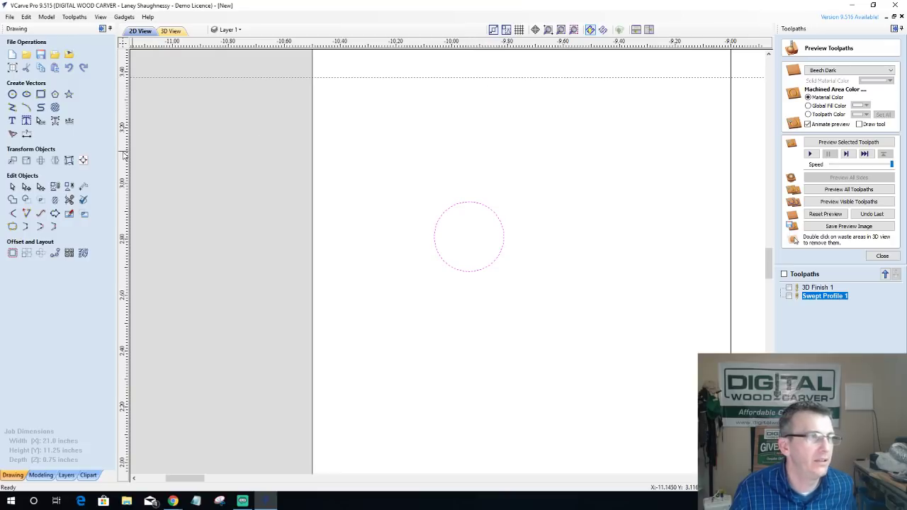
{"action": "left_click_drag", "start_coordinate": [124, 155], "coordinate": [168, 155]}
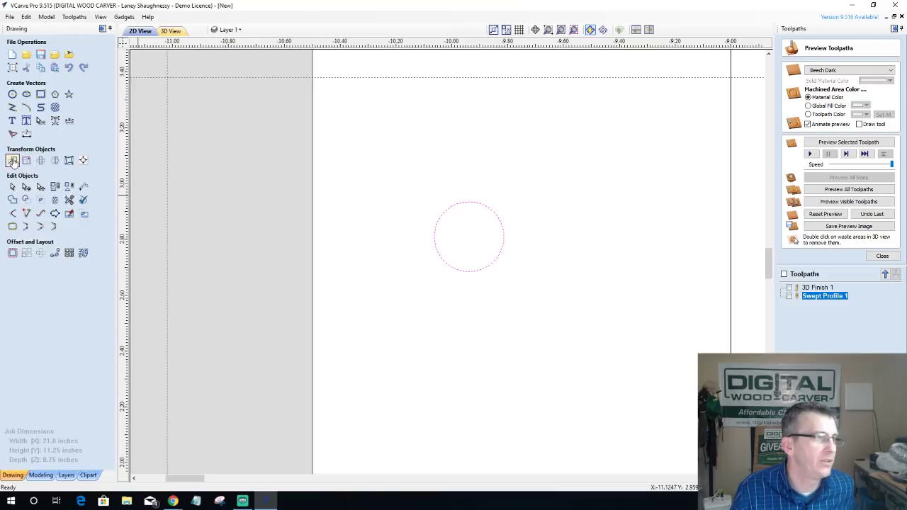
{"action": "left_click", "coordinate": [10, 162]}
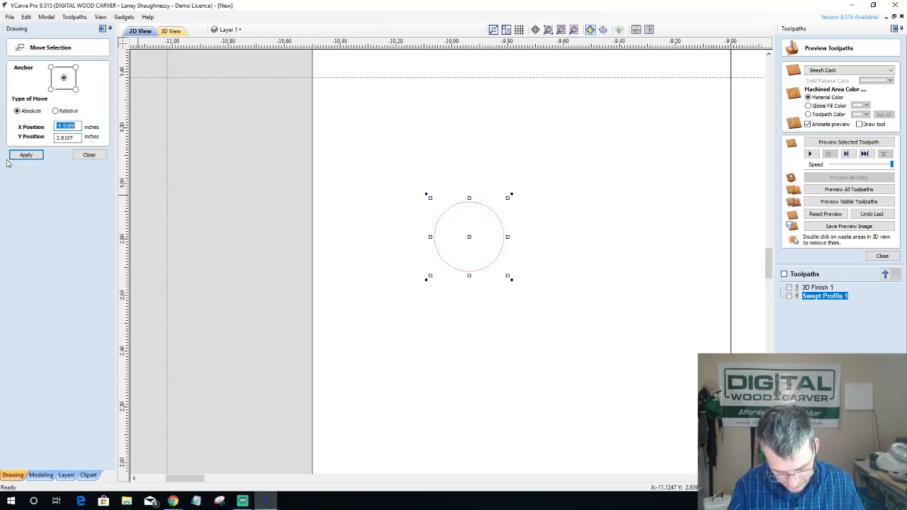
{"action": "left_click", "coordinate": [96, 157]}
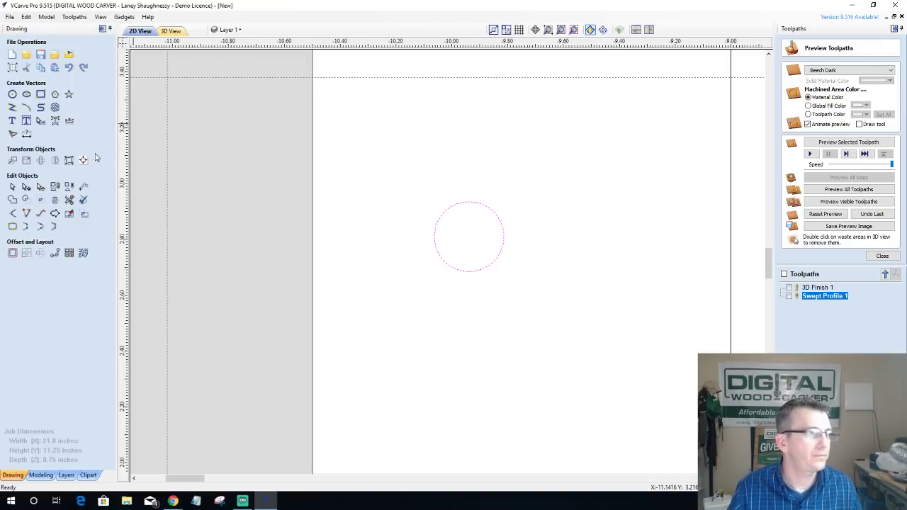
Step: Reposition the vertical guide from -11.02 to -9.9389, through the circle's centre
{"action": "double_click", "coordinate": [168, 136]}
{"action": "double_click", "coordinate": [451, 177]}
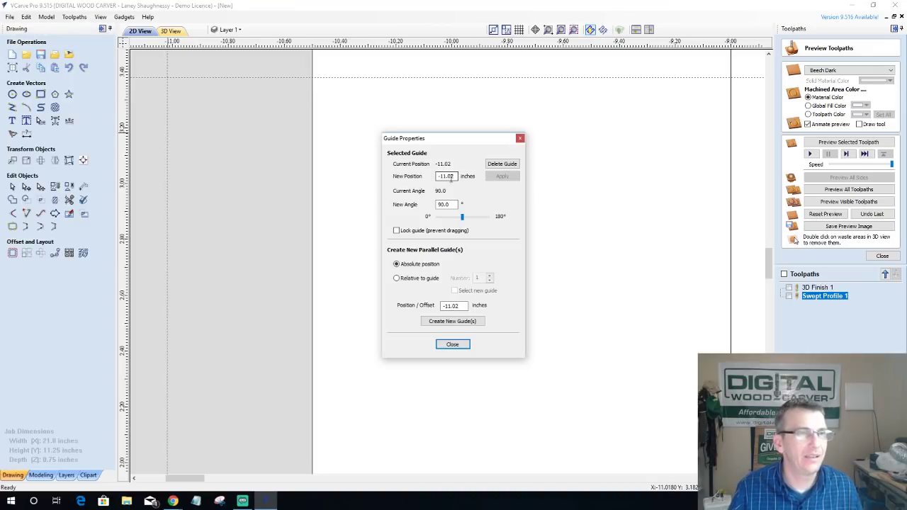
{"action": "double_click", "coordinate": [455, 177]}
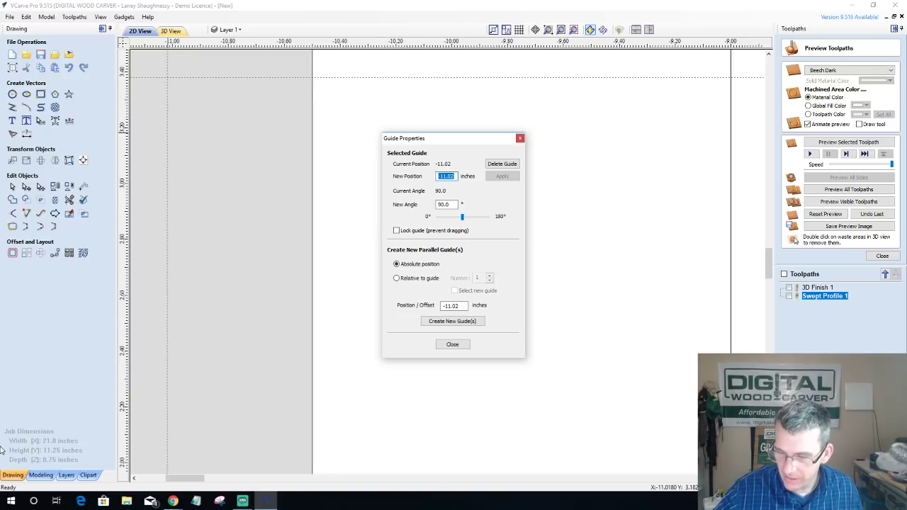
{"action": "type", "text": "-"}
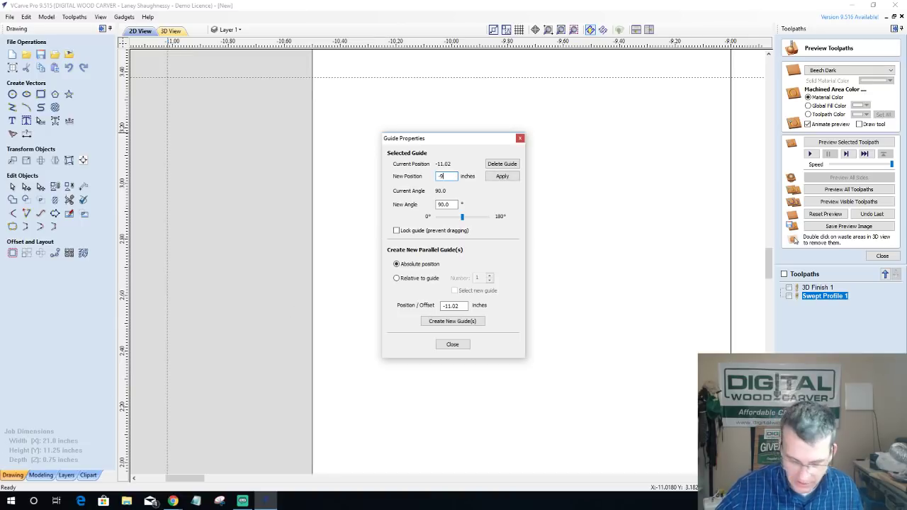
{"action": "type", "text": "9.9385"}
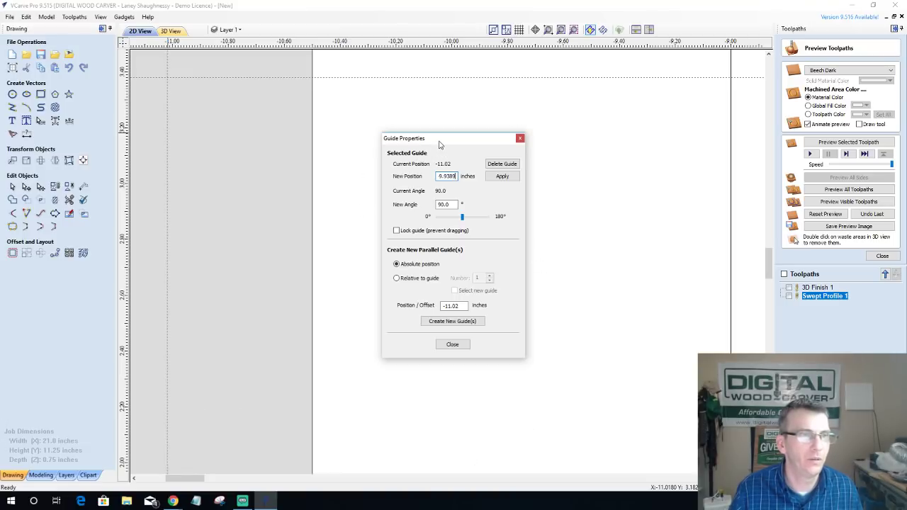
{"action": "left_click_drag", "start_coordinate": [438, 145], "coordinate": [632, 145]}
{"action": "left_click", "coordinate": [694, 178]}
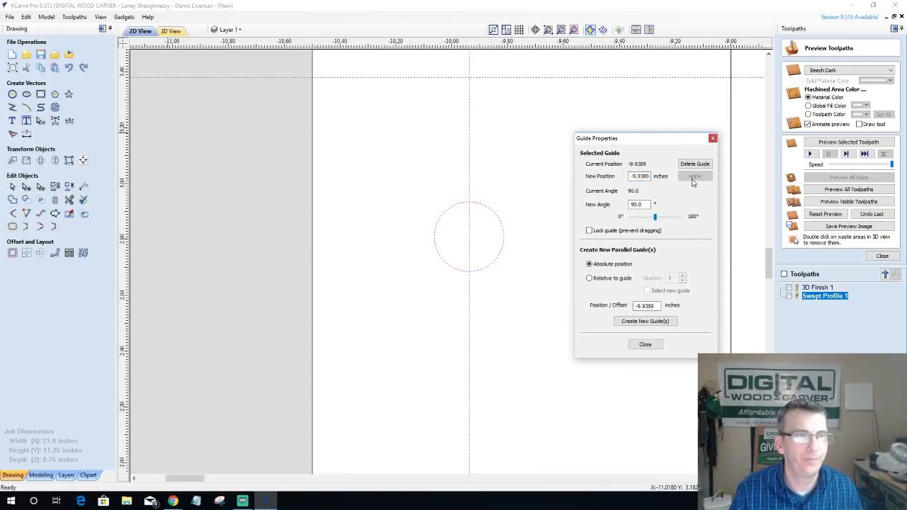
Step: Move the horizontal guide from 3.38 to 2.8107, then zoom out to see the whole job
{"action": "left_click", "coordinate": [644, 344]}
{"action": "double_click", "coordinate": [531, 75]}
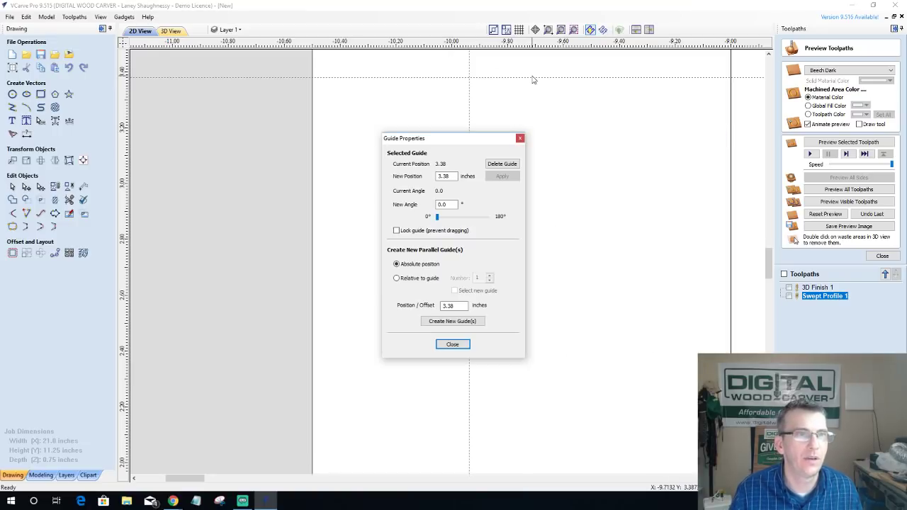
{"action": "left_click_drag", "start_coordinate": [454, 145], "coordinate": [249, 133]}
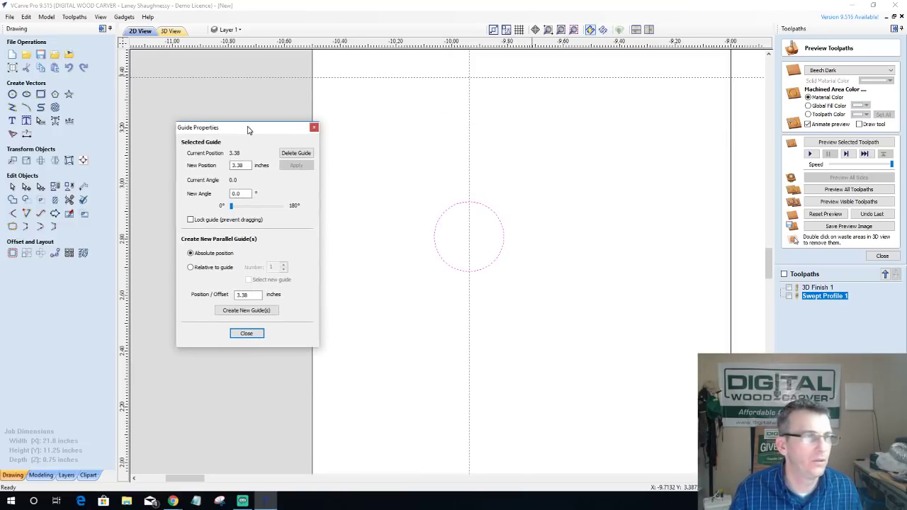
{"action": "left_click", "coordinate": [246, 165]}
{"action": "left_click_drag", "start_coordinate": [246, 165], "coordinate": [211, 168]}
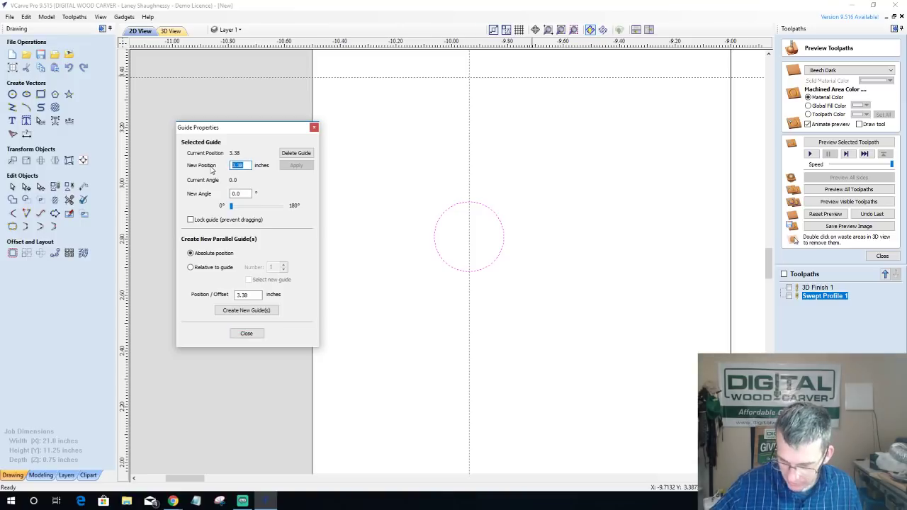
{"action": "type", "text": "2."}
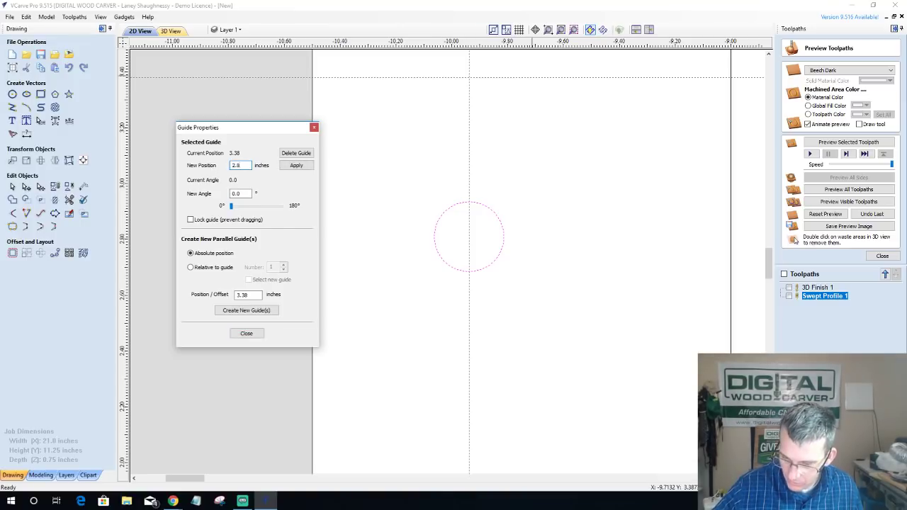
{"action": "left_click", "coordinate": [290, 167]}
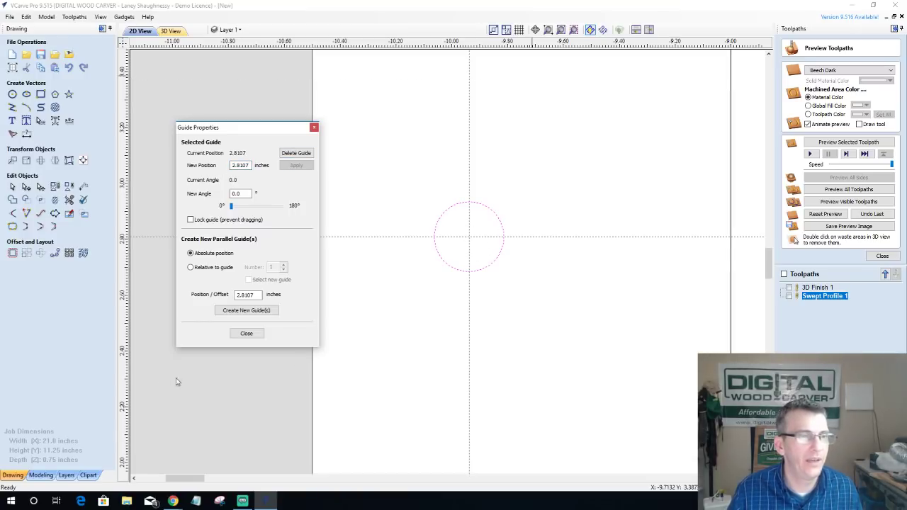
{"action": "left_click", "coordinate": [251, 334]}
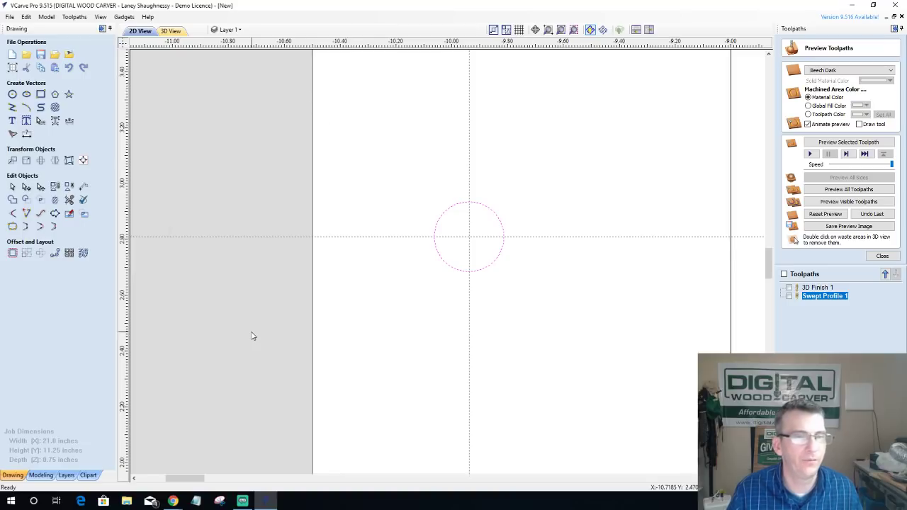
{"action": "scroll", "coordinate": [227, 307], "scroll_direction": "down", "scroll_amount": 10}
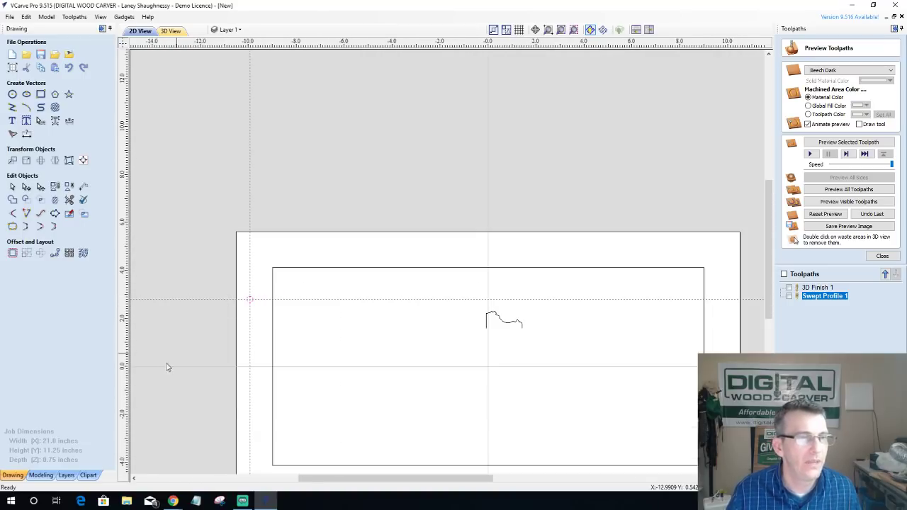
{"action": "scroll", "coordinate": [213, 400], "scroll_direction": "up", "scroll_amount": 3}
{"action": "scroll", "coordinate": [220, 354], "scroll_direction": "down", "scroll_amount": 3}
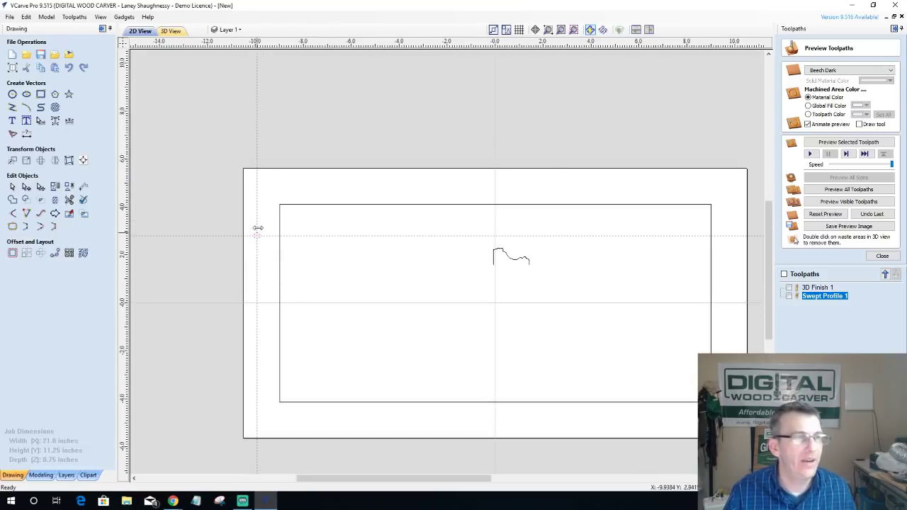
{"action": "scroll", "coordinate": [262, 244], "scroll_direction": "up", "scroll_amount": 2}
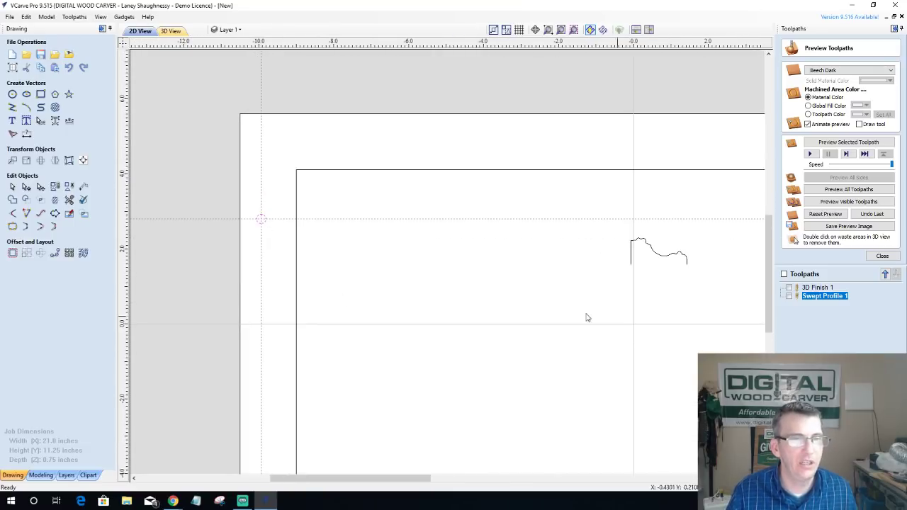
Step: Move the horizontal guide from 2.8107 to position 0
{"action": "double_click", "coordinate": [215, 220]}
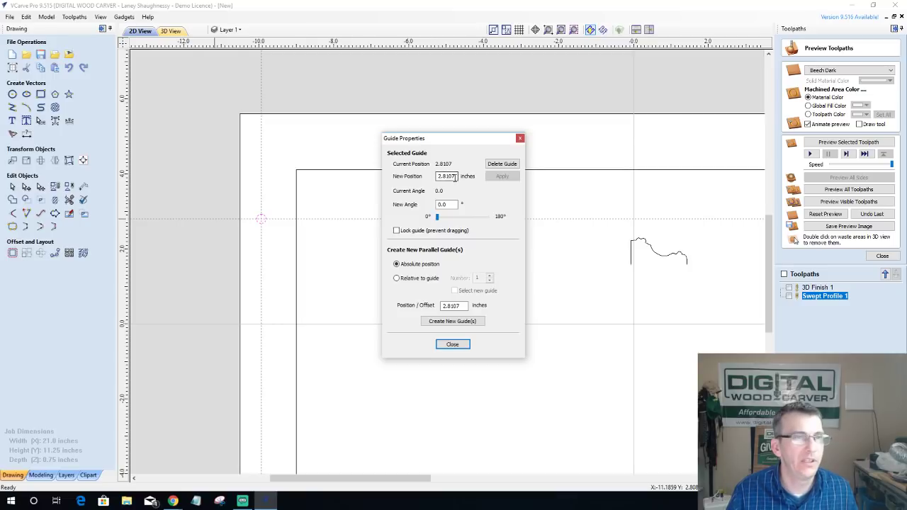
{"action": "left_click_drag", "start_coordinate": [456, 177], "coordinate": [410, 175]}
{"action": "type", "text": "0"}
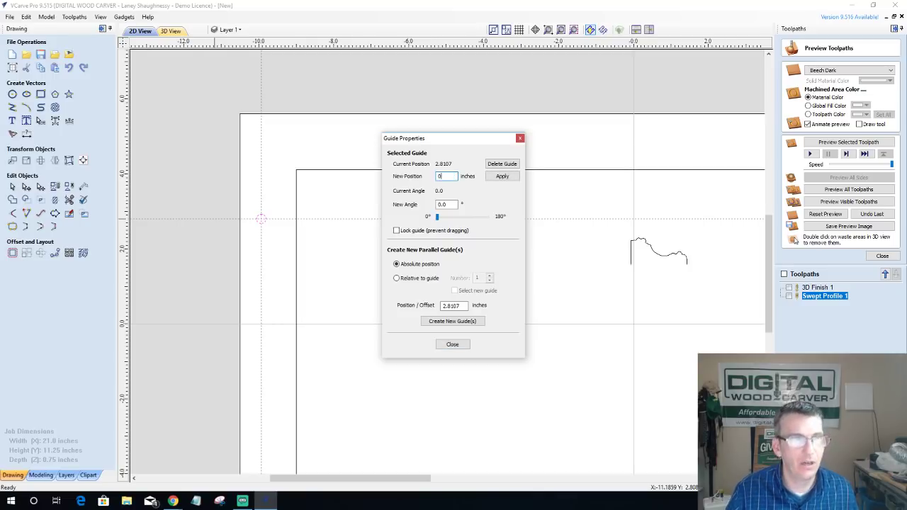
{"action": "left_click", "coordinate": [501, 176]}
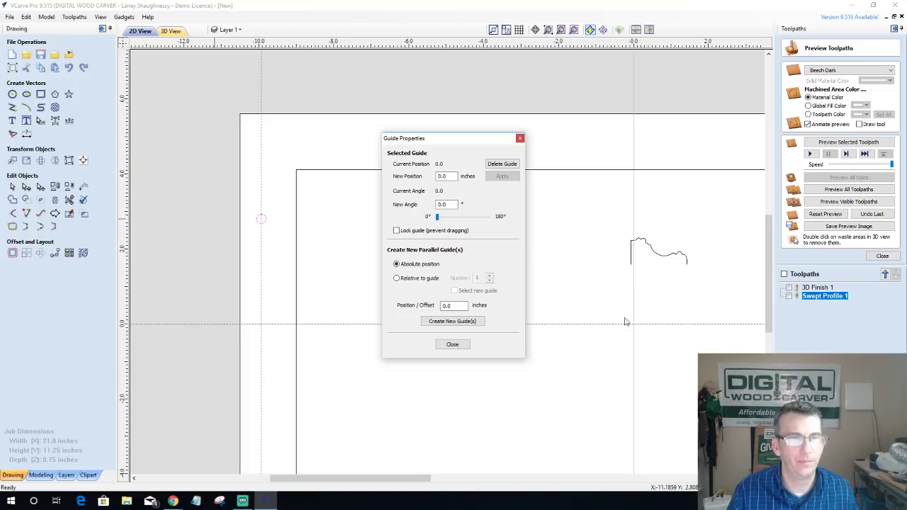
{"action": "left_click", "coordinate": [450, 345]}
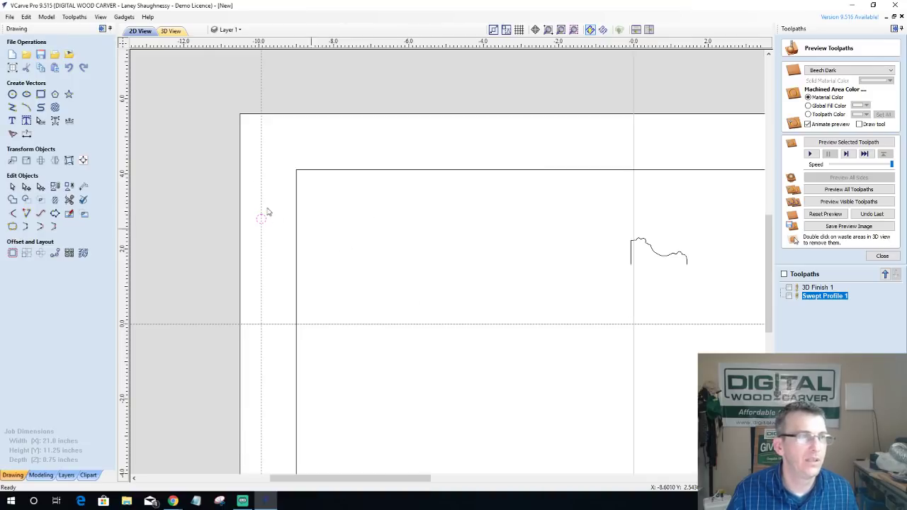
Step: Move the vertical guide to position 0 too, then recheck the circle in Move Selection
{"action": "double_click", "coordinate": [260, 153]}
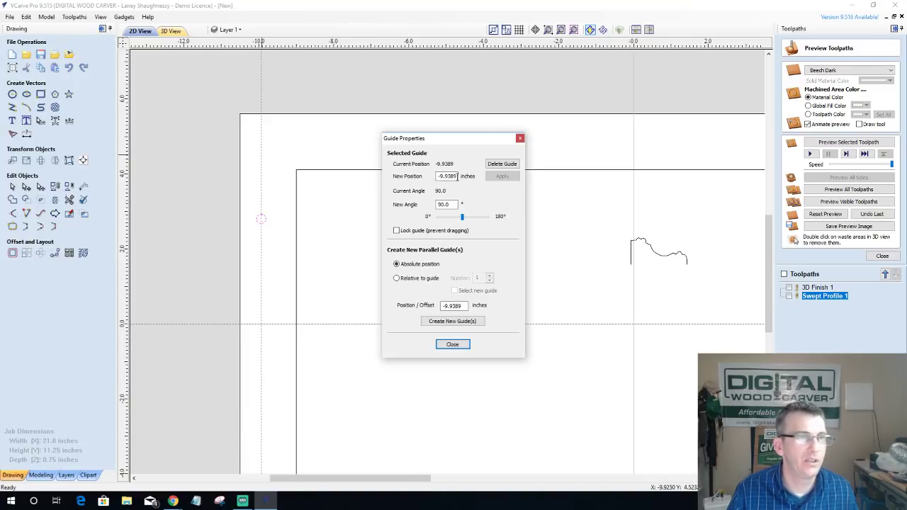
{"action": "left_click_drag", "start_coordinate": [459, 177], "coordinate": [404, 175]}
{"action": "type", "text": "0"}
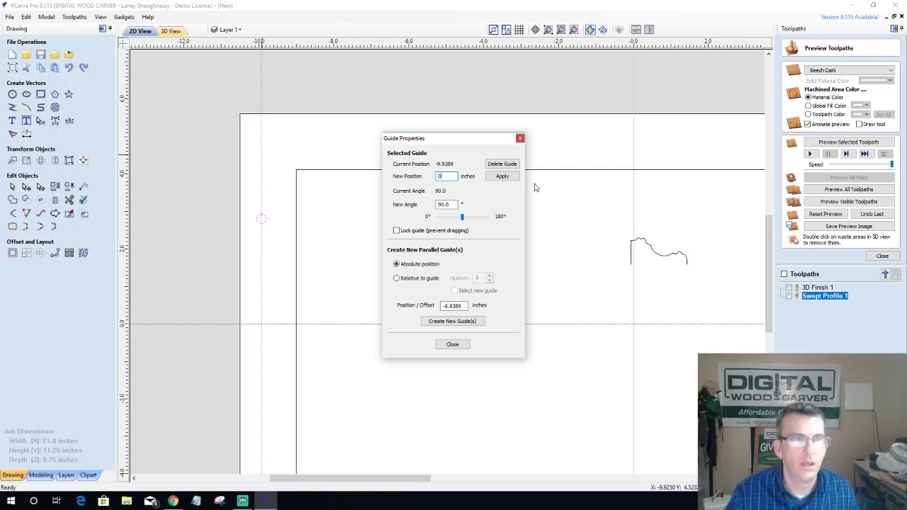
{"action": "left_click", "coordinate": [509, 177]}
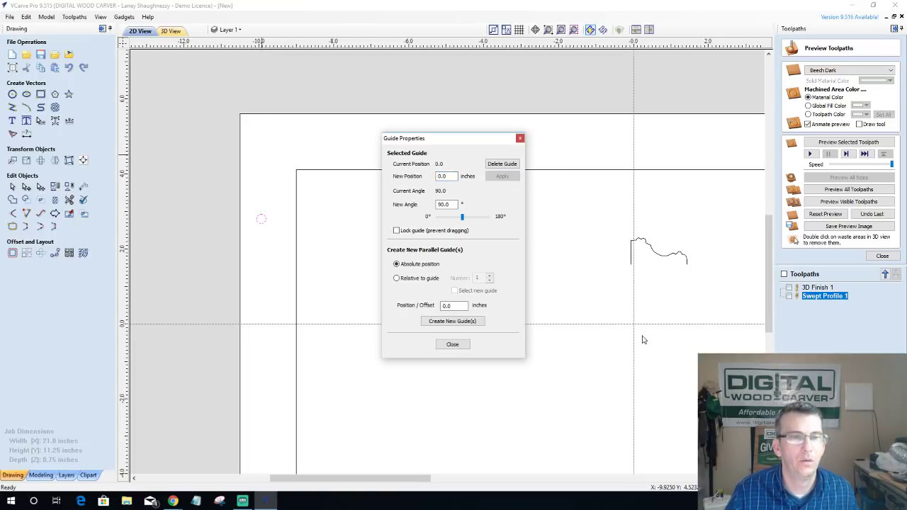
{"action": "left_click", "coordinate": [452, 345]}
{"action": "scroll", "coordinate": [637, 347], "scroll_direction": "up", "scroll_amount": 5}
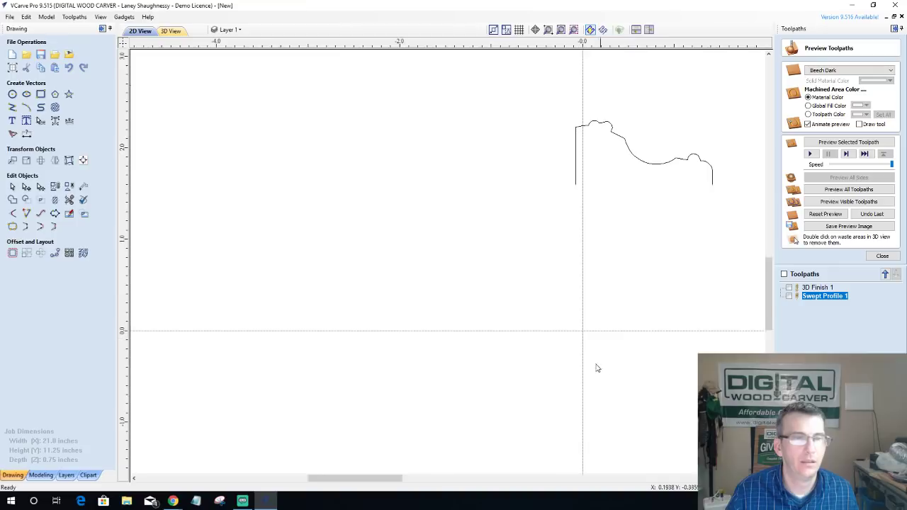
{"action": "scroll", "coordinate": [647, 307], "scroll_direction": "down", "scroll_amount": 8}
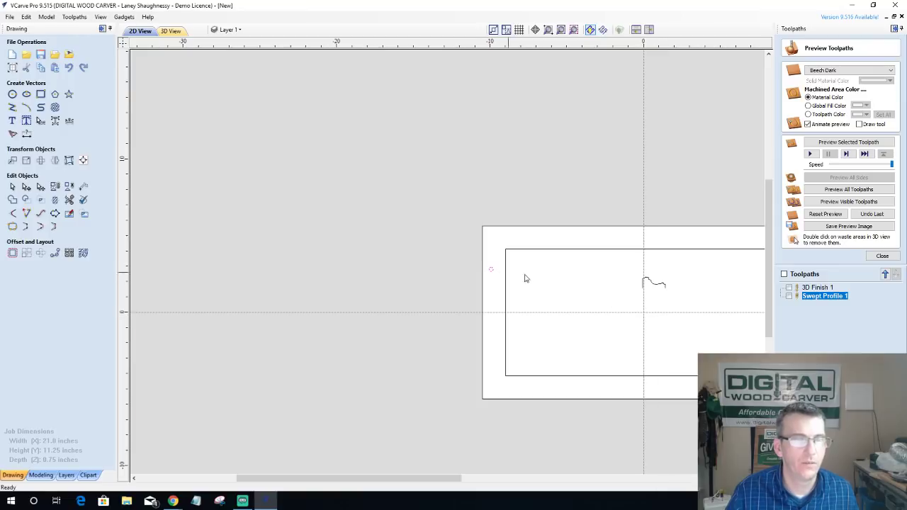
{"action": "scroll", "coordinate": [490, 276], "scroll_direction": "up", "scroll_amount": 5}
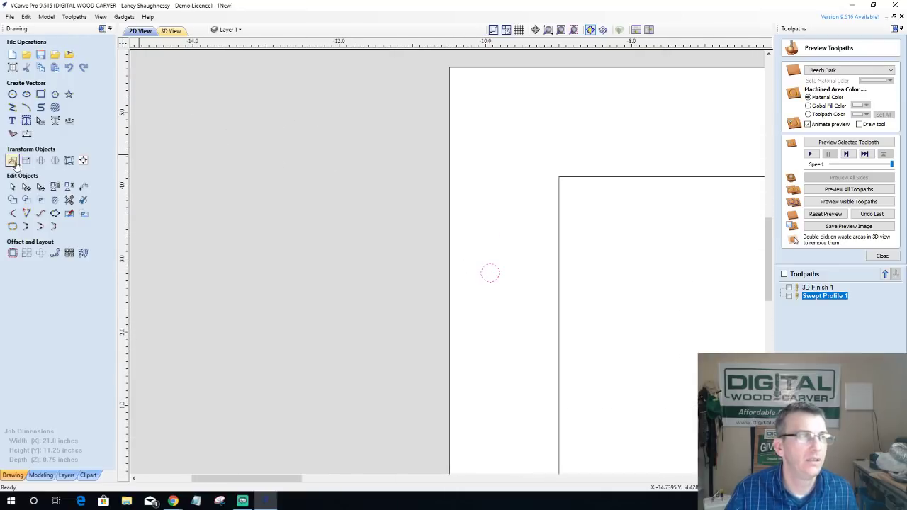
{"action": "left_click", "coordinate": [12, 160]}
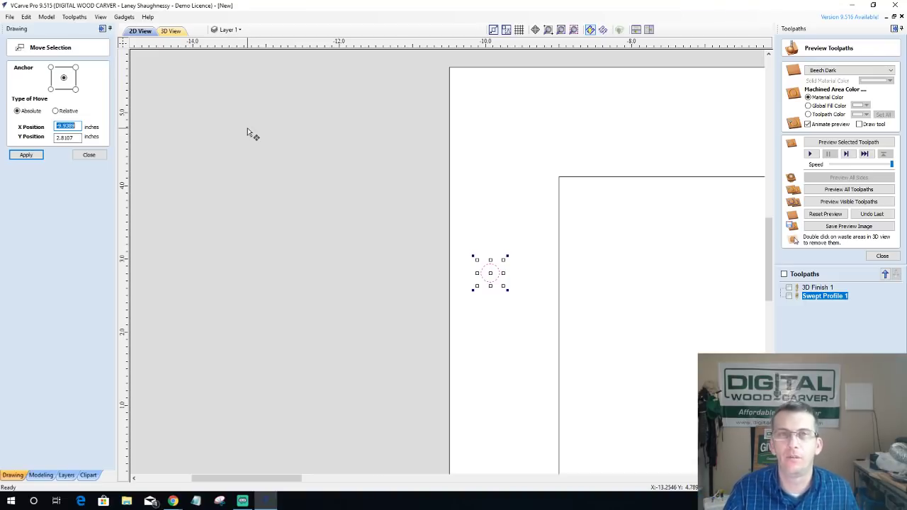
{"action": "left_click", "coordinate": [88, 155]}
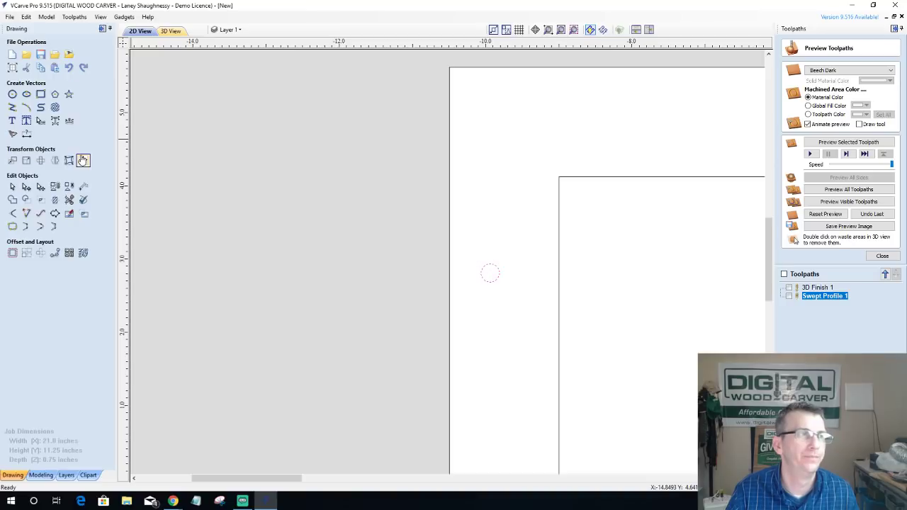
Step: Box-select every vector in the drawing and delete them
{"action": "scroll", "coordinate": [531, 212], "scroll_direction": "down", "scroll_amount": 3}
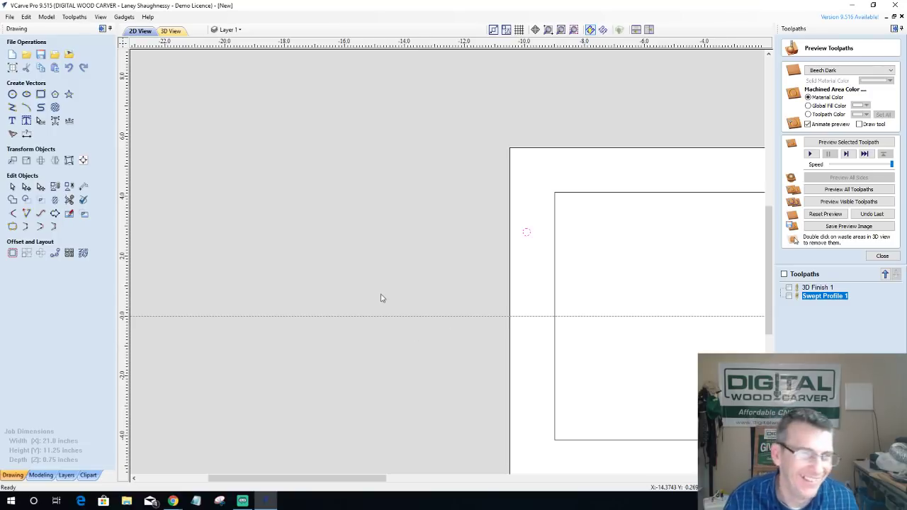
{"action": "scroll", "coordinate": [223, 201], "scroll_direction": "down", "scroll_amount": 4}
{"action": "scroll", "coordinate": [227, 209], "scroll_direction": "up", "scroll_amount": 1}
{"action": "mouse_move", "coordinate": [228, 211]}
{"action": "left_mouse_down"}
{"action": "mouse_move", "coordinate": [534, 259]}
{"action": "mouse_move", "coordinate": [597, 363]}
{"action": "left_mouse_up"}
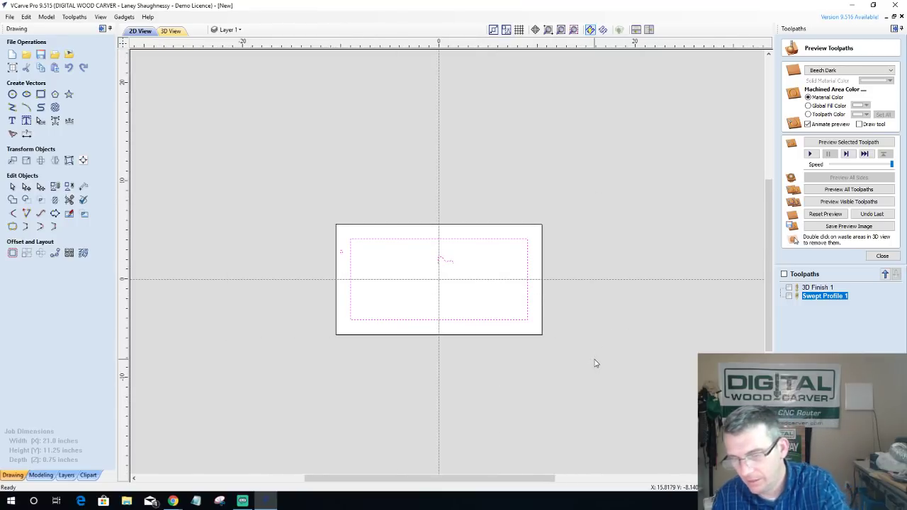
{"action": "key", "text": "Delete"}
Step: Change the guide line display using the first option under View > Guide Lines
{"action": "scroll", "coordinate": [413, 300], "scroll_direction": "up", "scroll_amount": 2}
{"action": "scroll", "coordinate": [418, 286], "scroll_direction": "up", "scroll_amount": 1}
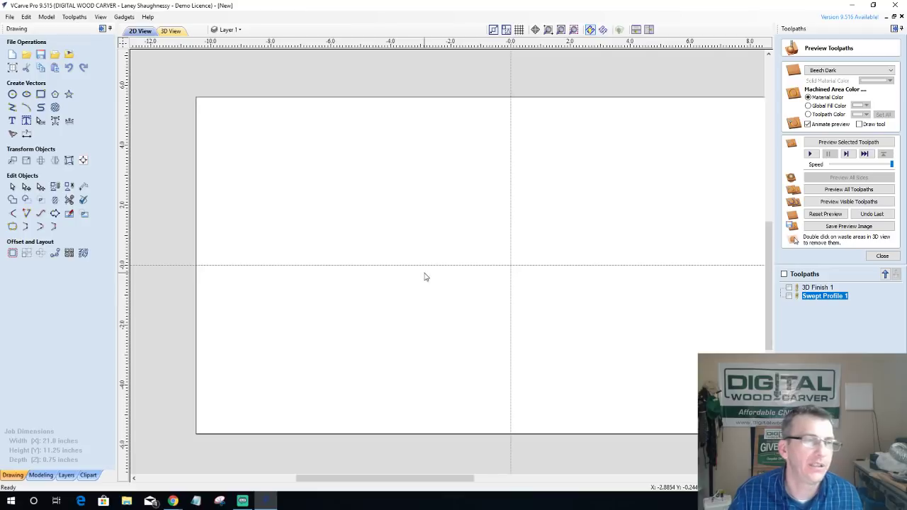
{"action": "left_click", "coordinate": [101, 16]}
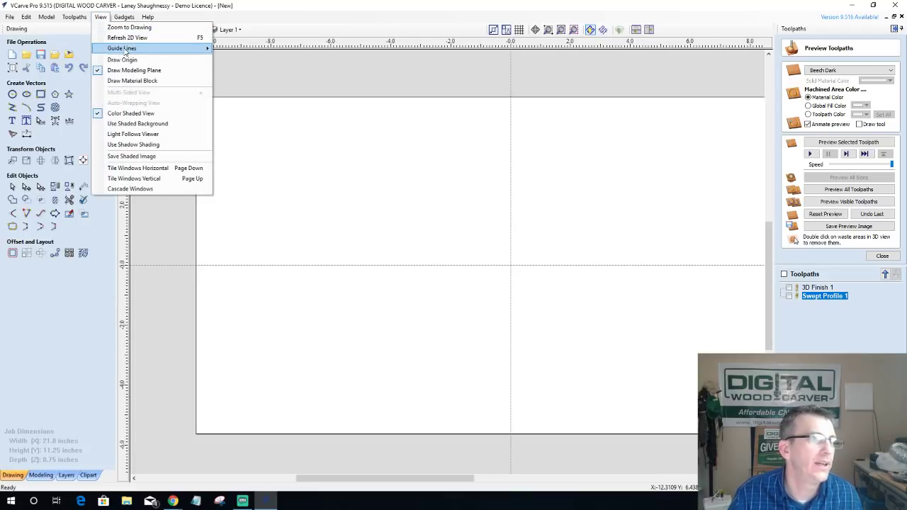
{"action": "mouse_move", "coordinate": [122, 48]}
{"action": "left_click", "coordinate": [220, 47]}
{"action": "scroll", "coordinate": [486, 253], "scroll_direction": "up", "scroll_amount": 2}
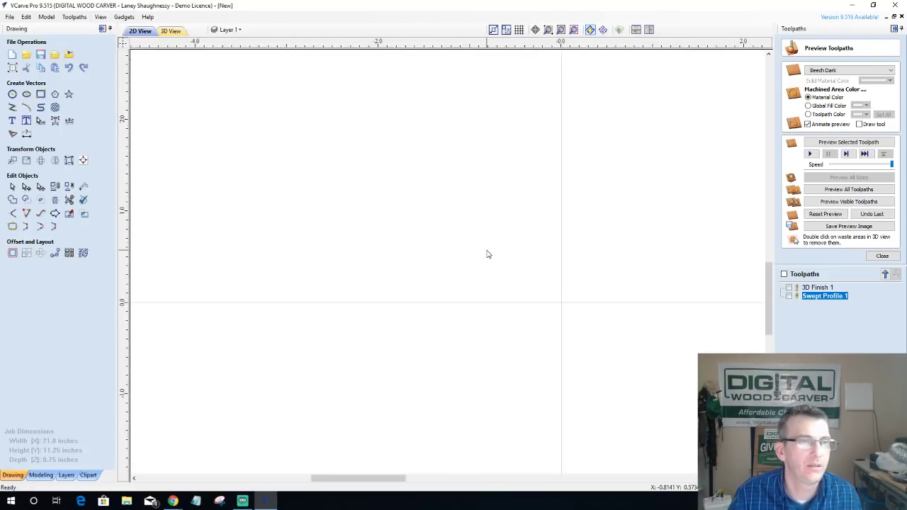
{"action": "scroll", "coordinate": [486, 253], "scroll_direction": "down", "scroll_amount": 4}
{"action": "scroll", "coordinate": [129, 158], "scroll_direction": "up", "scroll_amount": 1}
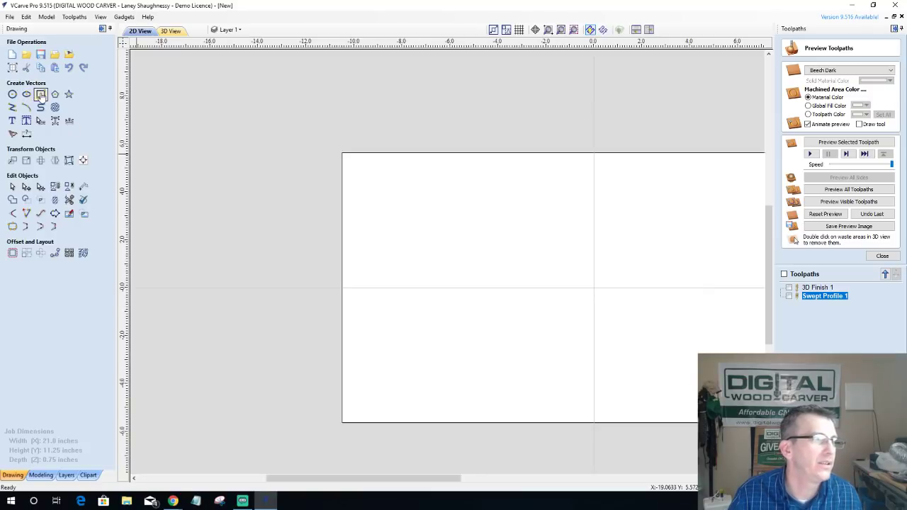
Step: Draw the long base rectangle, a narrower rectangle on top, and the T-piece rectangles above
{"action": "left_click", "coordinate": [41, 93]}
{"action": "mouse_move", "coordinate": [398, 230]}
{"action": "left_mouse_down"}
{"action": "mouse_move", "coordinate": [630, 259]}
{"action": "mouse_move", "coordinate": [714, 326]}
{"action": "mouse_move", "coordinate": [706, 269]}
{"action": "mouse_move", "coordinate": [718, 242]}
{"action": "left_mouse_up"}
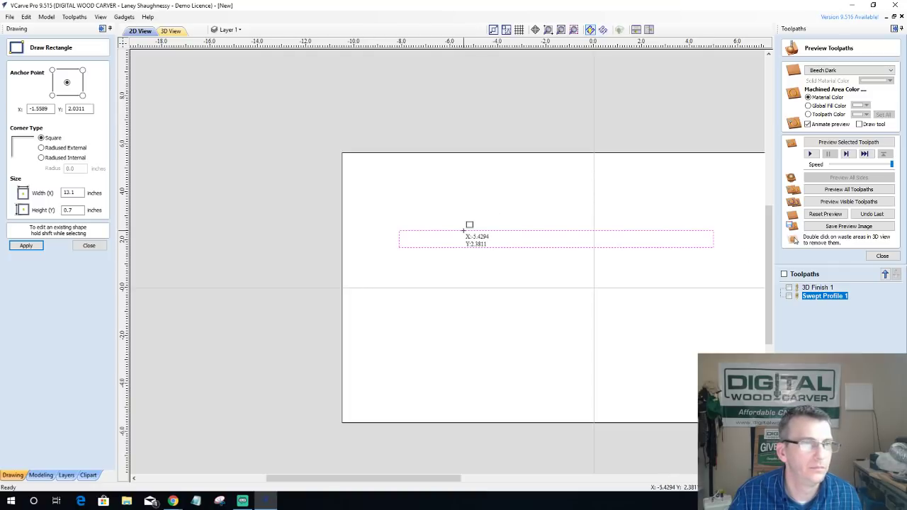
{"action": "left_click_drag", "start_coordinate": [464, 231], "coordinate": [668, 212]}
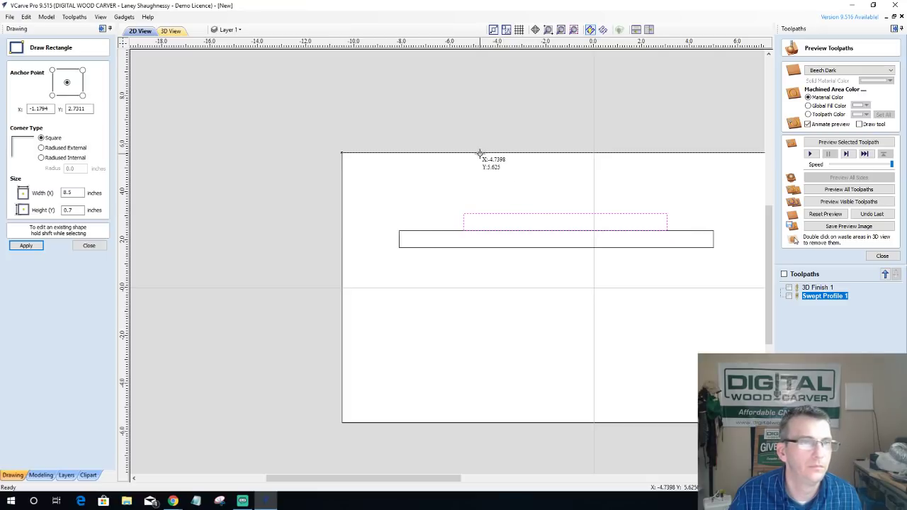
{"action": "left_click_drag", "start_coordinate": [479, 153], "coordinate": [515, 213]}
{"action": "left_click", "coordinate": [105, 246]}
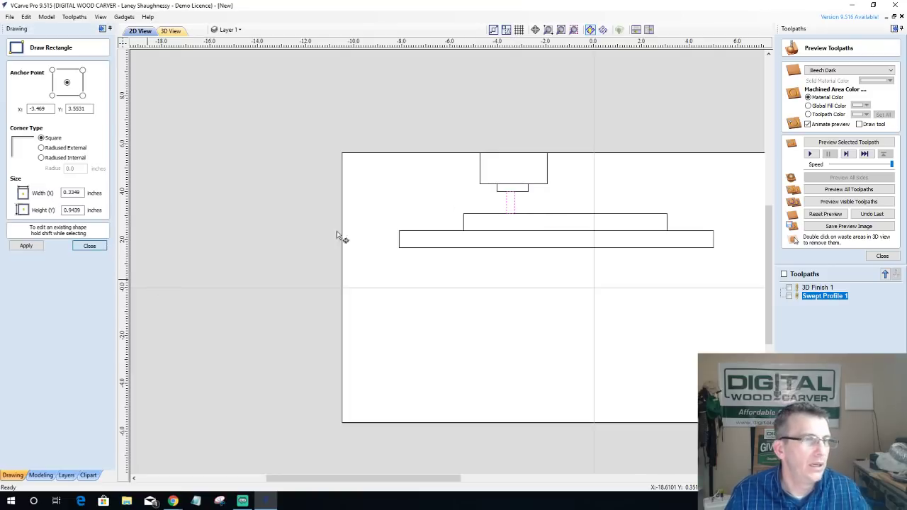
{"action": "scroll", "coordinate": [481, 188], "scroll_direction": "up", "scroll_amount": 5}
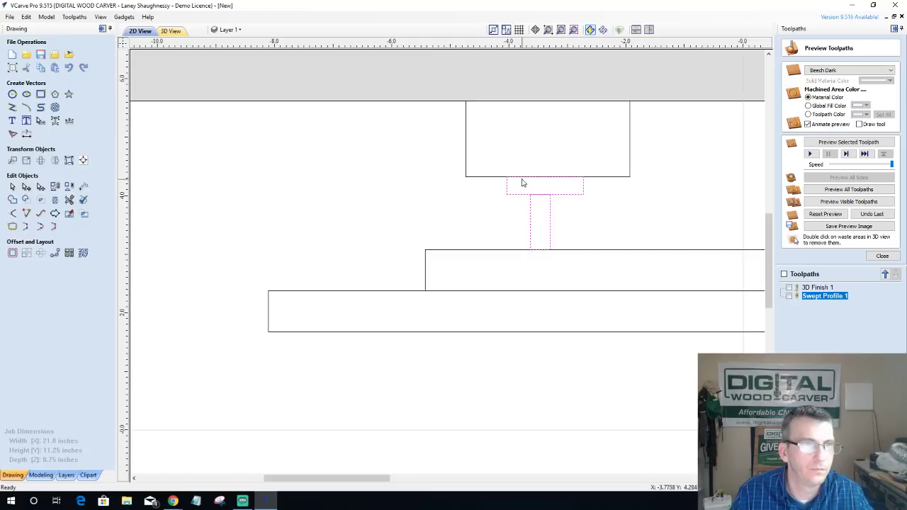
Step: Centre the stem and small rectangle horizontally on the large top rectangle
{"action": "left_click", "coordinate": [515, 197], "text": "shift"}
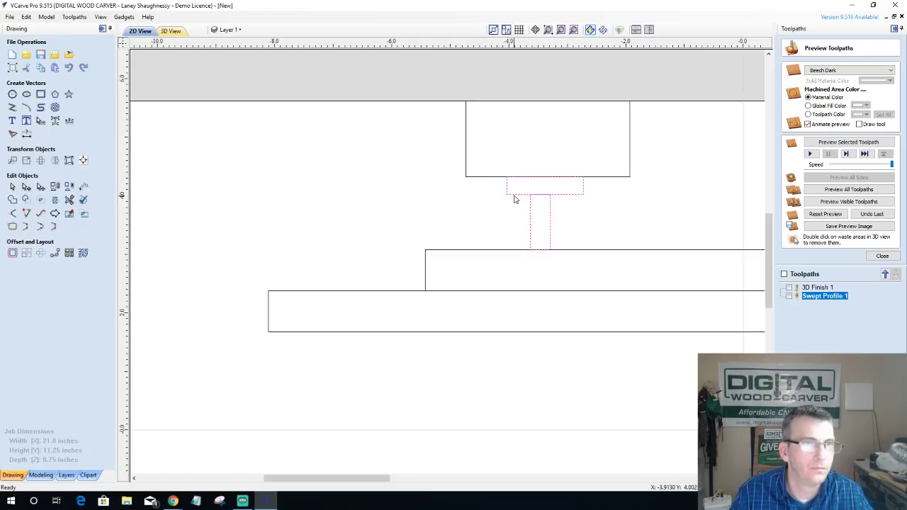
{"action": "left_click", "coordinate": [481, 177], "text": "shift"}
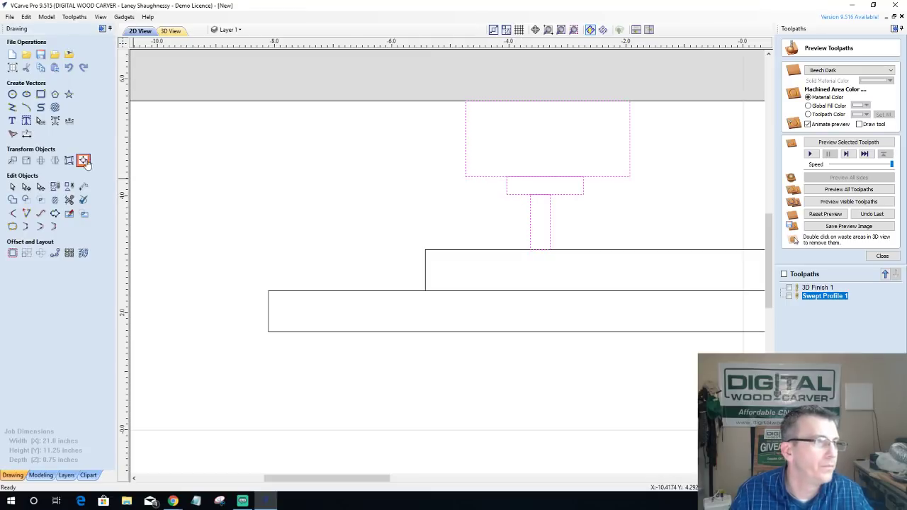
{"action": "left_click", "coordinate": [83, 160]}
{"action": "left_click", "coordinate": [47, 129]}
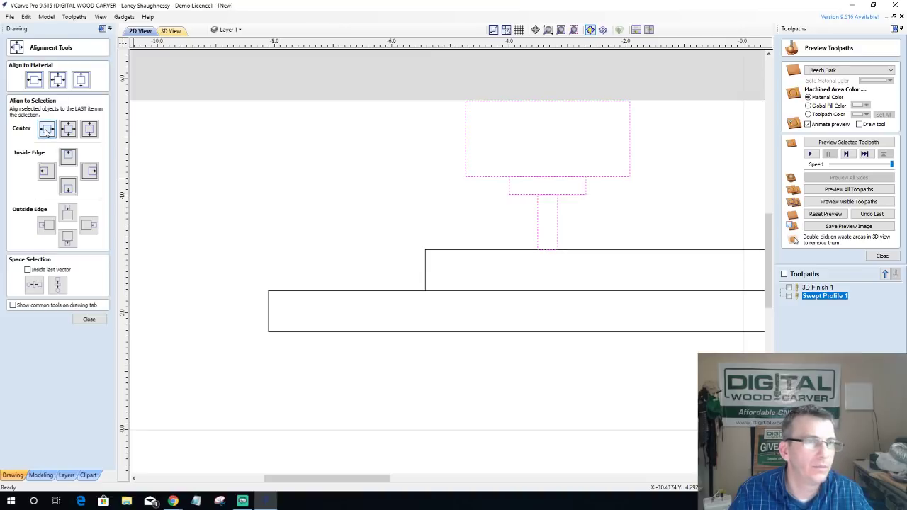
{"action": "left_click", "coordinate": [89, 318]}
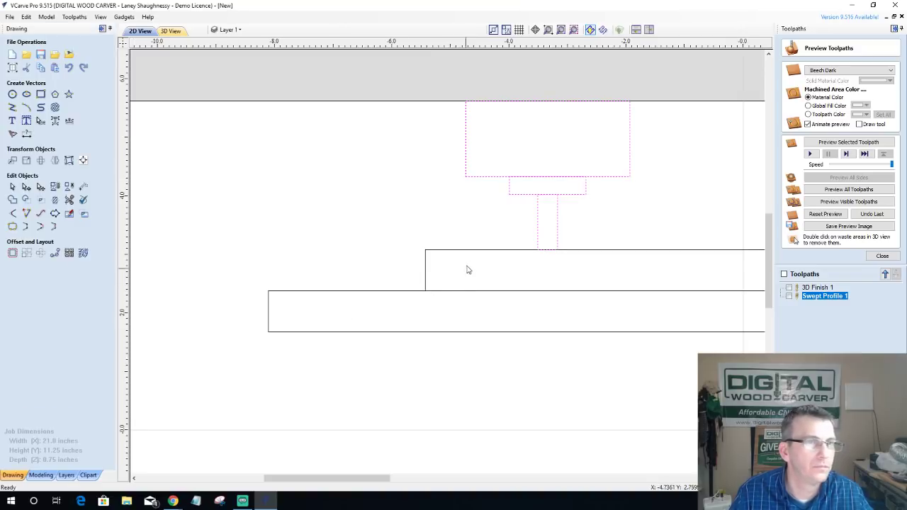
Step: Reselect the stem and small rectangle, then trim the overlaps into one stepped T outline
{"action": "left_click", "coordinate": [473, 227]}
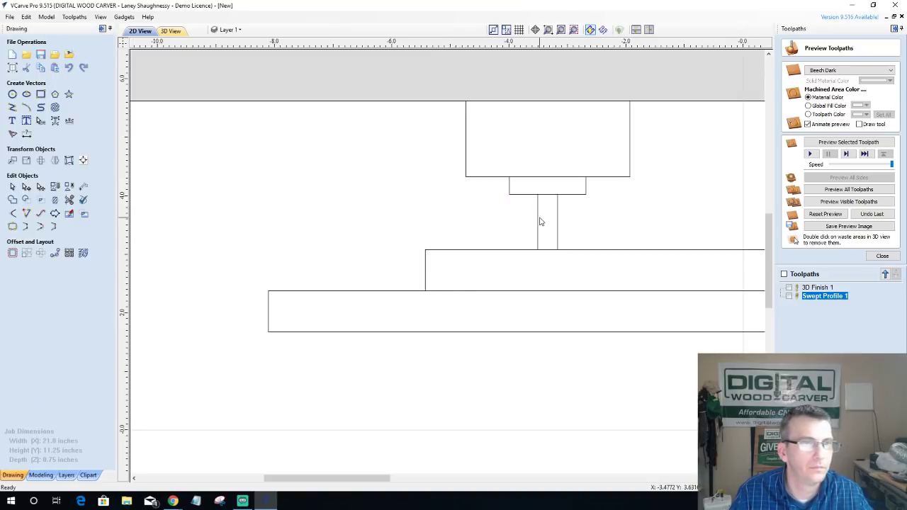
{"action": "left_click", "coordinate": [539, 220]}
{"action": "left_click", "coordinate": [522, 194], "text": "shift"}
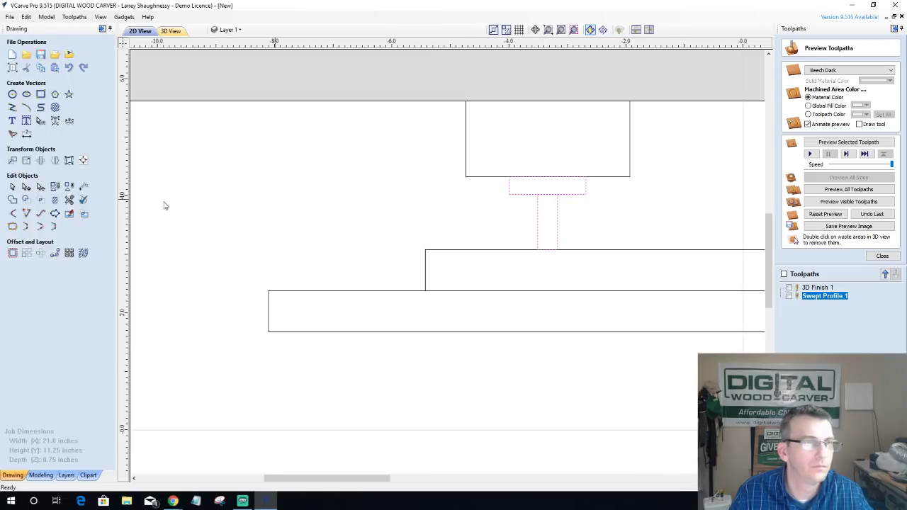
{"action": "left_click", "coordinate": [82, 162]}
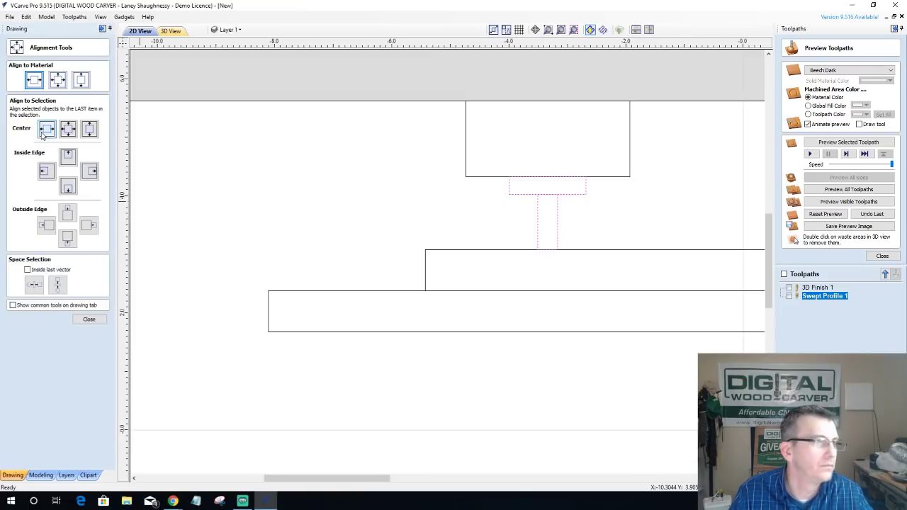
{"action": "left_click", "coordinate": [98, 317]}
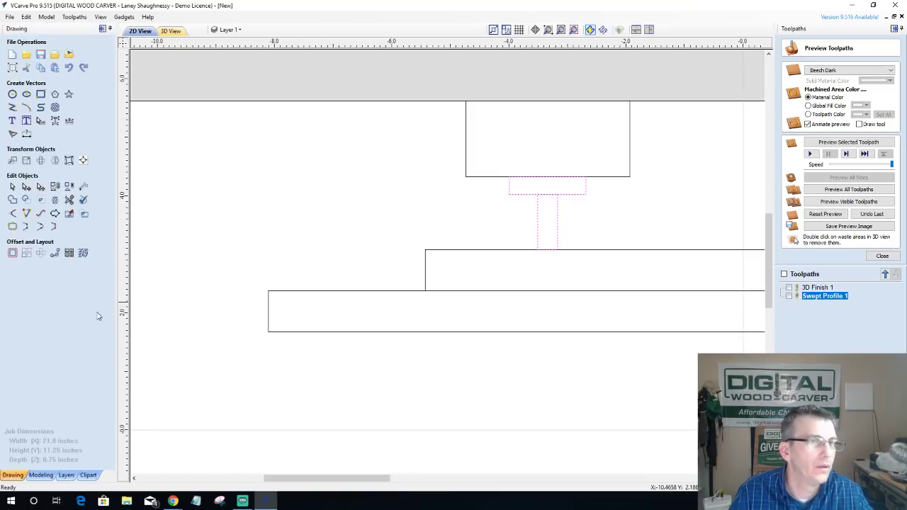
{"action": "left_click", "coordinate": [69, 200]}
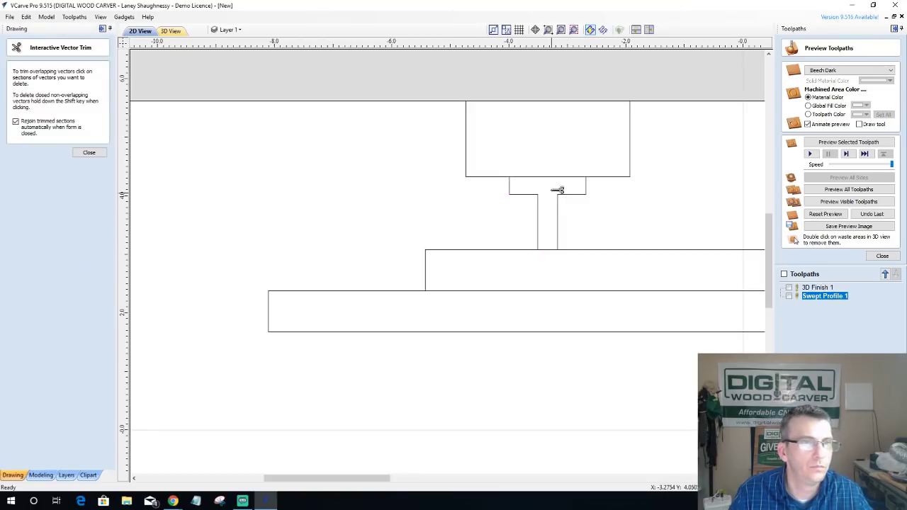
{"action": "left_click", "coordinate": [89, 152]}
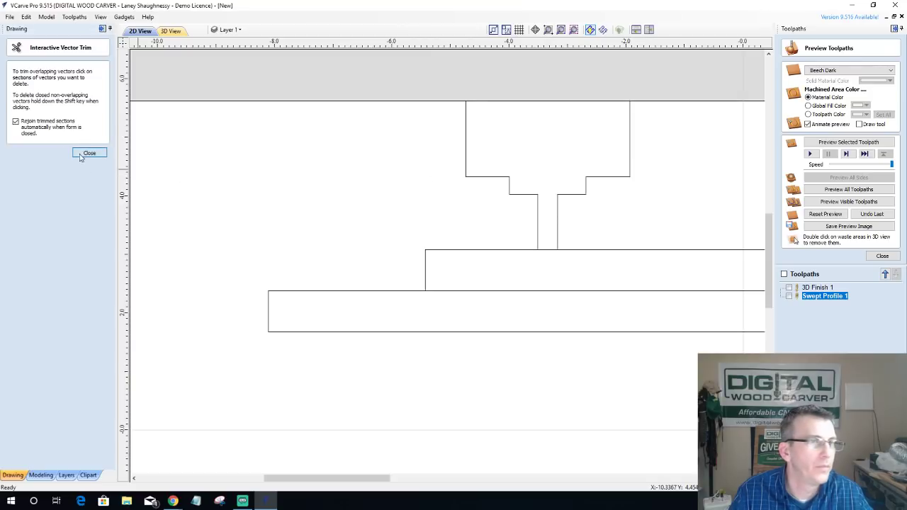
{"action": "scroll", "coordinate": [365, 234], "scroll_direction": "down", "scroll_amount": 1}
Step: Move the stepped T-shaped outline slightly upward
{"action": "left_click", "coordinate": [505, 227]}
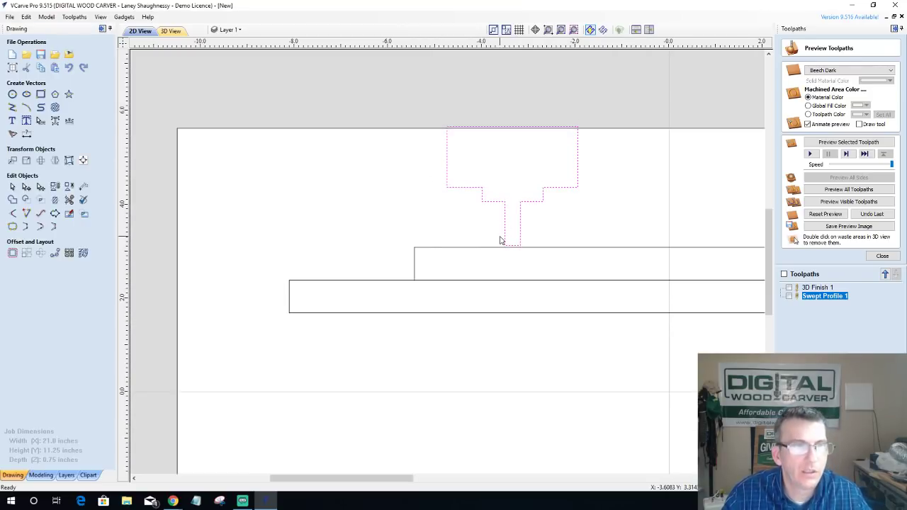
{"action": "left_click_drag", "start_coordinate": [500, 241], "coordinate": [500, 230]}
{"action": "scroll", "coordinate": [467, 265], "scroll_direction": "down", "scroll_amount": 2}
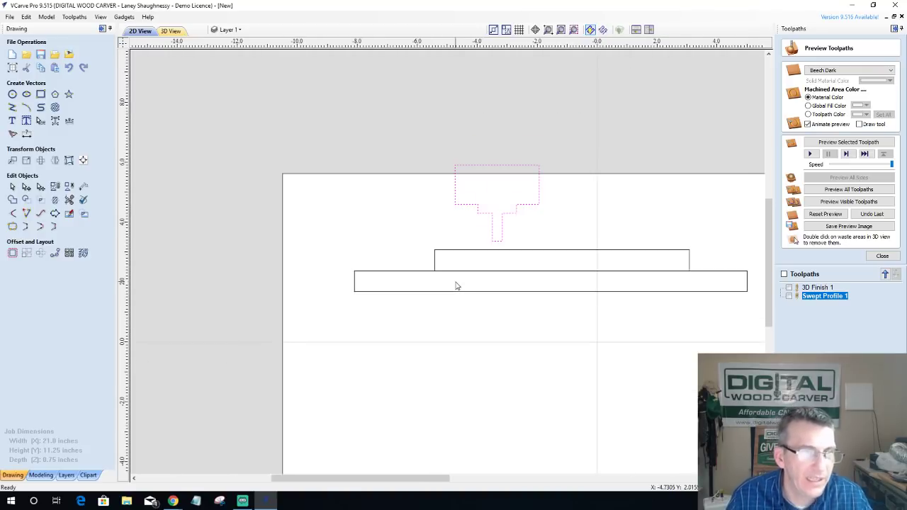
{"action": "scroll", "coordinate": [421, 297], "scroll_direction": "down", "scroll_amount": 1}
{"action": "scroll", "coordinate": [595, 366], "scroll_direction": "up", "scroll_amount": 2}
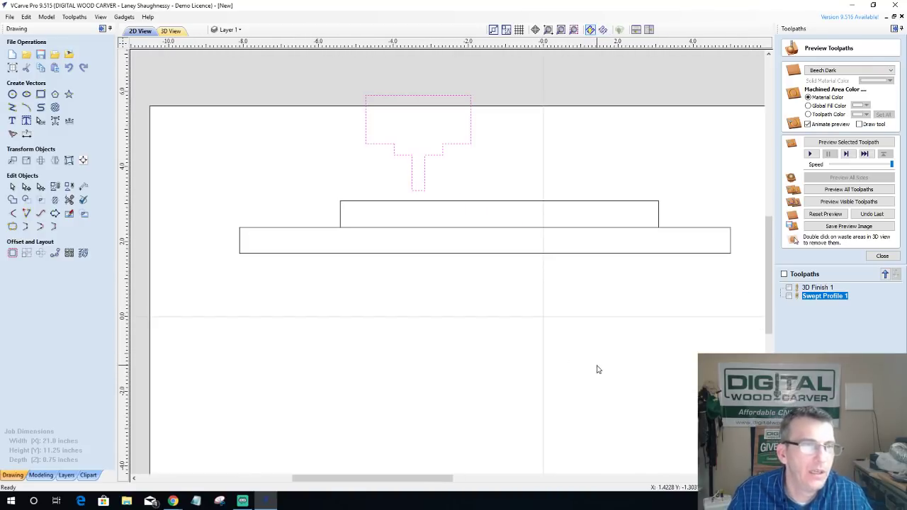
Step: Put the long base rectangle on a new red layer named Table Top
{"action": "left_click", "coordinate": [677, 228]}
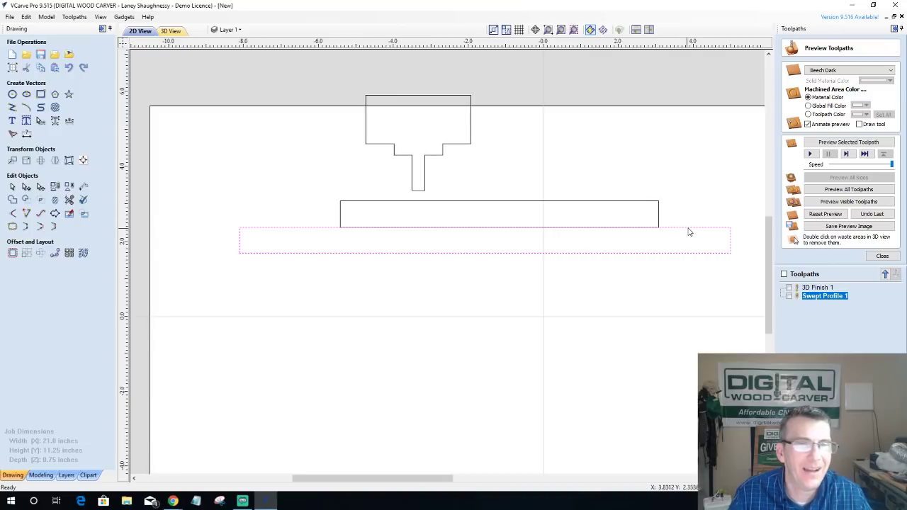
{"action": "scroll", "coordinate": [688, 231], "scroll_direction": "up", "scroll_amount": 2}
{"action": "scroll", "coordinate": [688, 232], "scroll_direction": "down", "scroll_amount": 2}
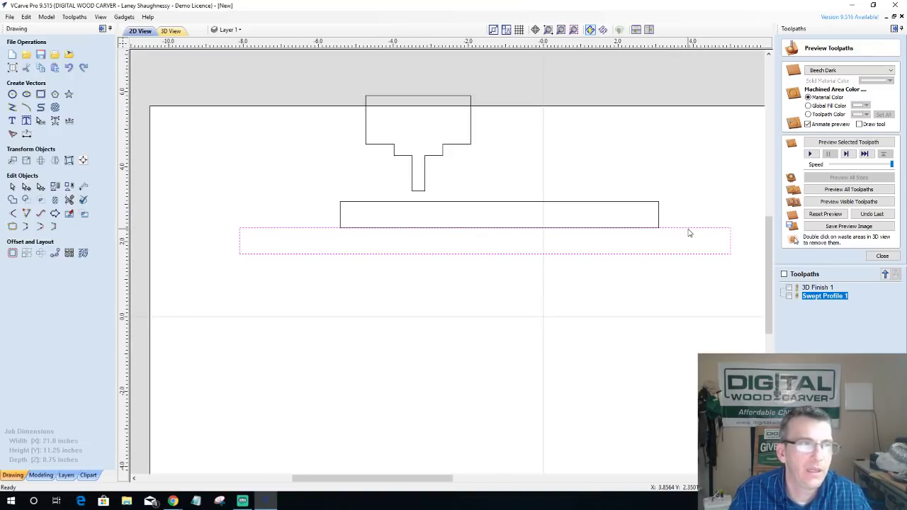
{"action": "left_click", "coordinate": [234, 31]}
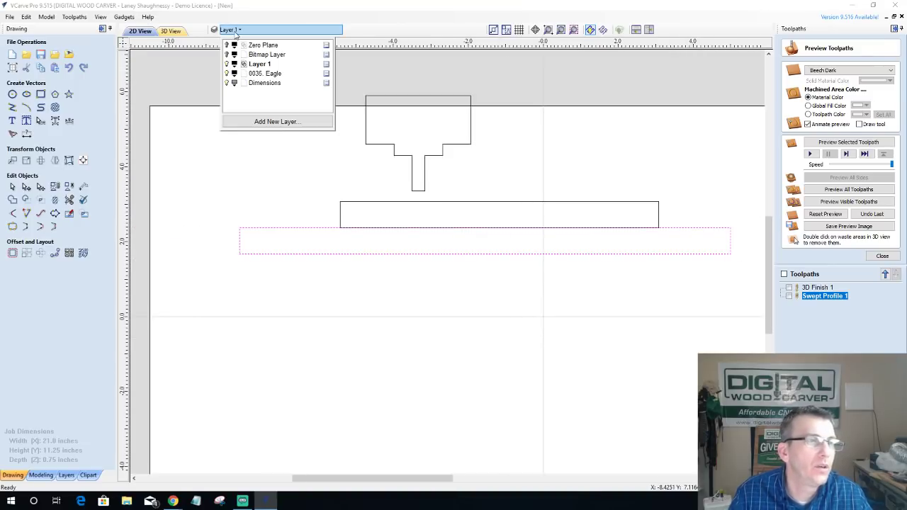
{"action": "right_click", "coordinate": [287, 232]}
{"action": "mouse_move", "coordinate": [322, 435]}
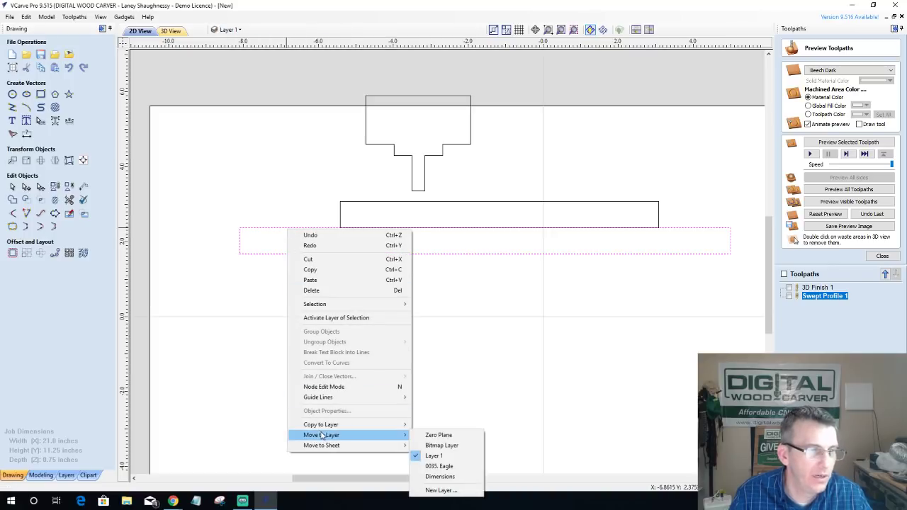
{"action": "left_click", "coordinate": [439, 490]}
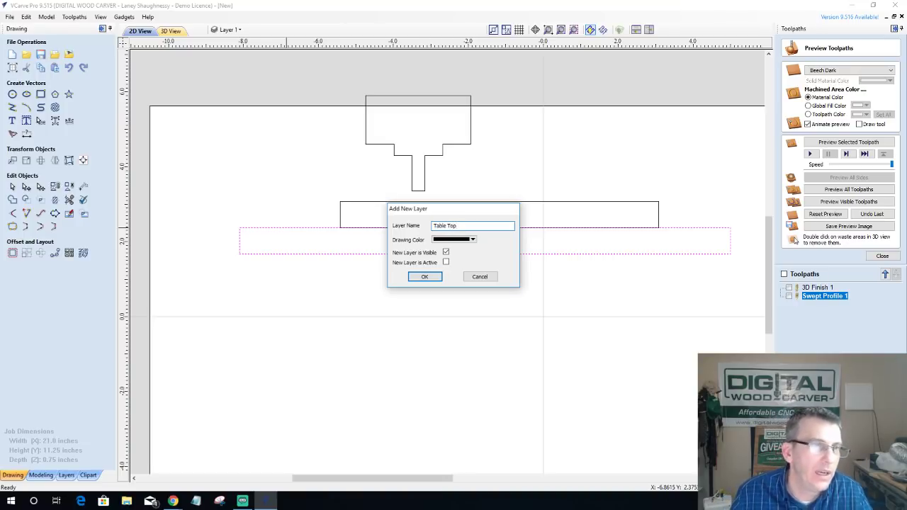
{"action": "left_click", "coordinate": [458, 238]}
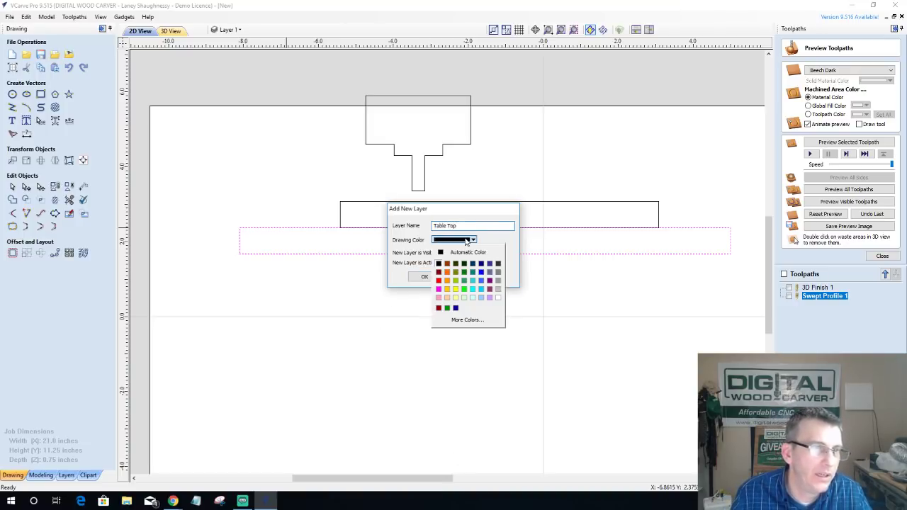
{"action": "left_click", "coordinate": [438, 282]}
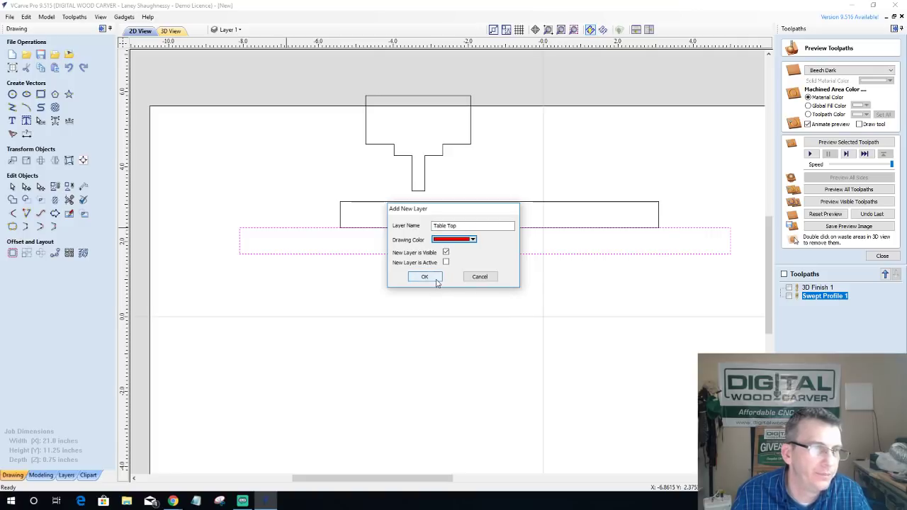
{"action": "left_click", "coordinate": [435, 279]}
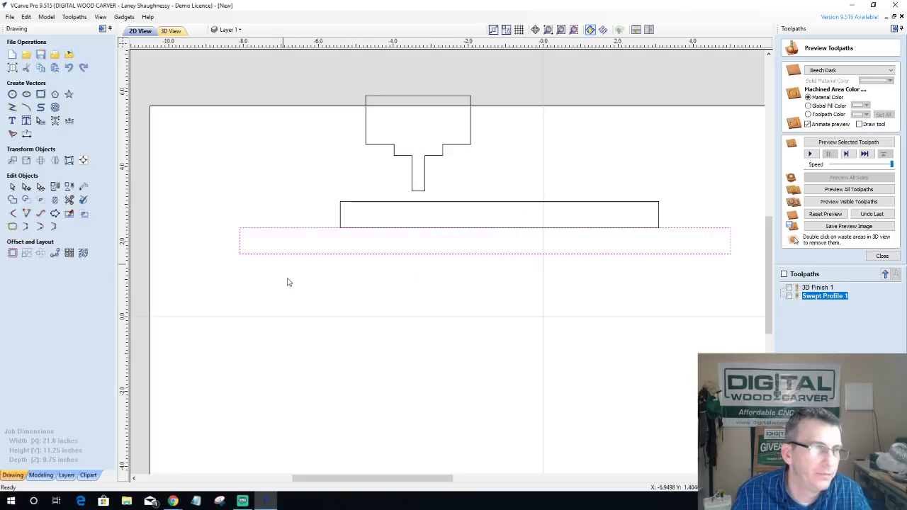
{"action": "left_click", "coordinate": [383, 204]}
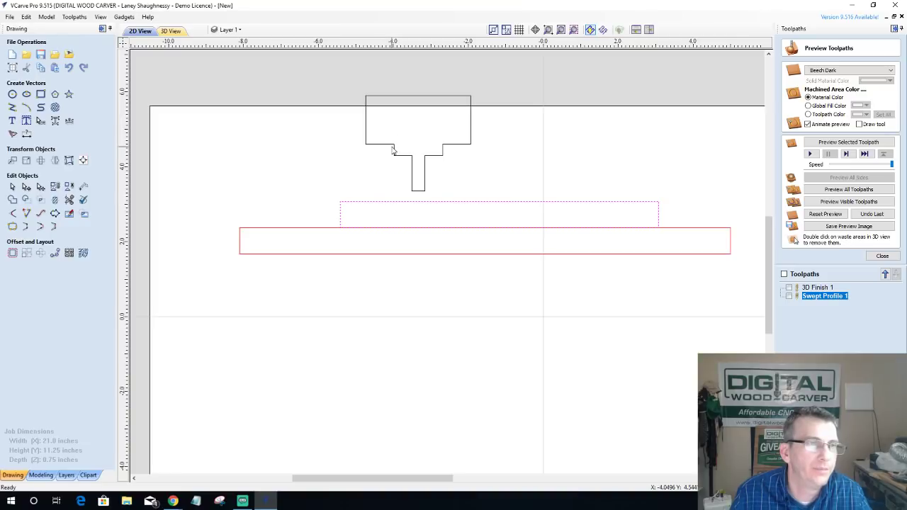
{"action": "key", "text": "Escape"}
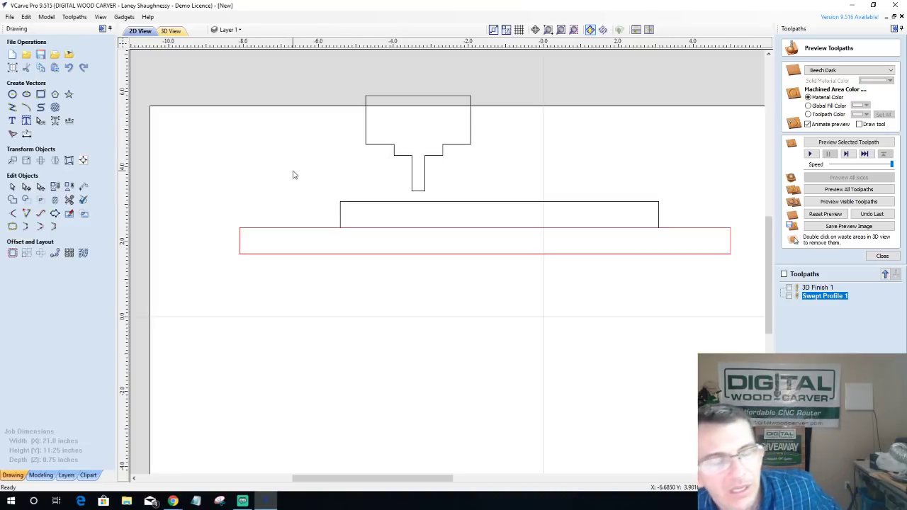
Step: Open Job Setup and leave it without changes
{"action": "left_click", "coordinate": [13, 69]}
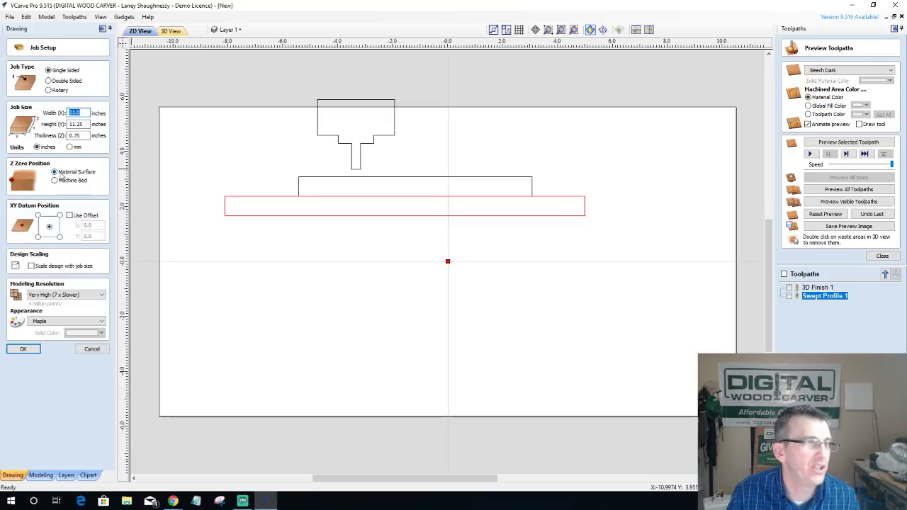
{"action": "left_click", "coordinate": [81, 347]}
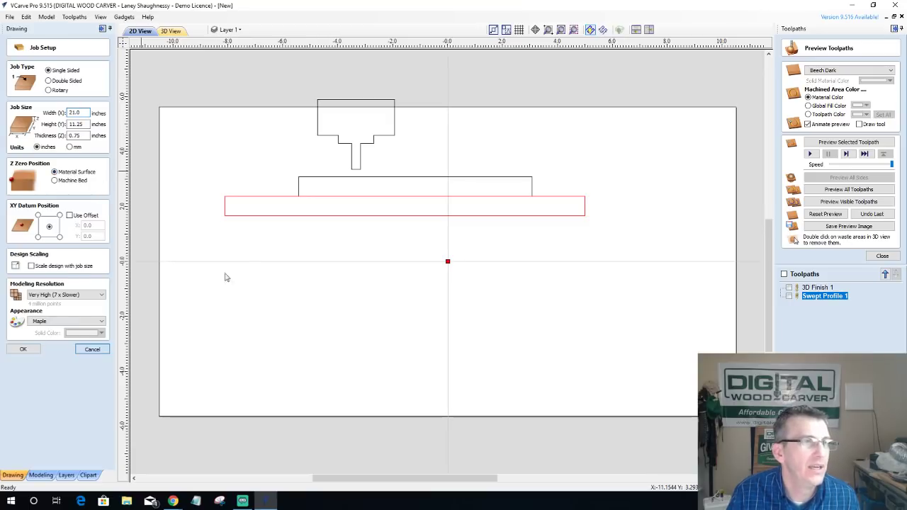
{"action": "scroll", "coordinate": [316, 186], "scroll_direction": "up", "scroll_amount": 4}
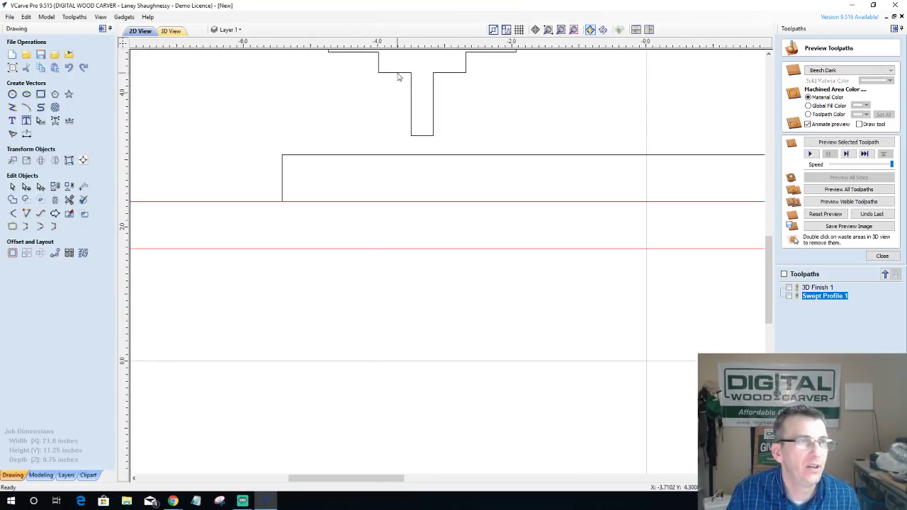
Step: Nudge the T-shaped piece down two steps so its stem sits on the narrower rectangle
{"action": "left_click", "coordinate": [401, 77]}
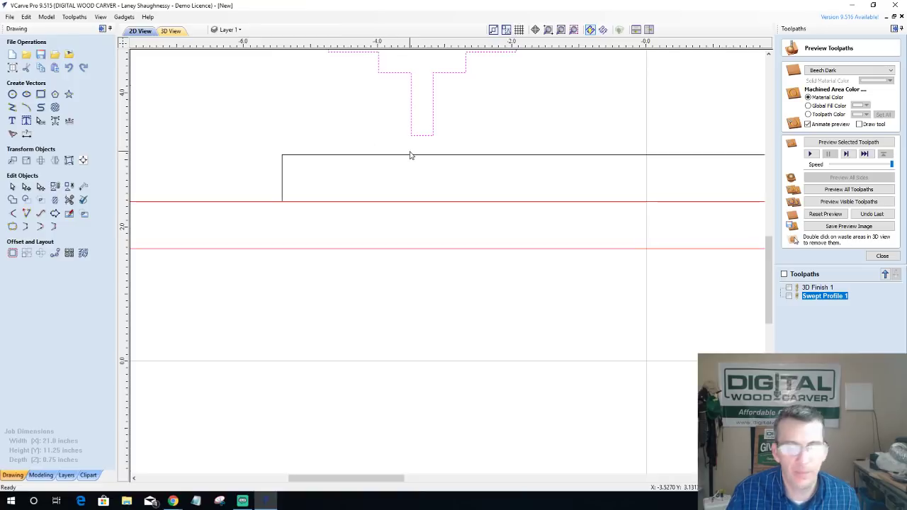
{"action": "key", "text": "Down"}
{"action": "key", "text": "Down"}
{"action": "key", "text": "Down"}
{"action": "key", "text": "Down"}
{"action": "key", "text": "Down"}
{"action": "key", "text": "Down"}
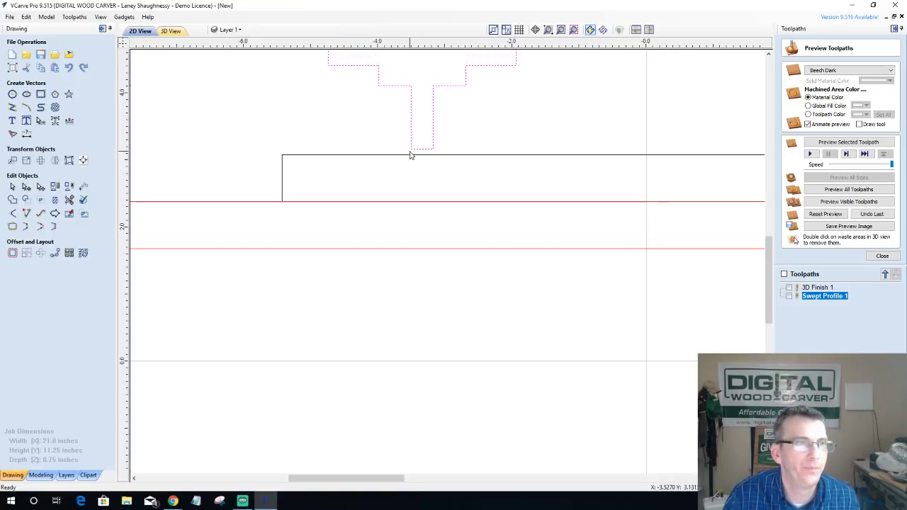
{"action": "key", "text": "Down"}
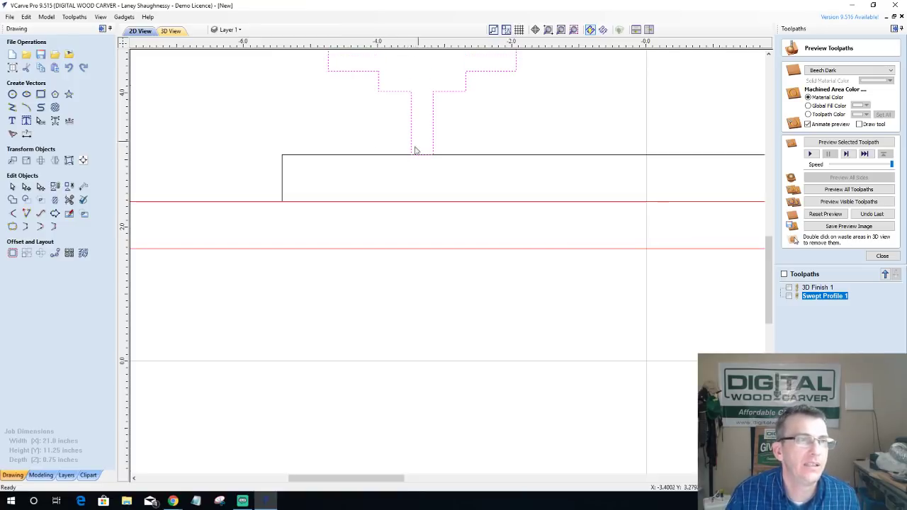
{"action": "scroll", "coordinate": [413, 150], "scroll_direction": "down", "scroll_amount": 4}
{"action": "scroll", "coordinate": [356, 116], "scroll_direction": "up", "scroll_amount": 2}
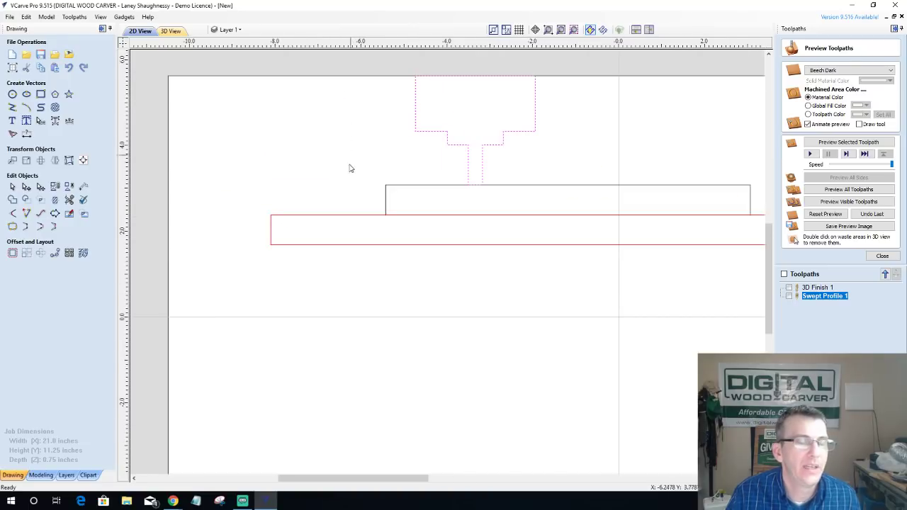
Step: Select the narrower rectangle and confirm the Job Setup settings with OK
{"action": "left_click", "coordinate": [405, 187]}
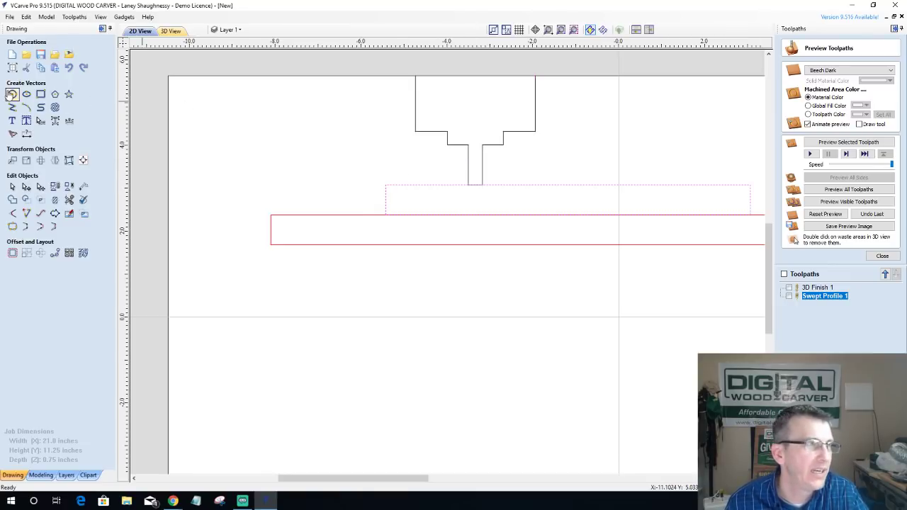
{"action": "left_click", "coordinate": [12, 67]}
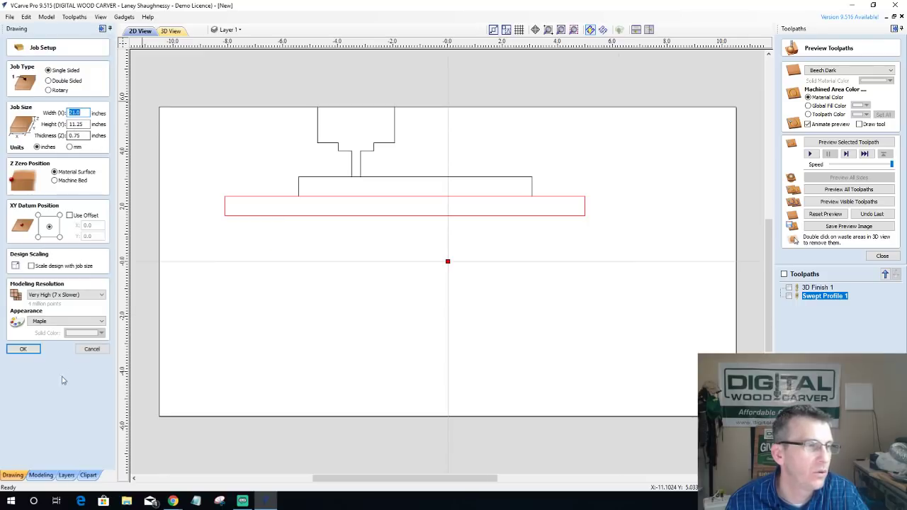
{"action": "left_click", "coordinate": [23, 348]}
{"action": "scroll", "coordinate": [220, 169], "scroll_direction": "up", "scroll_amount": 4}
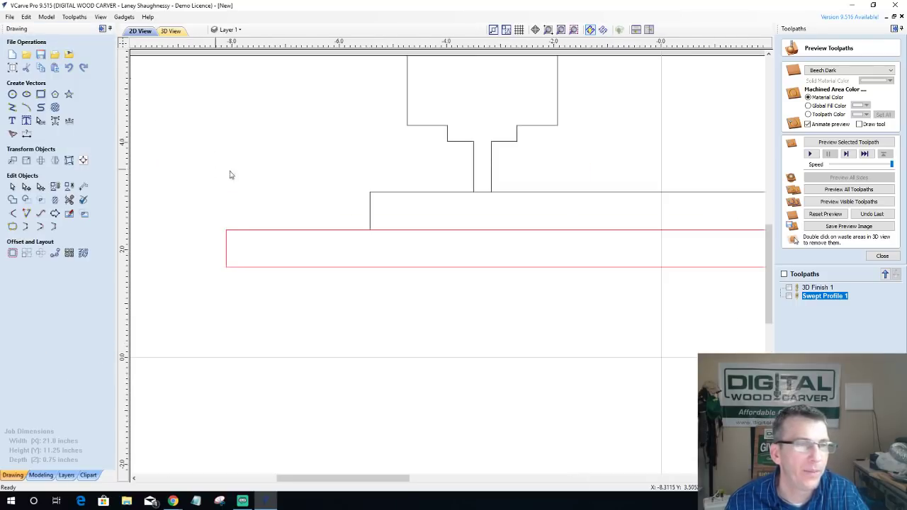
Step: Close the Preview Toolpaths panel and select the narrower upper rectangle
{"action": "left_click", "coordinate": [881, 257]}
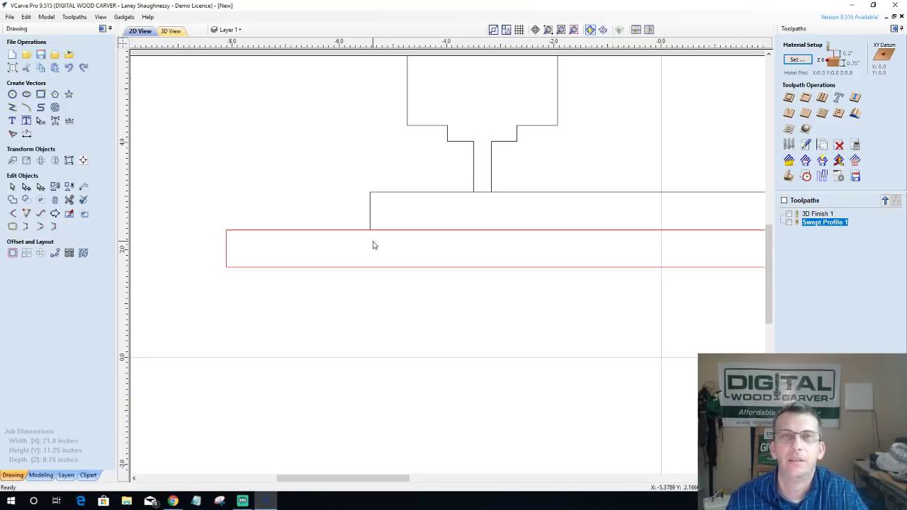
{"action": "left_click", "coordinate": [389, 194]}
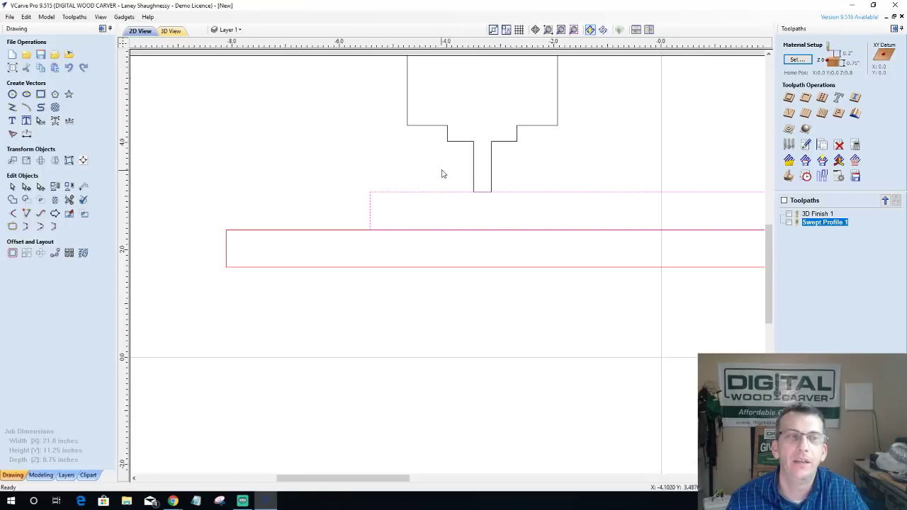
{"action": "scroll", "coordinate": [475, 172], "scroll_direction": "up", "scroll_amount": 2}
Step: Nudge the selected T-shaped piece down until its stem rests on the red base's top edge
{"action": "left_click", "coordinate": [473, 168]}
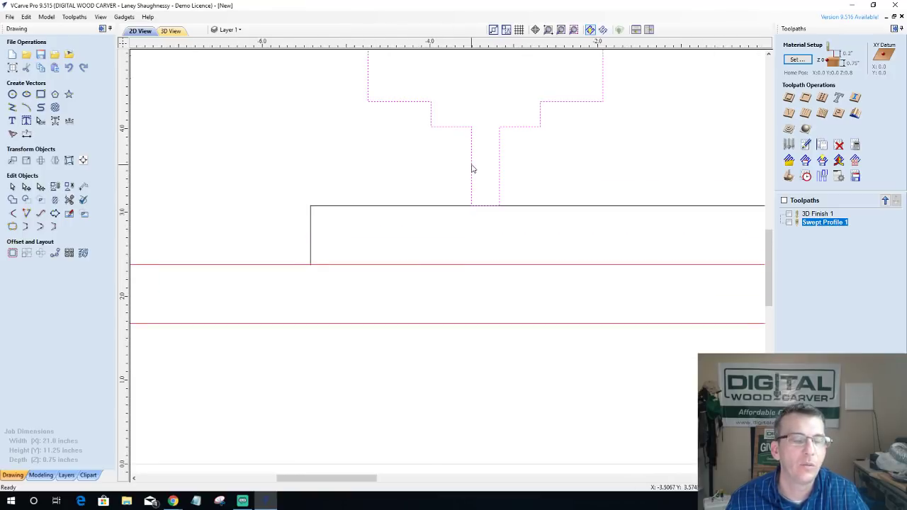
{"action": "left_click", "coordinate": [472, 162]}
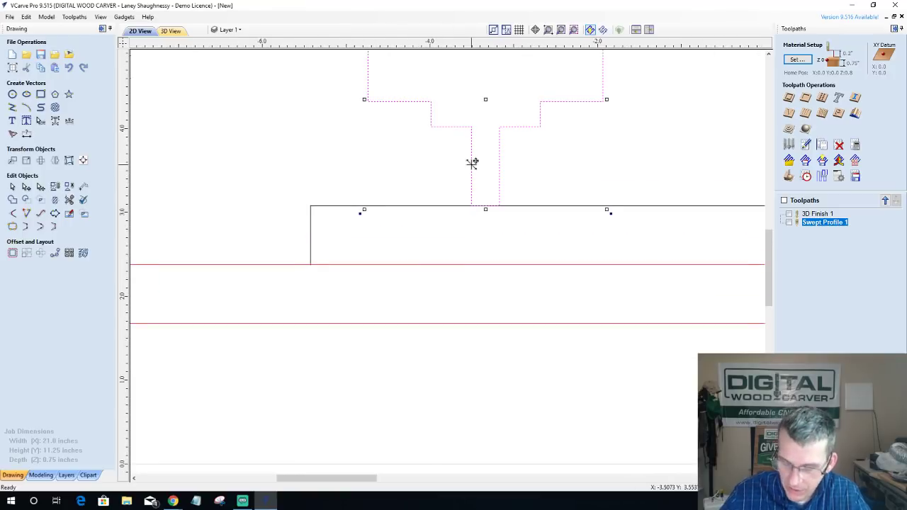
{"action": "key", "text": "Down"}
{"action": "key", "text": "Down"}
{"action": "key", "text": "Down"}
{"action": "key", "text": "Down"}
{"action": "key", "text": "Down"}
{"action": "key", "text": "Down"}
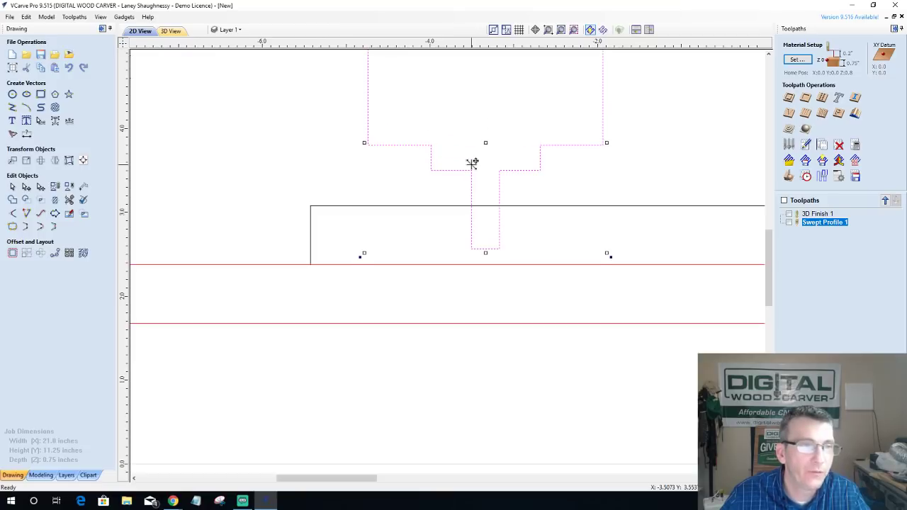
{"action": "key", "text": "Up"}
{"action": "key", "text": "Up"}
{"action": "key", "text": "Up"}
{"action": "key", "text": "Up"}
{"action": "key", "text": "Up"}
{"action": "key", "text": "Up"}
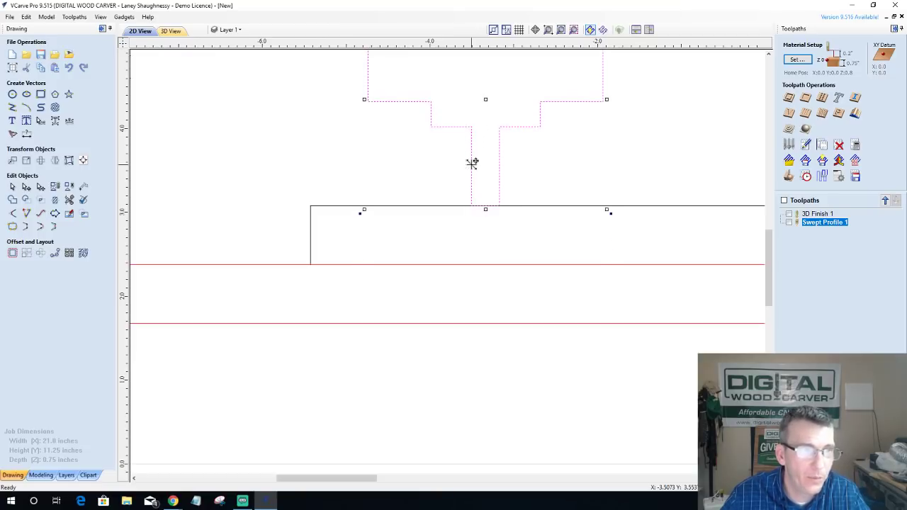
{"action": "key", "text": "Down"}
{"action": "key", "text": "Down"}
{"action": "key", "text": "Down"}
{"action": "key", "text": "Down"}
{"action": "key", "text": "Down"}
{"action": "key", "text": "Down"}
{"action": "key", "text": "Down"}
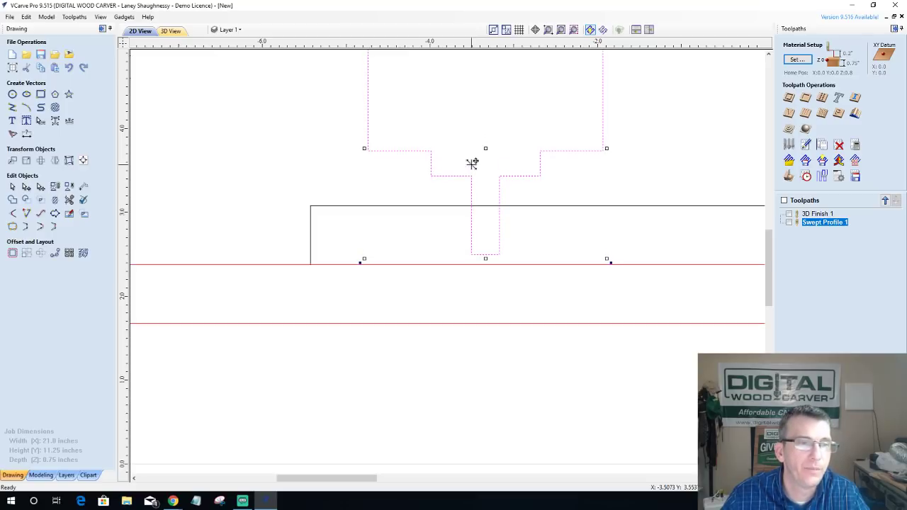
{"action": "key", "text": "Down"}
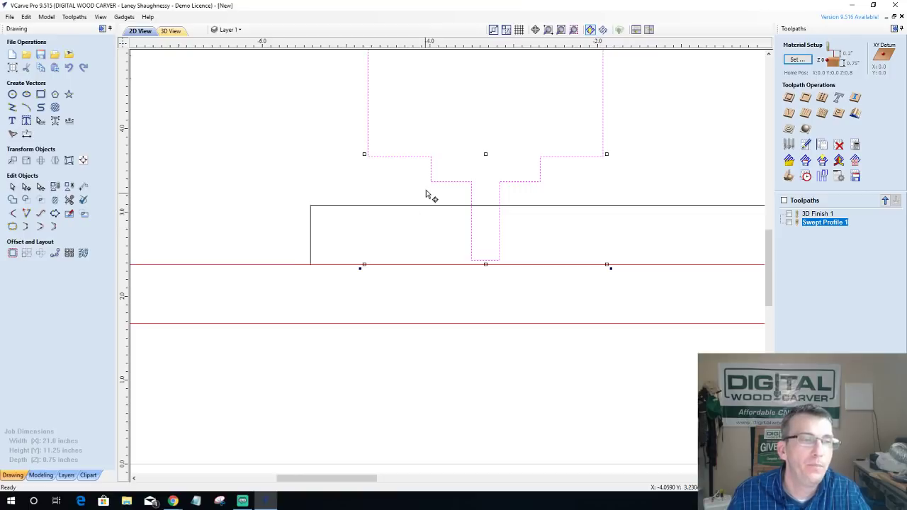
{"action": "scroll", "coordinate": [447, 265], "scroll_direction": "up", "scroll_amount": 2}
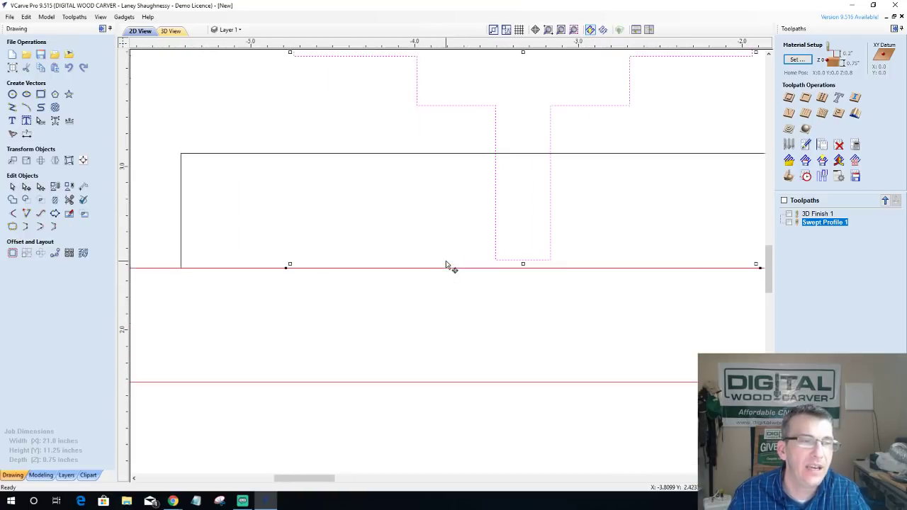
{"action": "scroll", "coordinate": [453, 267], "scroll_direction": "up", "scroll_amount": 3}
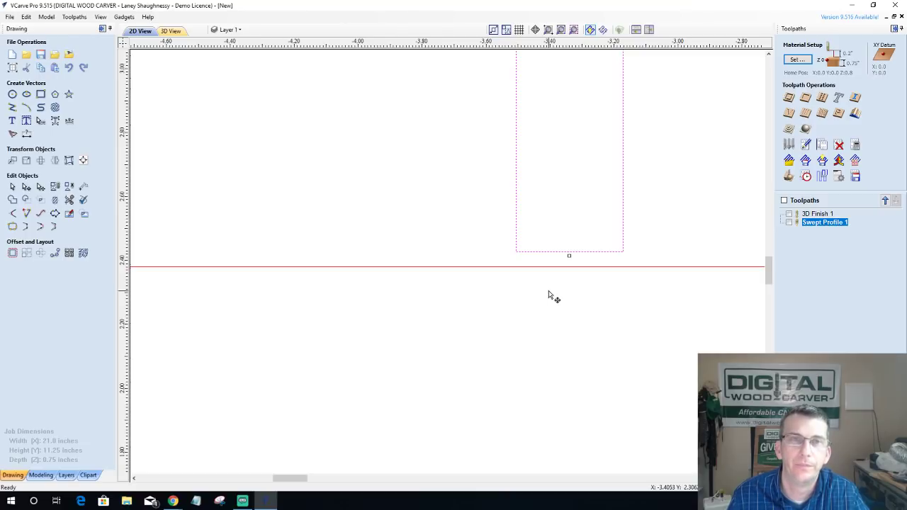
{"action": "scroll", "coordinate": [549, 295], "scroll_direction": "down", "scroll_amount": 5}
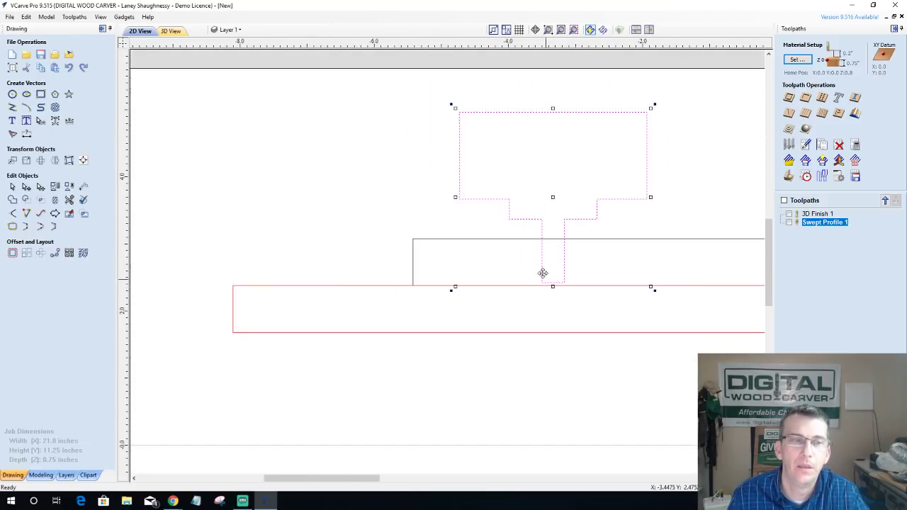
Step: Pull the narrower top rectangle's upper edge slightly downward
{"action": "left_click", "coordinate": [518, 241]}
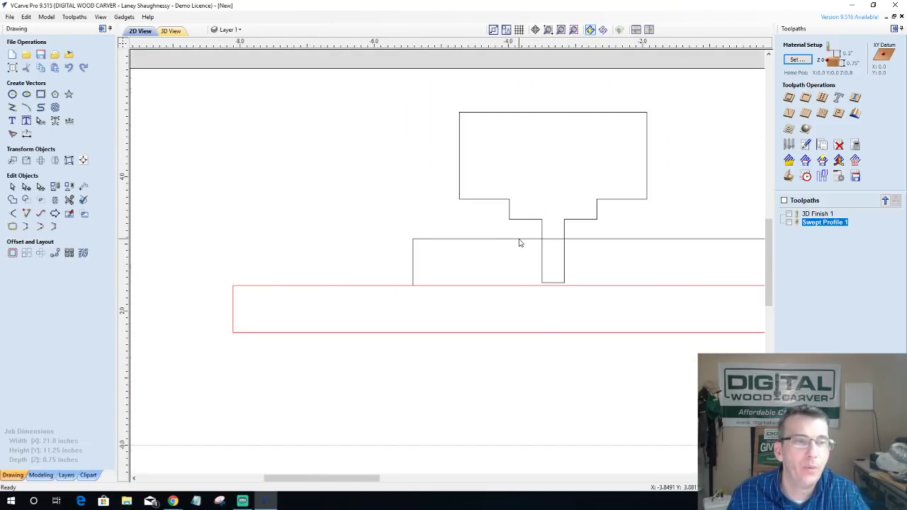
{"action": "left_click", "coordinate": [518, 241]}
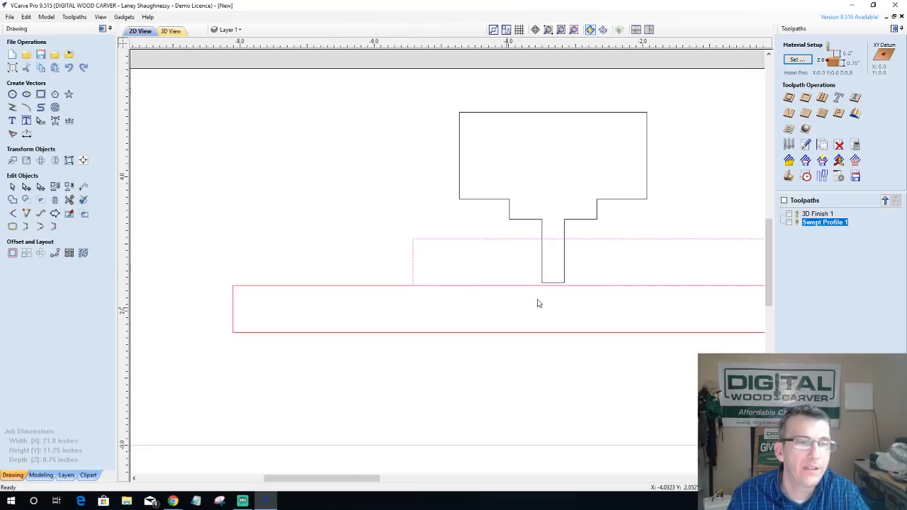
{"action": "scroll", "coordinate": [501, 284], "scroll_direction": "down", "scroll_amount": 2}
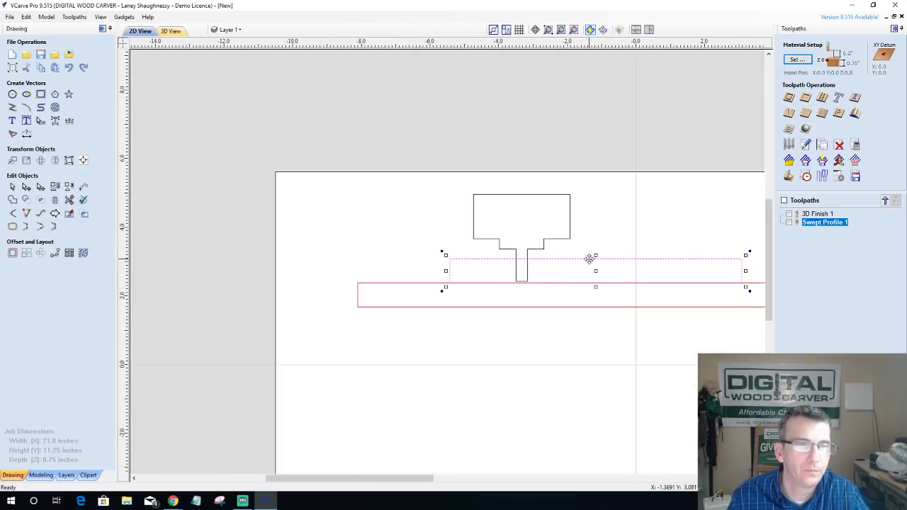
{"action": "scroll", "coordinate": [595, 303], "scroll_direction": "up", "scroll_amount": 3}
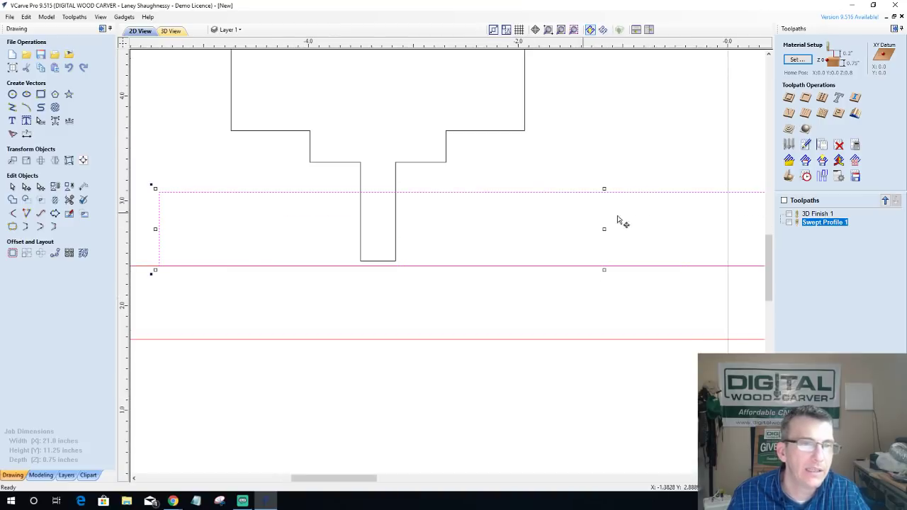
{"action": "left_click_drag", "start_coordinate": [604, 188], "coordinate": [603, 197]}
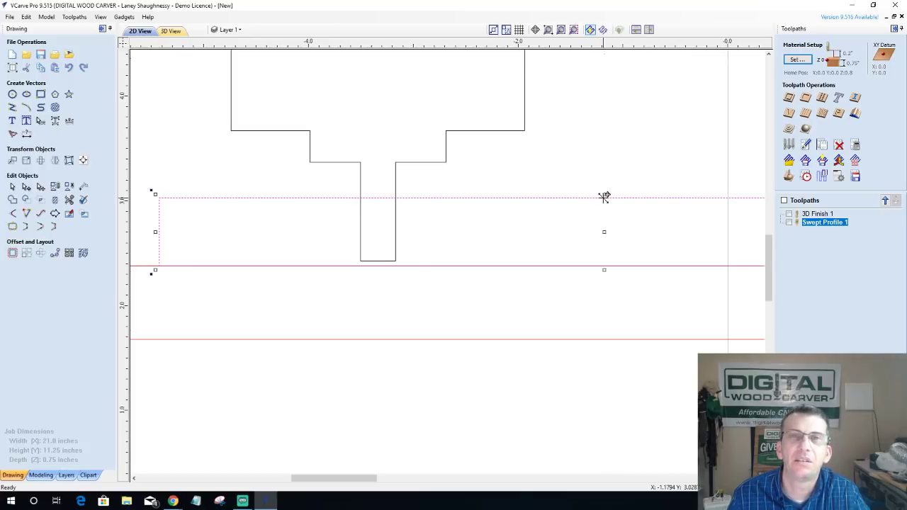
Step: Drag the T-shaped piece up, then back down so its stem reaches the red base
{"action": "left_click", "coordinate": [398, 166]}
{"action": "left_click_drag", "start_coordinate": [401, 160], "coordinate": [404, 99]}
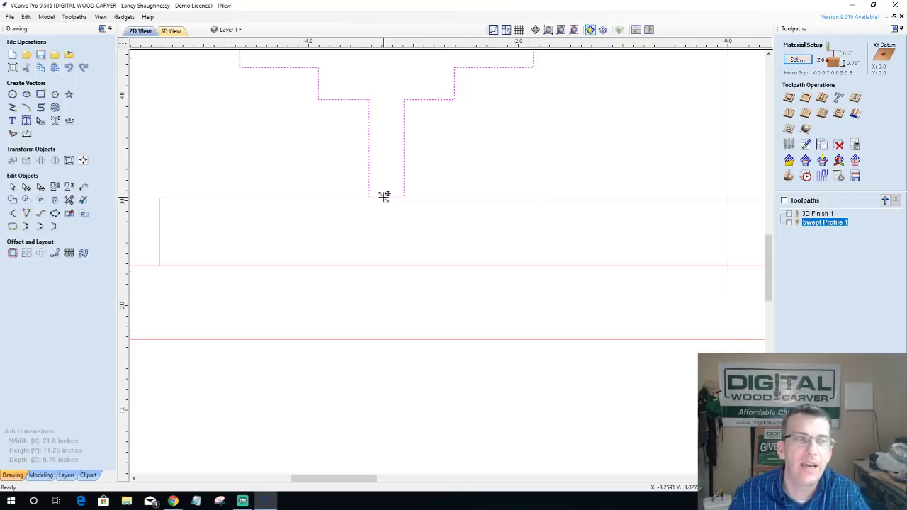
{"action": "left_click_drag", "start_coordinate": [384, 195], "coordinate": [376, 274]}
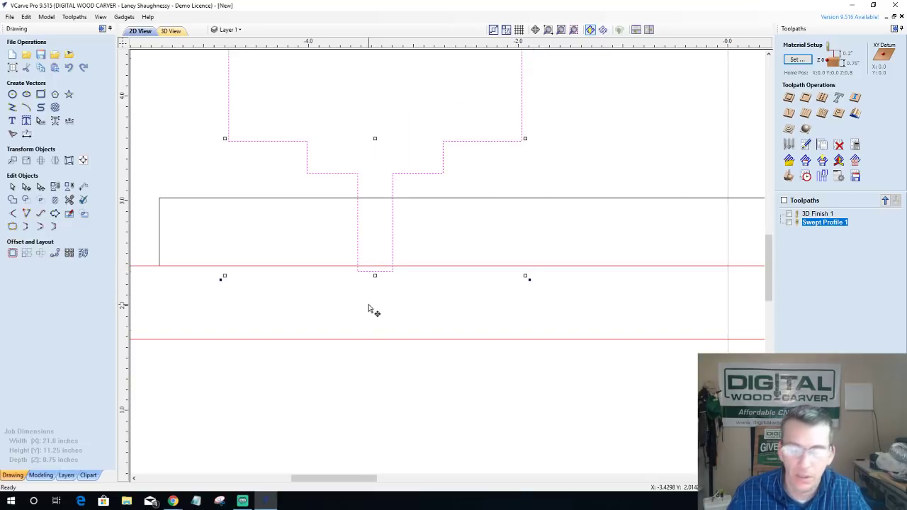
Step: Fine-tune the T-shaped piece's position with small left, right and up nudges
{"action": "key", "text": "Right"}
{"action": "key", "text": "Right"}
{"action": "key", "text": "Right"}
{"action": "key", "text": "Right"}
{"action": "key", "text": "Right"}
{"action": "key", "text": "Right"}
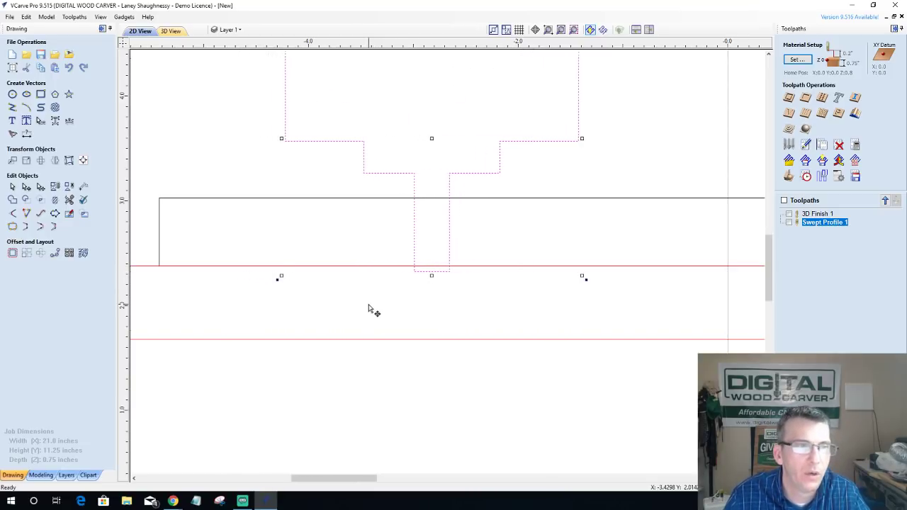
{"action": "key", "text": "Left"}
{"action": "key", "text": "Left"}
{"action": "key", "text": "Left"}
{"action": "key", "text": "Left"}
{"action": "key", "text": "Left"}
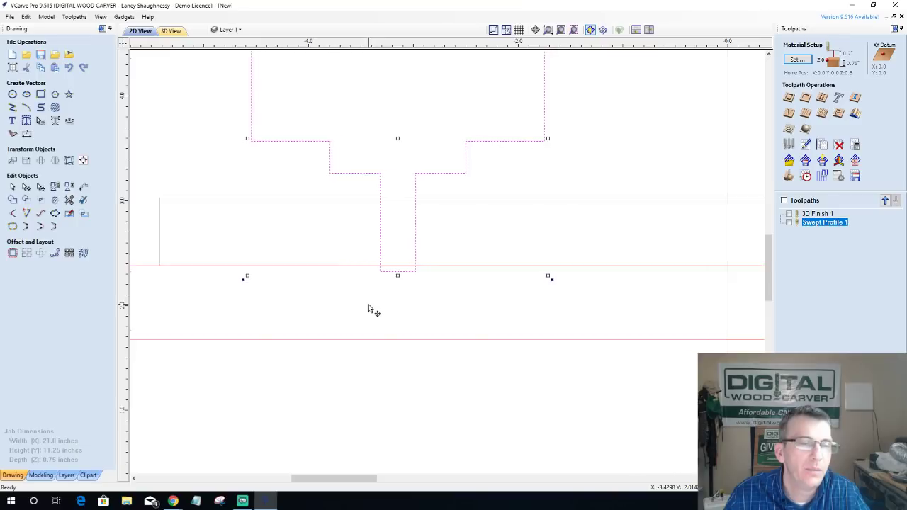
{"action": "key", "text": "Right"}
{"action": "key", "text": "Right"}
{"action": "key", "text": "Right"}
{"action": "key", "text": "Right"}
{"action": "key", "text": "Right"}
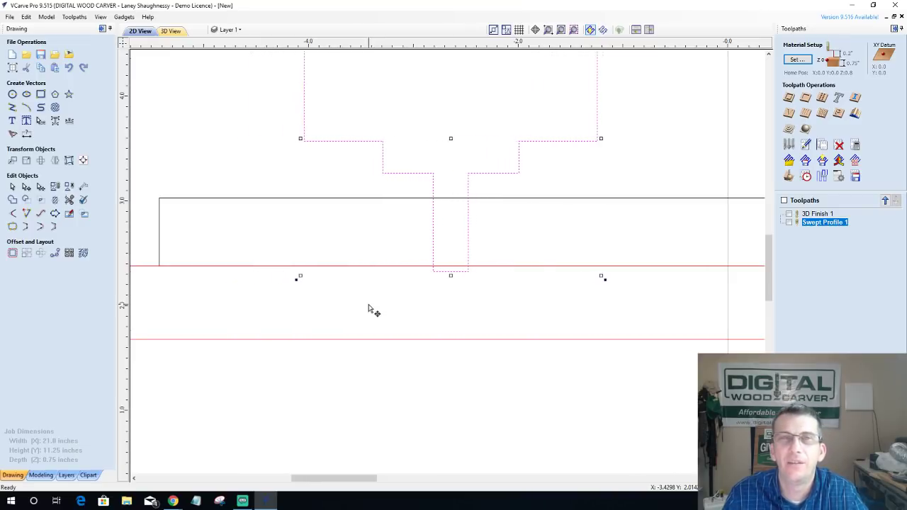
{"action": "key", "text": "Left"}
{"action": "key", "text": "Left"}
{"action": "key", "text": "Left"}
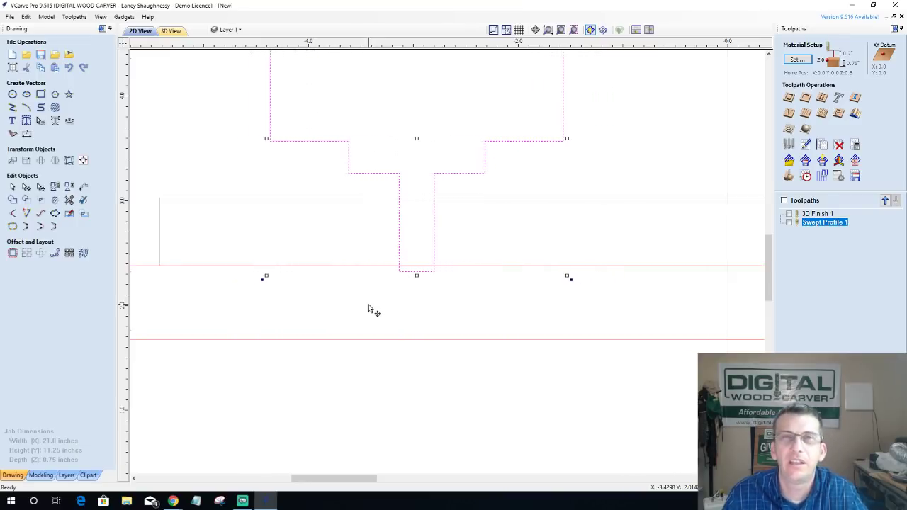
{"action": "key", "text": "Right"}
{"action": "key", "text": "Right"}
{"action": "key", "text": "Right"}
{"action": "key", "text": "Left"}
{"action": "key", "text": "Left"}
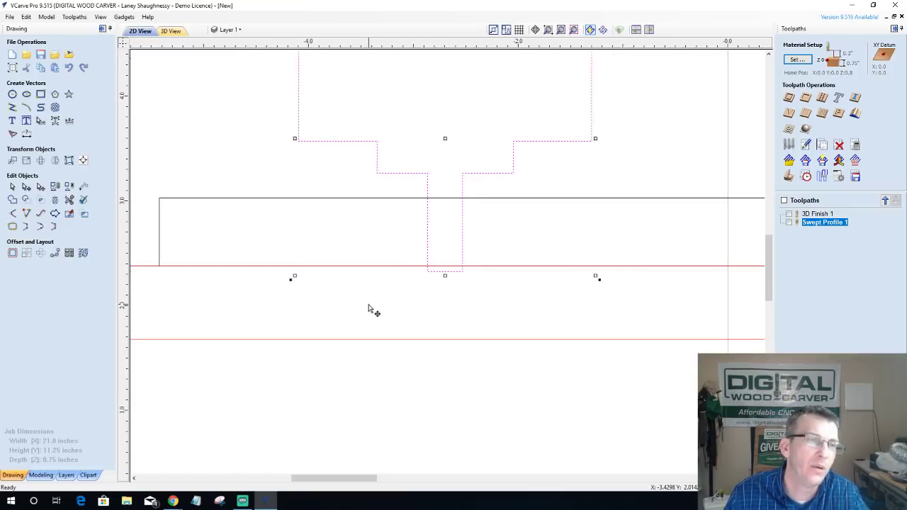
{"action": "key", "text": "Left"}
{"action": "key", "text": "Right"}
{"action": "key", "text": "Right"}
{"action": "key", "text": "Right"}
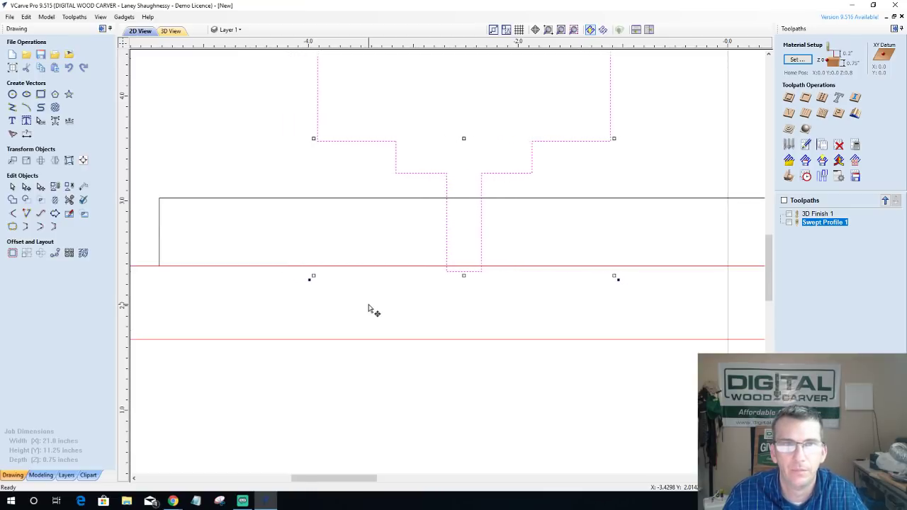
{"action": "key", "text": "Left"}
{"action": "left_click_drag", "start_coordinate": [502, 173], "coordinate": [504, 171]}
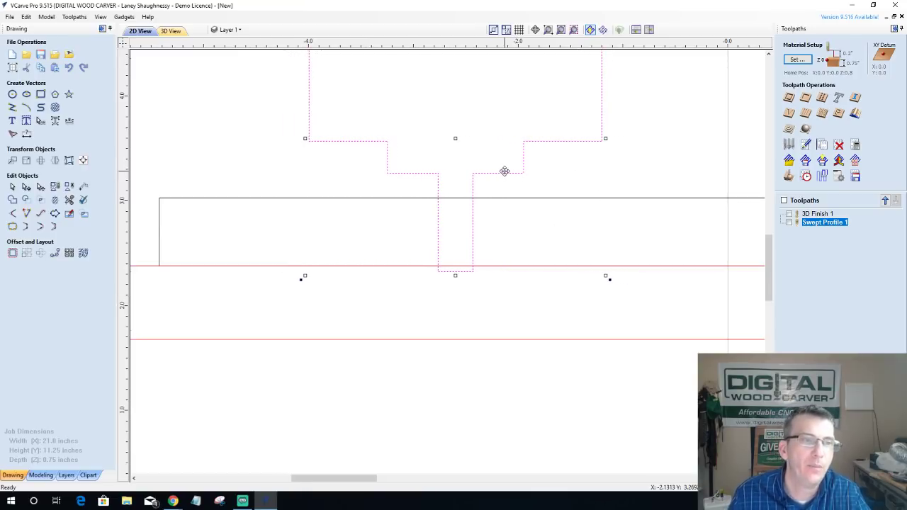
{"action": "key", "text": "Up"}
{"action": "key", "text": "Up"}
{"action": "key", "text": "Up"}
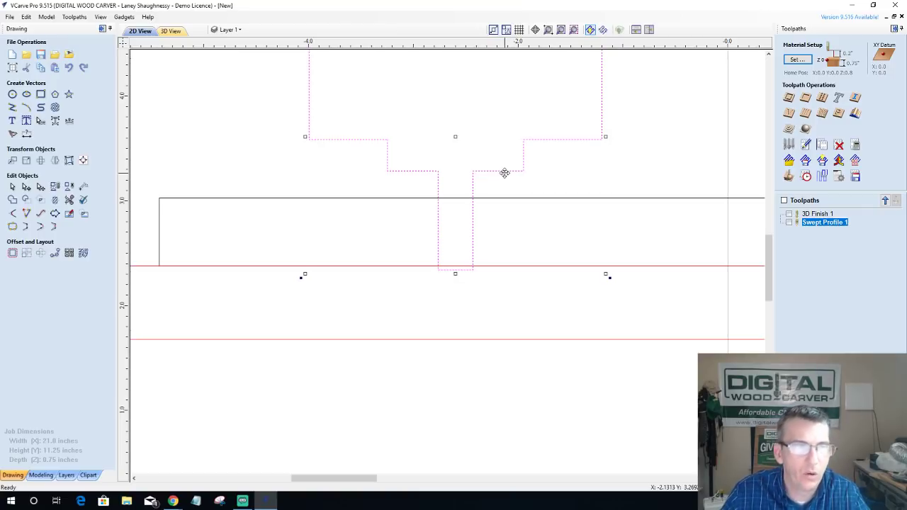
{"action": "key", "text": "Right"}
{"action": "key", "text": "Right"}
{"action": "key", "text": "Right"}
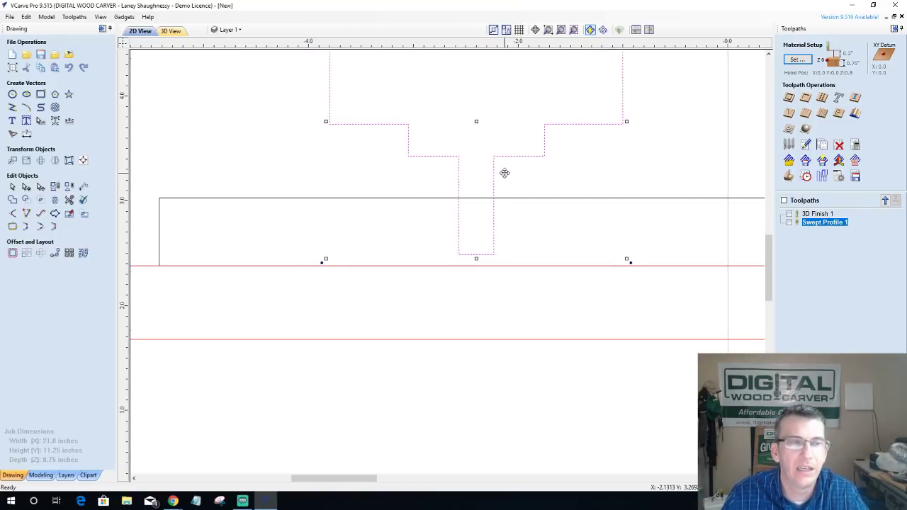
{"action": "key", "text": "Left"}
{"action": "key", "text": "Left"}
{"action": "key", "text": "Left"}
{"action": "key", "text": "Right"}
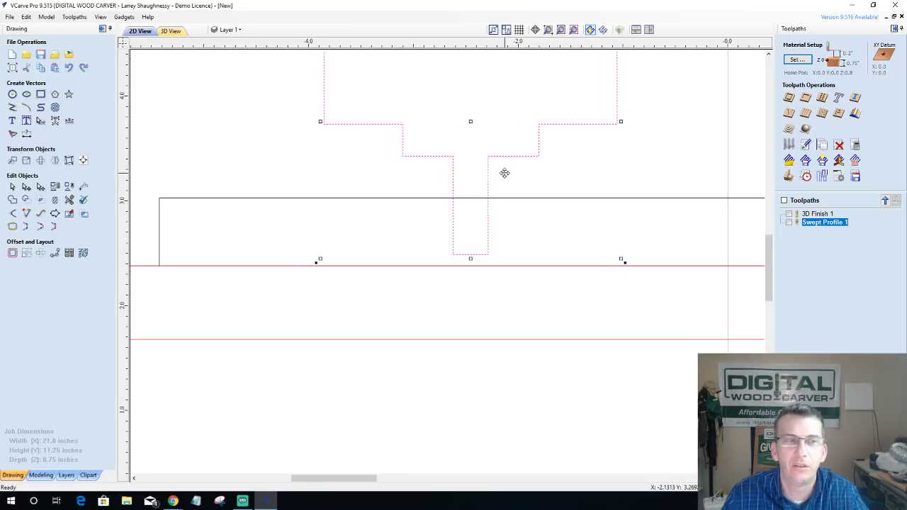
{"action": "key", "text": "Right"}
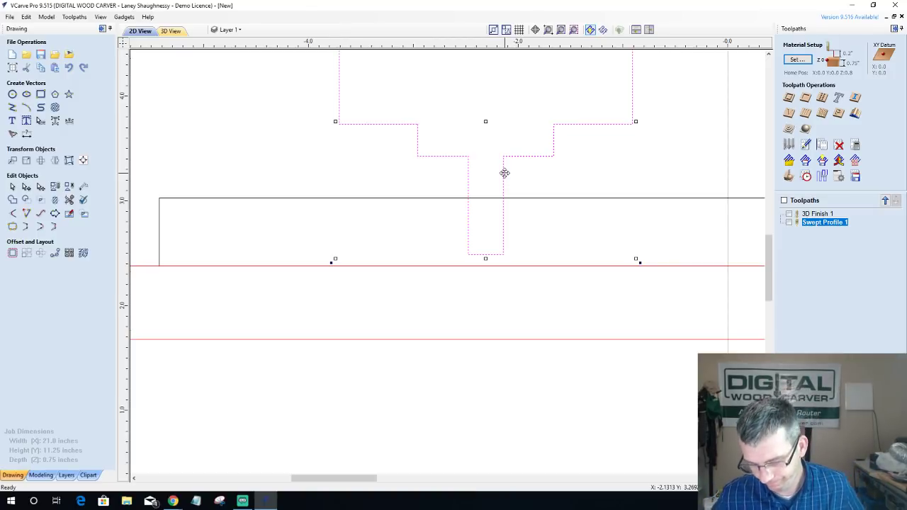
Step: Drag the T-shaped piece toward the left end, then reset its stem on the red base
{"action": "scroll", "coordinate": [504, 173], "scroll_direction": "down", "scroll_amount": 4}
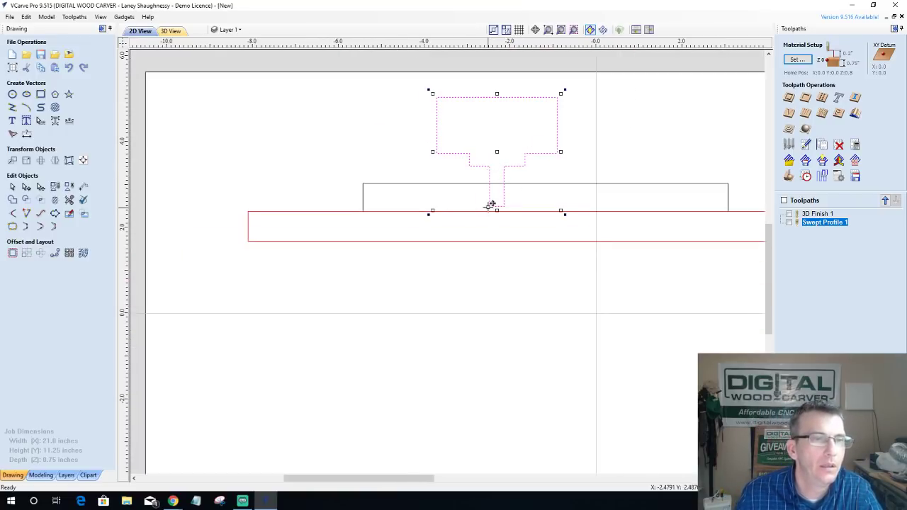
{"action": "left_click_drag", "start_coordinate": [491, 204], "coordinate": [299, 209]}
{"action": "scroll", "coordinate": [298, 211], "scroll_direction": "up", "scroll_amount": 3}
{"action": "scroll", "coordinate": [296, 217], "scroll_direction": "up", "scroll_amount": 1}
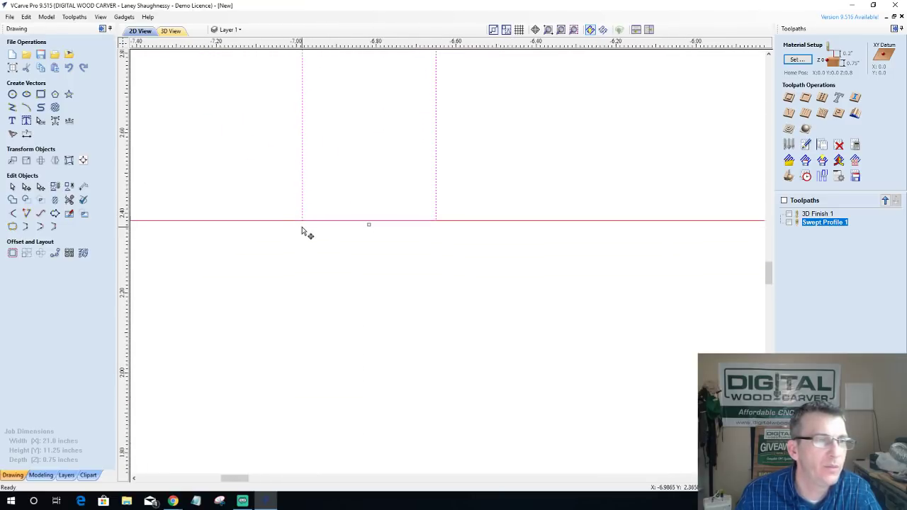
{"action": "scroll", "coordinate": [369, 224], "scroll_direction": "down", "scroll_amount": 4}
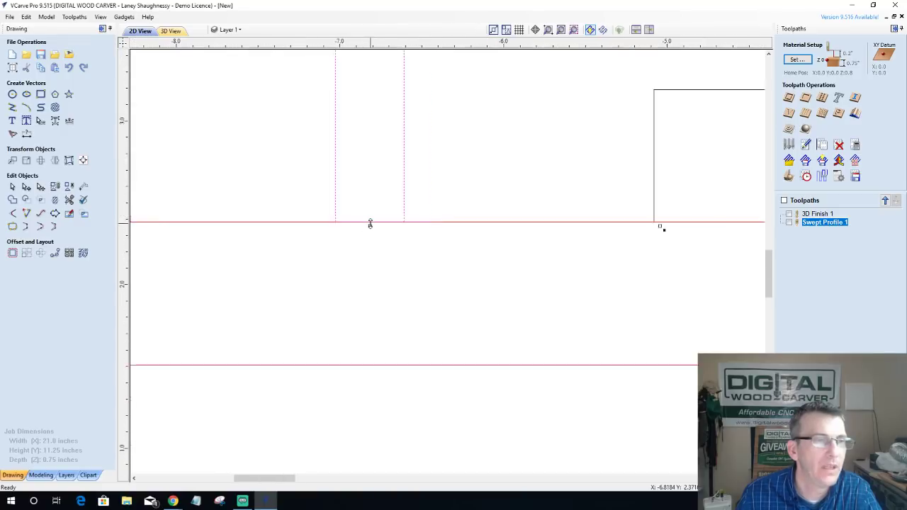
{"action": "scroll", "coordinate": [384, 231], "scroll_direction": "down", "scroll_amount": 1}
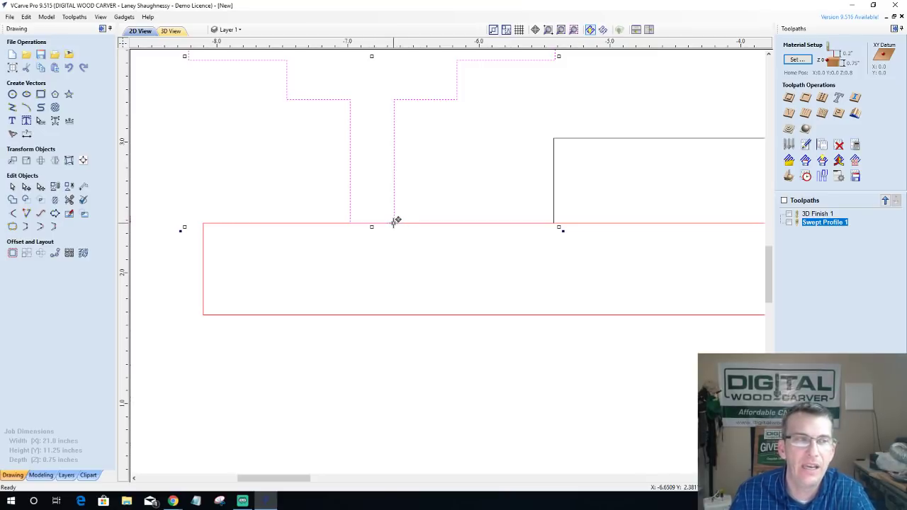
{"action": "left_click_drag", "start_coordinate": [395, 221], "coordinate": [511, 227]}
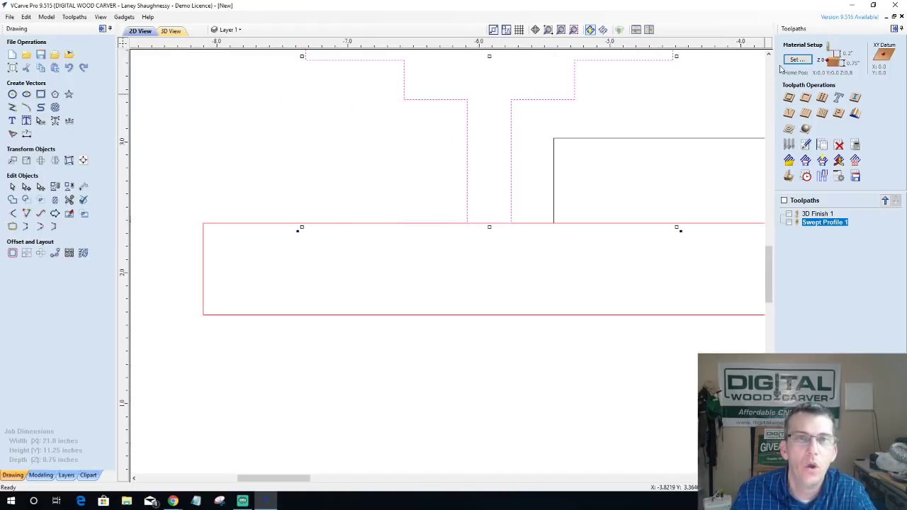
{"action": "left_click", "coordinate": [797, 59]}
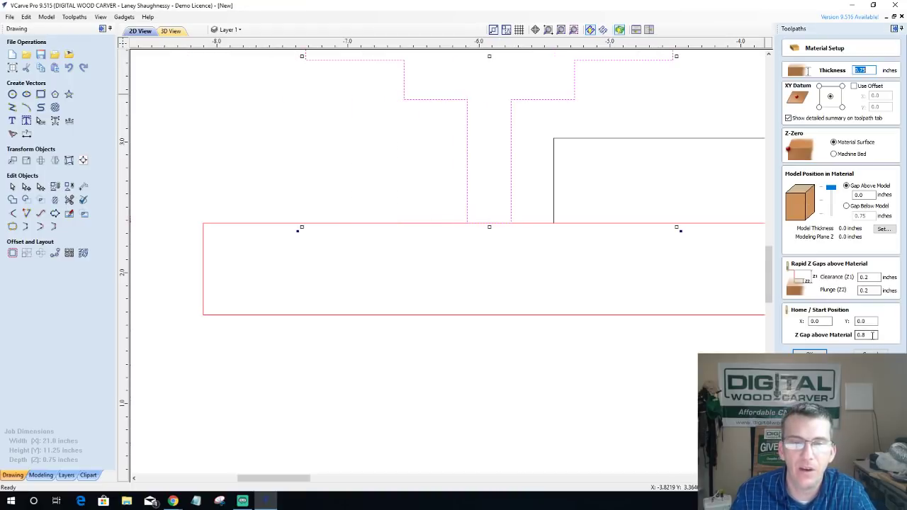
{"action": "left_click", "coordinate": [862, 335]}
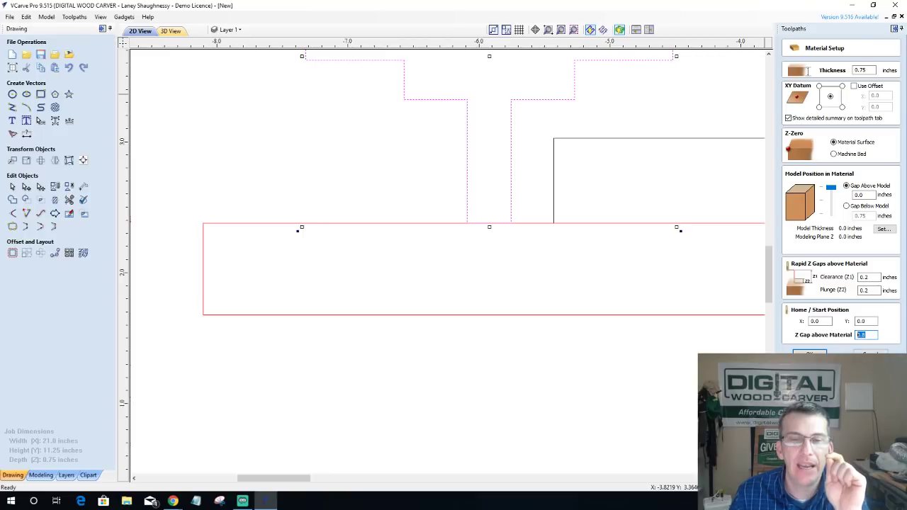
{"action": "left_click", "coordinate": [860, 70]}
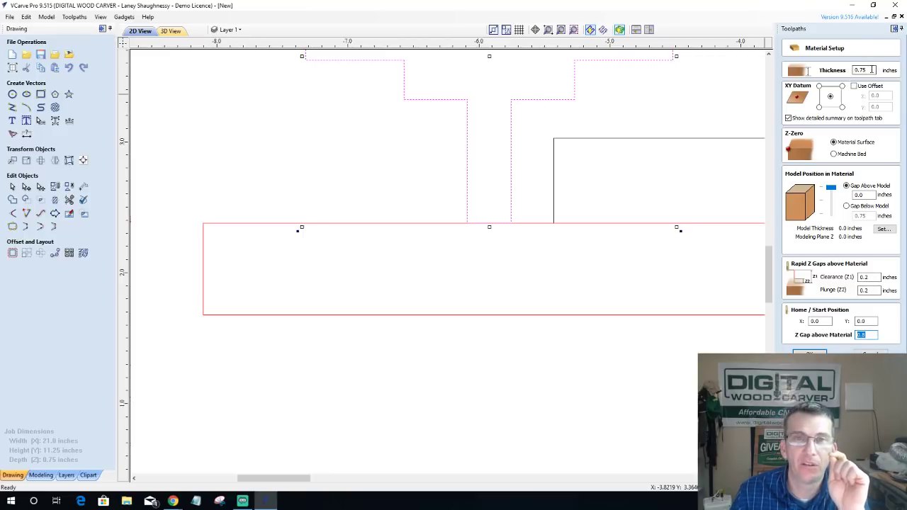
{"action": "left_click", "coordinate": [871, 352]}
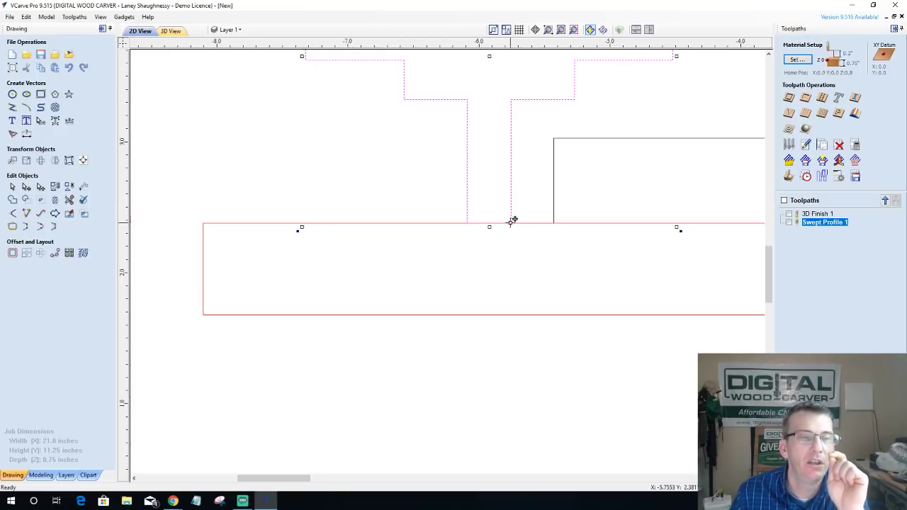
Step: Move the small rectangle up beside the T's stem
{"action": "left_click", "coordinate": [518, 150]}
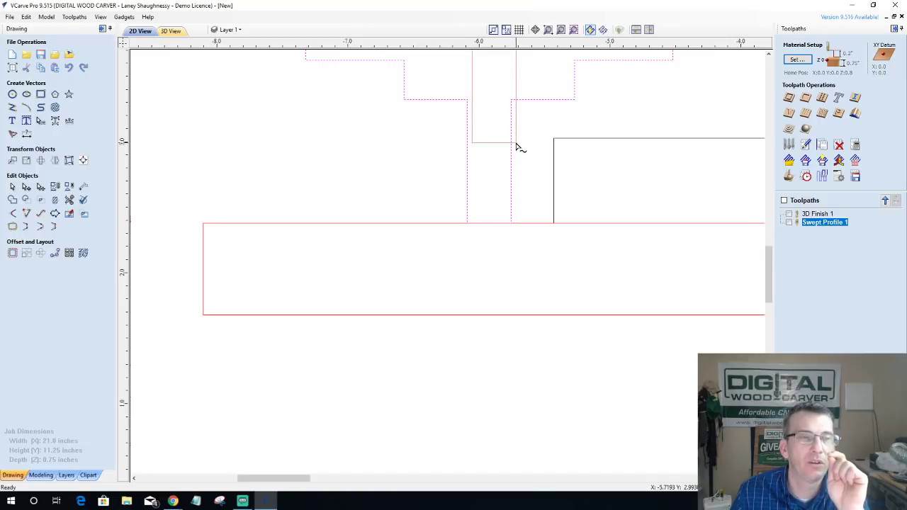
{"action": "left_click_drag", "start_coordinate": [518, 148], "coordinate": [532, 91]}
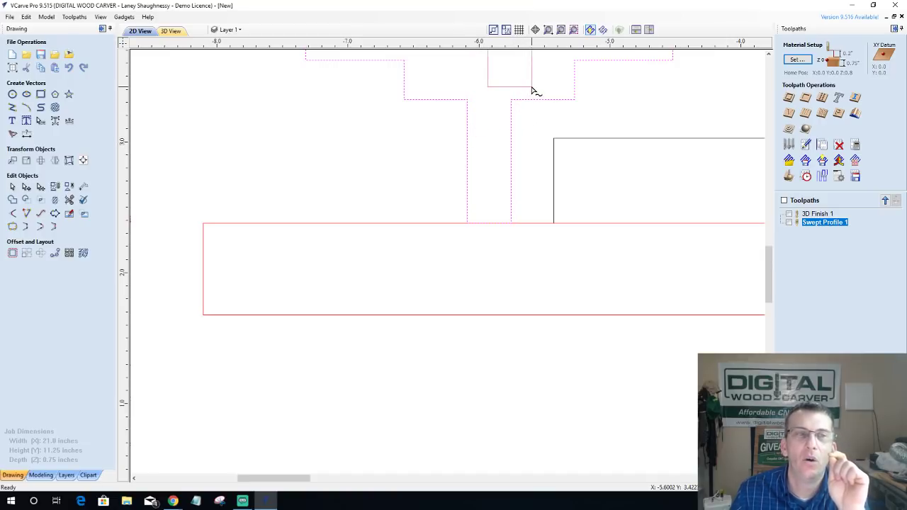
{"action": "left_click_drag", "start_coordinate": [533, 91], "coordinate": [568, 102]}
{"action": "scroll", "coordinate": [496, 101], "scroll_direction": "down", "scroll_amount": 2}
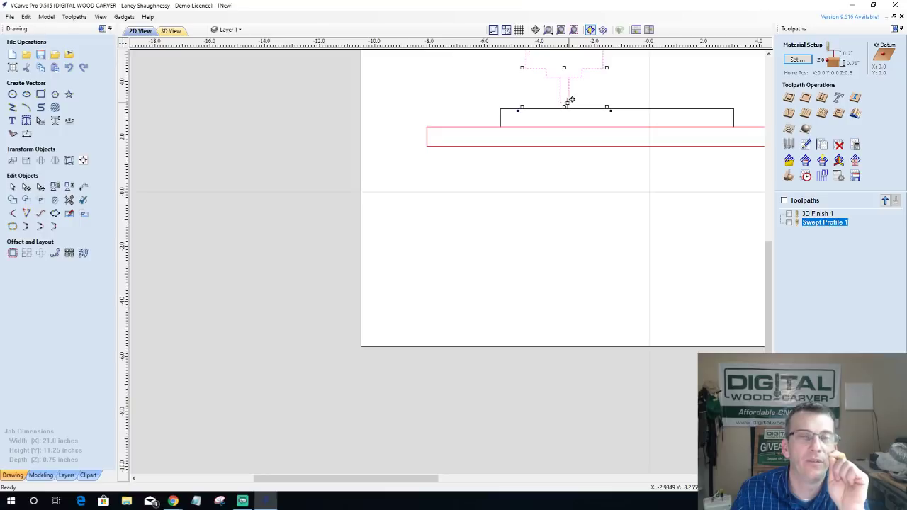
{"action": "scroll", "coordinate": [566, 103], "scroll_direction": "up", "scroll_amount": 2}
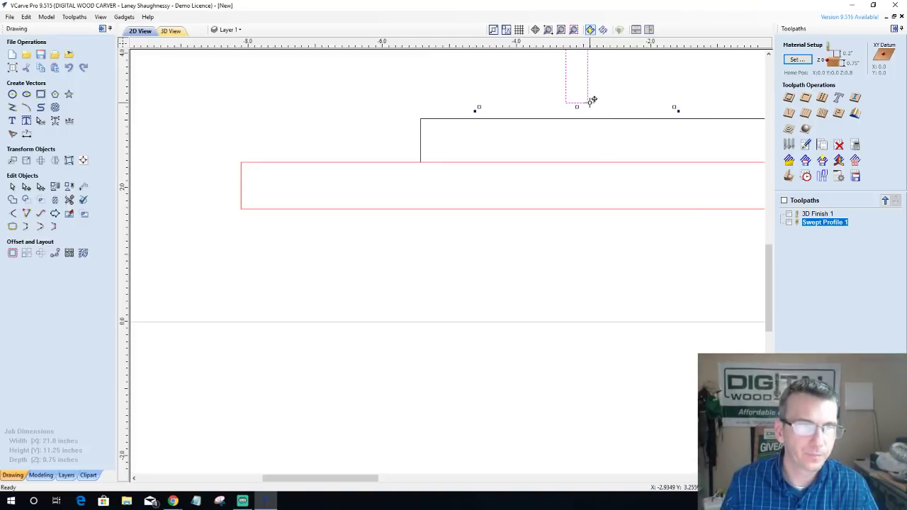
Step: Raise the narrower rectangle's top edge slightly and start stretching the small piece's bottom down
{"action": "left_click", "coordinate": [591, 122]}
{"action": "left_click", "coordinate": [621, 118]}
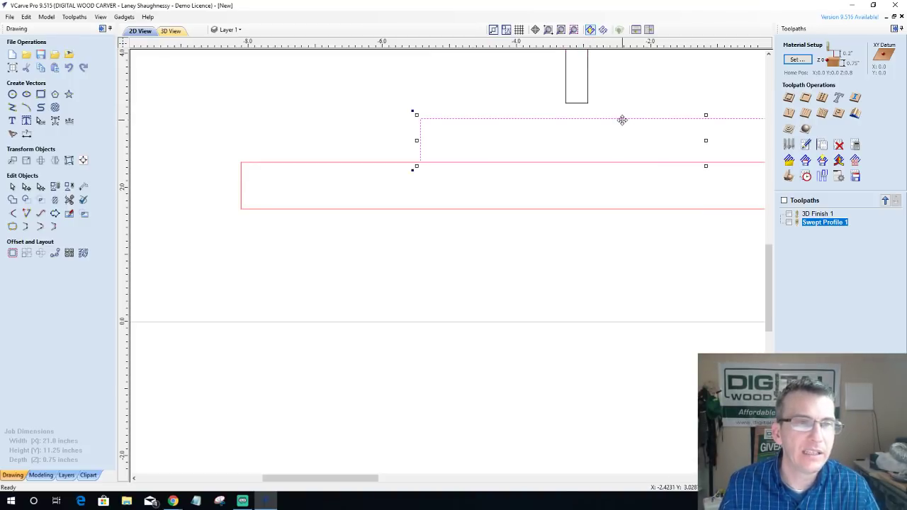
{"action": "left_click_drag", "start_coordinate": [706, 115], "coordinate": [705, 112]}
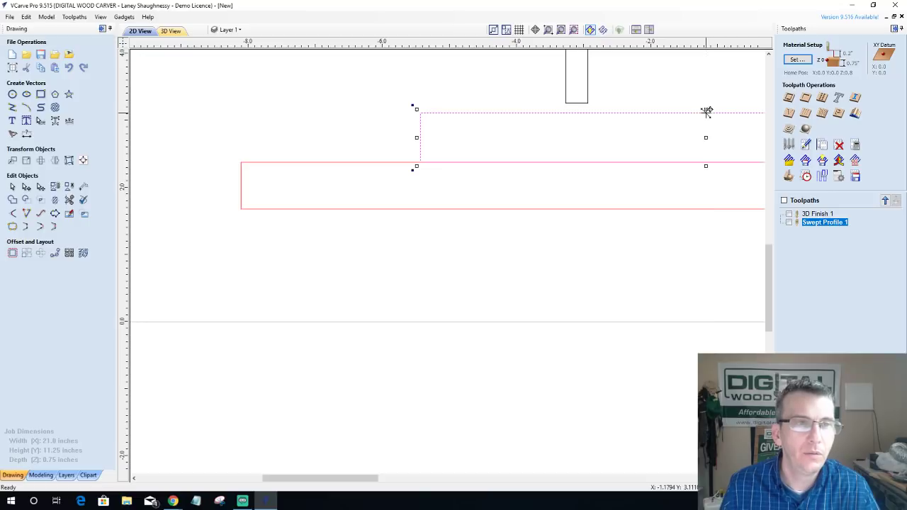
{"action": "left_click", "coordinate": [586, 104]}
{"action": "left_click_drag", "start_coordinate": [591, 99], "coordinate": [589, 122]}
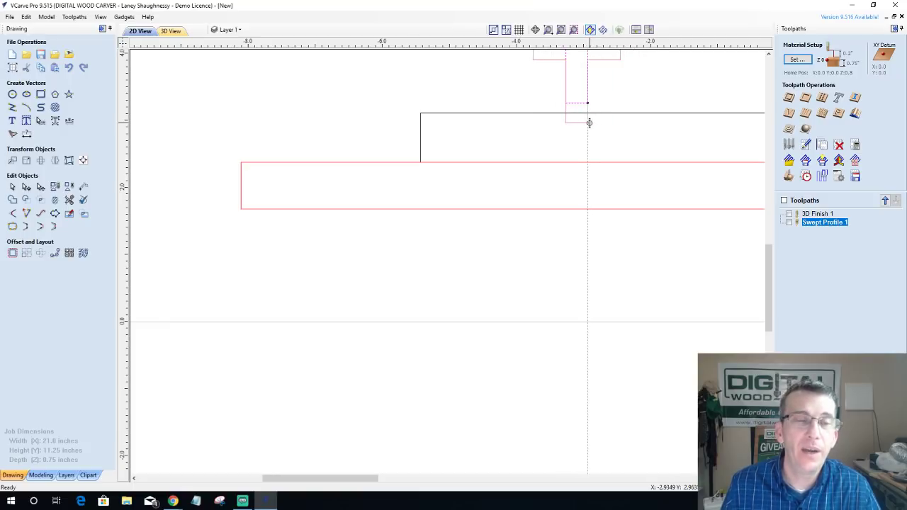
Step: Extend the stem down to the red base, then fine-tune the T-shape's horizontal position
{"action": "left_click_drag", "start_coordinate": [589, 122], "coordinate": [585, 159]}
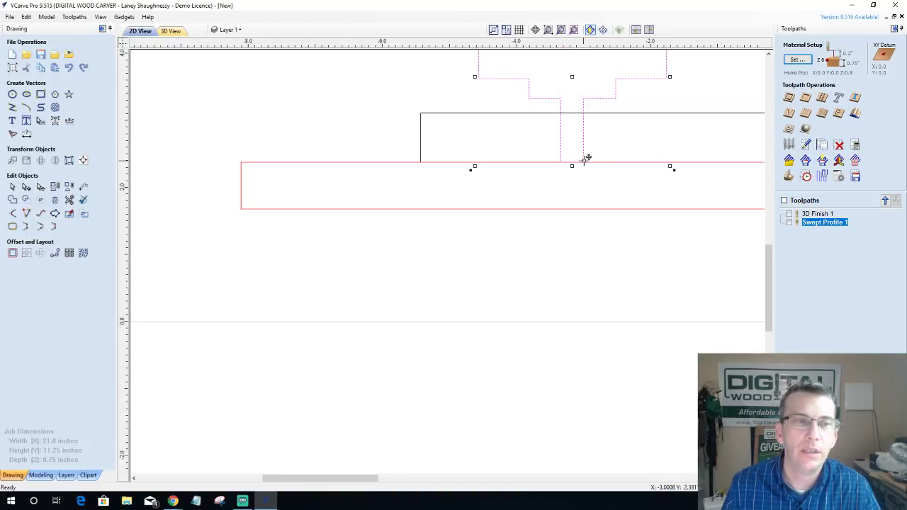
{"action": "key", "text": "Right"}
{"action": "key", "text": "Right"}
{"action": "key", "text": "Right"}
{"action": "key", "text": "Right"}
{"action": "key", "text": "Right"}
{"action": "key", "text": "Right"}
{"action": "key", "text": "Right"}
{"action": "key", "text": "Right"}
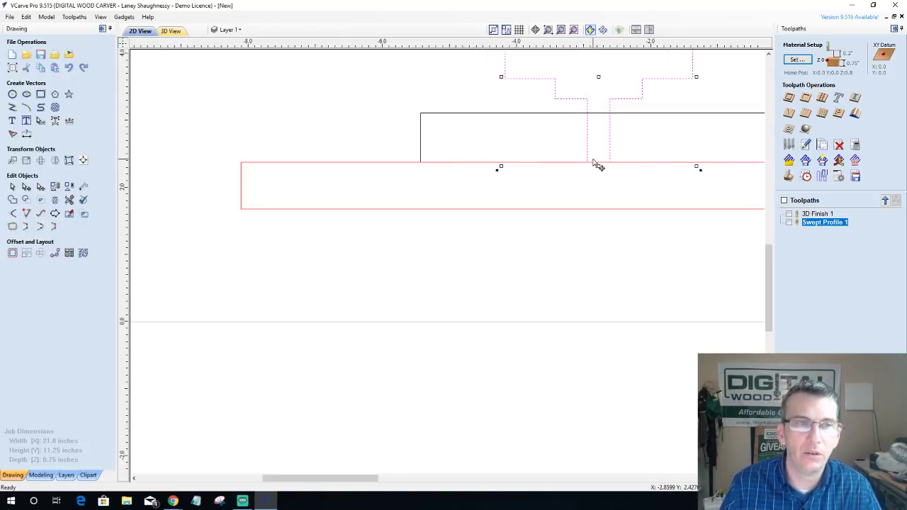
{"action": "key", "text": "Left"}
{"action": "key", "text": "Left"}
{"action": "key", "text": "Left"}
{"action": "key", "text": "Left"}
{"action": "key", "text": "Left"}
{"action": "key", "text": "Left"}
{"action": "key", "text": "Left"}
{"action": "key", "text": "Left"}
{"action": "key", "text": "Left"}
{"action": "key", "text": "Left"}
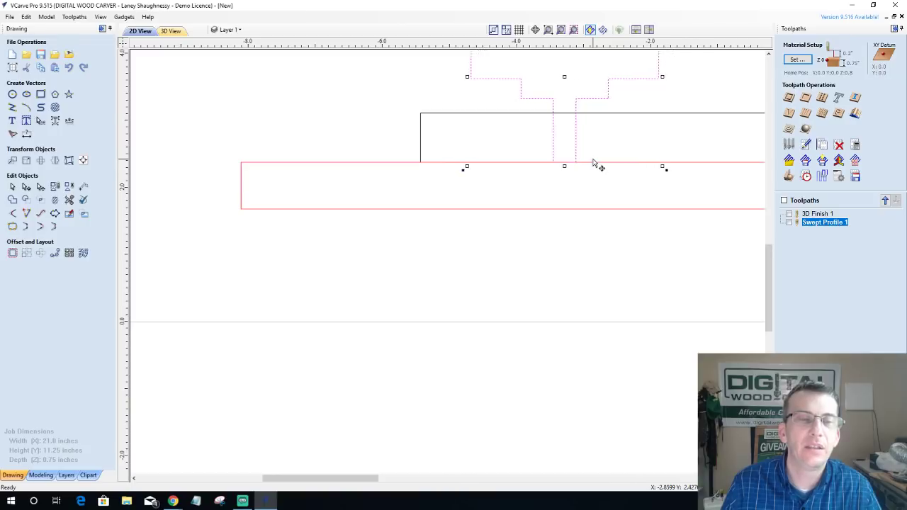
{"action": "key", "text": "Right"}
{"action": "key", "text": "Right"}
{"action": "key", "text": "Right"}
{"action": "key", "text": "Right"}
{"action": "key", "text": "Right"}
{"action": "key", "text": "Right"}
{"action": "key", "text": "Right"}
{"action": "key", "text": "Right"}
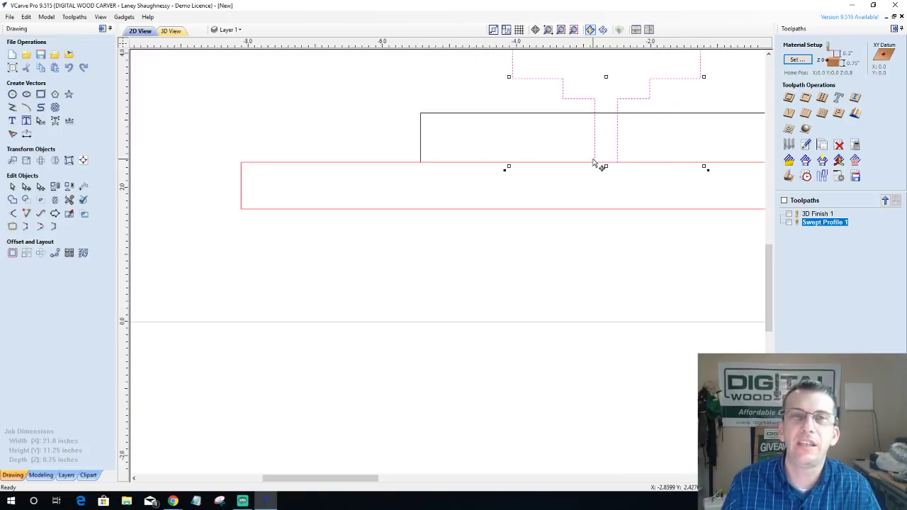
{"action": "key", "text": "Left"}
{"action": "key", "text": "Left"}
{"action": "key", "text": "Left"}
{"action": "key", "text": "Left"}
{"action": "key", "text": "Left"}
{"action": "key", "text": "Left"}
{"action": "key", "text": "Left"}
{"action": "key", "text": "Left"}
{"action": "key", "text": "Left"}
{"action": "key", "text": "Left"}
{"action": "key", "text": "Right"}
{"action": "key", "text": "Right"}
{"action": "key", "text": "Right"}
{"action": "key", "text": "Right"}
{"action": "key", "text": "Right"}
{"action": "key", "text": "Right"}
{"action": "key", "text": "Right"}
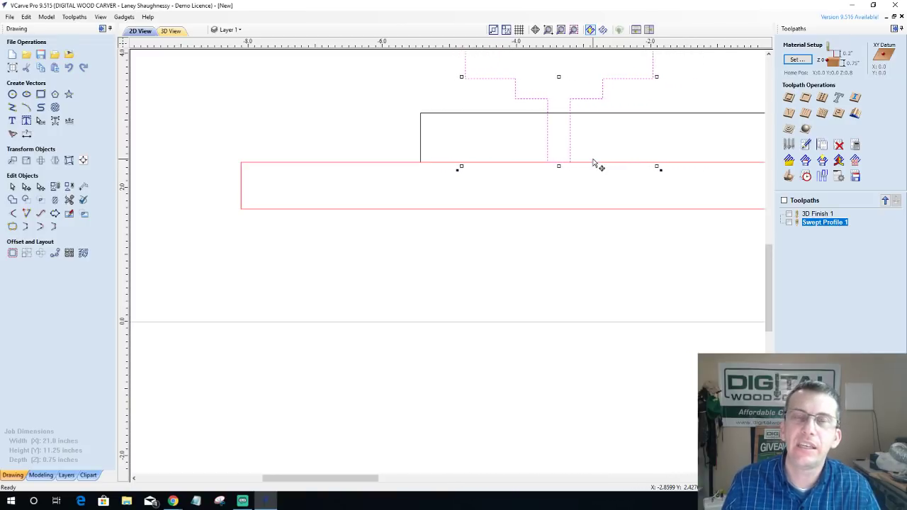
{"action": "key", "text": "Left"}
{"action": "key", "text": "Left"}
{"action": "key", "text": "Left"}
{"action": "key", "text": "Left"}
{"action": "key", "text": "Left"}
{"action": "key", "text": "Left"}
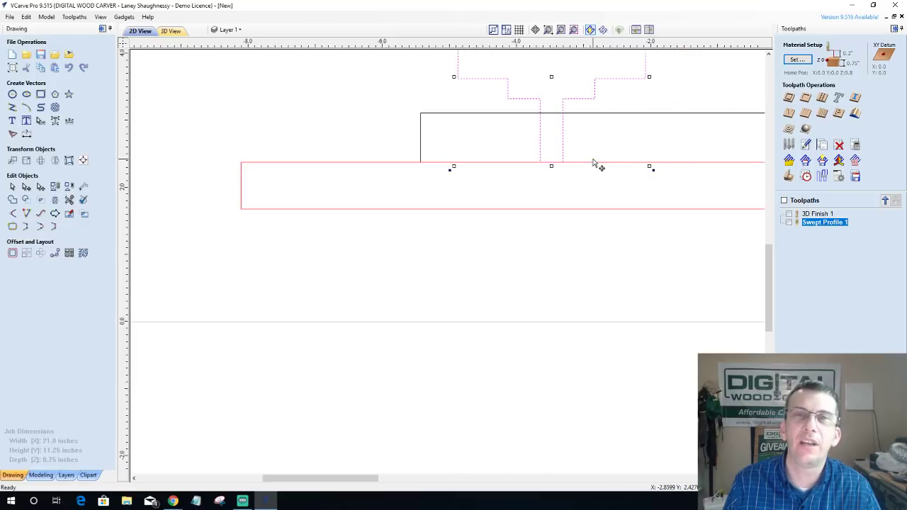
{"action": "key", "text": "Right"}
{"action": "key", "text": "Right"}
{"action": "key", "text": "Right"}
{"action": "key", "text": "Right"}
{"action": "key", "text": "Right"}
{"action": "key", "text": "Right"}
{"action": "key", "text": "Right"}
{"action": "key", "text": "Right"}
{"action": "key", "text": "Right"}
{"action": "key", "text": "Left"}
{"action": "key", "text": "Left"}
{"action": "key", "text": "Left"}
{"action": "key", "text": "Left"}
{"action": "key", "text": "Left"}
{"action": "key", "text": "Left"}
{"action": "key", "text": "Left"}
{"action": "key", "text": "Left"}
{"action": "key", "text": "Left"}
{"action": "key", "text": "Left"}
{"action": "key", "text": "Left"}
{"action": "key", "text": "Left"}
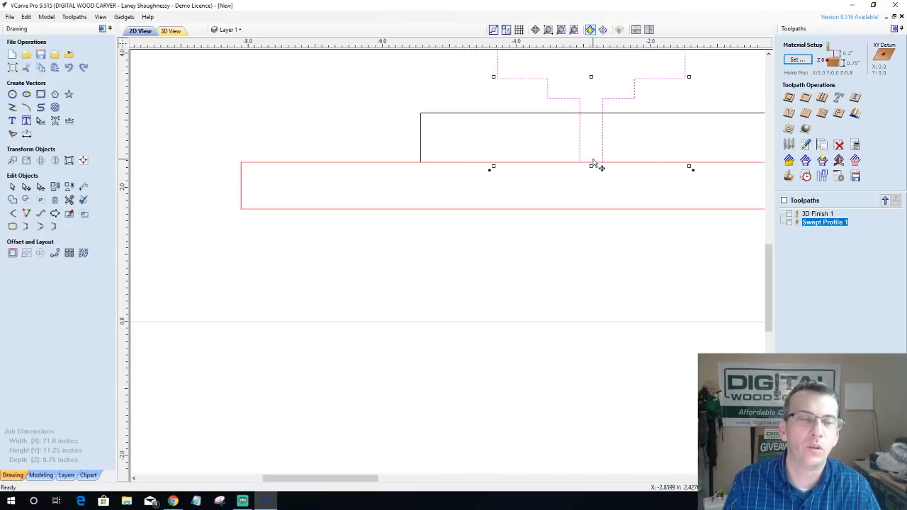
{"action": "key", "text": "Right"}
{"action": "key", "text": "Right"}
{"action": "key", "text": "Right"}
{"action": "key", "text": "Right"}
{"action": "key", "text": "Right"}
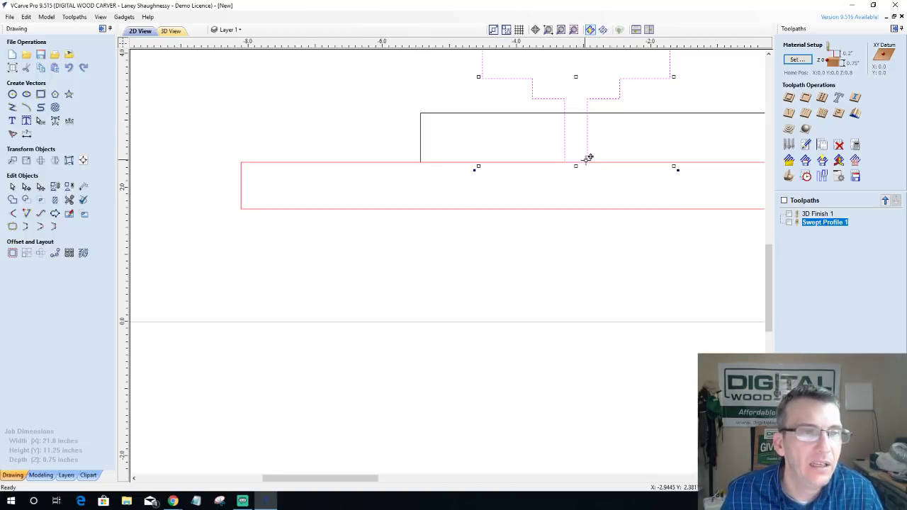
Step: Drag the T-shaped piece toward the left end and lower the top rectangle's upper edge slightly
{"action": "left_click", "coordinate": [588, 158]}
{"action": "left_click_drag", "start_coordinate": [567, 101], "coordinate": [367, 162]}
{"action": "left_click", "coordinate": [522, 115]}
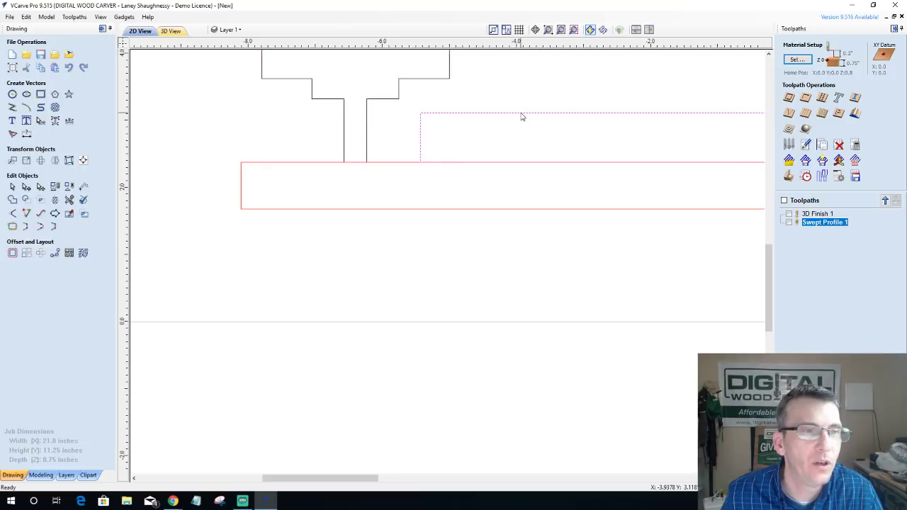
{"action": "left_click_drag", "start_coordinate": [705, 109], "coordinate": [704, 115]}
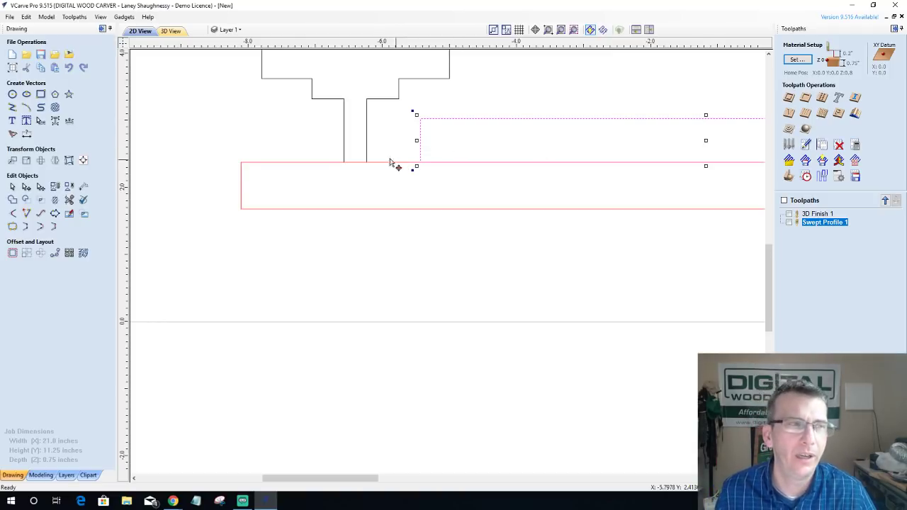
Step: Shift the T-shaped piece right, then drag it back to the red base's left end
{"action": "left_click", "coordinate": [367, 159]}
{"action": "left_click", "coordinate": [366, 154]}
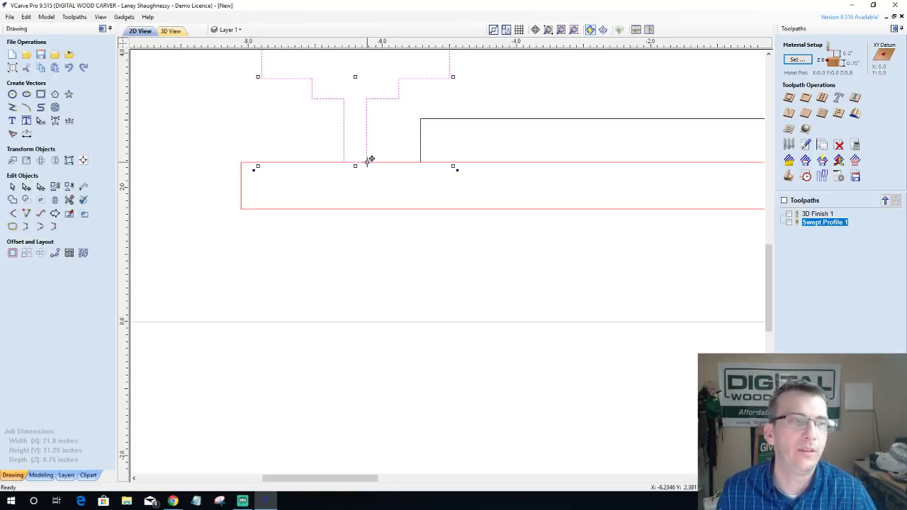
{"action": "left_click_drag", "start_coordinate": [368, 160], "coordinate": [614, 155]}
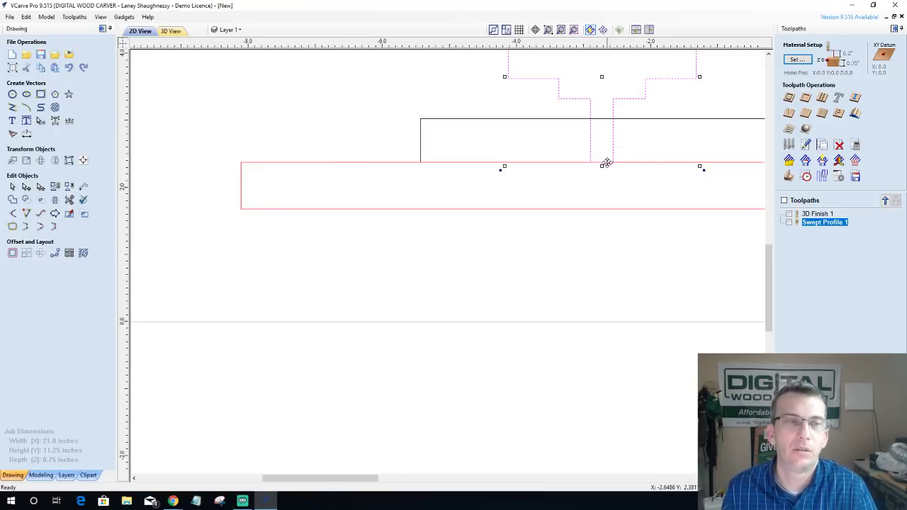
{"action": "left_click_drag", "start_coordinate": [614, 164], "coordinate": [666, 122]}
{"action": "scroll", "coordinate": [516, 145], "scroll_direction": "down", "scroll_amount": 2}
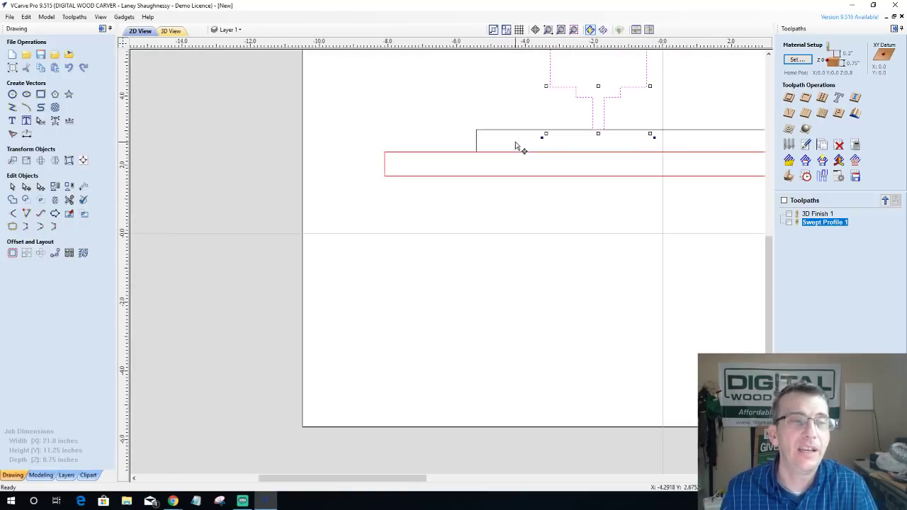
{"action": "left_click", "coordinate": [687, 131]}
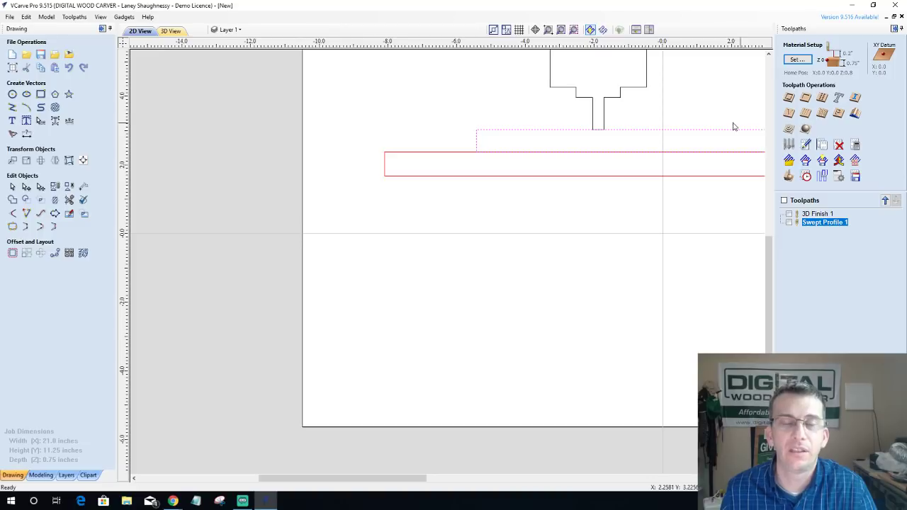
{"action": "left_click", "coordinate": [604, 122]}
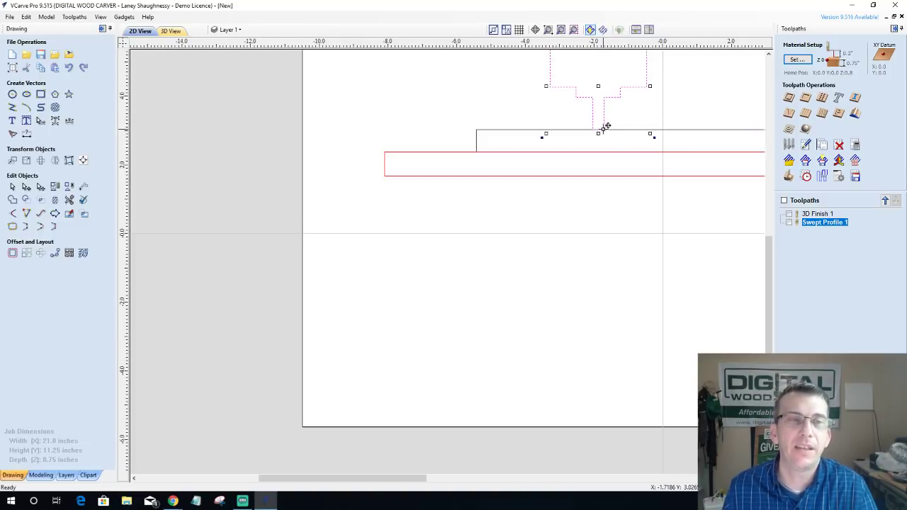
{"action": "left_click_drag", "start_coordinate": [607, 126], "coordinate": [427, 153]}
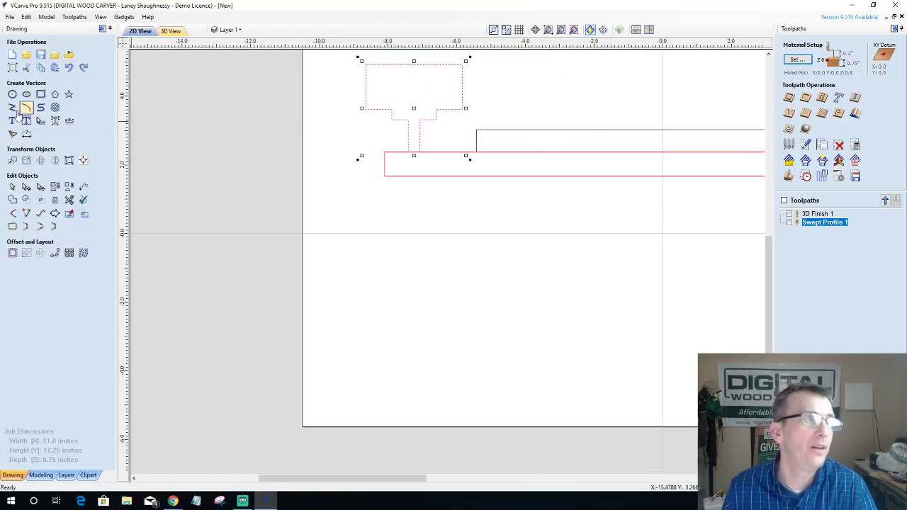
Step: In Job Setup, change the Z Zero Position from Material Surface to Machine Bed and apply
{"action": "left_click", "coordinate": [13, 68]}
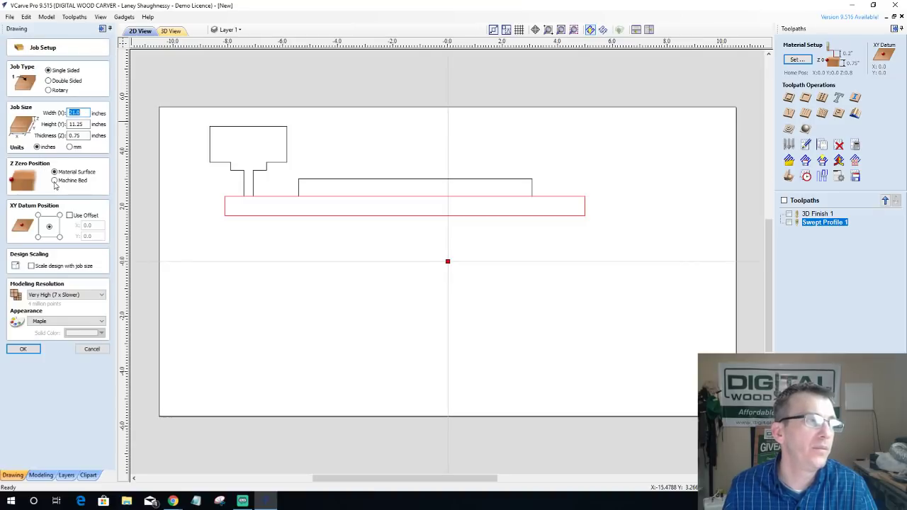
{"action": "left_click", "coordinate": [54, 181]}
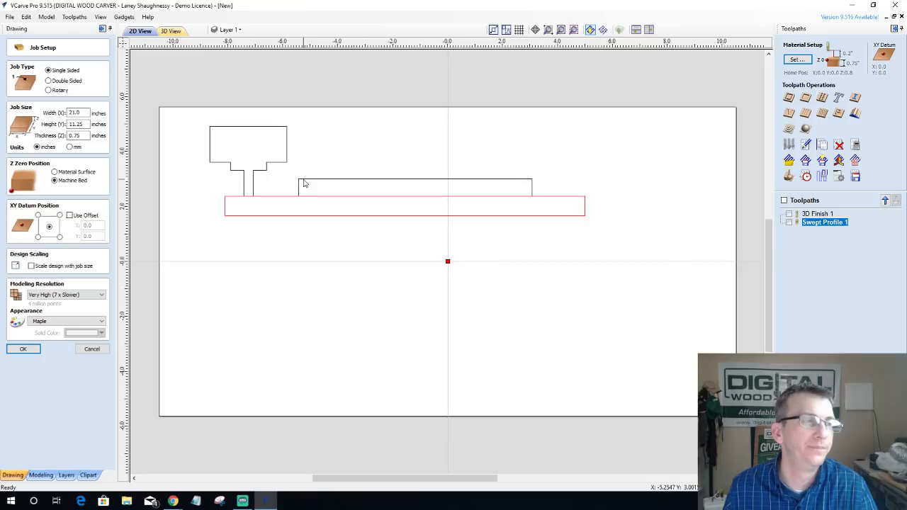
{"action": "left_click", "coordinate": [92, 348]}
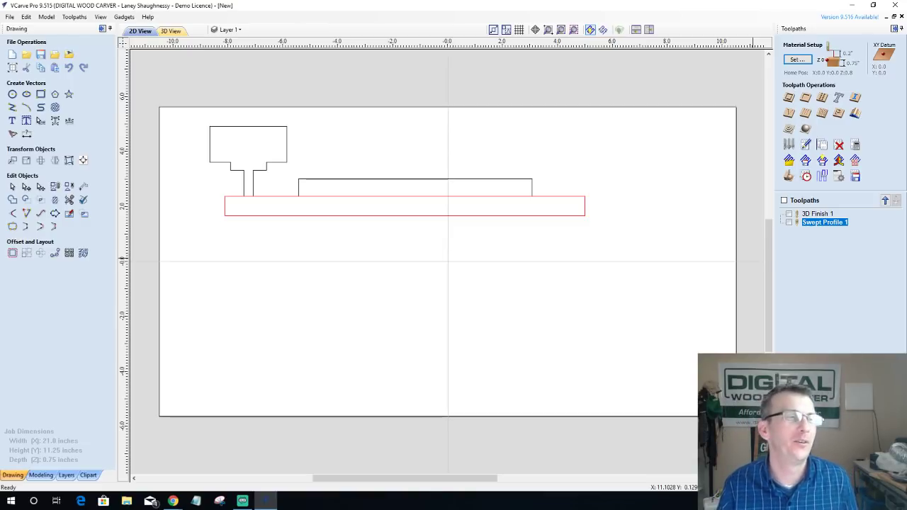
{"action": "left_click", "coordinate": [260, 174]}
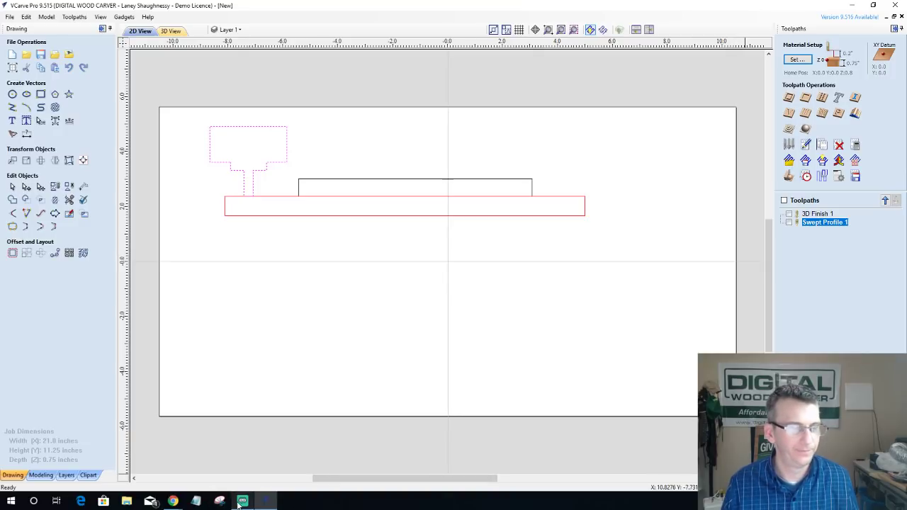
{"action": "mouse_move", "coordinate": [239, 502]}
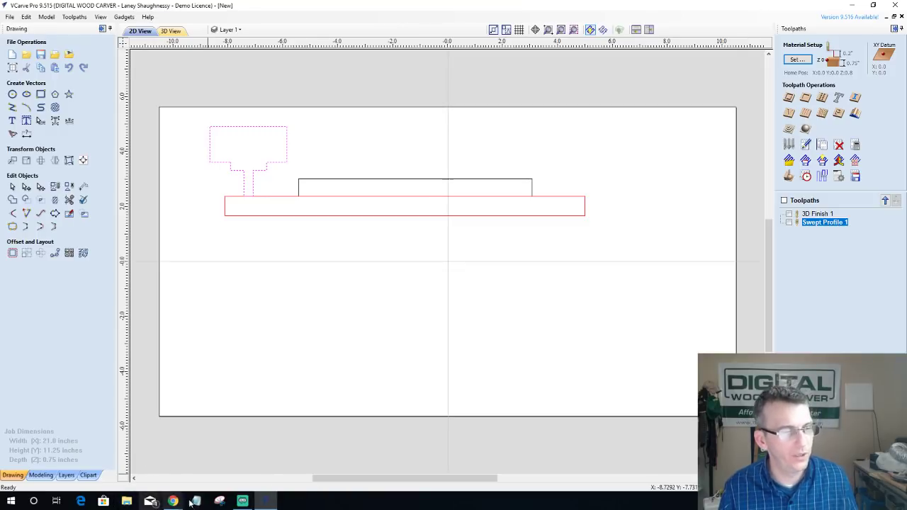
{"action": "left_click", "coordinate": [243, 501]}
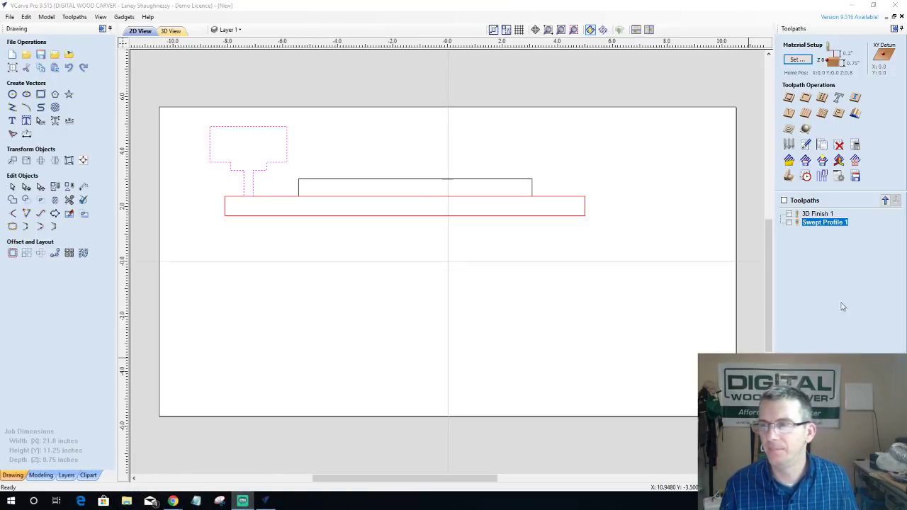